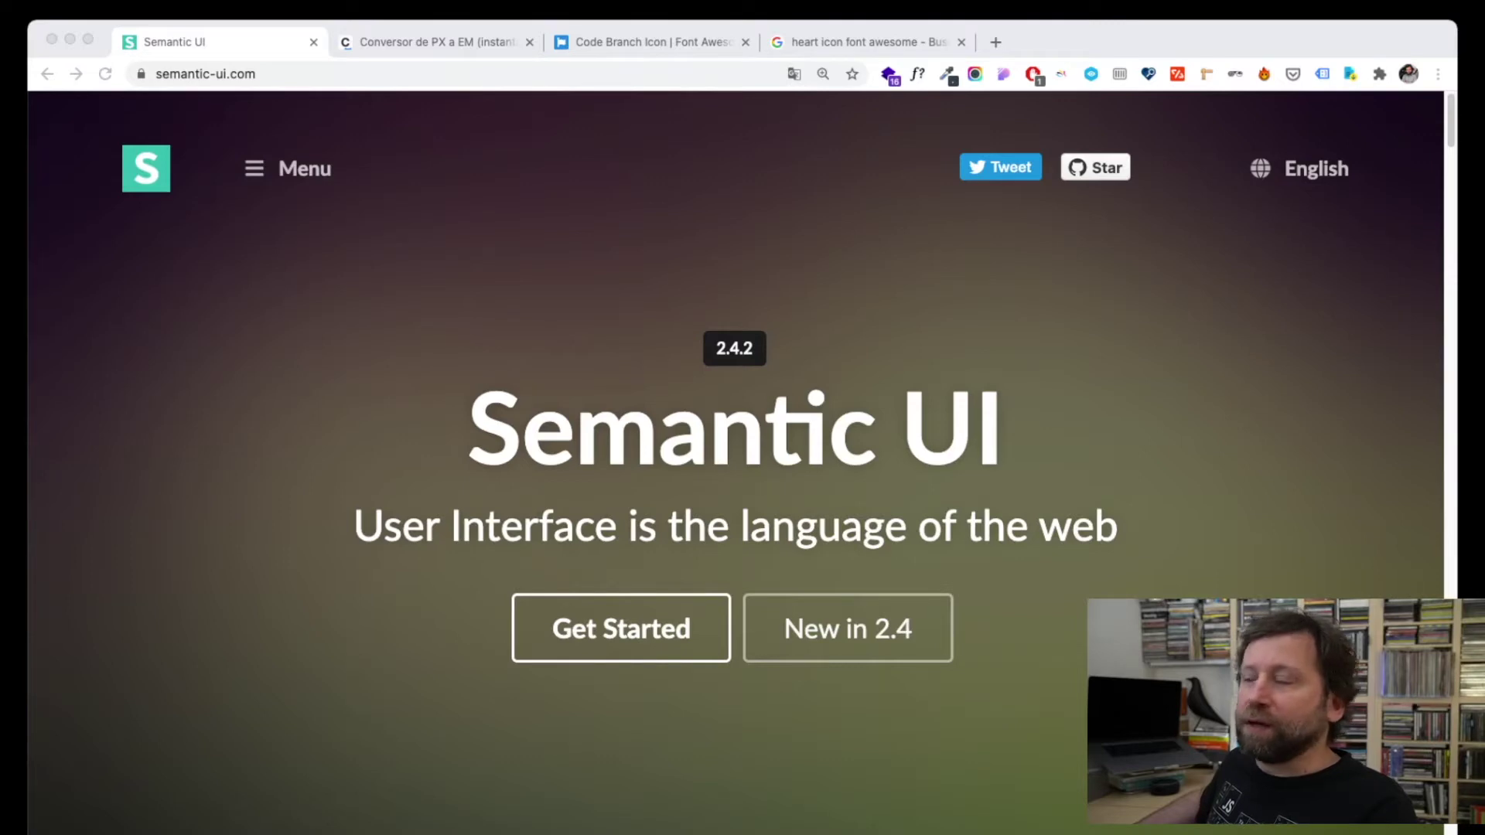
- Scroll through the Semantic UI home page and return to the top
scroll(735, 465, "down", 2)
scroll(735, 464, "down", 4)
scroll(735, 464, "down", 5)
scroll(735, 464, "down", 2)
scroll(735, 464, "down", 4)
scroll(735, 464, "down", 4)
key("Home")
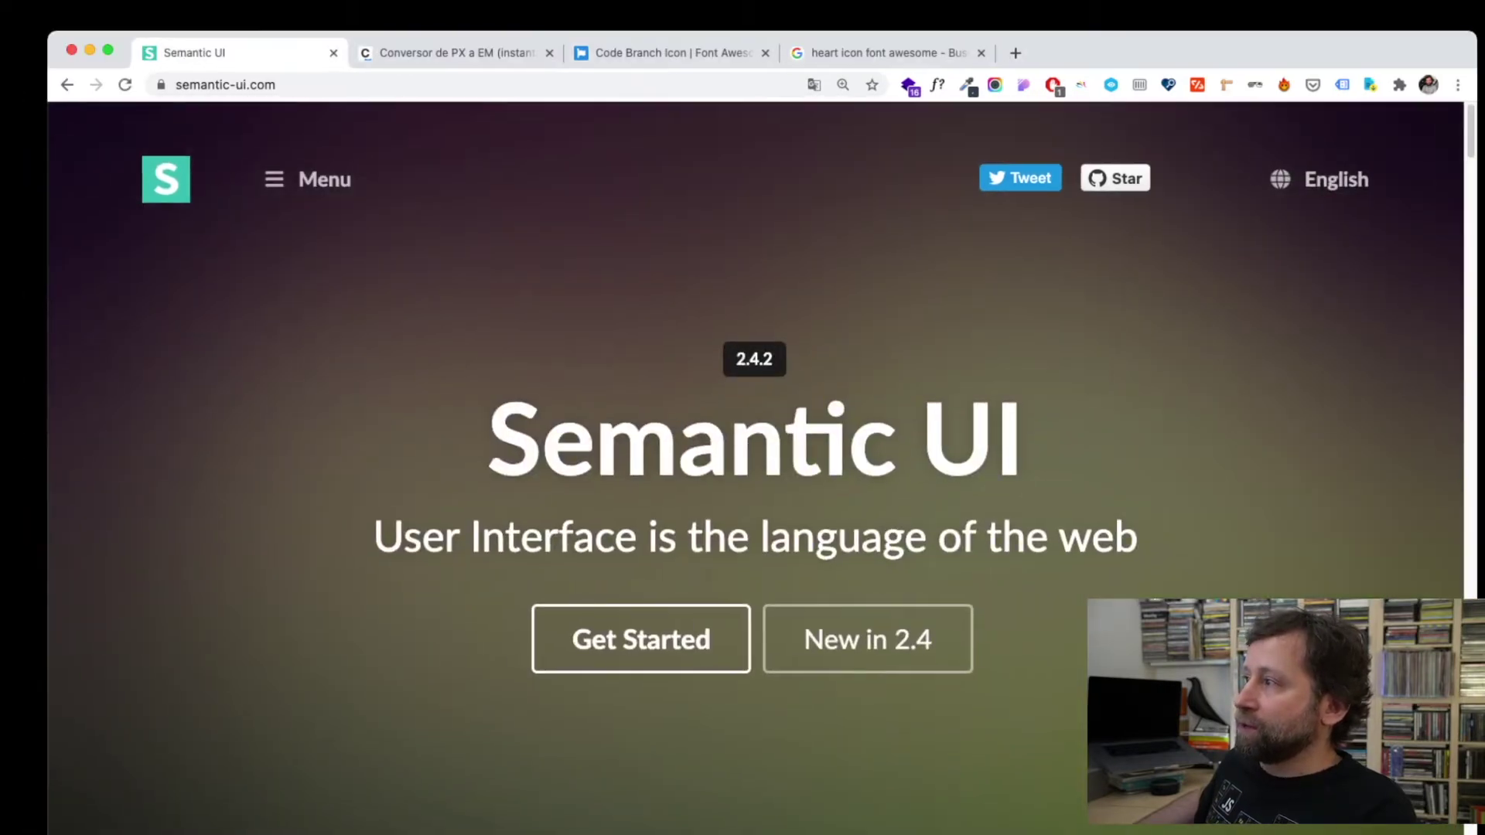
- Go to the Elements > Button documentation page from the sidebar
left_click(306, 180)
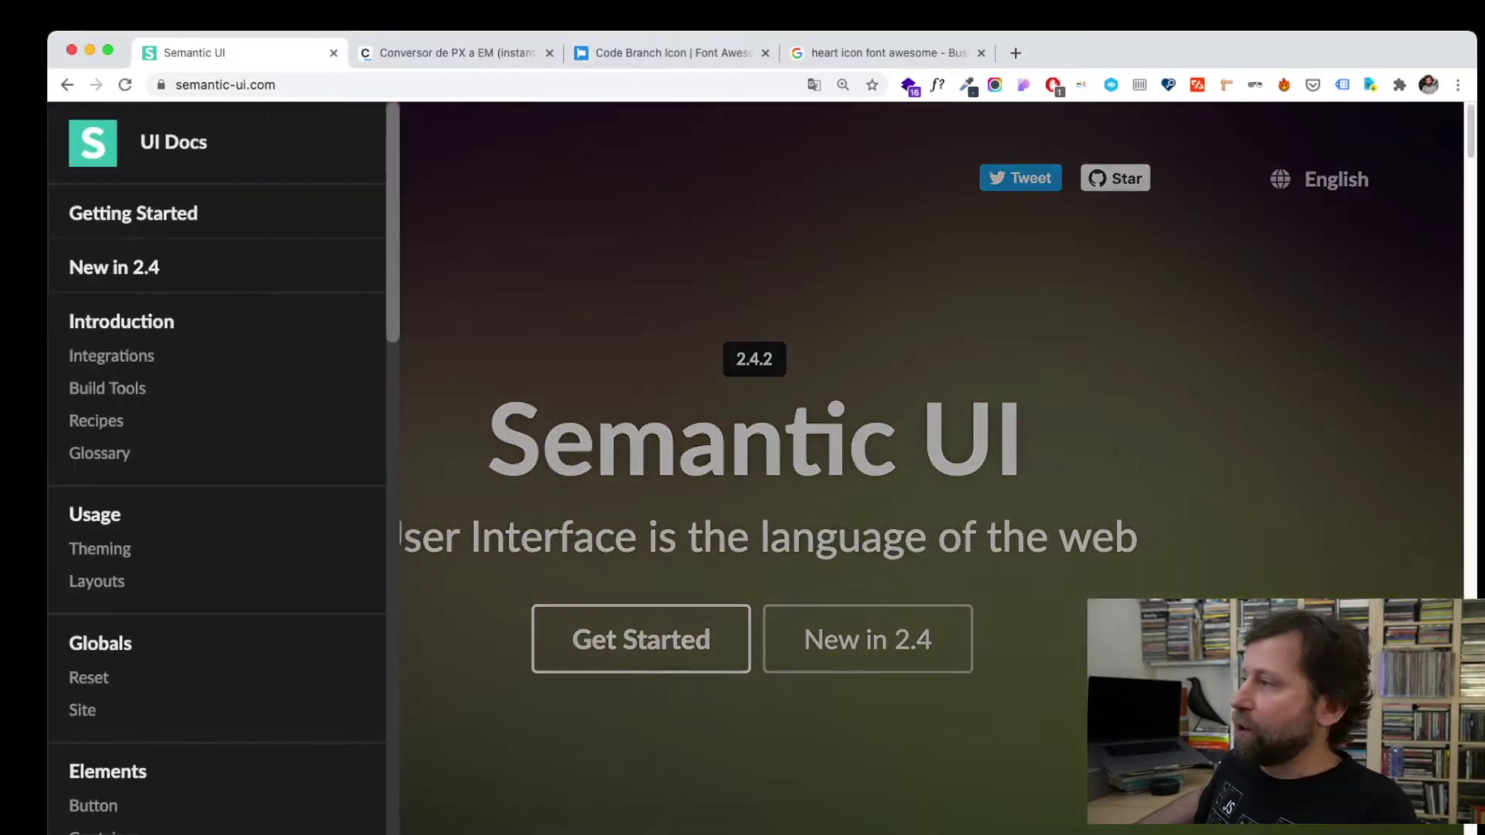
scroll(217, 464, "down", 5)
scroll(217, 464, "down", 2)
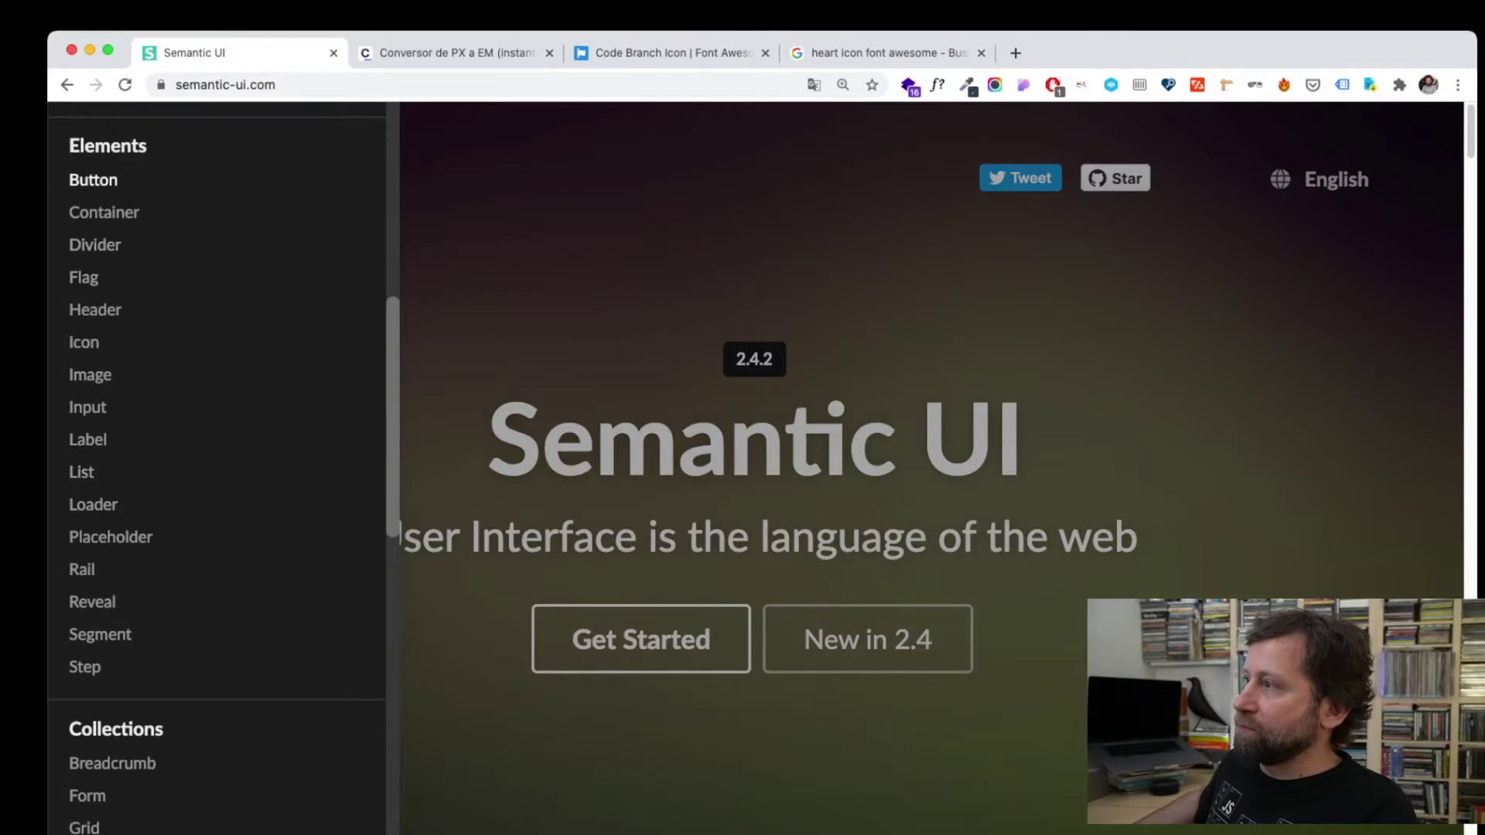
left_click(93, 179)
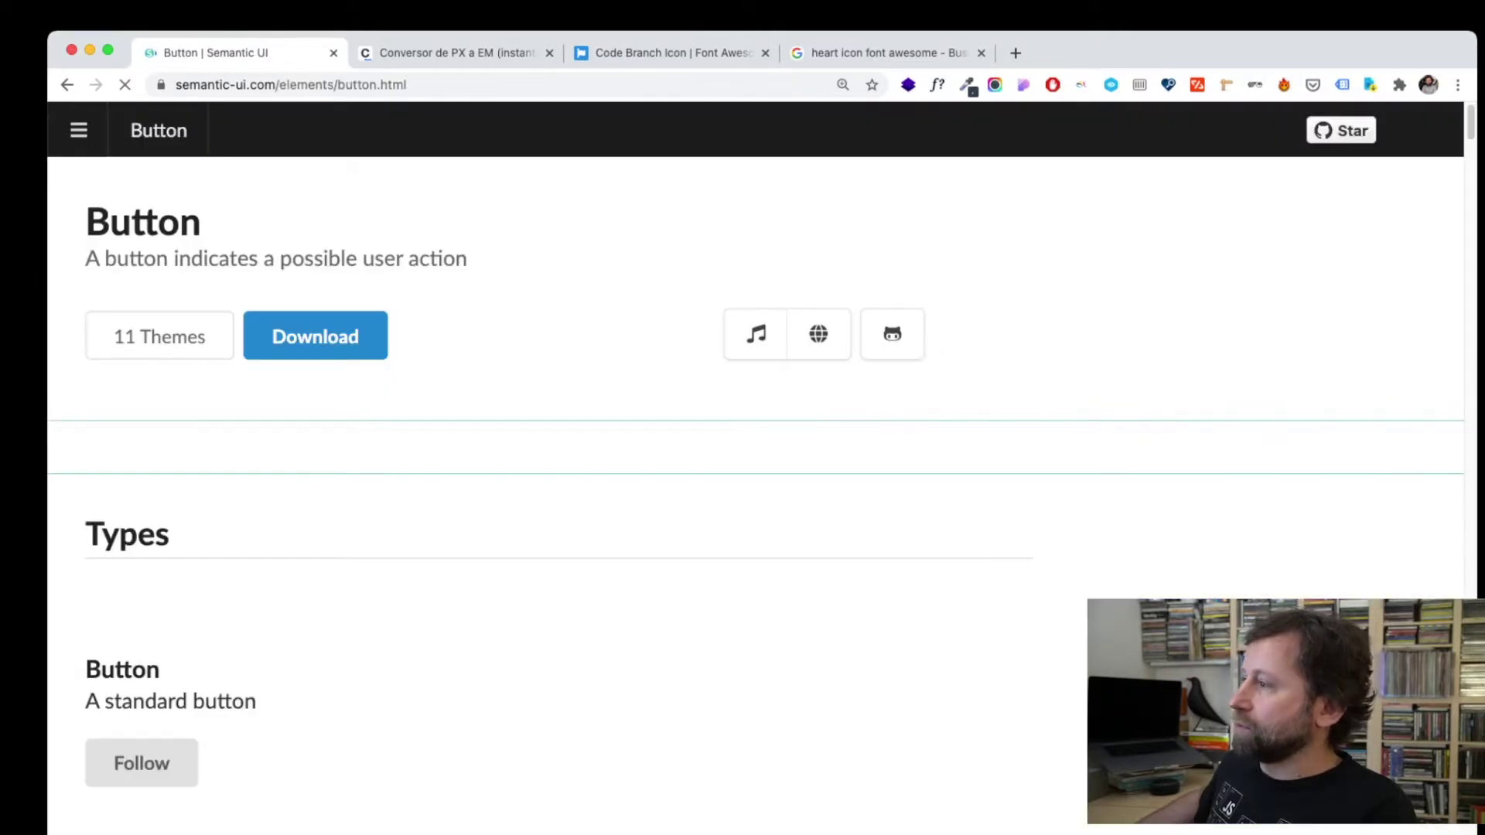
- Bring the Labeled examples into view and open DevTools on the red Like button
scroll(542, 496, "down", 5)
scroll(541, 495, "down", 5)
scroll(542, 495, "down", 5)
scroll(541, 495, "down", 5)
scroll(541, 495, "up", 1)
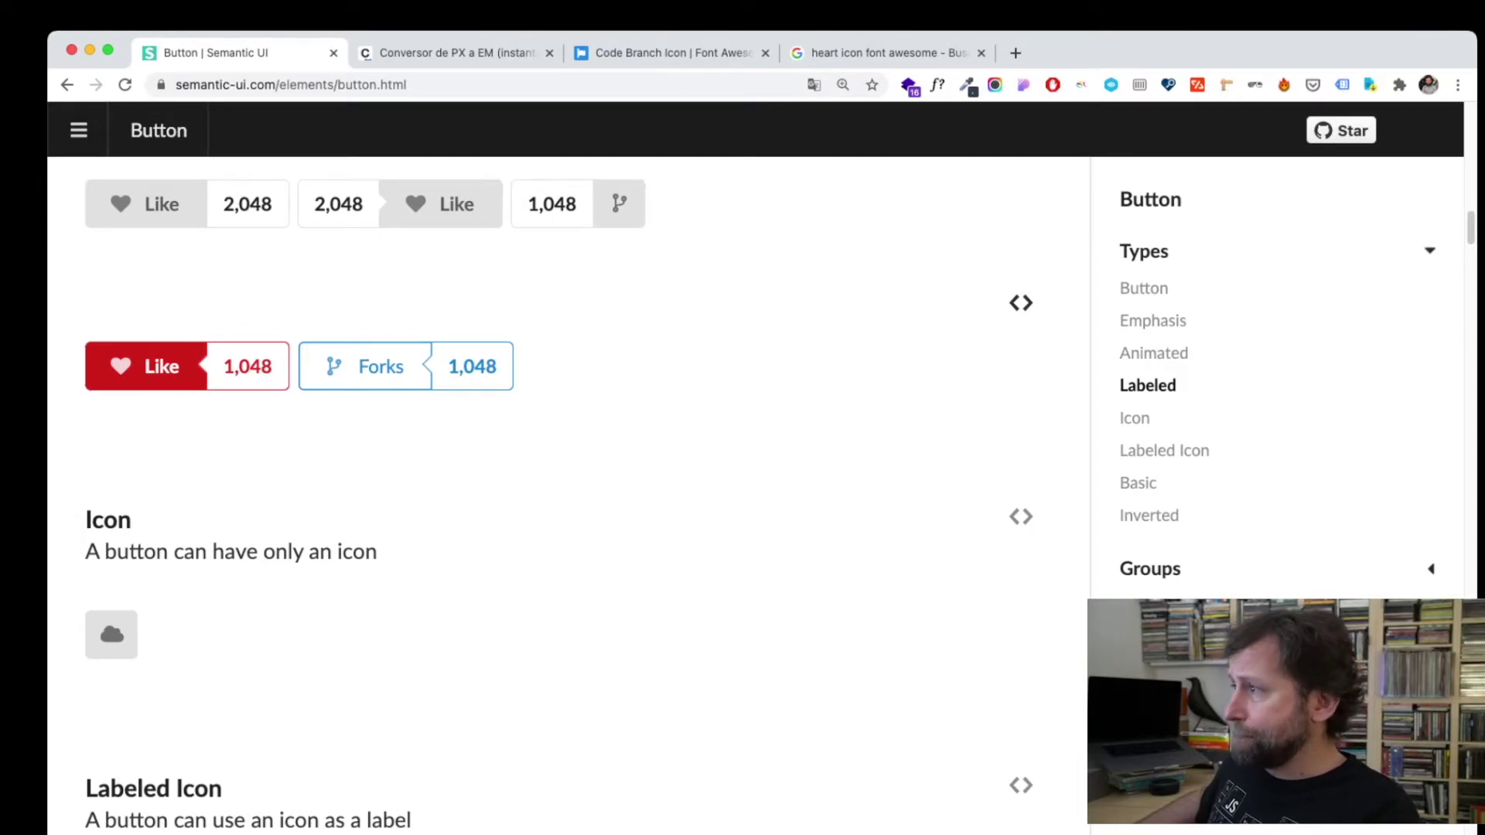
key("super+alt+i")
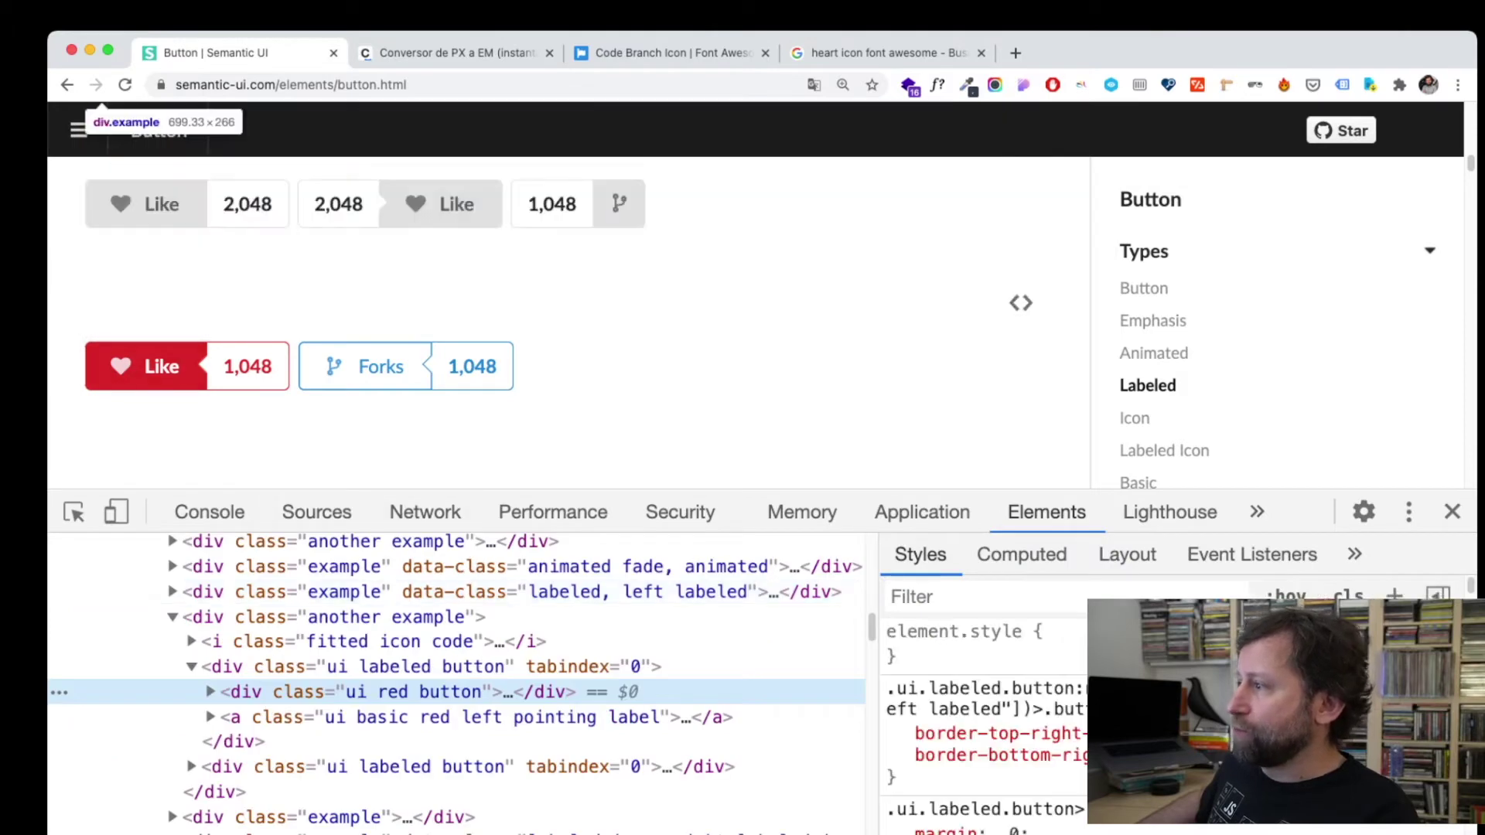
- Select the labeled Like button and expand its red button and heart icon nodes
left_click(425, 666)
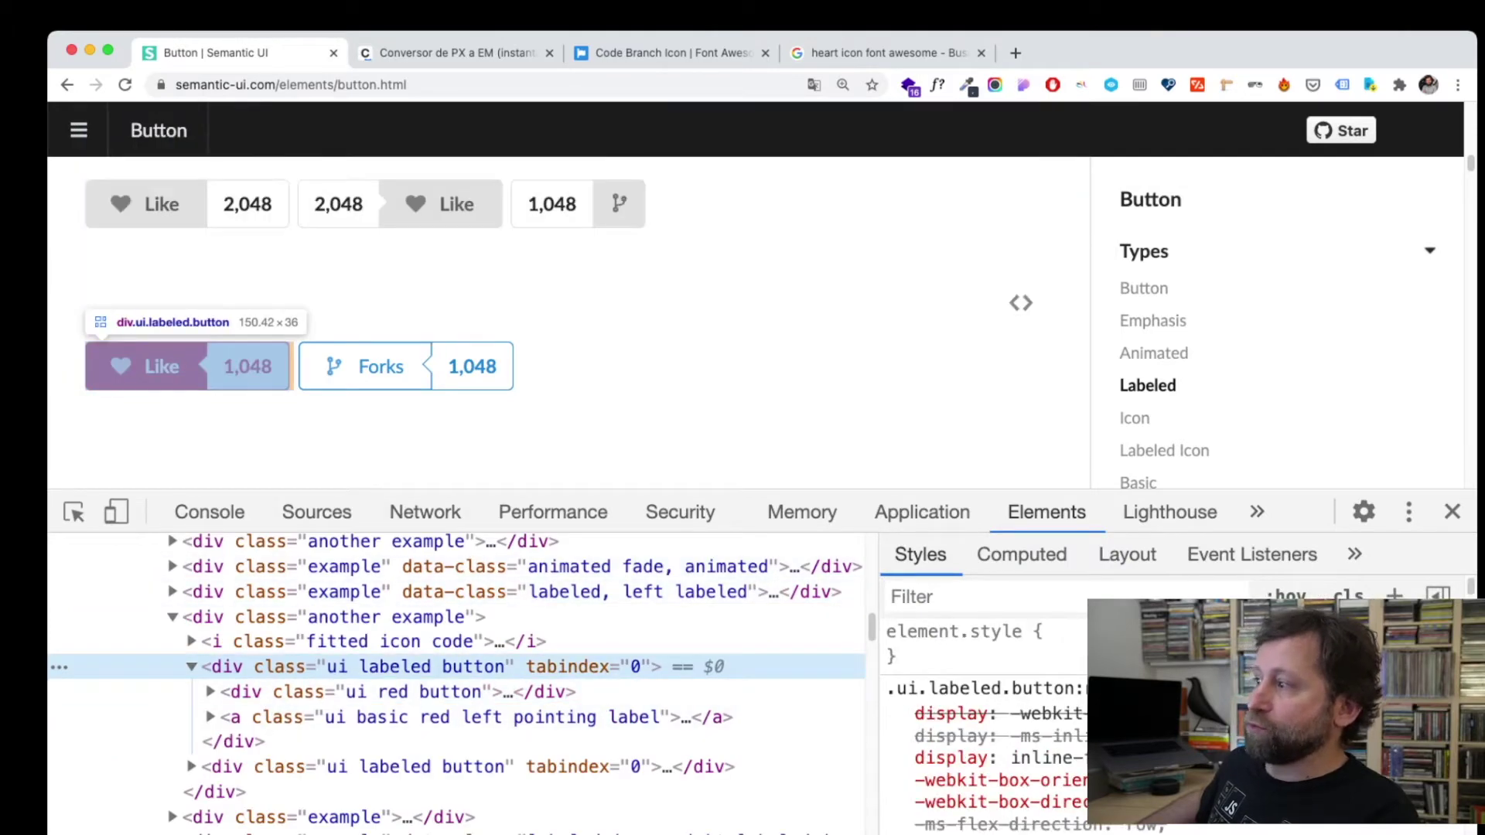
key("Down")
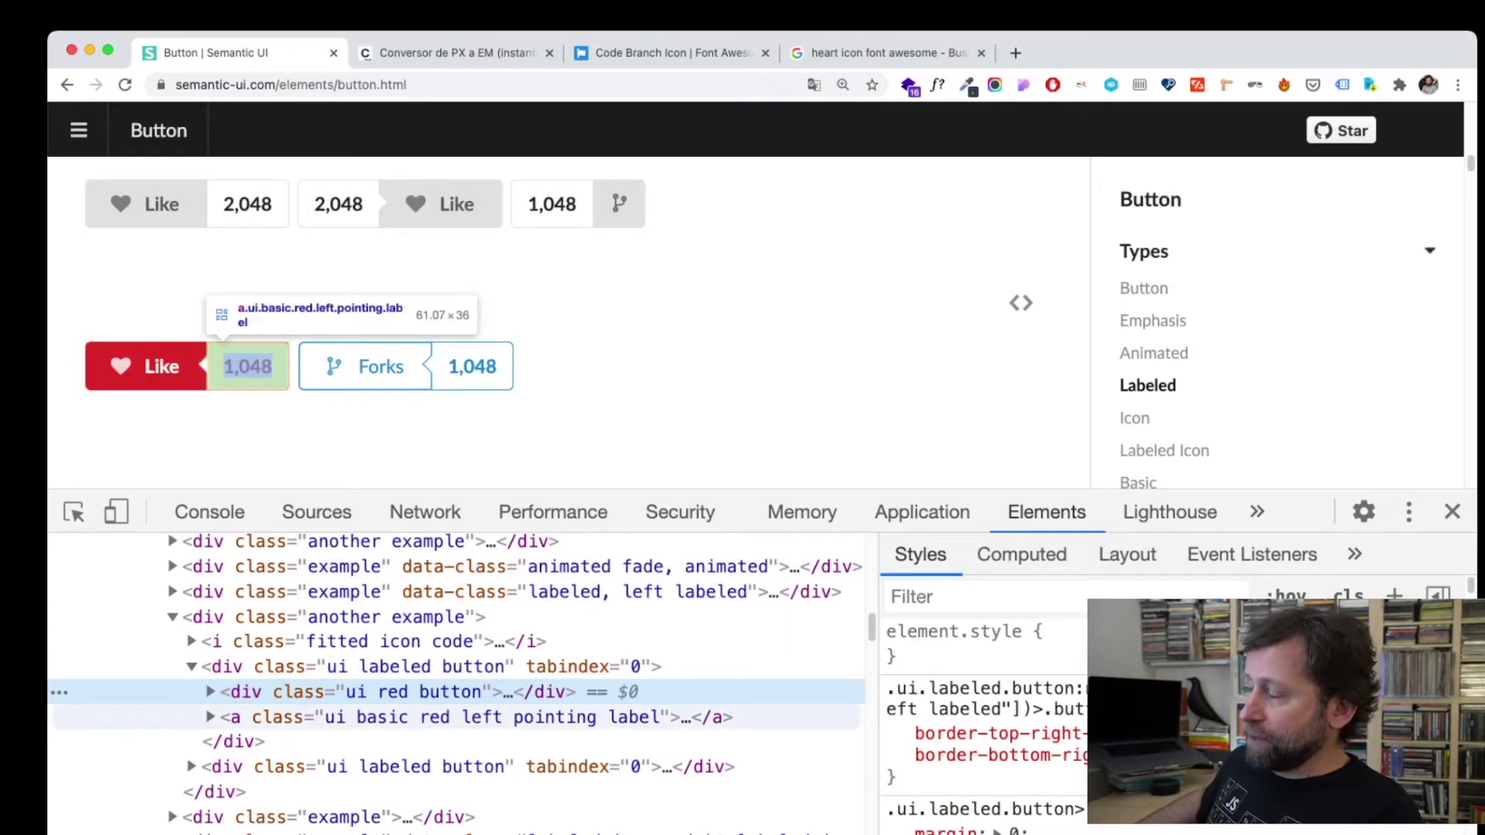
key("Down")
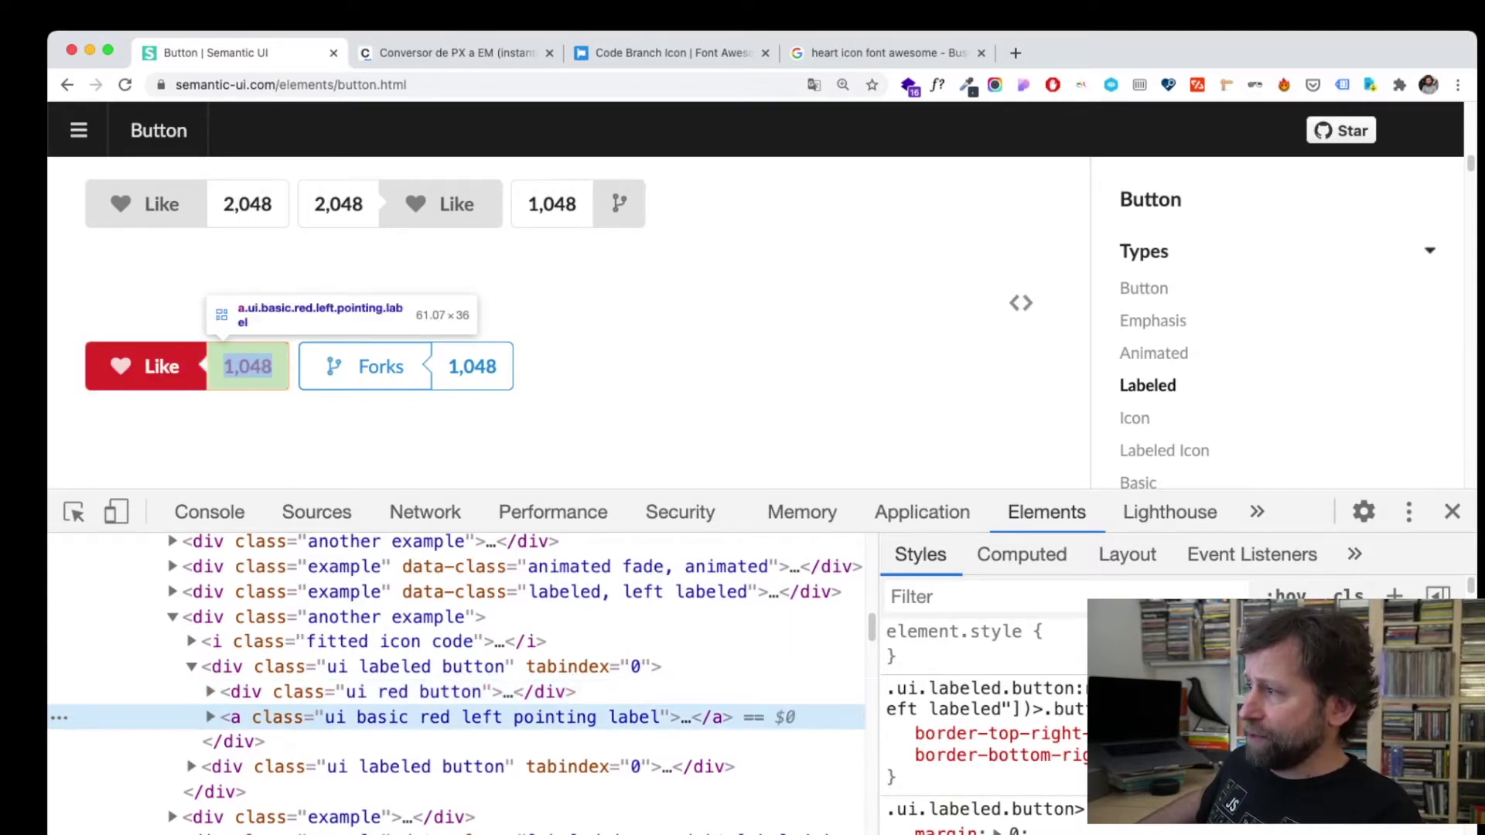
left_click(210, 692)
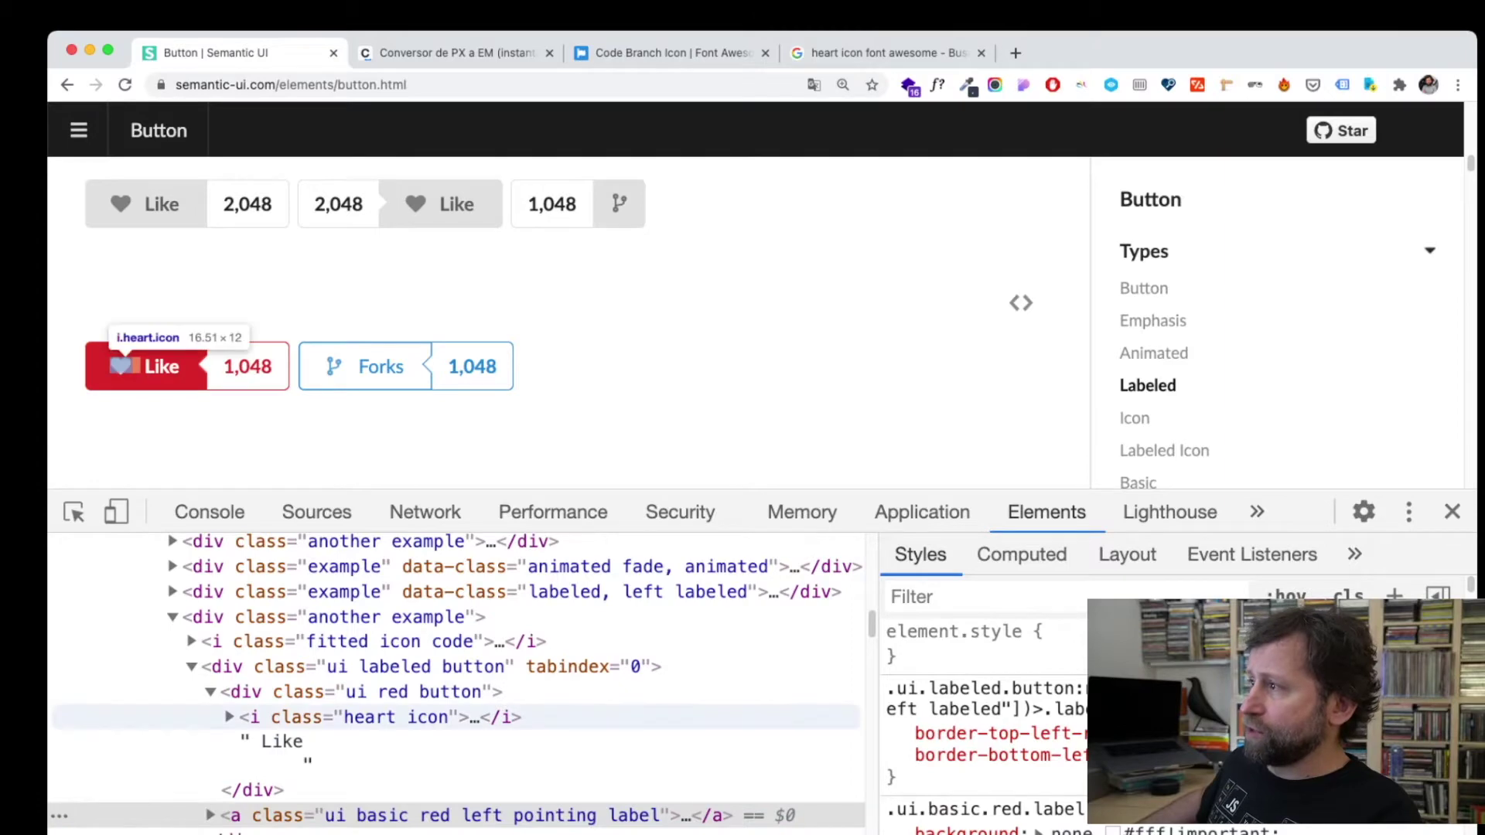
left_click(229, 717)
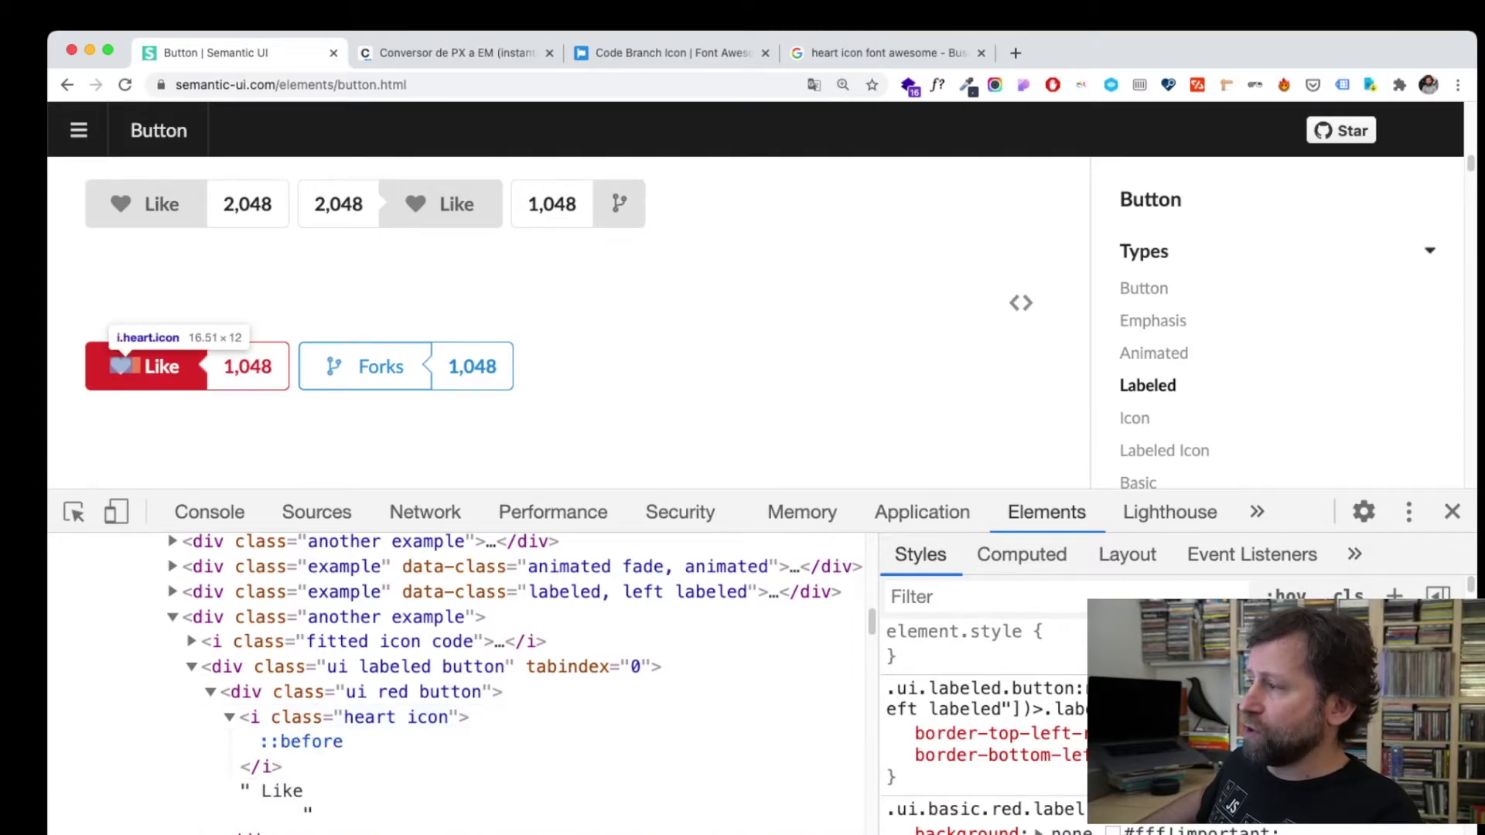
left_click(229, 717)
- Inspect the ::before styles of the heart icon and the count label's notch
left_click(286, 742)
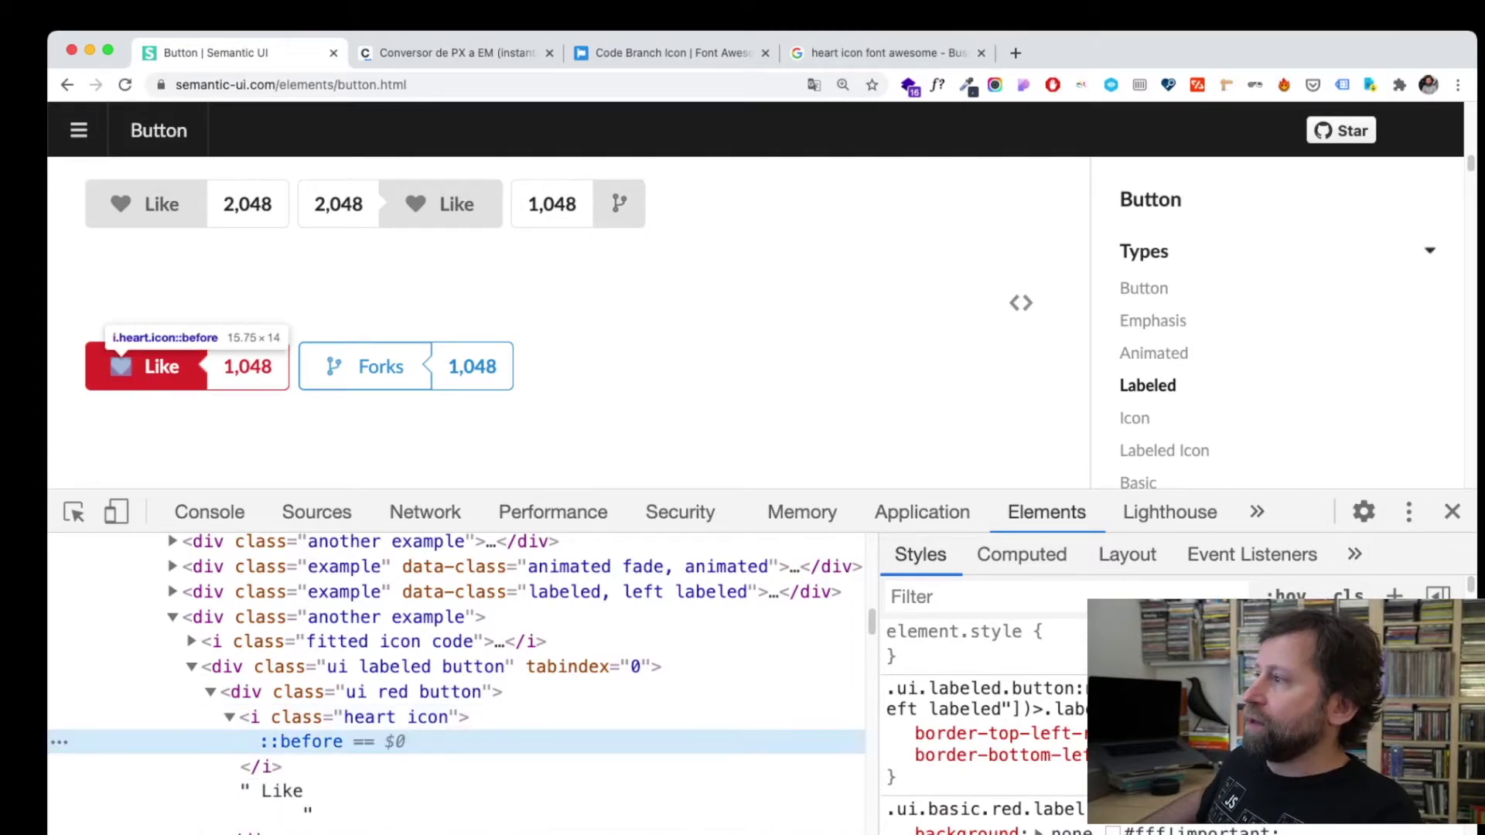
scroll(456, 735, "down", 3)
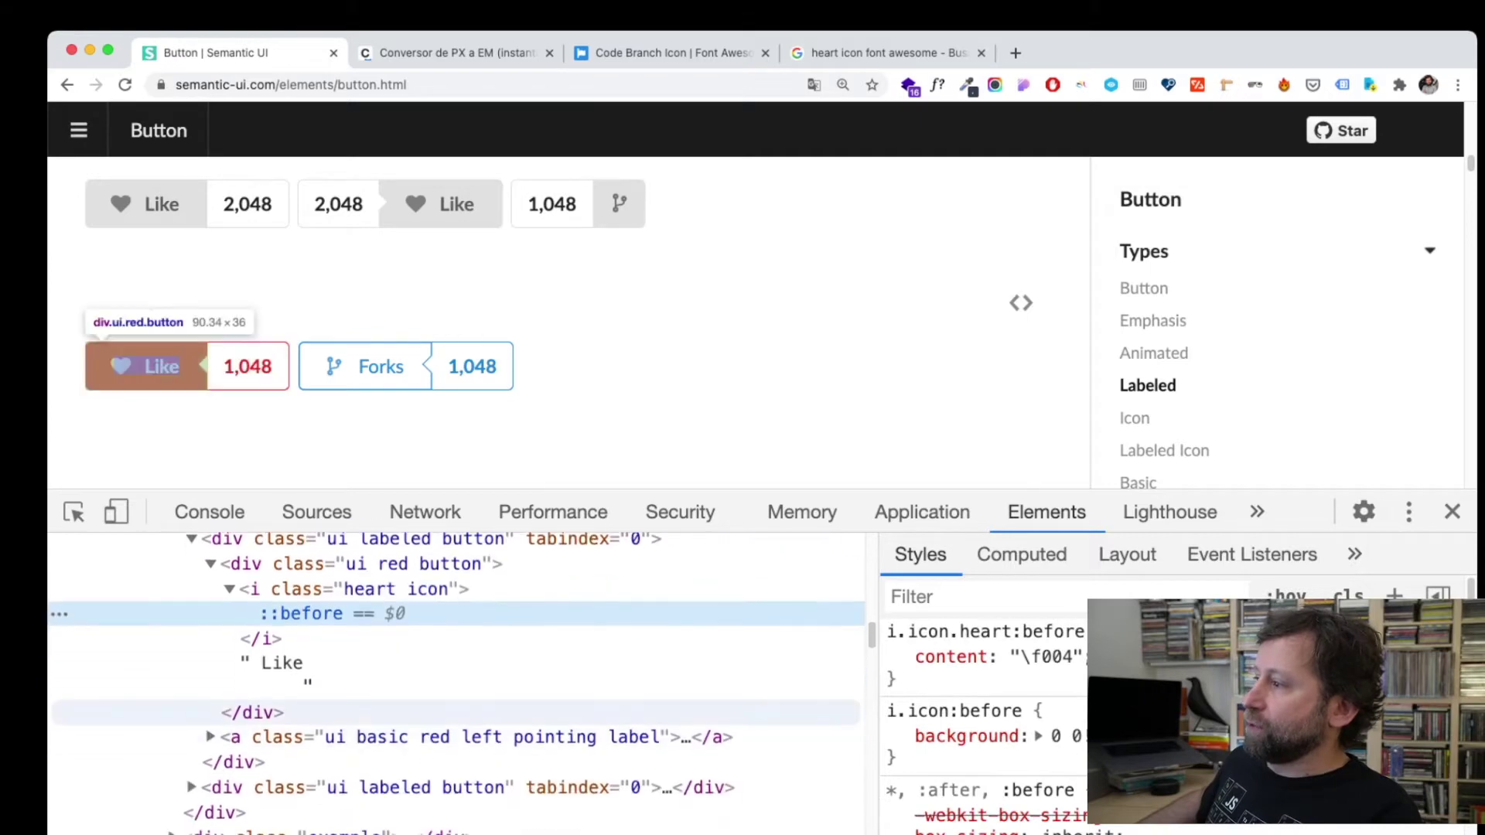
left_click(210, 737)
scroll(310, 711, "down", 2)
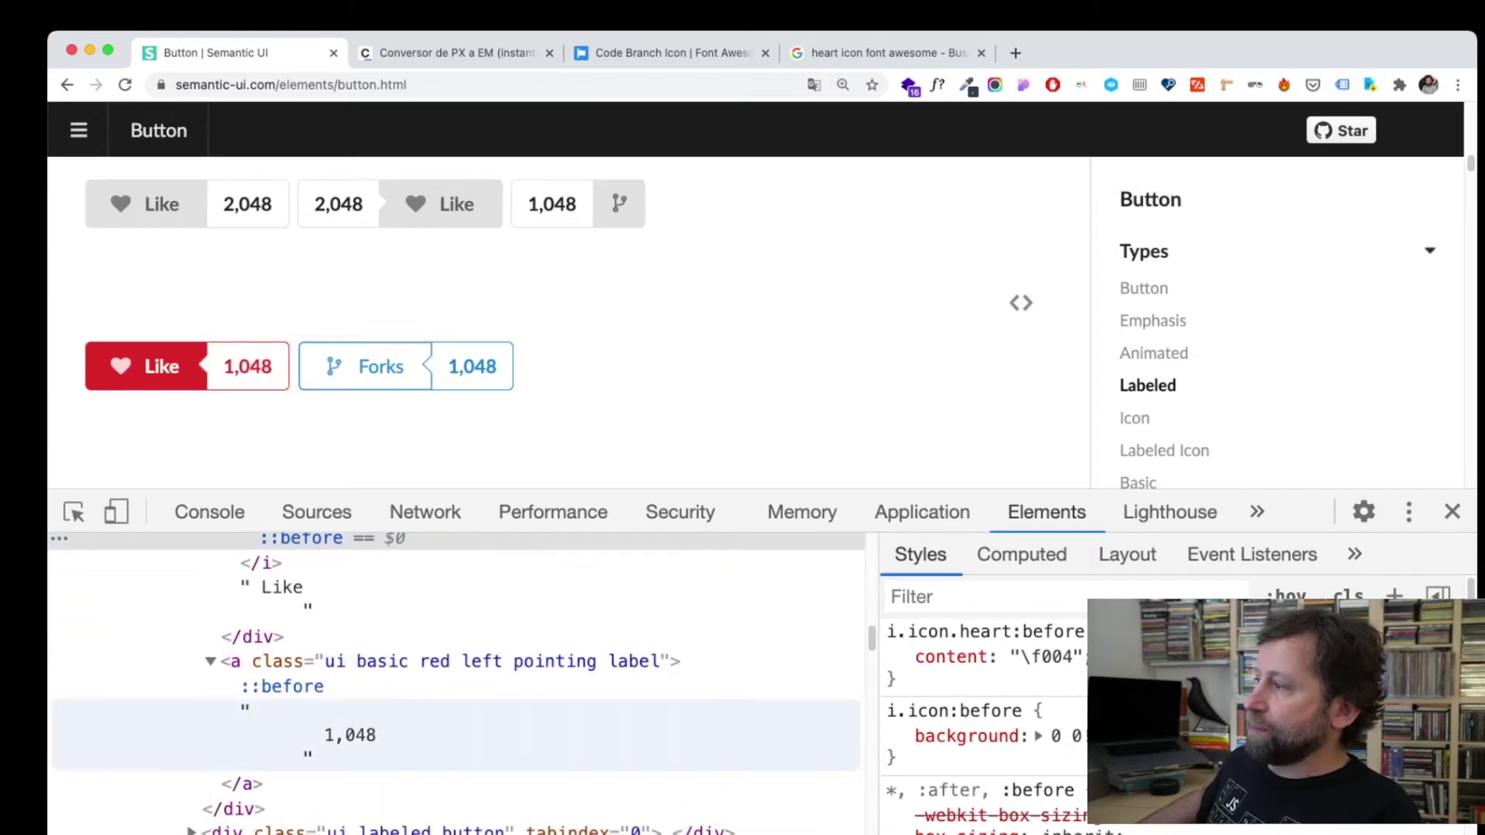
left_click(292, 687)
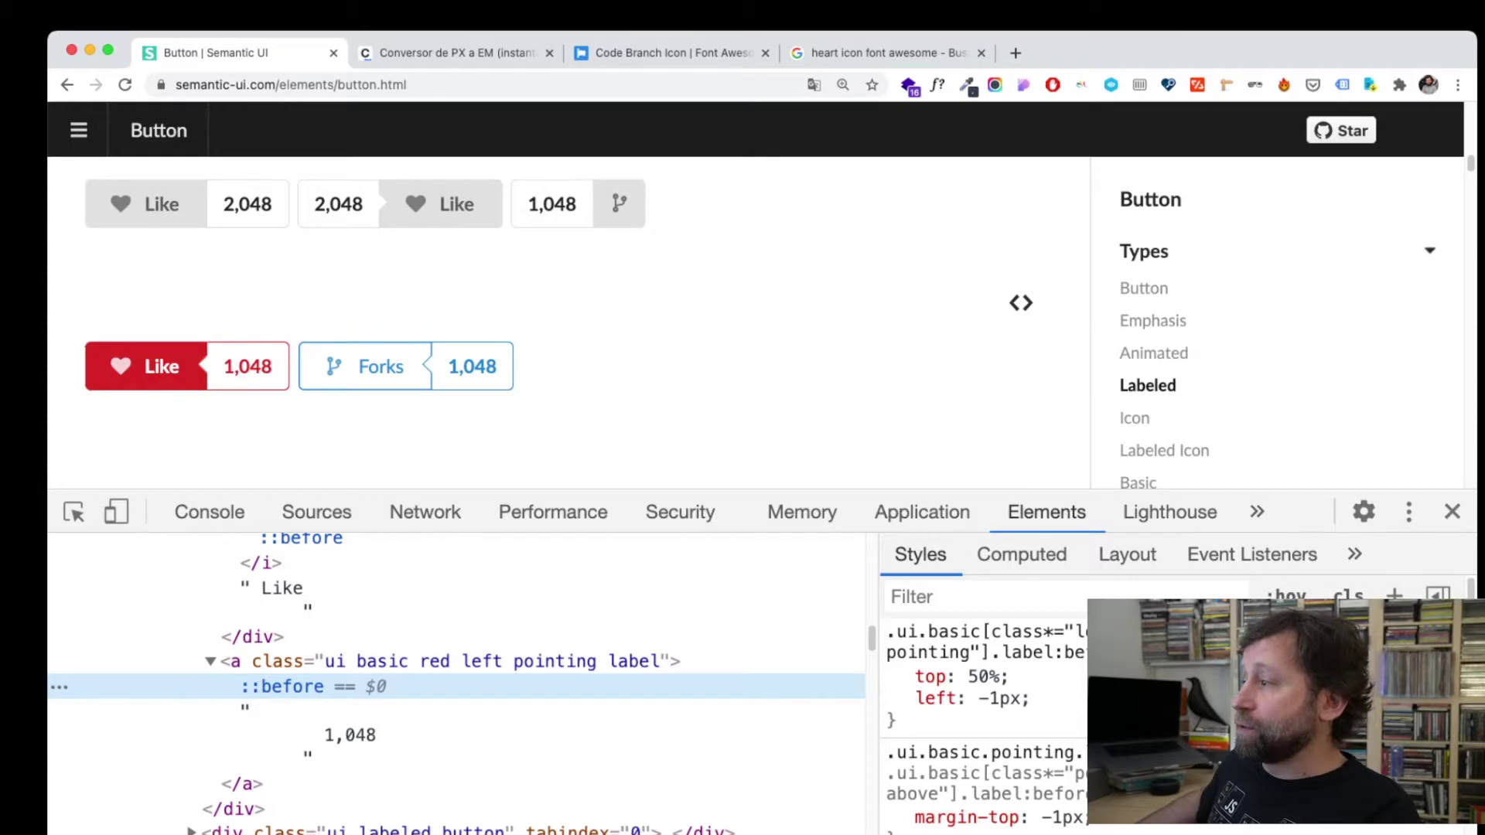
left_click(209, 512)
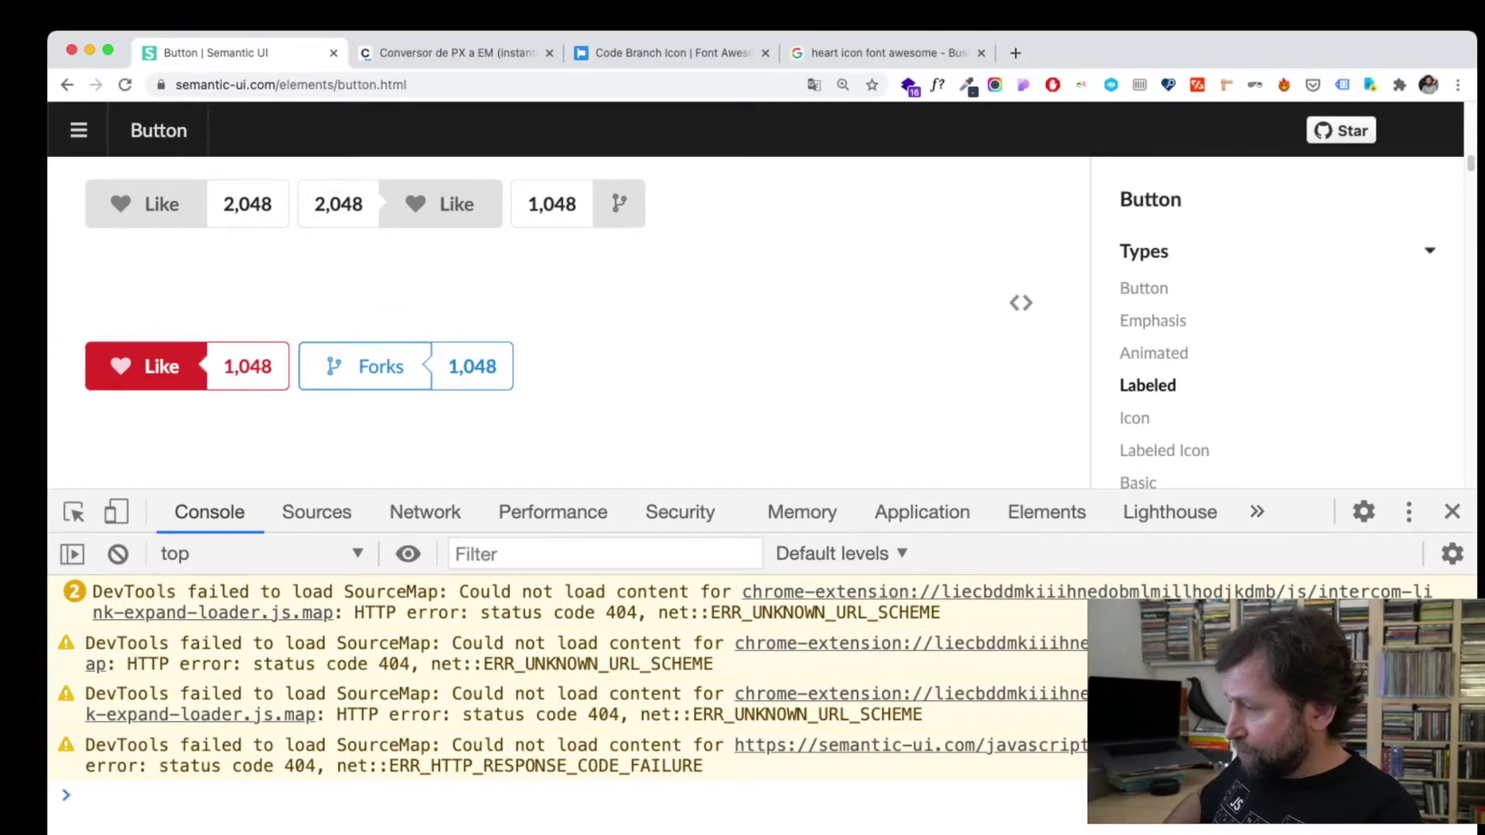
- Run document.body.contentEditable = true in the Console to make the page editable
type("document")
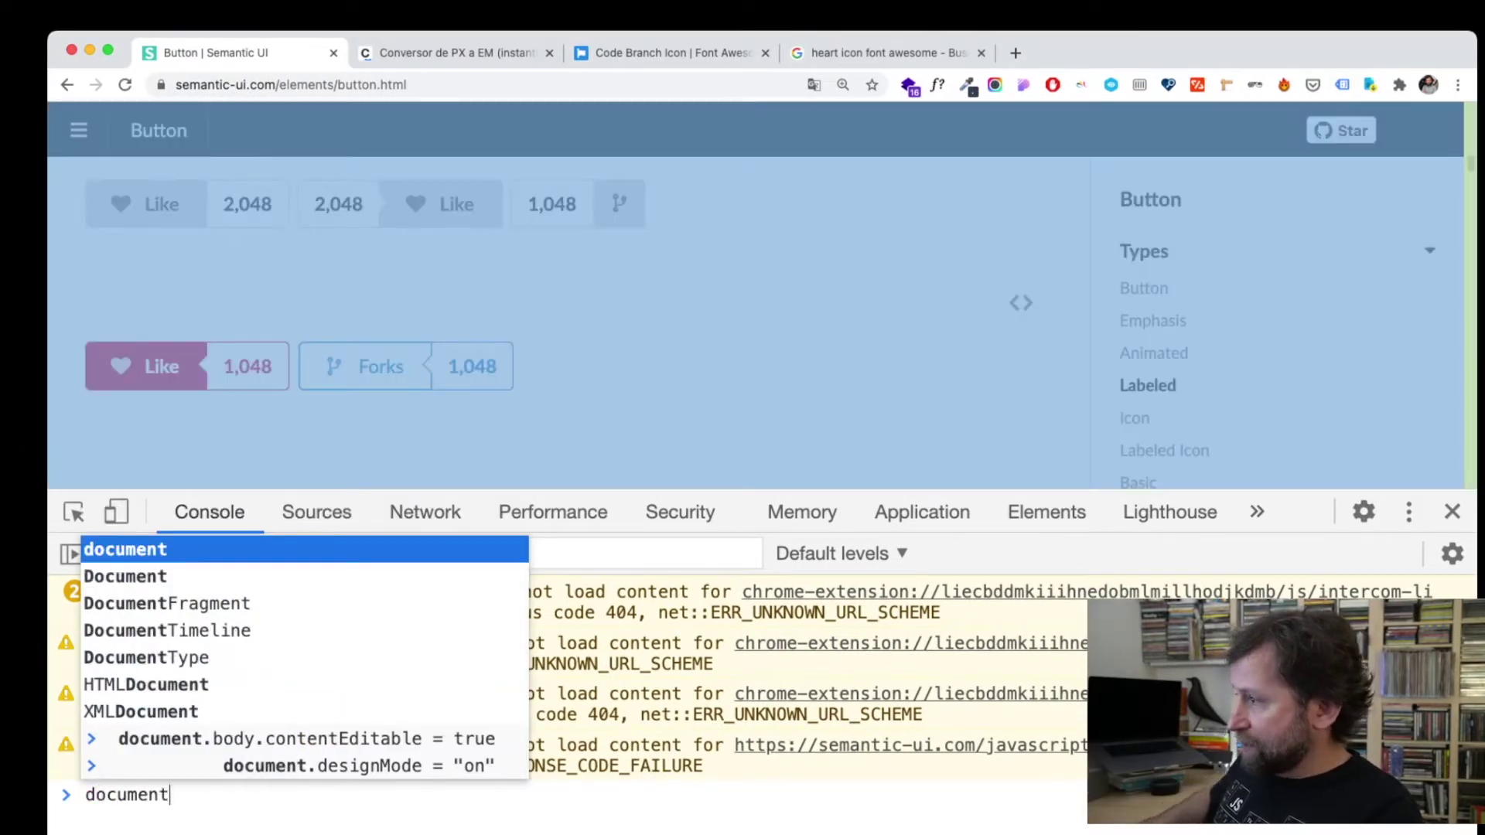
key("Up")
key("Up")
key("Tab")
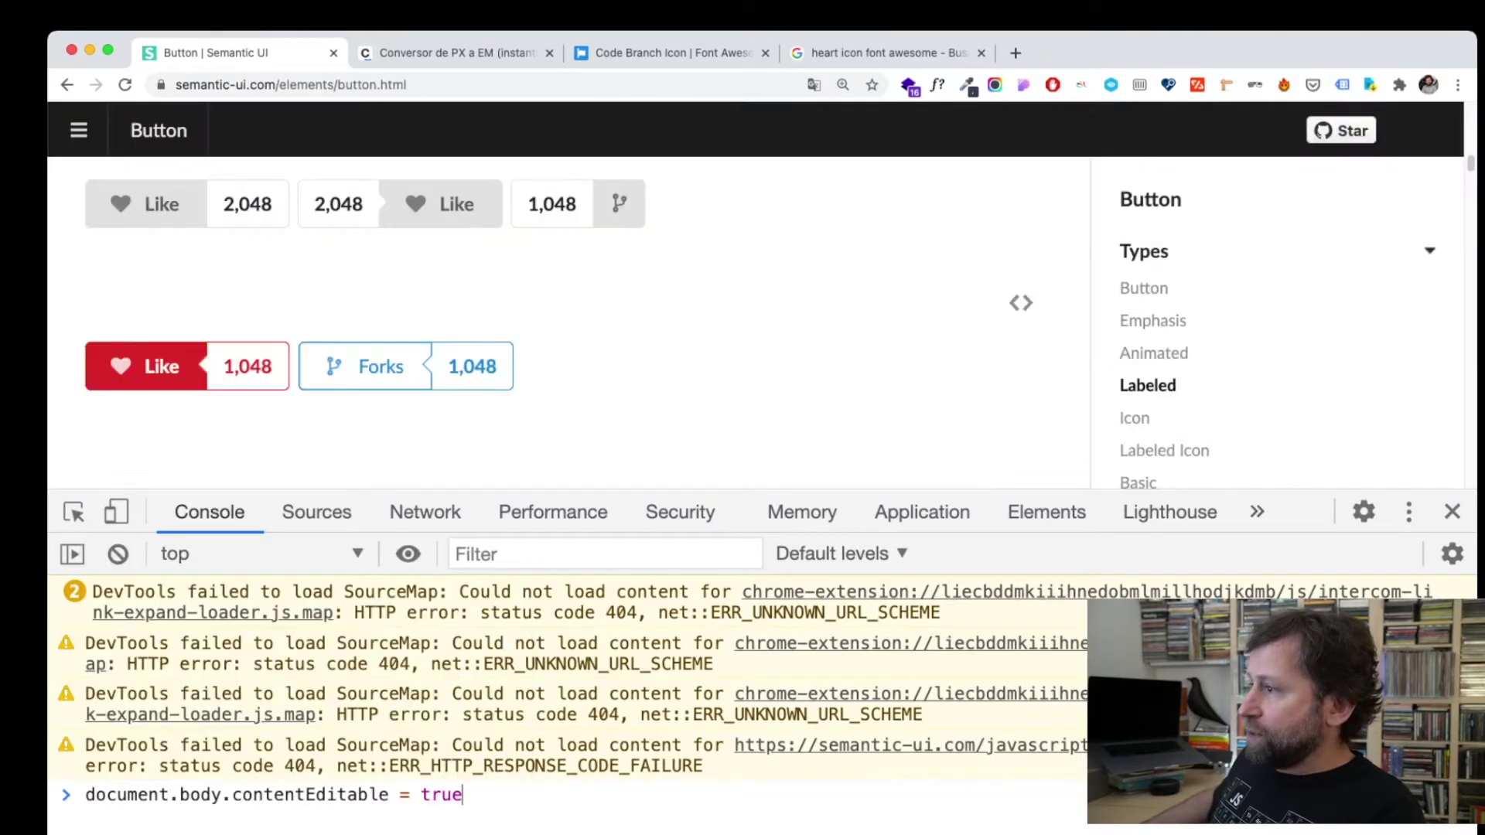
left_click_drag(86, 795, 315, 795)
left_click(495, 795)
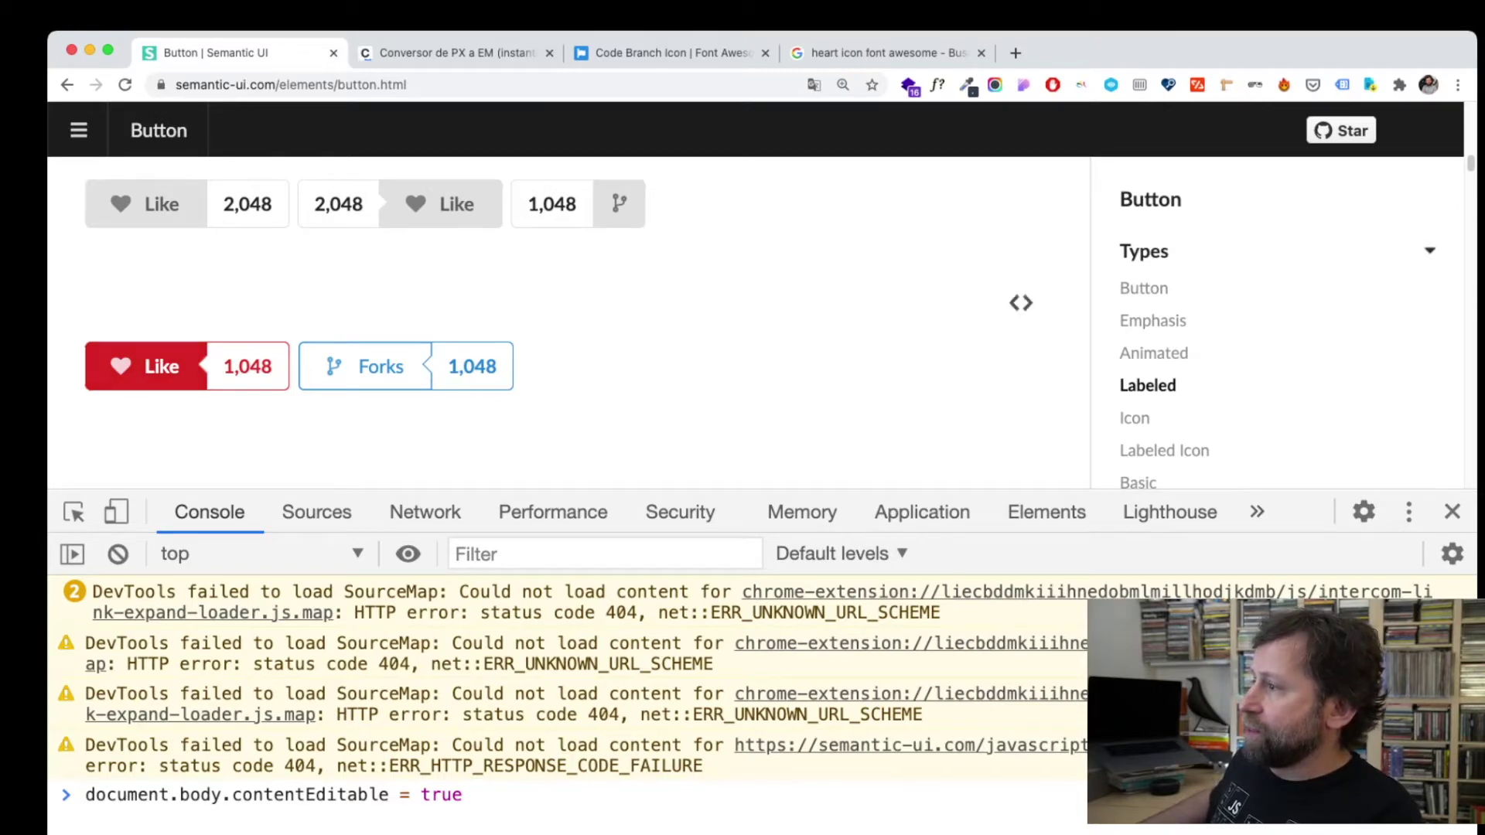
key("Return")
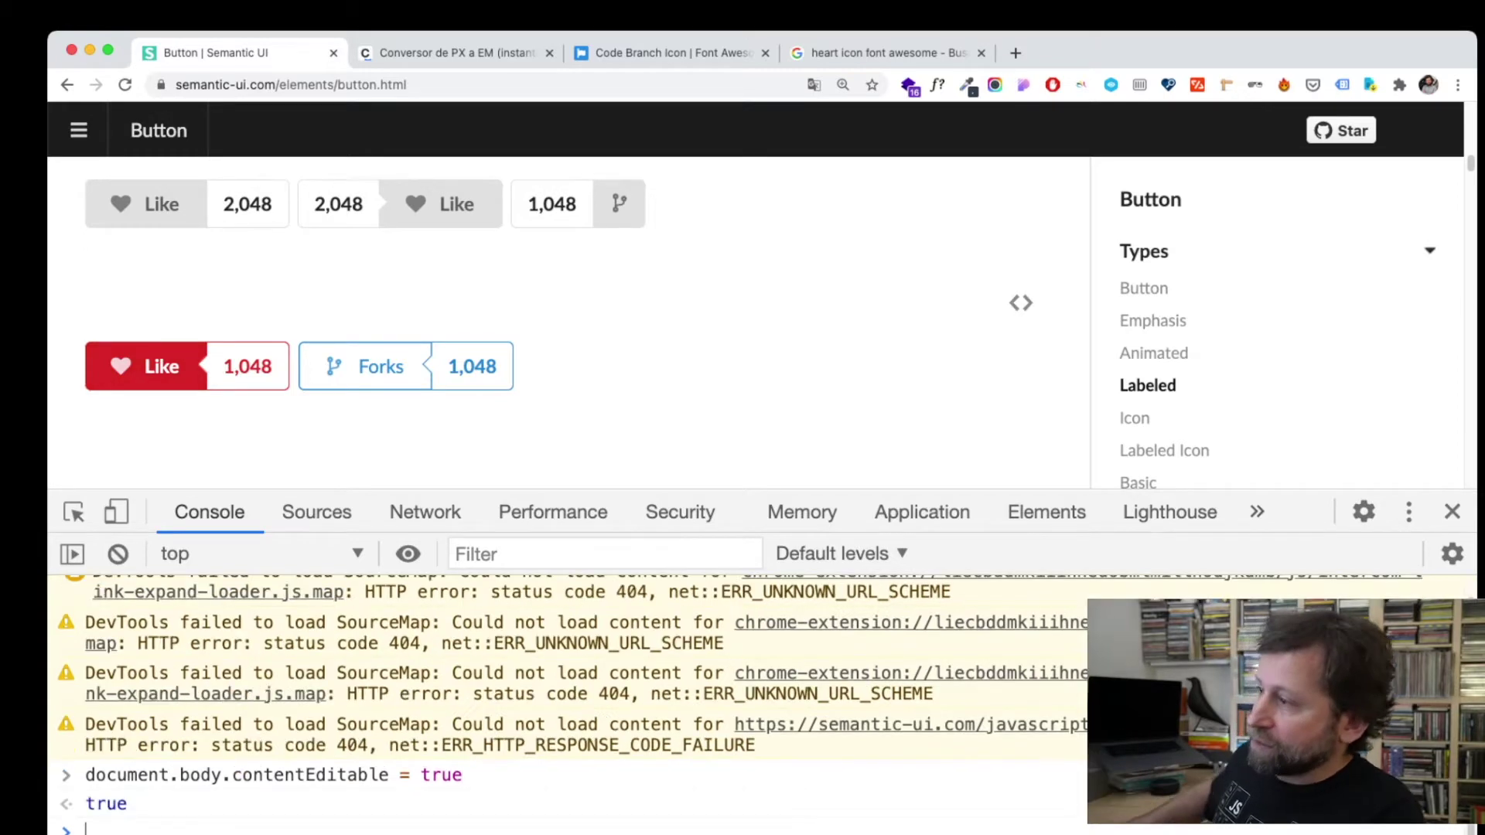
- Rewrite the button labels to Instagram, 1,047,008 and Hoy en Figma
double_click(159, 366)
type("Instagram")
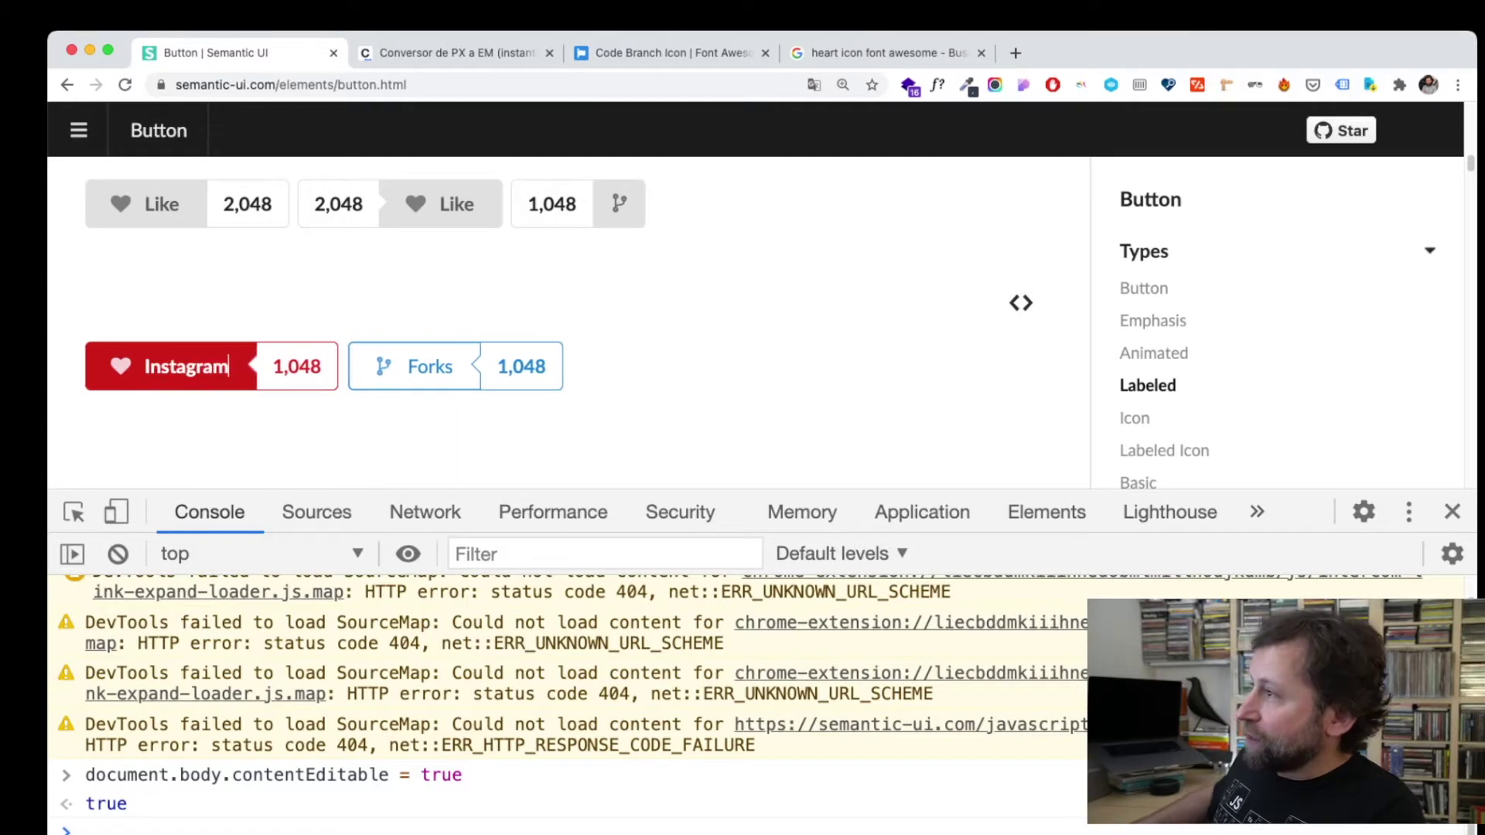
left_click(312, 366)
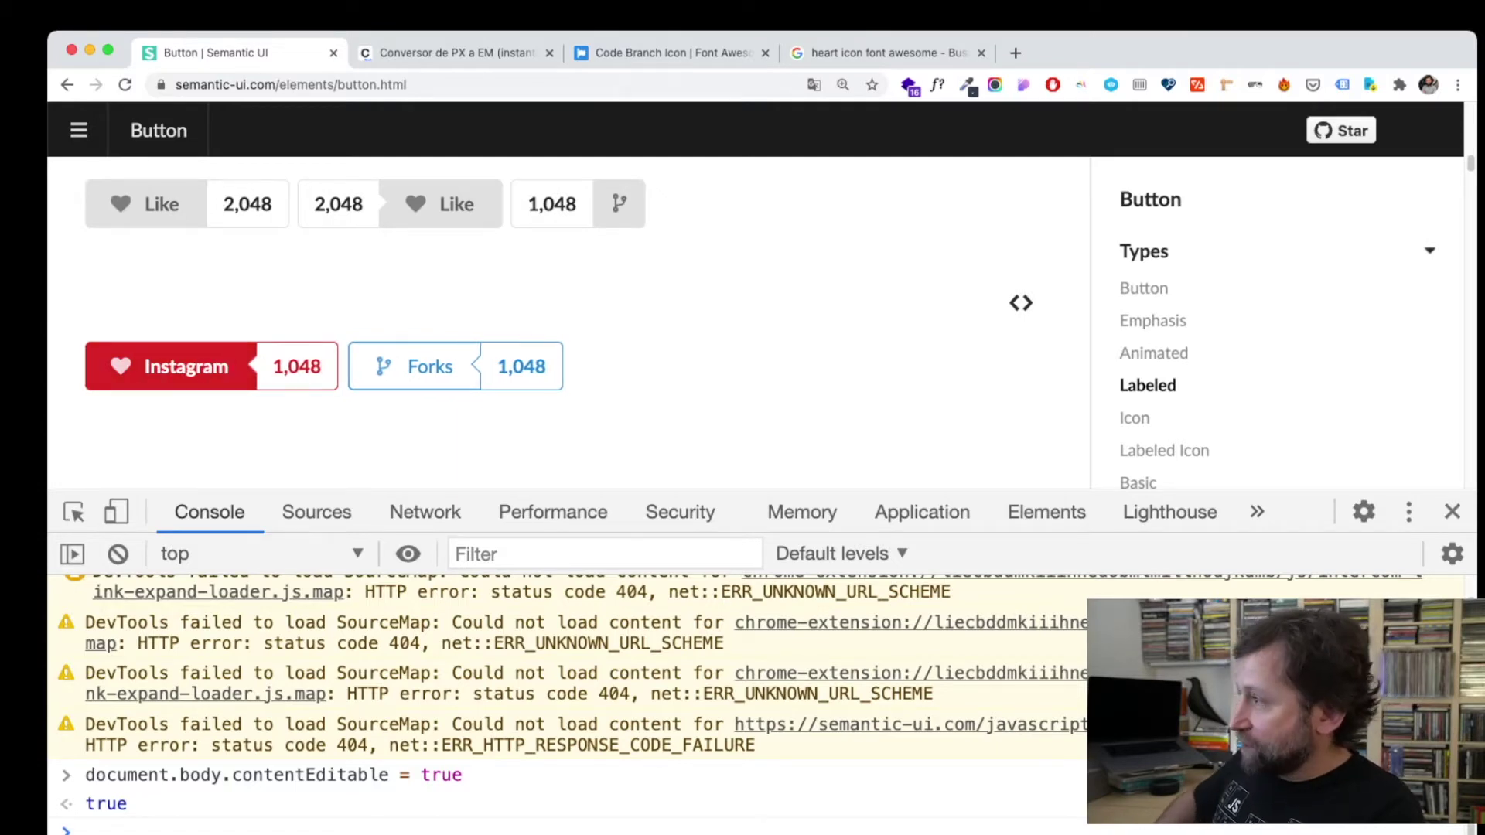
type("7,00")
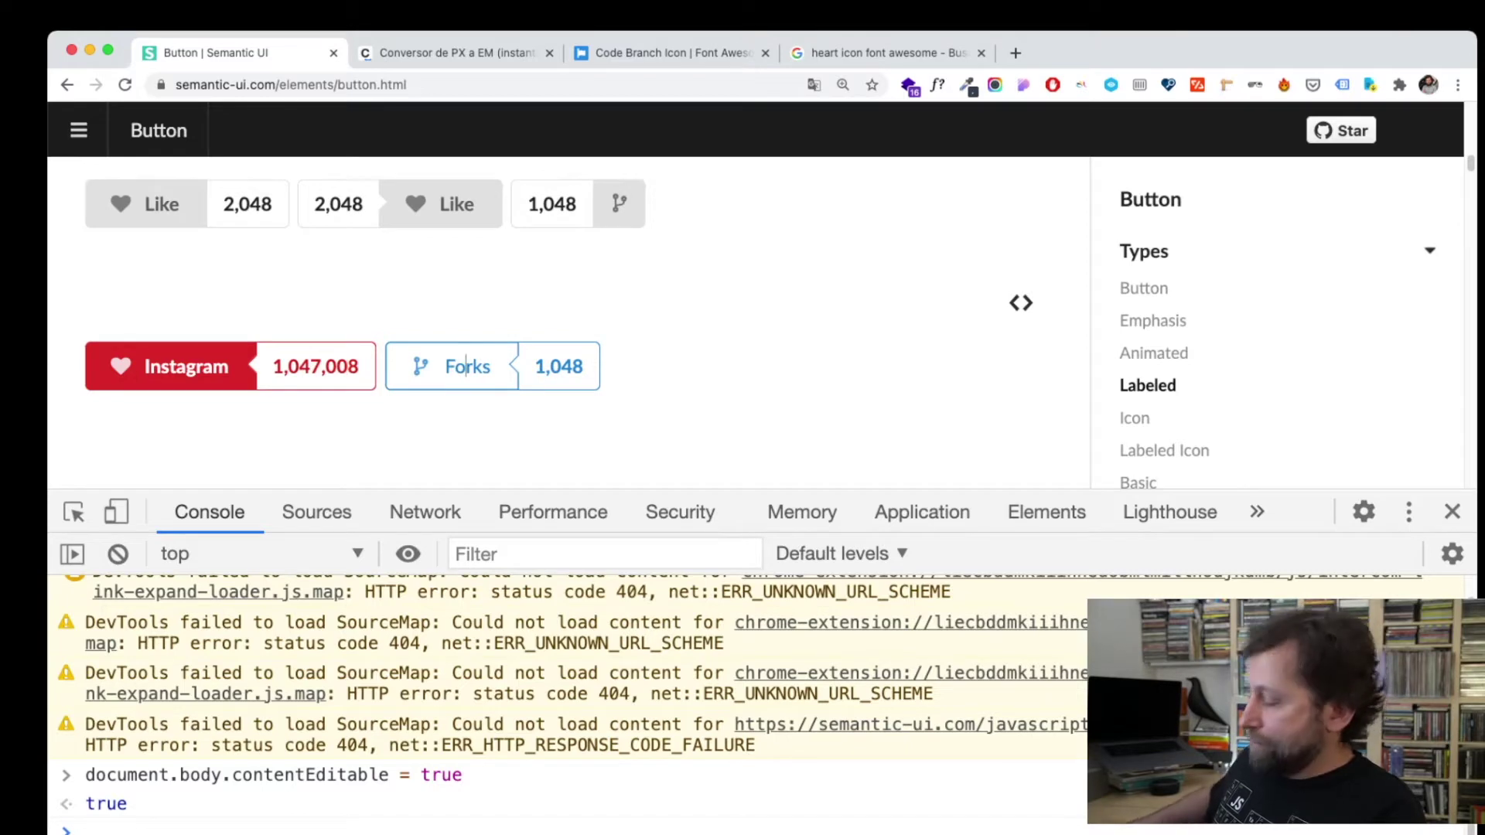
key("BackSpace")
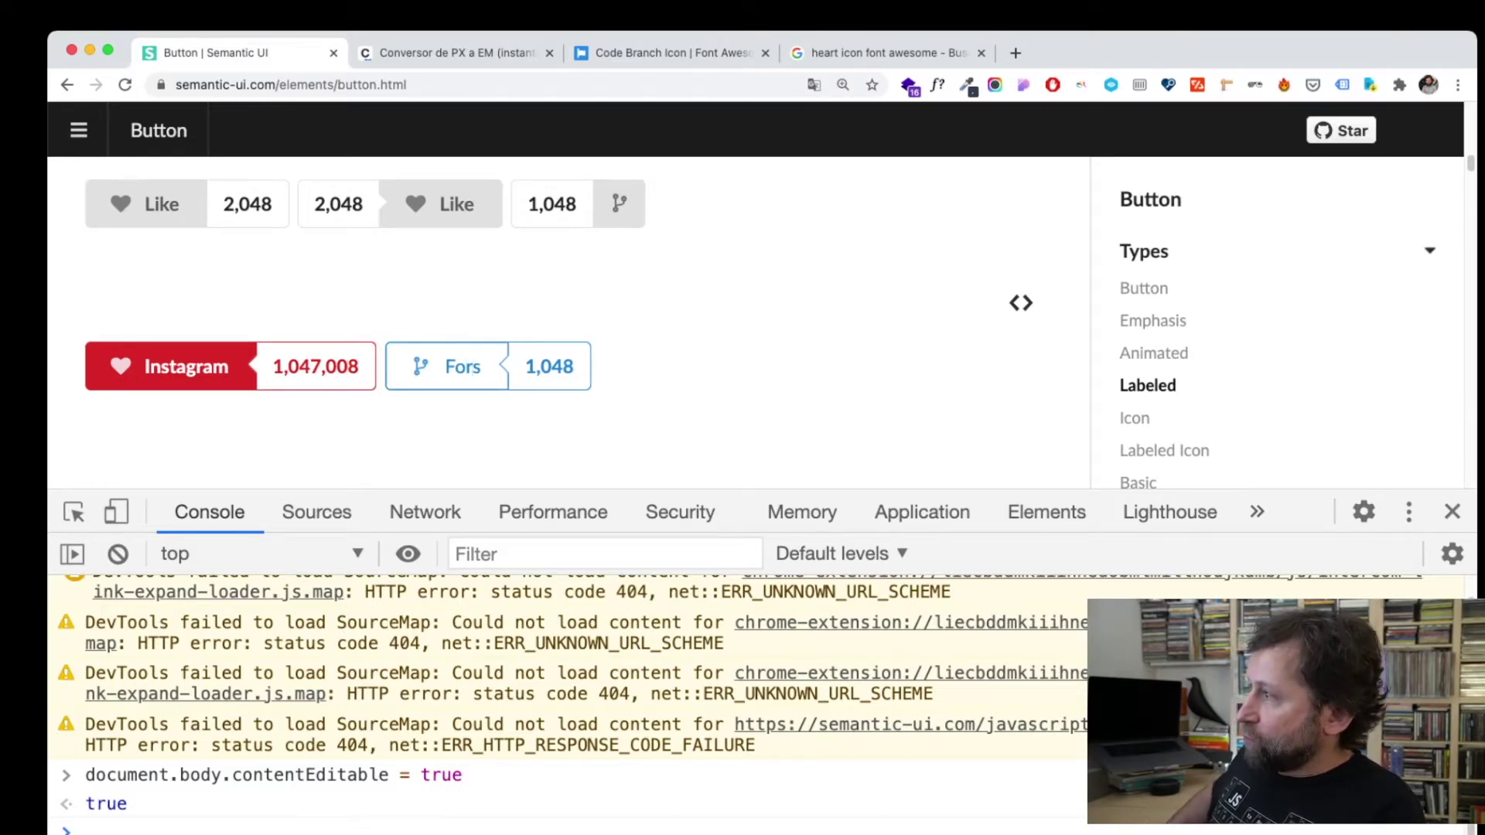
key("BackSpace")
key("BackSpace")
key("BackSpace")
key("BackSpace")
type("Hoy en f")
key("BackSpace")
type("Figma")
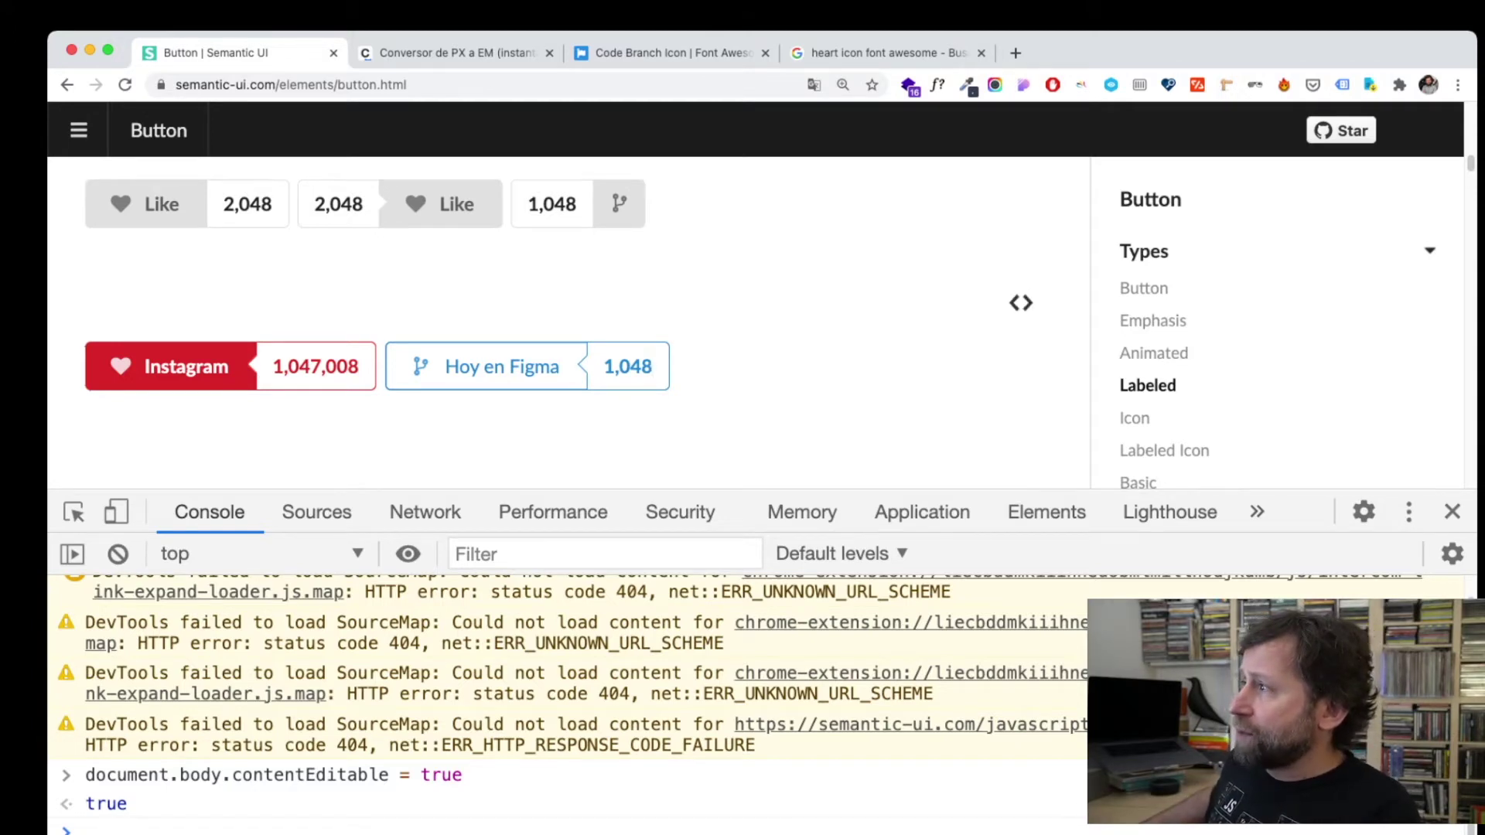
scroll(568, 321, "down", 1)
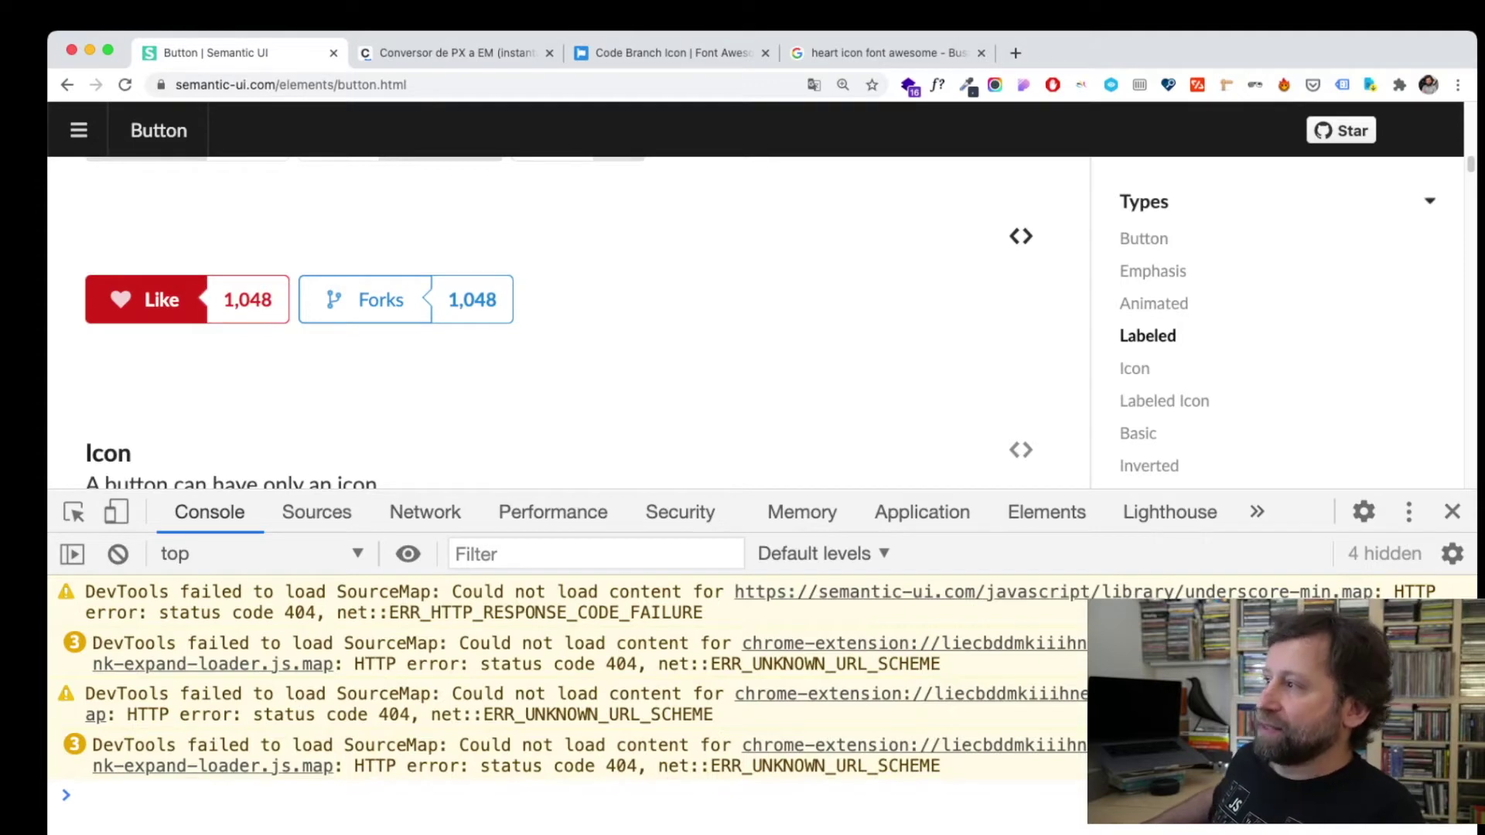
- Inspect the .ui.button style rules down to the red button's padding value
left_click(1047, 512)
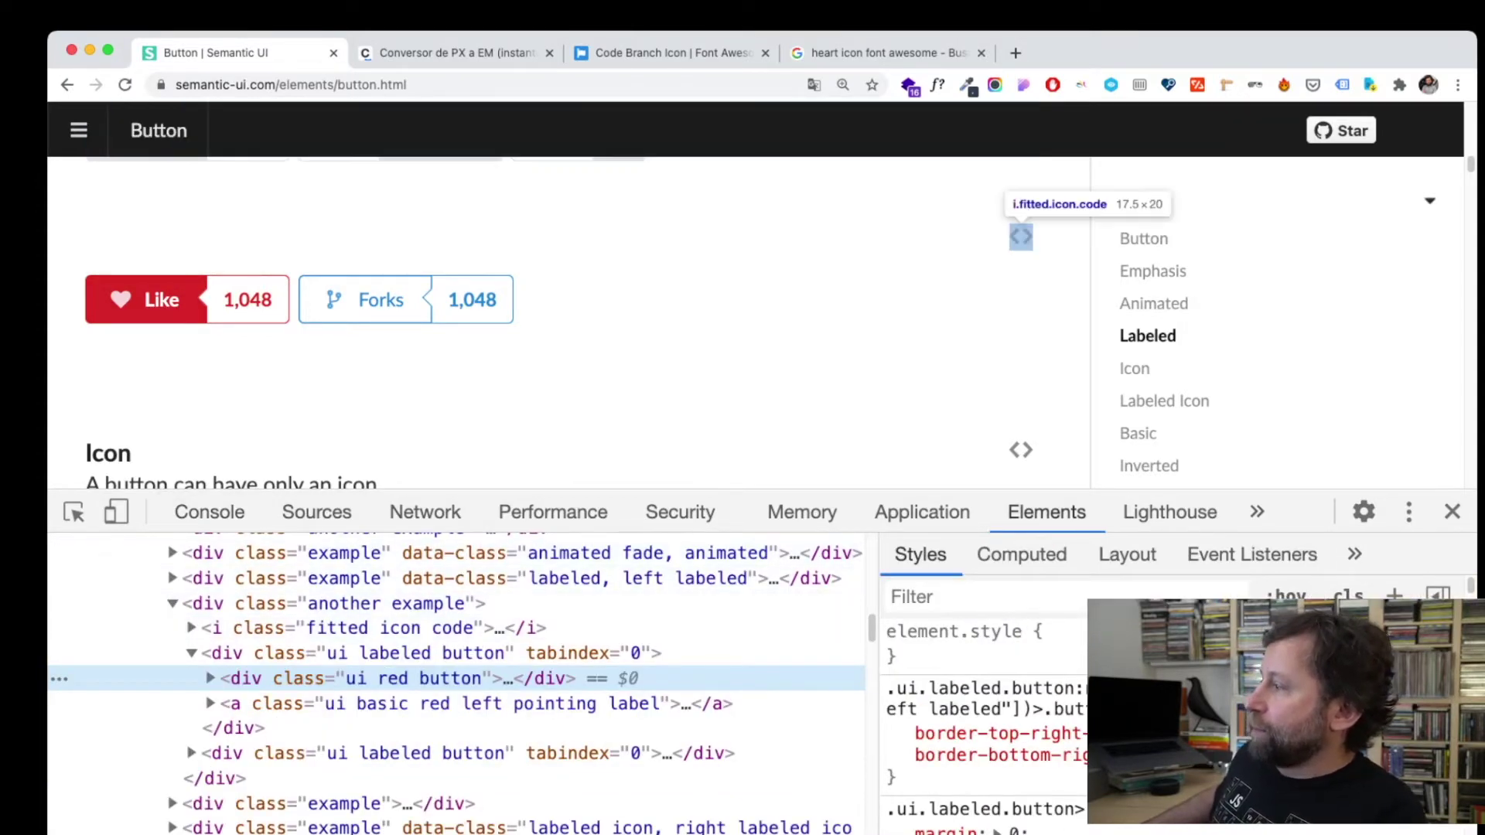
scroll(975, 665, "down", 1)
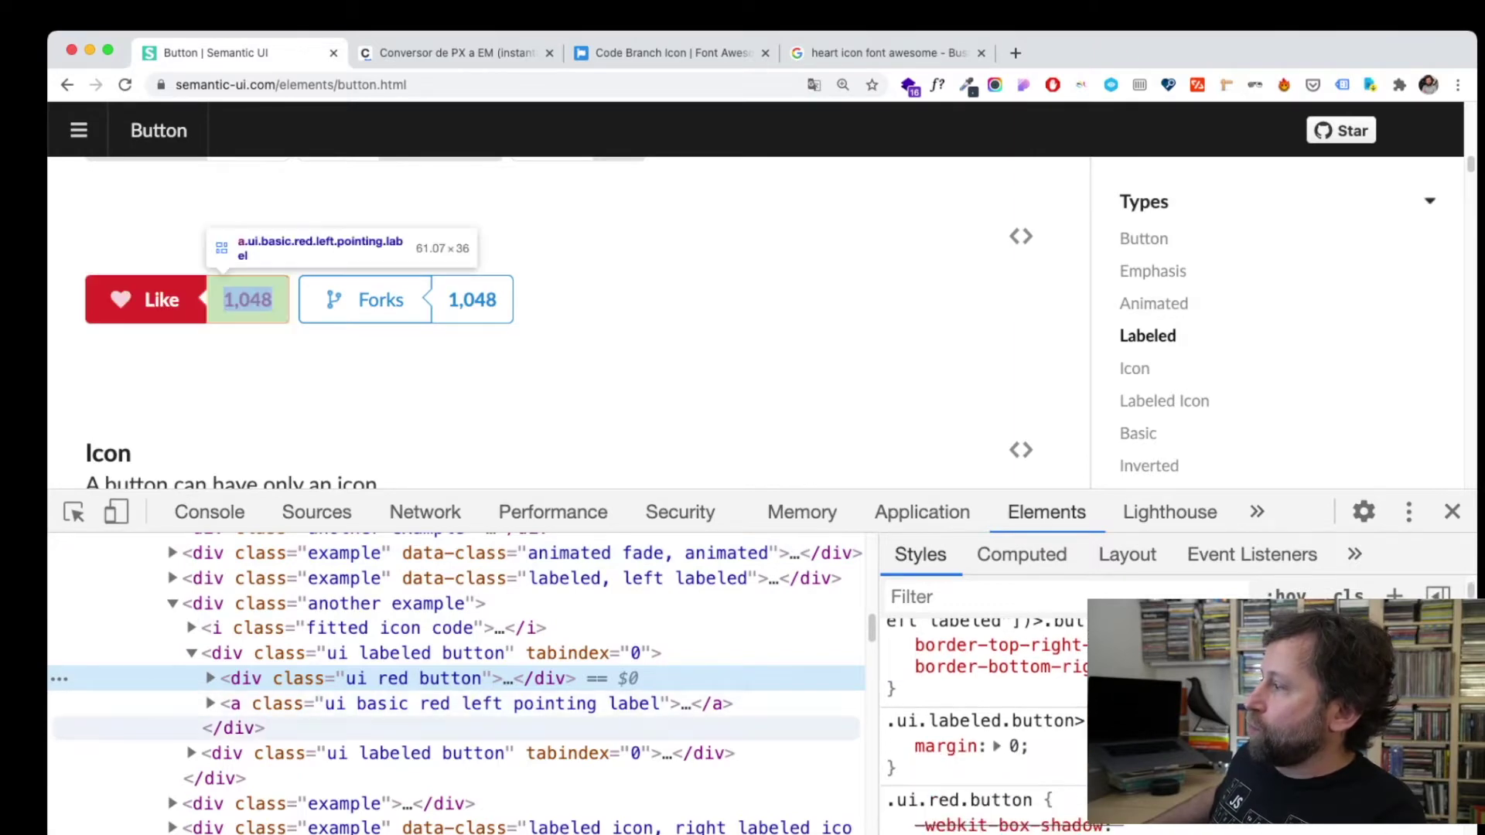
scroll(982, 727, "down", 2)
scroll(983, 728, "down", 1)
scroll(982, 727, "down", 1)
scroll(983, 727, "down", 1)
scroll(983, 727, "down", 1)
scroll(982, 727, "down", 1)
scroll(982, 727, "down", 1)
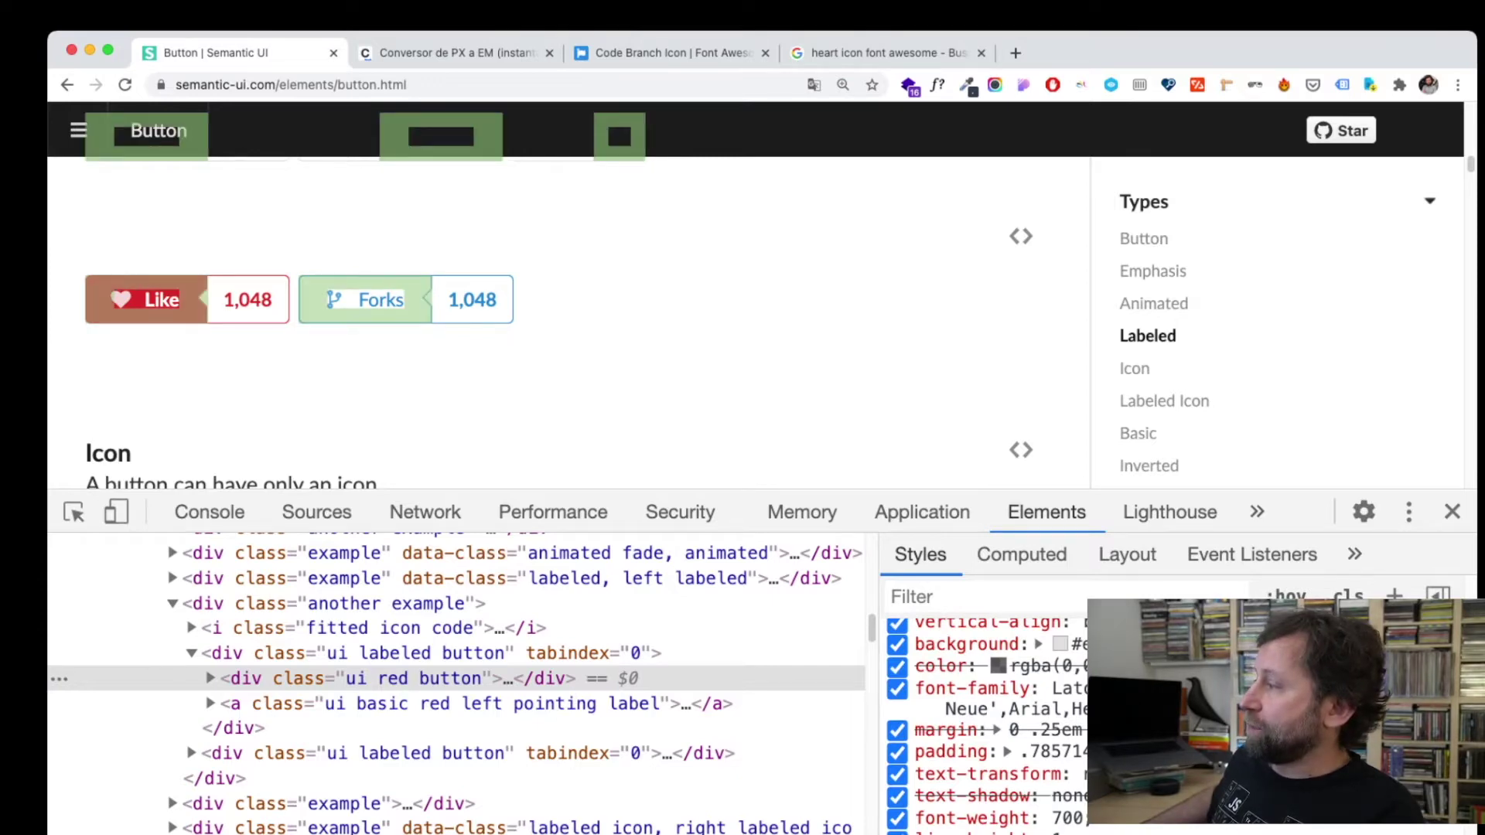
left_click(1052, 752)
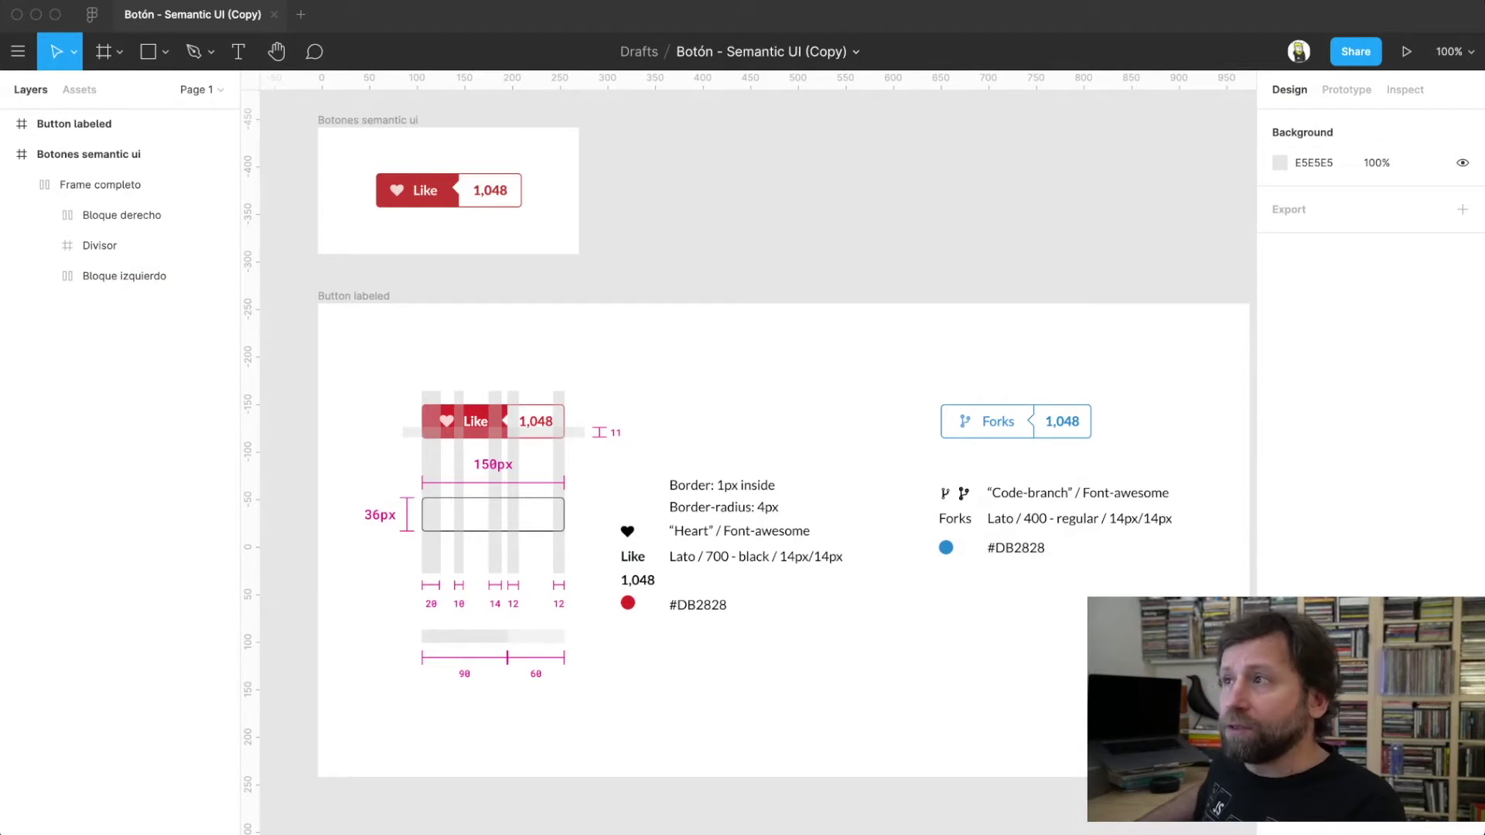
key("ctrl+plus")
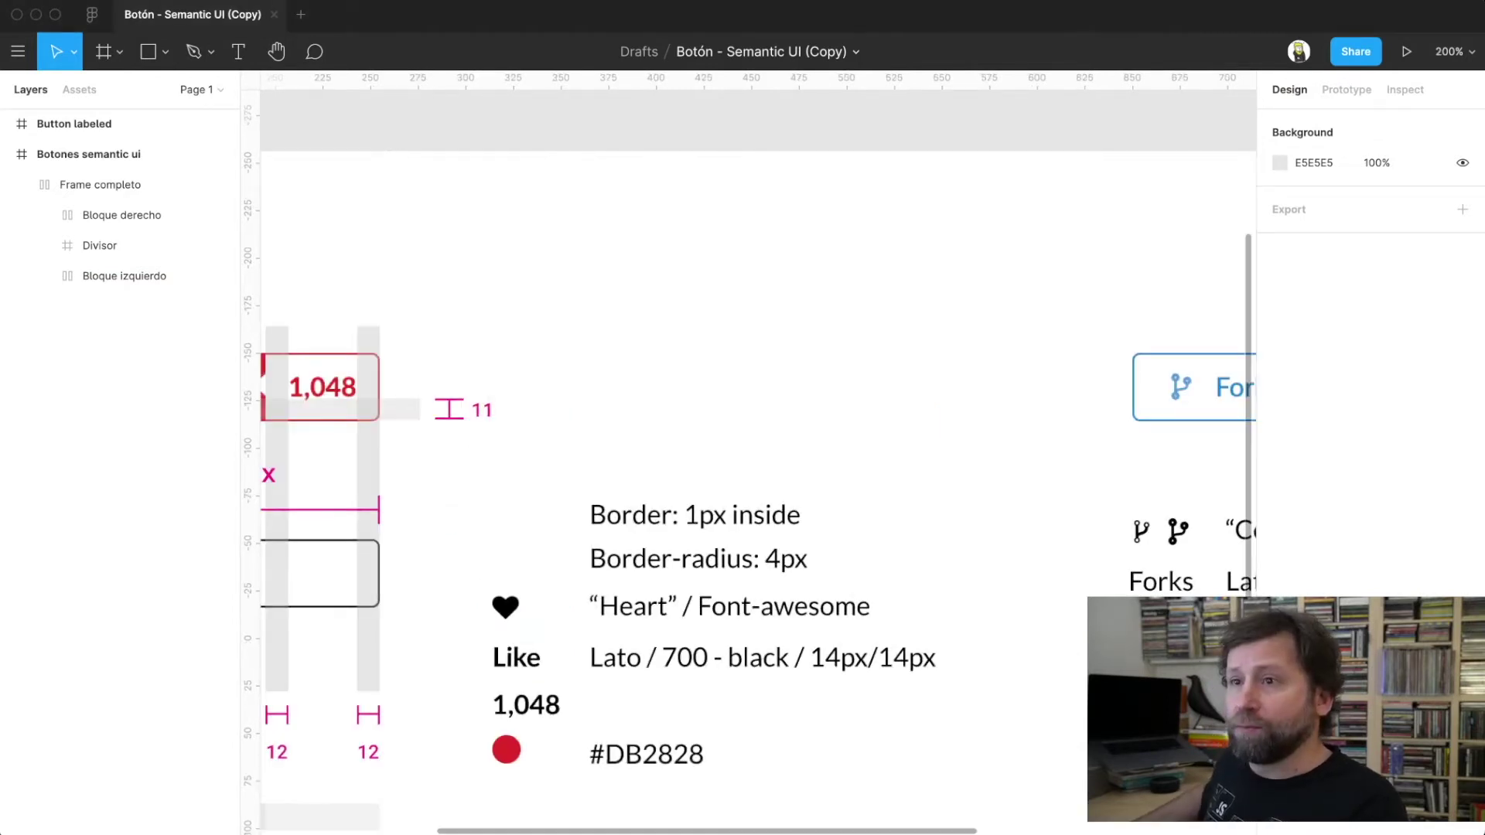
scroll(750, 453, "left", 5)
scroll(750, 453, "down", 3)
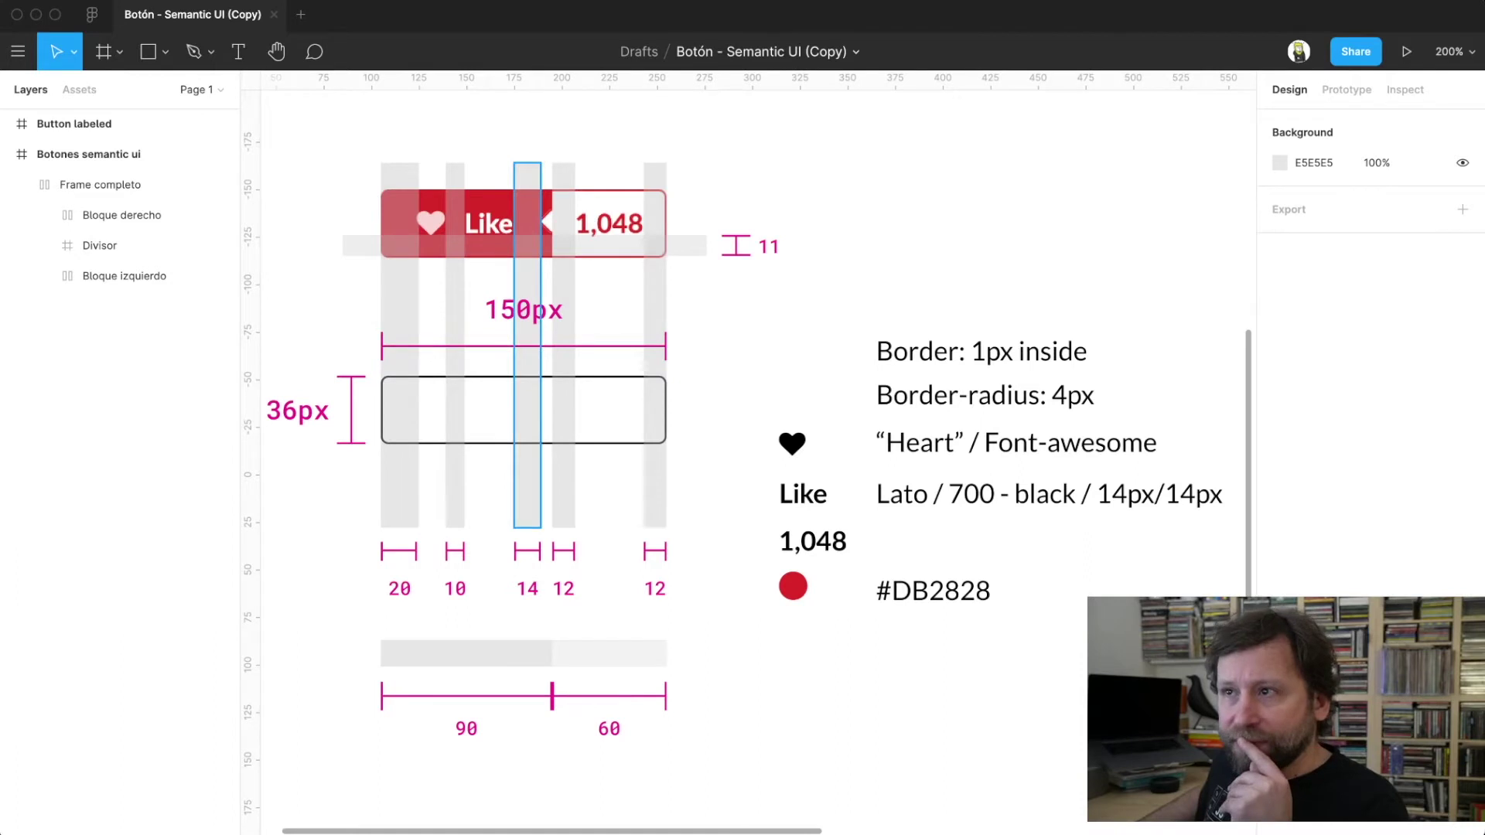
scroll(526, 348, "left", 3)
scroll(526, 348, "left", 2)
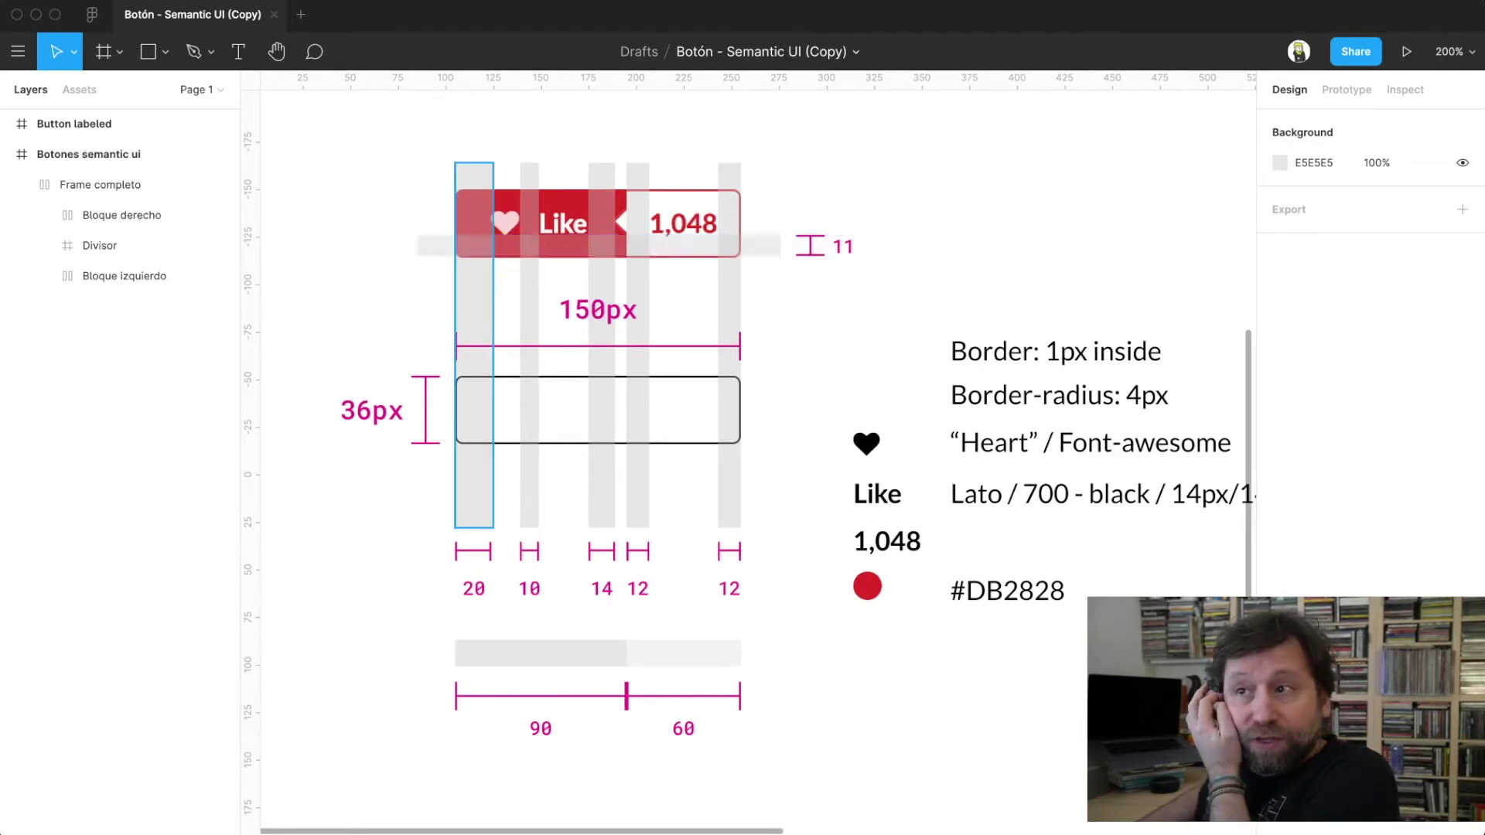
left_click(473, 480)
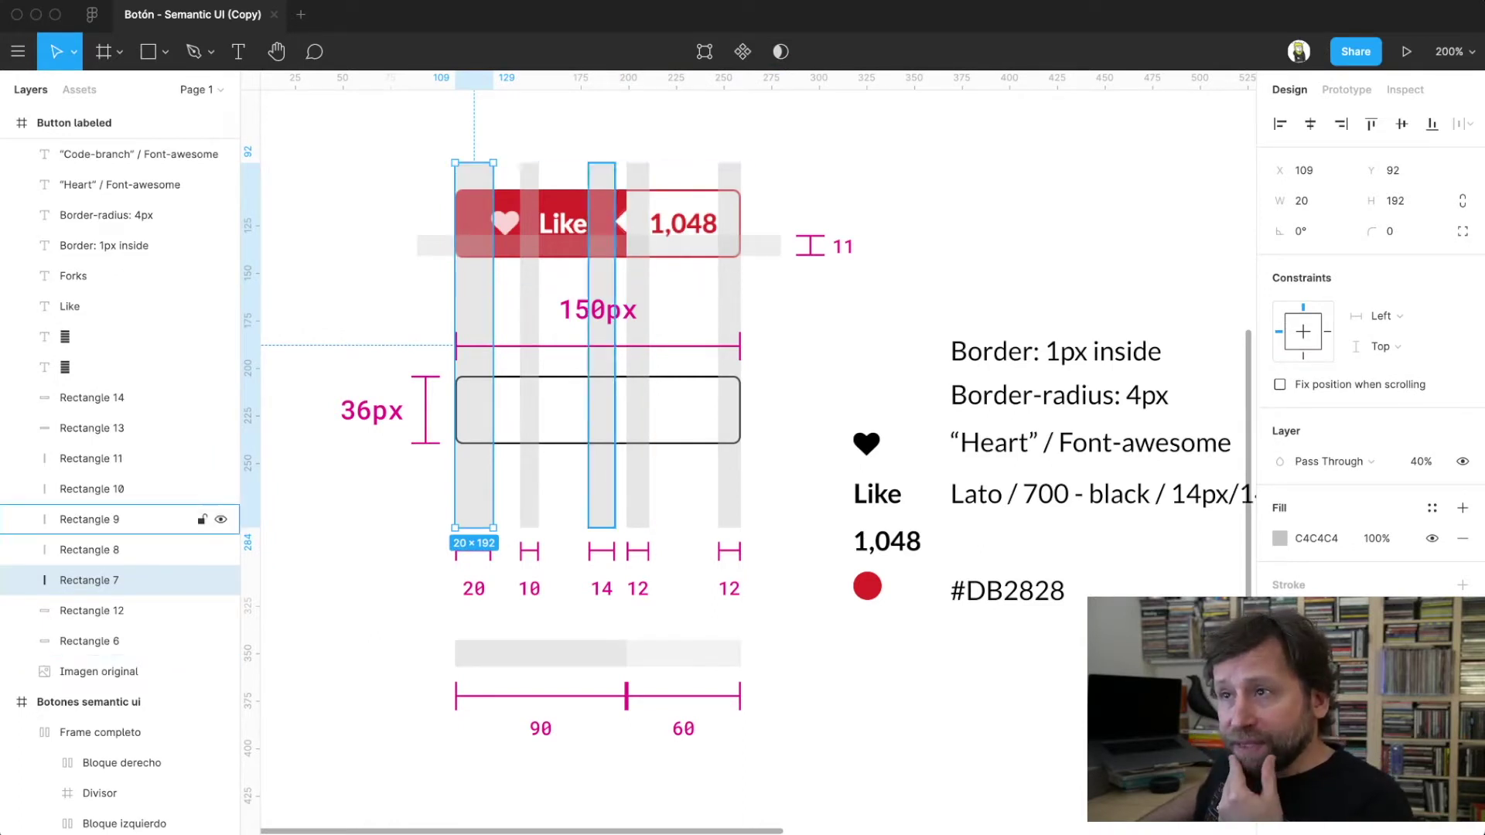
left_click(602, 480)
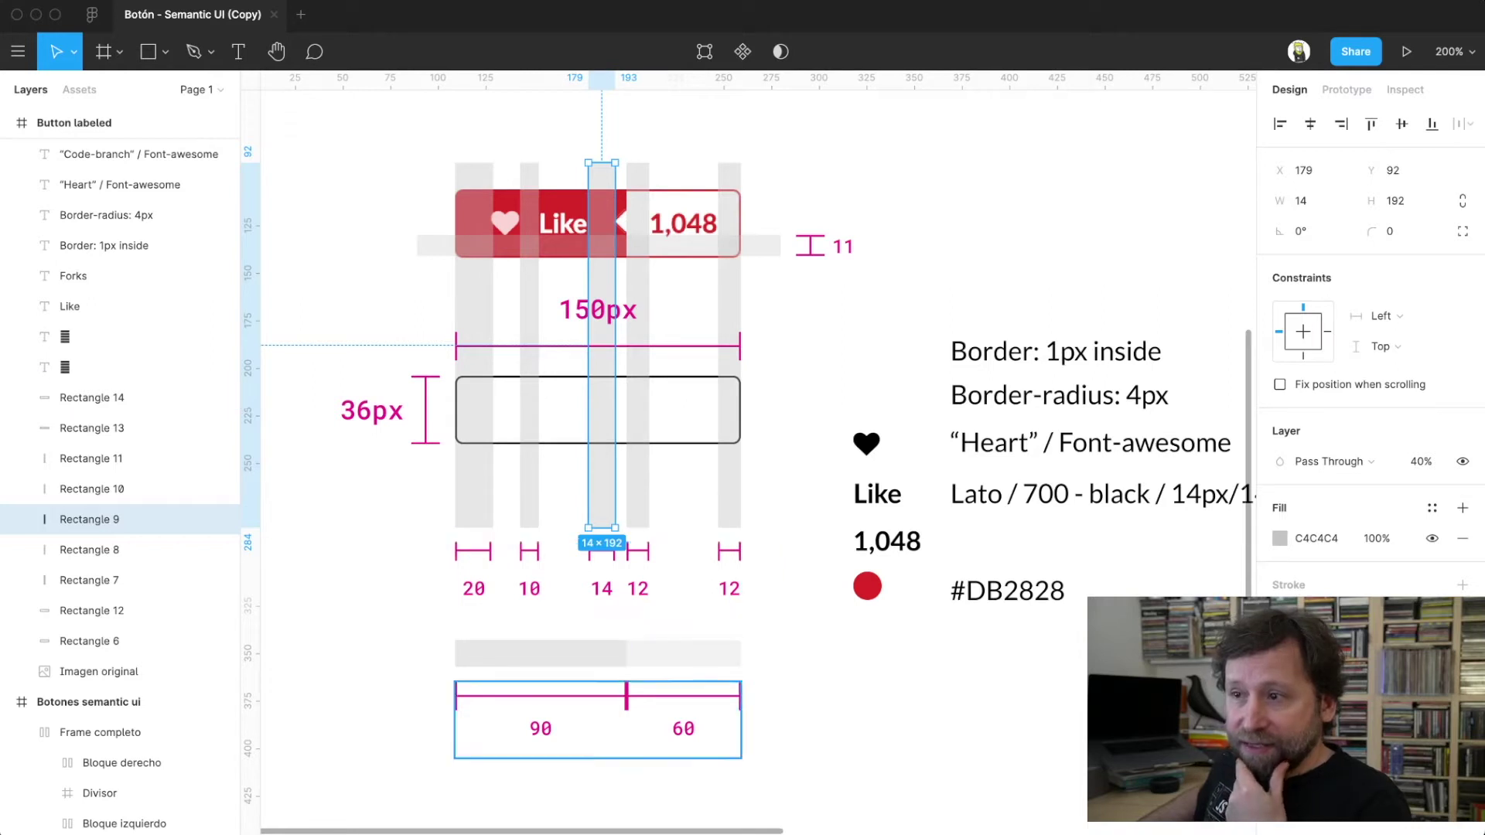
key("Escape")
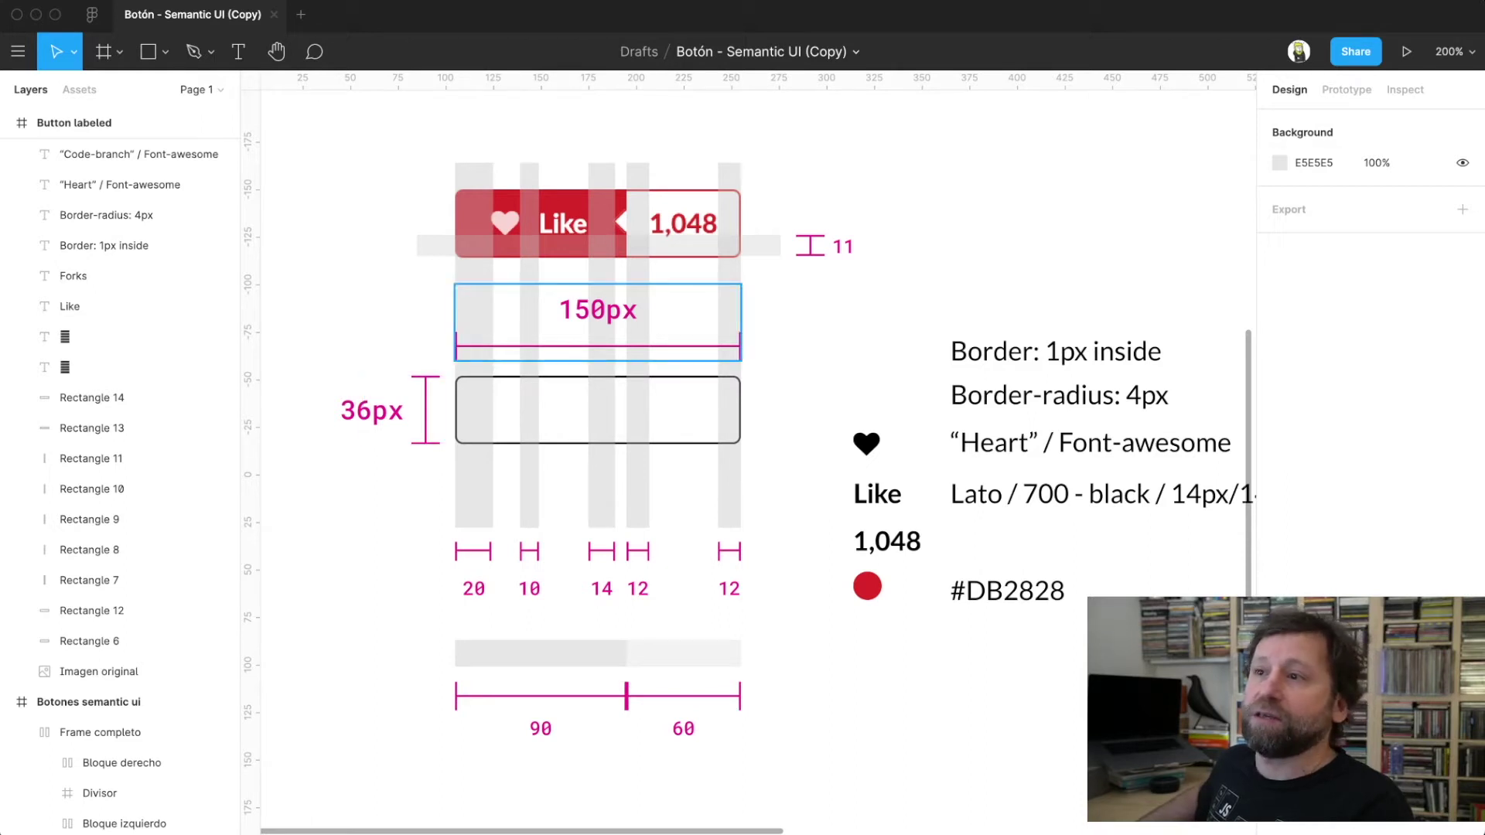
scroll(750, 457, "right", 5)
scroll(751, 456, "down", 3)
scroll(751, 457, "down", 2)
key("shift+0")
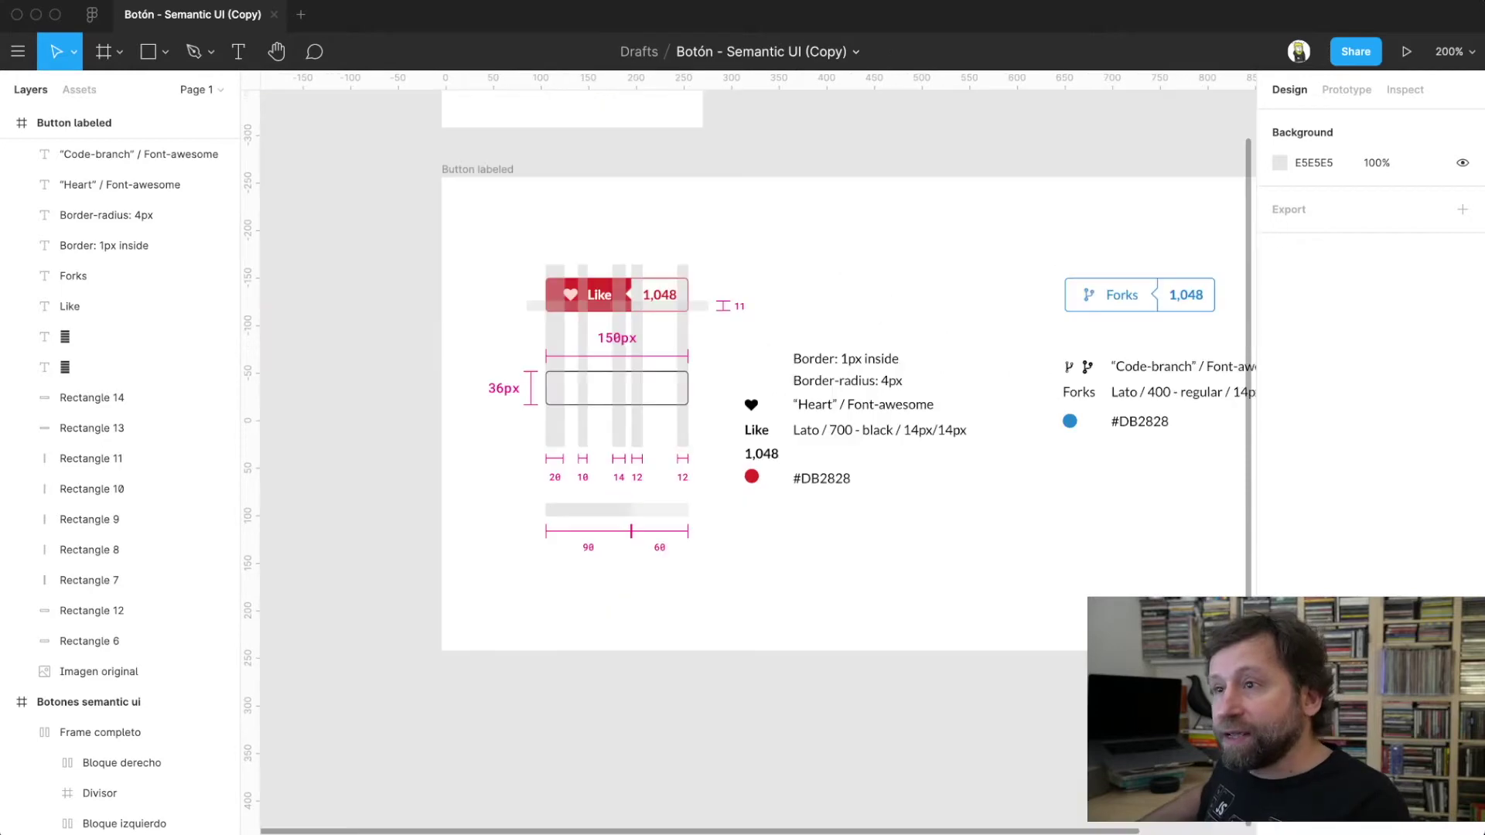
scroll(750, 457, "right", 3)
scroll(750, 456, "down", 2)
key("Escape")
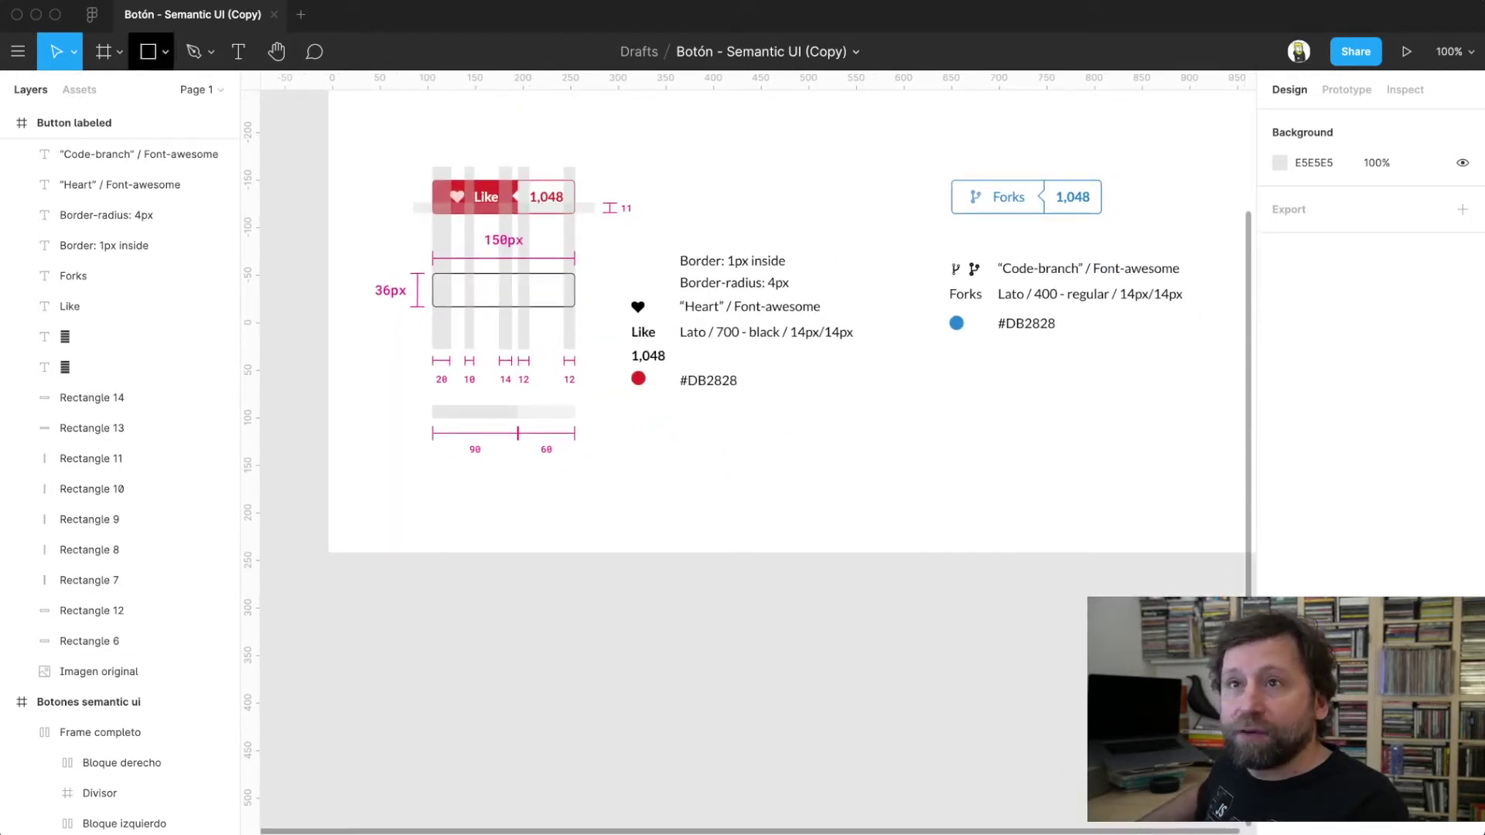
left_click(120, 51)
- Draw a 526×175 frame below the spec and nudge it slightly lower
left_click(108, 93)
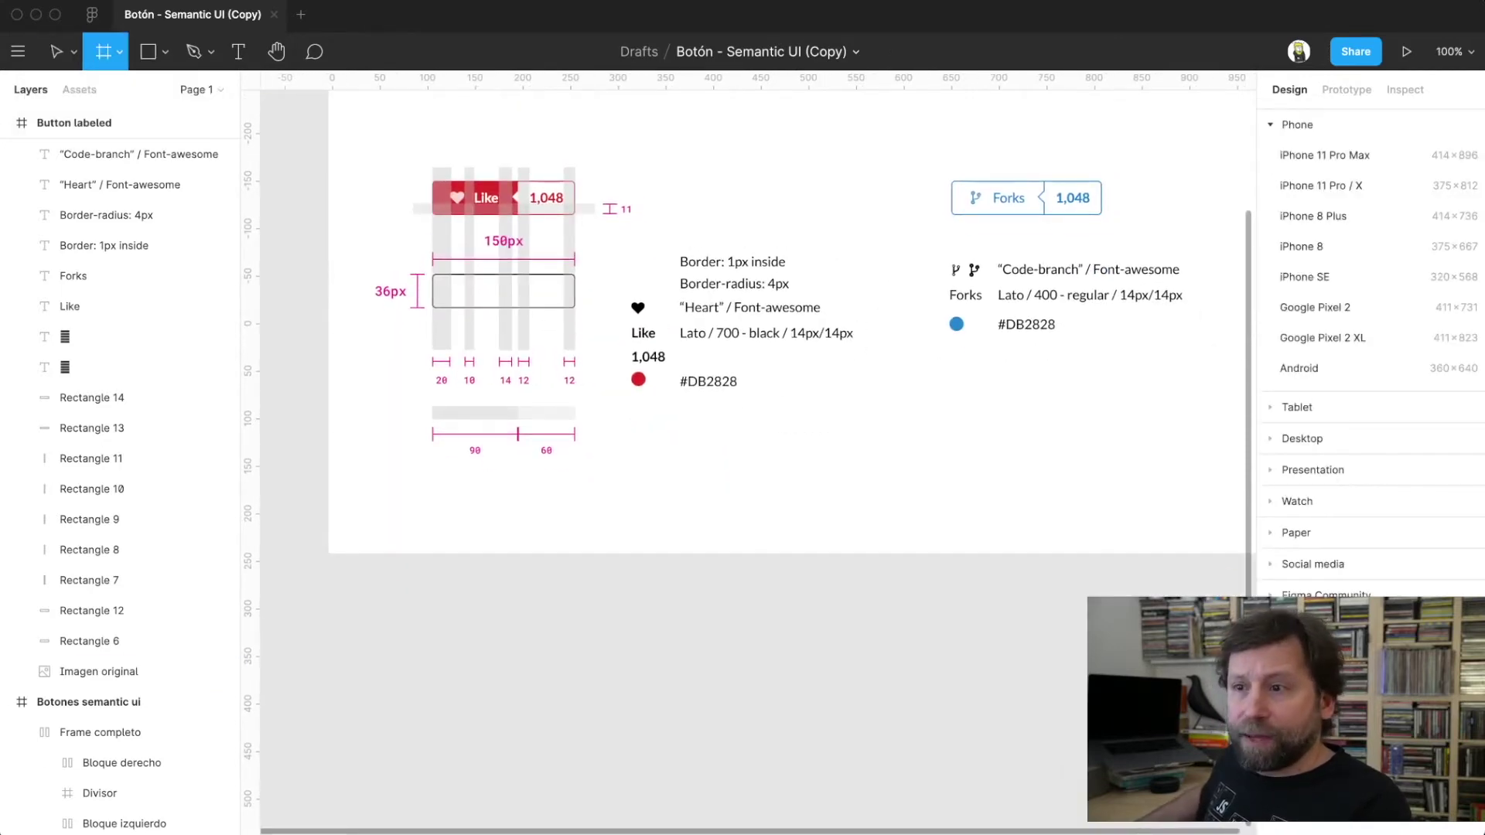
left_click_drag(365, 590, 867, 756)
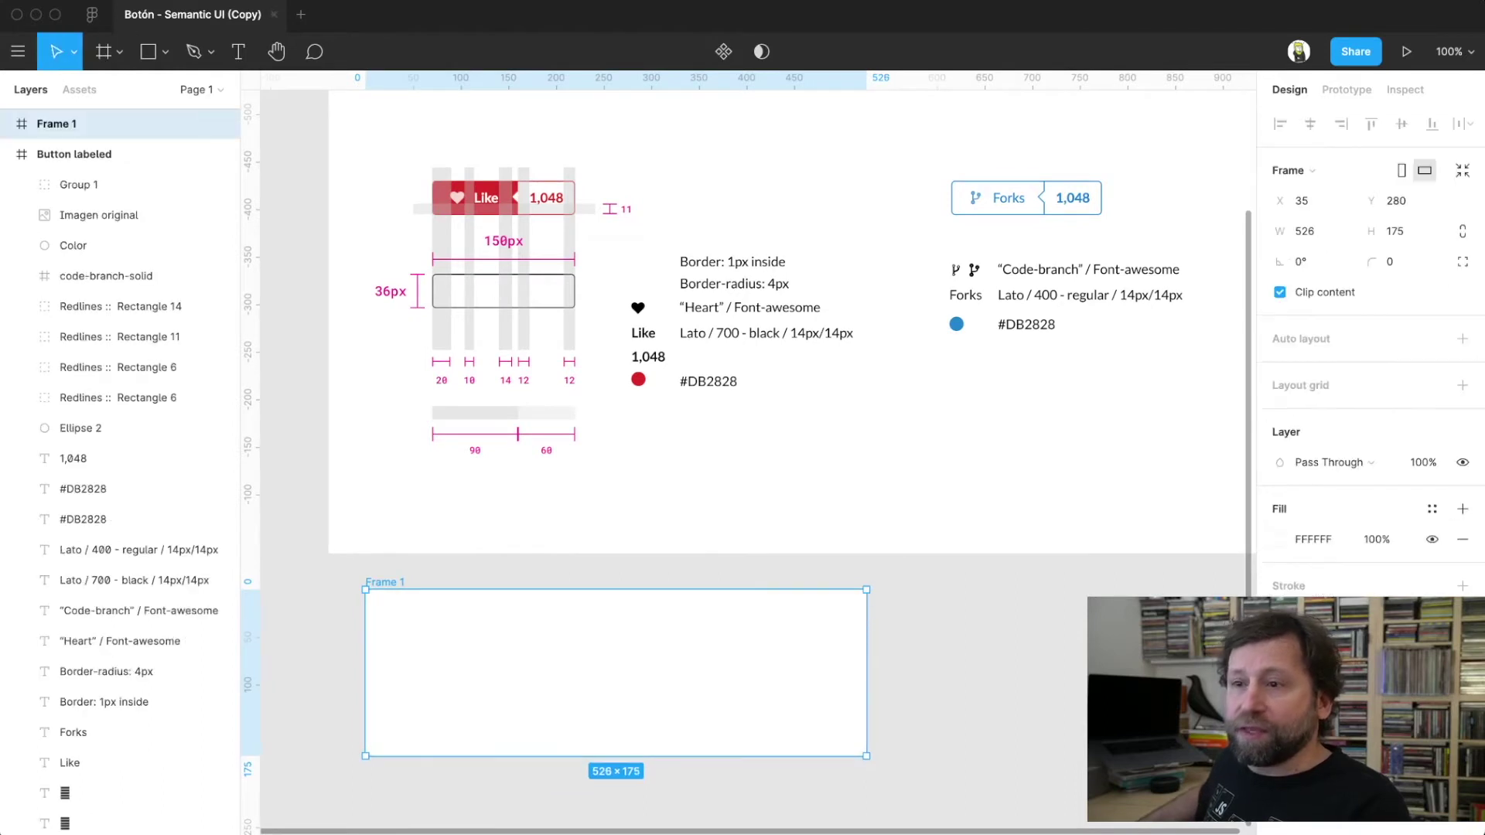
scroll(749, 453, "down", 2)
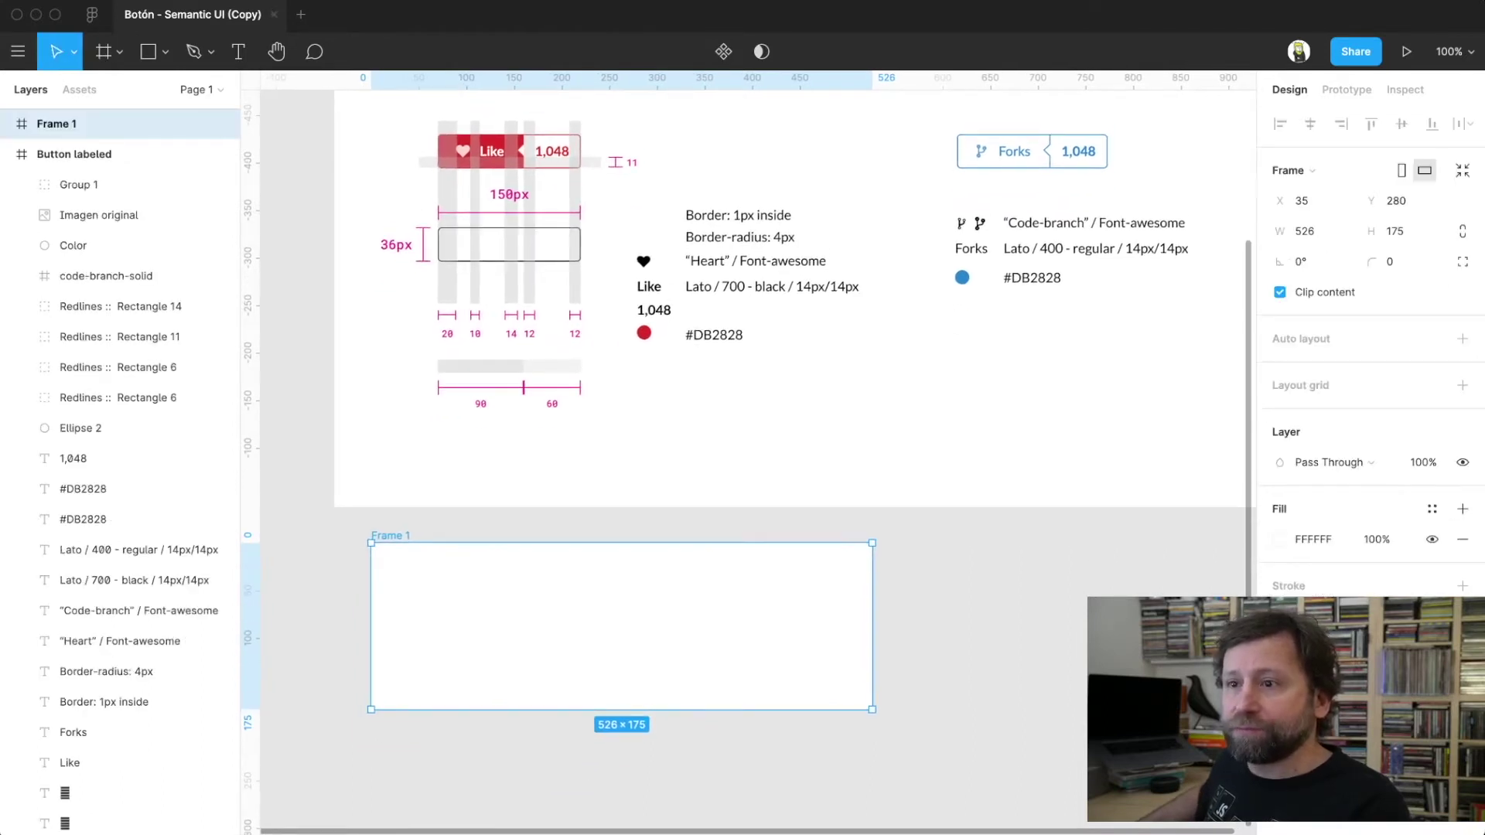
left_click_drag(621, 626, 620, 648)
- Draw a grey 201×47 rectangle inside the new frame
key("r")
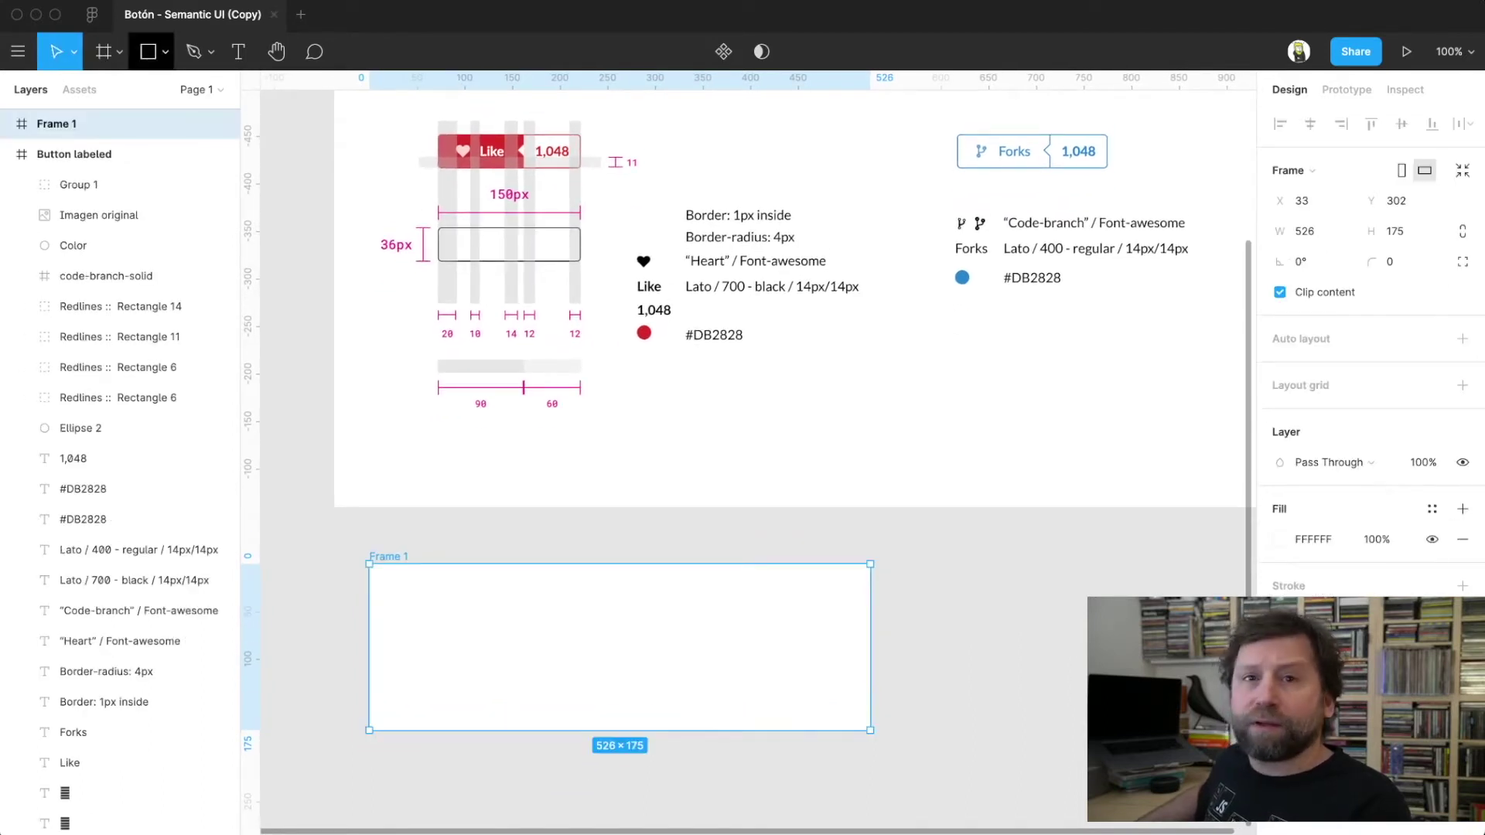
key("Escape")
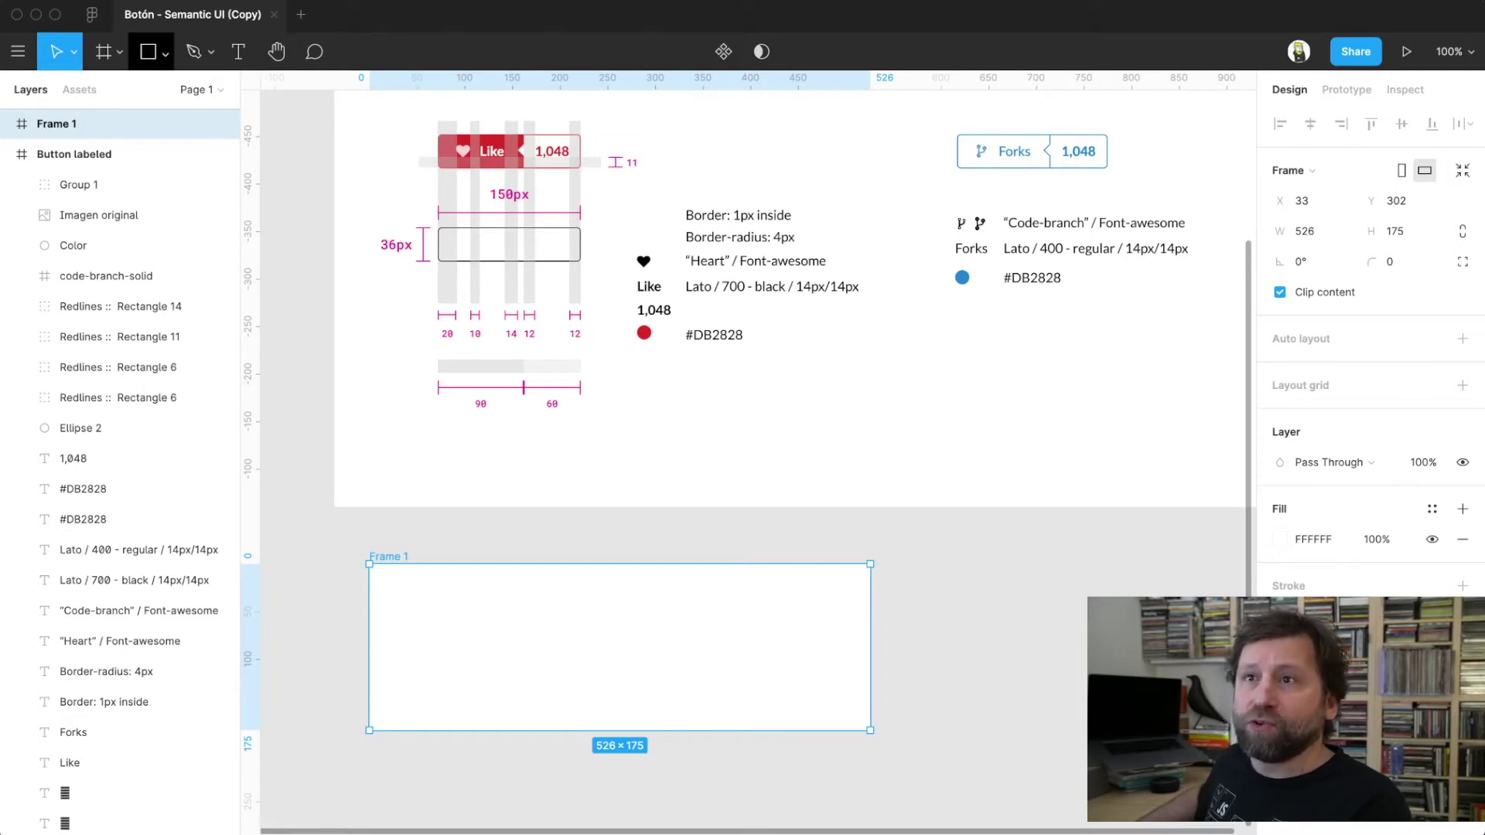
left_click(165, 52)
left_click(150, 94)
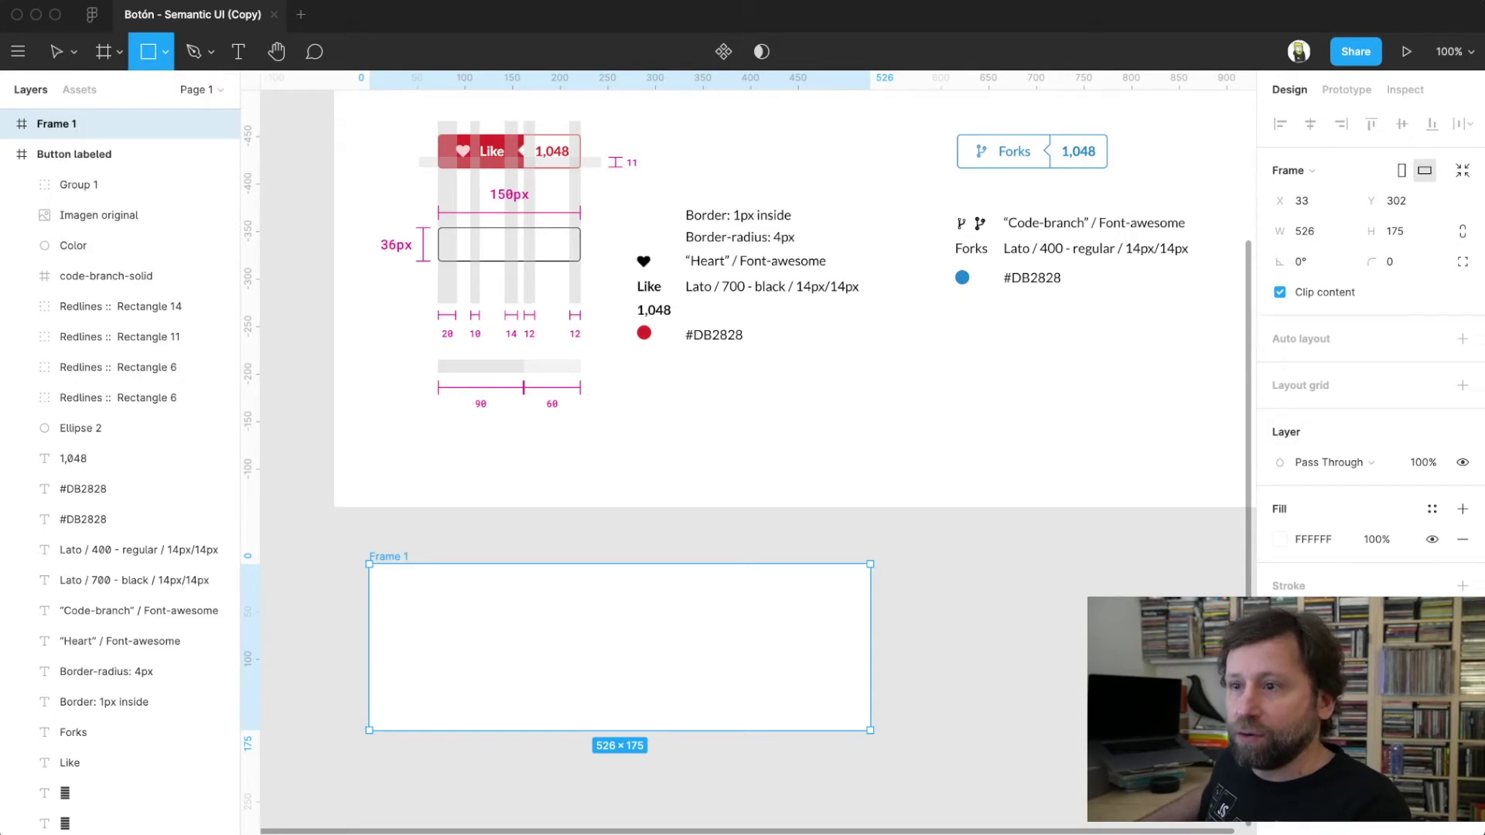
left_click_drag(452, 622, 643, 667)
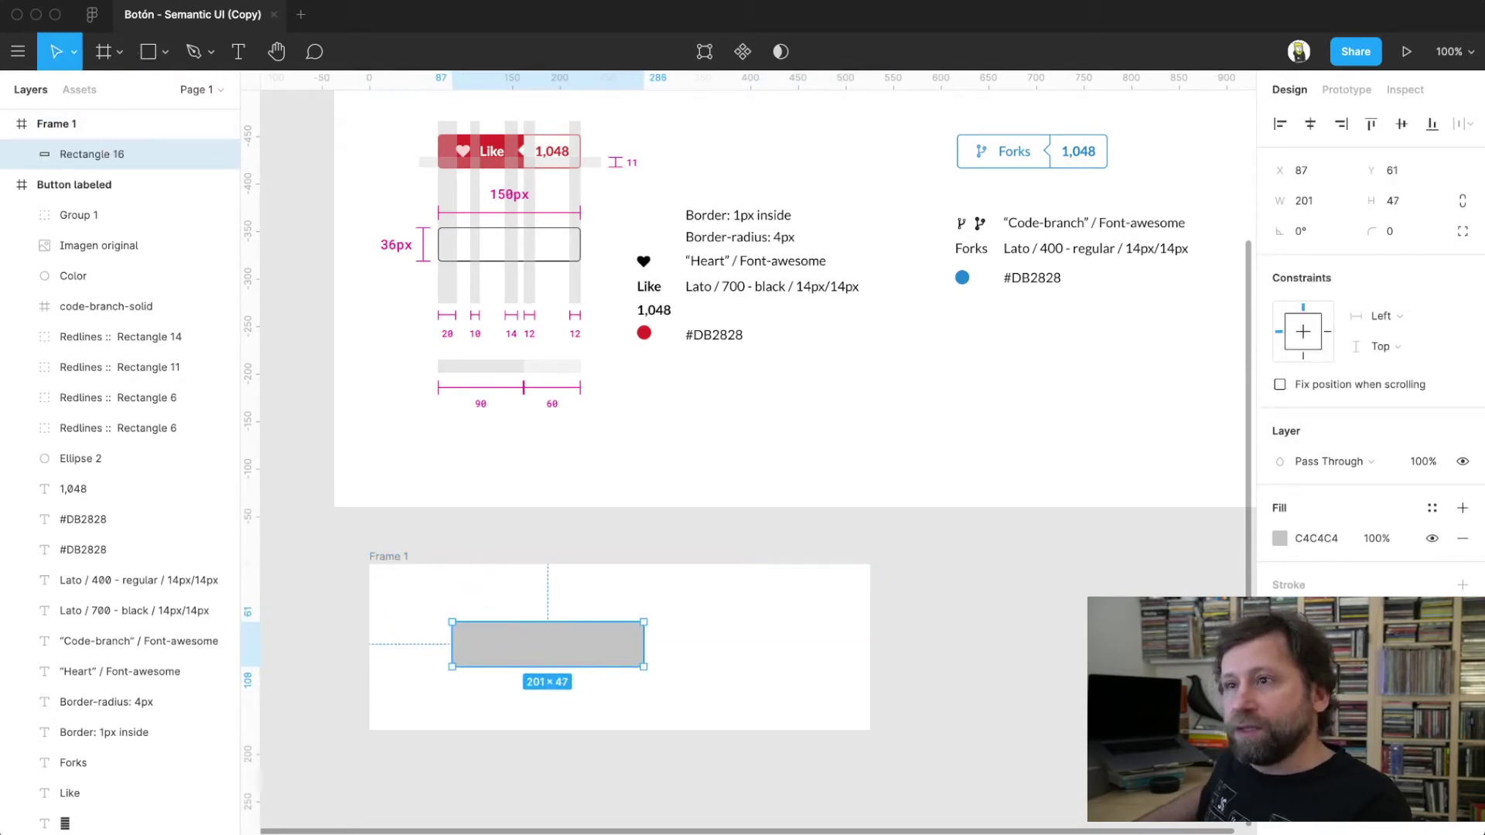
- Resize the grey rectangle to 150×36
left_click(1308, 200)
key("BackSpace")
key("BackSpace")
key("BackSpace")
type("150")
key("Tab")
type("36")
key("Return")
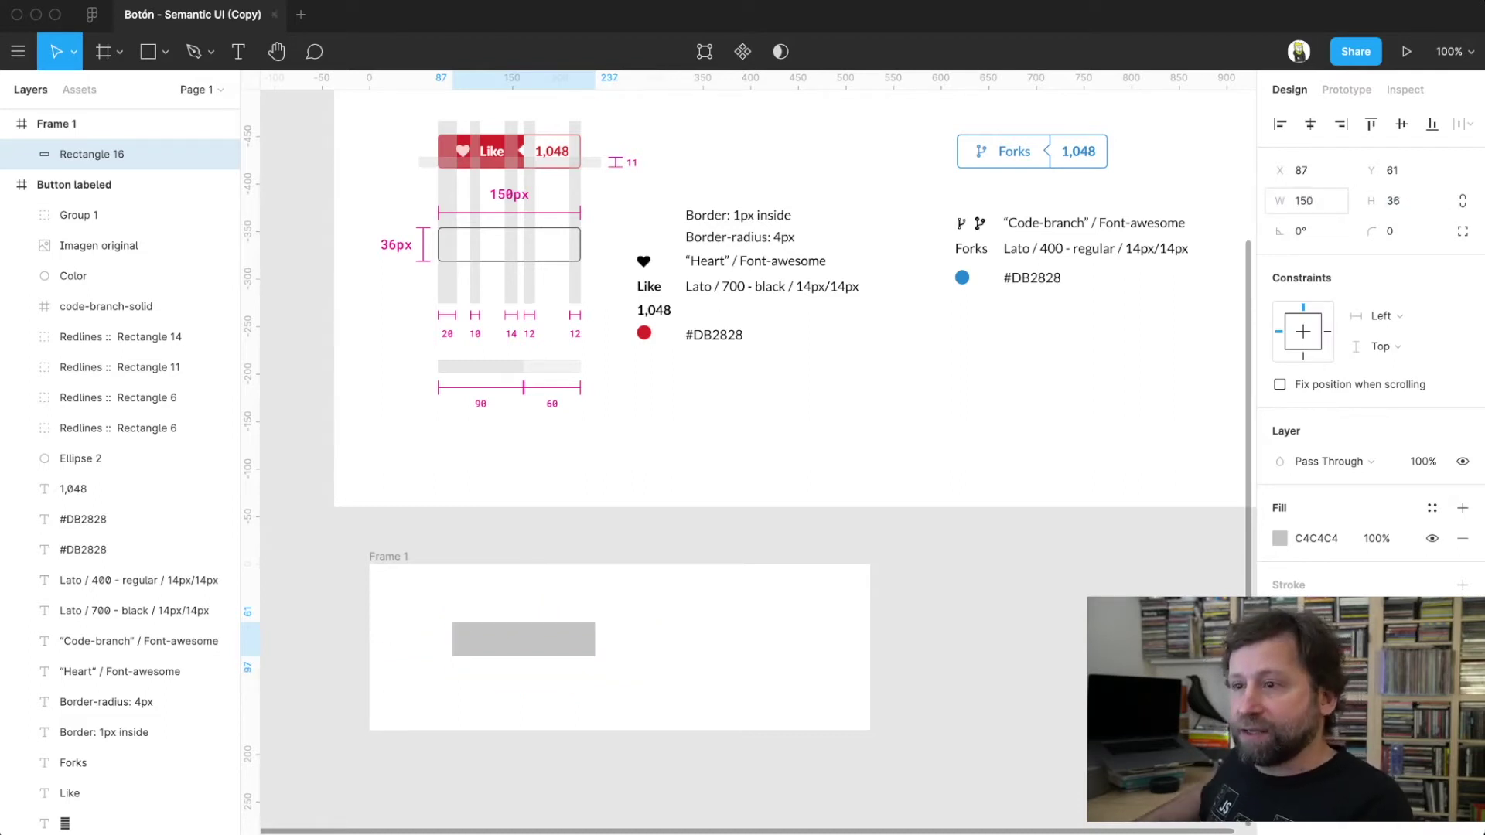
- Move Frame 1 up toward the spec and place Rectangle 16 near its top edge
left_click_drag(387, 556, 359, 532)
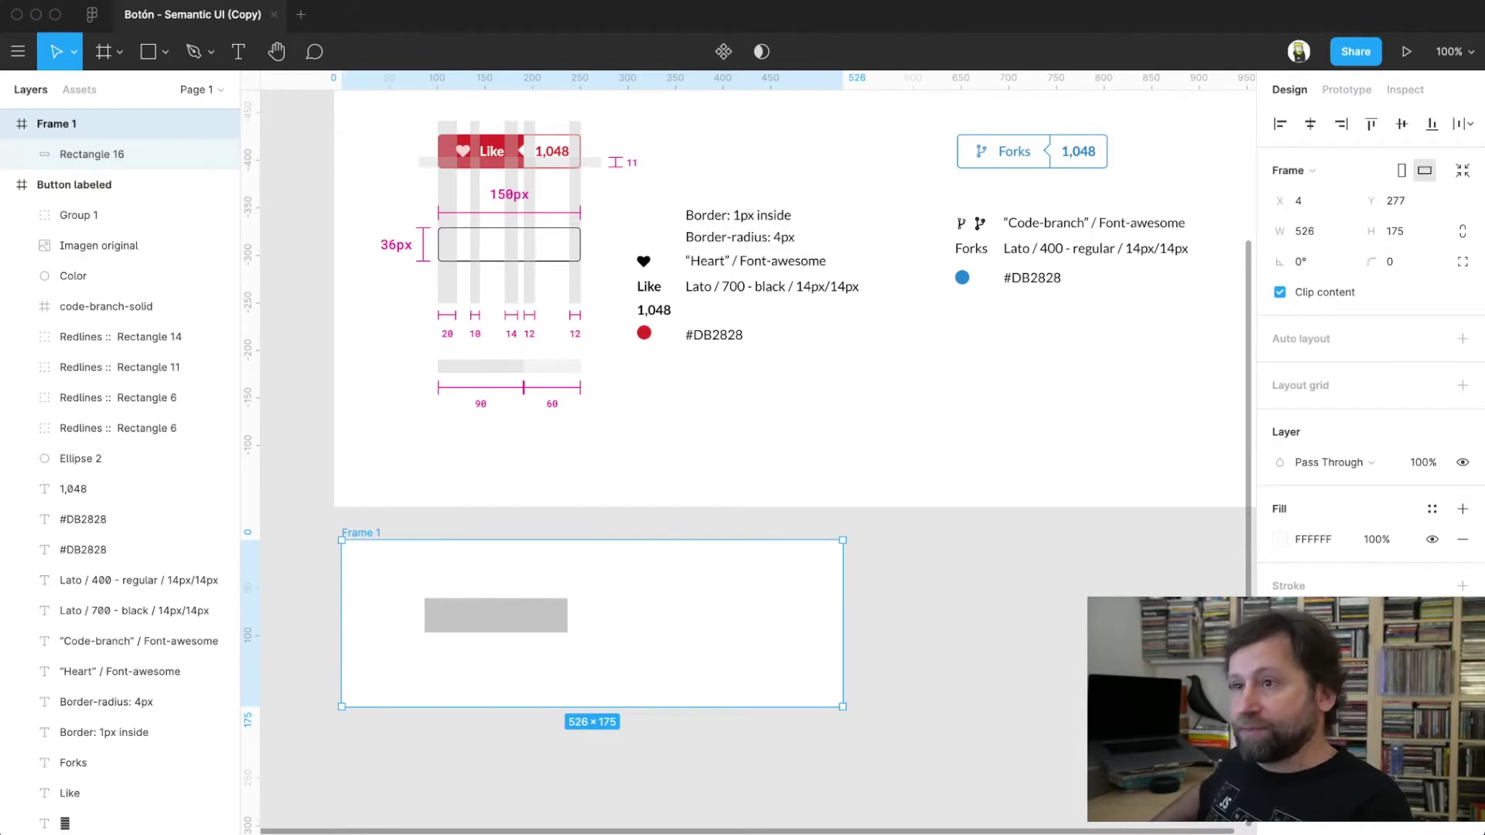
scroll(611, 649, "up", 5)
scroll(611, 650, "down", 2)
scroll(611, 649, "down", 2)
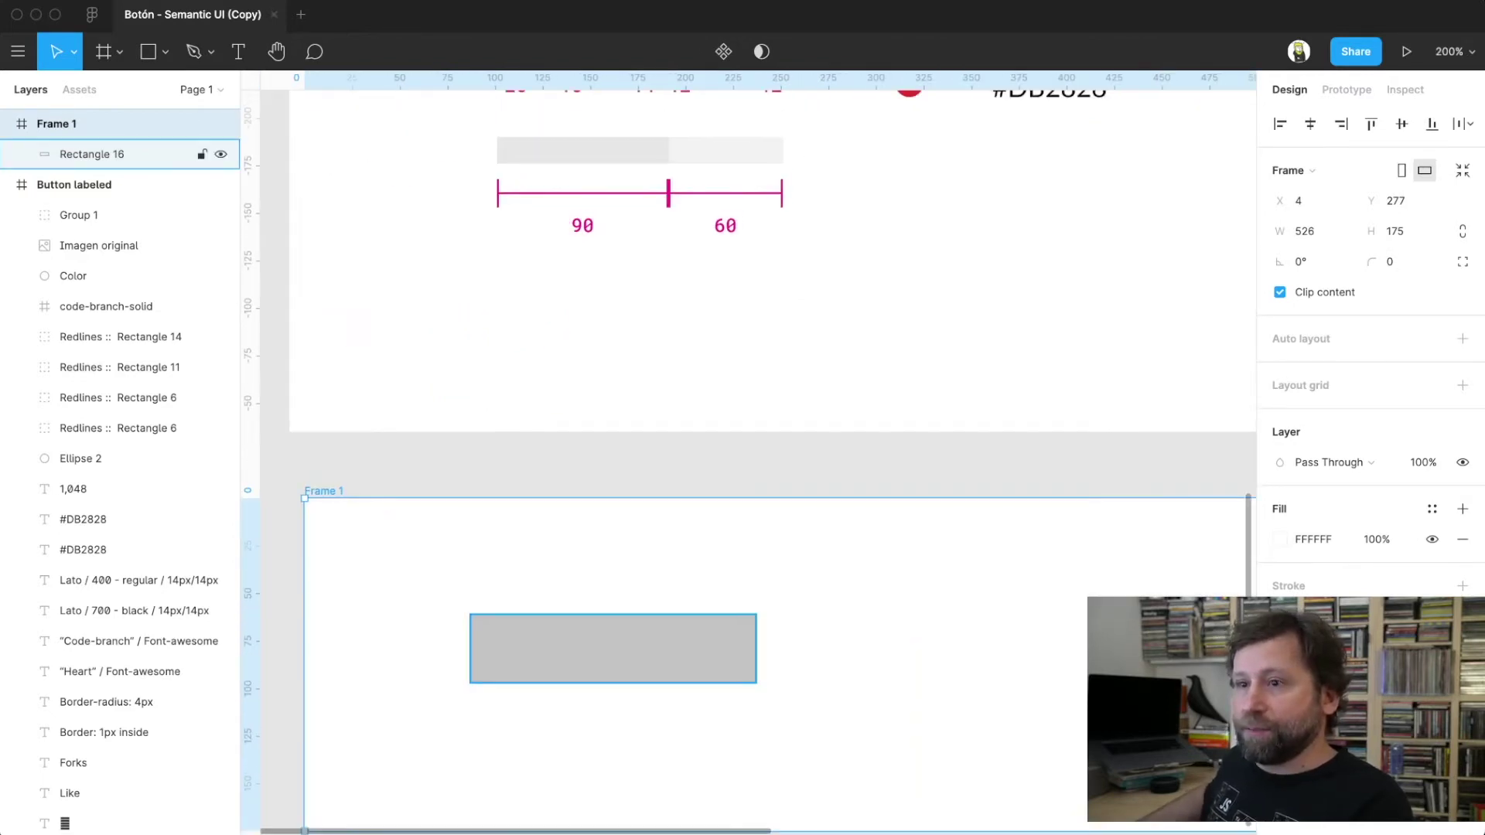
left_click_drag(611, 650, 606, 697)
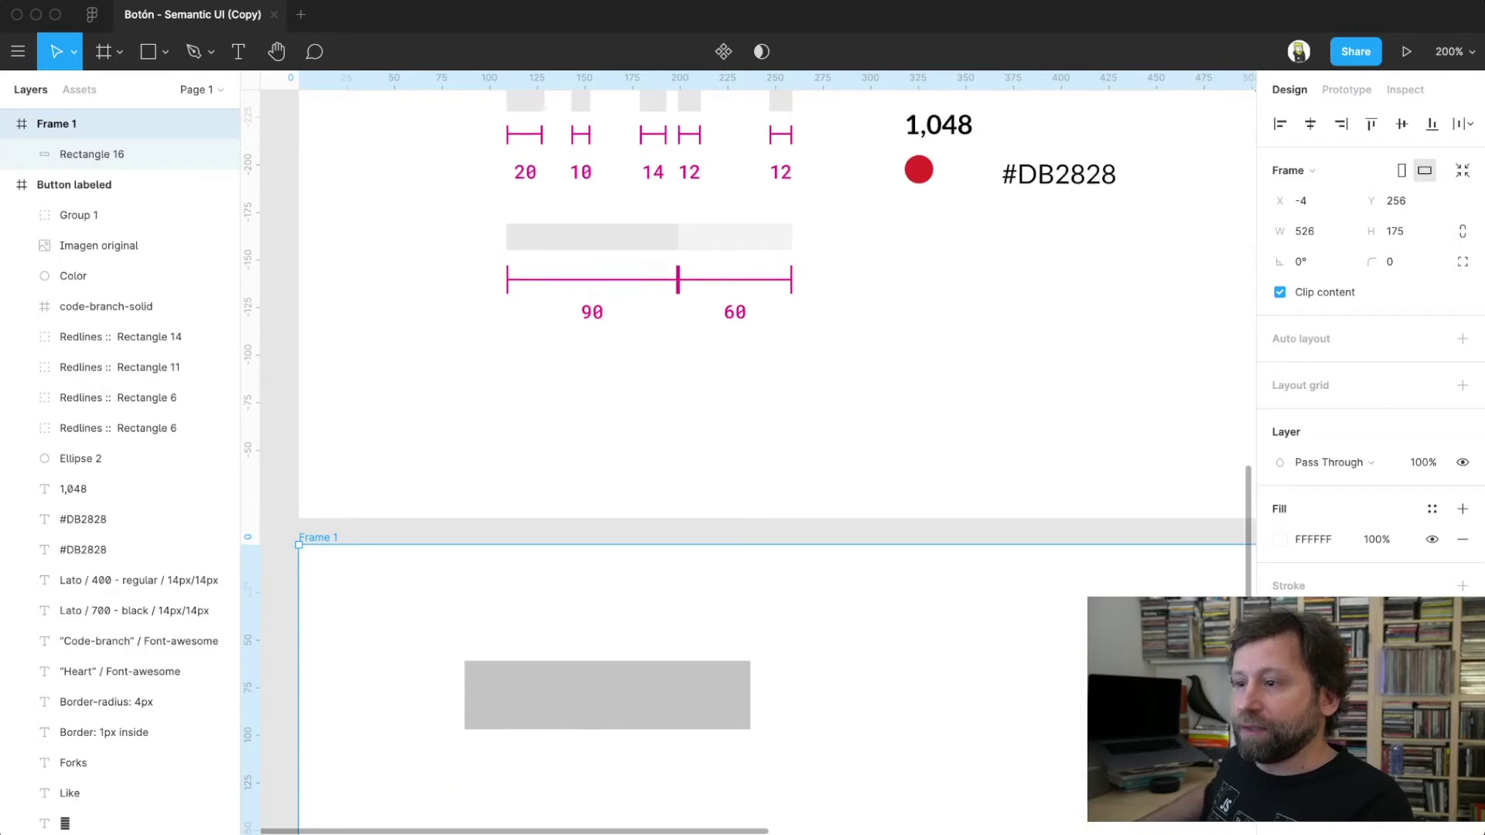
scroll(773, 464, "down", 1)
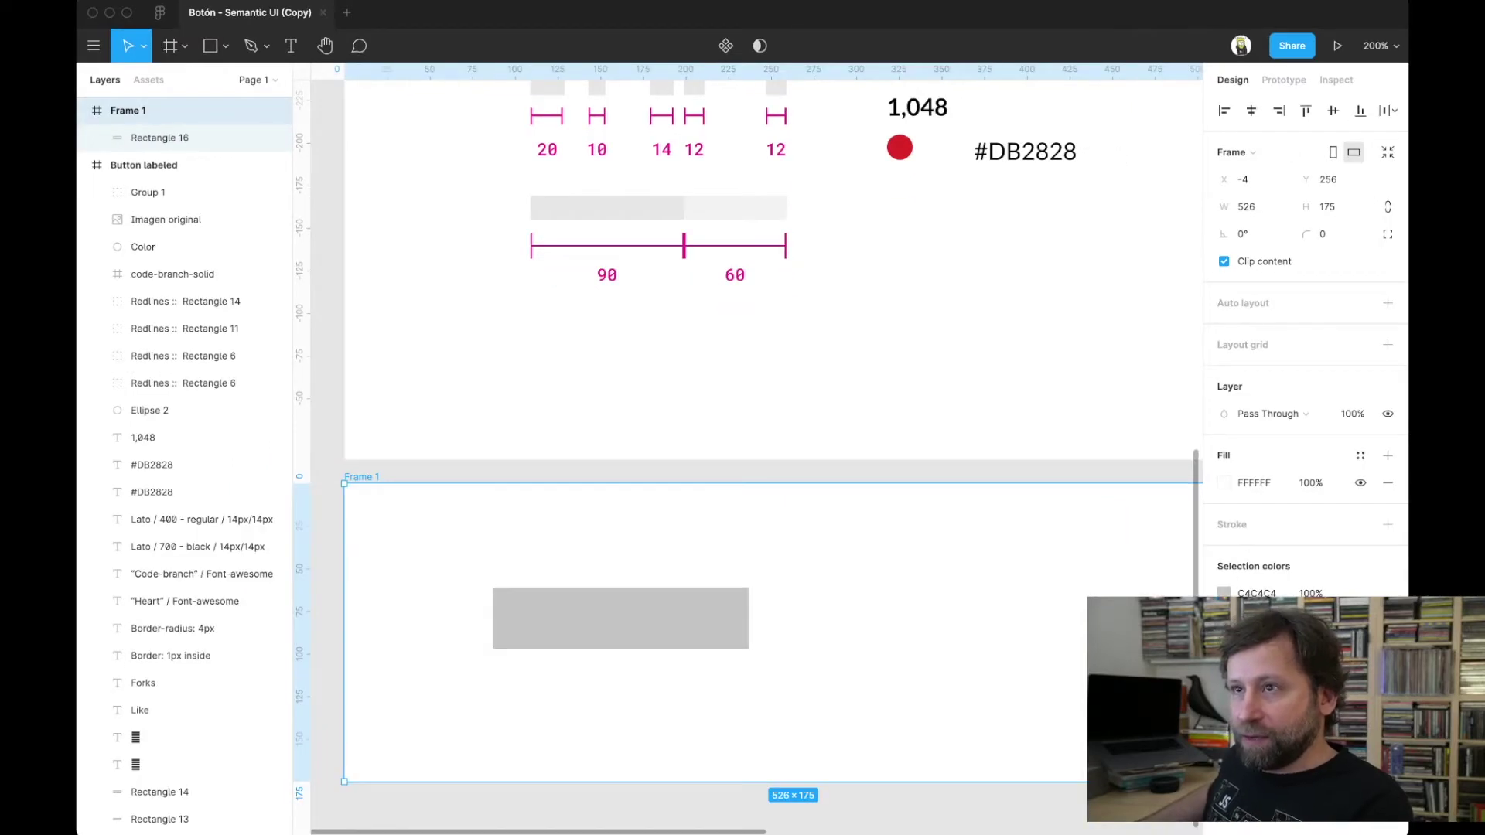
scroll(774, 465, "up", 3)
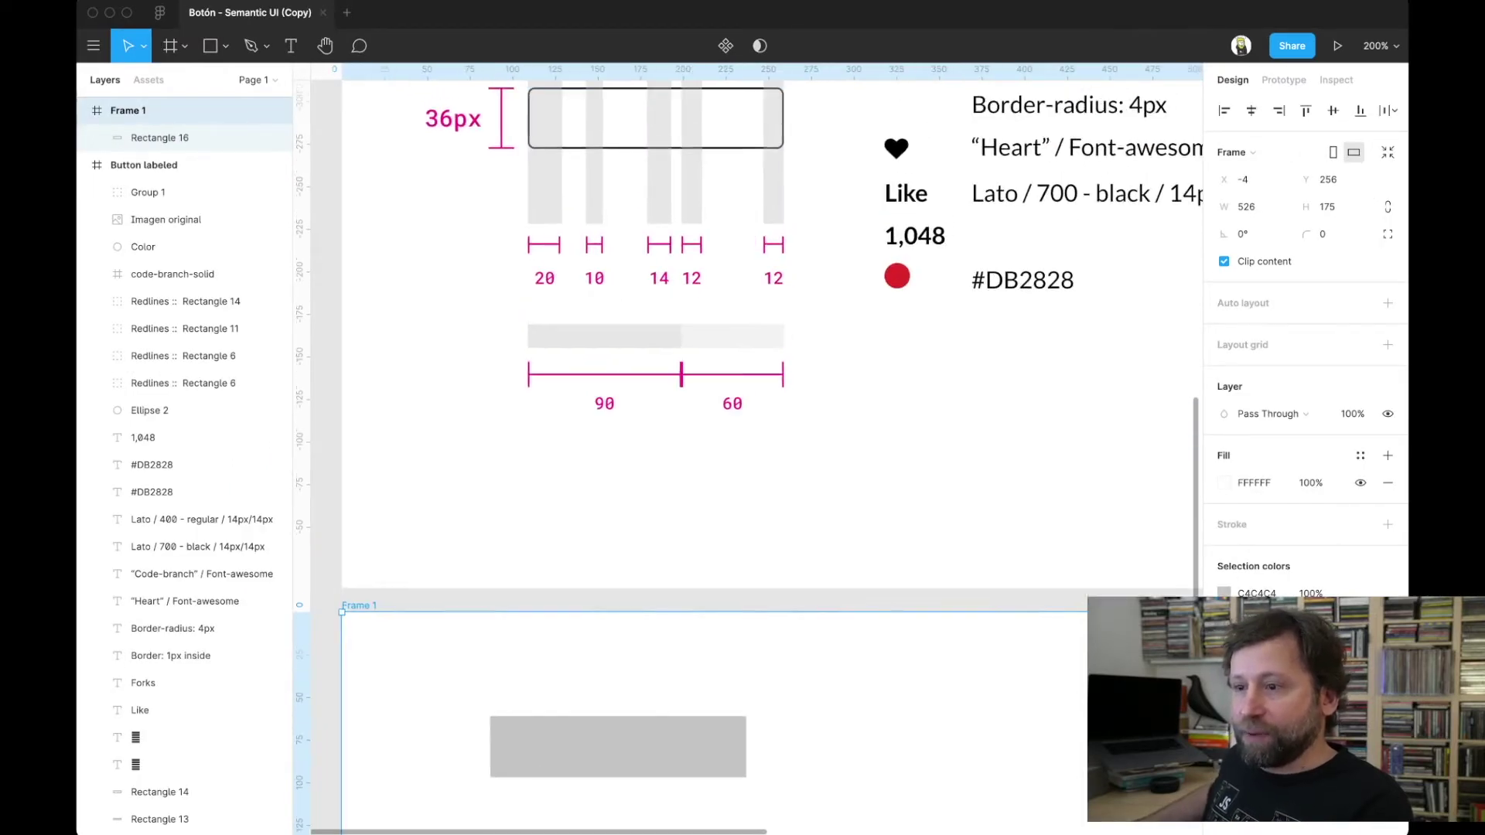
left_click(154, 137)
left_click_drag(611, 756, 635, 672)
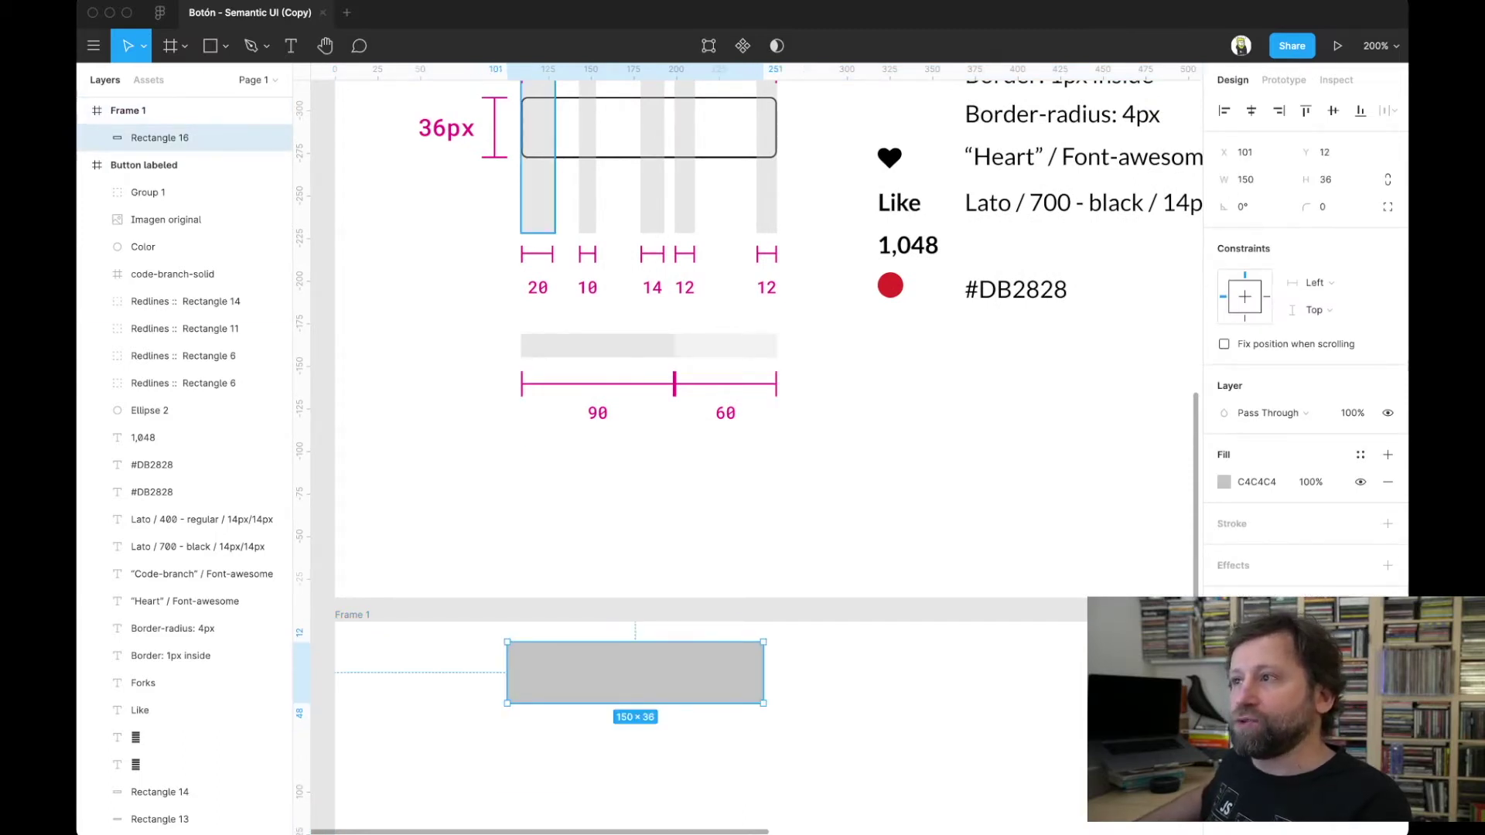
scroll(758, 449, "right", 3)
scroll(758, 448, "up", 1)
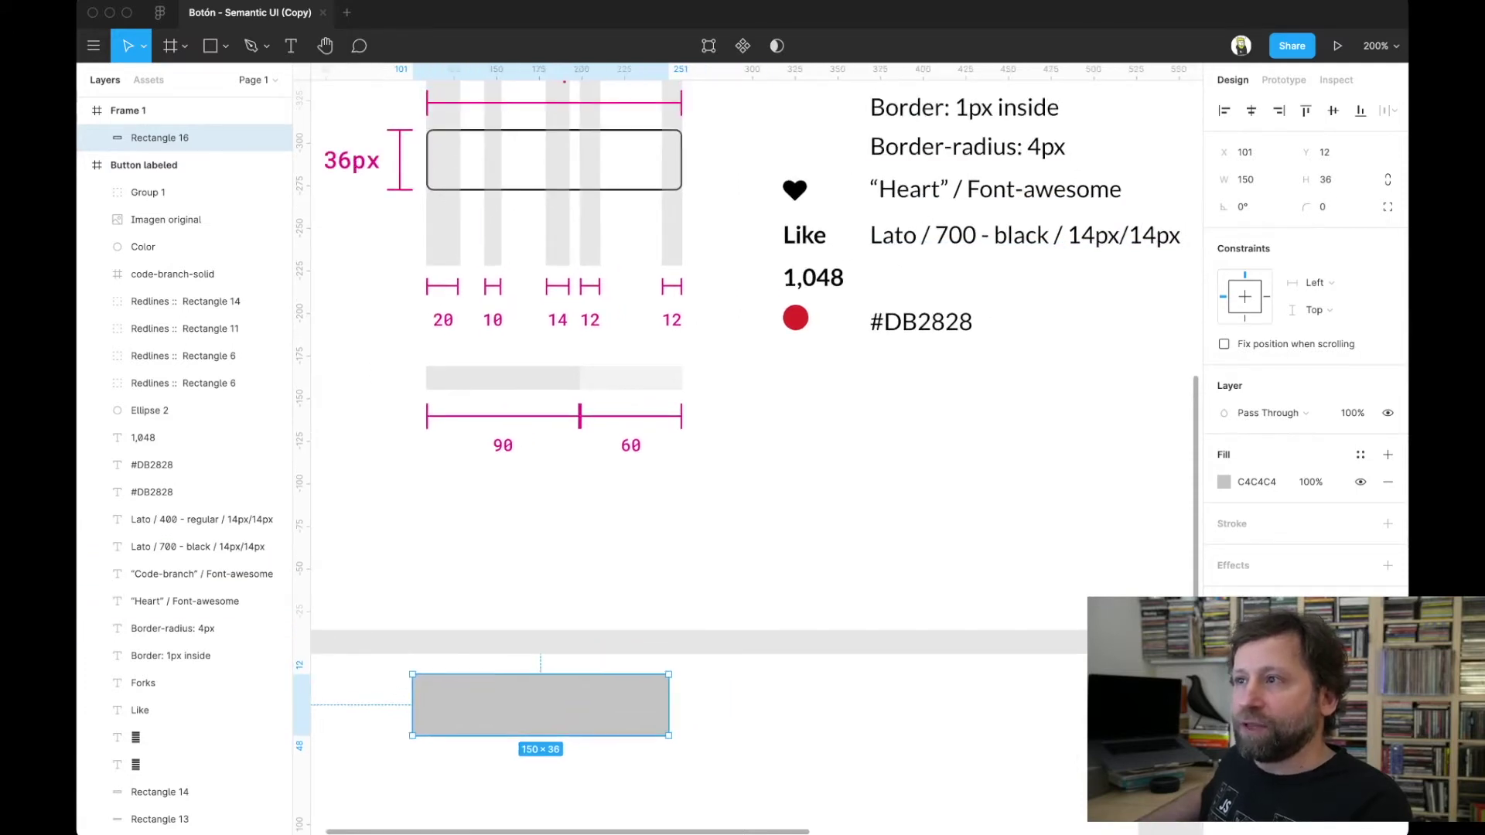
scroll(696, 464, "left", 1)
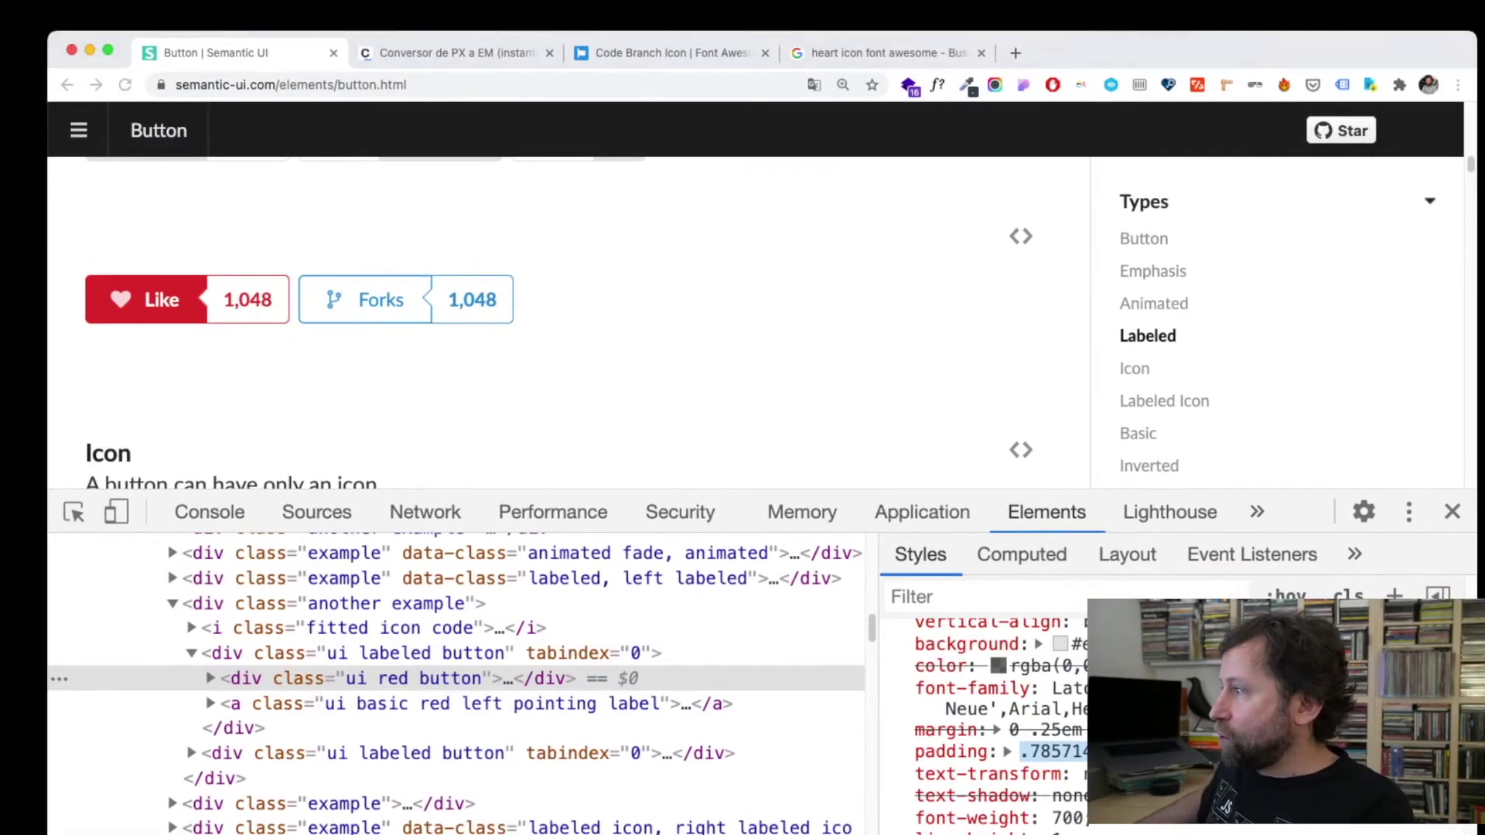
- Enlarge DevTools and highlight the red button's border-radius of .28571429rem
left_click_drag(766, 490, 766, 373)
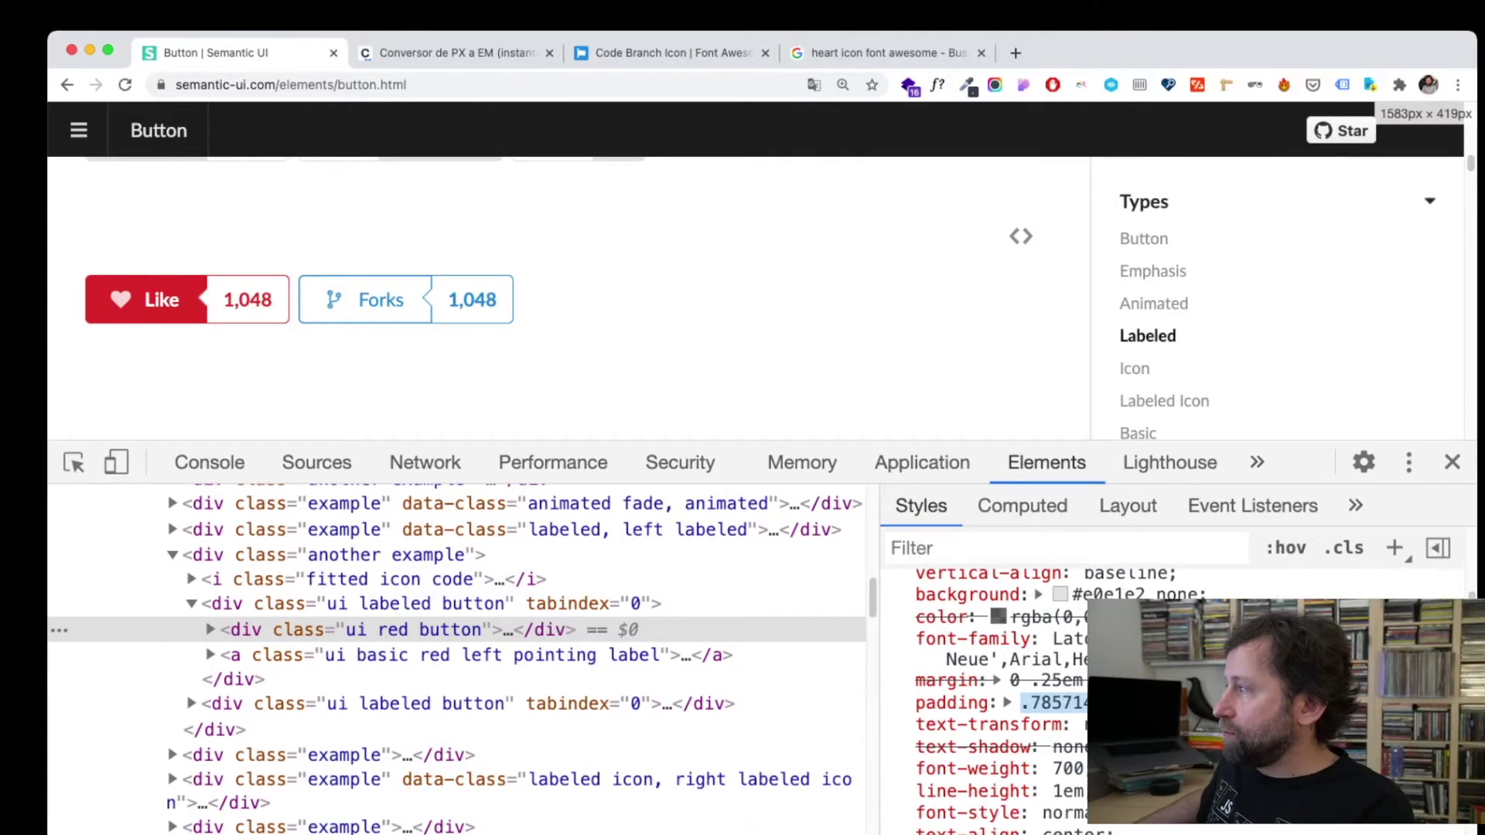
scroll(1006, 658, "up", 2)
scroll(1005, 658, "down", 3)
scroll(1006, 665, "down", 1)
scroll(1006, 665, "down", 2)
scroll(1005, 666, "down", 2)
left_click_drag(916, 643, 1062, 643)
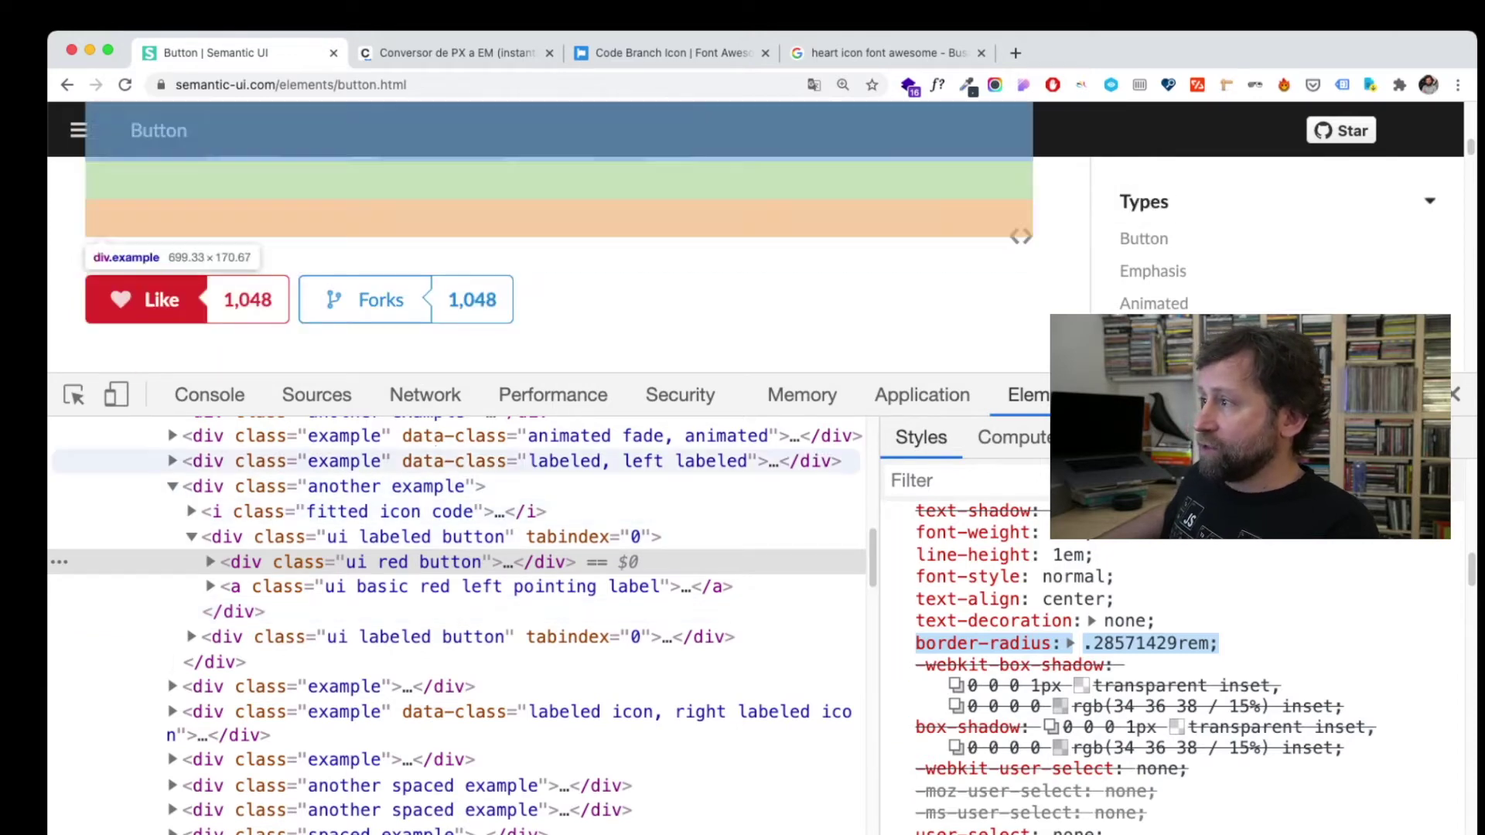
scroll(465, 542, "up", 10)
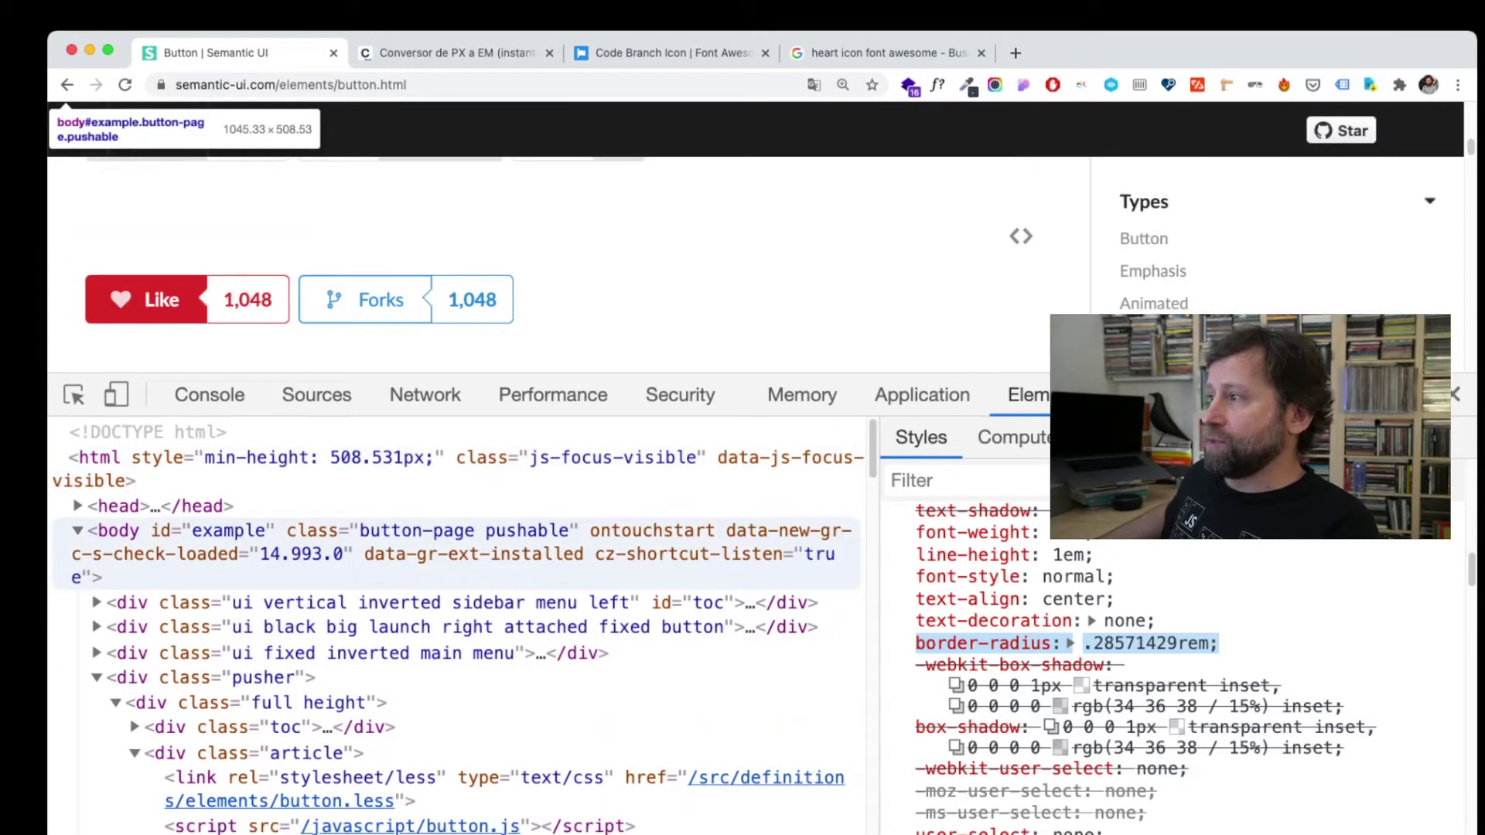
- Inspect the root html element and select its 14px font-size value
left_click(309, 458)
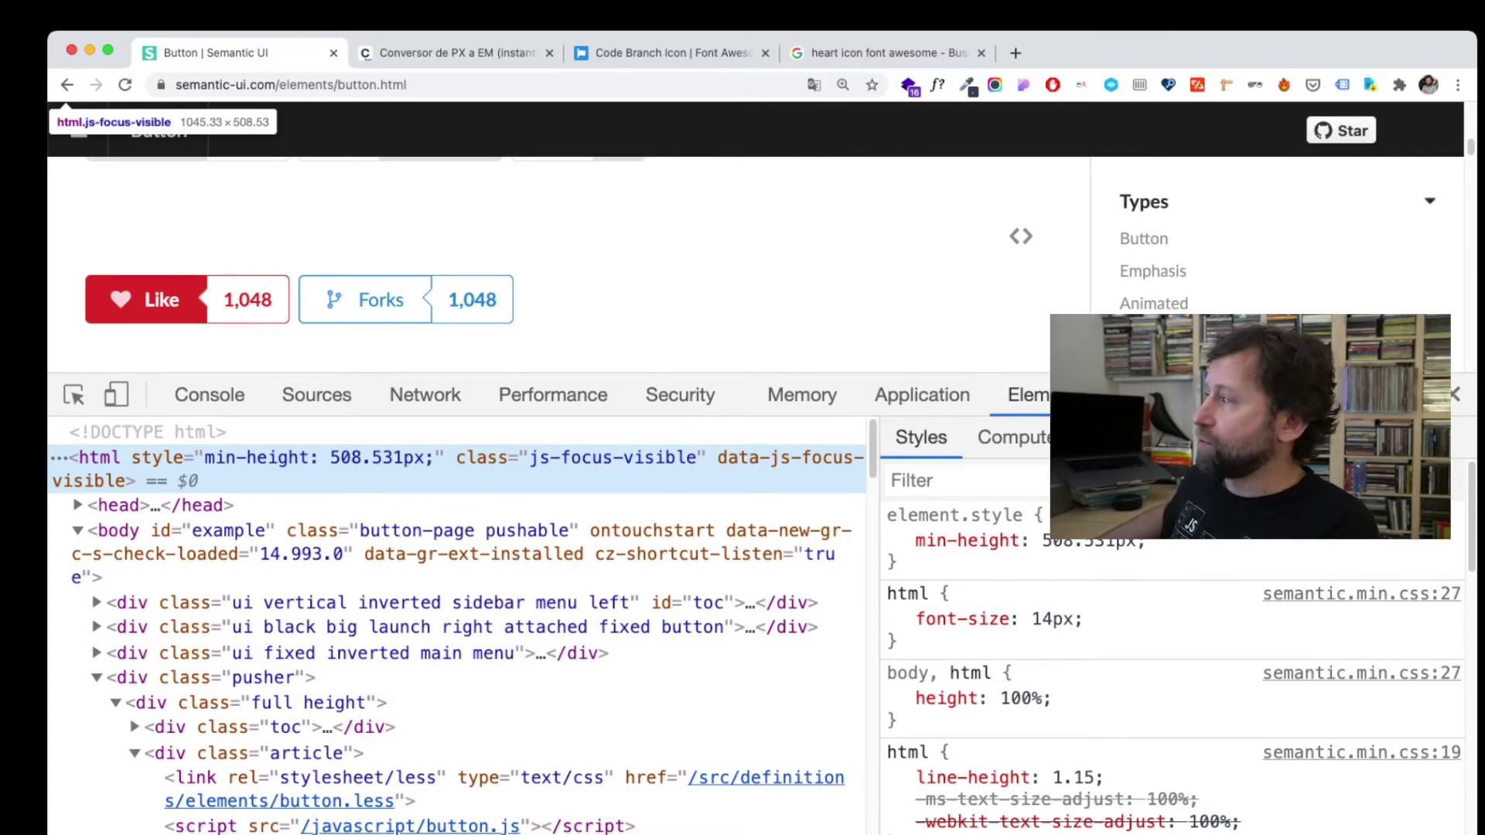
mouse_move(998, 620)
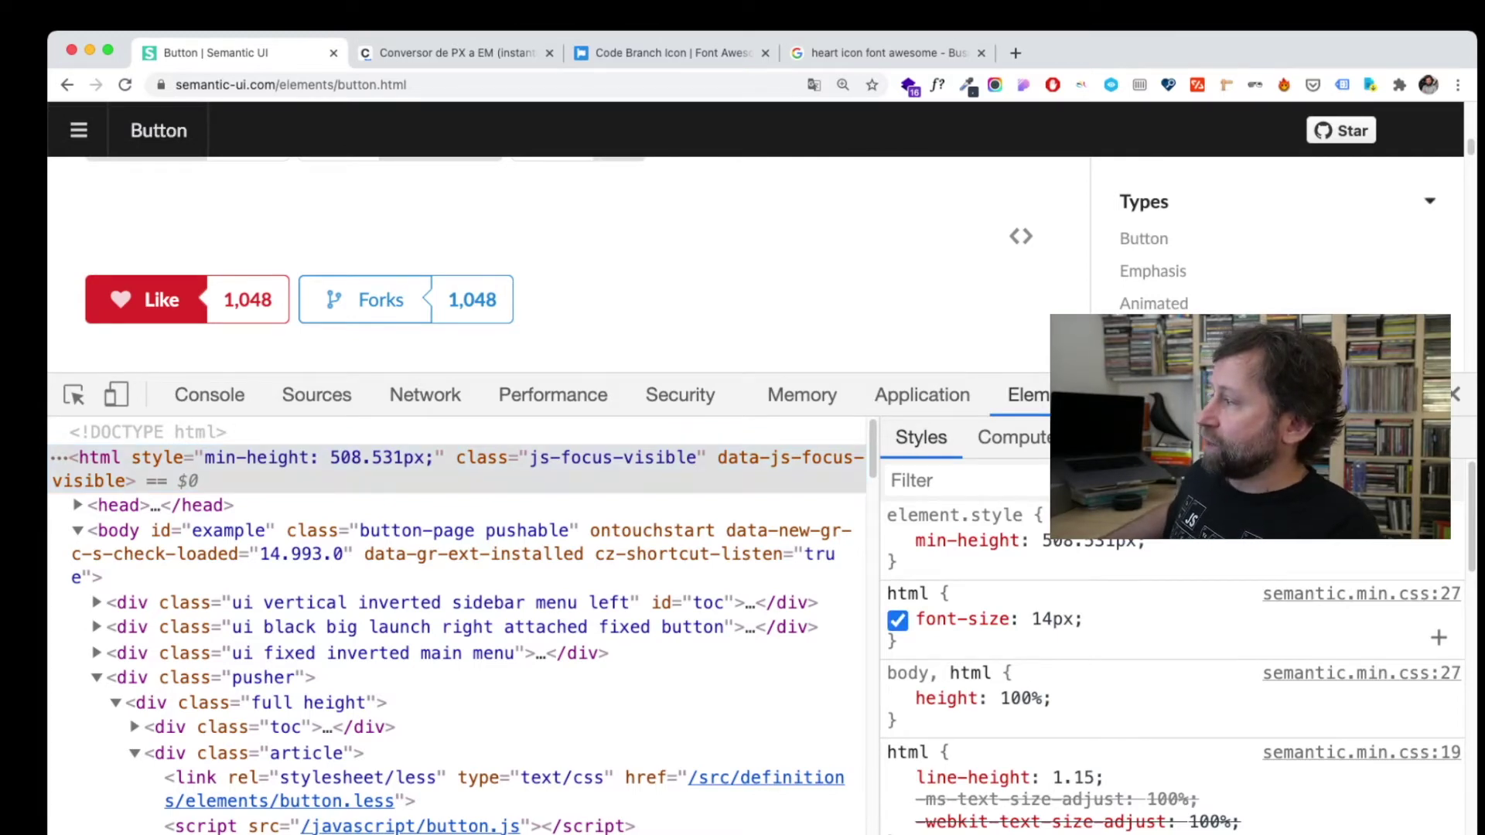
left_click_drag(1084, 619, 916, 619)
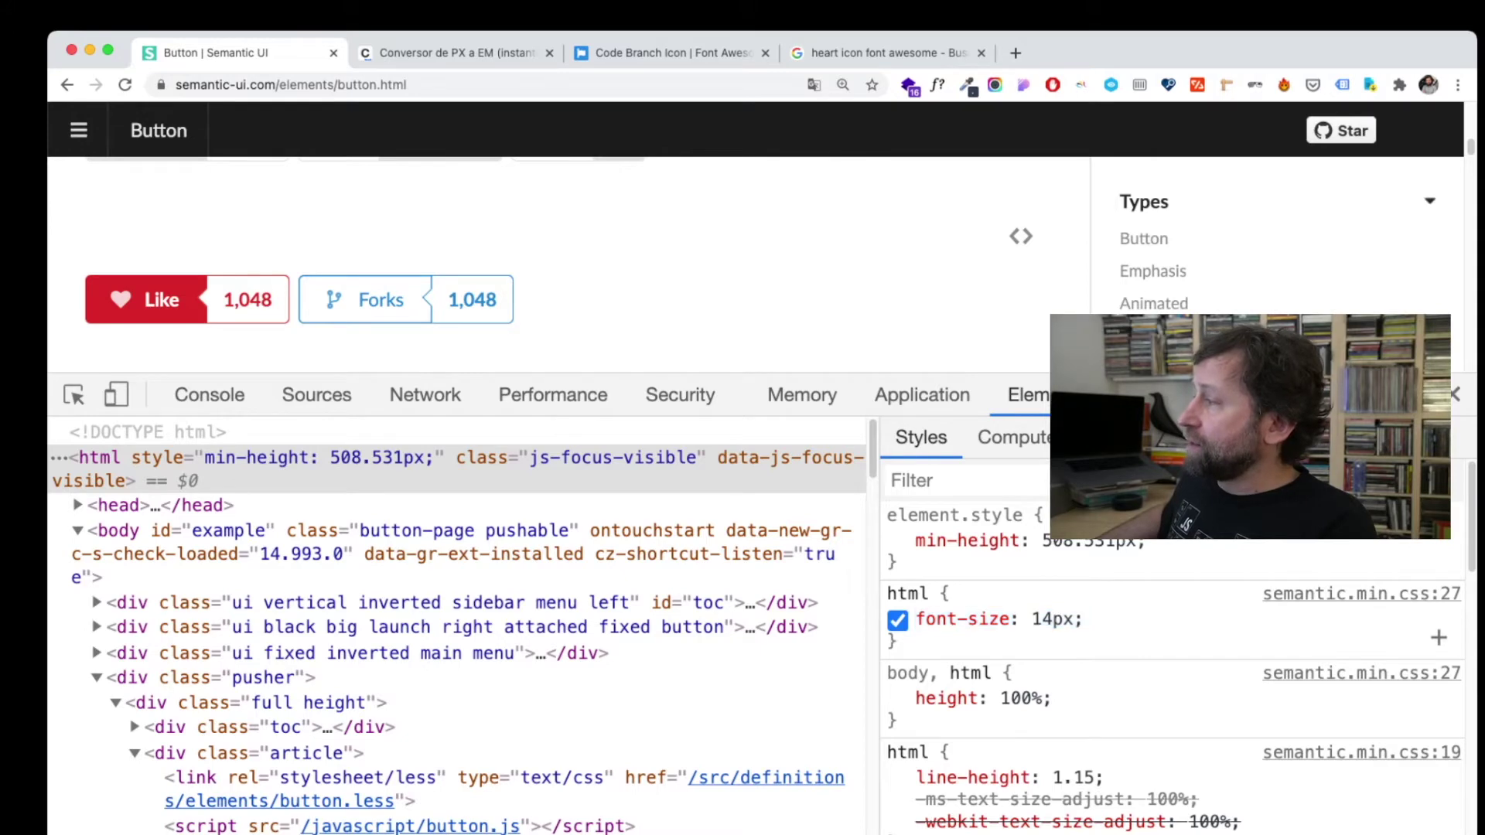
left_click(1052, 619)
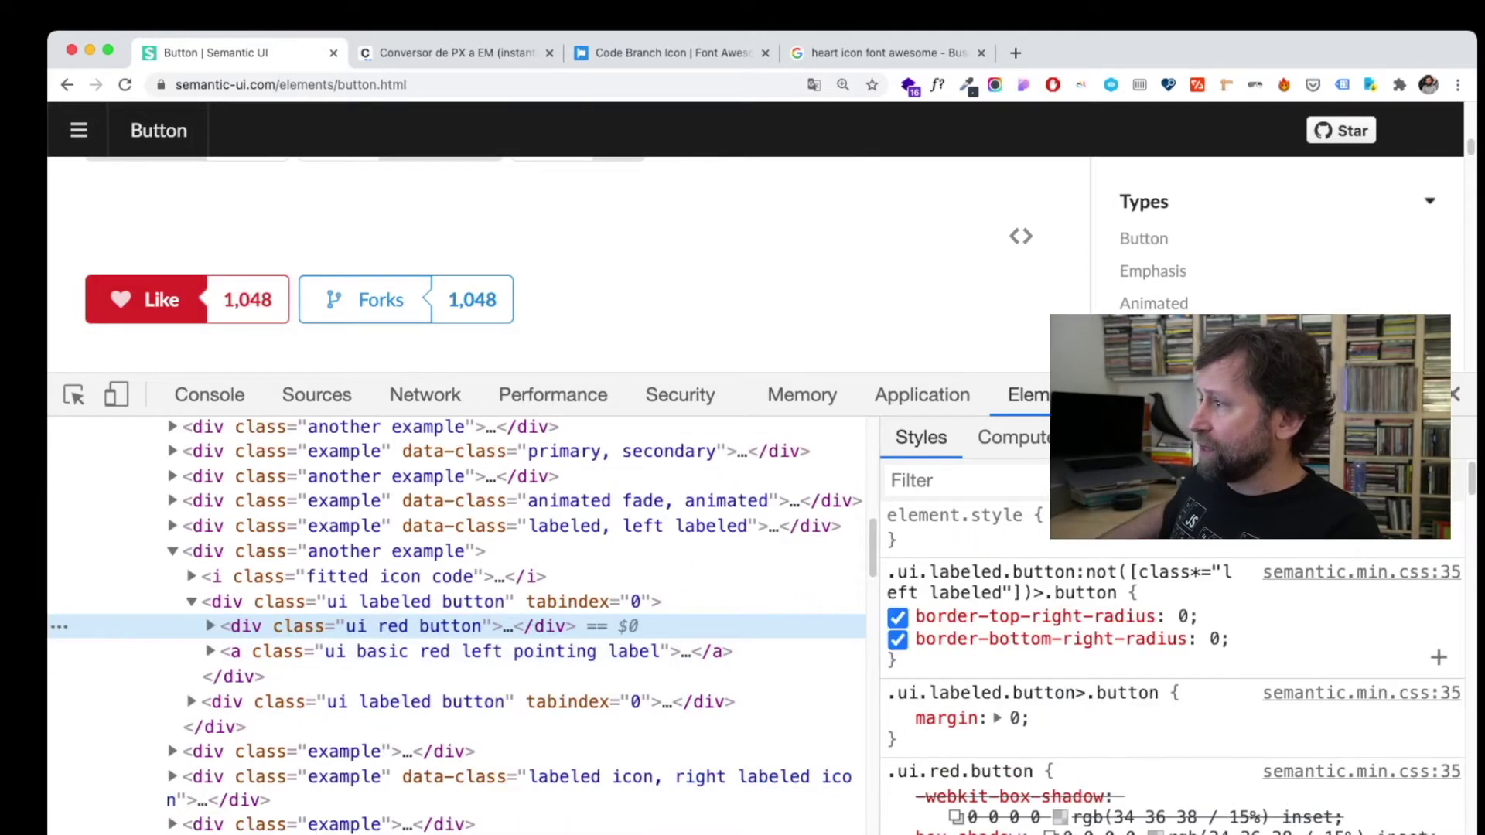
- Select the .28571429 border-radius value and switch to the PX to EM converter tab
scroll(1083, 680, "down", 2)
scroll(1083, 680, "down", 2)
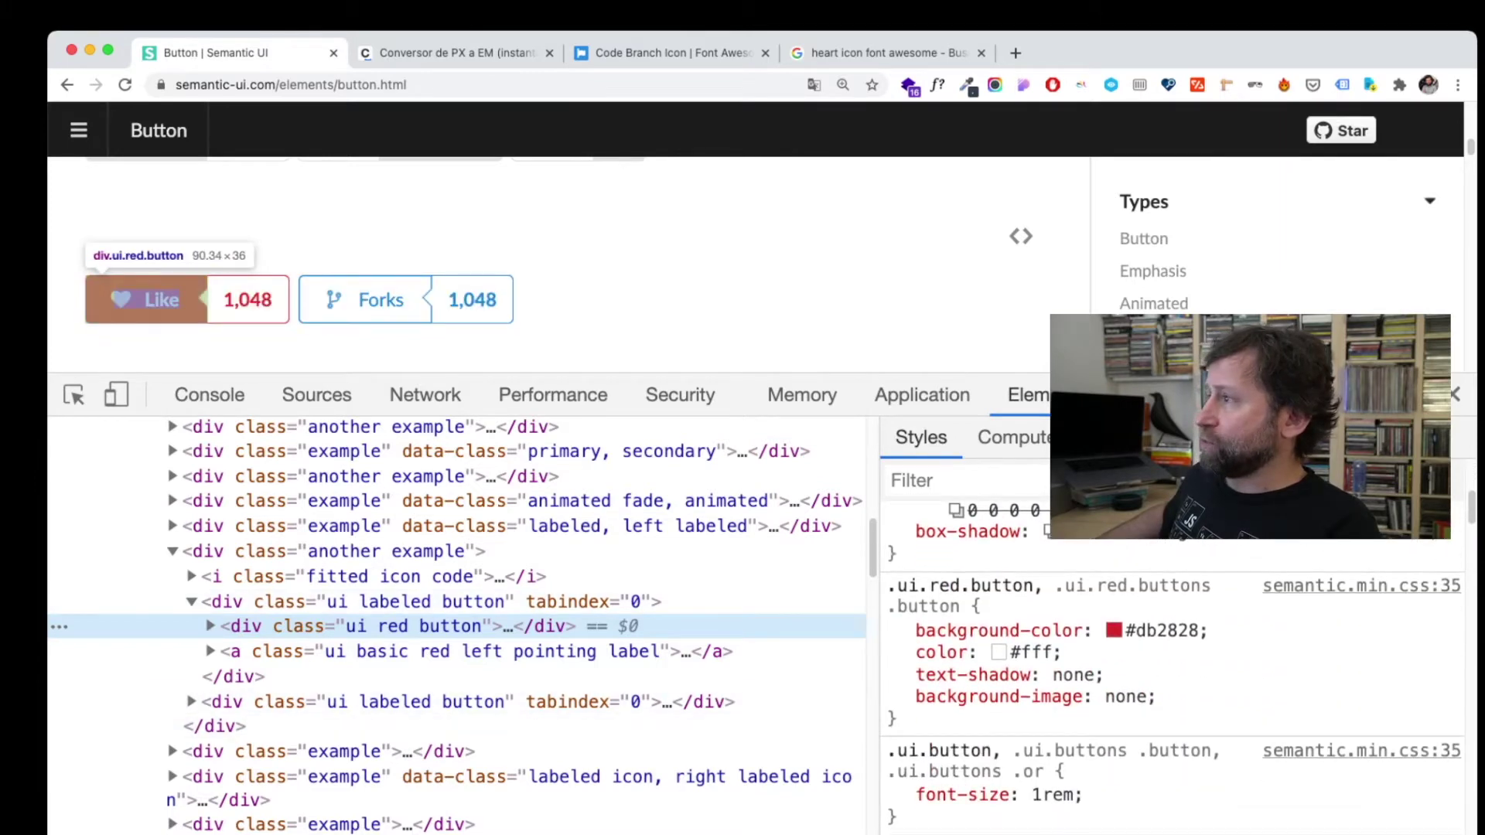
scroll(1083, 681, "down", 3)
scroll(1083, 681, "down", 6)
scroll(1083, 680, "down", 1)
scroll(1083, 681, "down", 2)
scroll(1083, 681, "down", 2)
scroll(1083, 681, "down", 2)
scroll(1083, 681, "down", 1)
left_click_drag(1083, 686, 1114, 685)
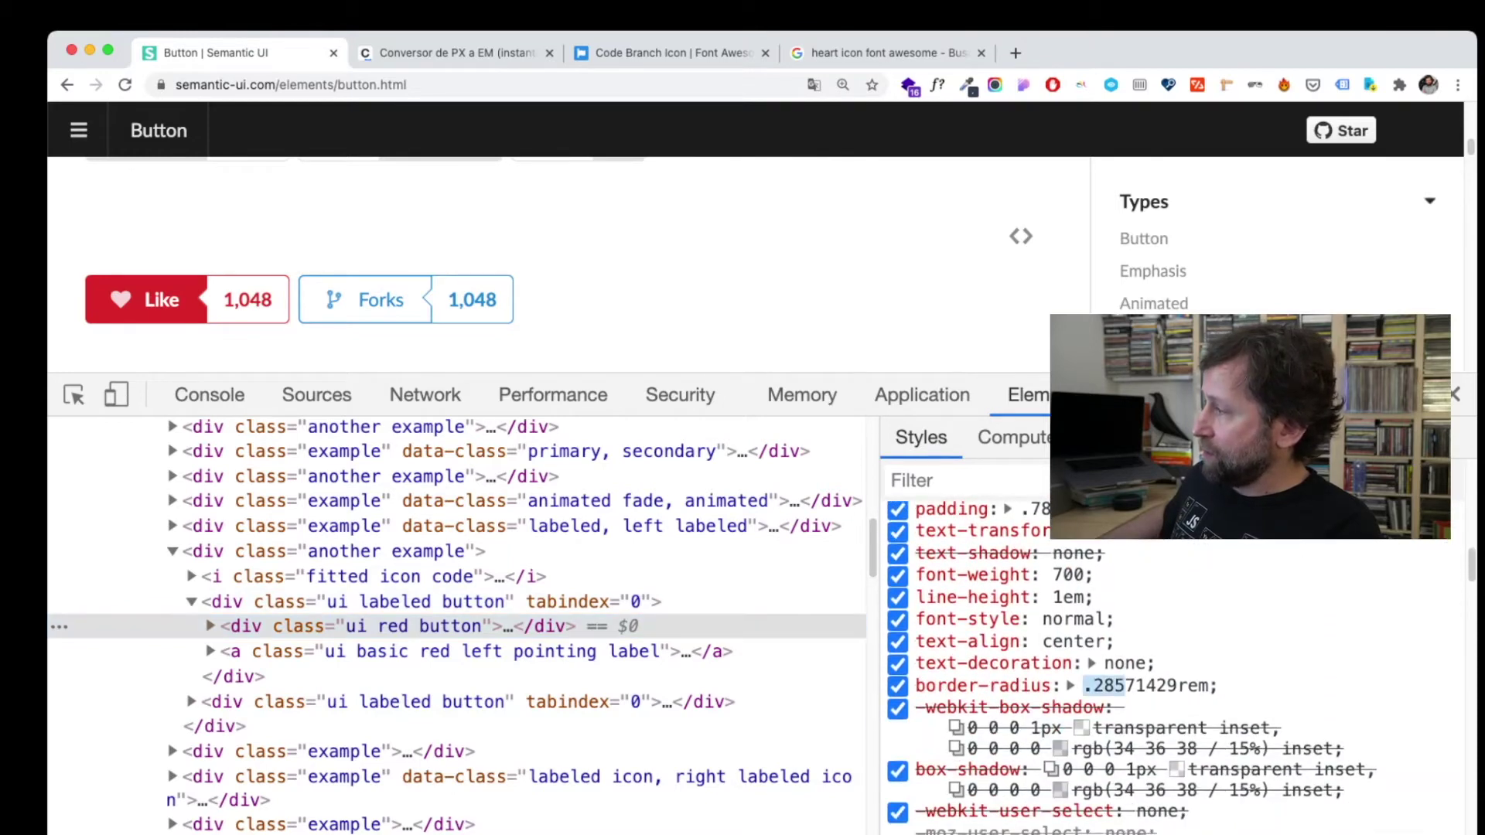
left_click(1106, 685)
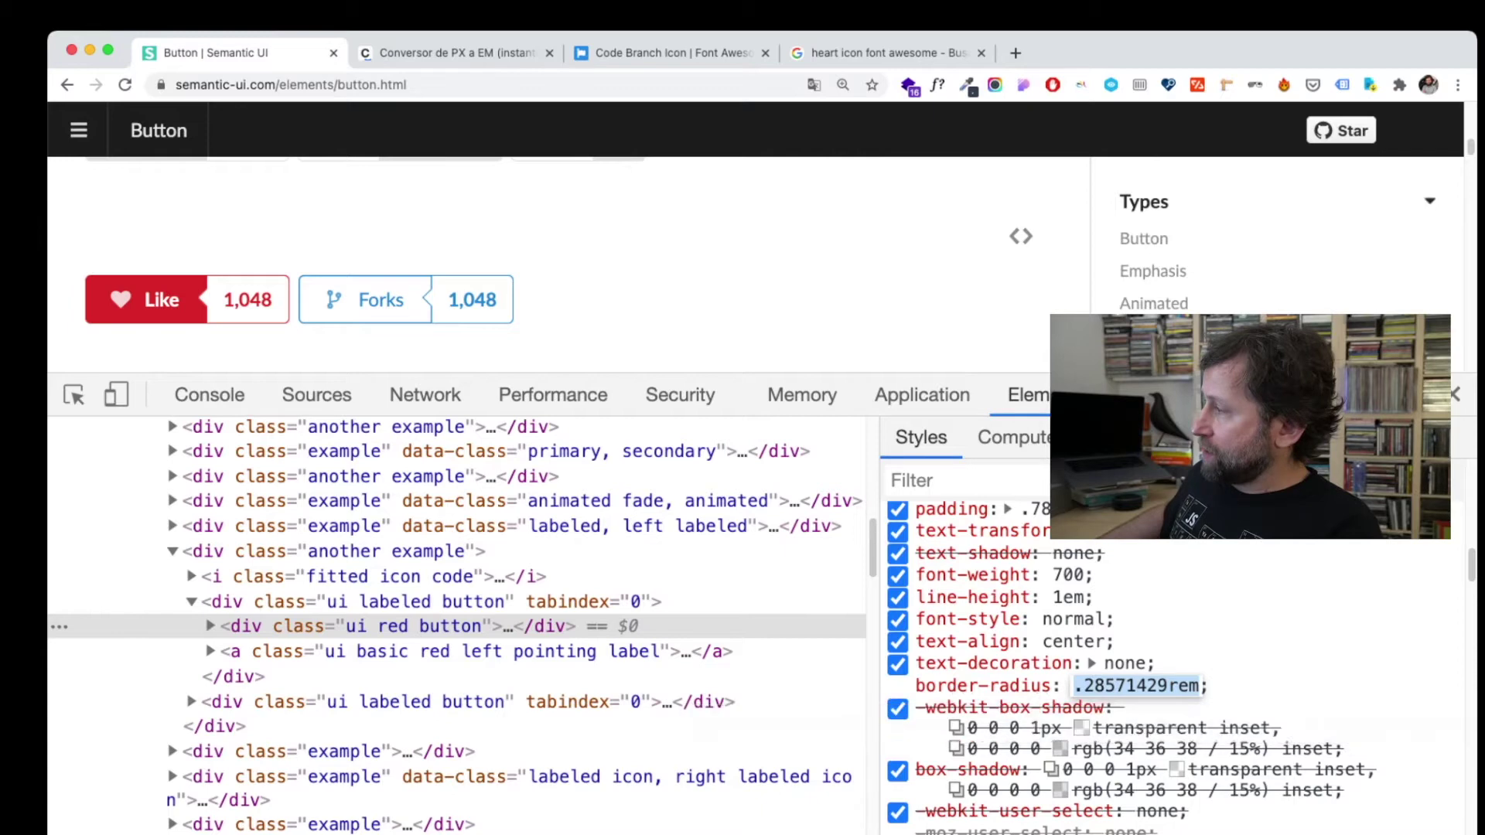
left_click_drag(1168, 686, 1074, 685)
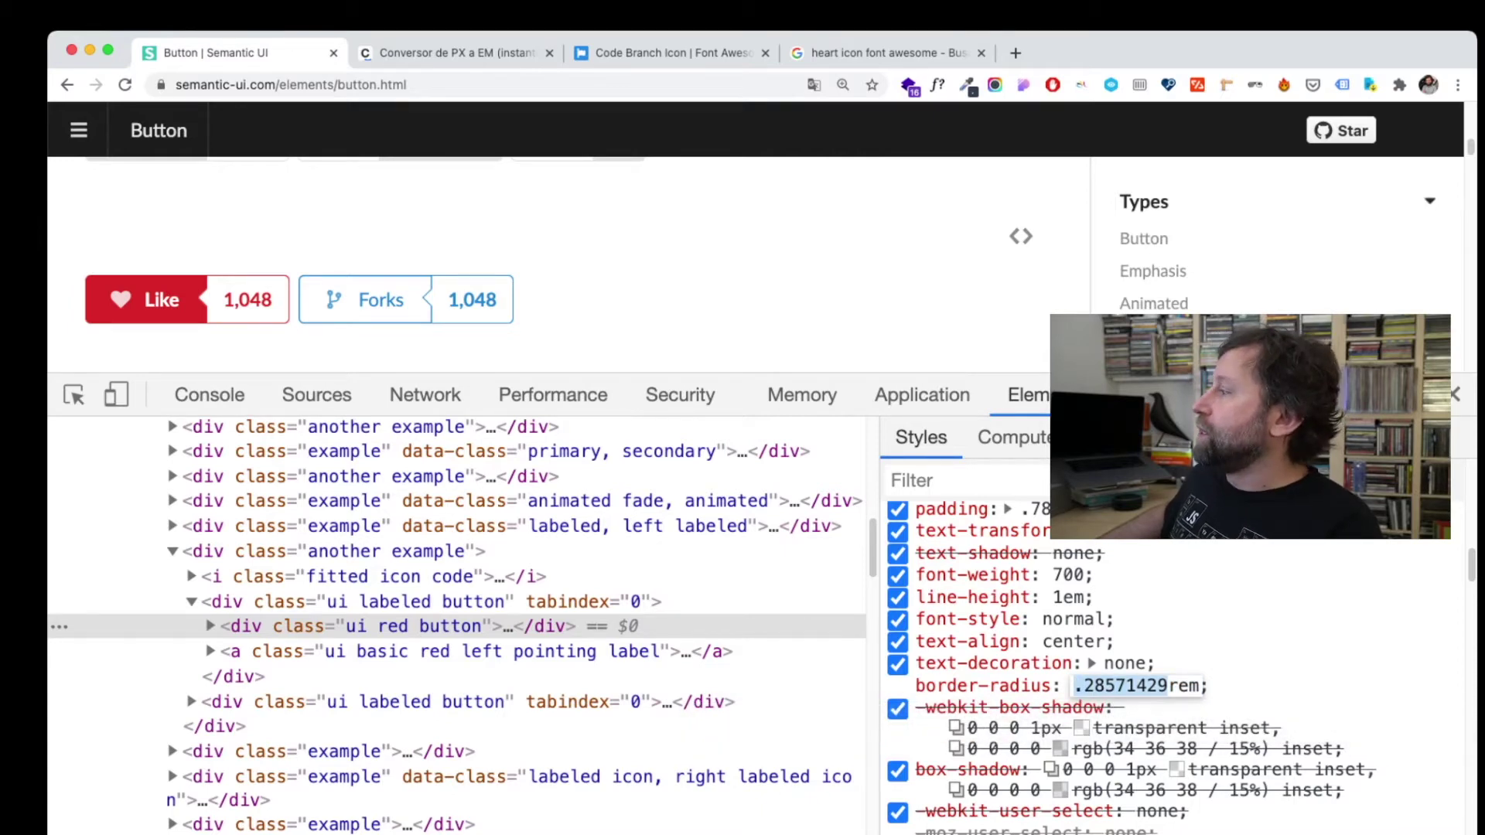
key("Escape")
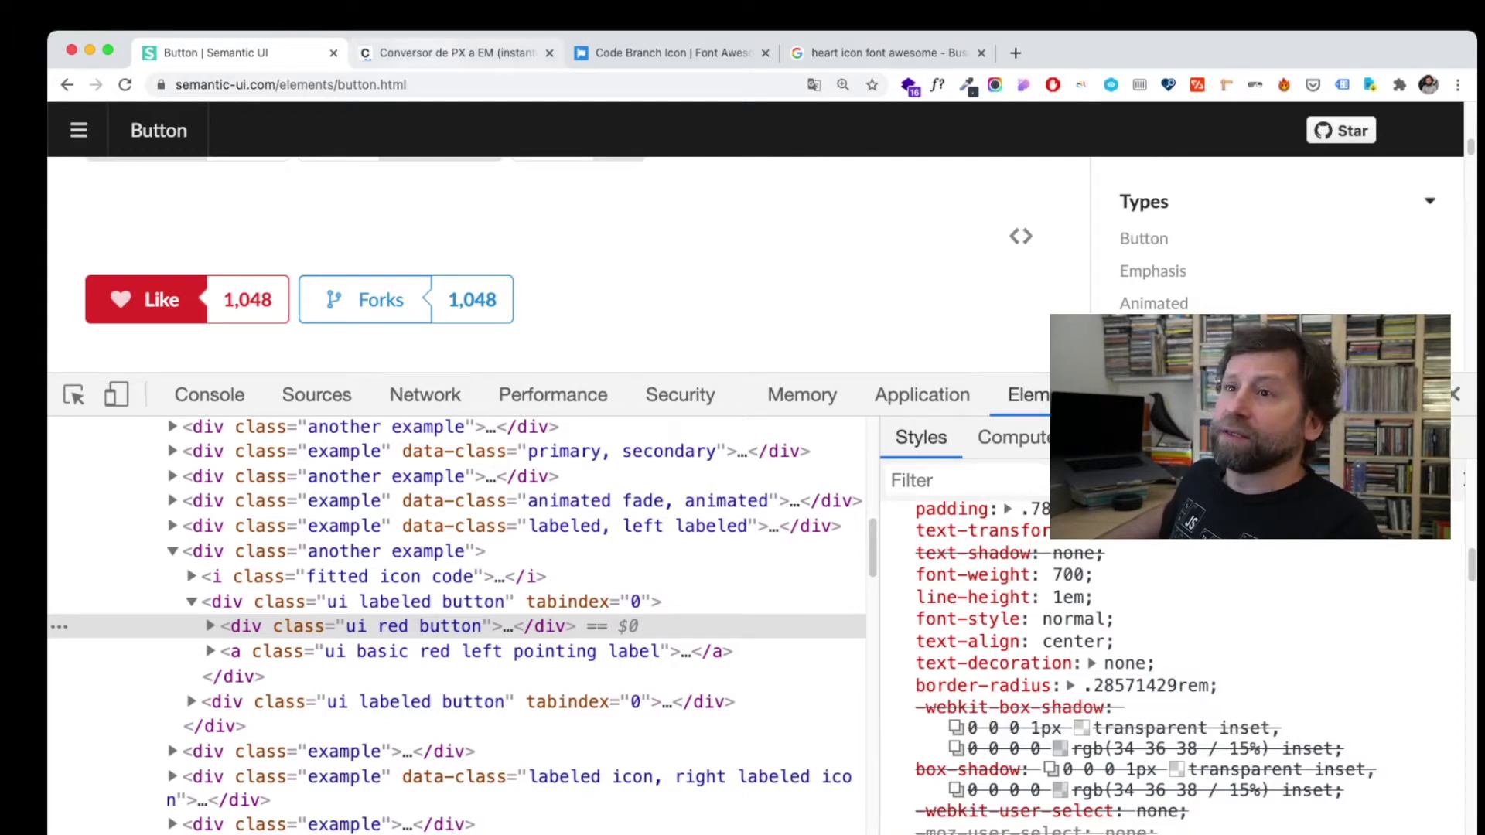
left_click(449, 53)
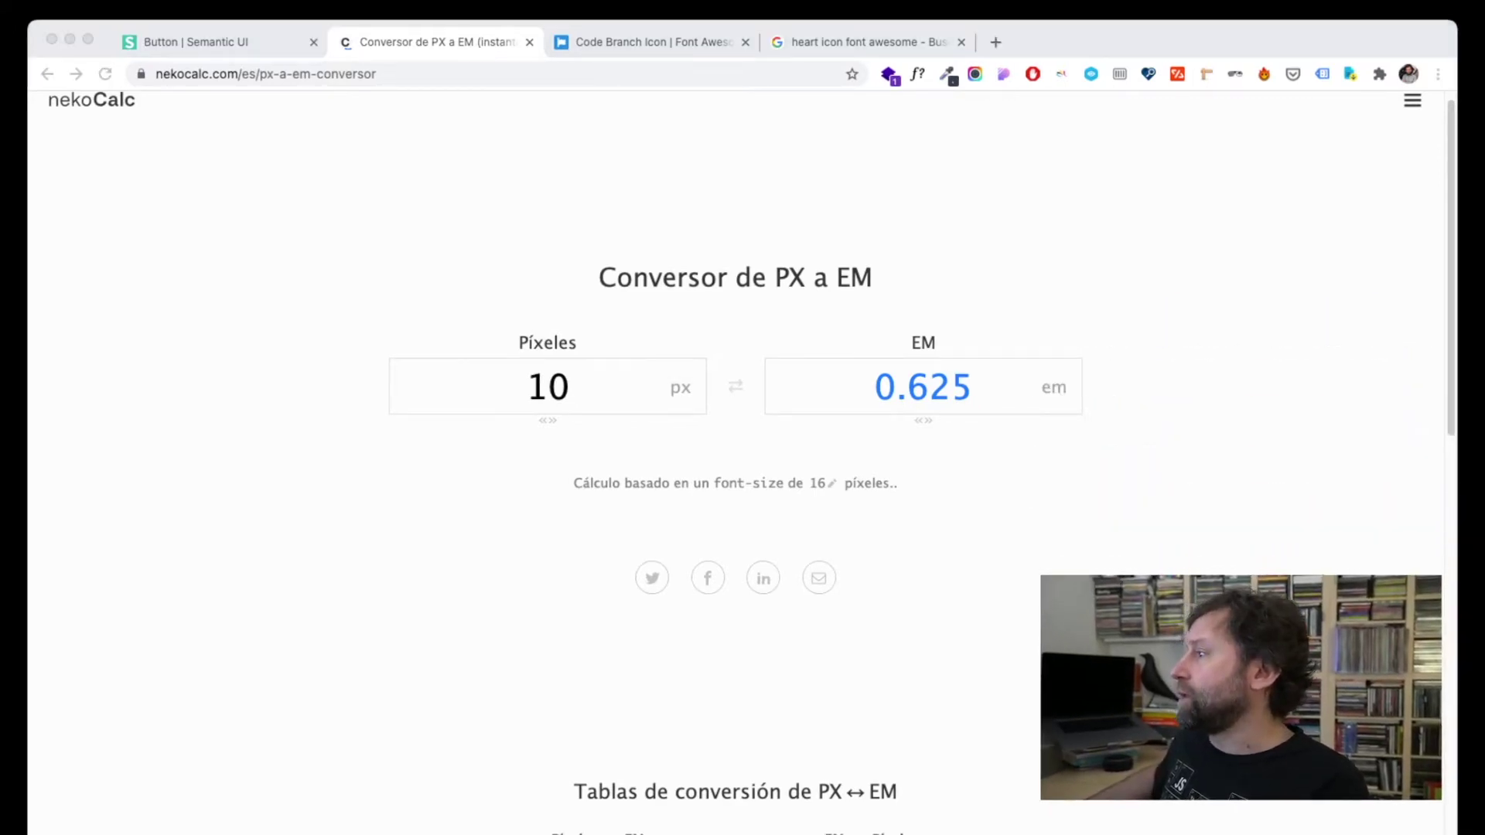
scroll(735, 464, "down", 1)
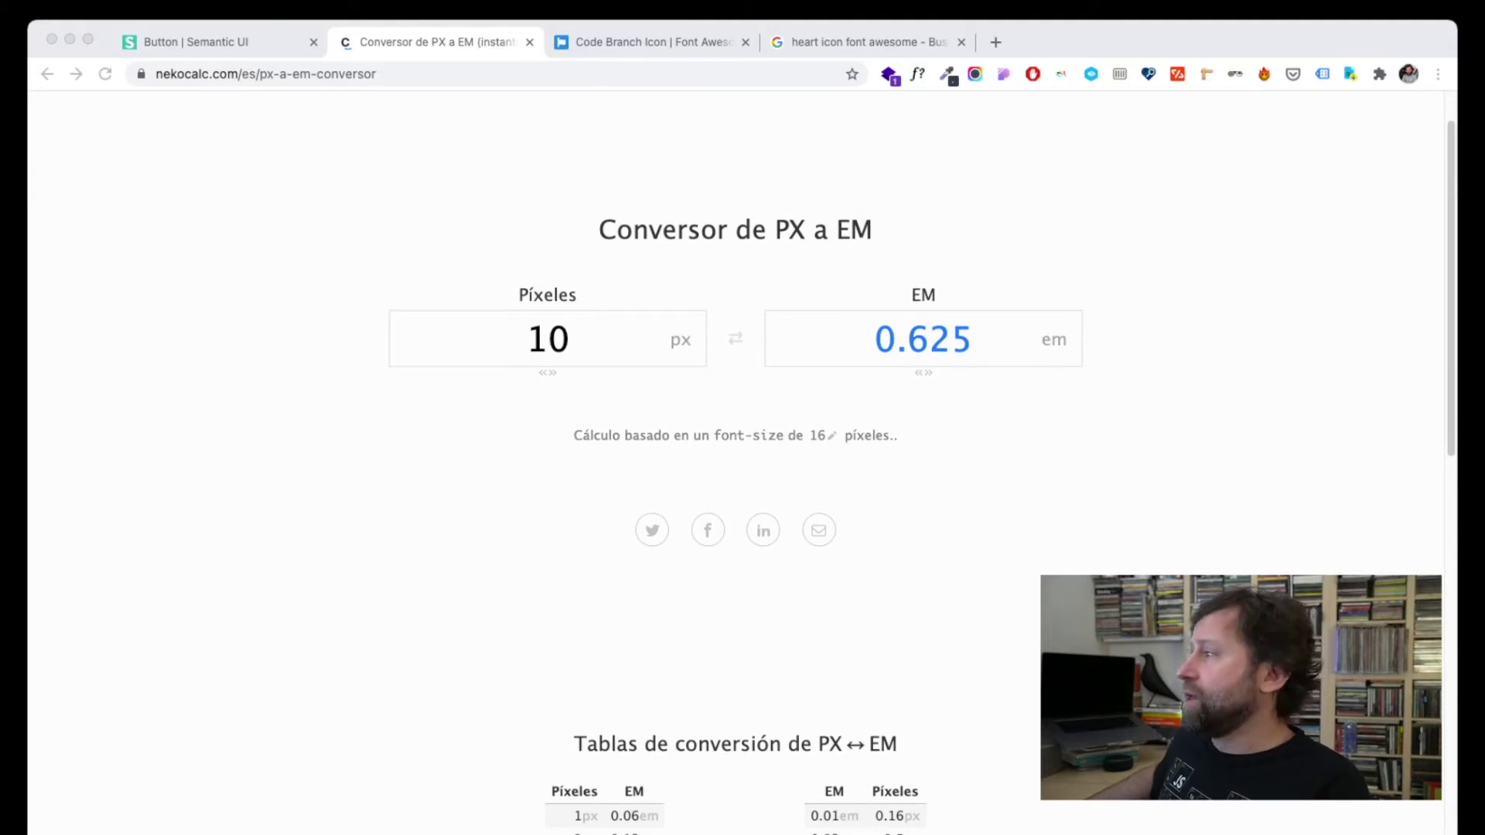
scroll(735, 464, "down", 1)
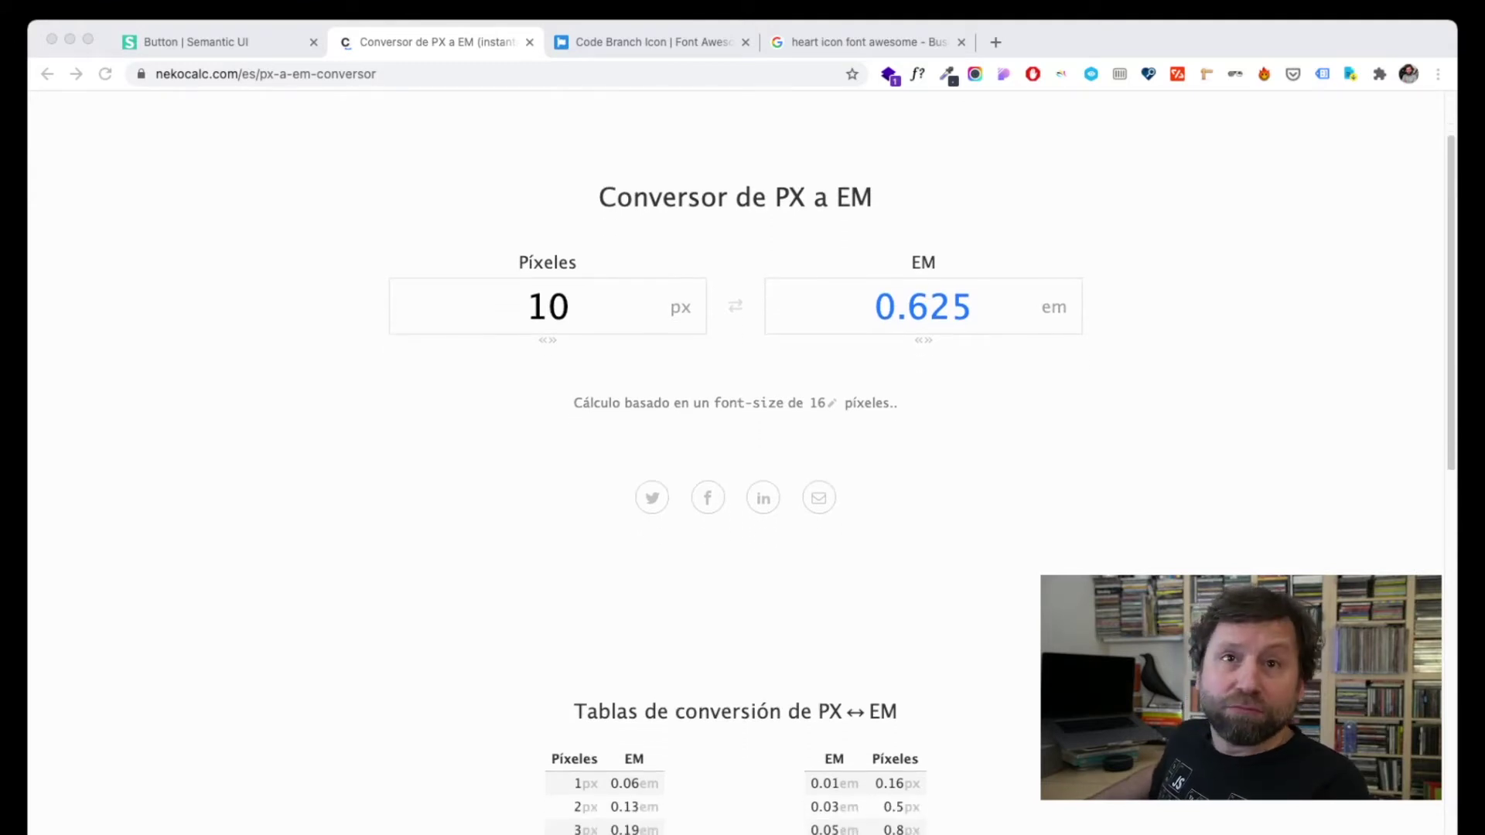
scroll(735, 465, "up", 2)
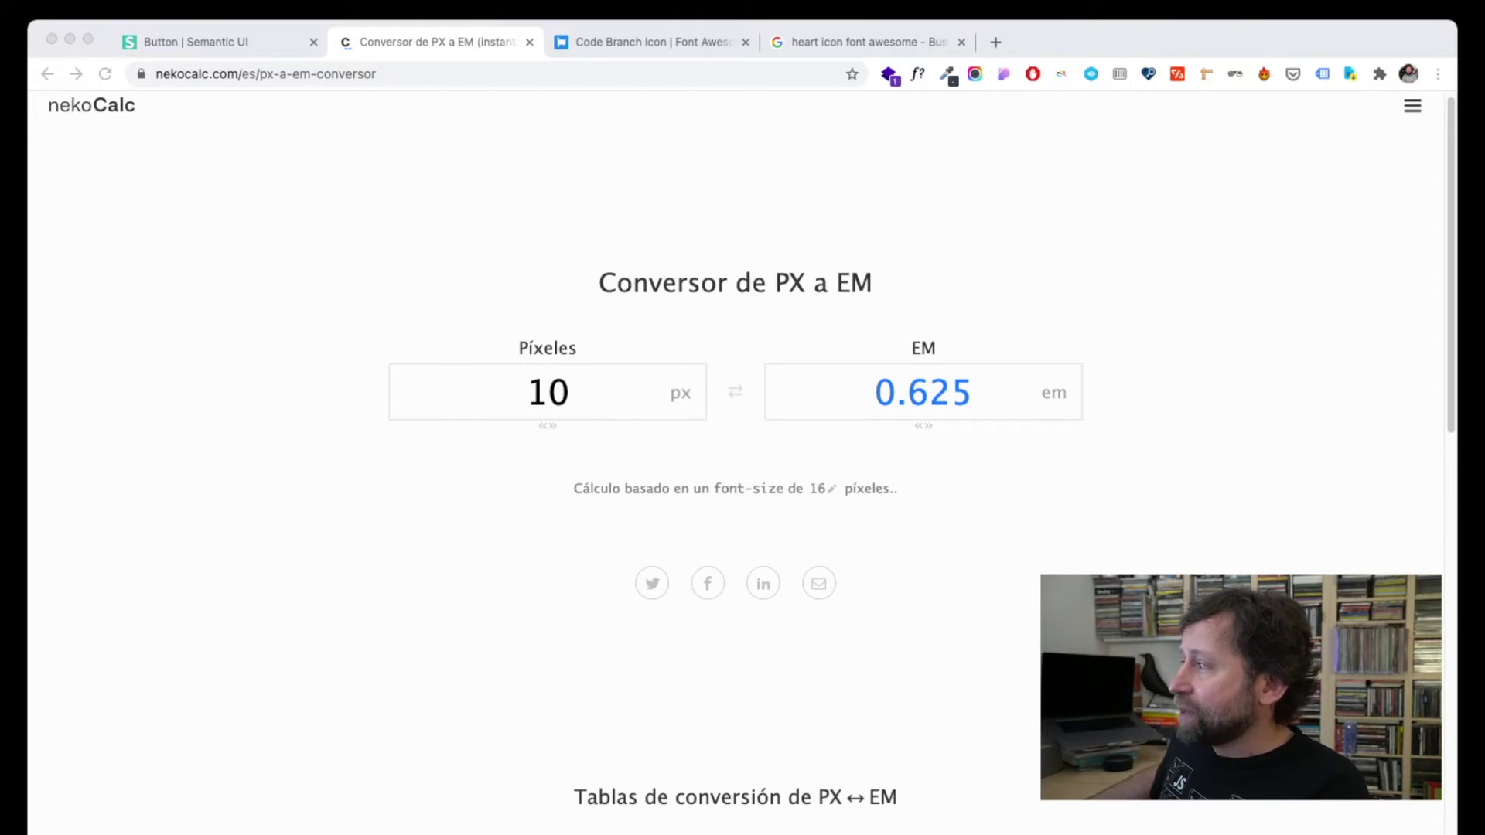
left_click(843, 499)
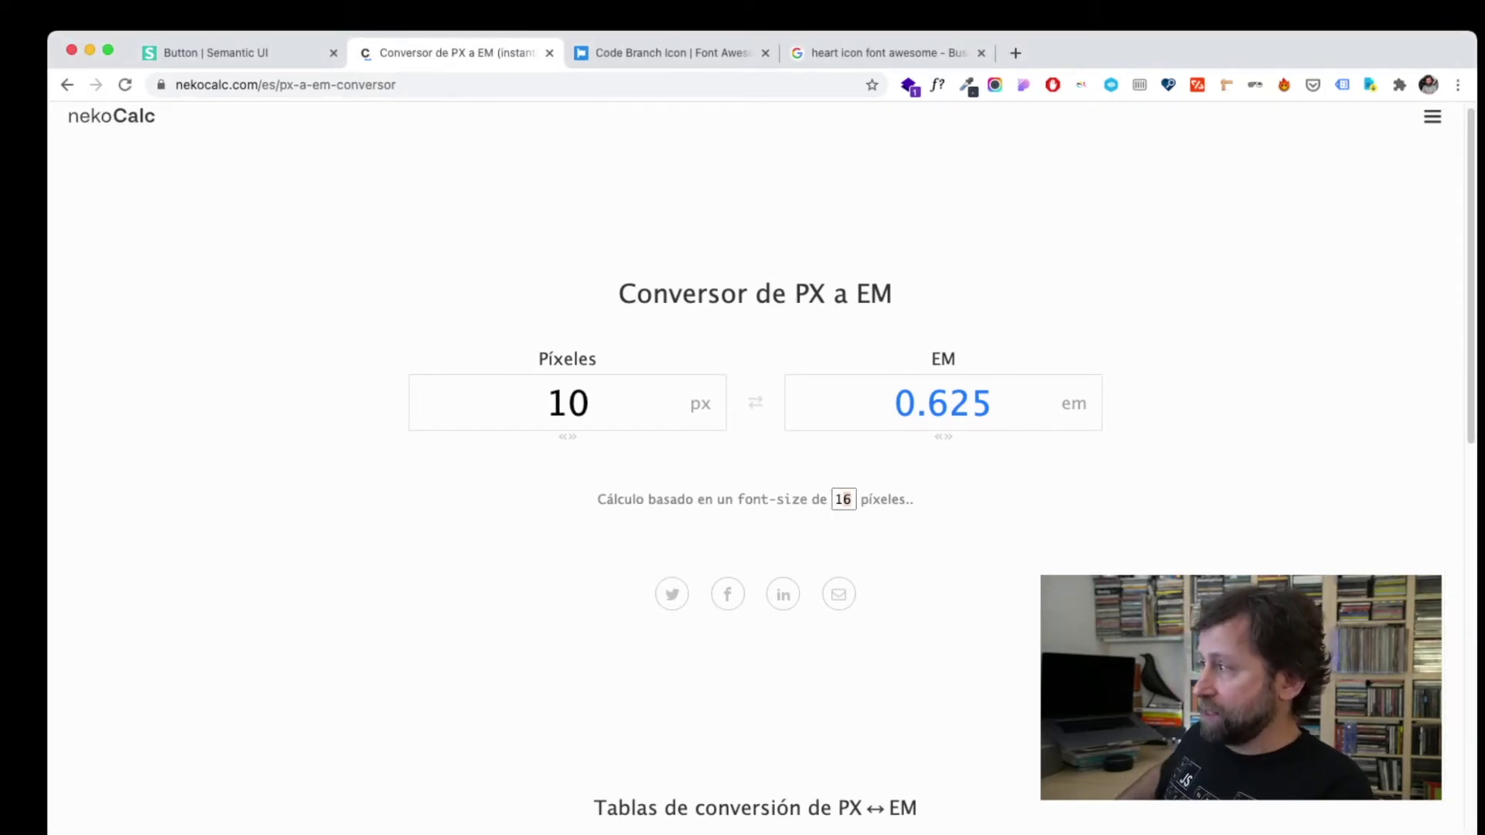
- Set the converter's base font size to 14 px
key("BackSpace")
type("4")
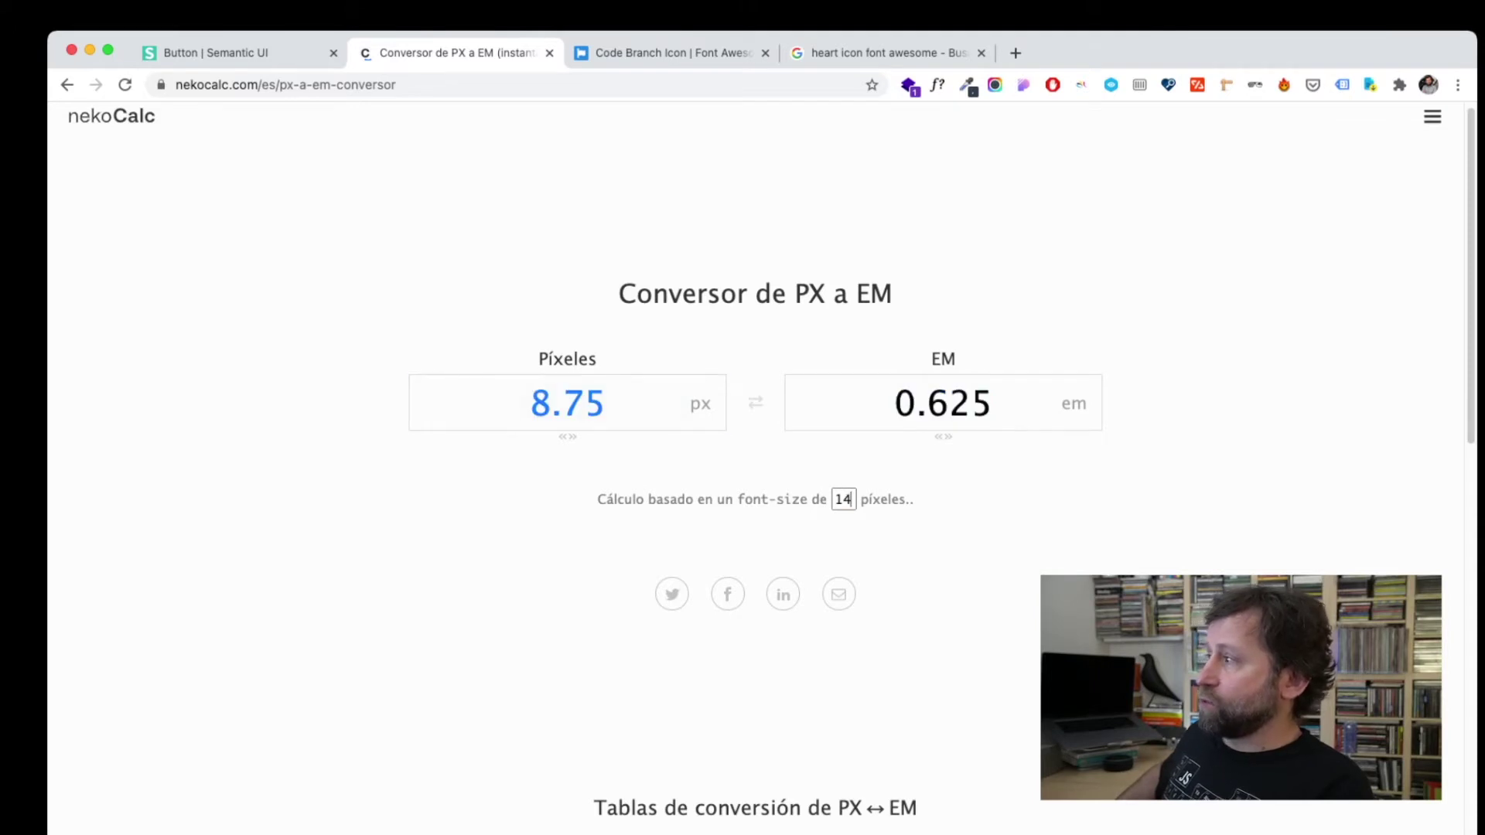
key("Return")
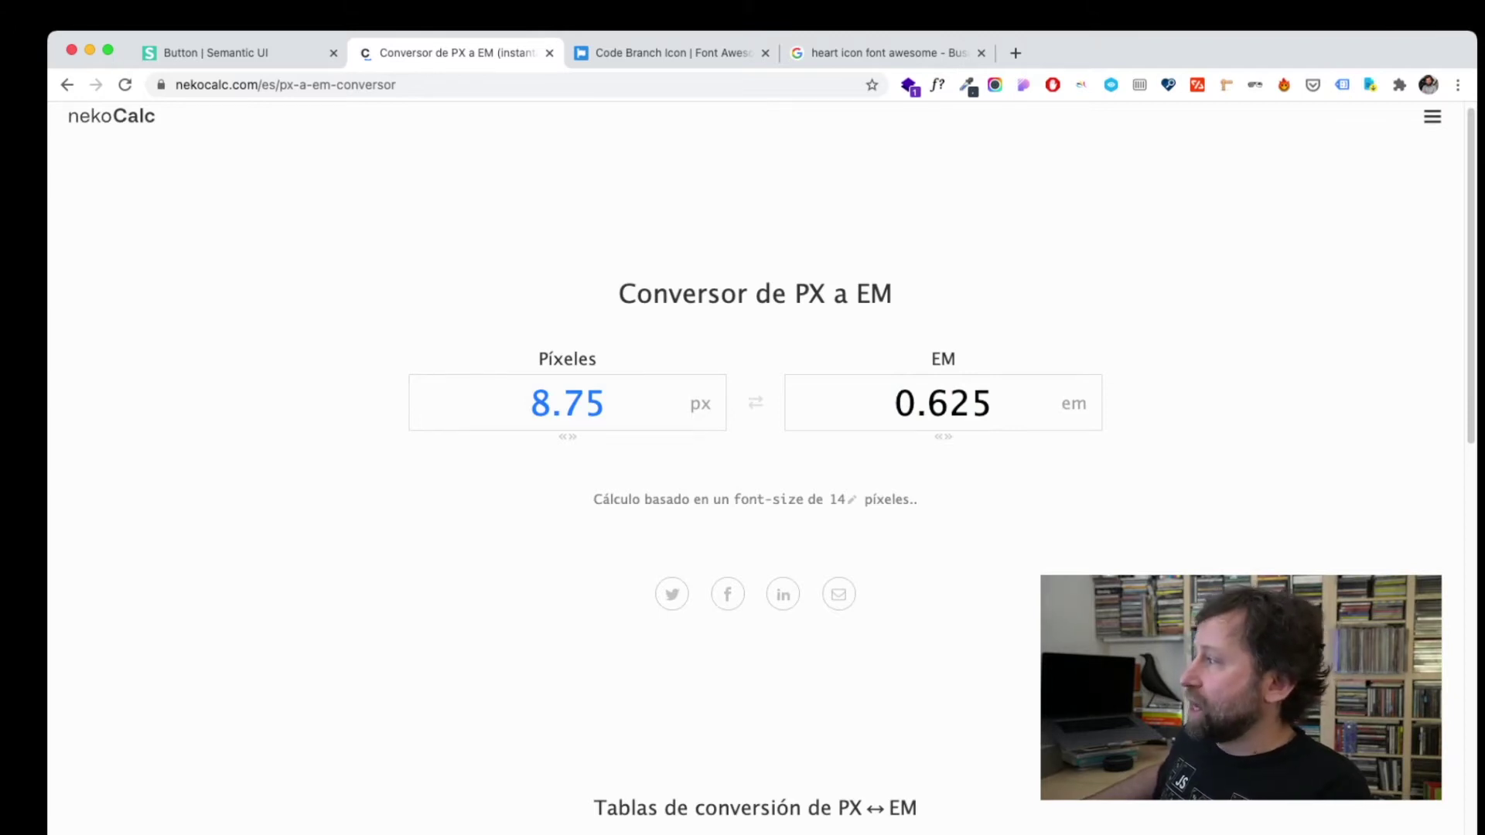
- Convert .28571429 em to pixels, giving 4 px
key("Tab")
type(".28571429")
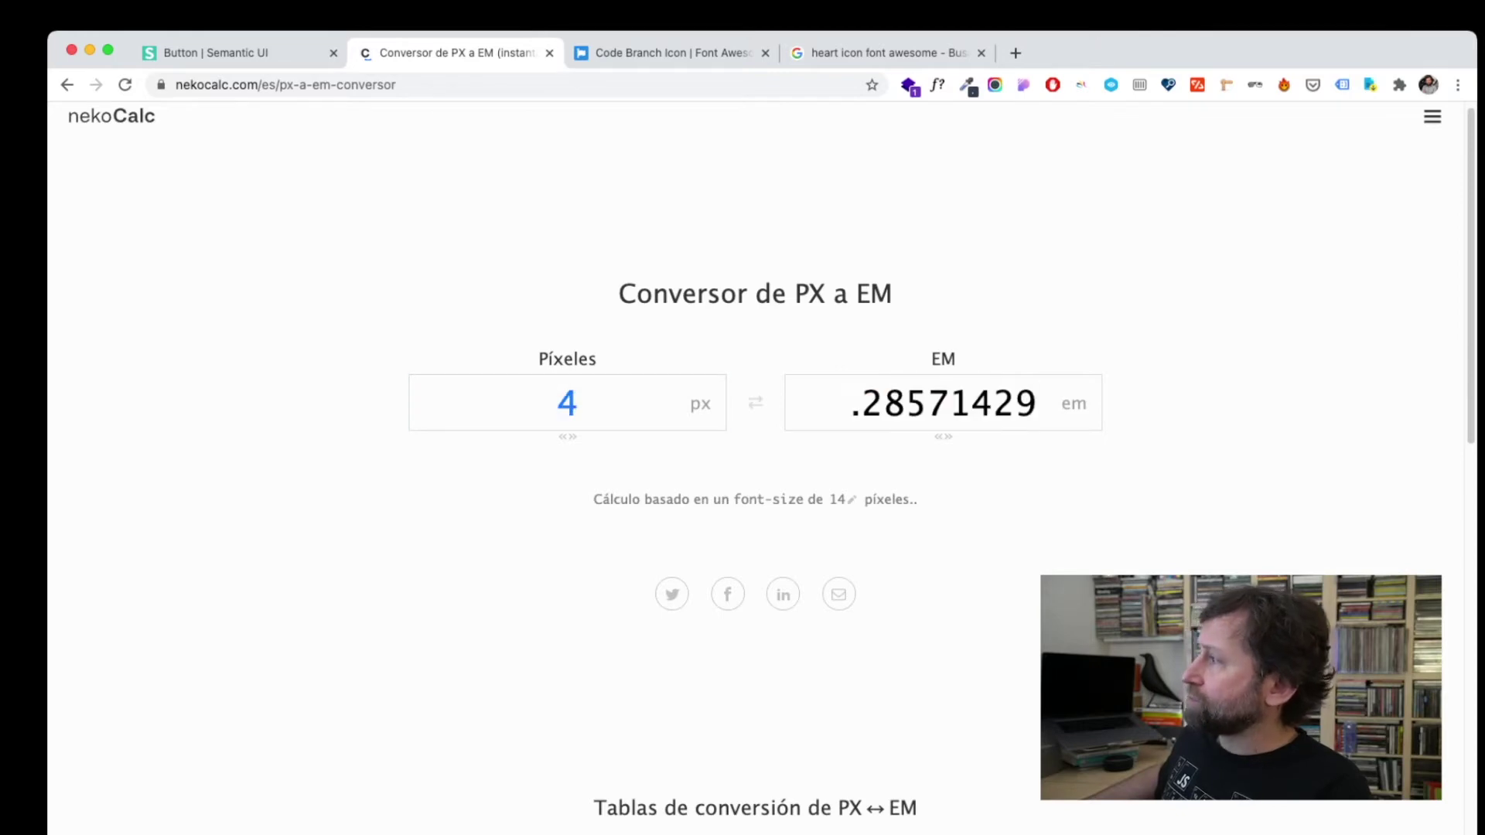
key("shift+Left")
key("shift+Left")
key("shift+Left")
key("shift+Left")
key("shift+Tab")
key("shift+Left")
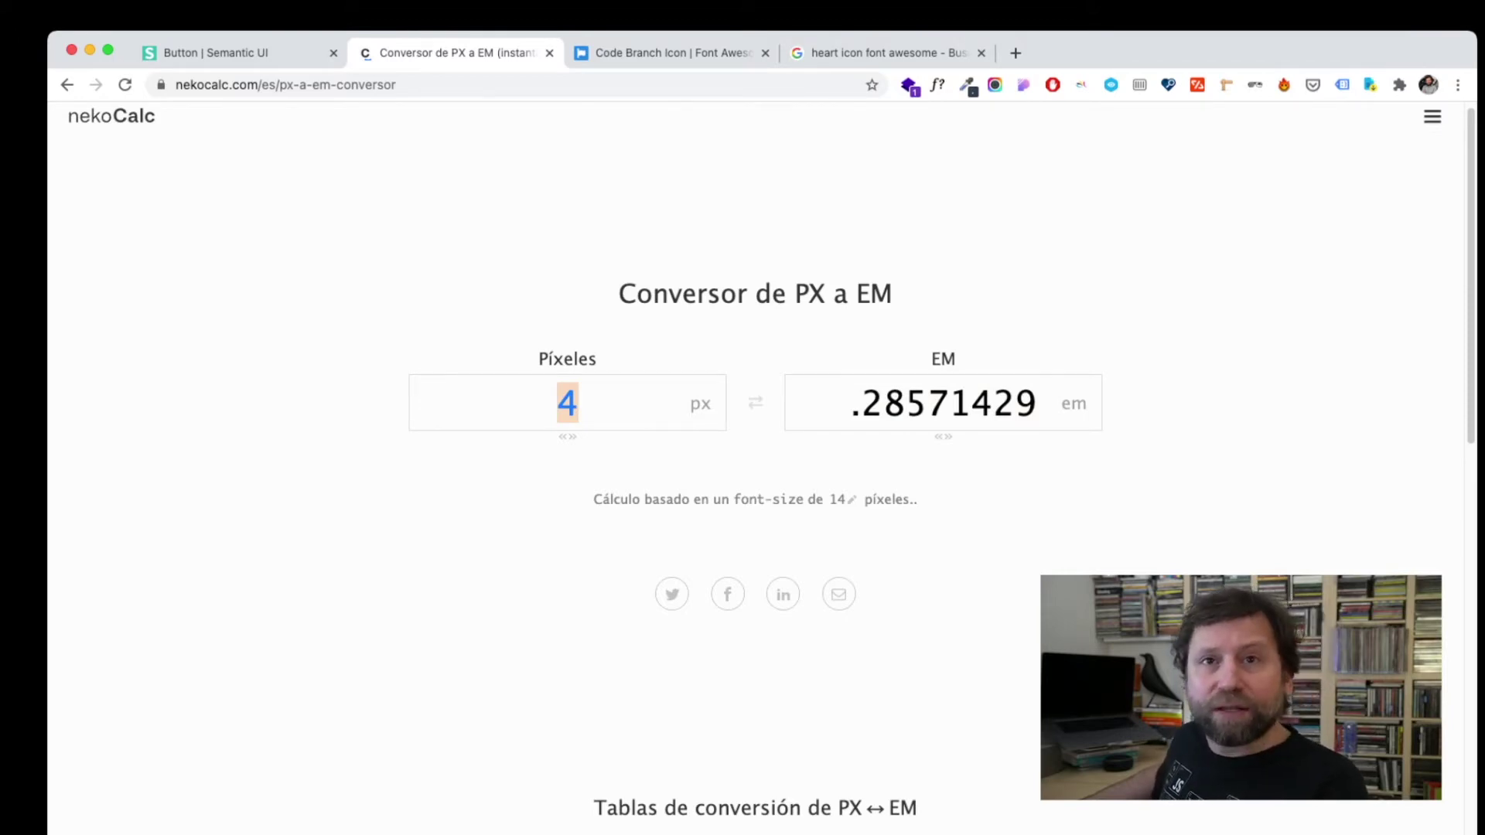
key("Right")
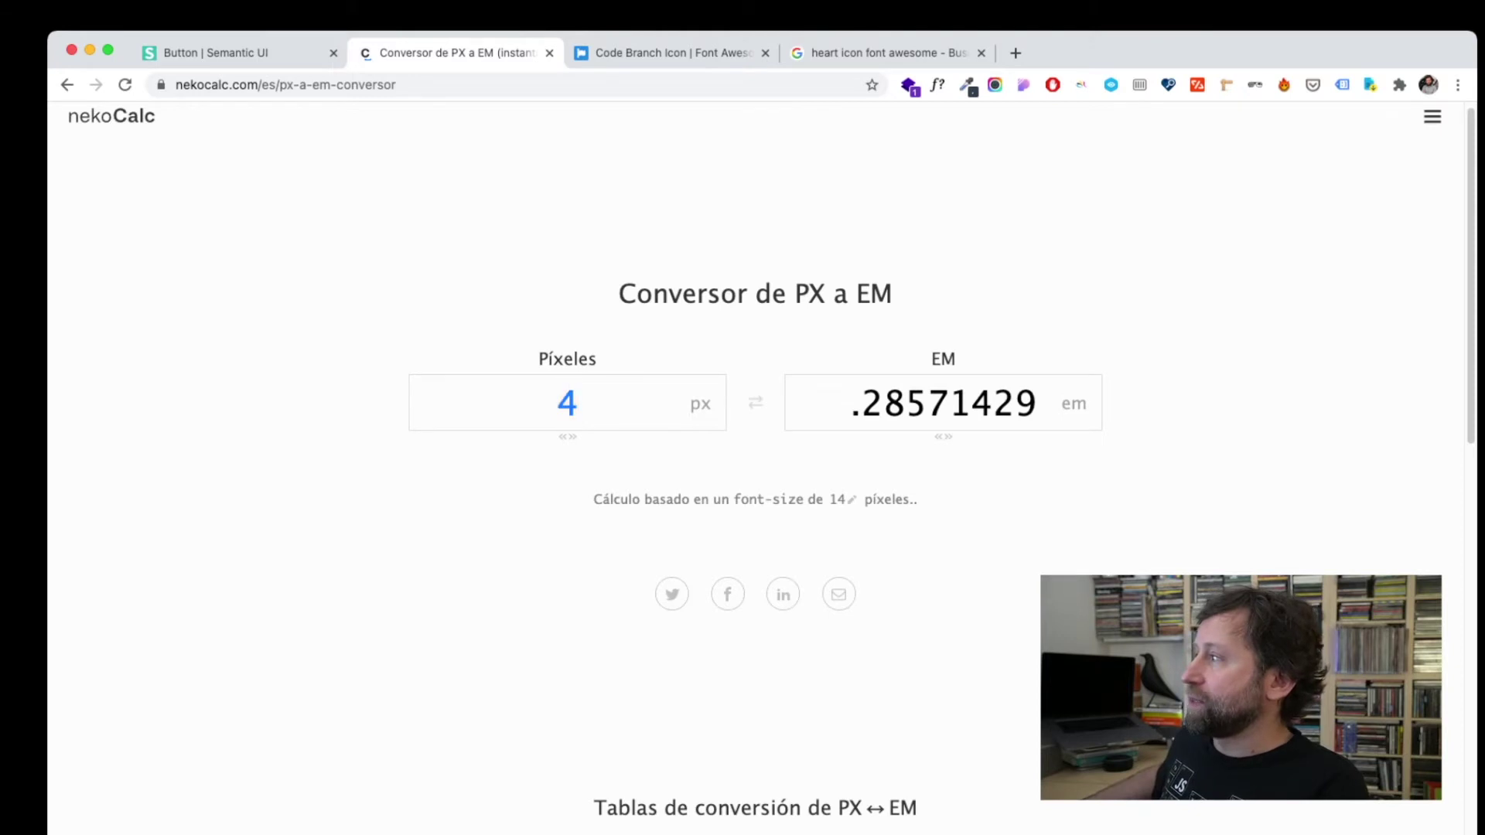
key("shift+Home")
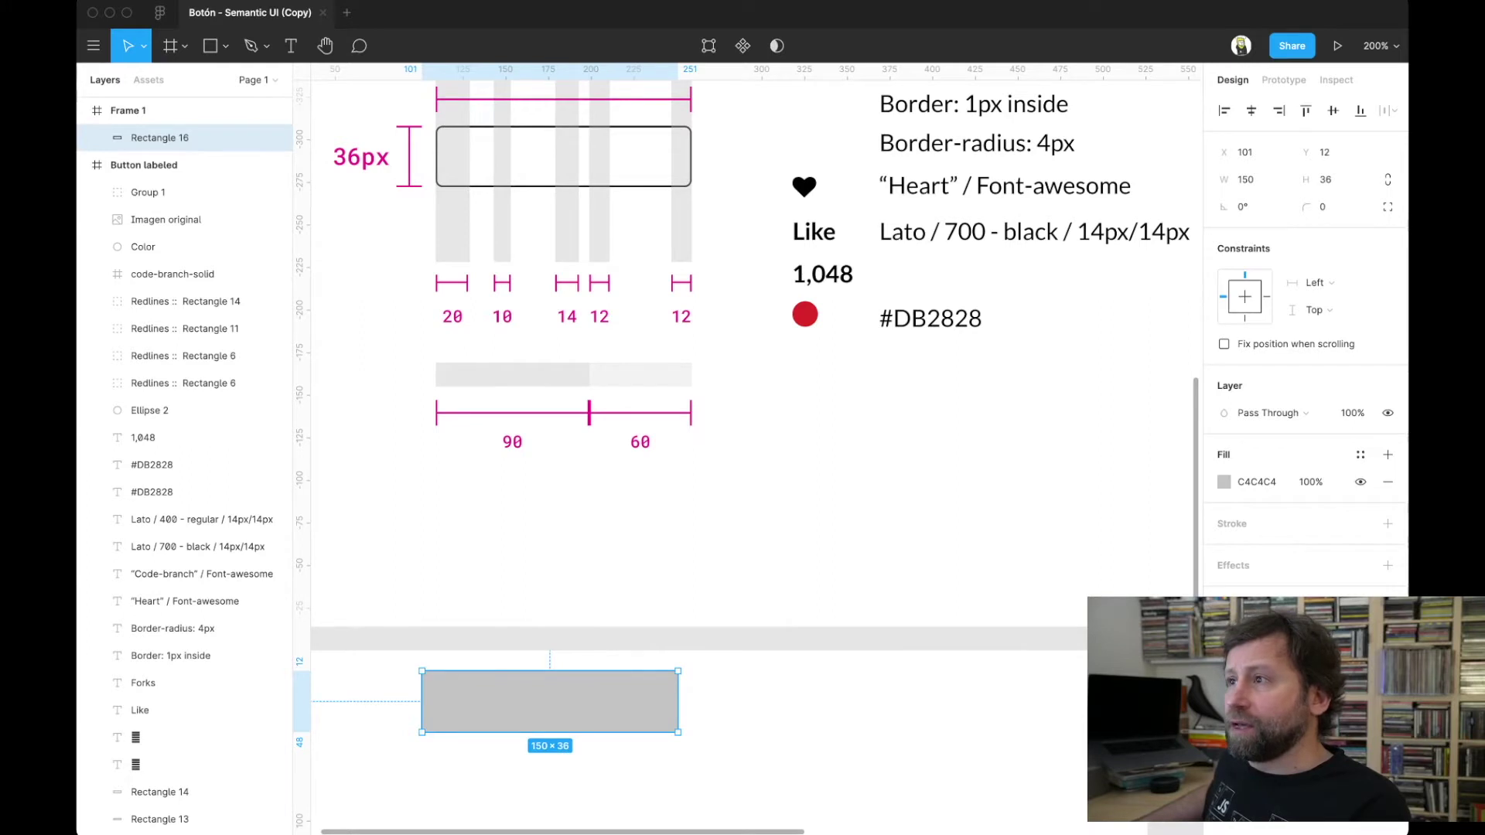
- Give the grey 150×36 rectangle a 4 px corner radius
left_click(1328, 207)
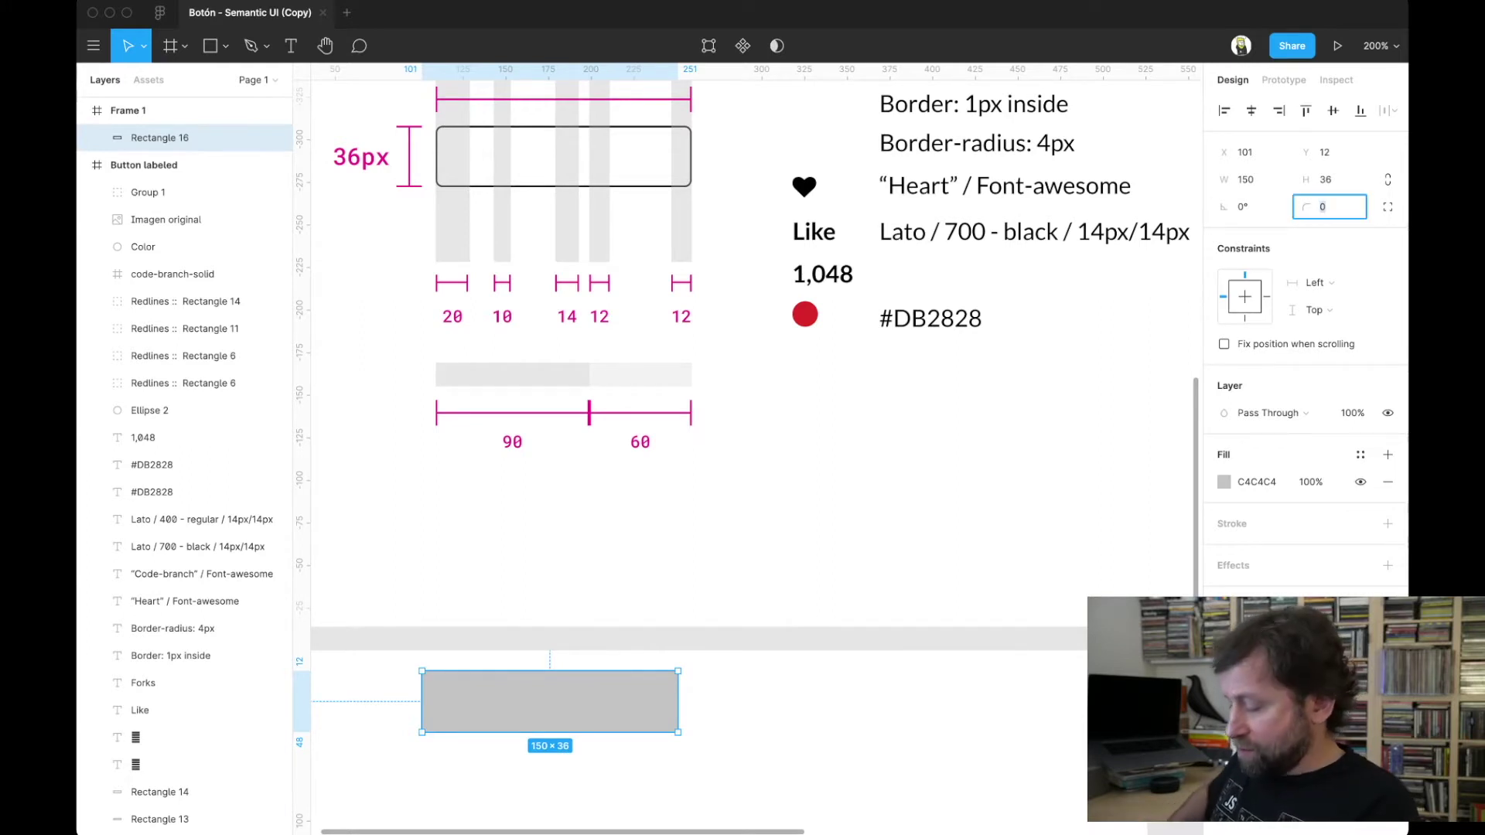
type("4")
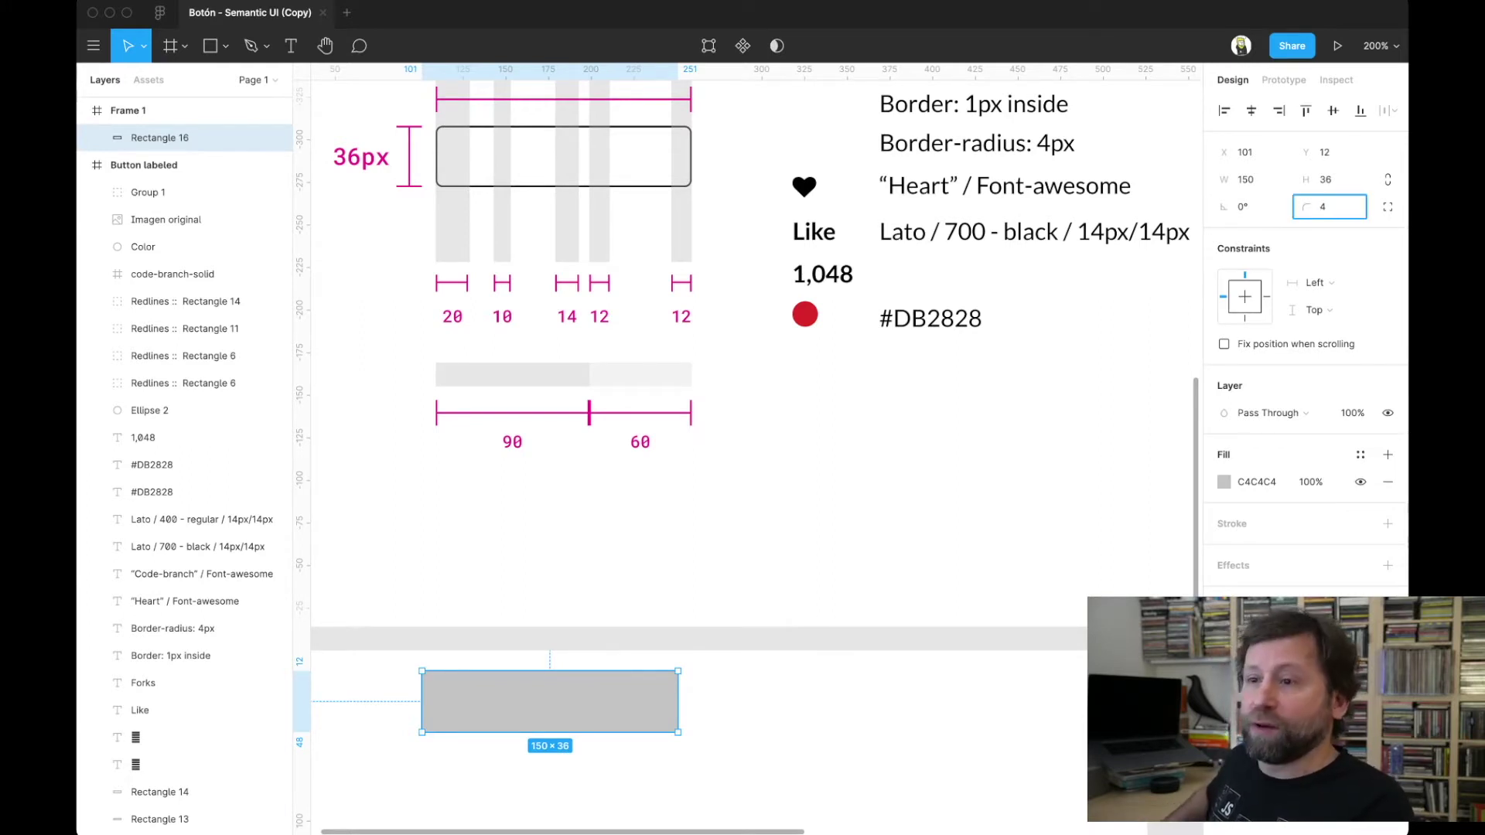
key("Return")
scroll(696, 464, "down", 2)
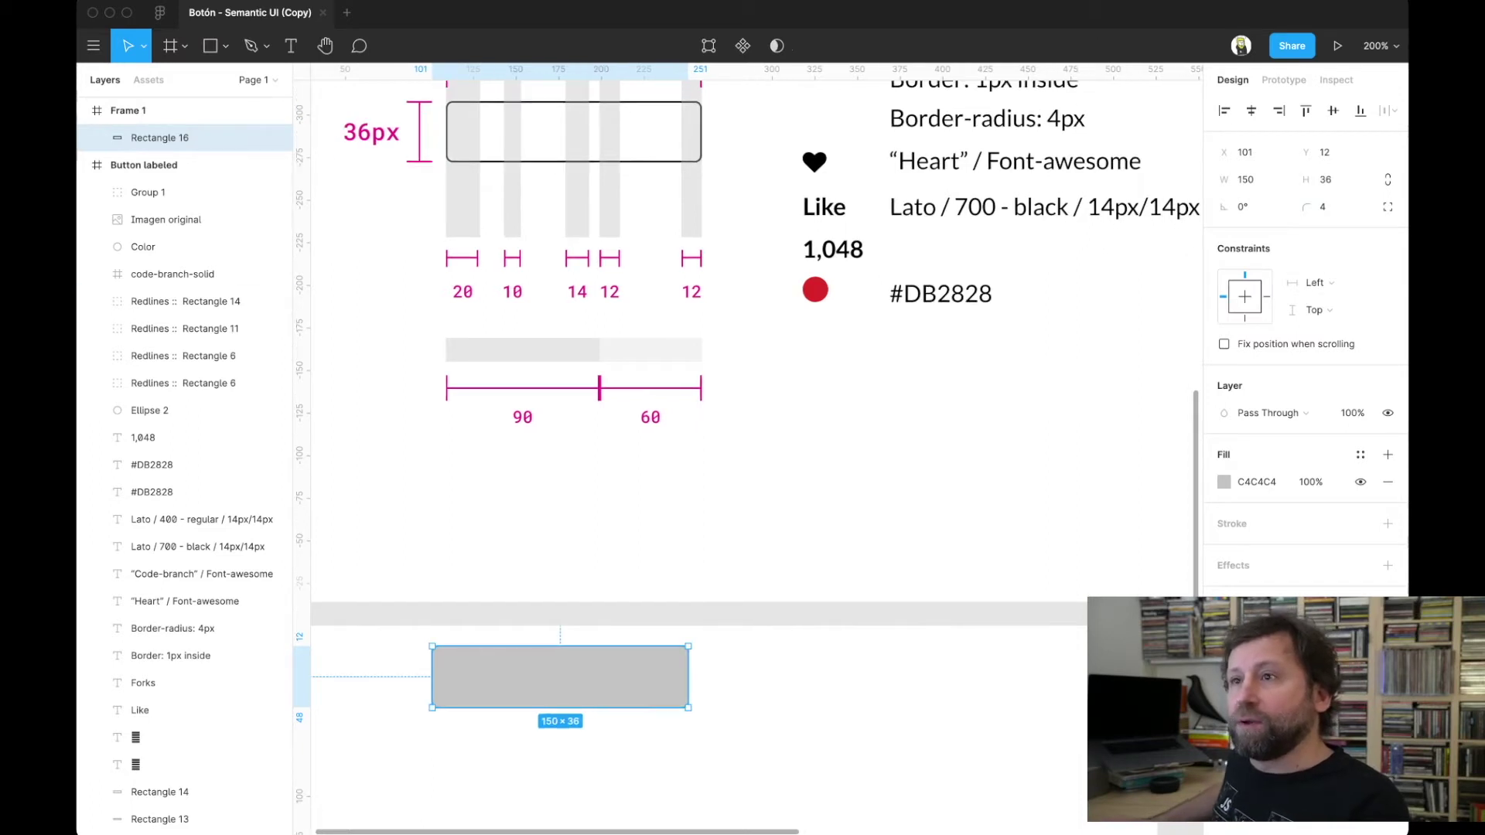
scroll(697, 387, "up", 1)
scroll(696, 386, "up", 2)
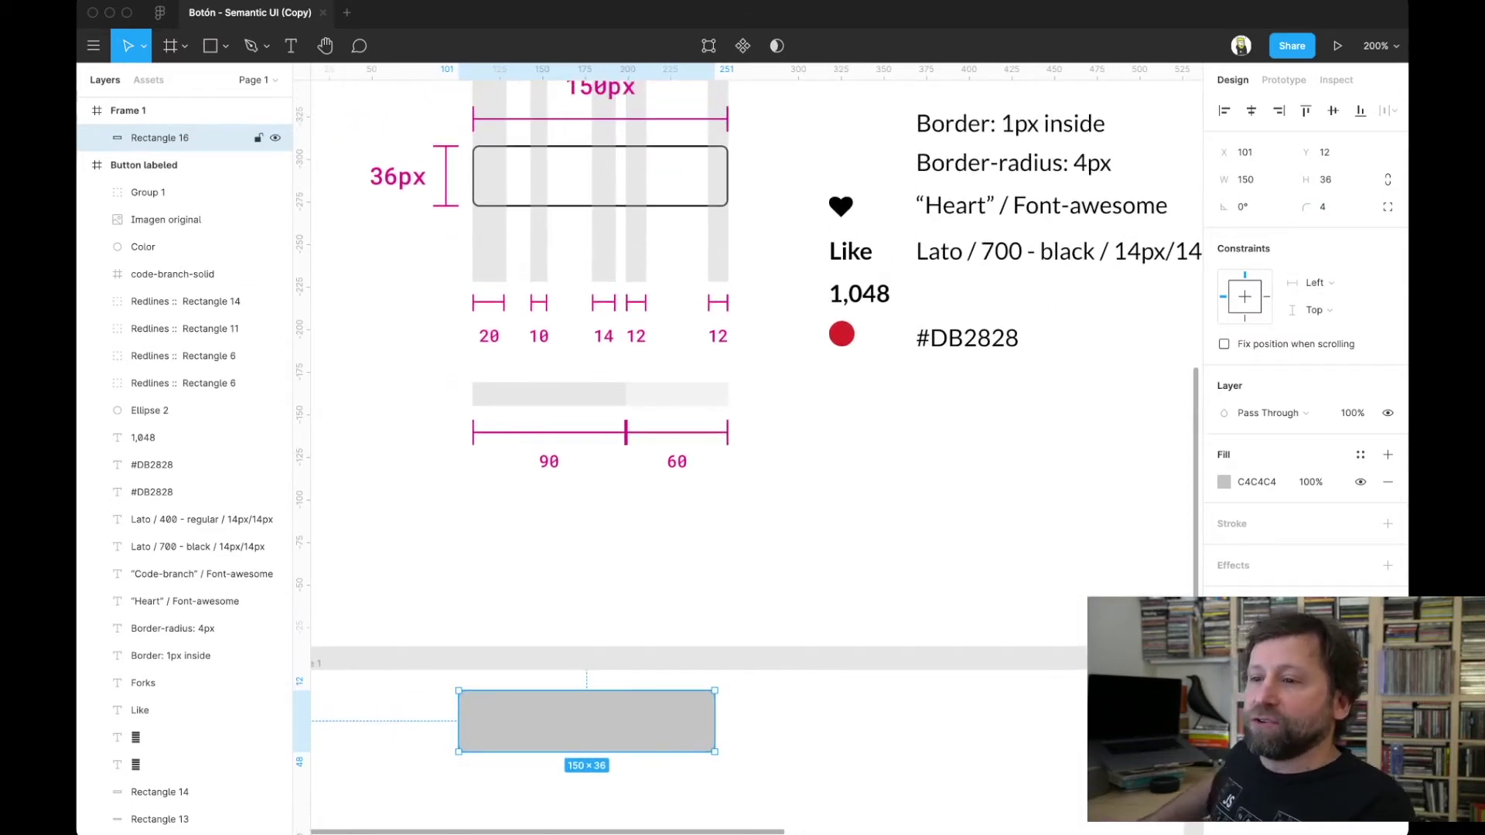
scroll(696, 387, "down", 1)
scroll(697, 386, "left", 2)
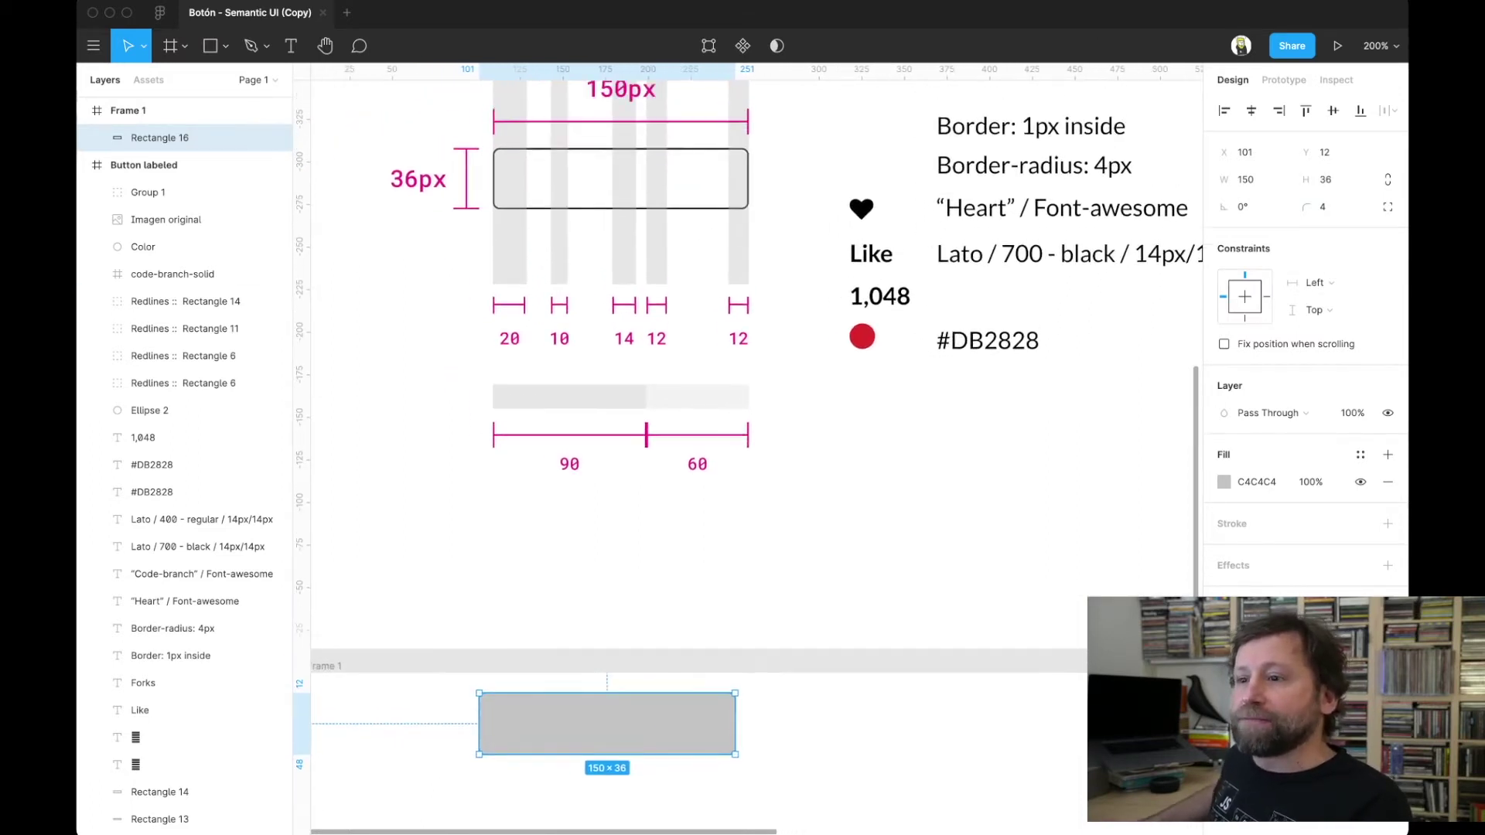
- Nudge the rectangle and drag it right to X 106, Y 12 in Frame 1
left_click_drag(611, 722, 619, 723)
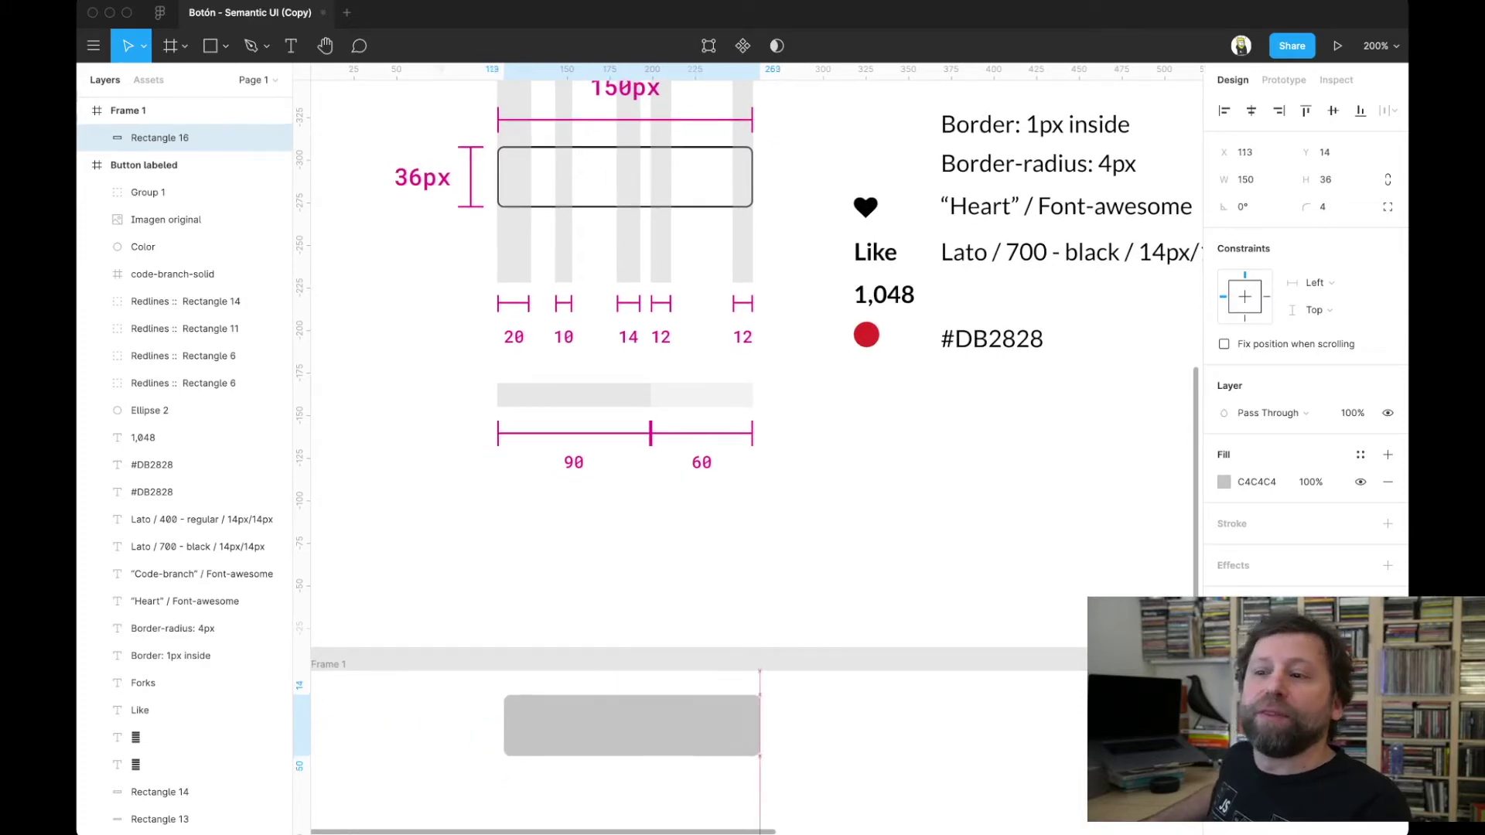
scroll(696, 464, "down", 3)
scroll(748, 455, "up", 1)
scroll(748, 455, "up", 2)
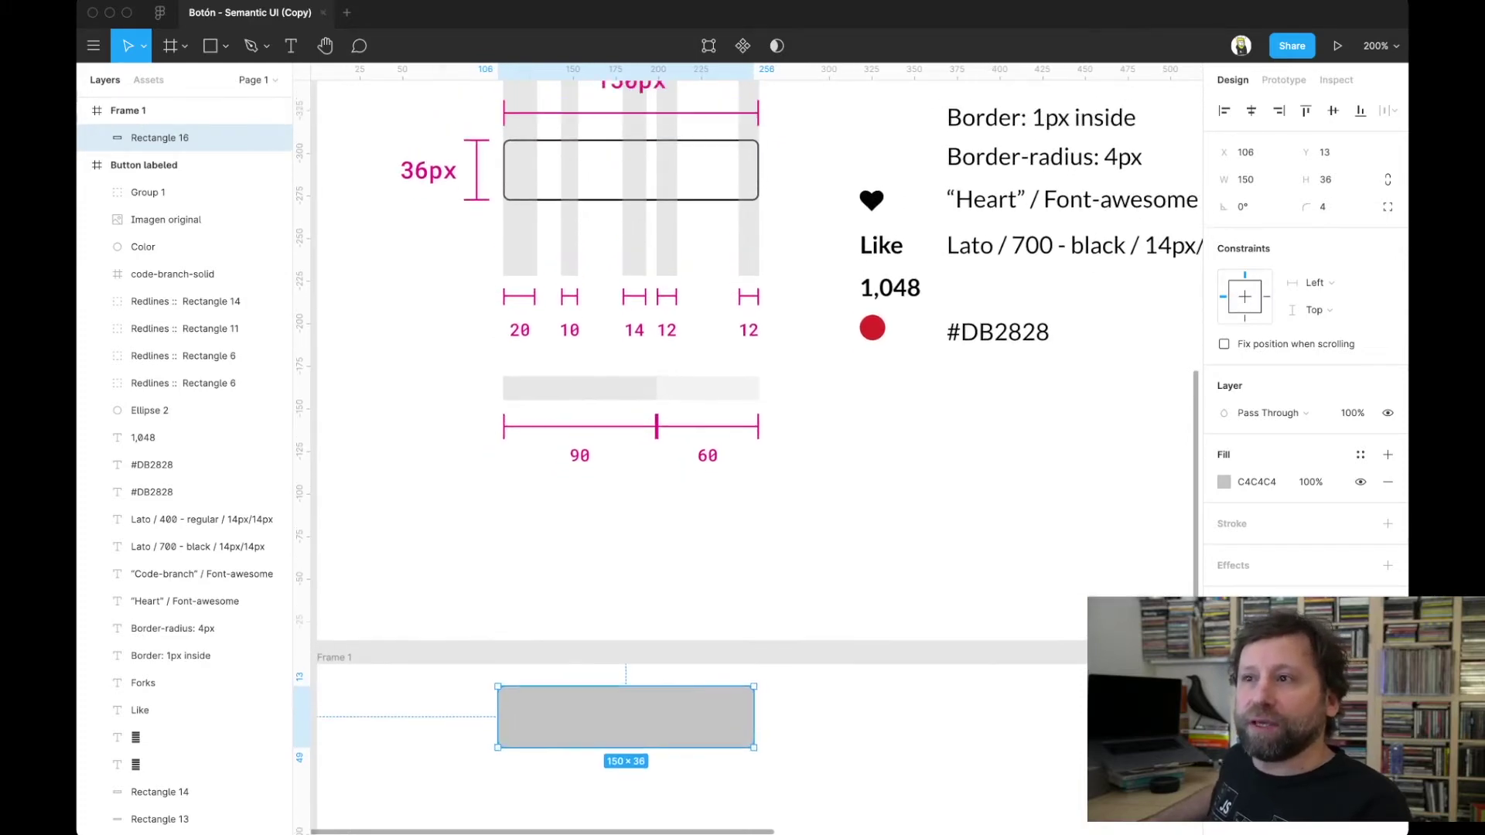
scroll(748, 455, "up", 2)
key("Right")
key("Right")
key("Right")
key("Up")
key("Up")
key("Up")
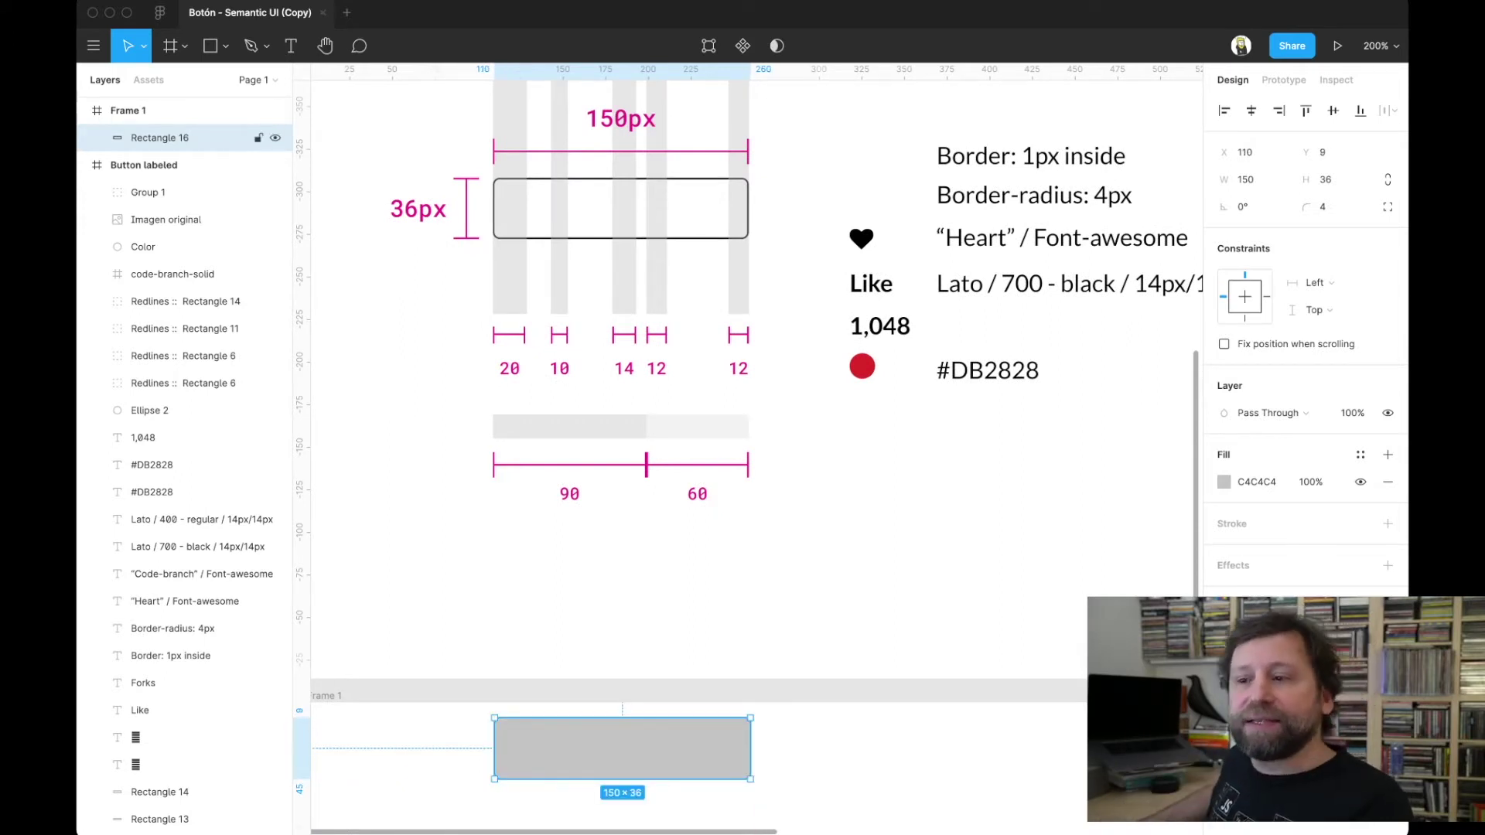
key("Left")
key("Left")
key("Left")
key("Up")
key("Right")
key("Down")
key("Down")
key("Down")
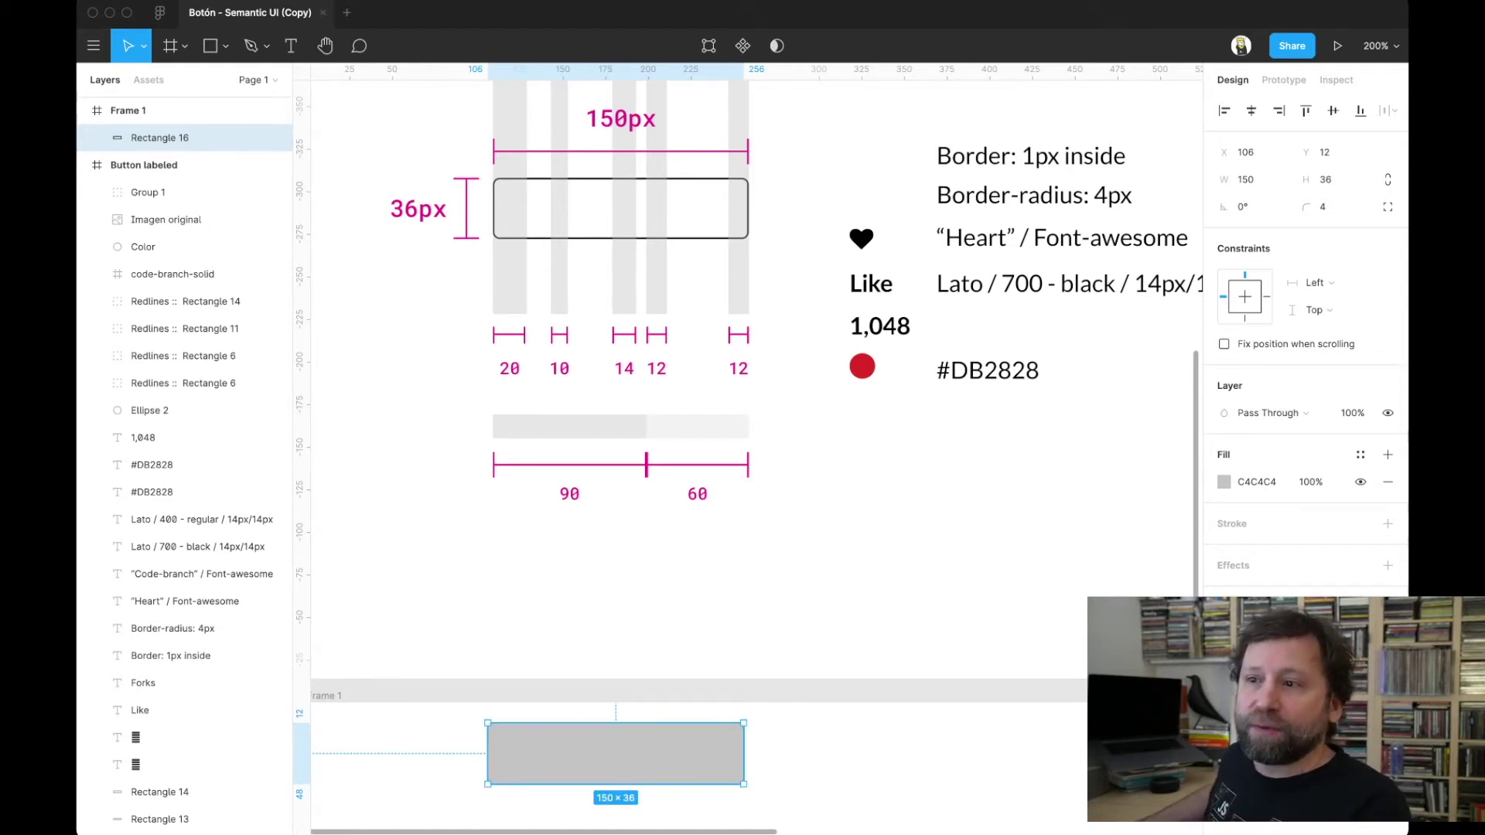
left_click_drag(615, 755, 883, 759)
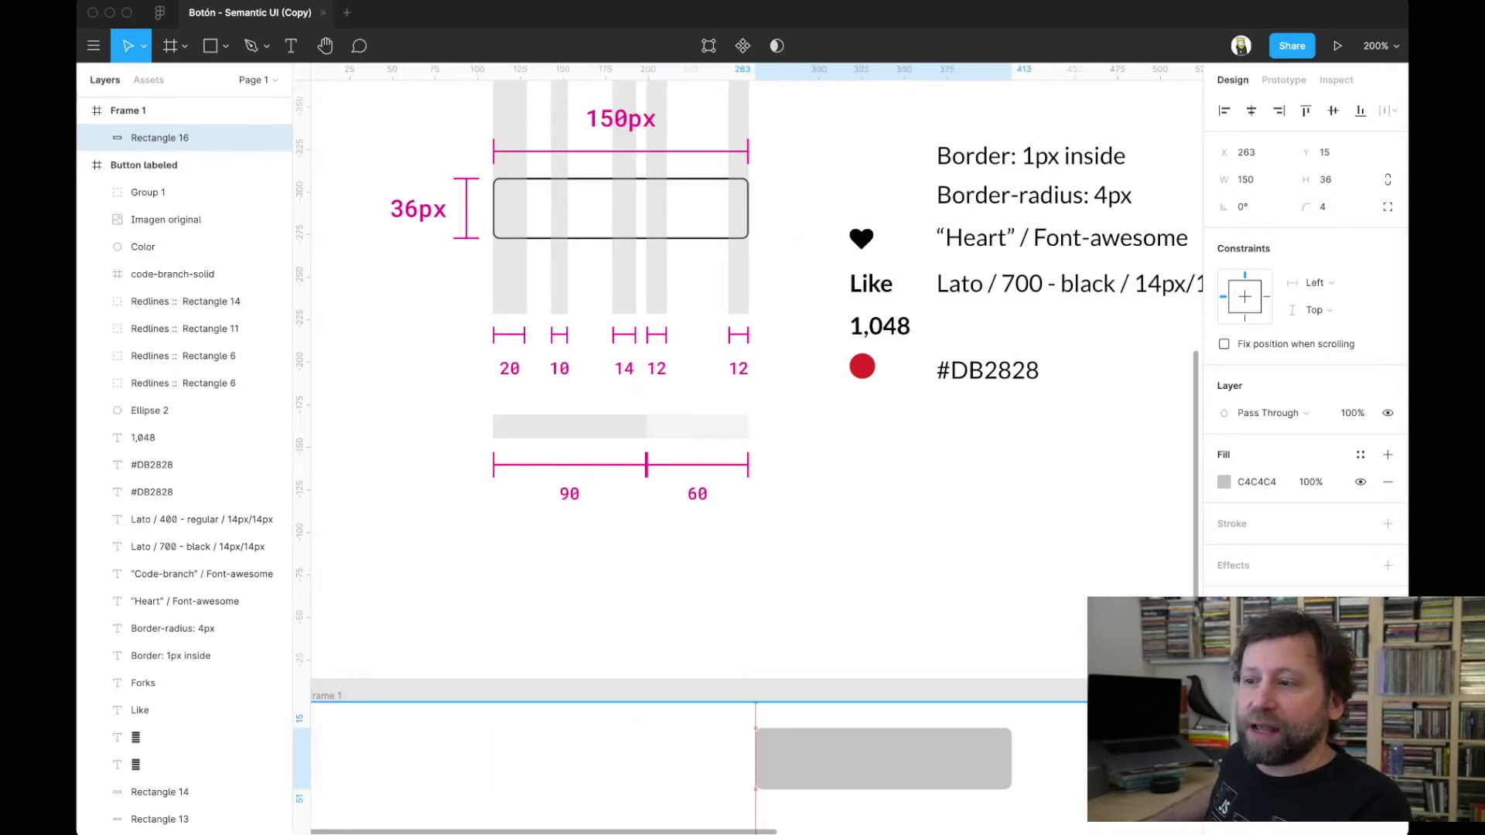
- Replace the grey rectangle with a newly drawn 90×36 rectangle in Frame 1
key("Delete")
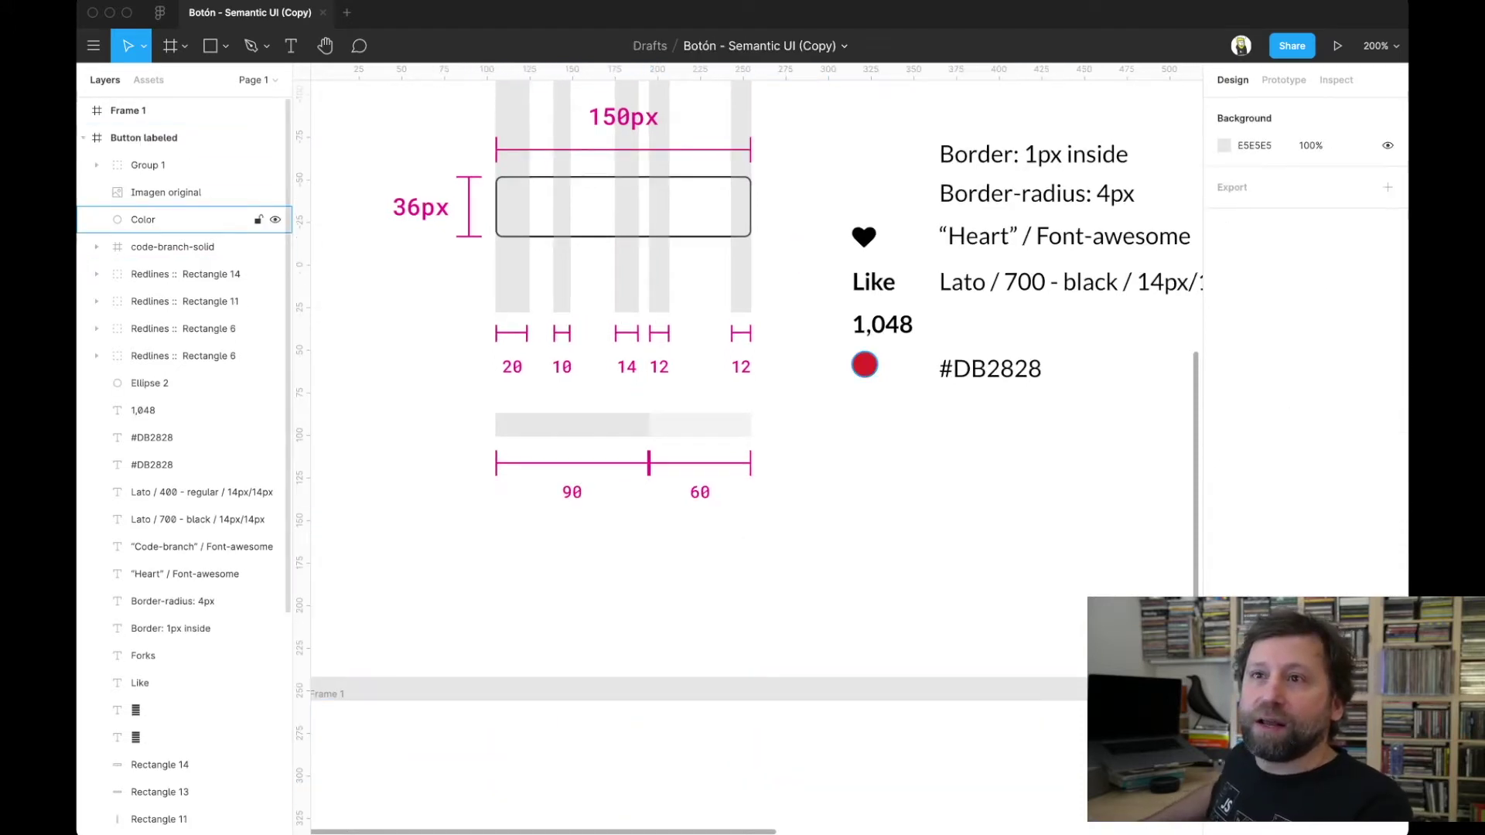
left_click(225, 47)
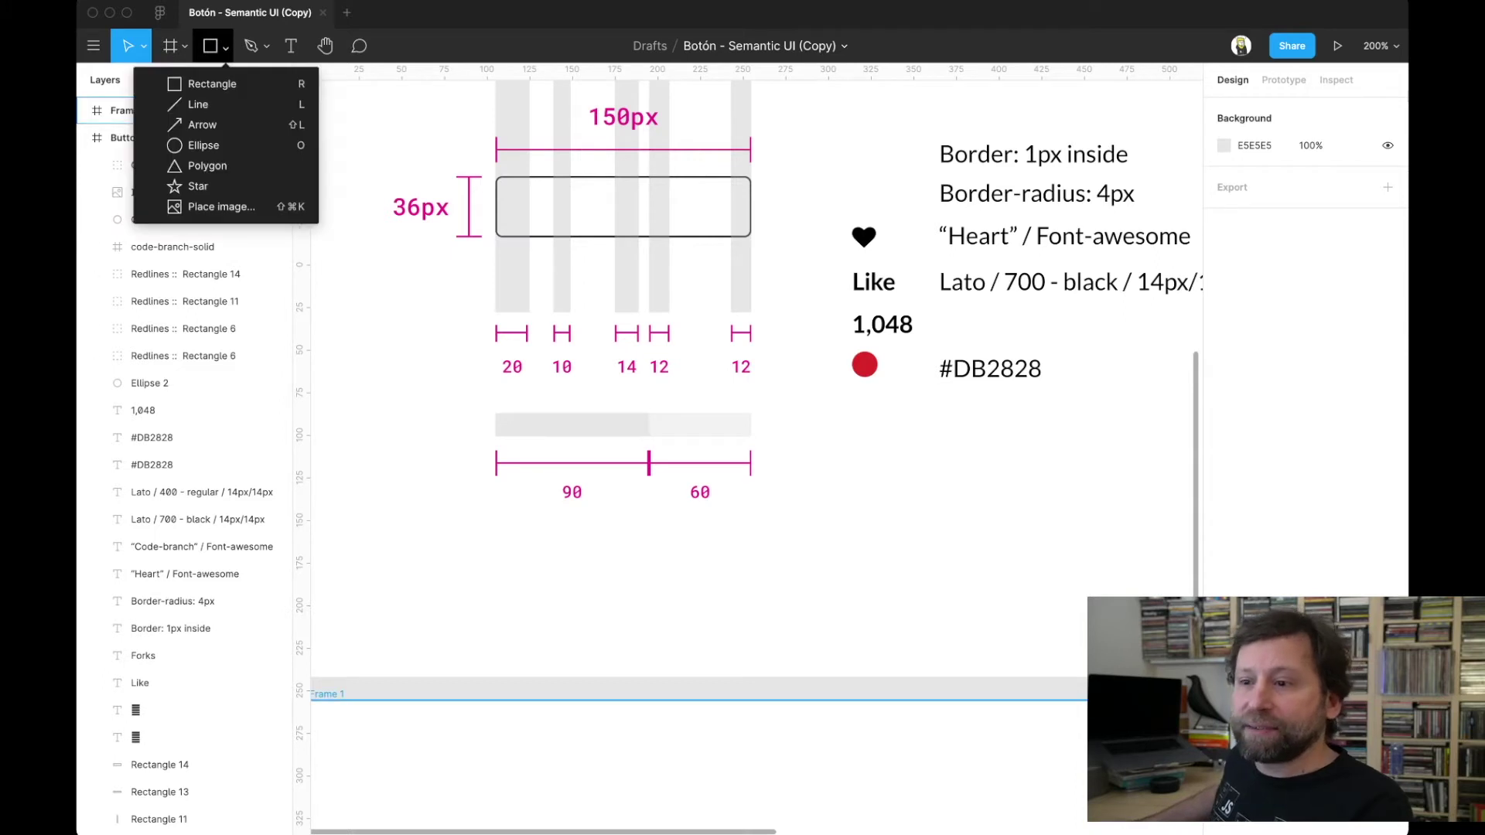
left_click(212, 83)
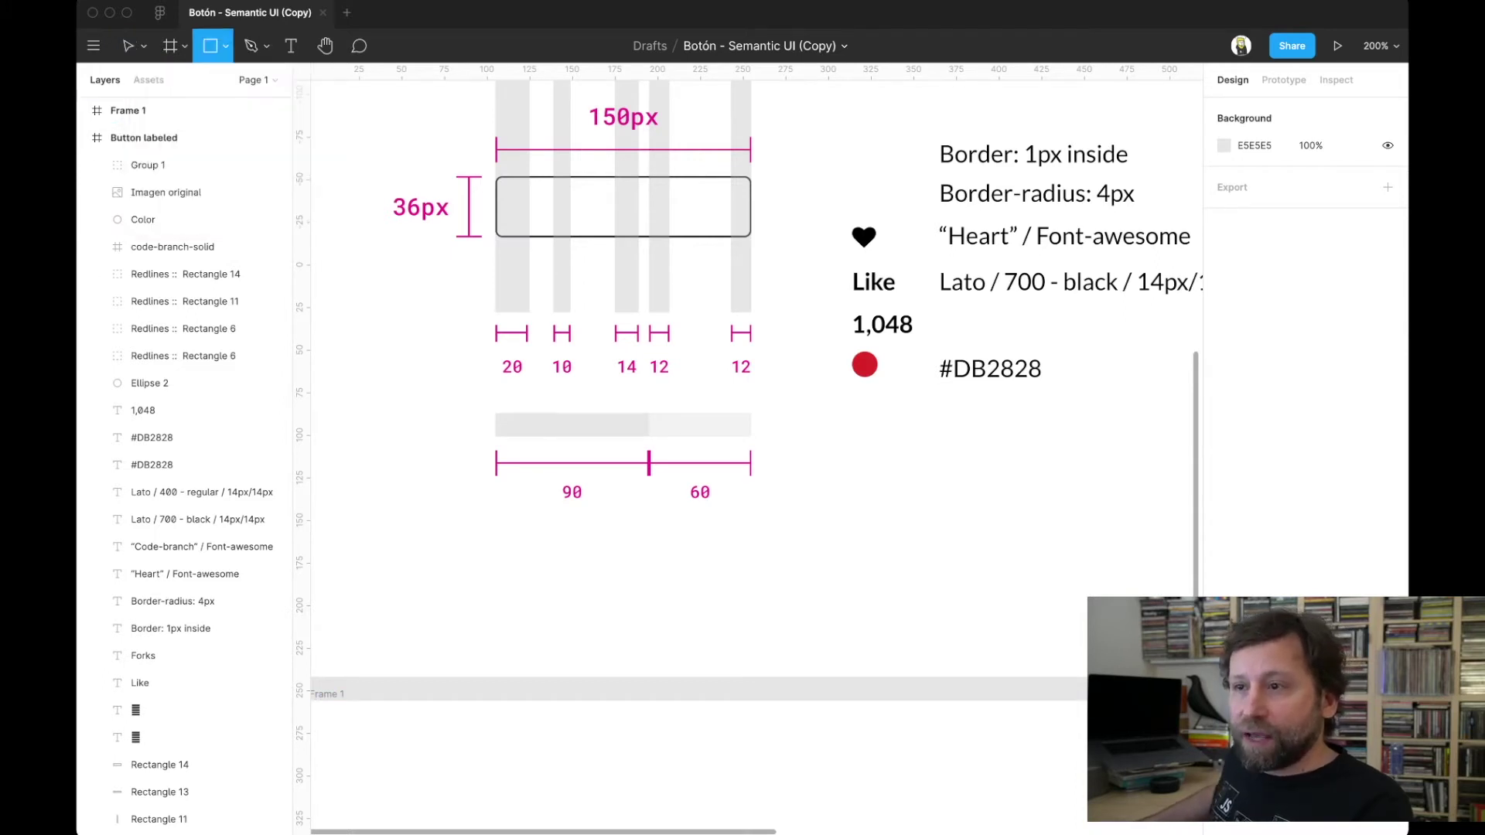
left_click_drag(488, 726, 601, 777)
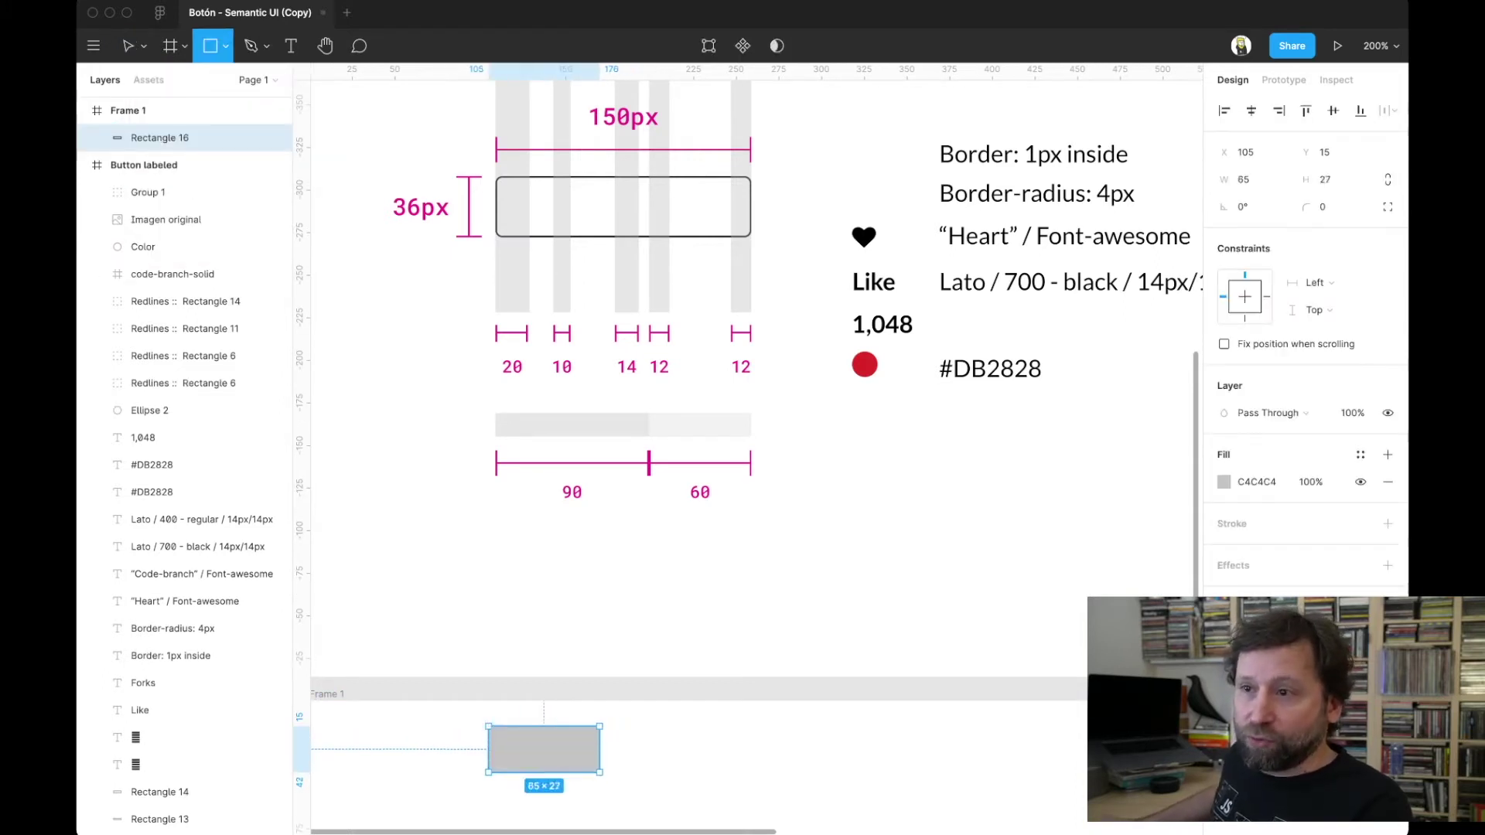
left_click_drag(601, 778, 605, 780)
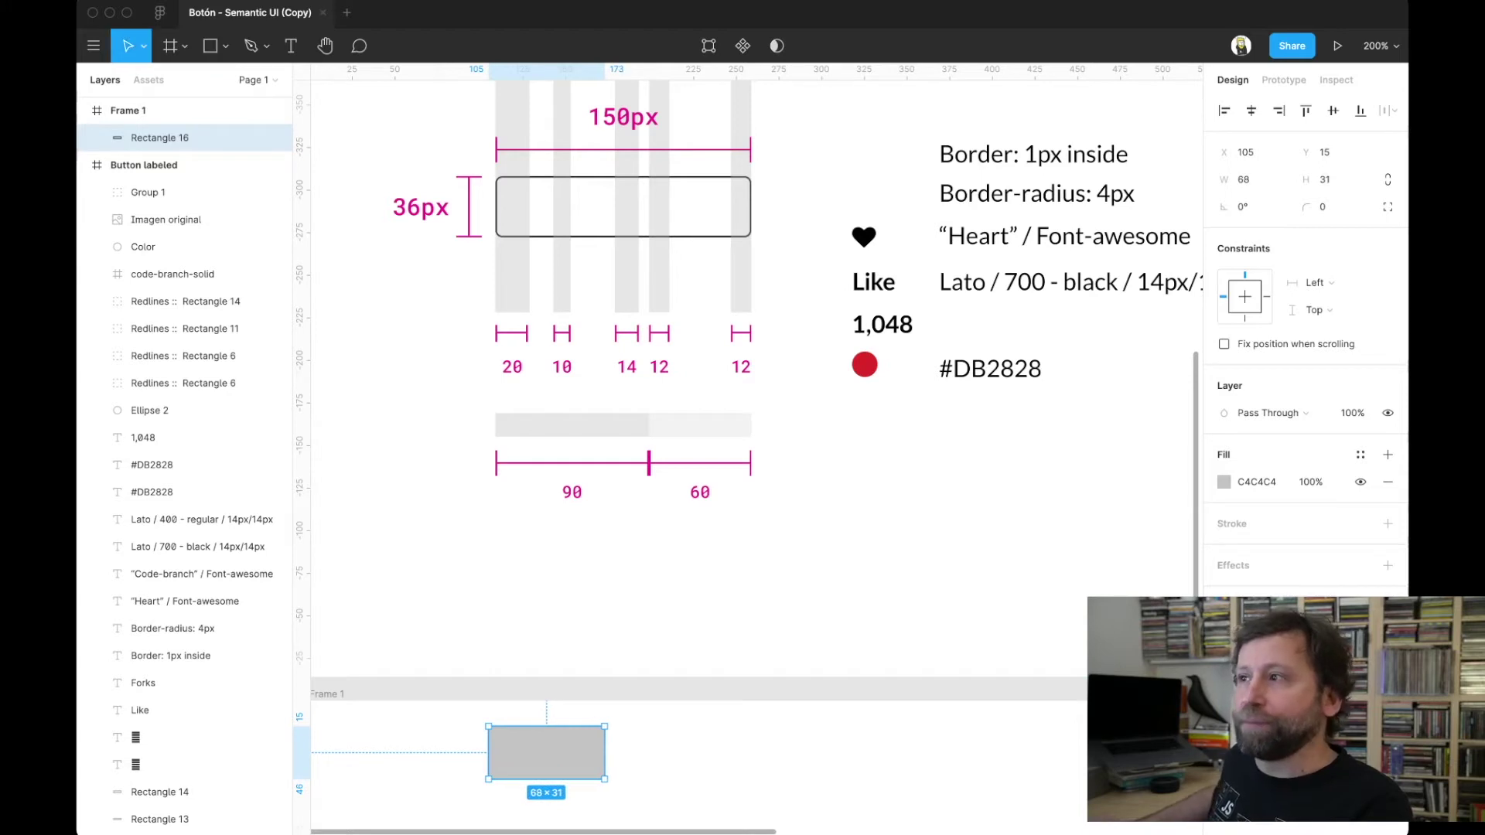
left_click(1247, 179)
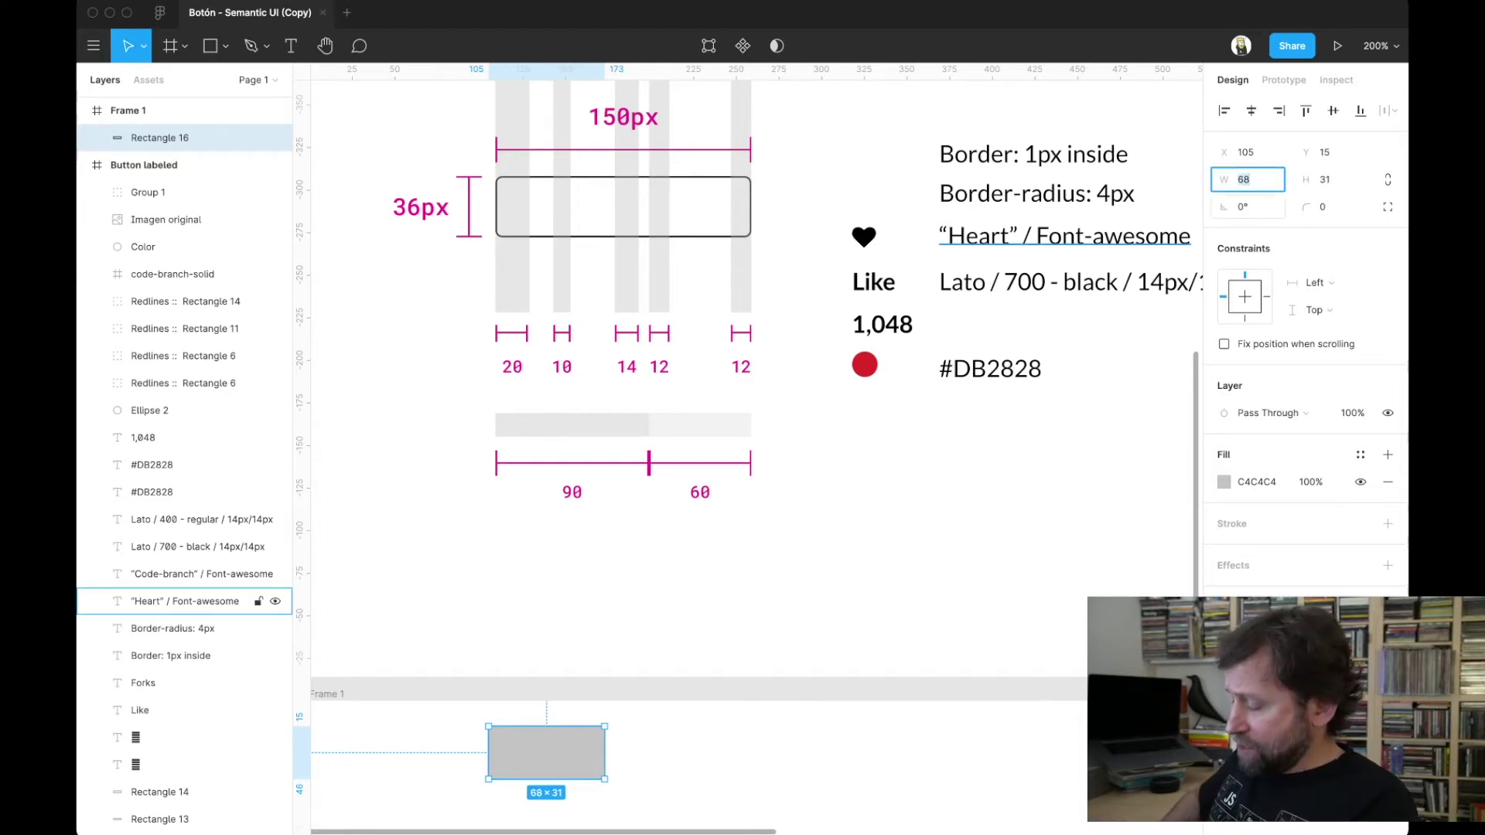
type("90")
key("Tab")
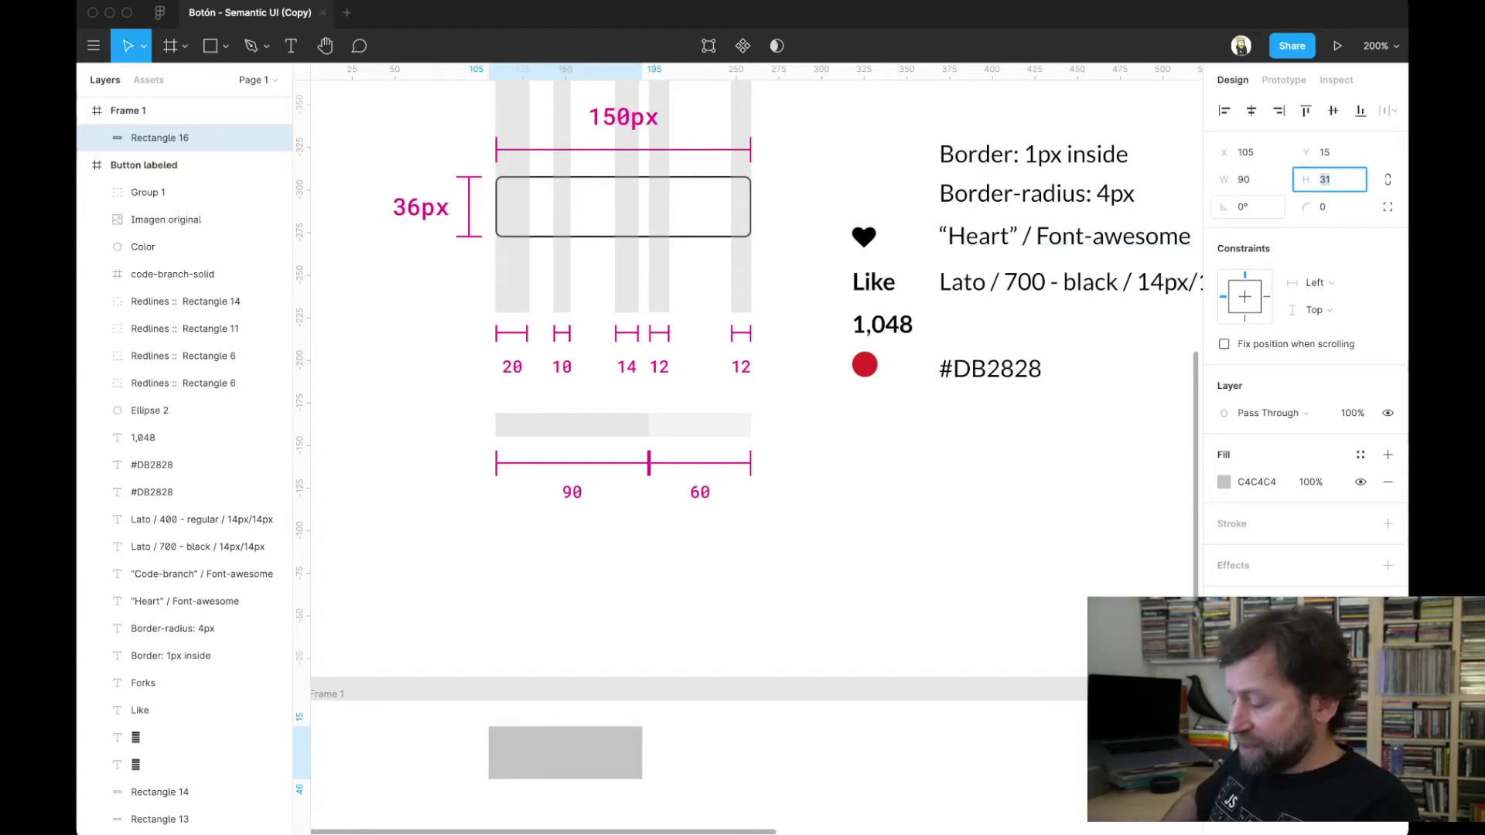
type("36")
key("Return")
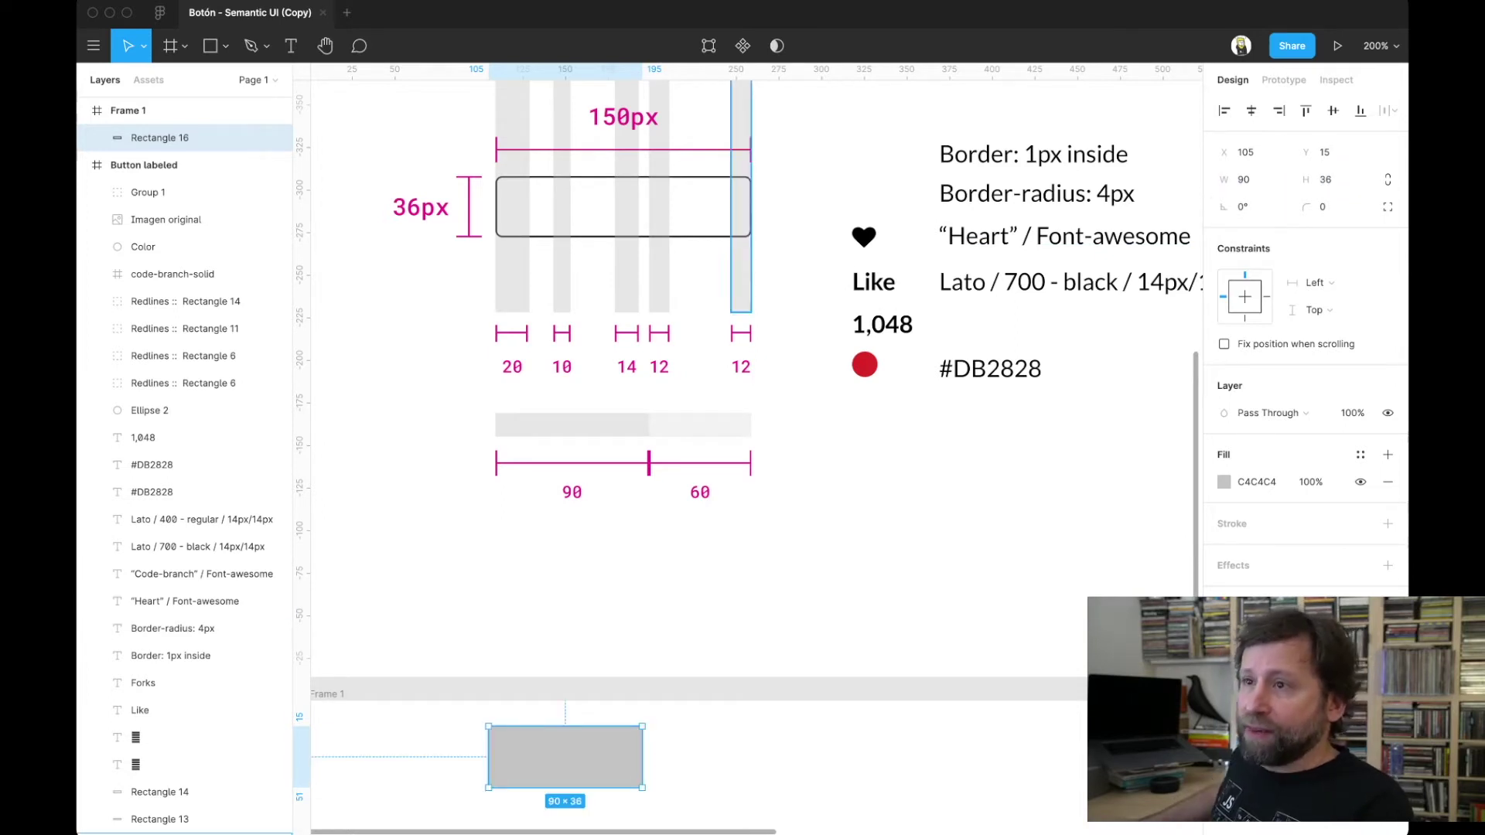
- Duplicate the 90×36 rectangle with Ctrl+D
scroll(758, 434, "down", 1)
scroll(758, 434, "up", 5)
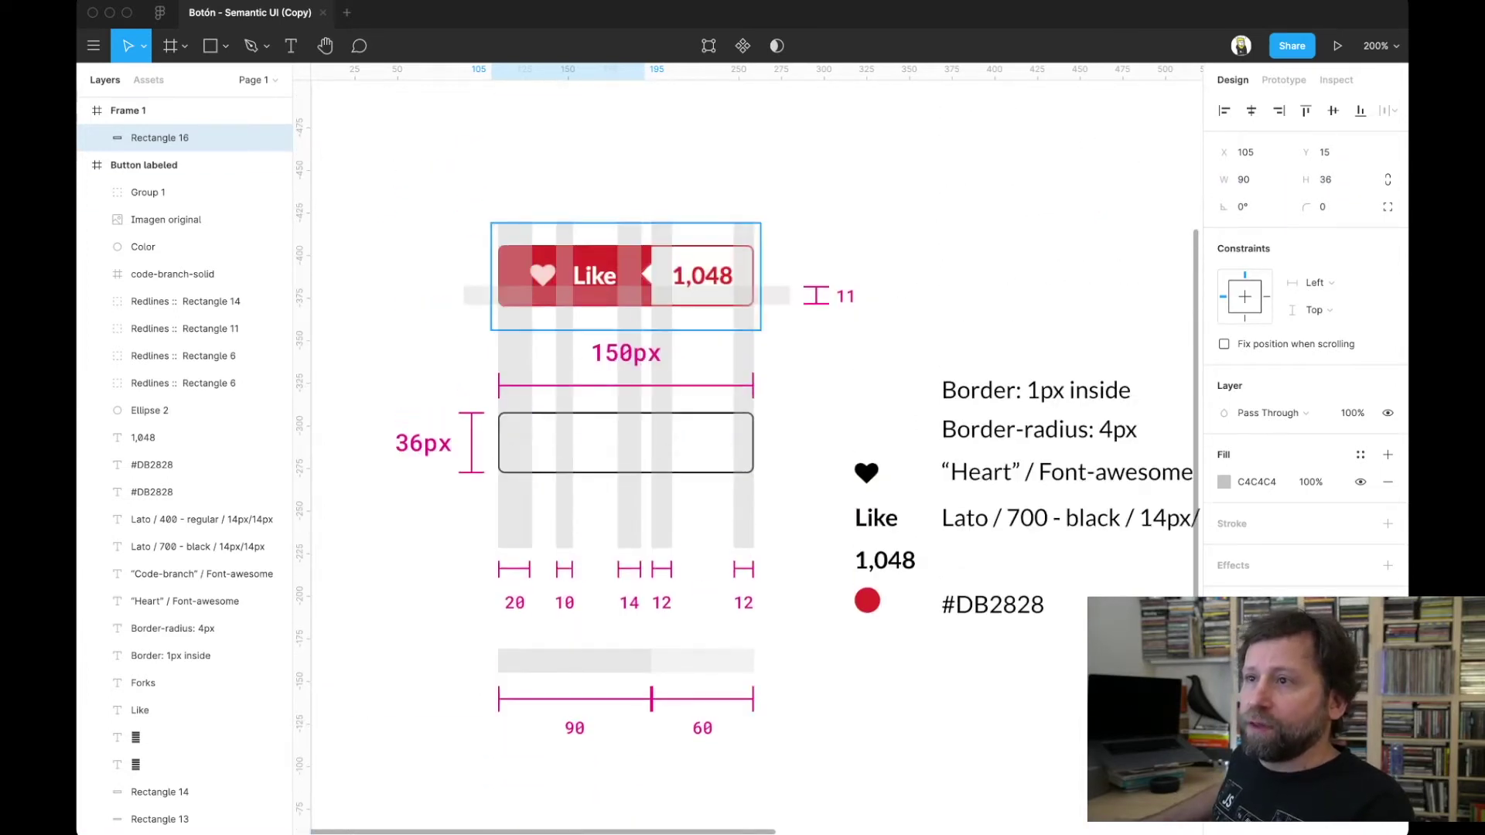
scroll(758, 434, "down", 1)
scroll(759, 433, "down", 2)
scroll(758, 433, "down", 2)
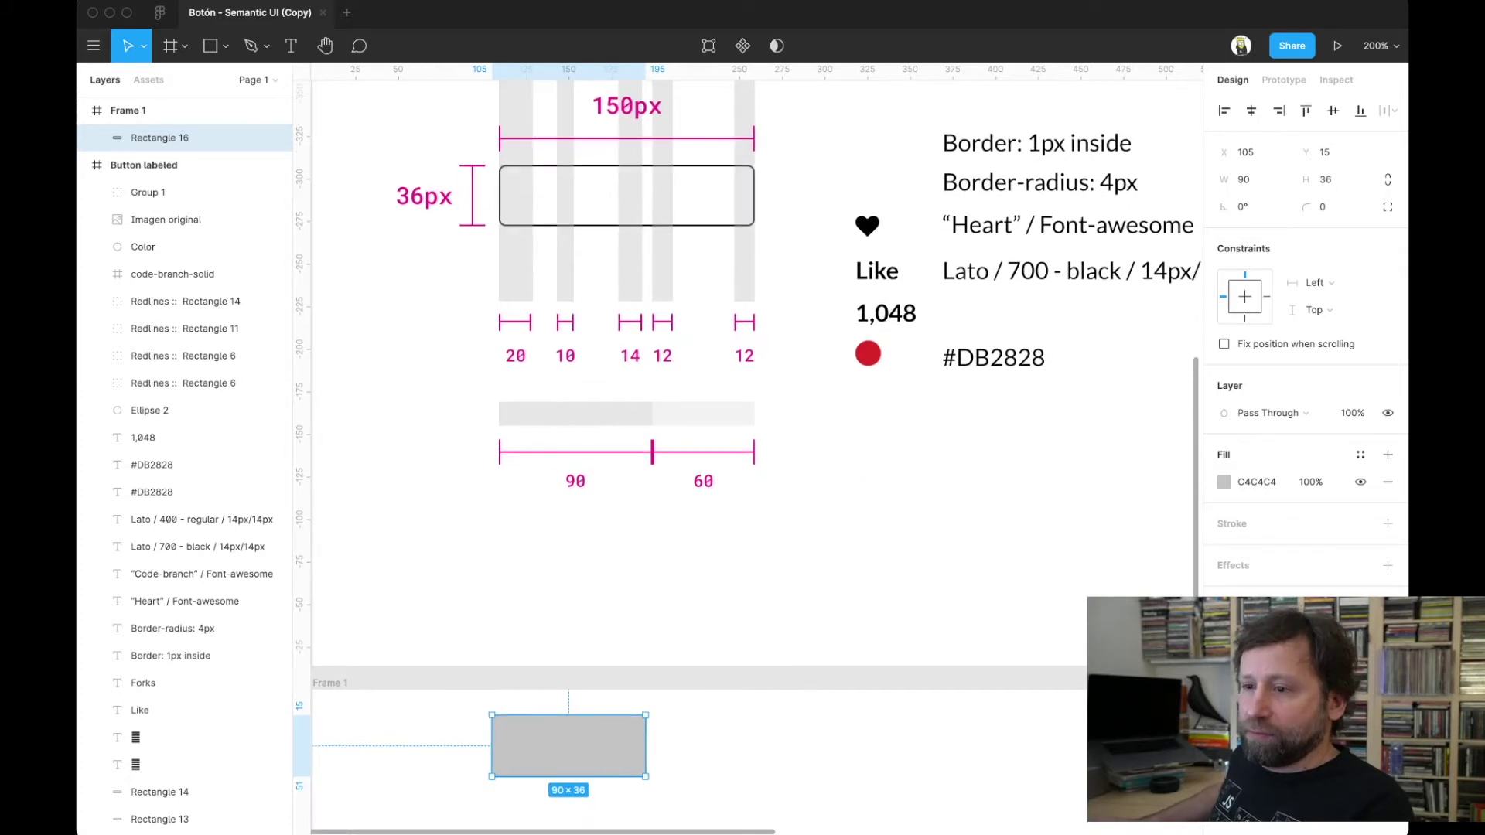
key("ctrl+d")
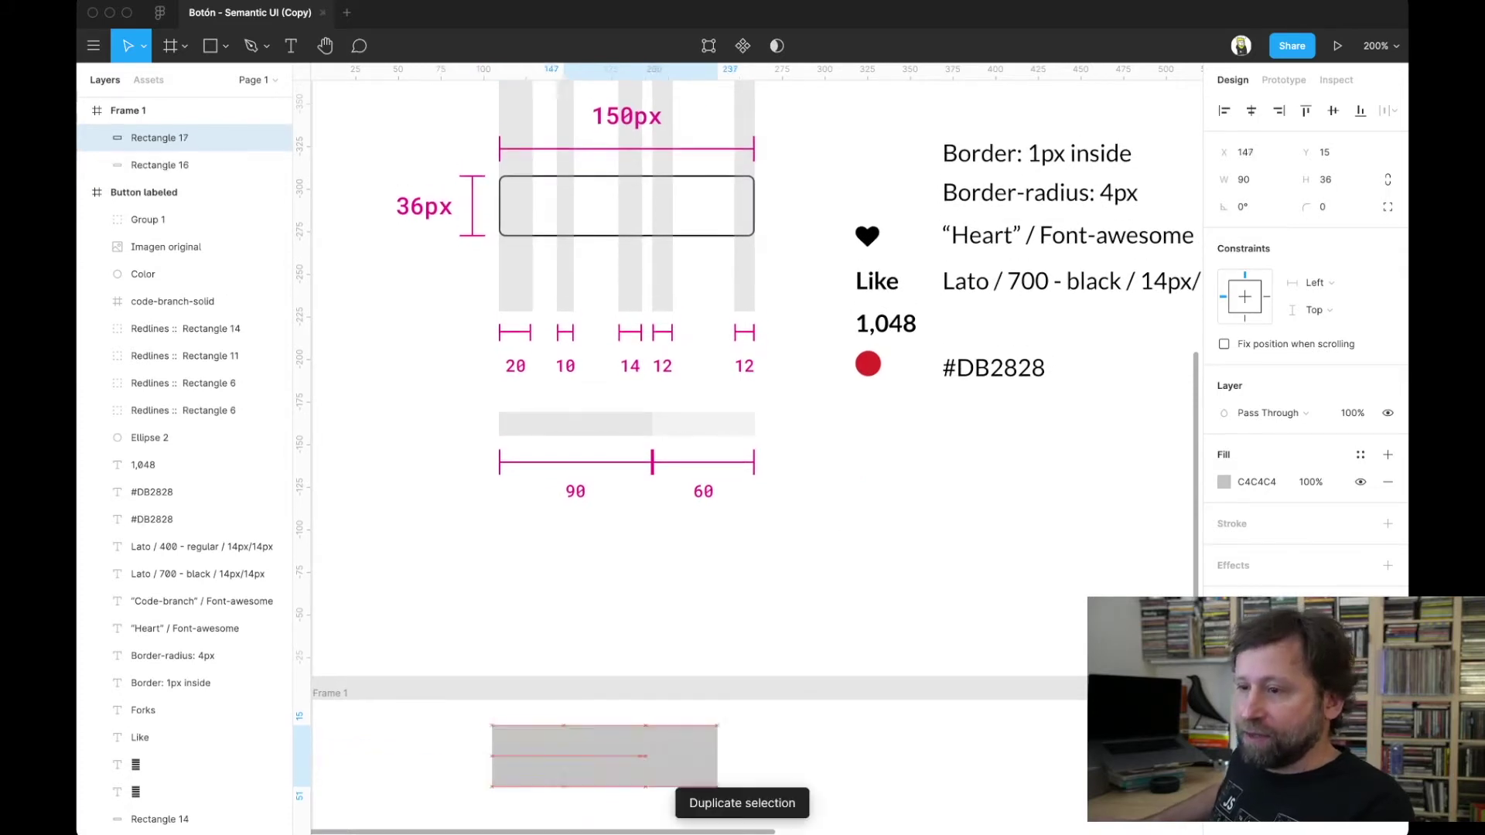
- Move the duplicate to X 222 beside the original and resize it to 60×36
left_click_drag(569, 756, 769, 756)
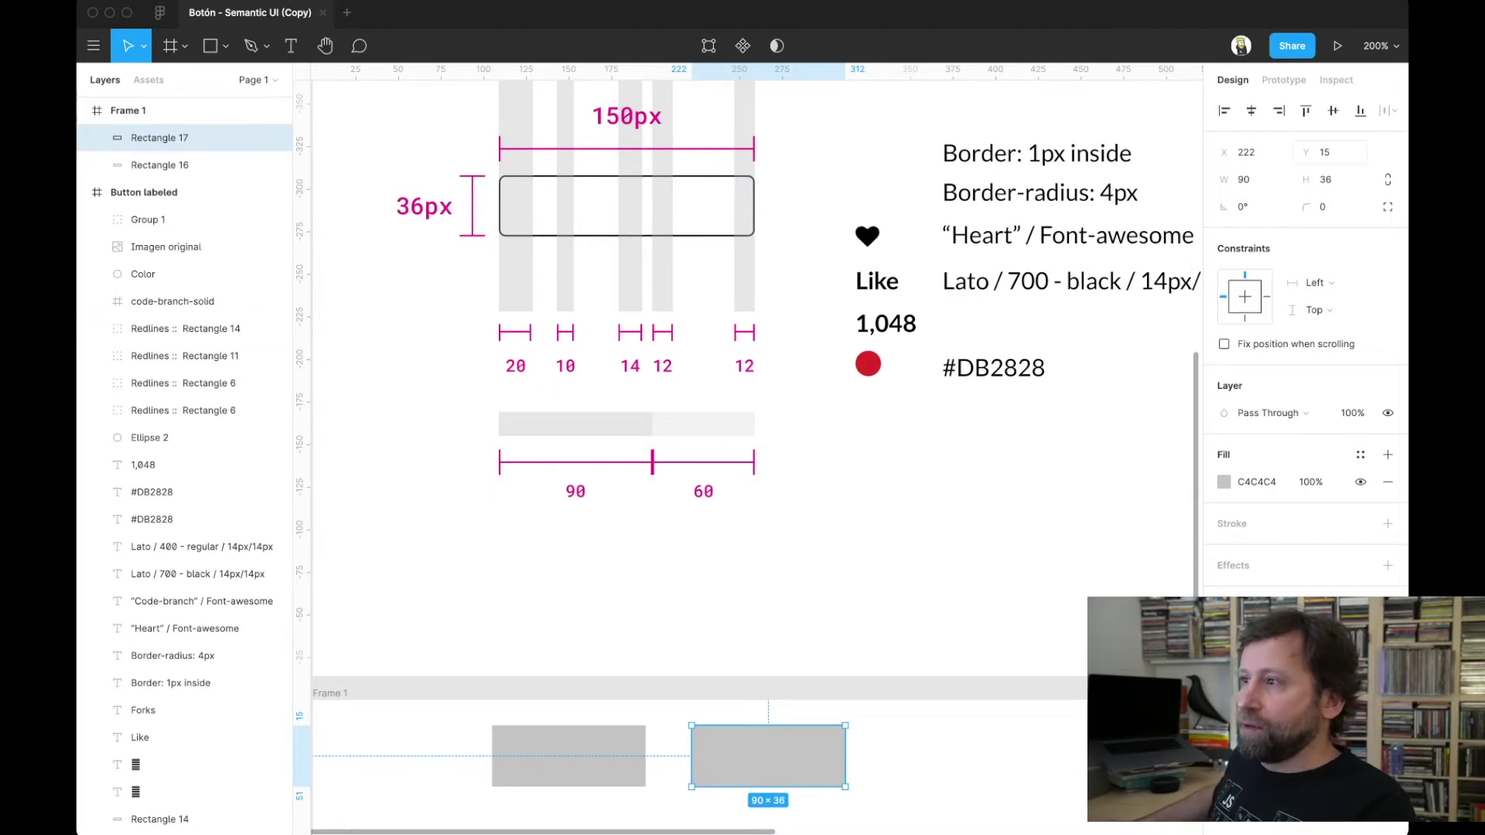
left_click(1245, 179)
type("60")
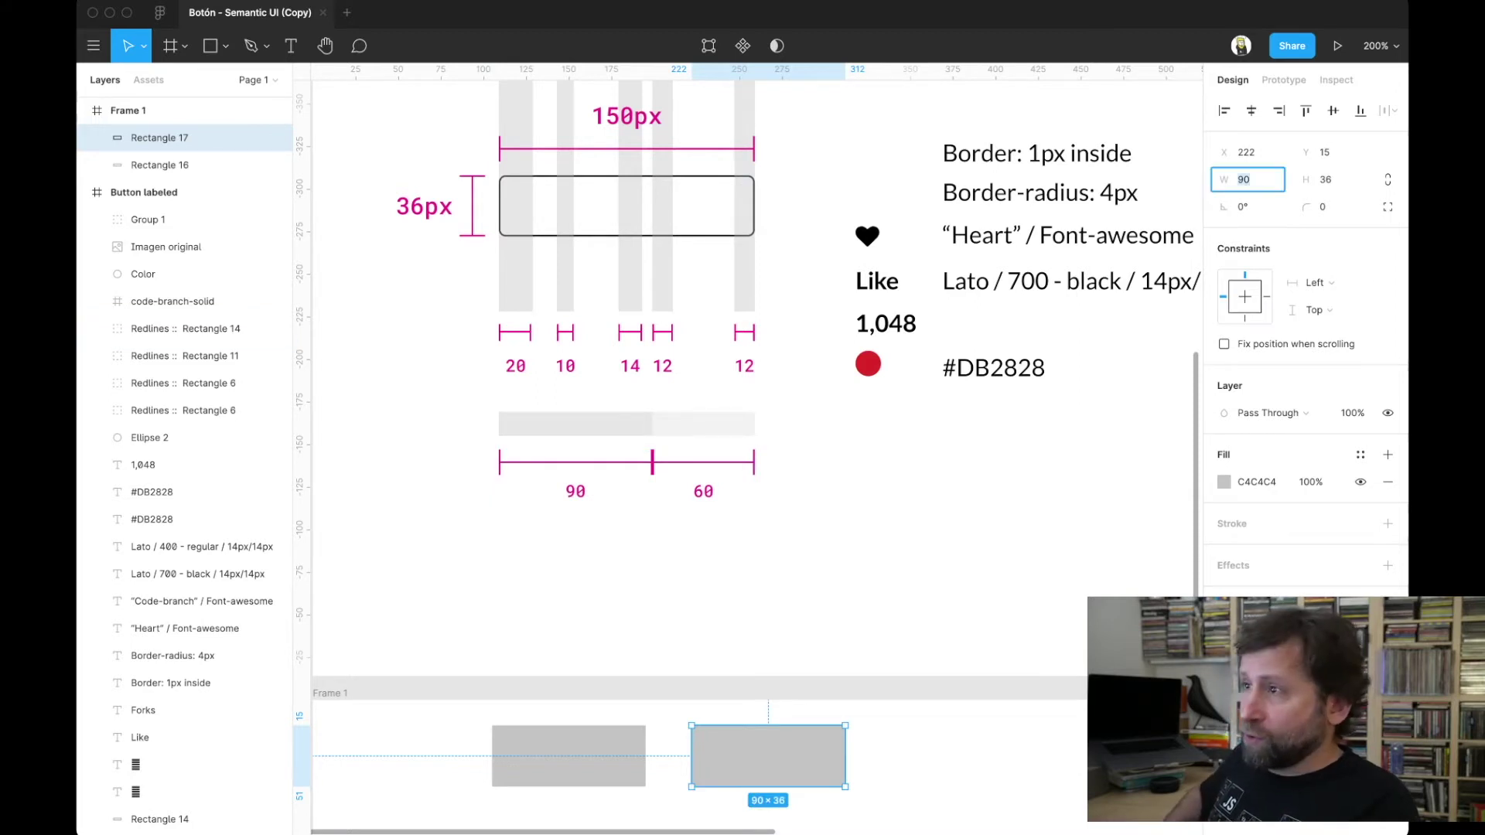
key("Return")
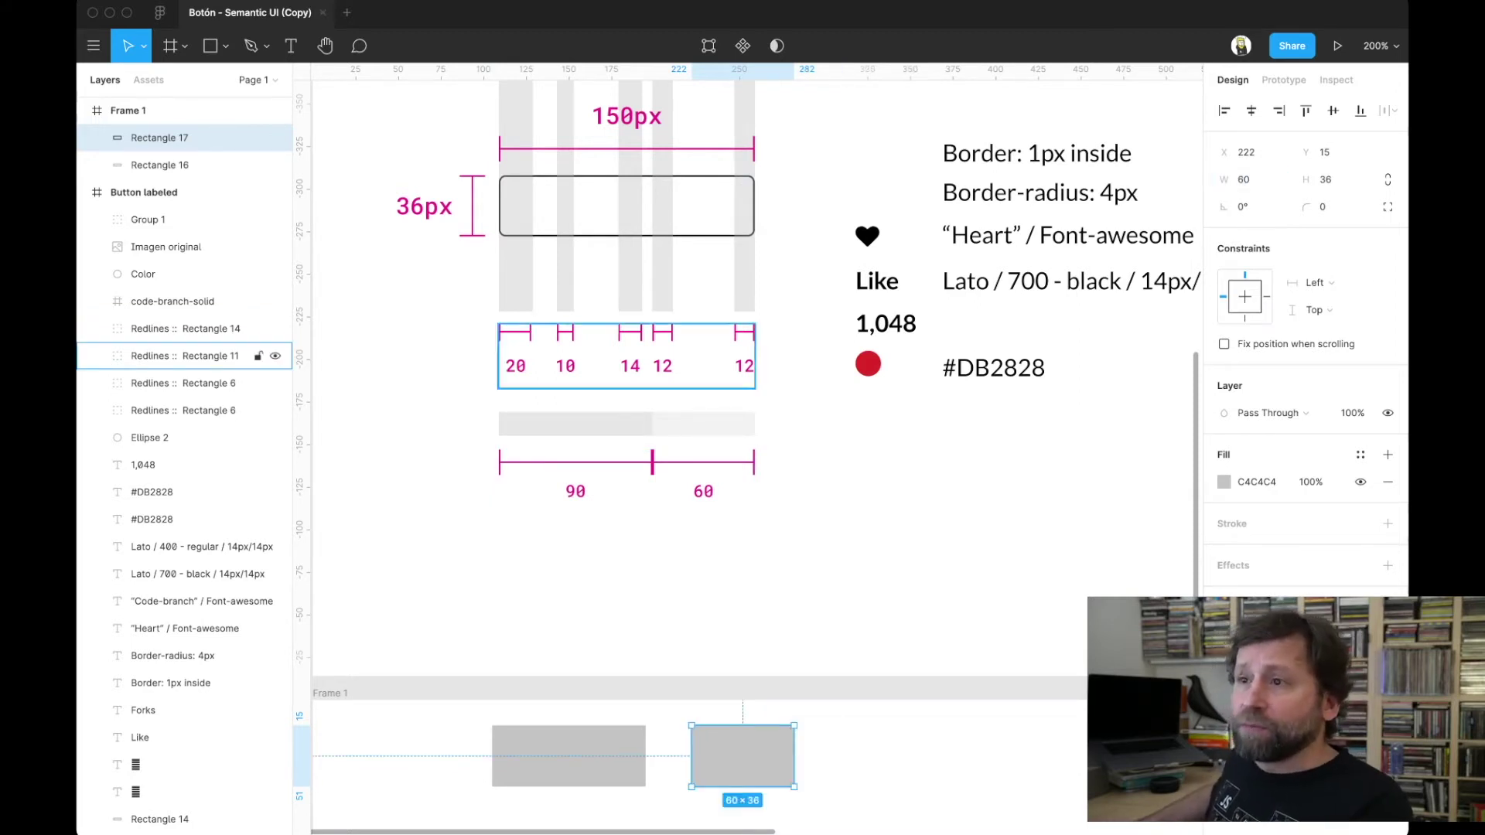
scroll(626, 386, "up", 5)
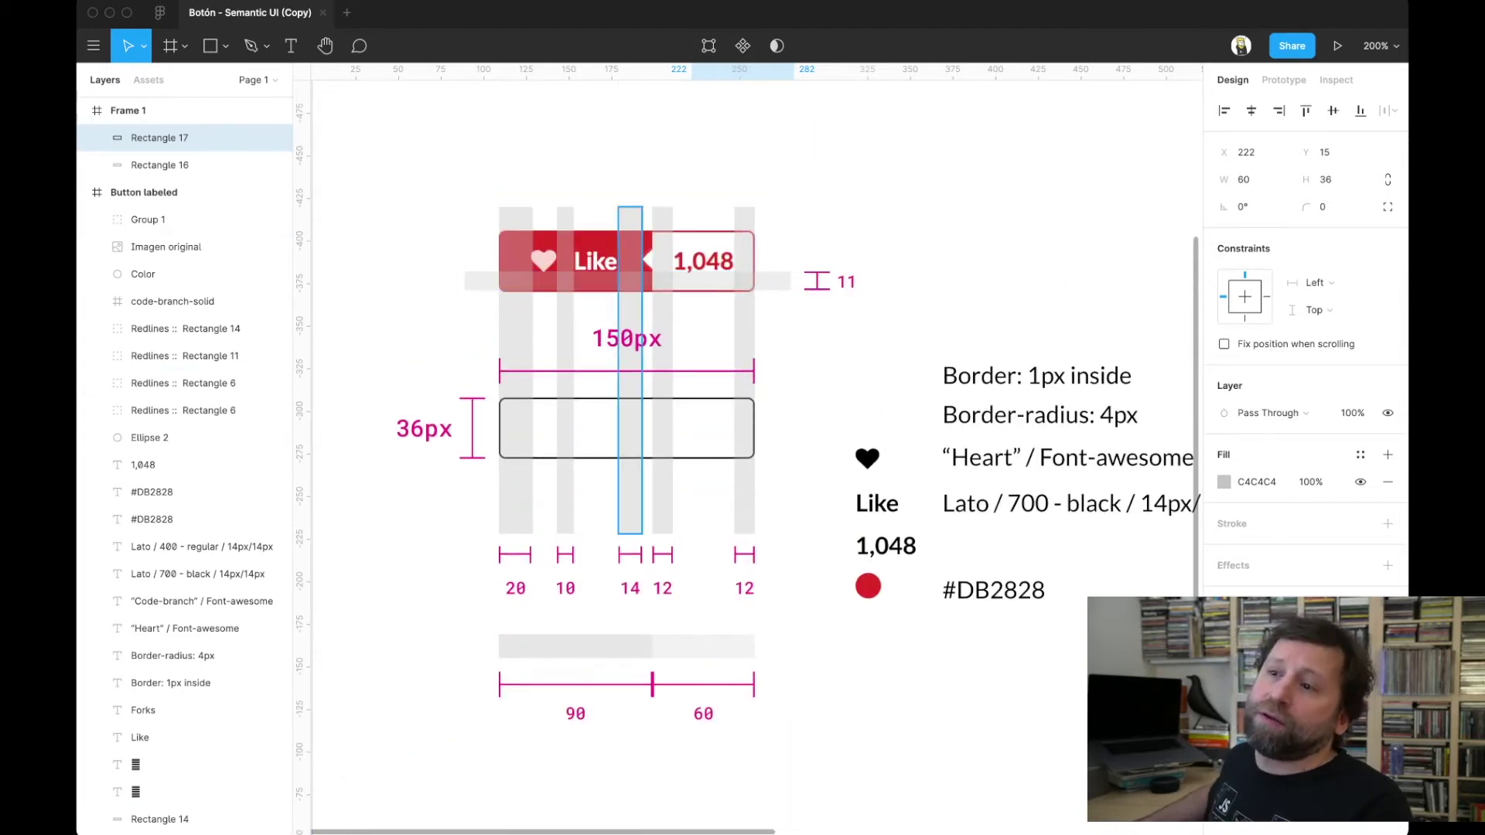
scroll(630, 386, "down", 1)
scroll(696, 387, "down", 4)
scroll(696, 387, "down", 2)
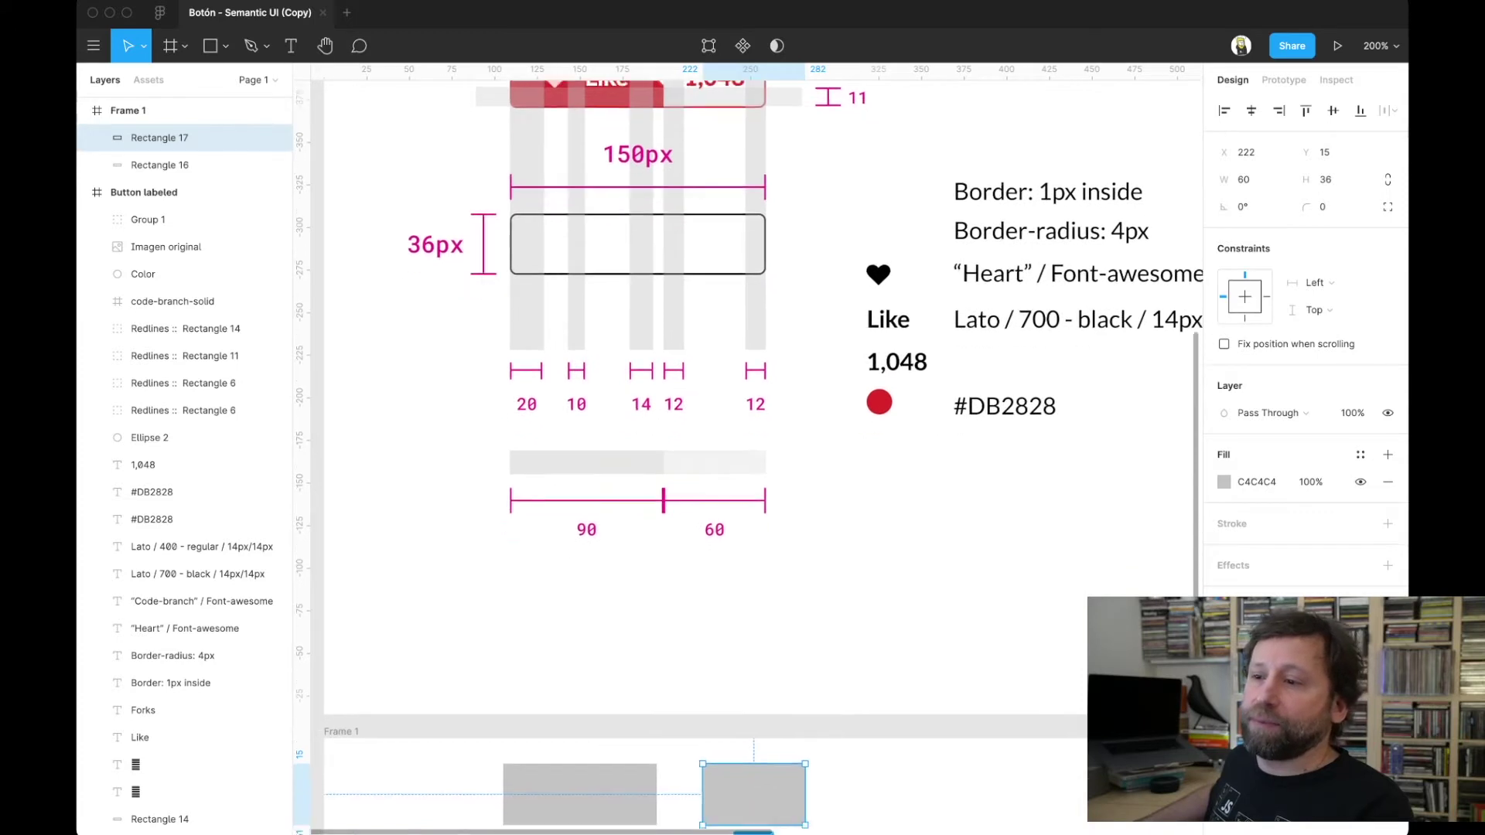
scroll(696, 387, "up", 2)
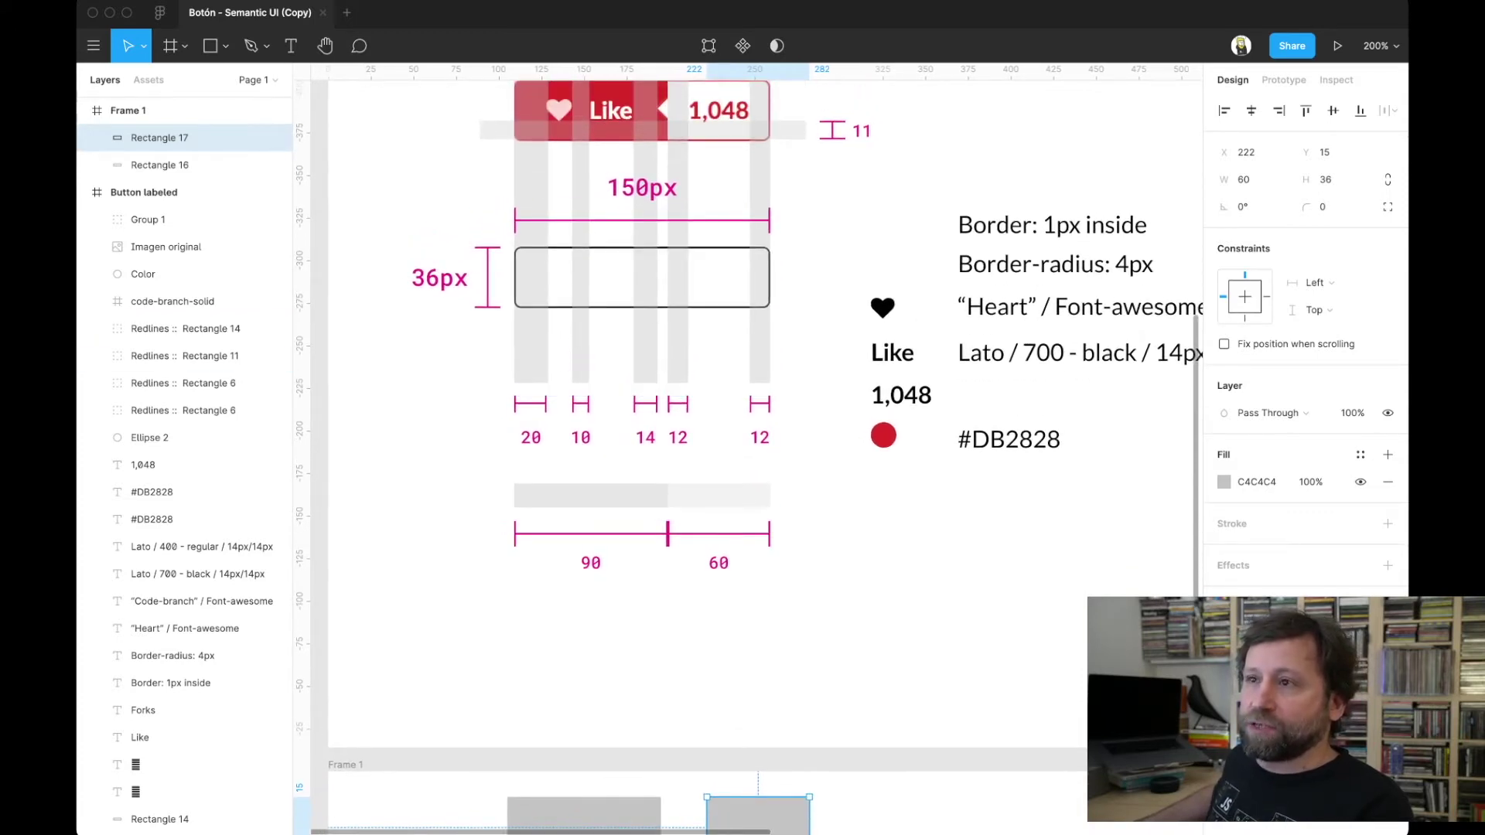
scroll(696, 387, "up", 1)
scroll(697, 387, "down", 3)
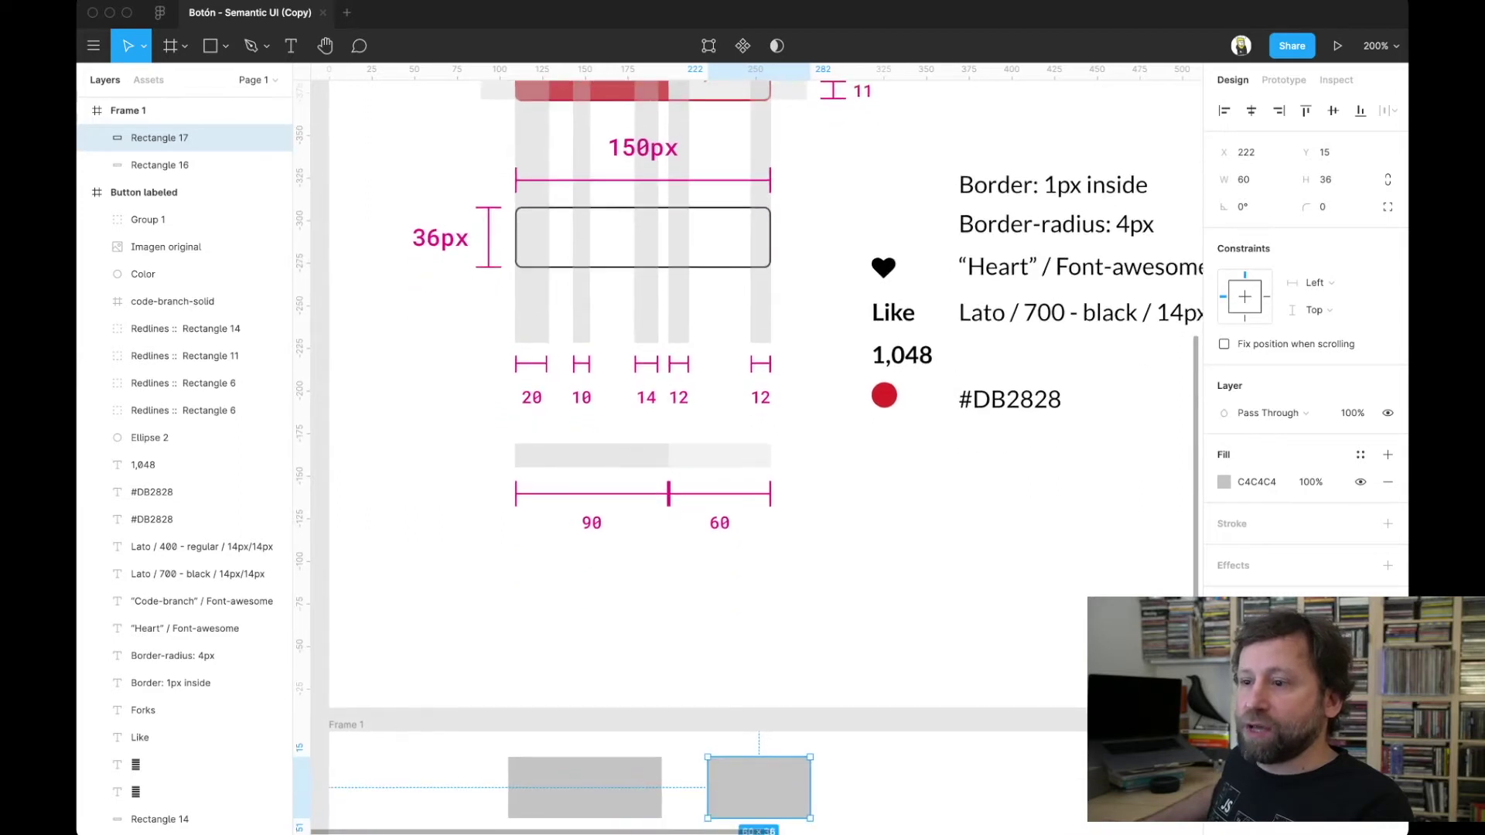
scroll(748, 457, "down", 1)
scroll(747, 456, "up", 1)
scroll(748, 456, "left", 1)
scroll(747, 457, "up", 1)
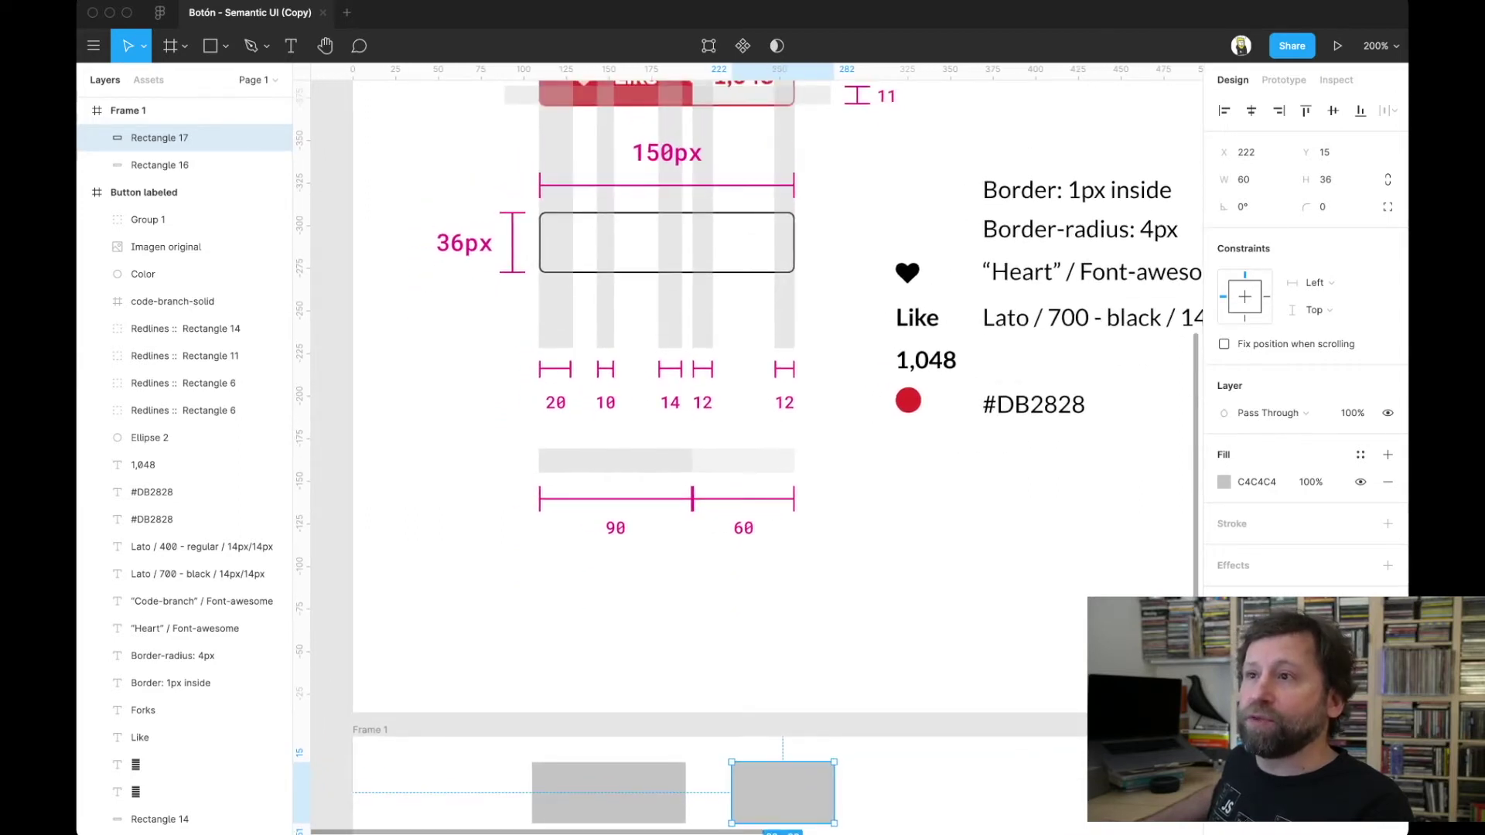
scroll(748, 457, "left", 1)
scroll(747, 456, "up", 1)
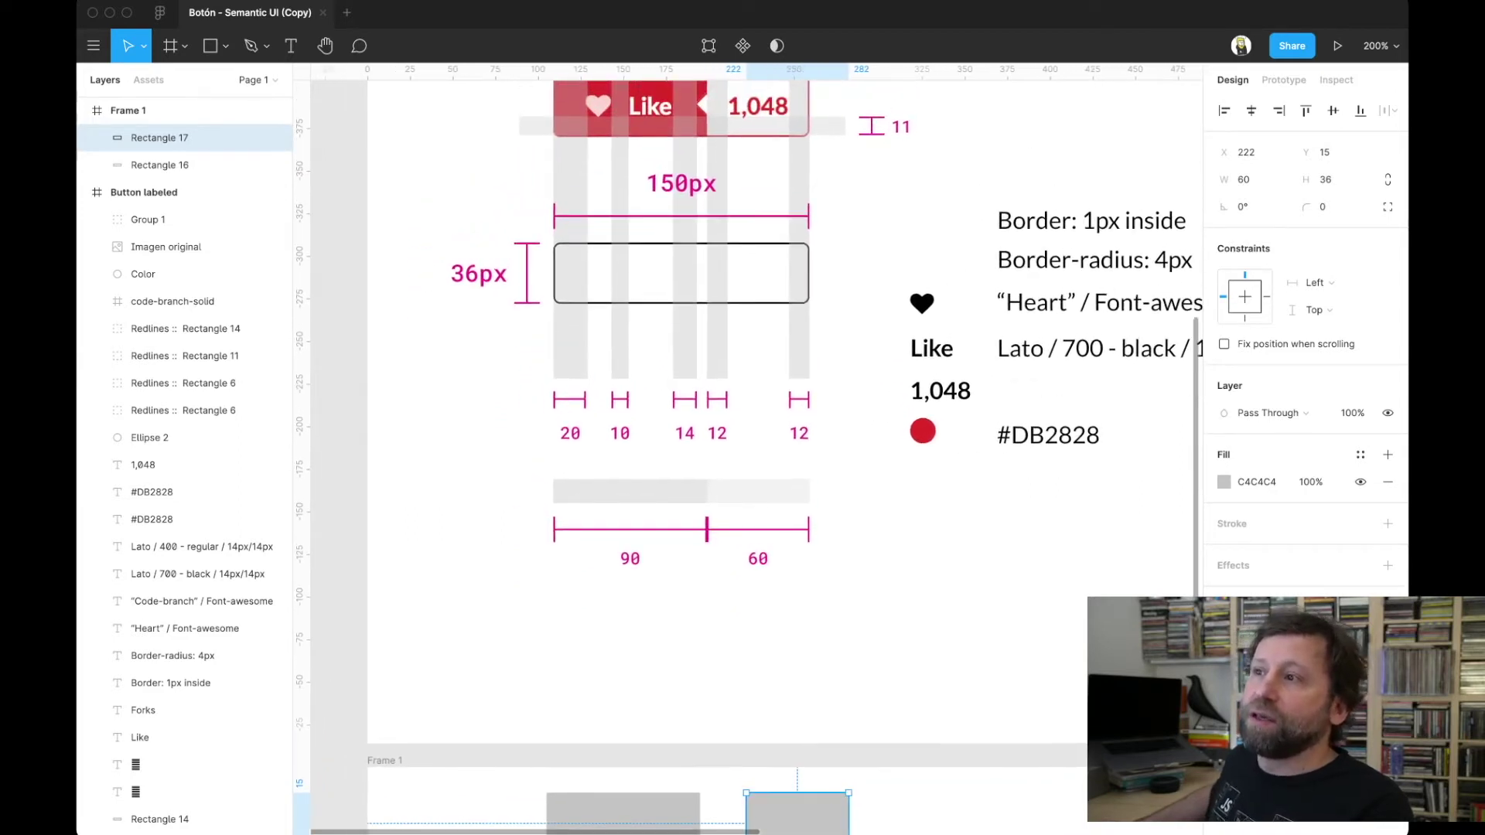
scroll(748, 457, "up", 1)
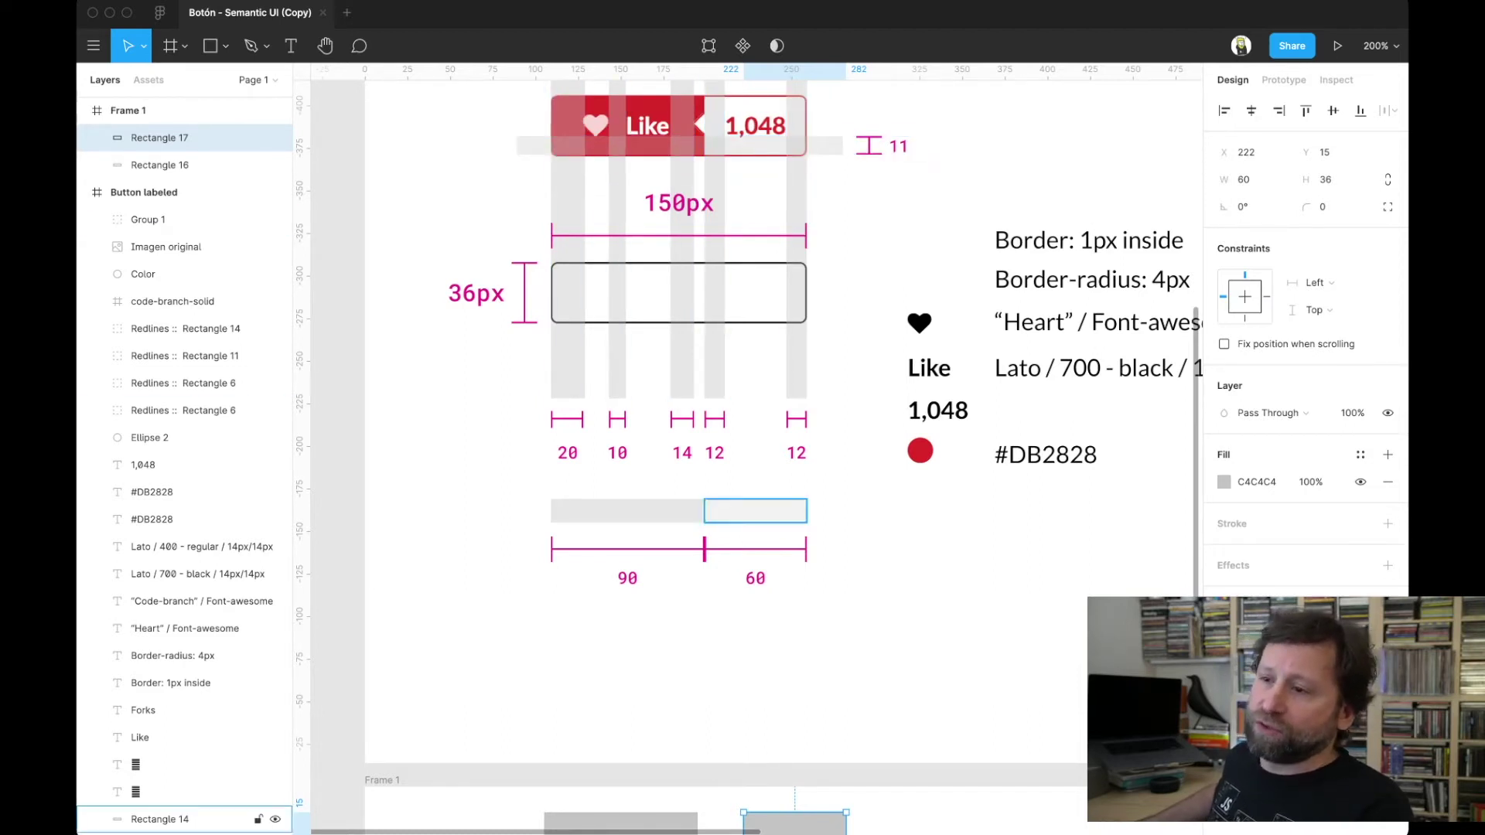
scroll(679, 464, "down", 2)
scroll(680, 464, "down", 1)
scroll(620, 696, "down", 1)
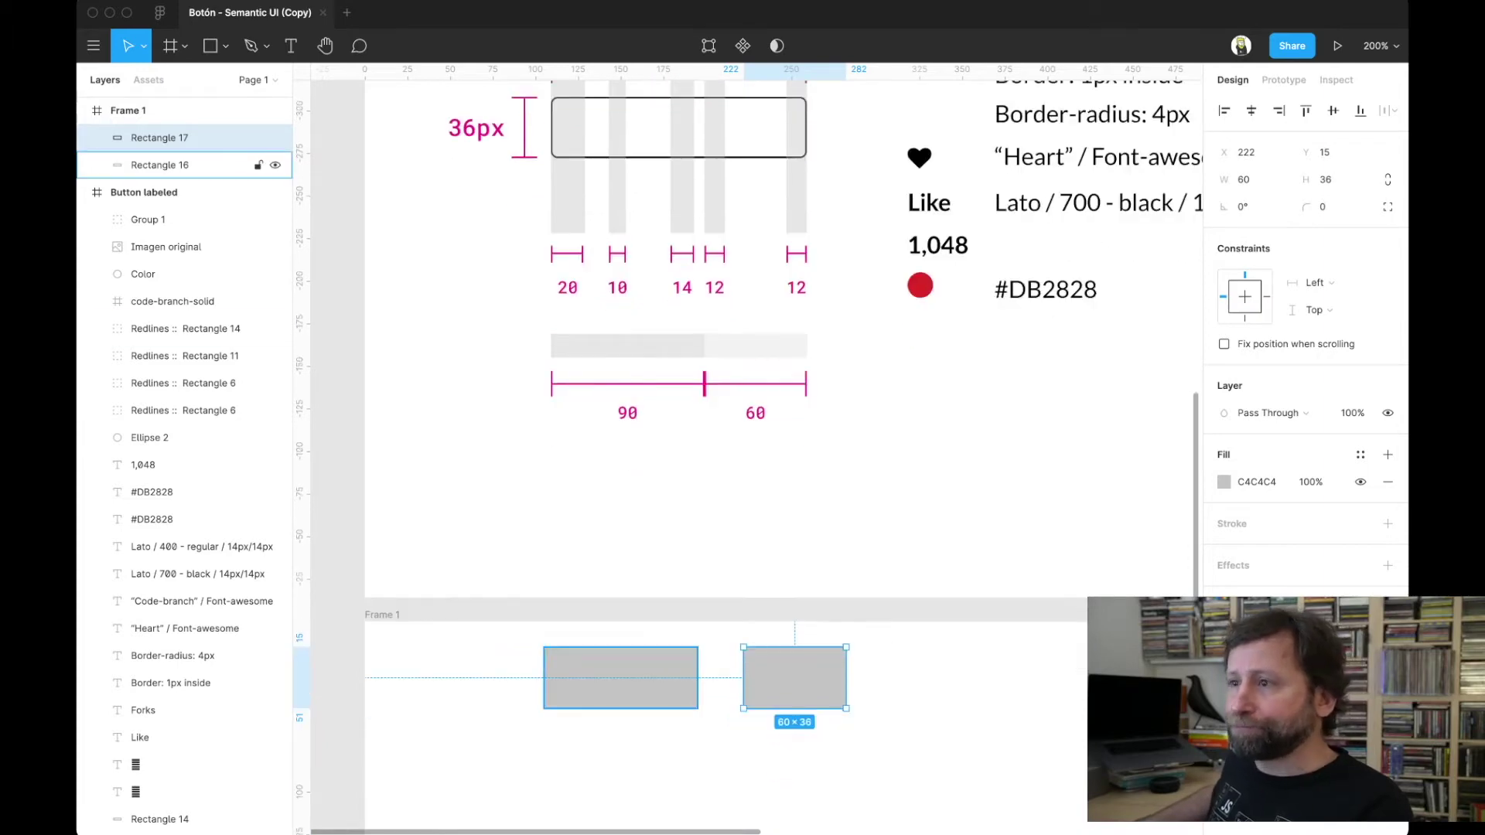
- Fill the 90×36 rectangle red #DB2828 by sampling the reference colour dot
left_click(621, 677)
left_click(155, 273)
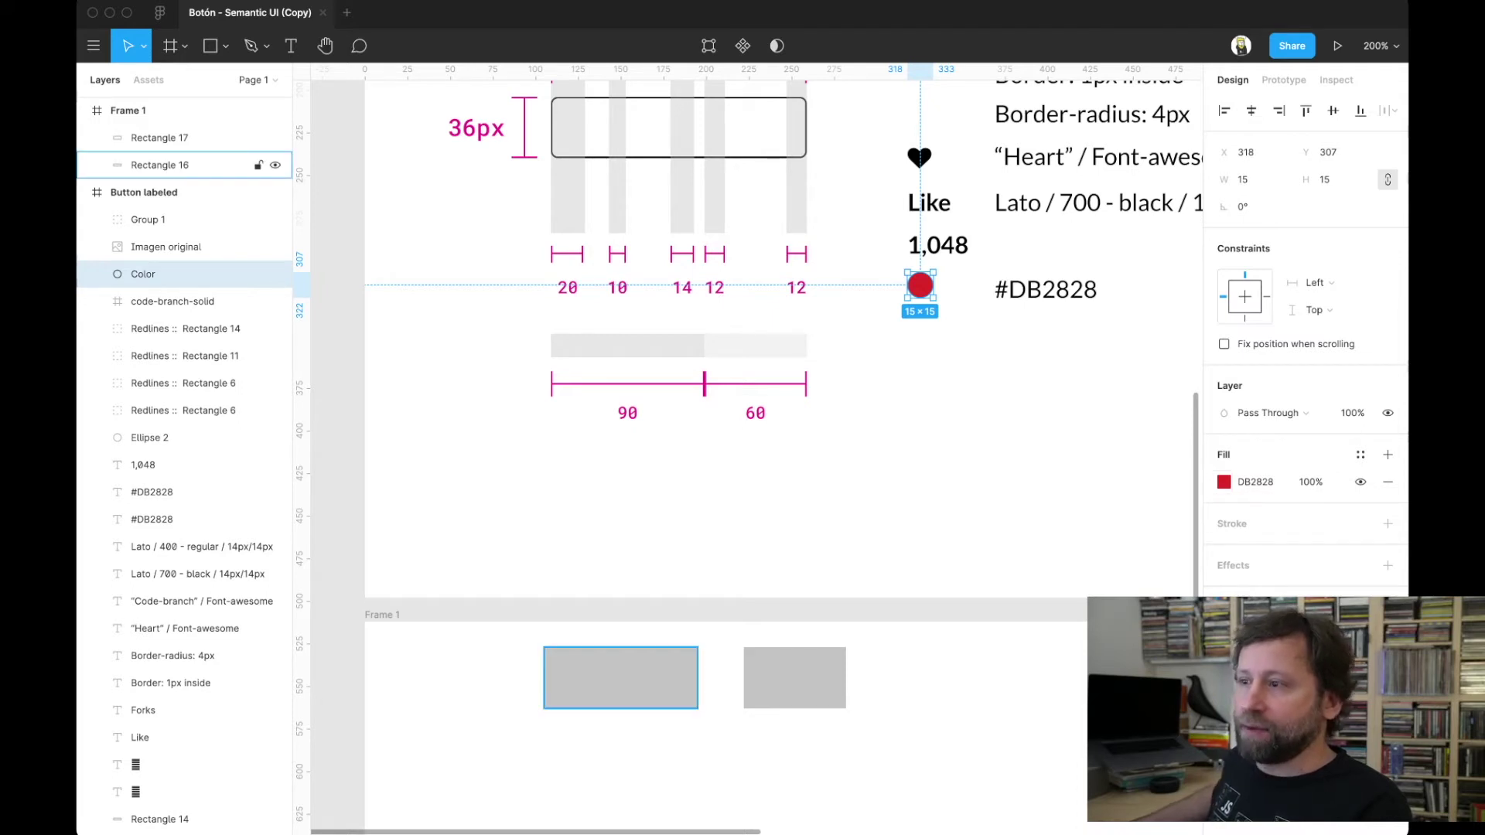
left_click(154, 165)
left_click(1224, 482)
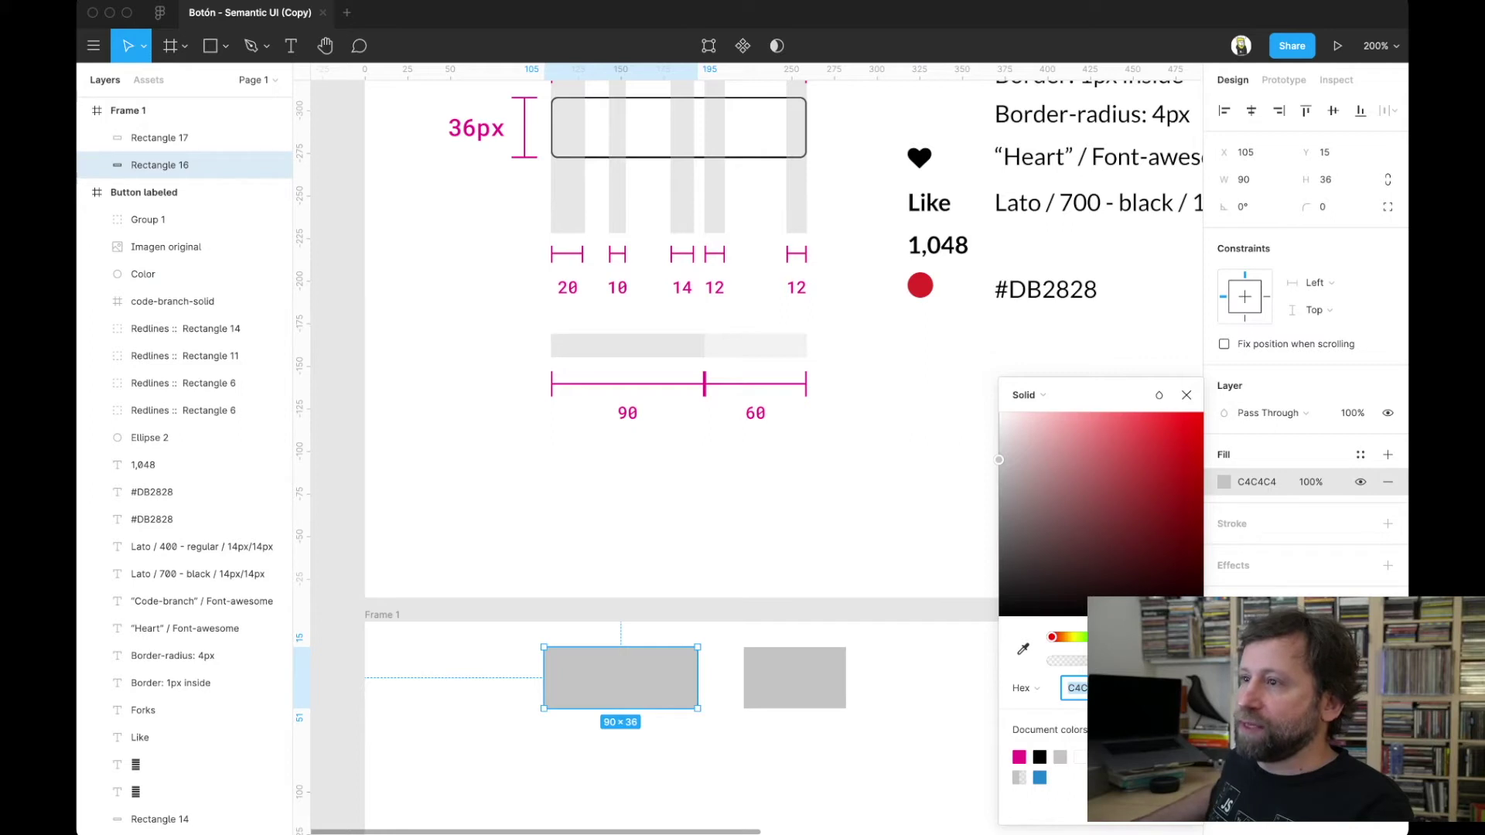
key("i")
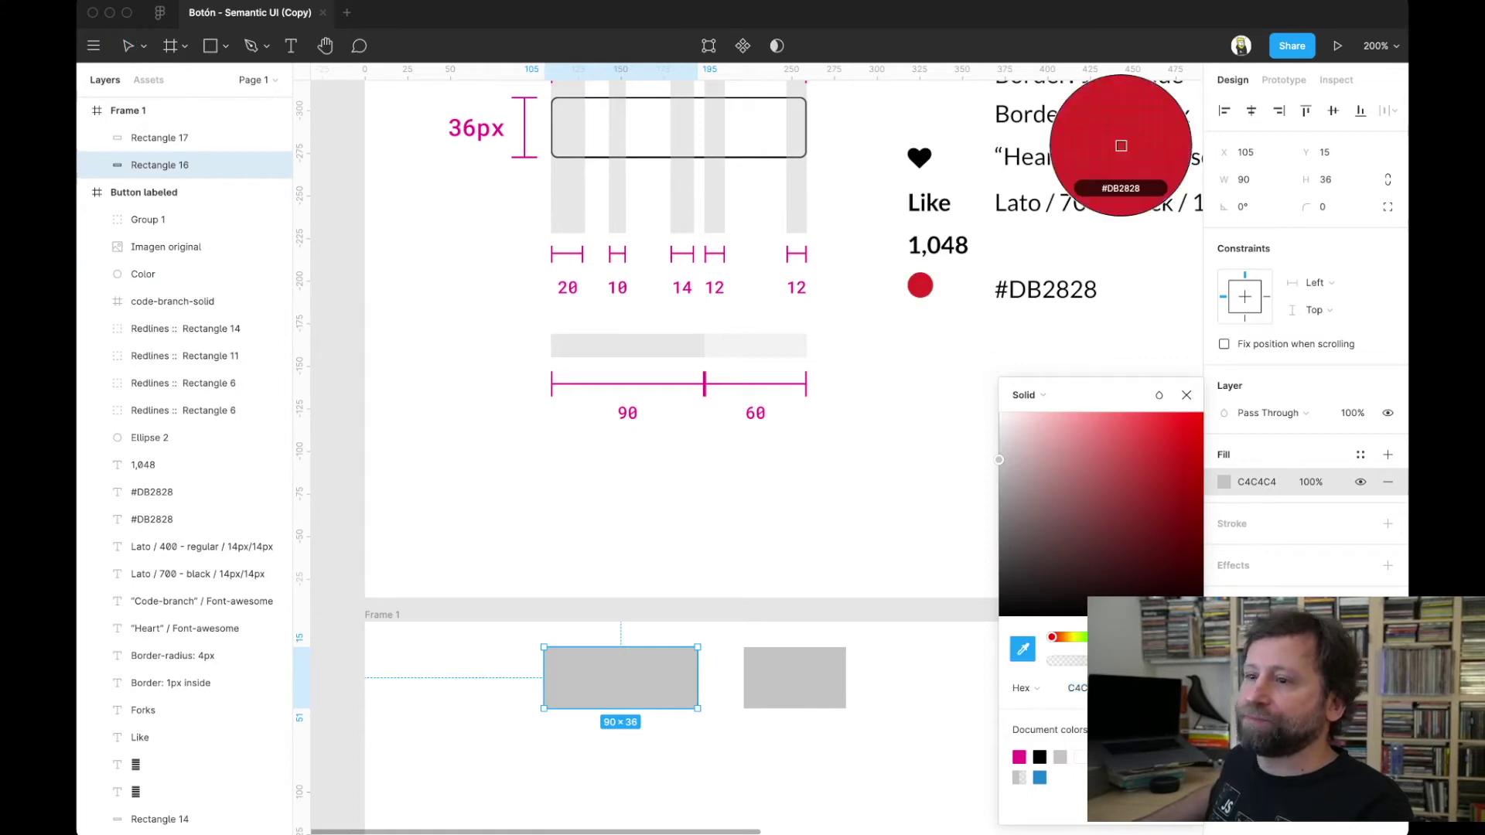
left_click(1121, 146)
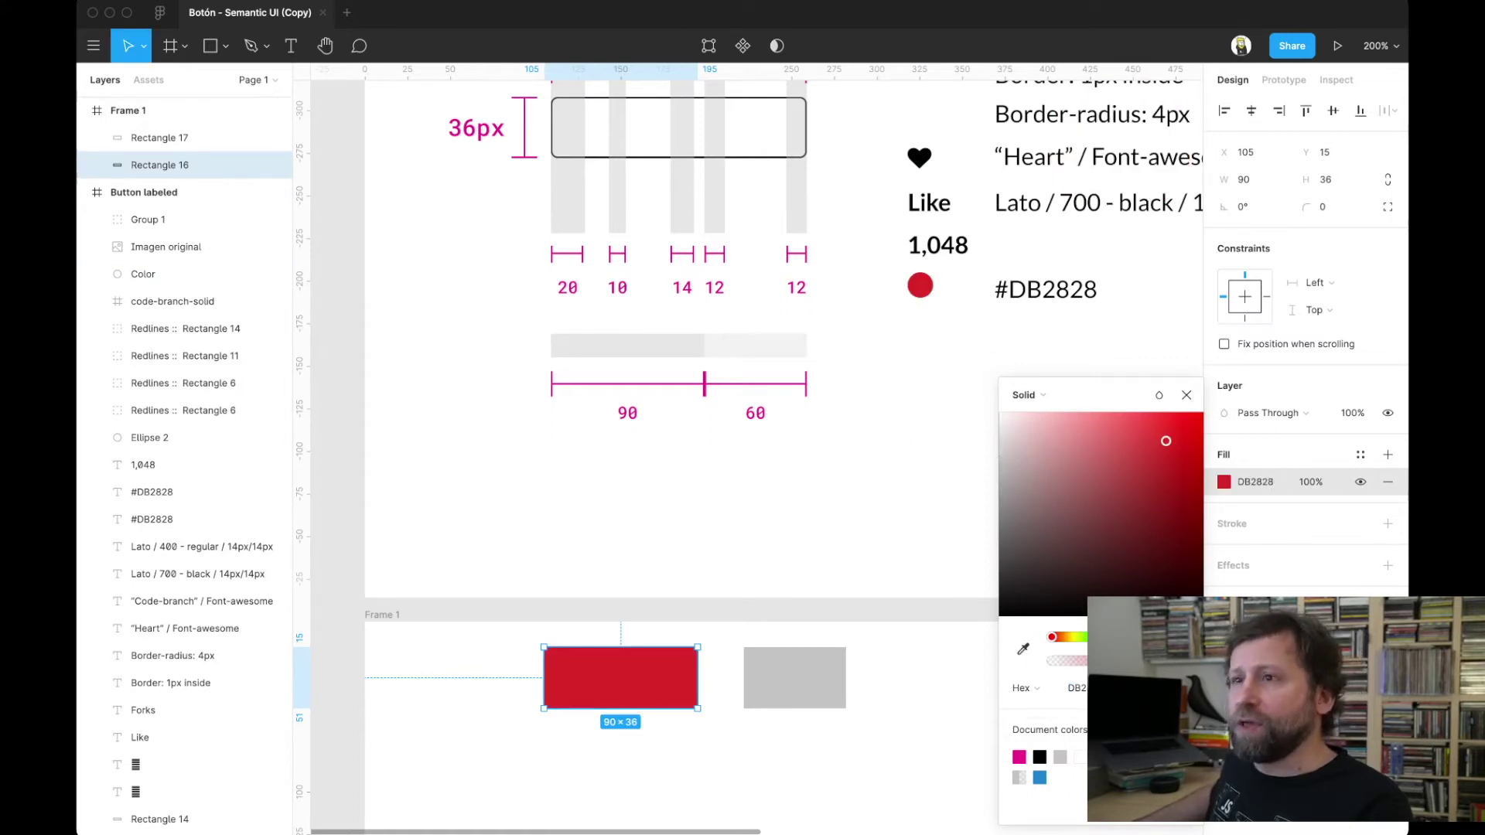
key("Escape")
- Add a 'Like' text layer inside the red rectangle
key("t")
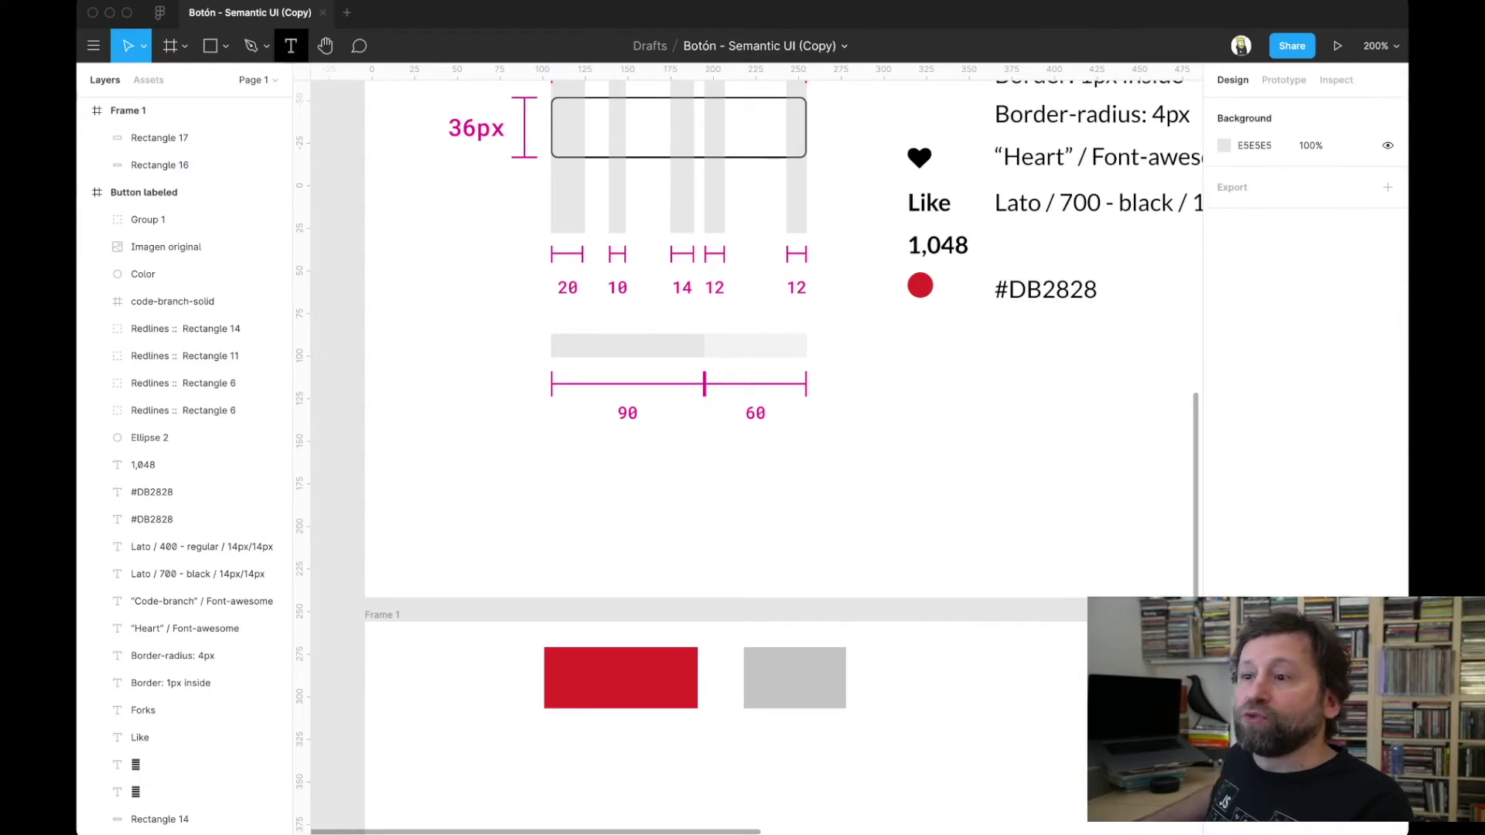
key("t")
left_click(582, 672)
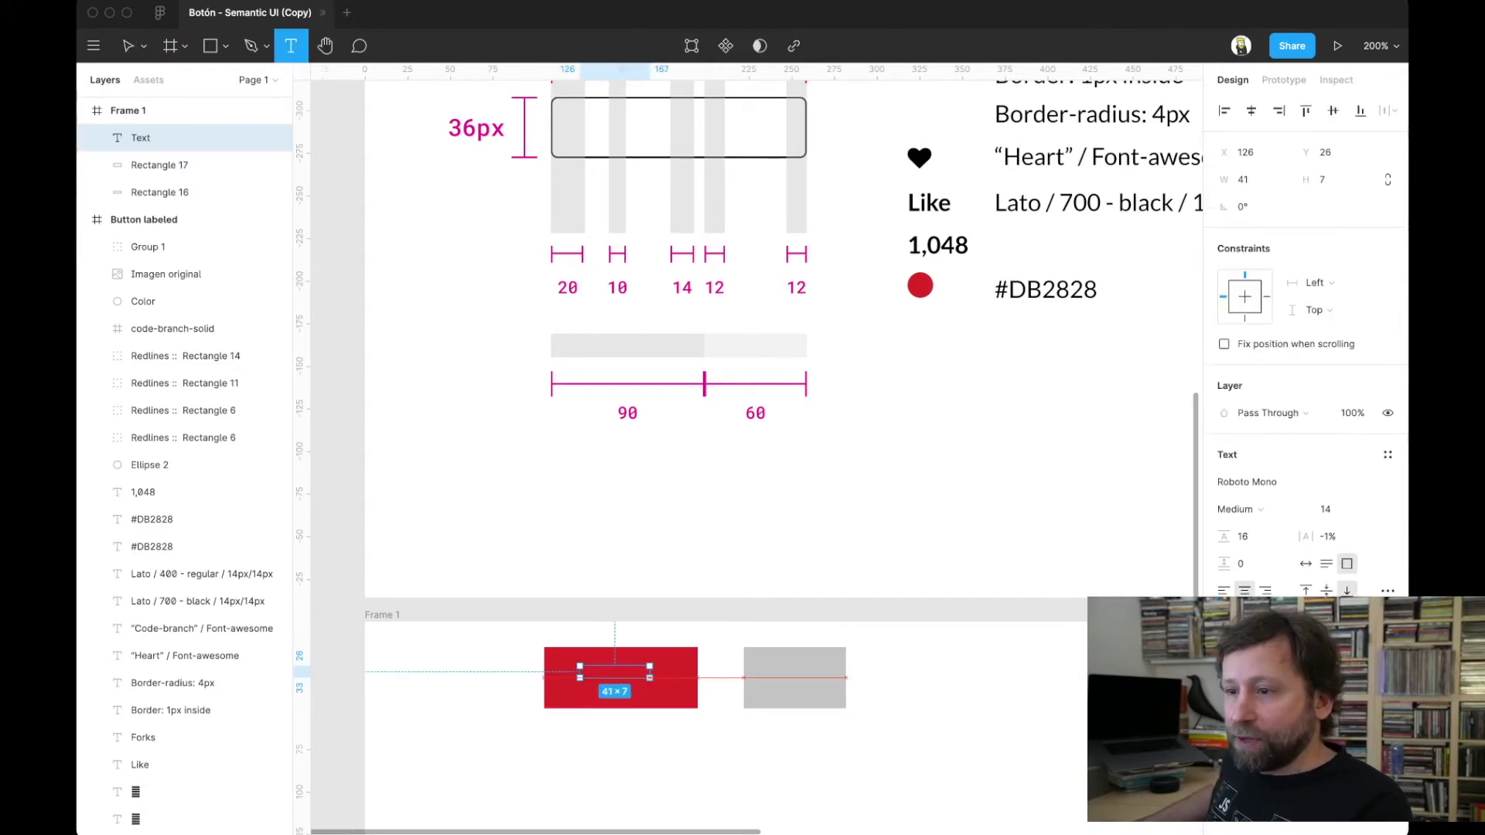
key("Escape")
type("Like")
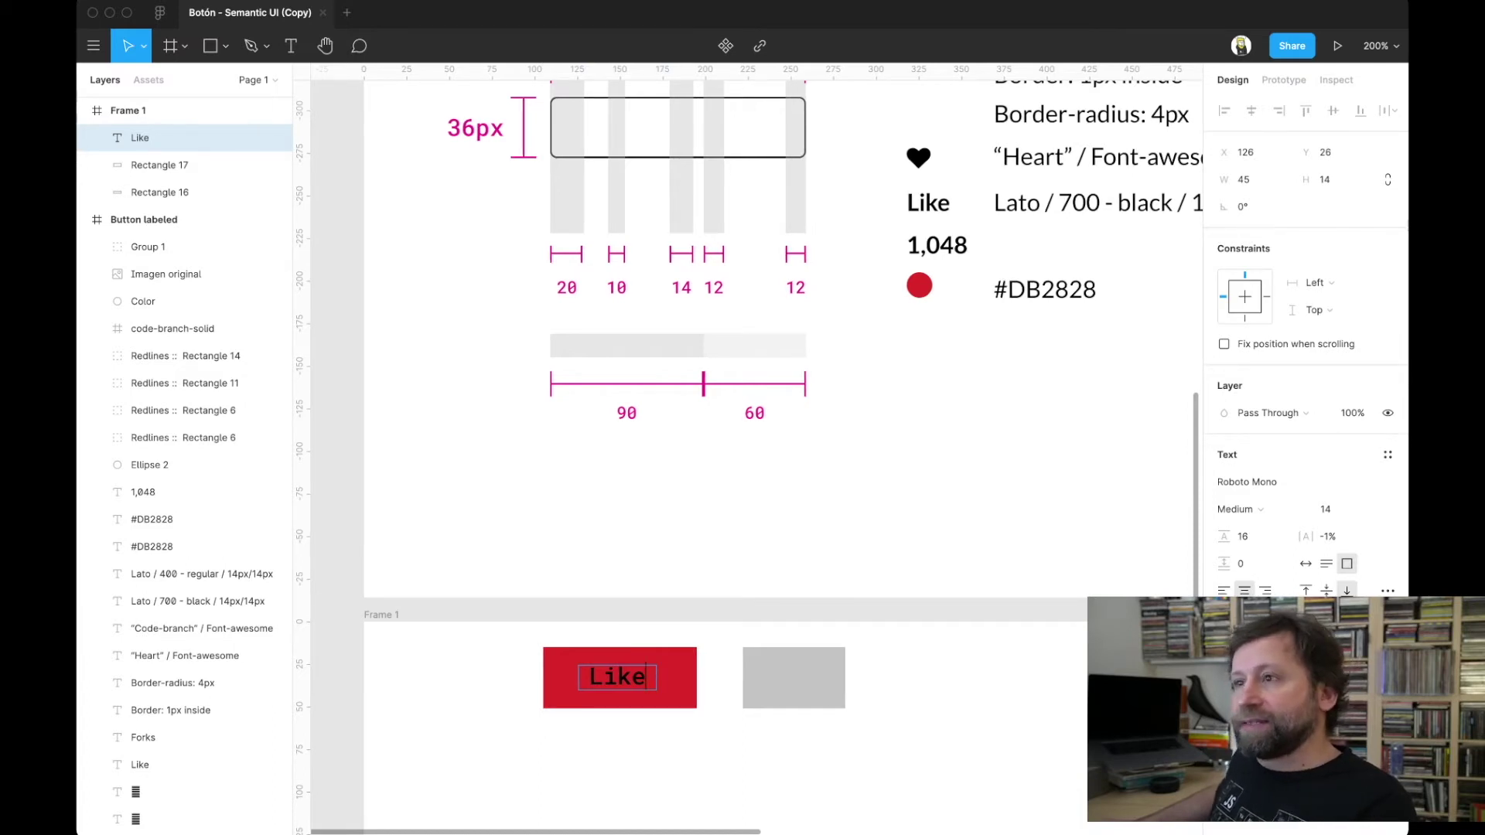
scroll(758, 433, "right", 2)
scroll(758, 434, "right", 3)
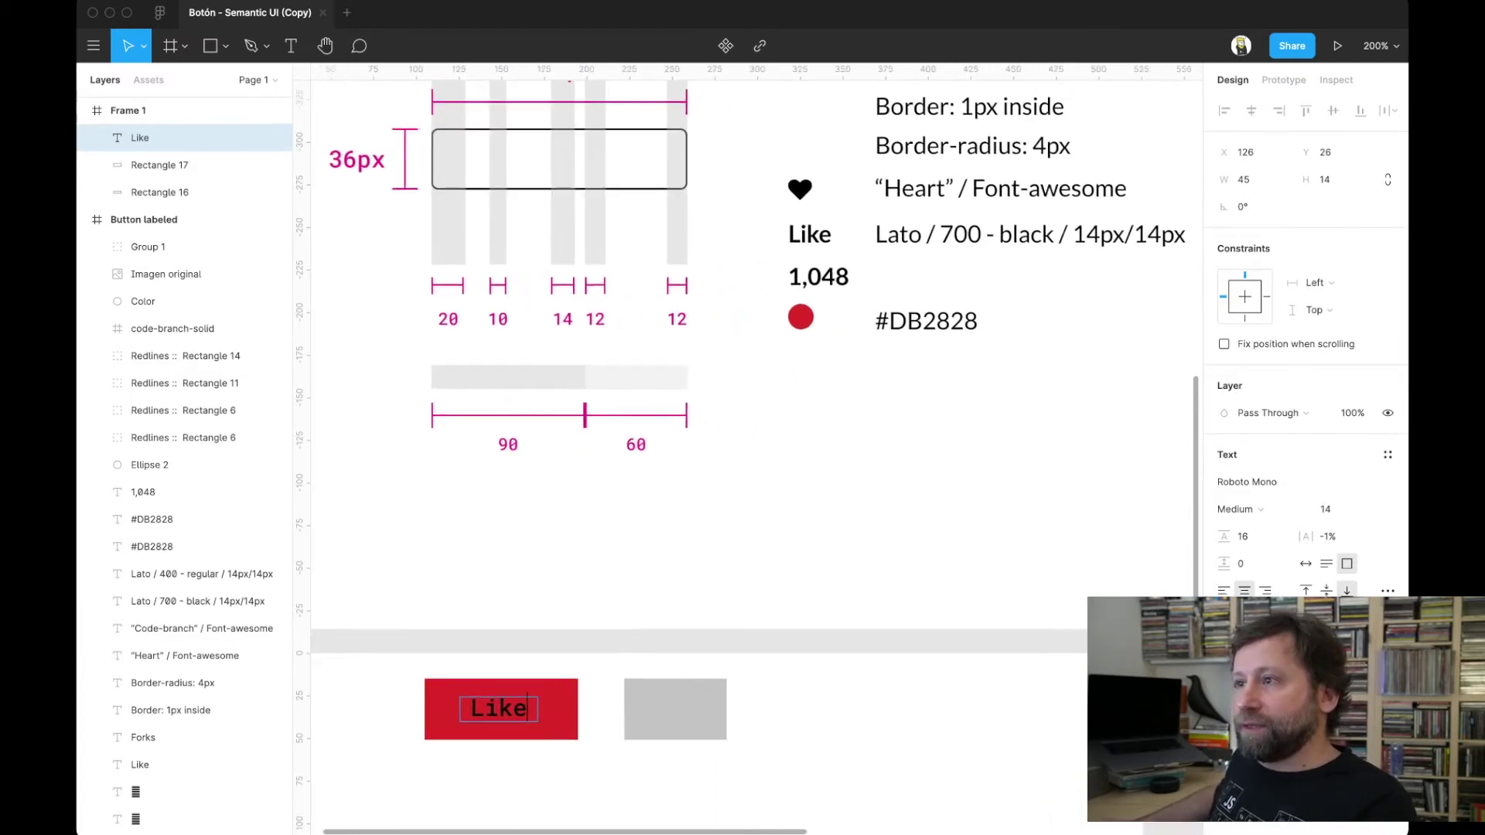
scroll(1022, 154, "down", 1)
scroll(1021, 155, "down", 2)
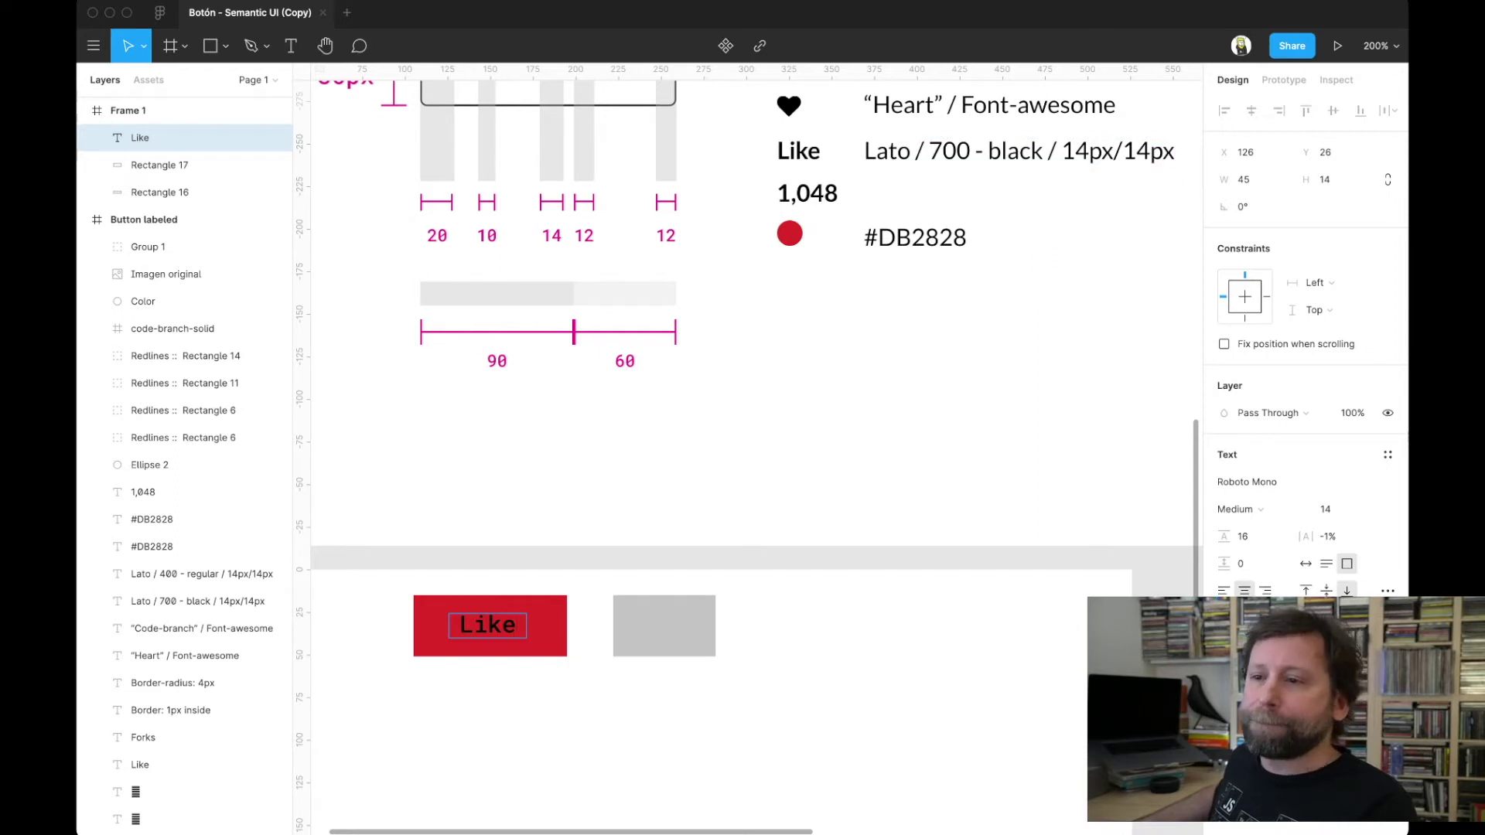
- Make the Like text white and set its font to Lato
key("ctrl+a")
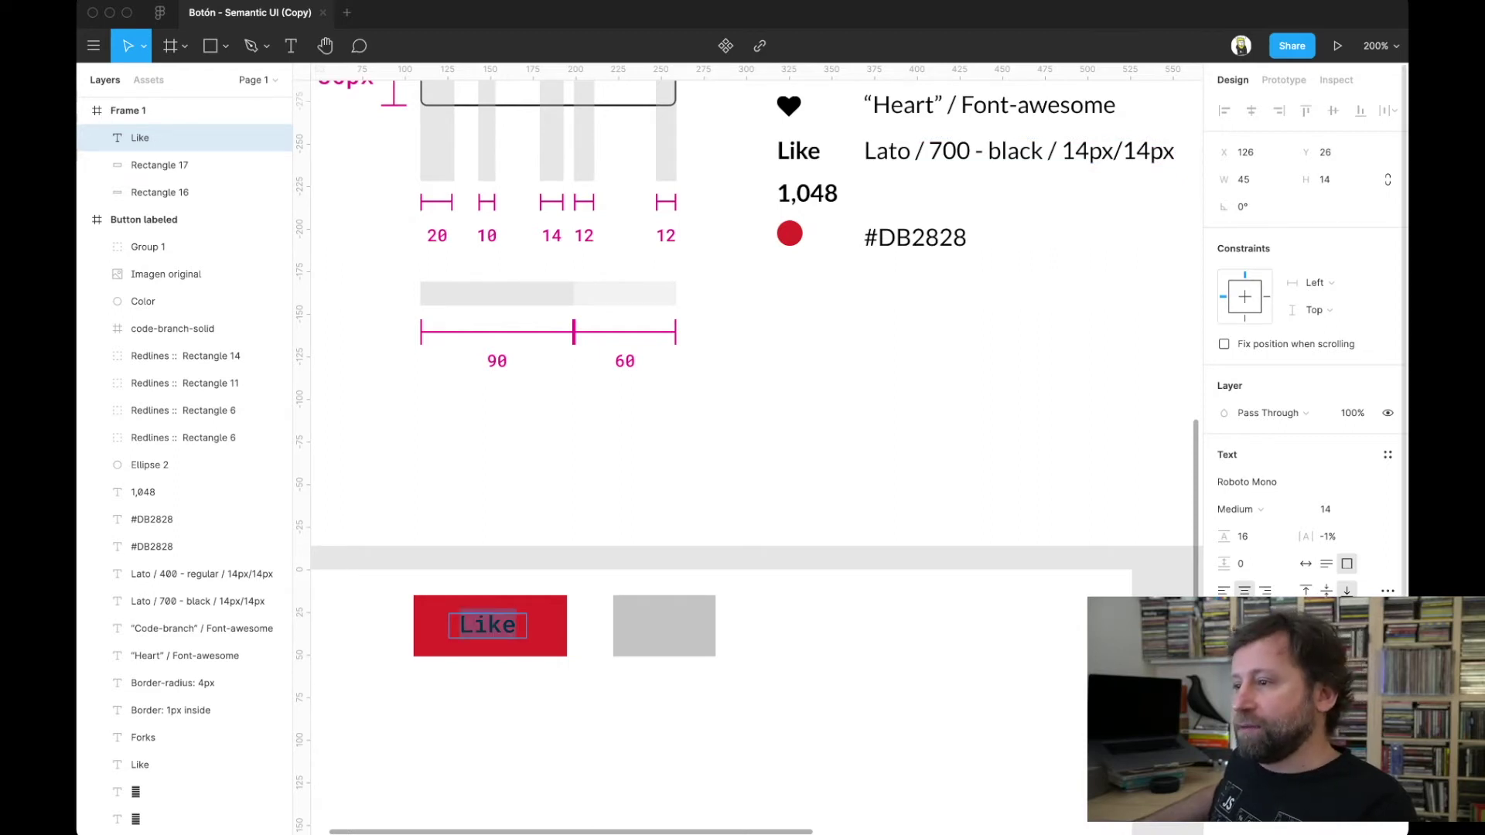
left_click(1225, 653)
left_click(1061, 757)
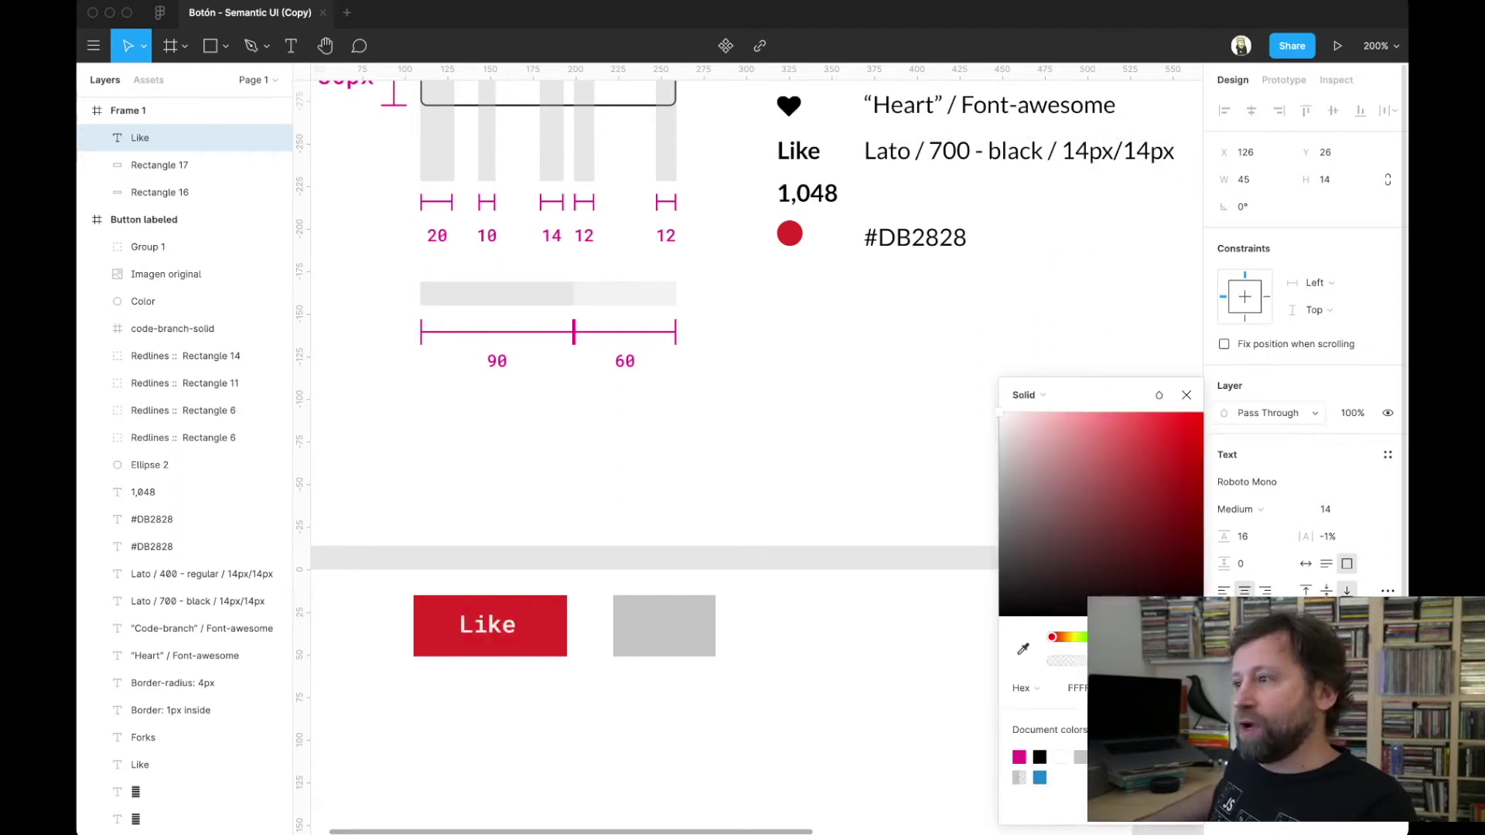
left_click(1247, 482)
type("La")
key("Return")
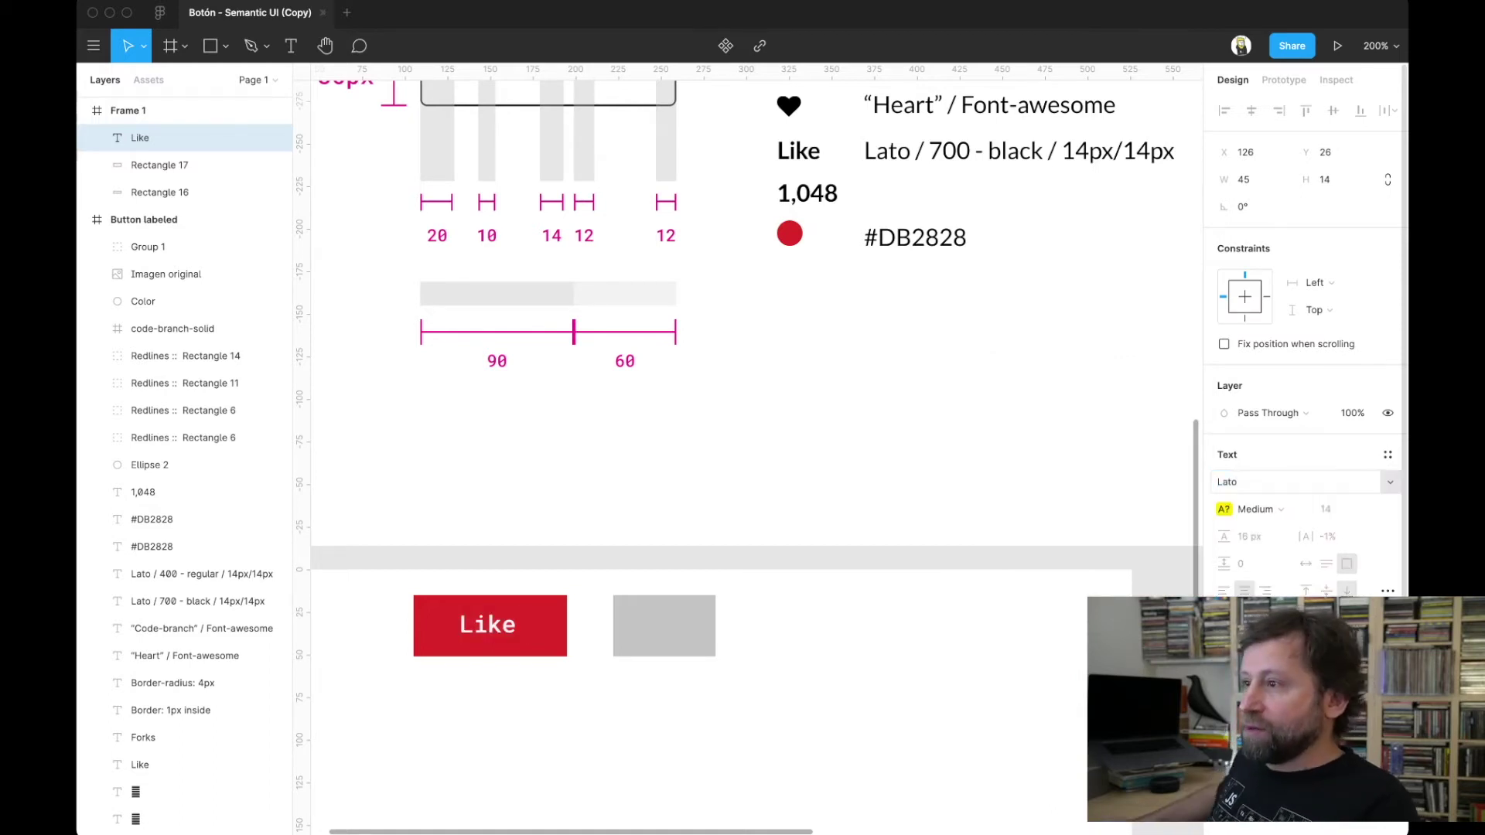
- Set the Like label to Black weight with a 14 px line height
left_click(1269, 509)
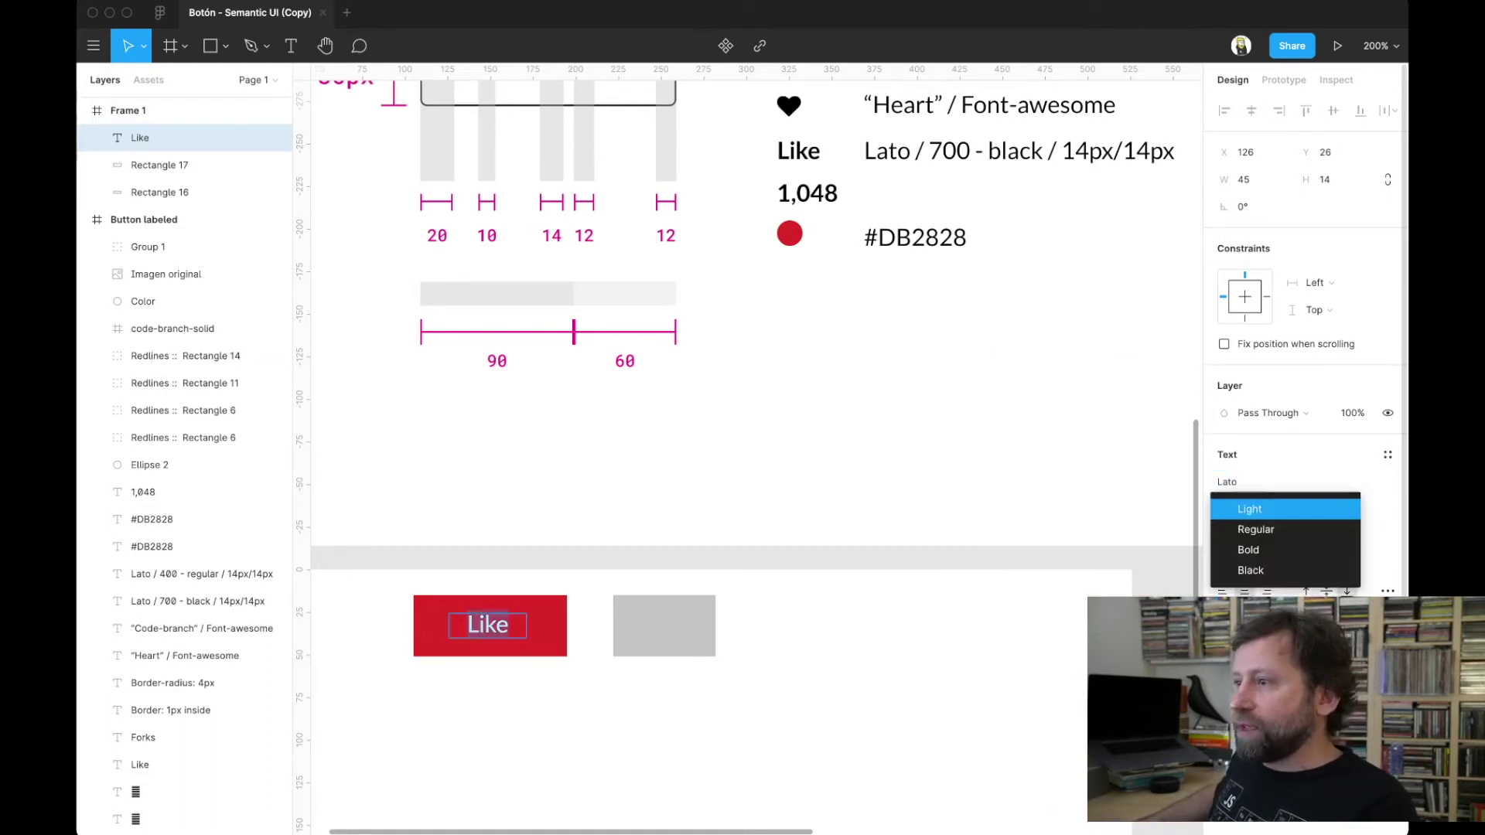
left_click(1276, 573)
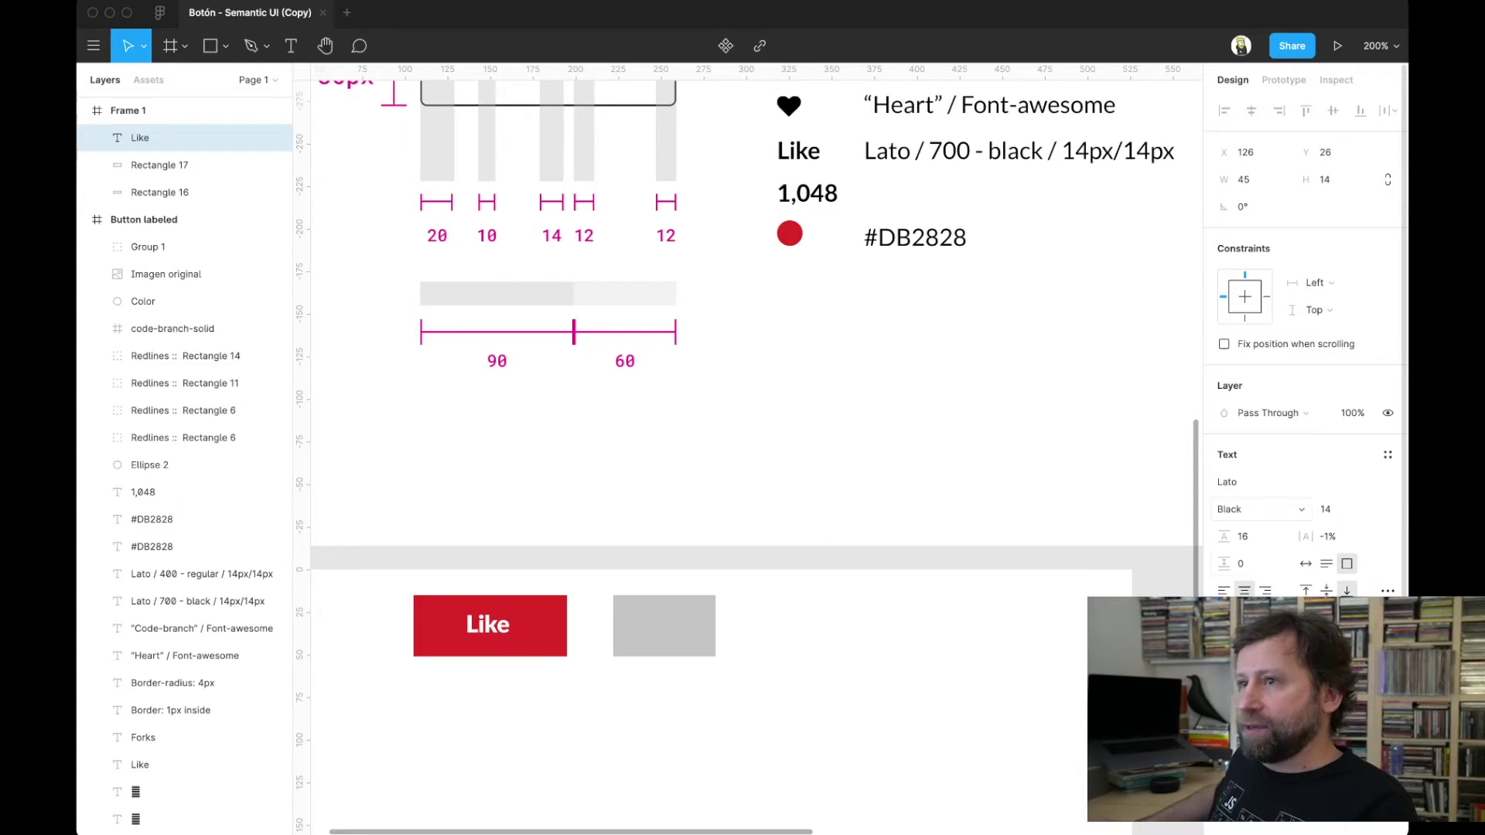
left_click(1326, 509)
key("Tab")
type("14")
key("Return")
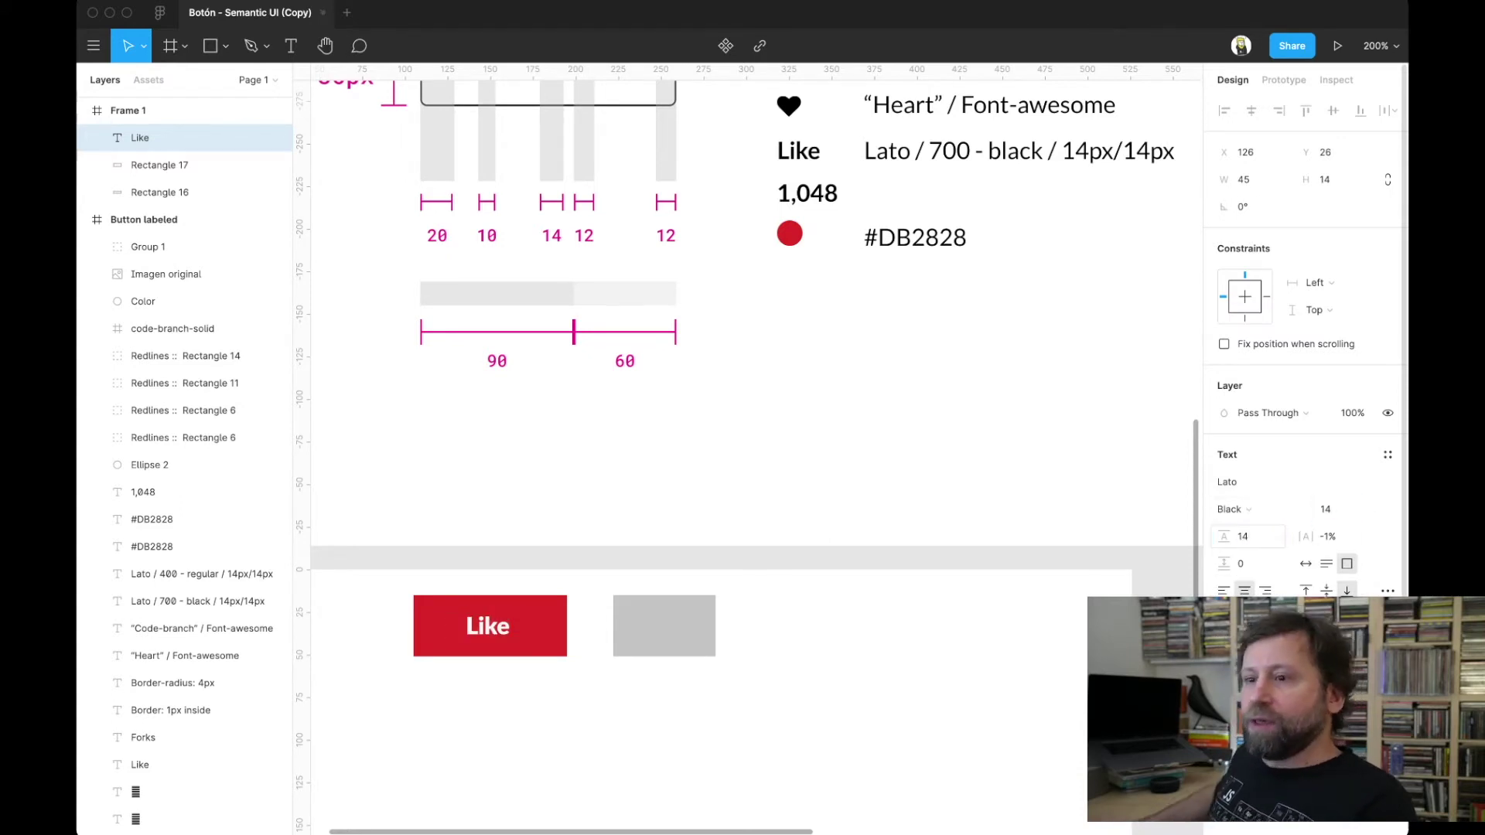
left_click(488, 626)
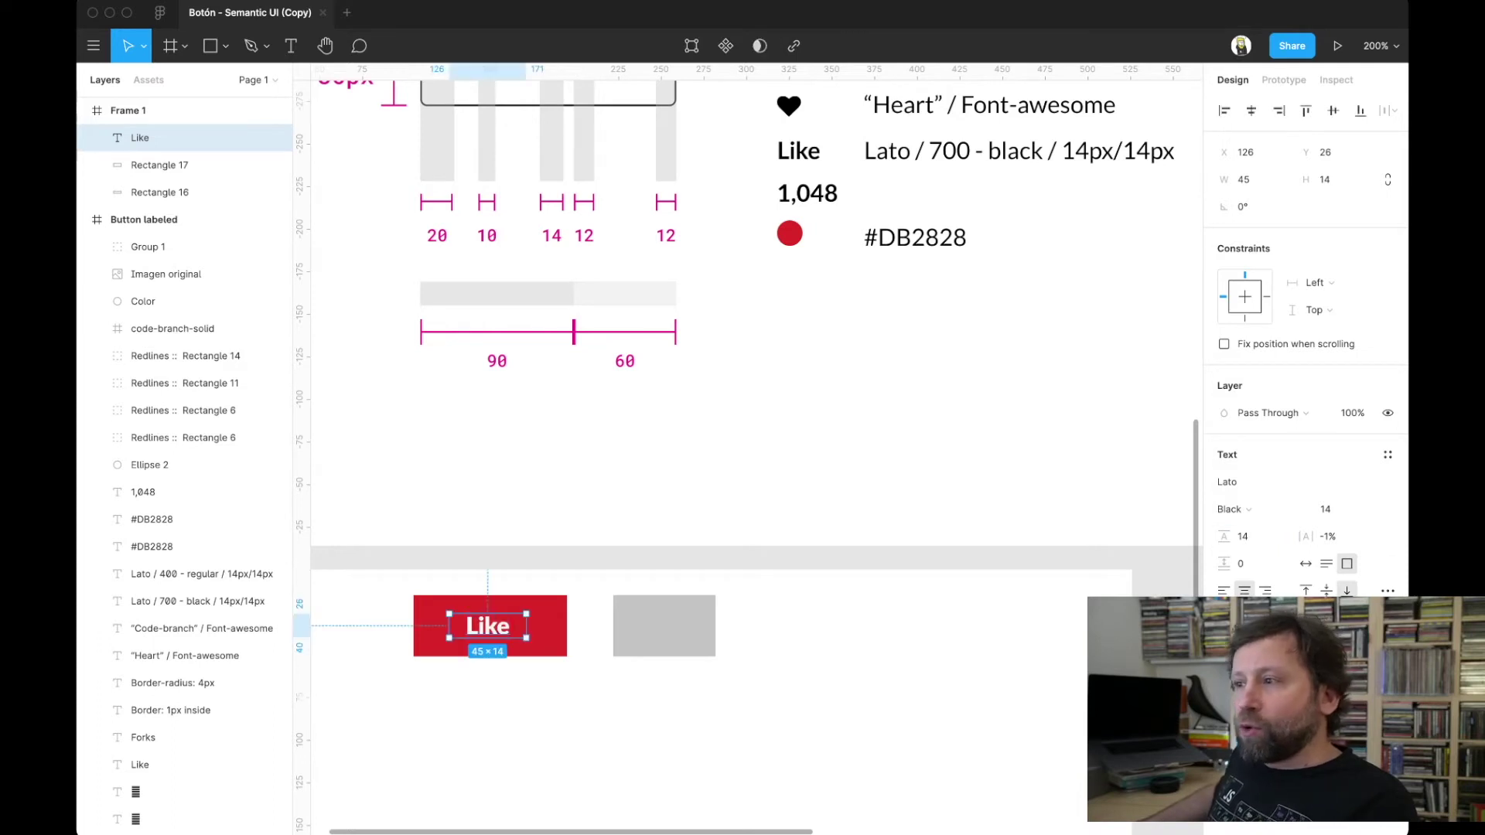
- Fit the Like text box to its word, centre it on the red rectangle, and select both
left_click(1306, 563)
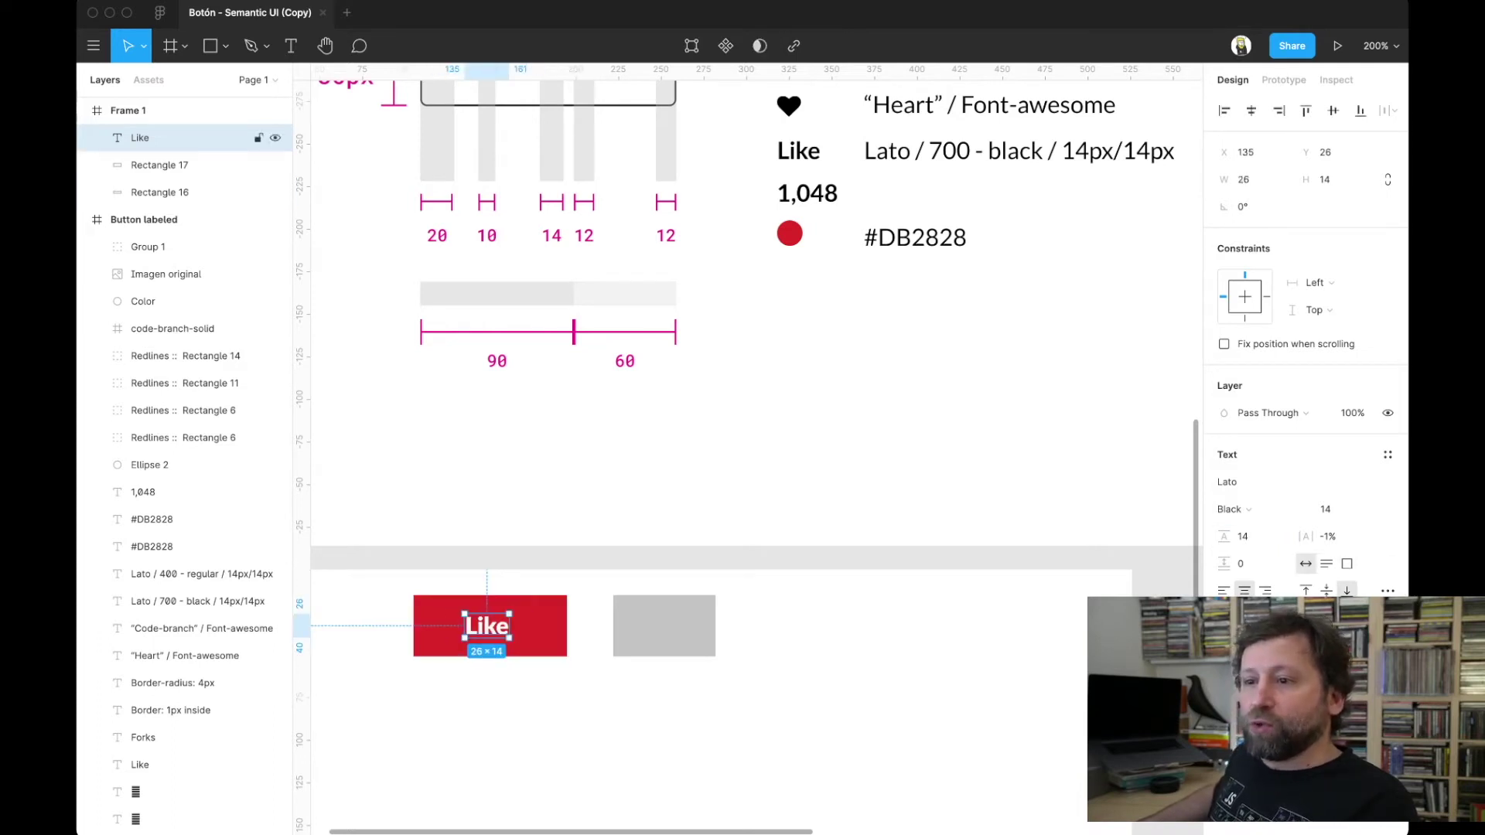
left_click_drag(487, 626, 513, 626)
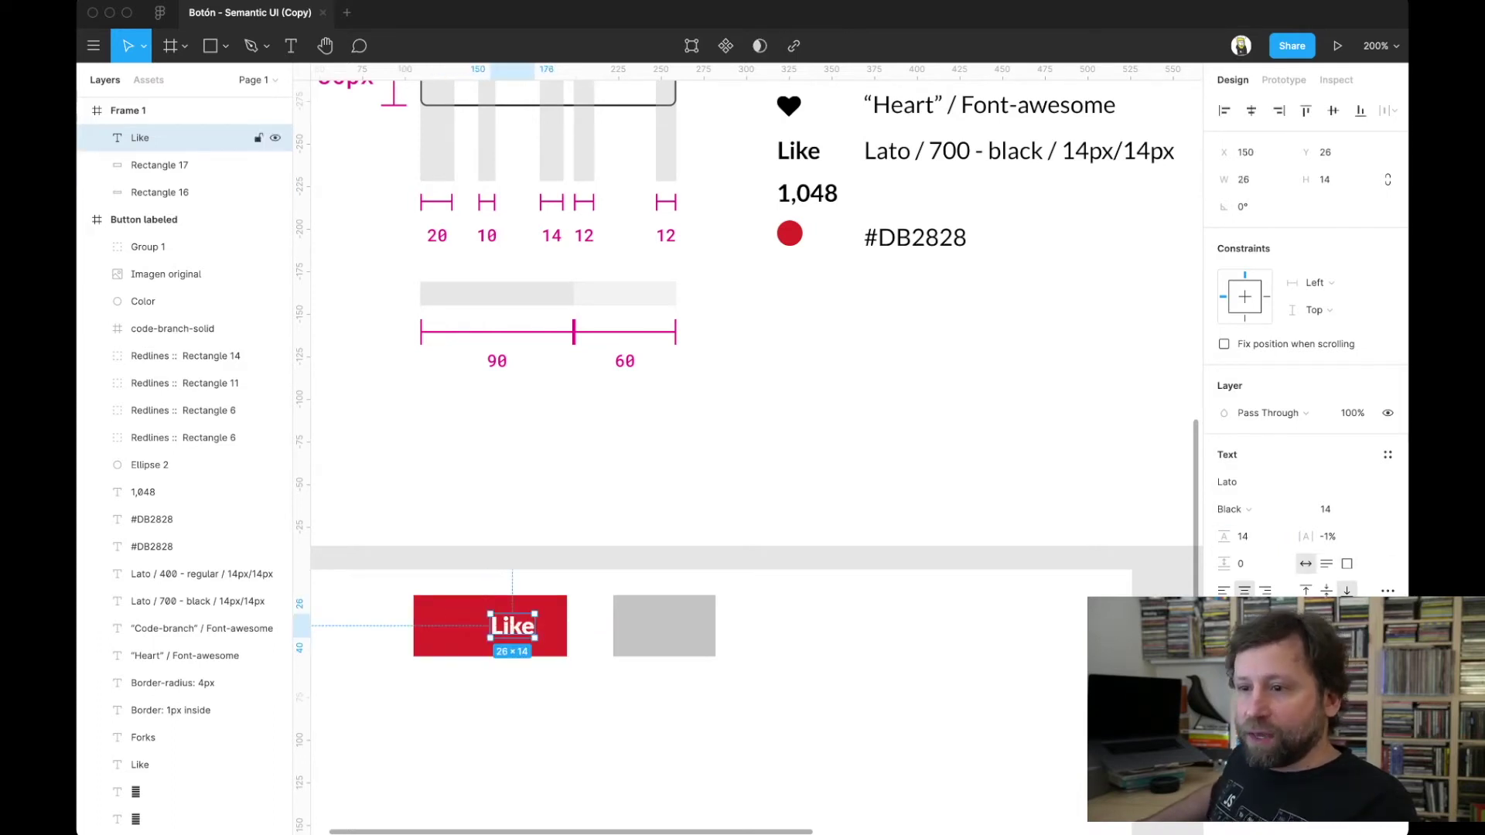
left_click(159, 192)
left_click(140, 138, "shift")
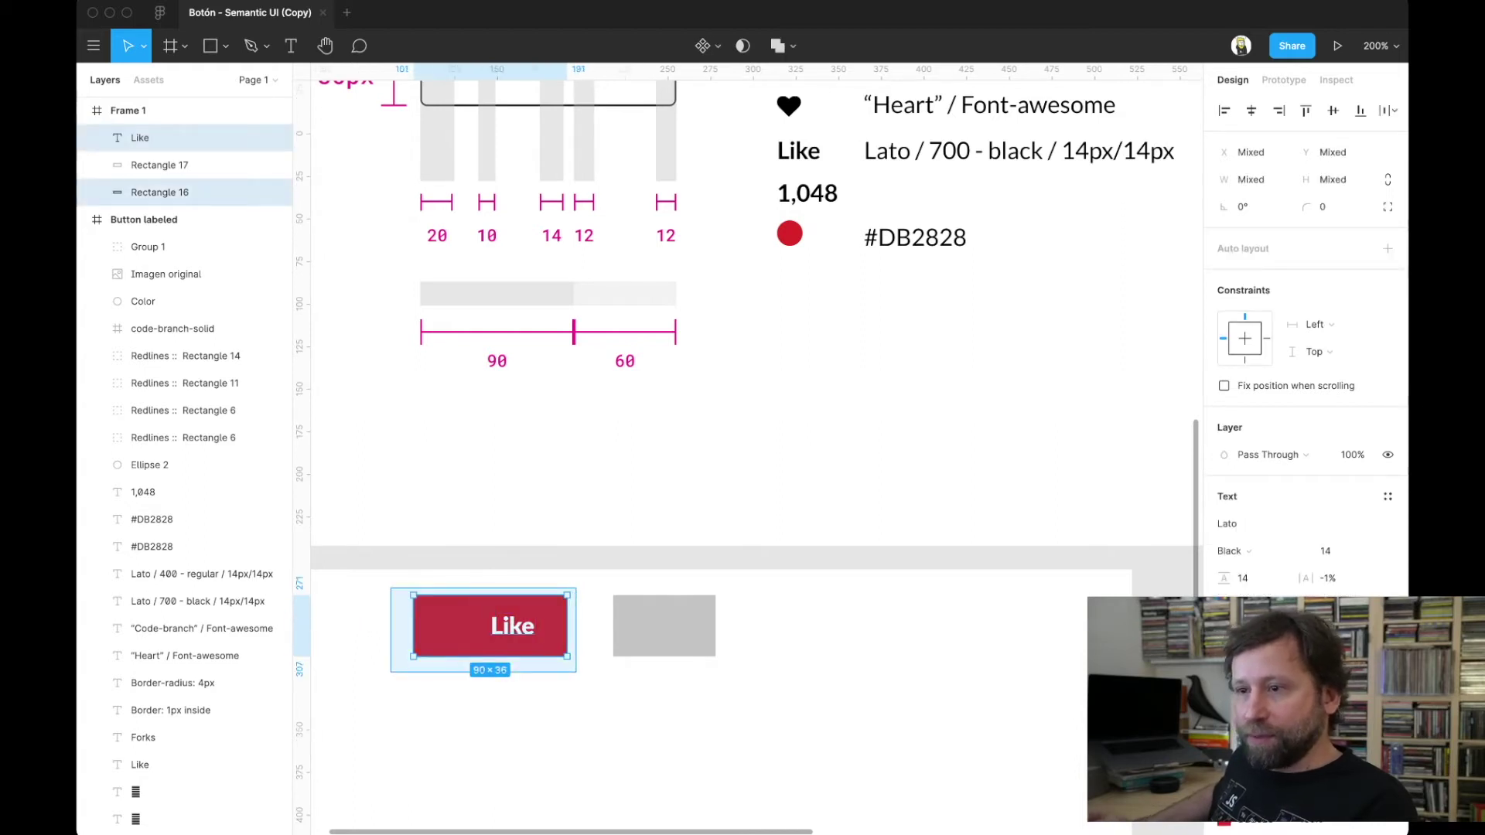
left_click_drag(375, 579, 570, 660)
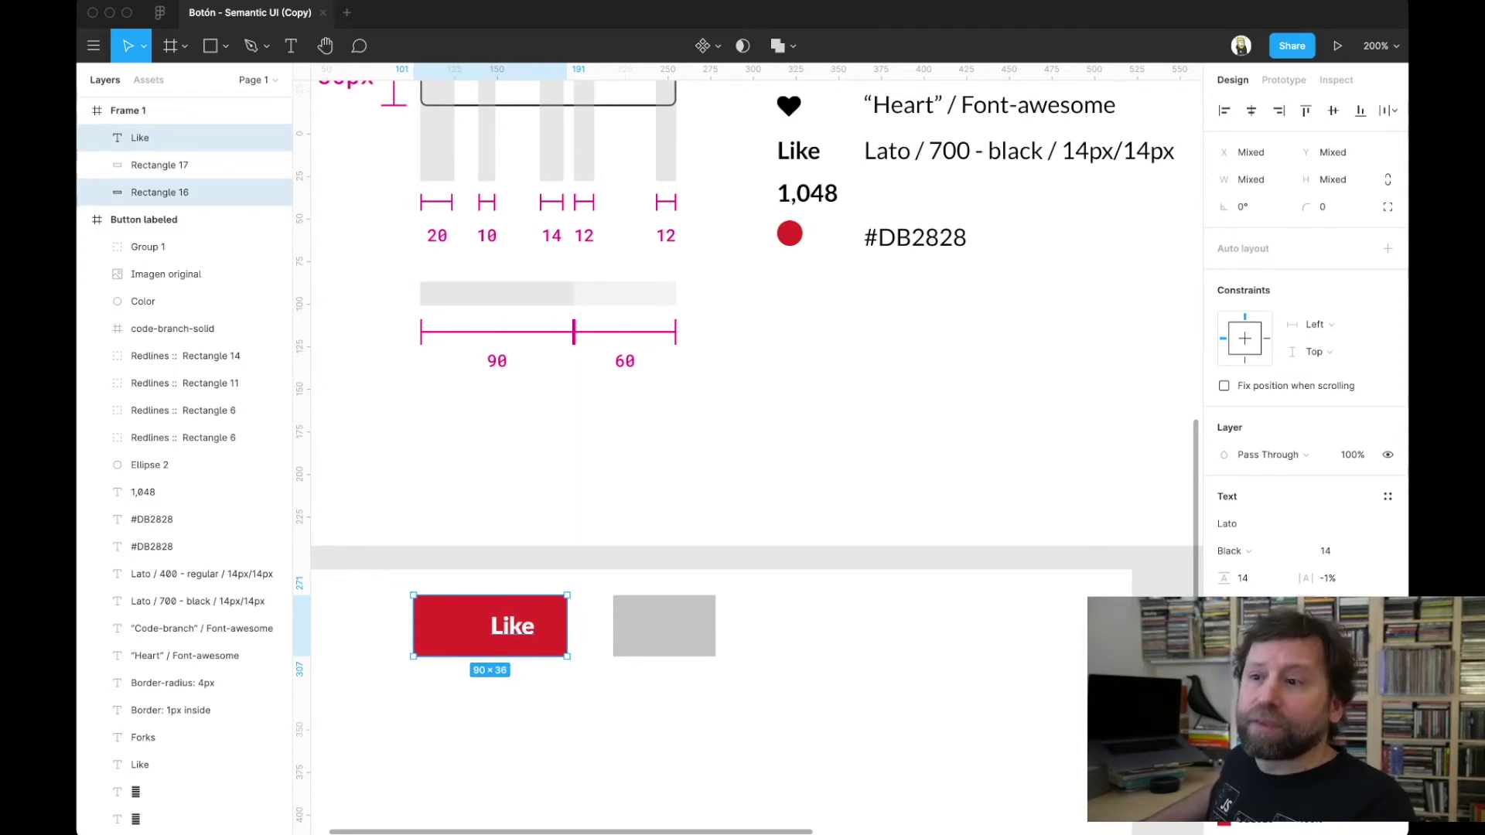
right_click(499, 642)
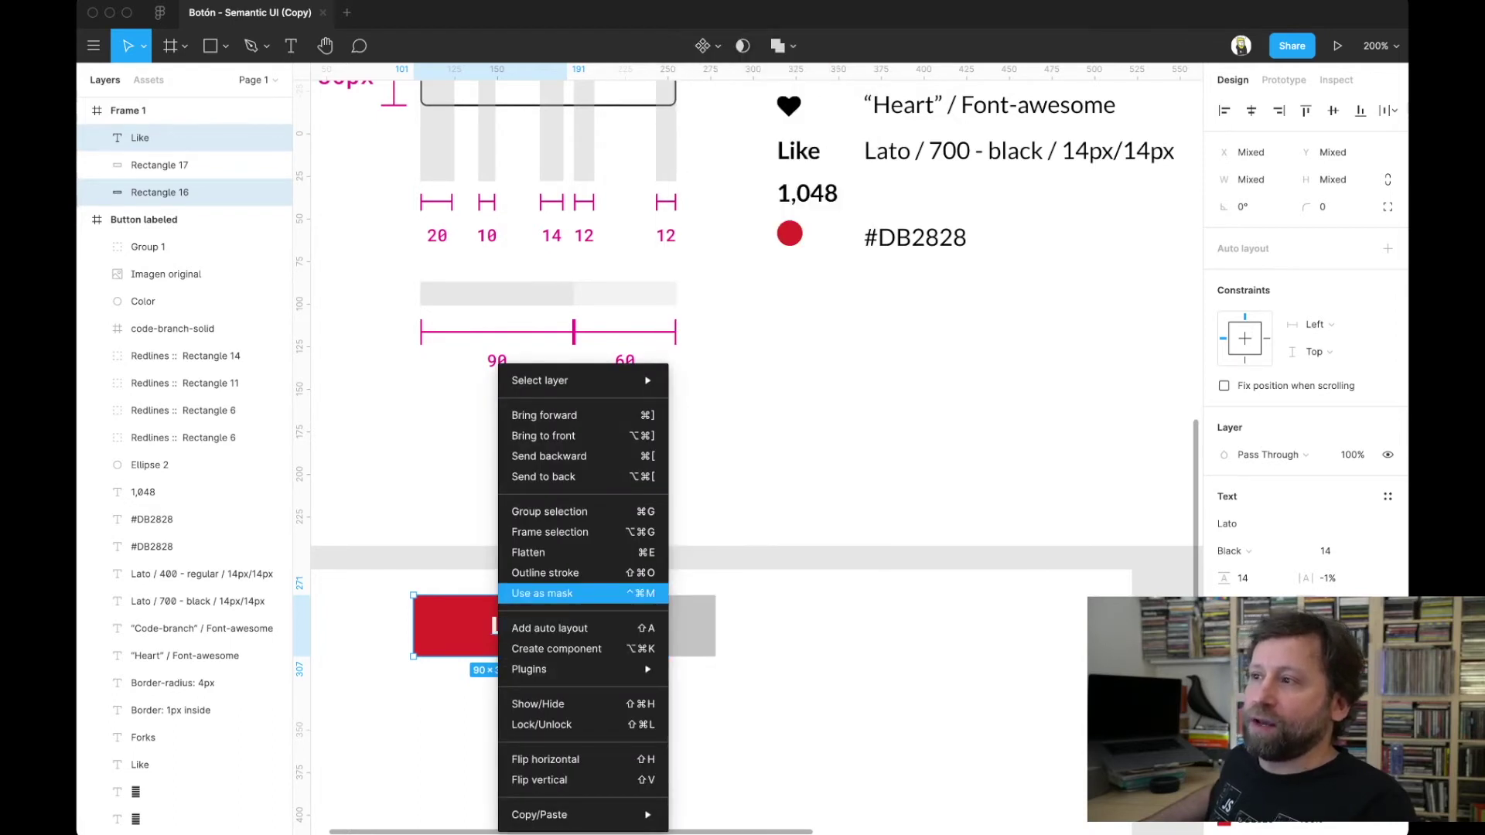
- Wrap the red rectangle and Like label in a 64×36 auto-layout frame with 19/11 px padding
key("Escape")
key("shift+a")
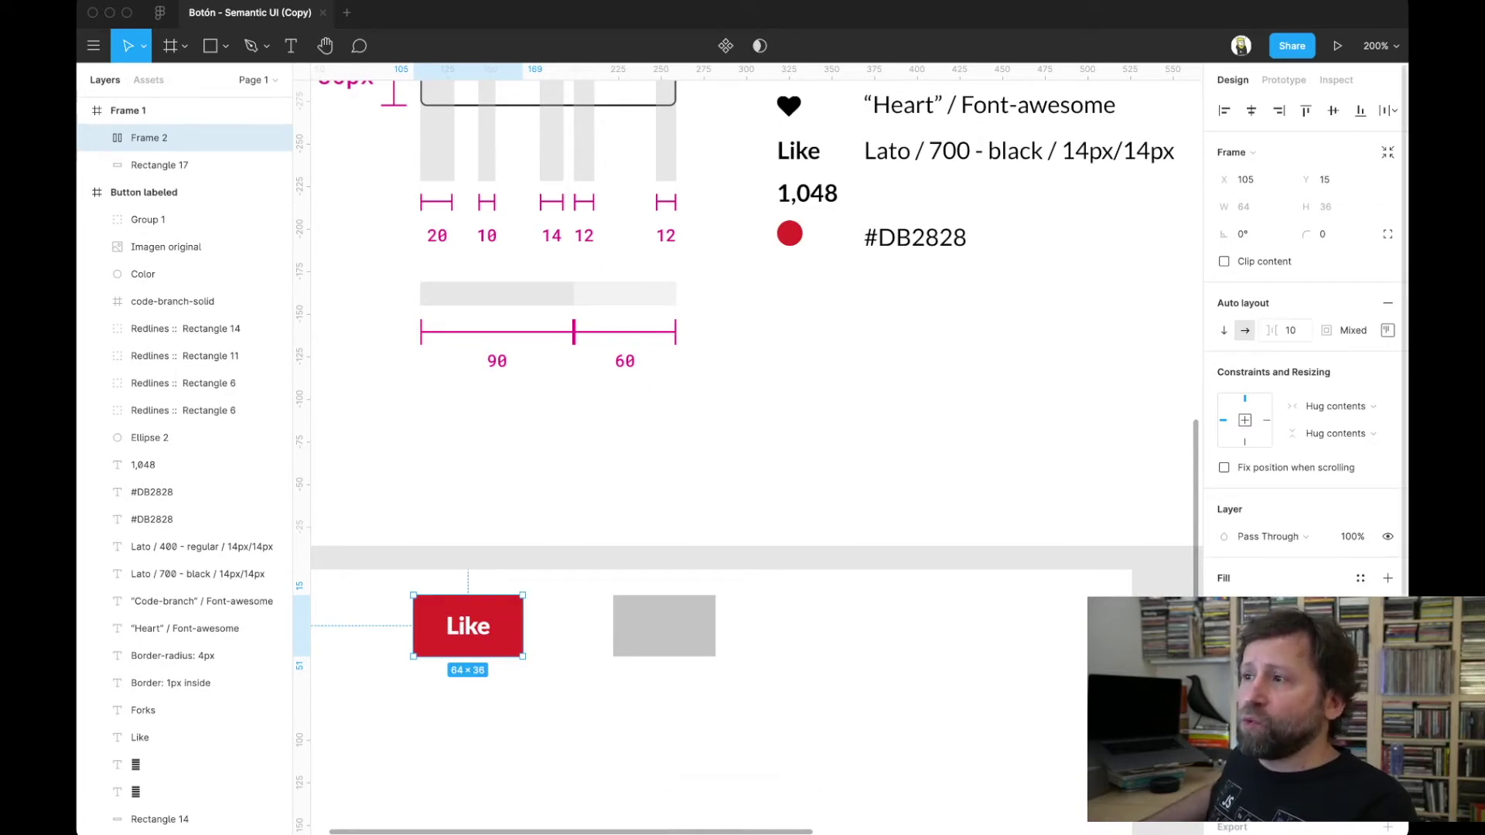
left_click(1388, 330)
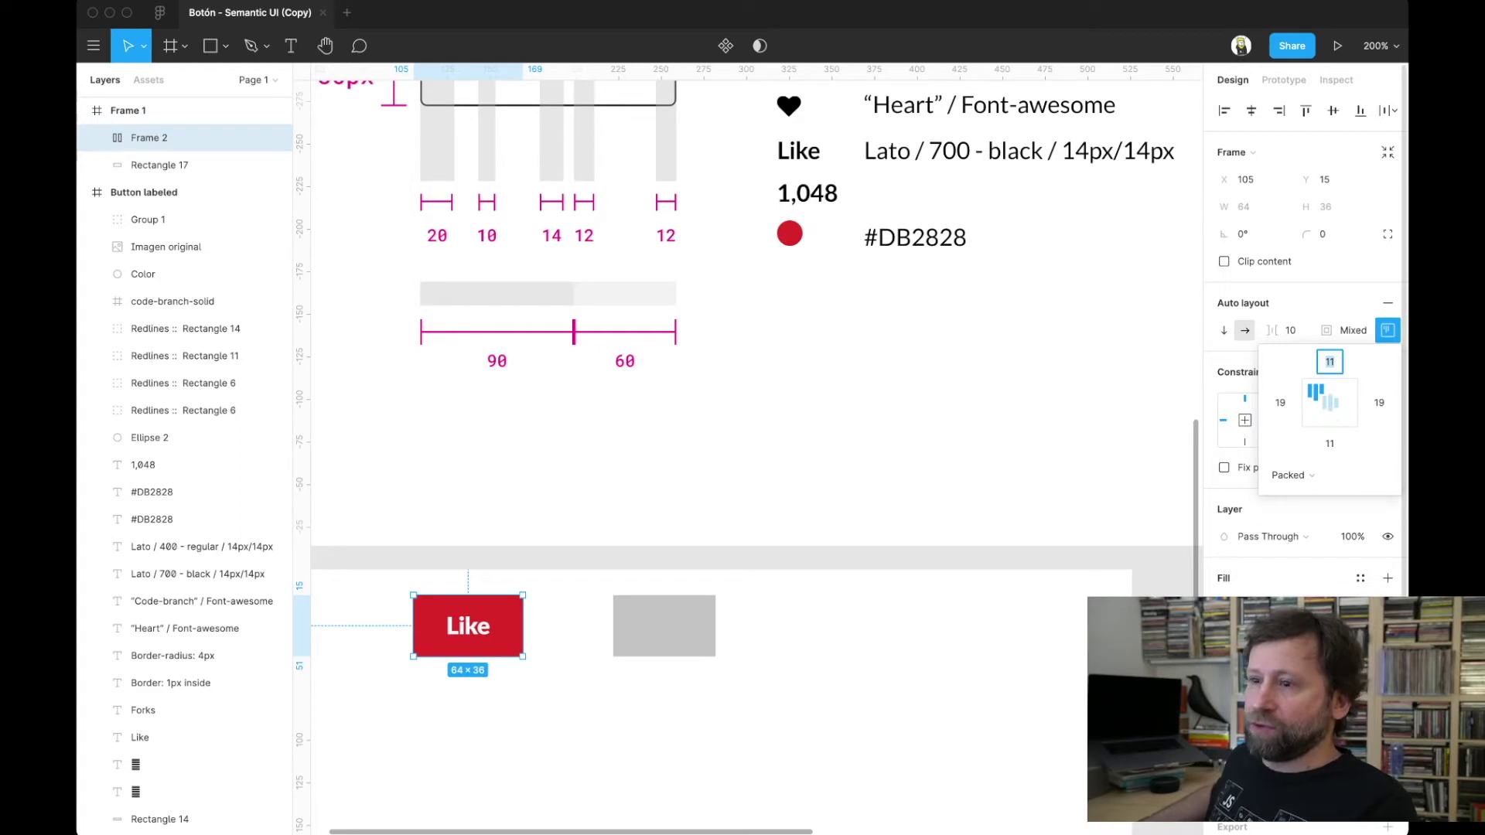
left_click(851, 464)
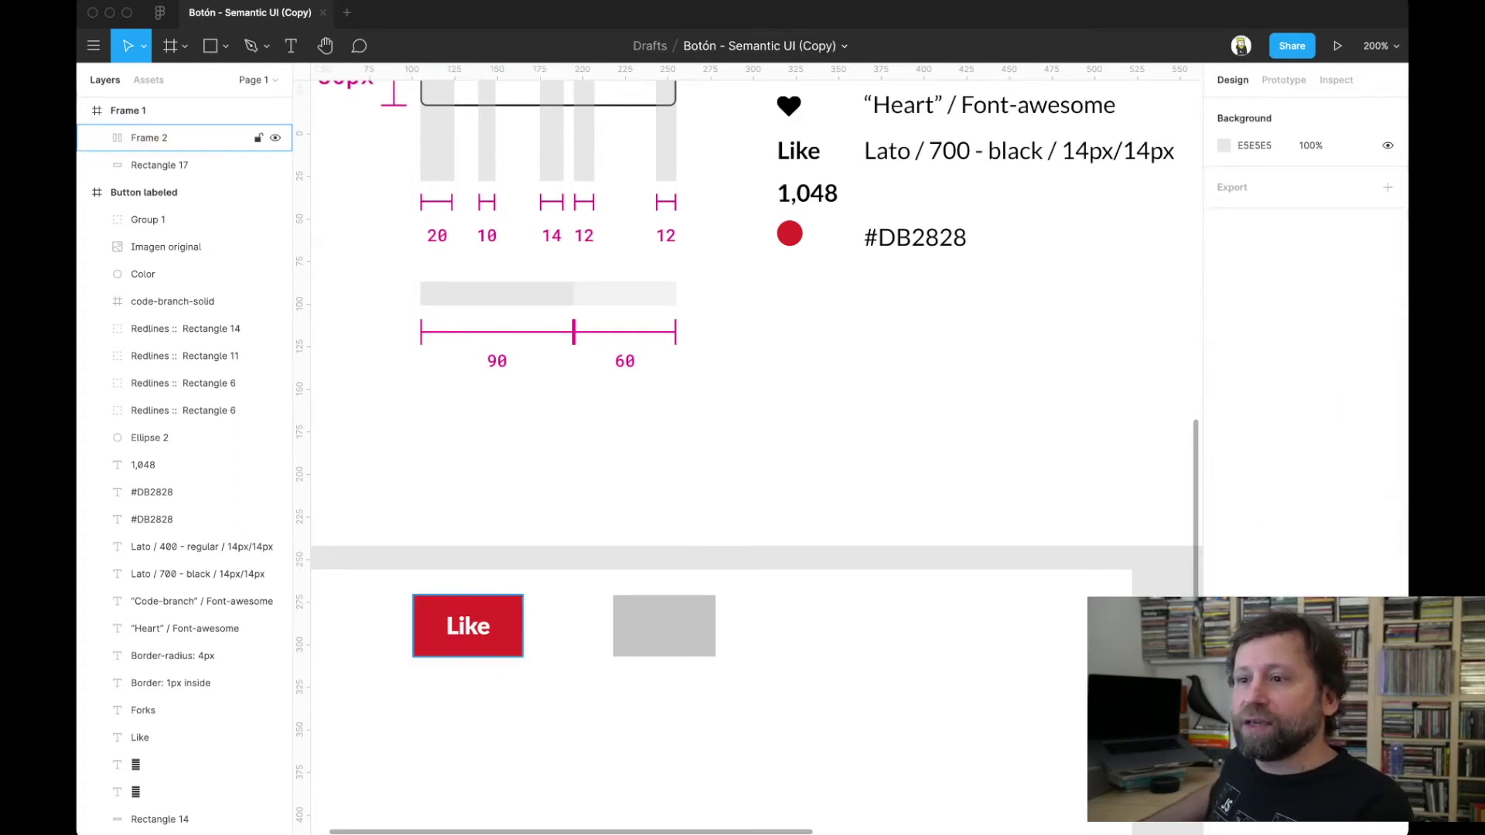
scroll(757, 449, "up", 1)
scroll(756, 448, "up", 2)
scroll(756, 449, "up", 5)
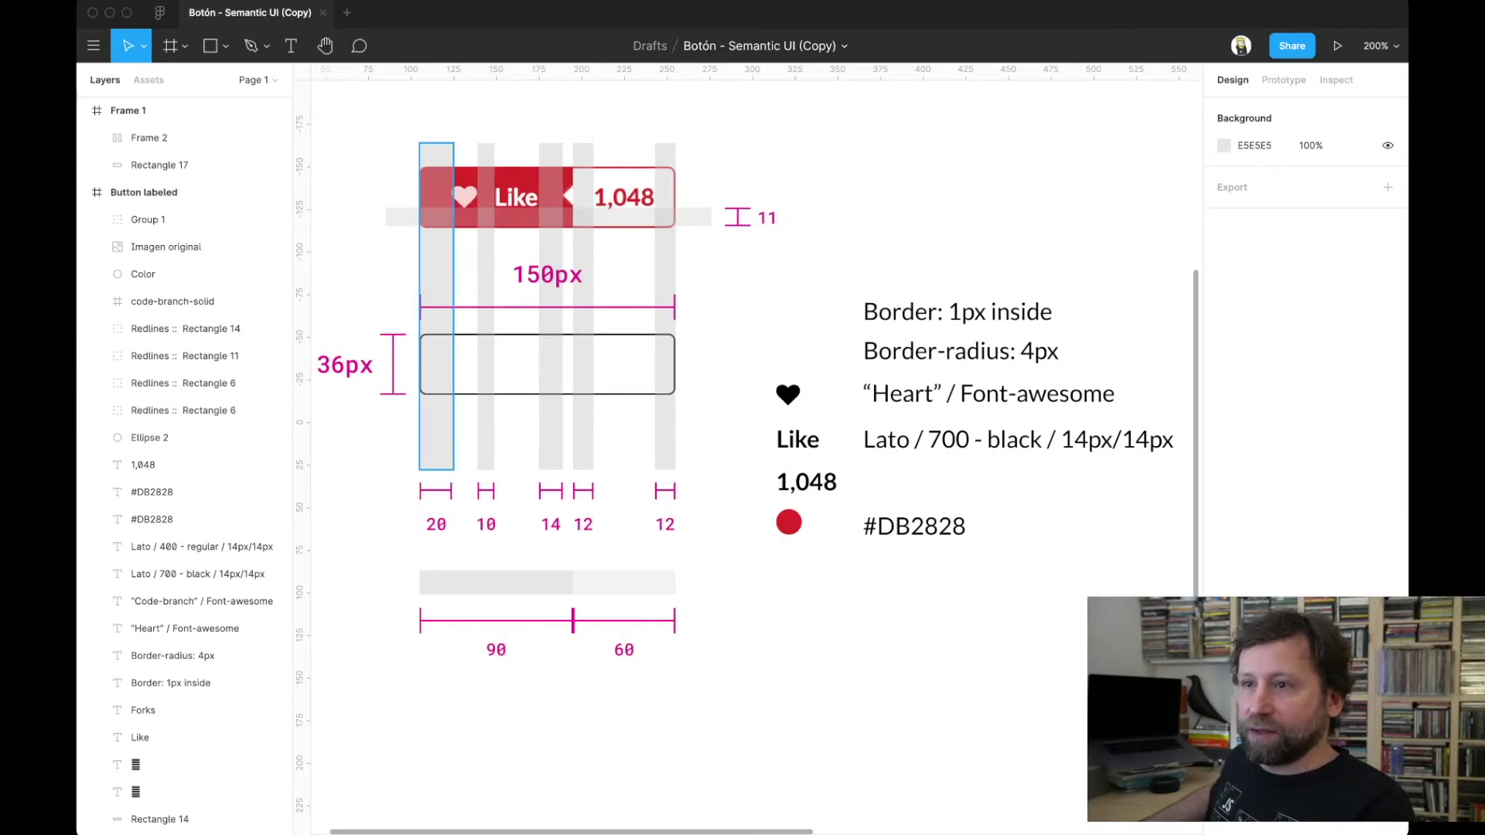
left_click(437, 434)
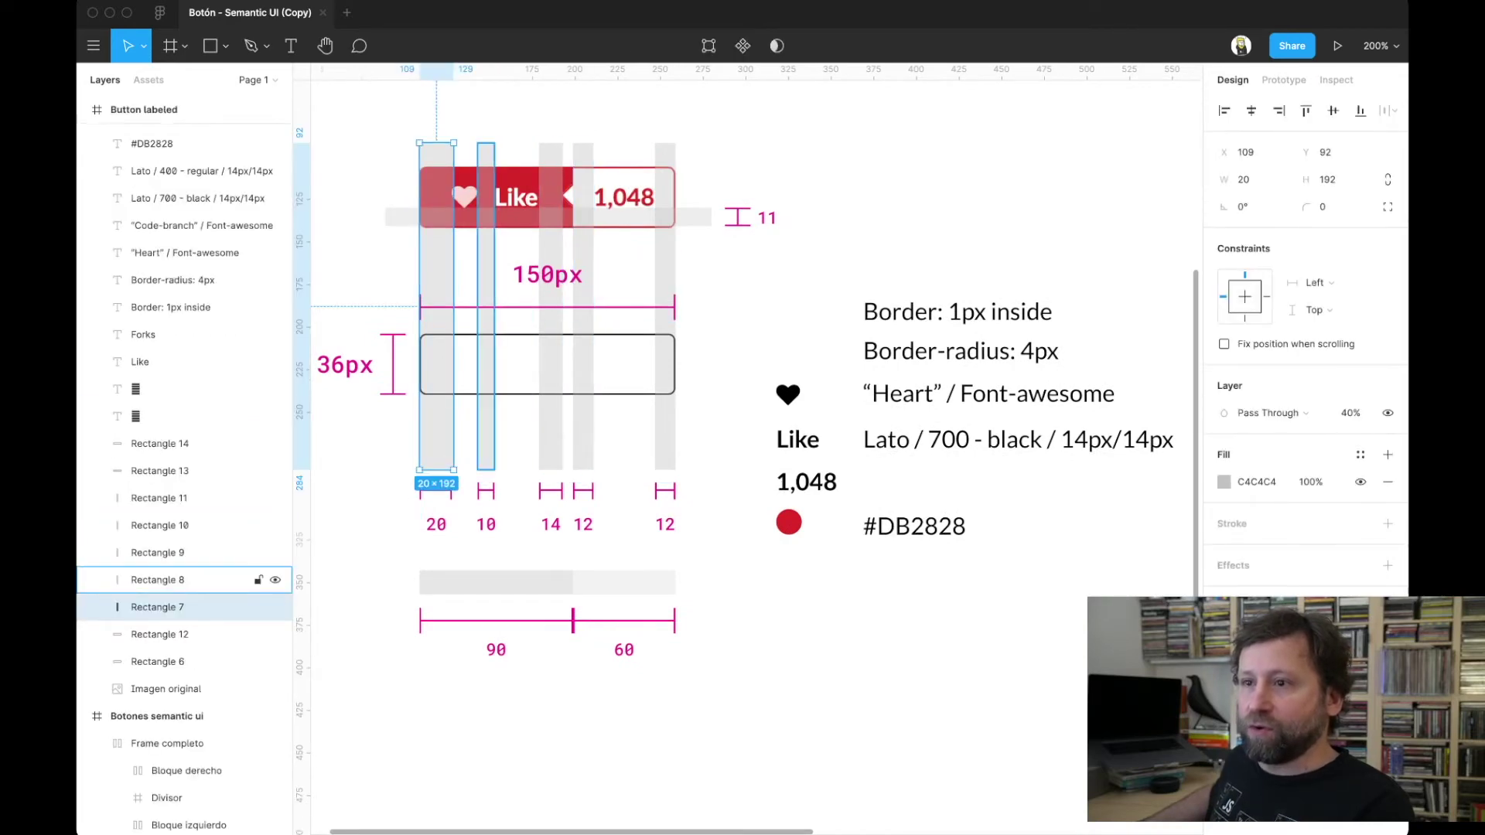
scroll(757, 448, "down", 1)
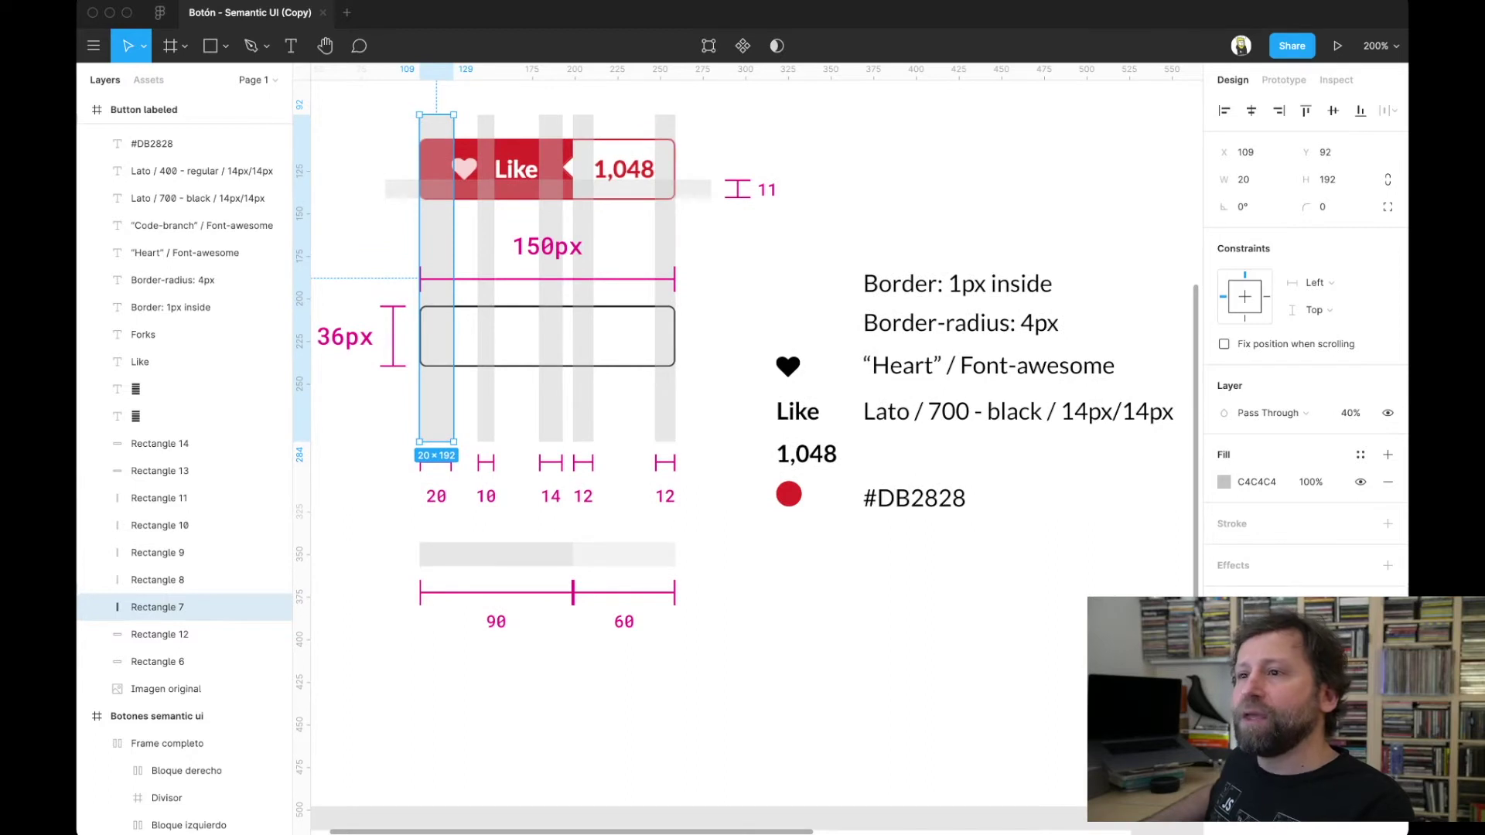
- Delete the grey 60×36 rectangle beside the Like button
scroll(557, 456, "down", 1)
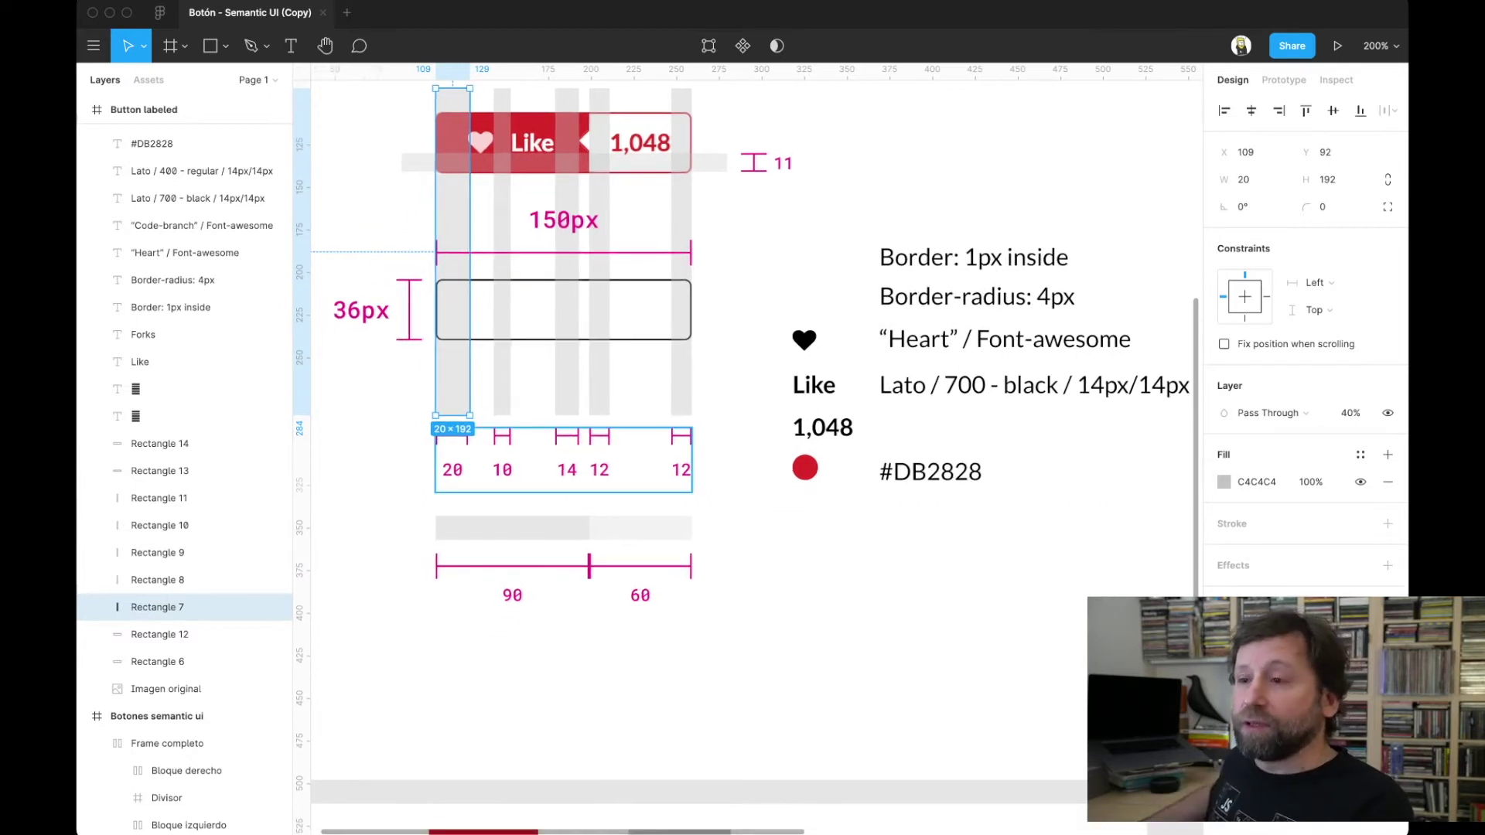
scroll(747, 448, "down", 1)
scroll(746, 449, "down", 4)
scroll(747, 449, "down", 1)
scroll(757, 449, "down", 1)
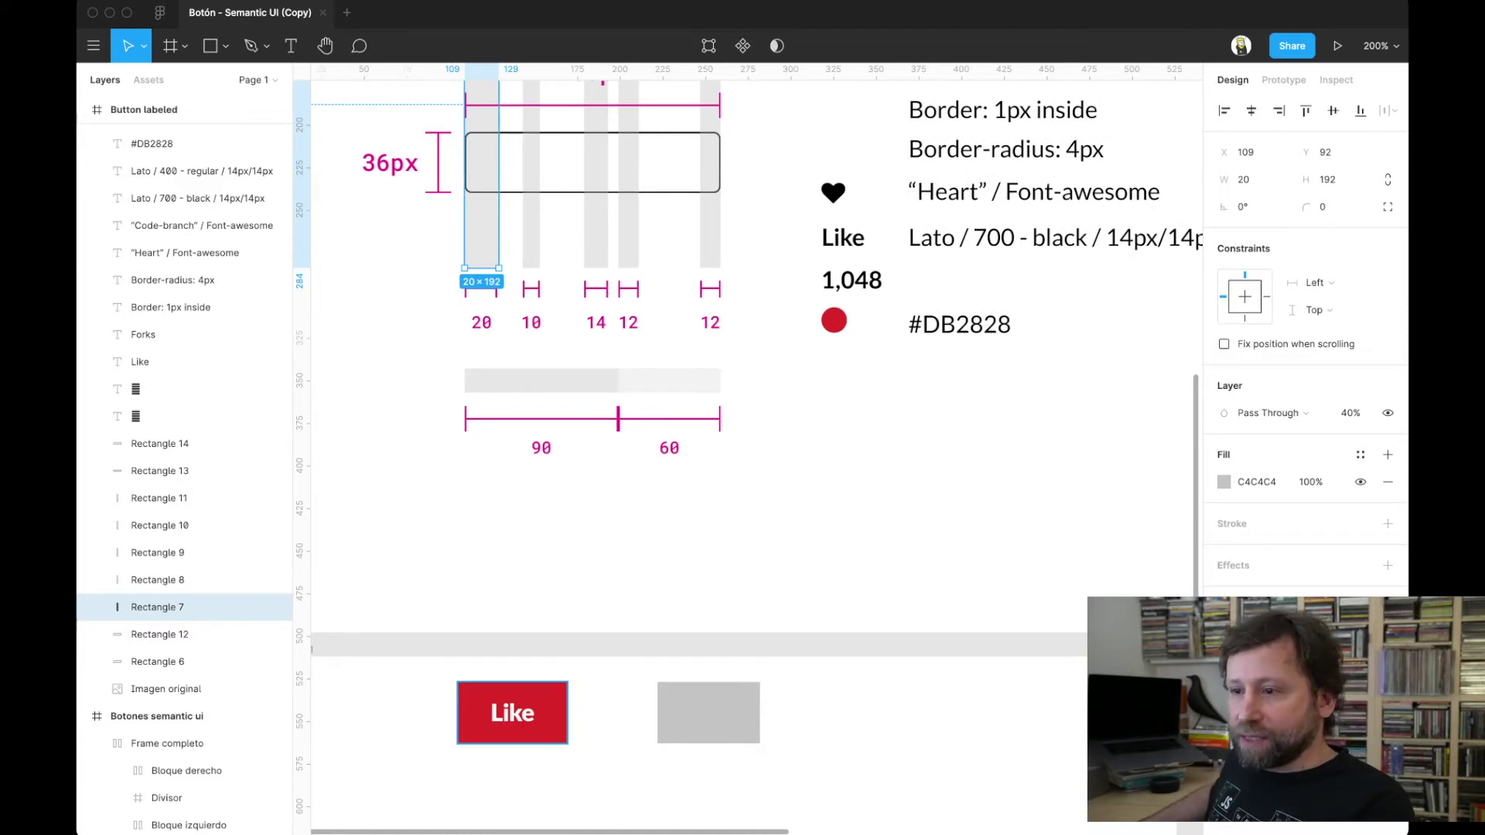
left_click(708, 712)
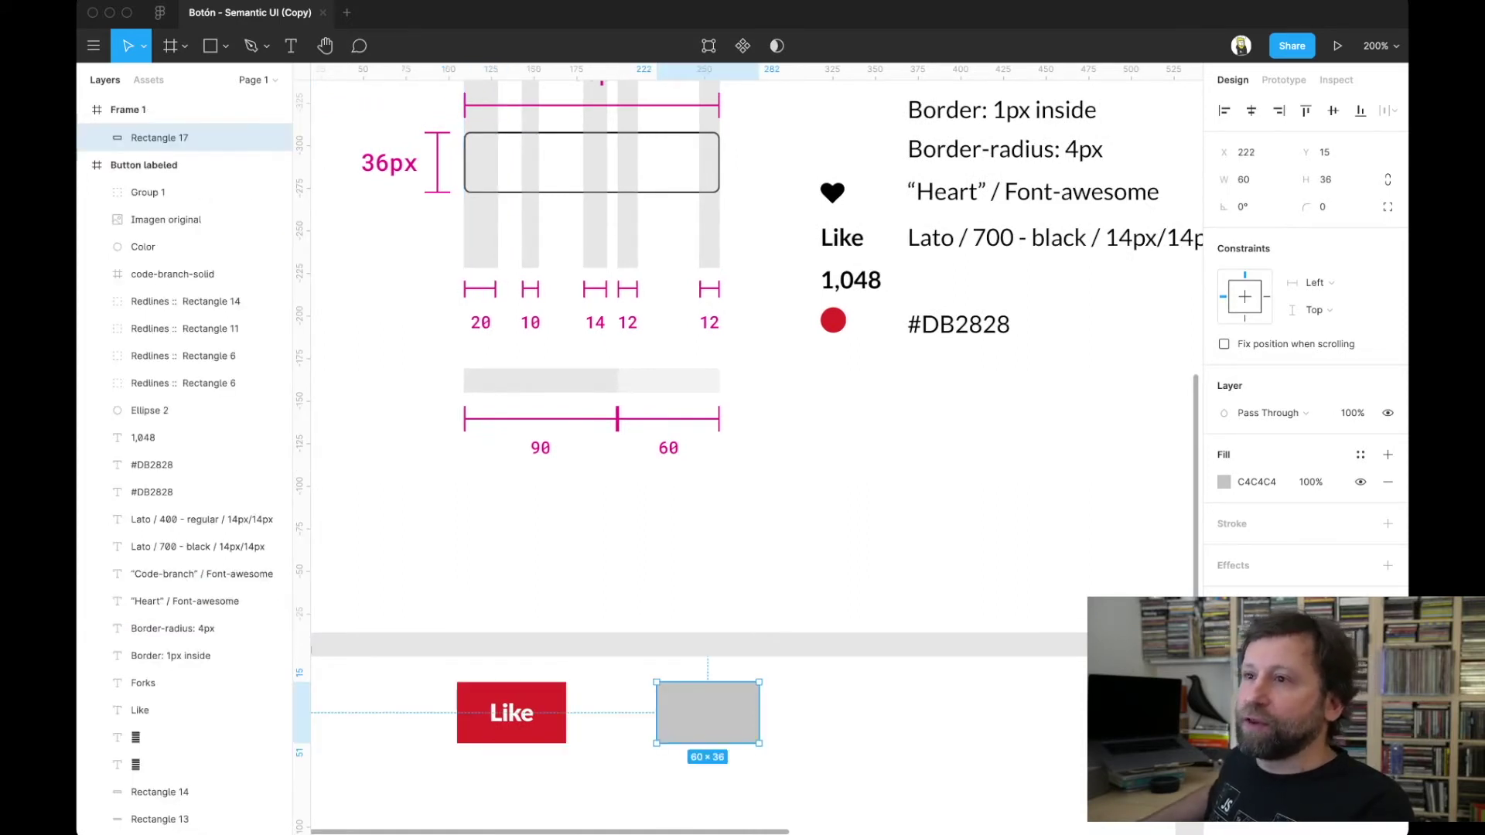
scroll(747, 449, "down", 1)
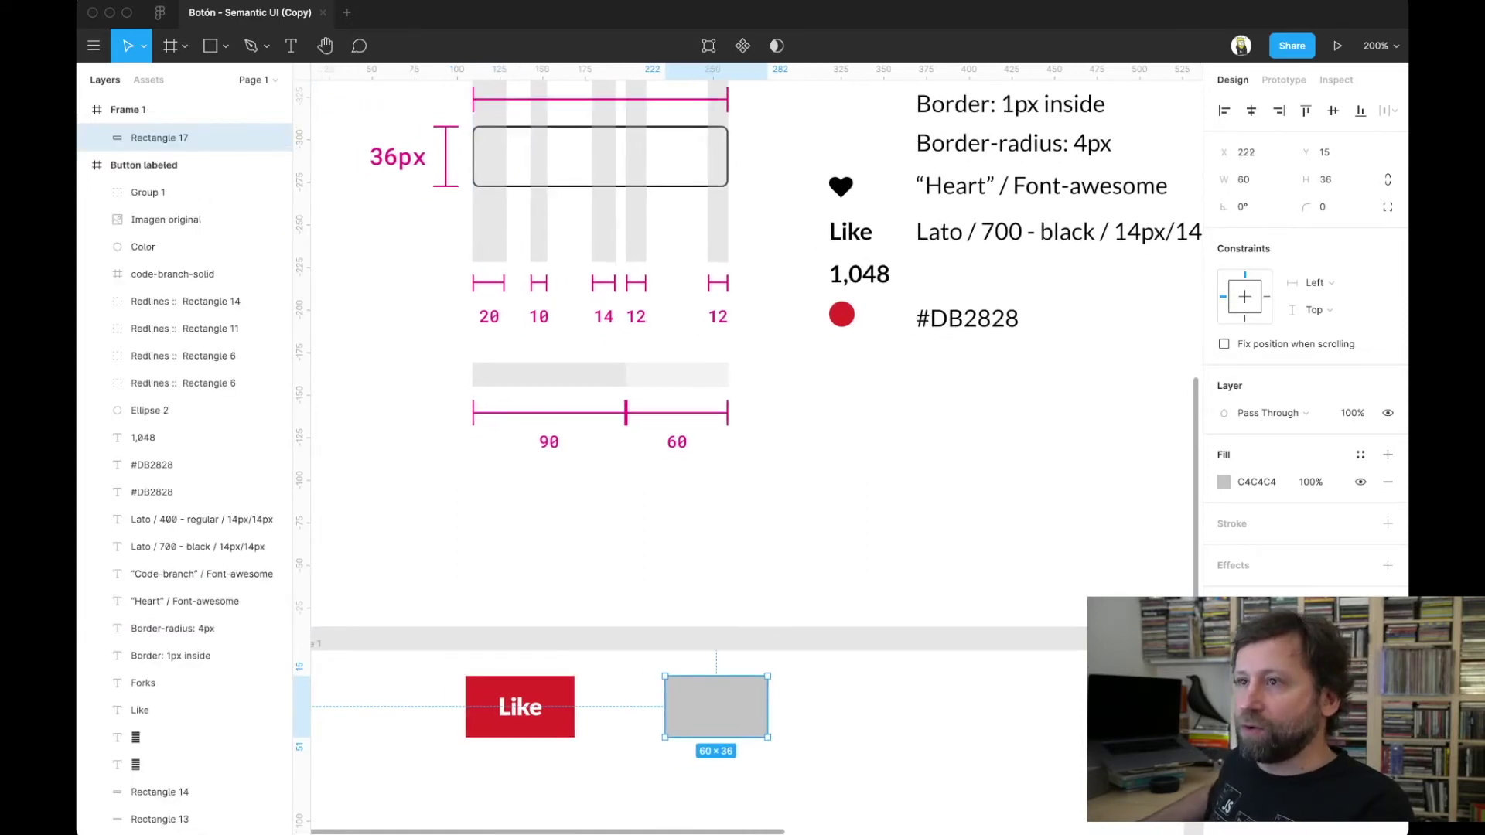
scroll(619, 348, "up", 4)
scroll(619, 348, "up", 5)
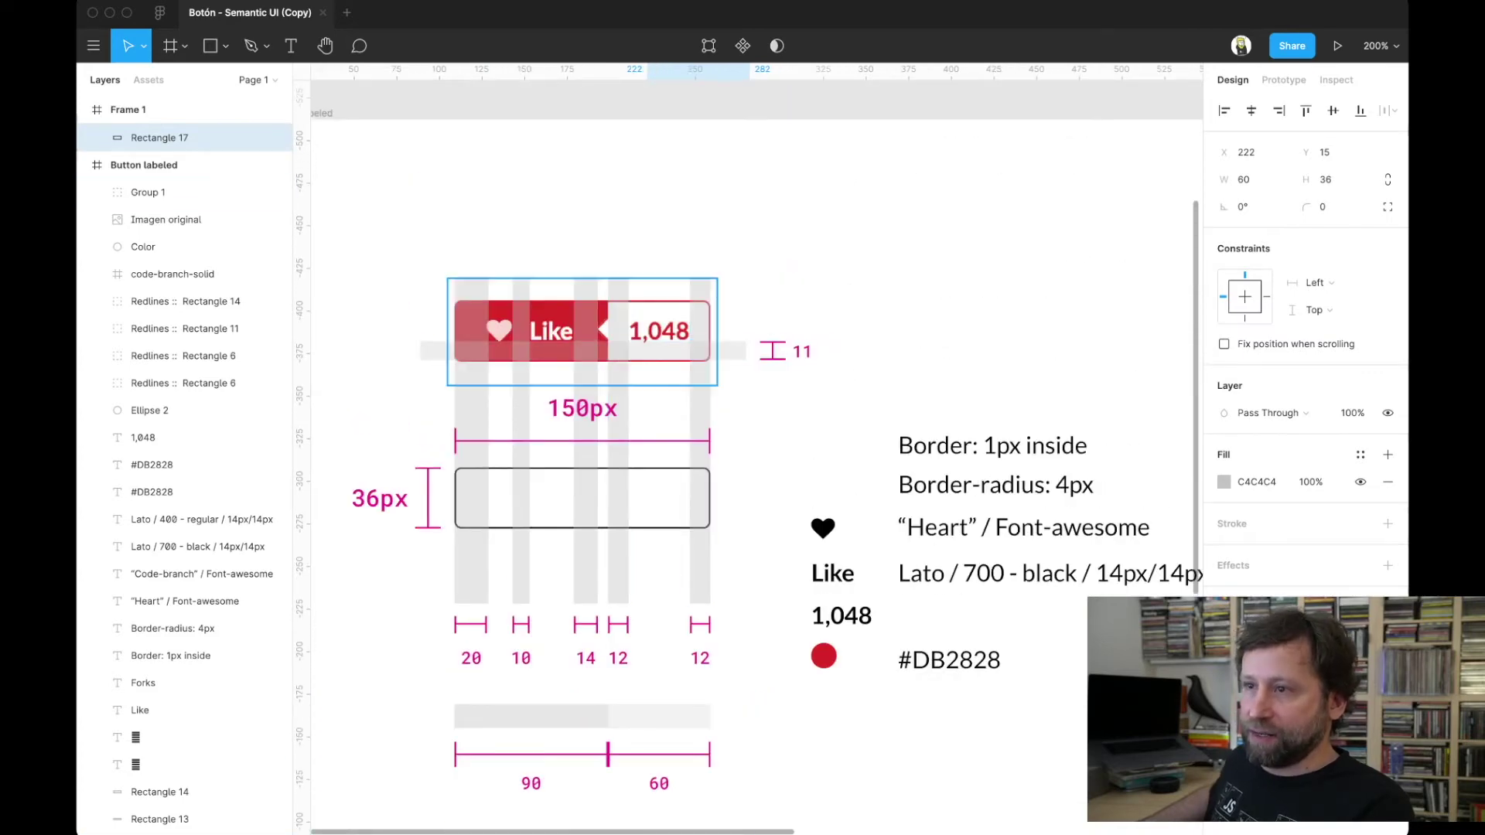
scroll(619, 349, "down", 10)
scroll(747, 449, "up", 1)
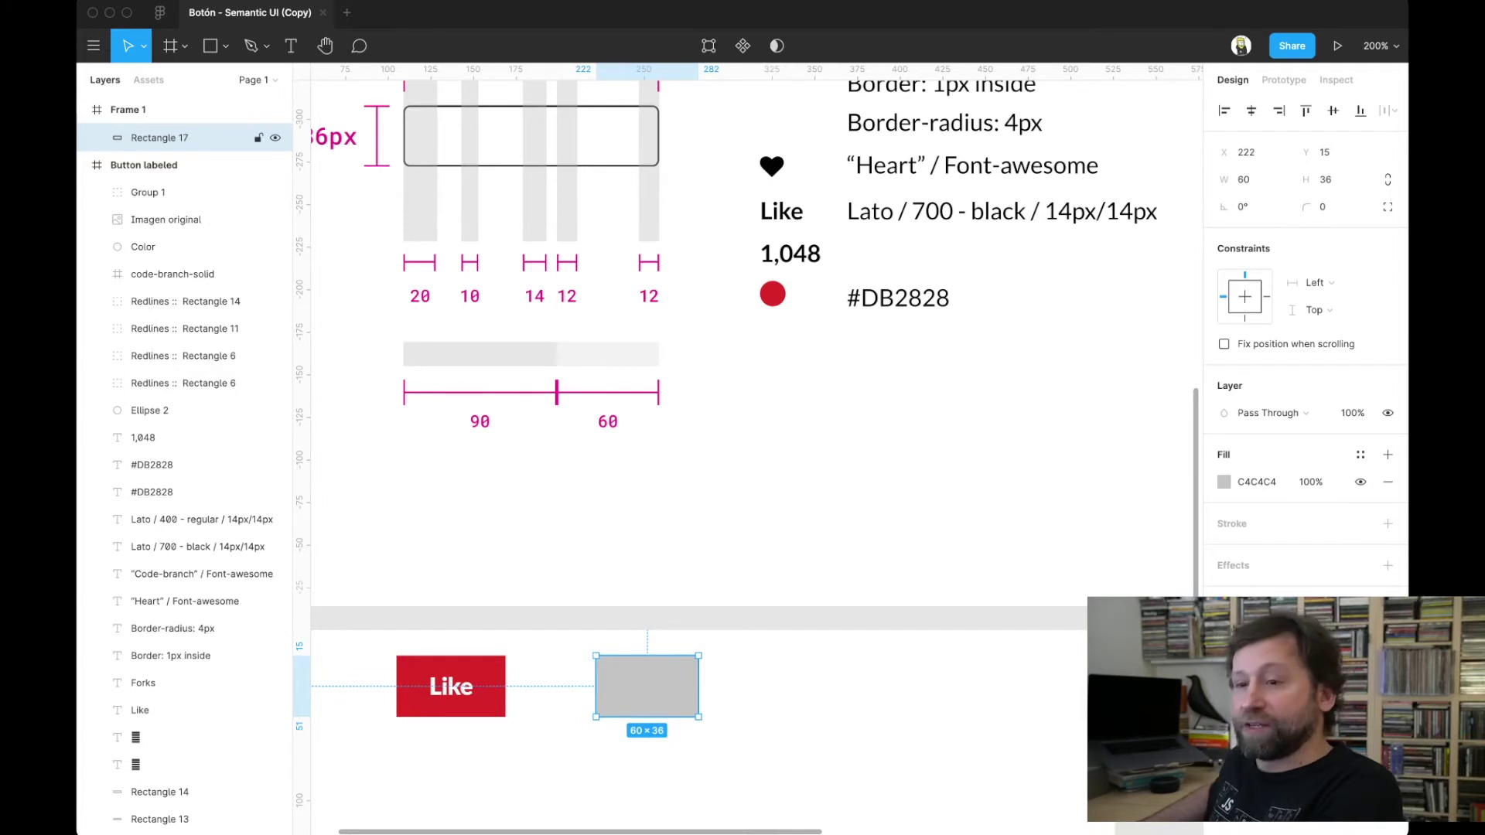
key("Delete")
- Duplicate the red Like button, move the copy right, then delete it
key("shift+a")
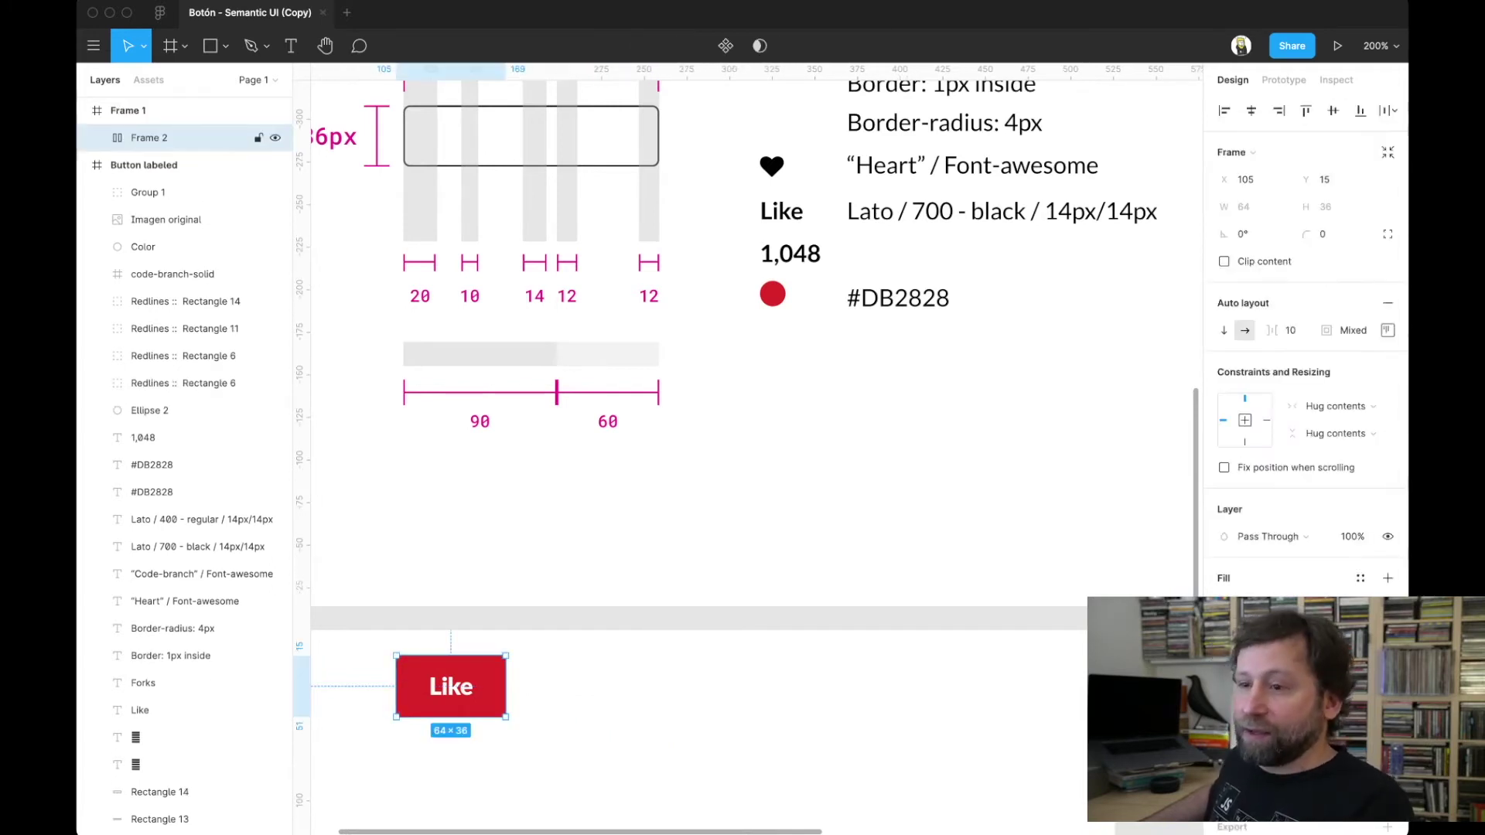
key("ctrl+d")
left_click_drag(568, 687, 639, 686)
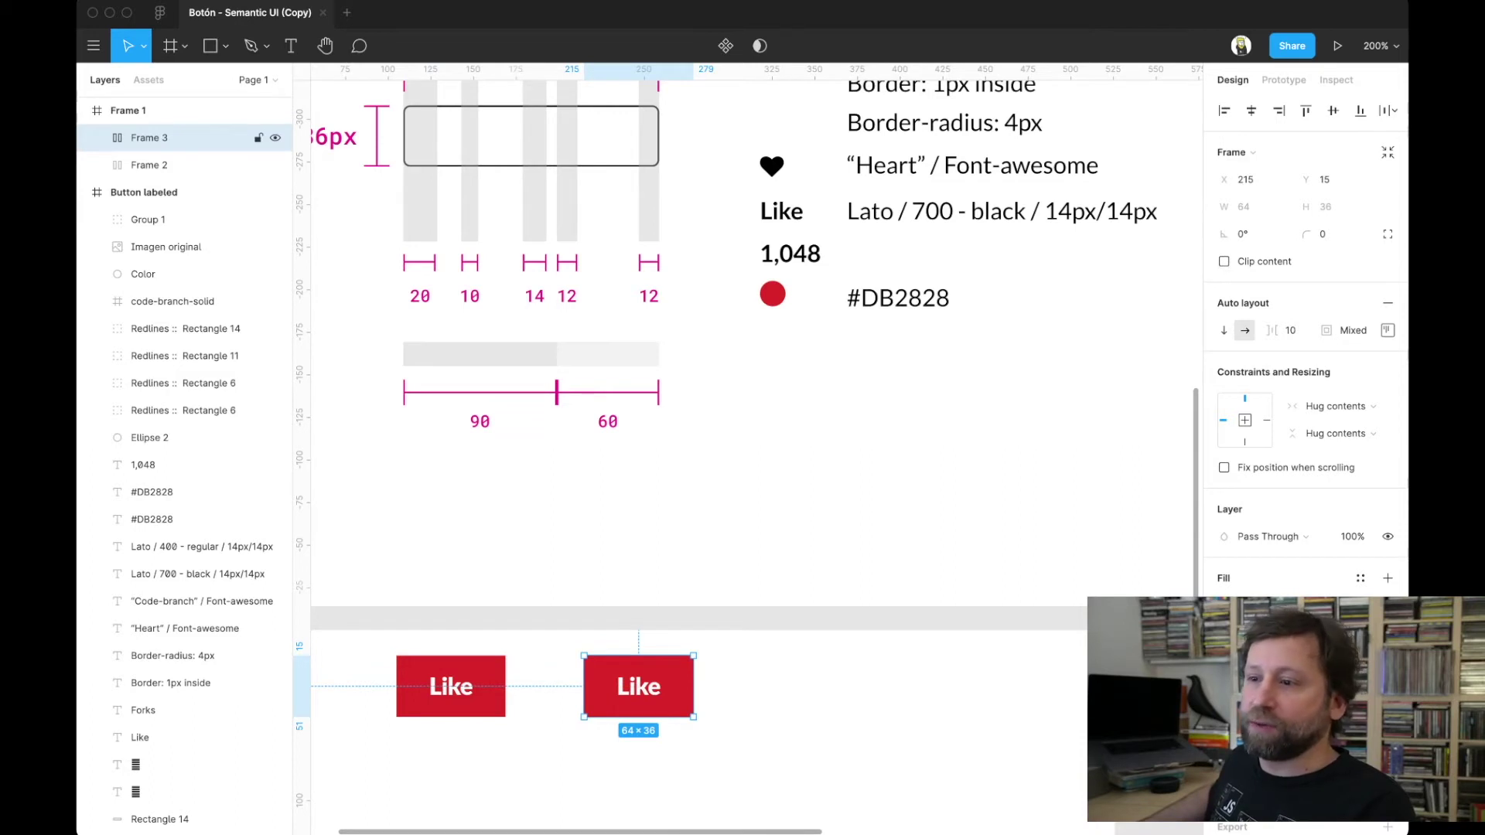
key("Delete")
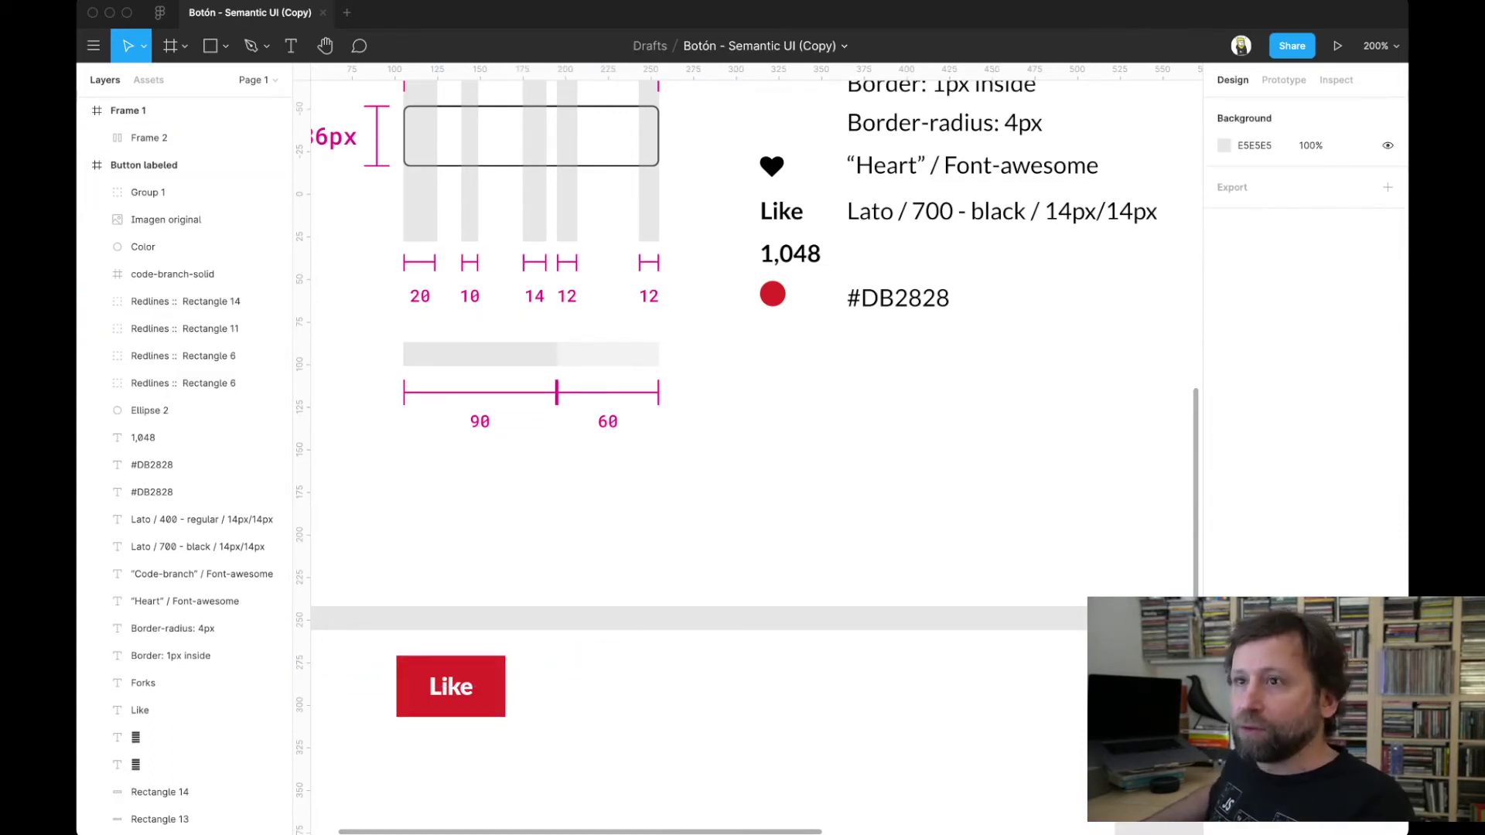
- Draw a new 60 px wide rectangle to the right of the Like button
left_click(225, 46)
left_click(203, 83)
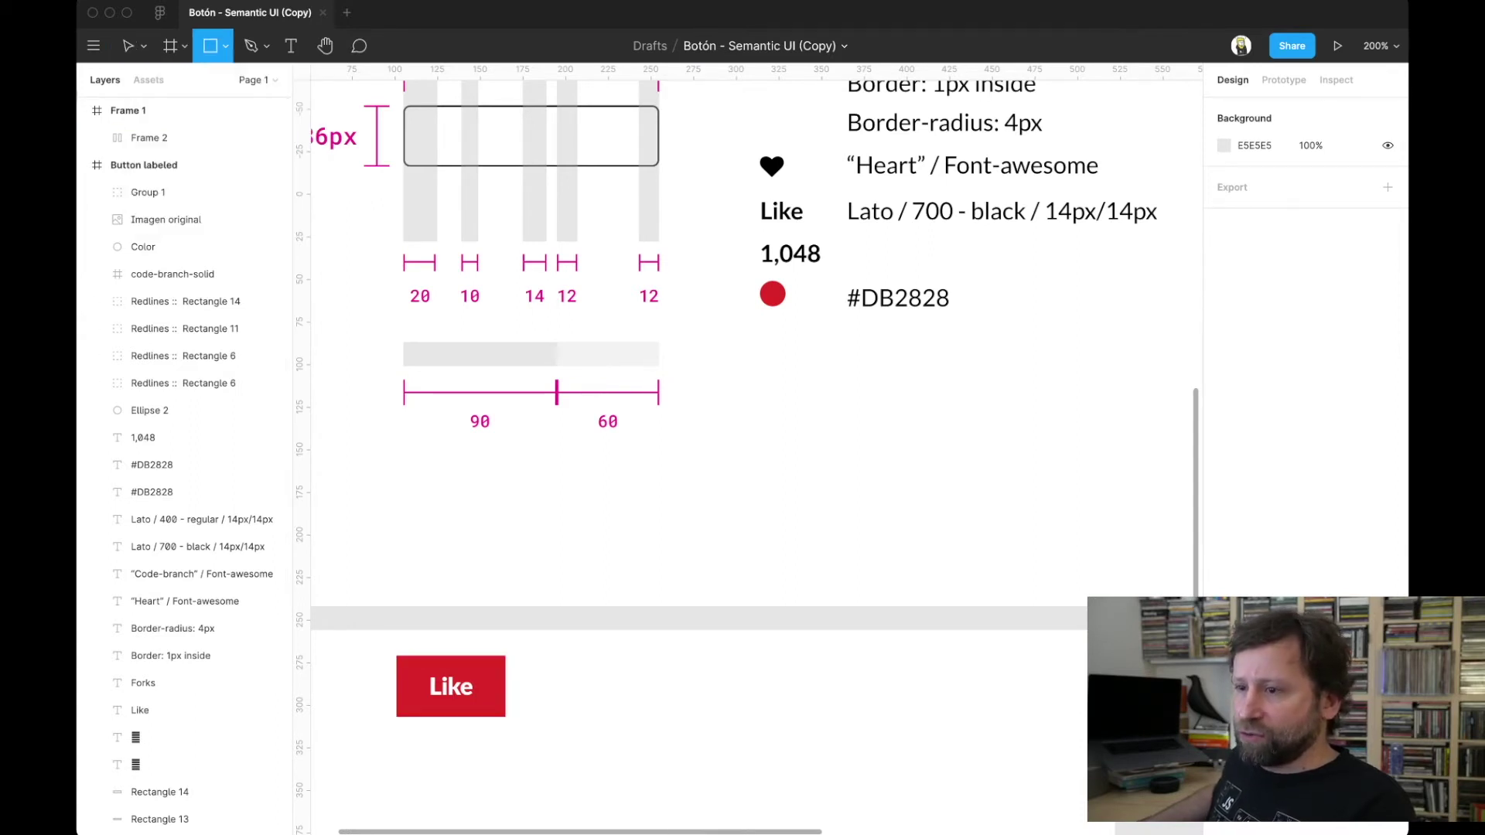
left_click_drag(599, 656, 696, 717)
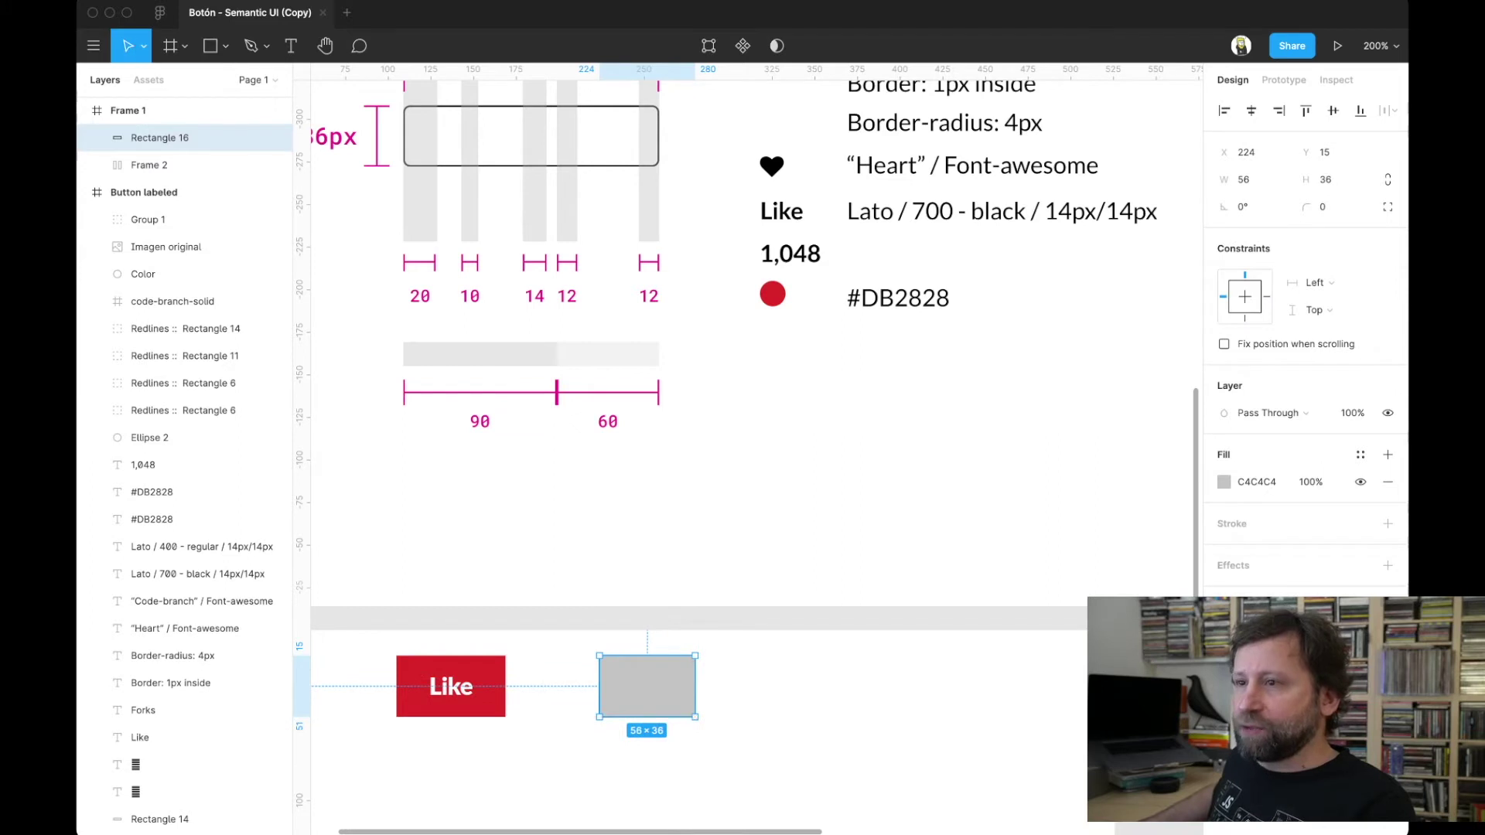
left_click(1247, 180)
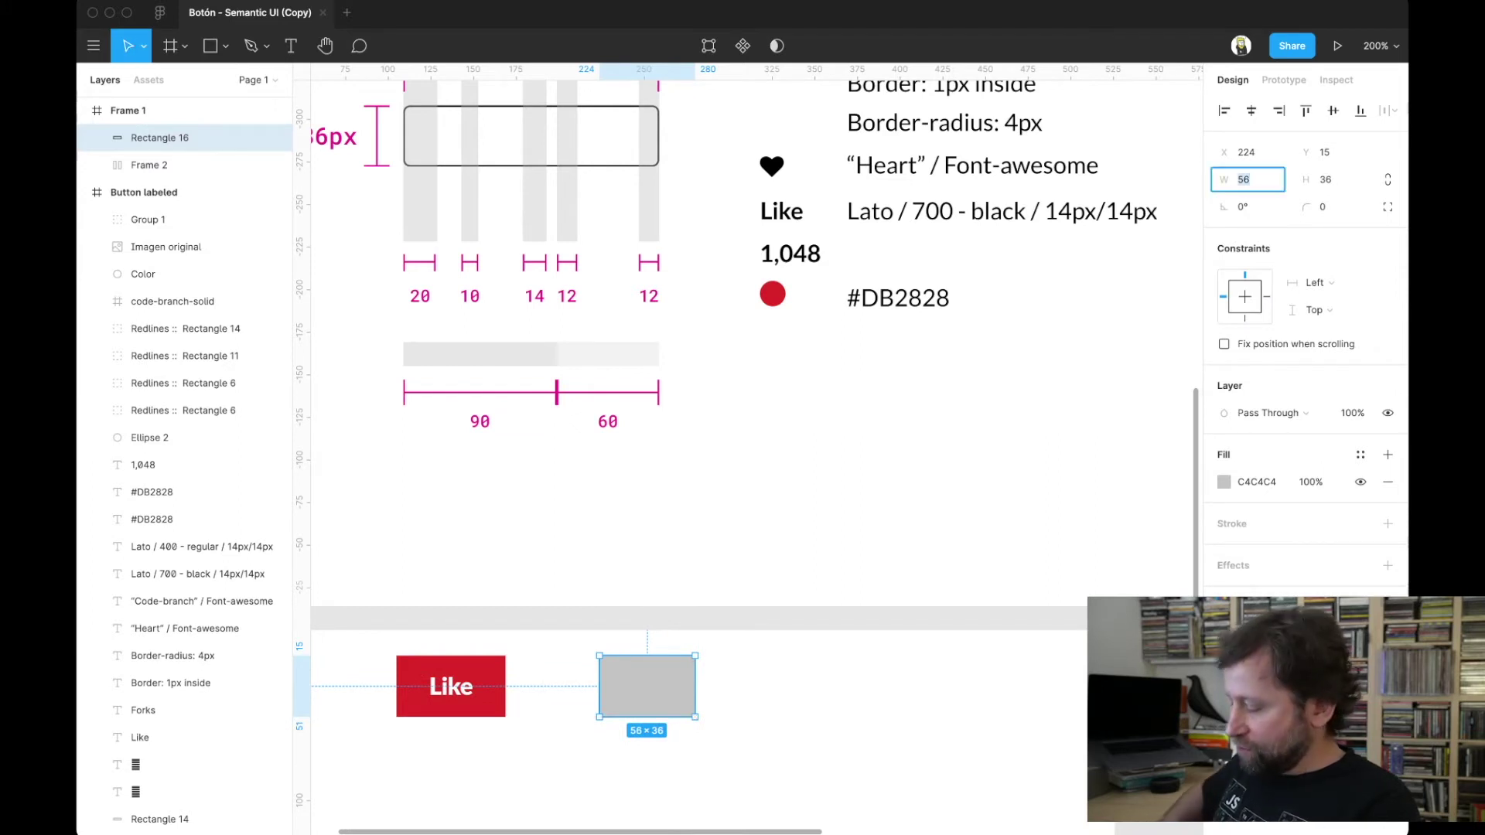
type("60")
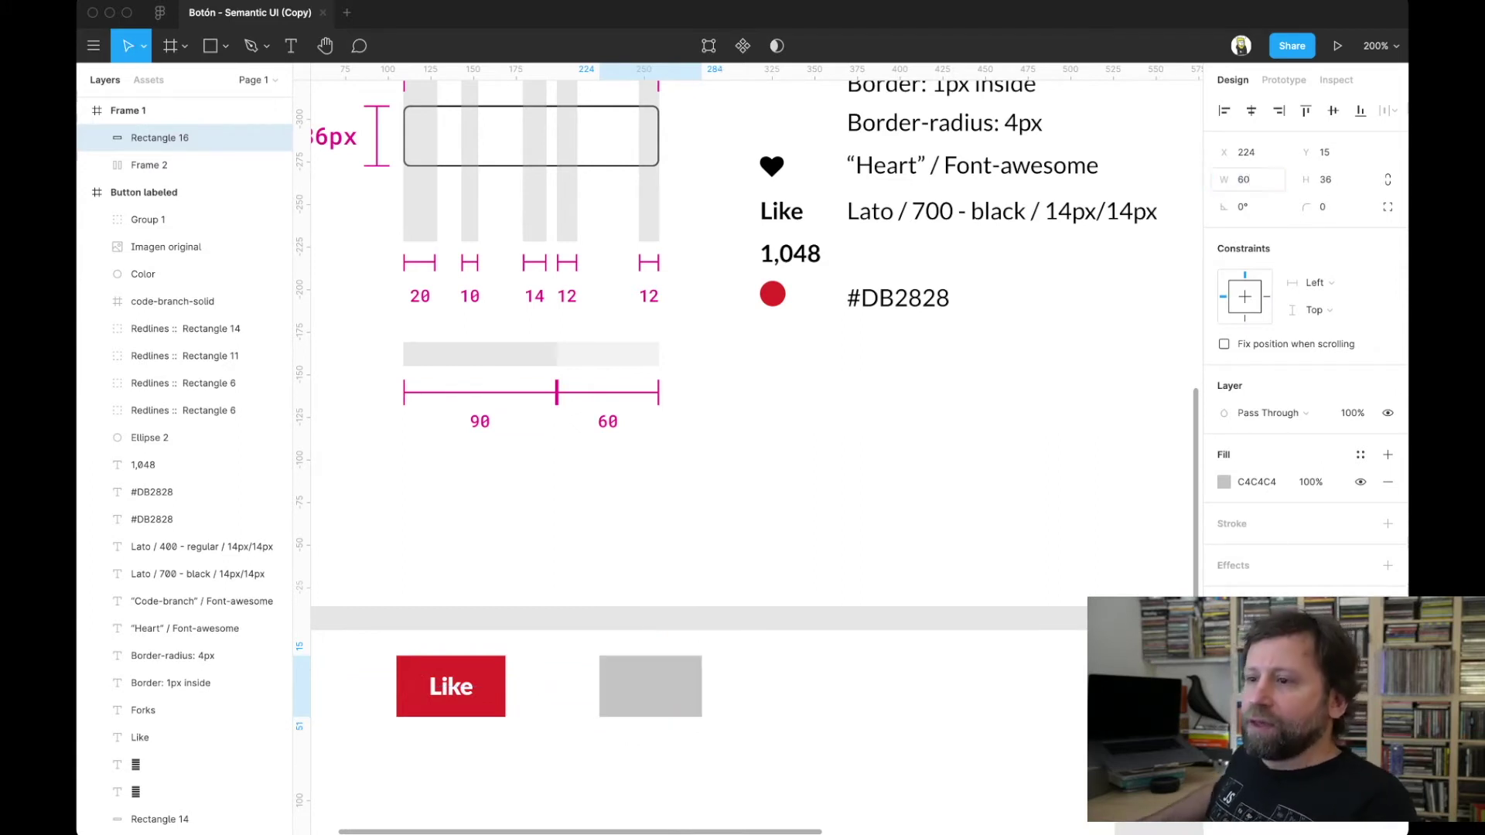
key("Return")
- Fill the rectangle white #FFFFFF and place a text box on it
left_click(1224, 482)
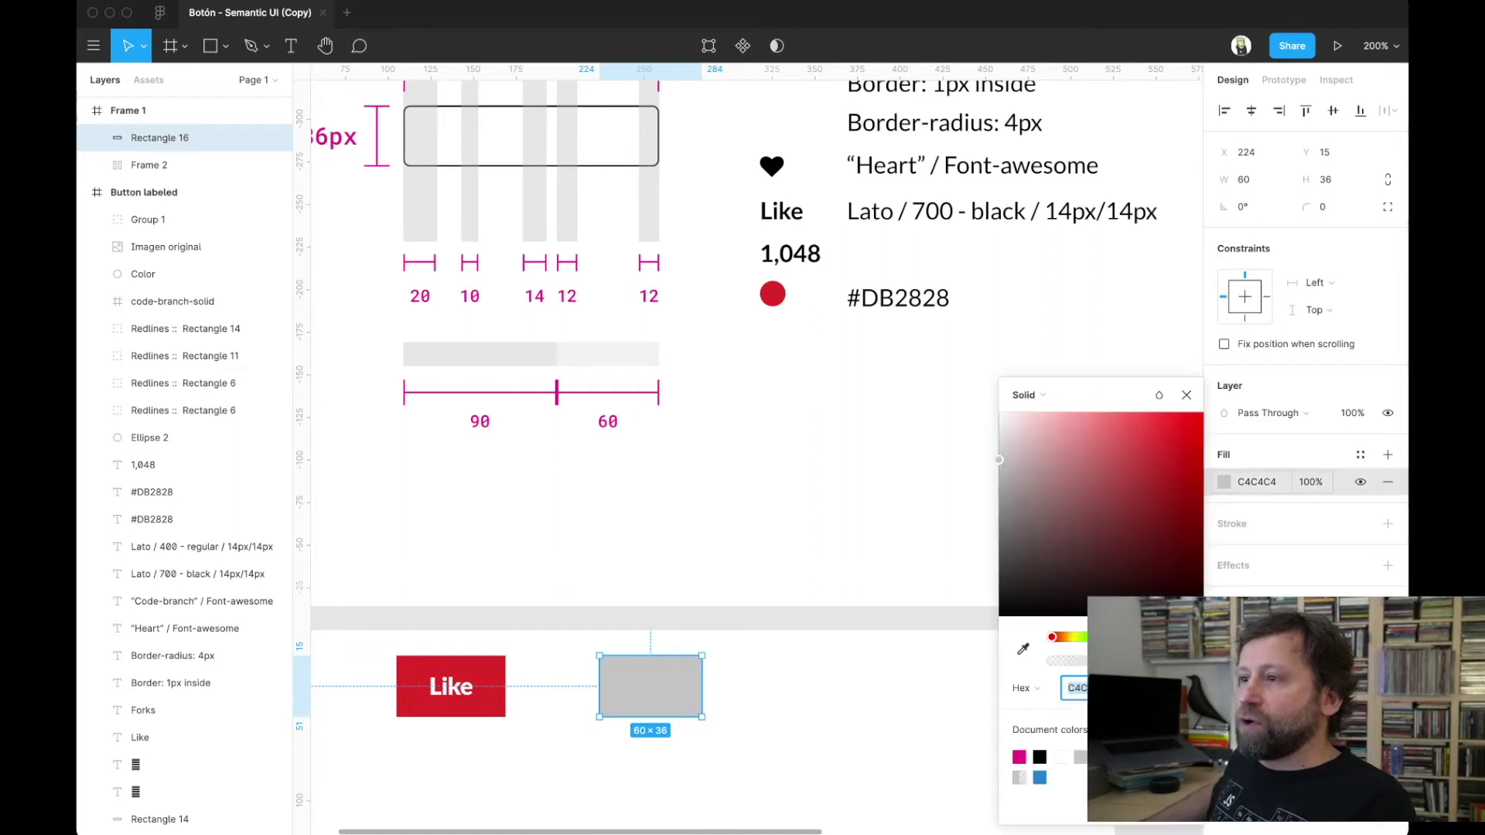
type("FFFFFF")
key("Return")
key("Escape")
key("Escape")
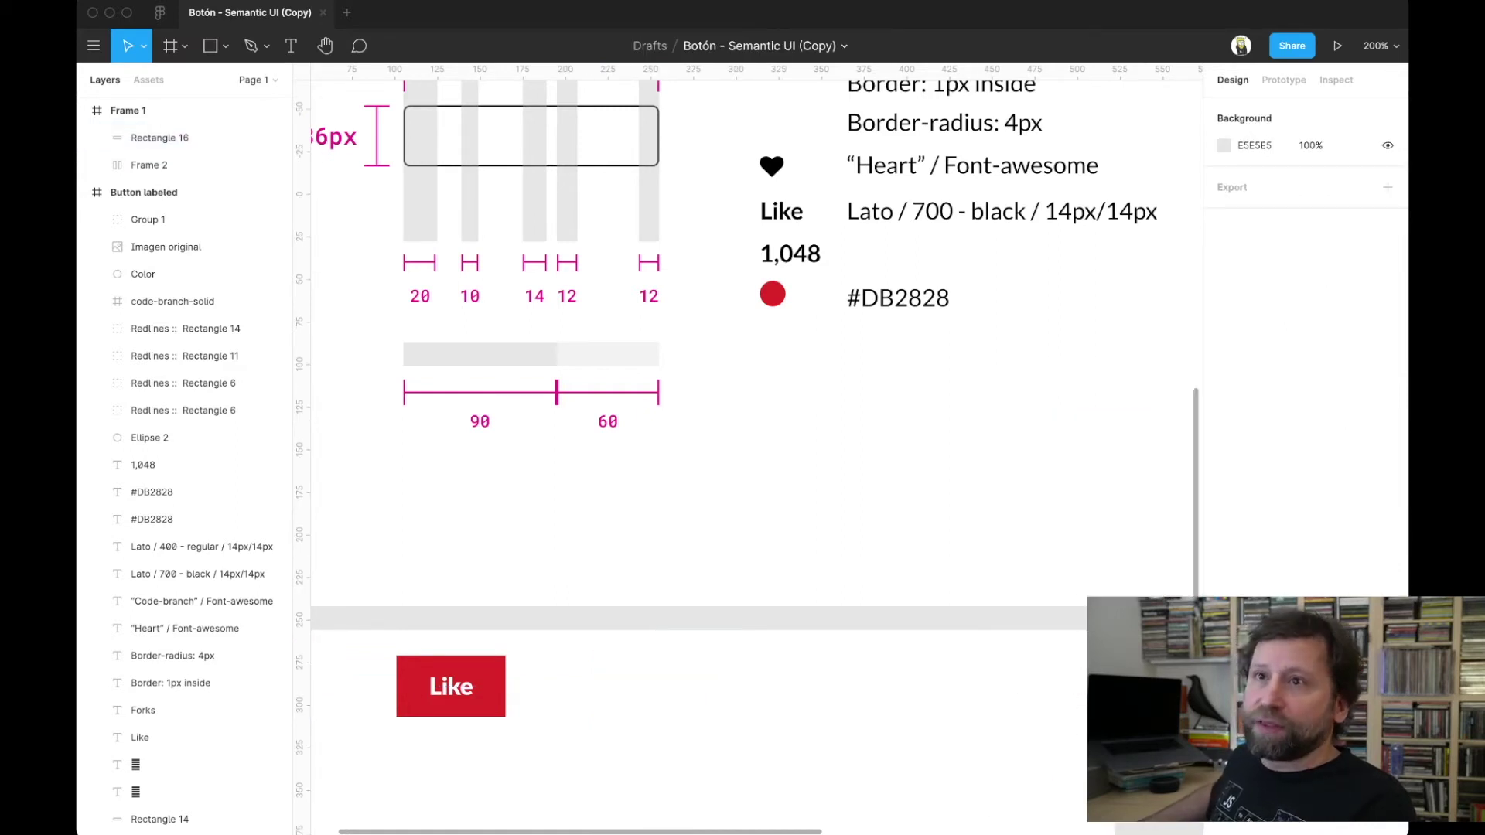
key("t")
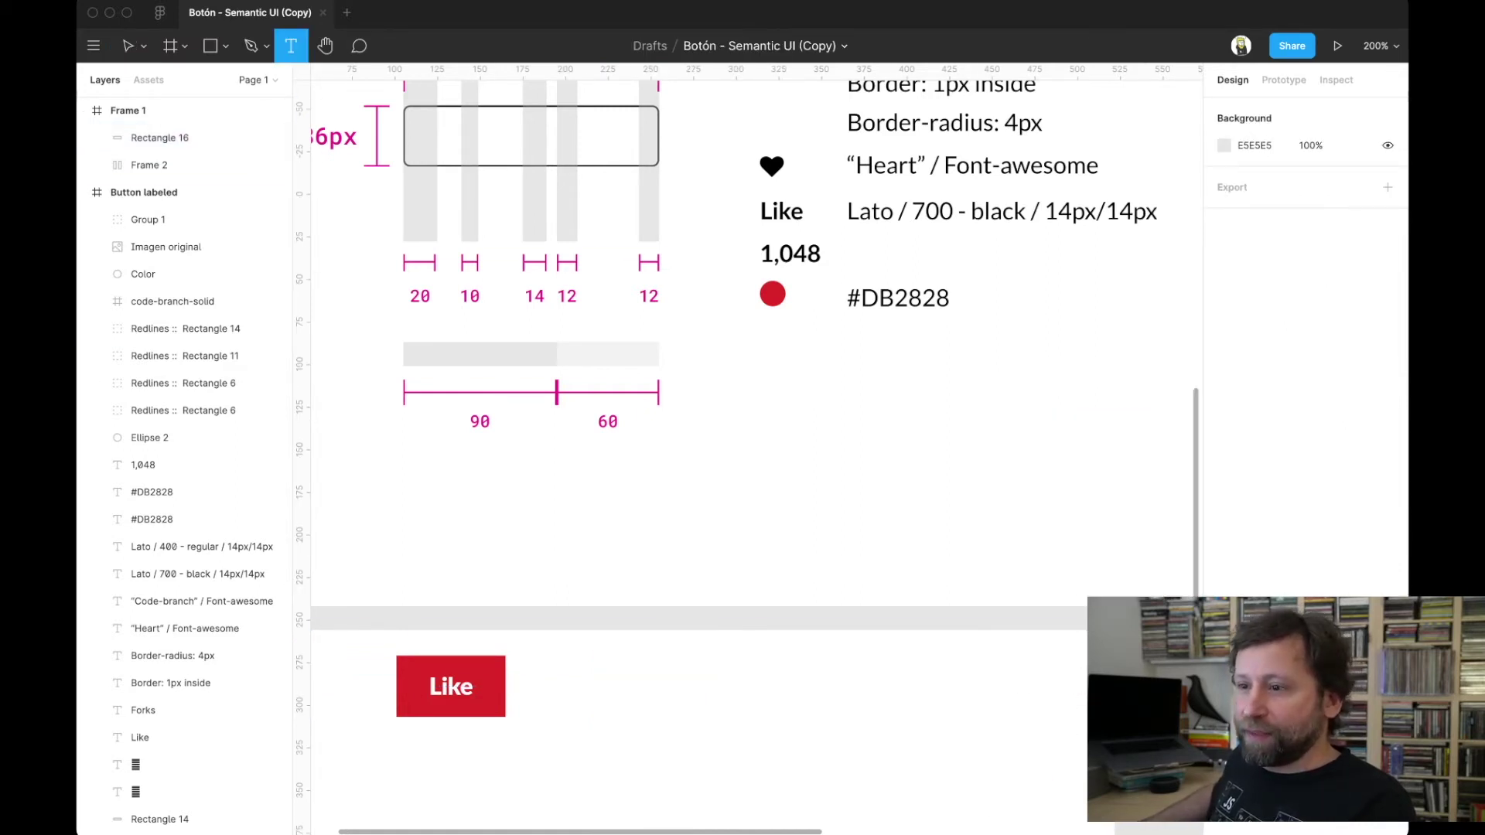
left_click(664, 677)
key("Escape")
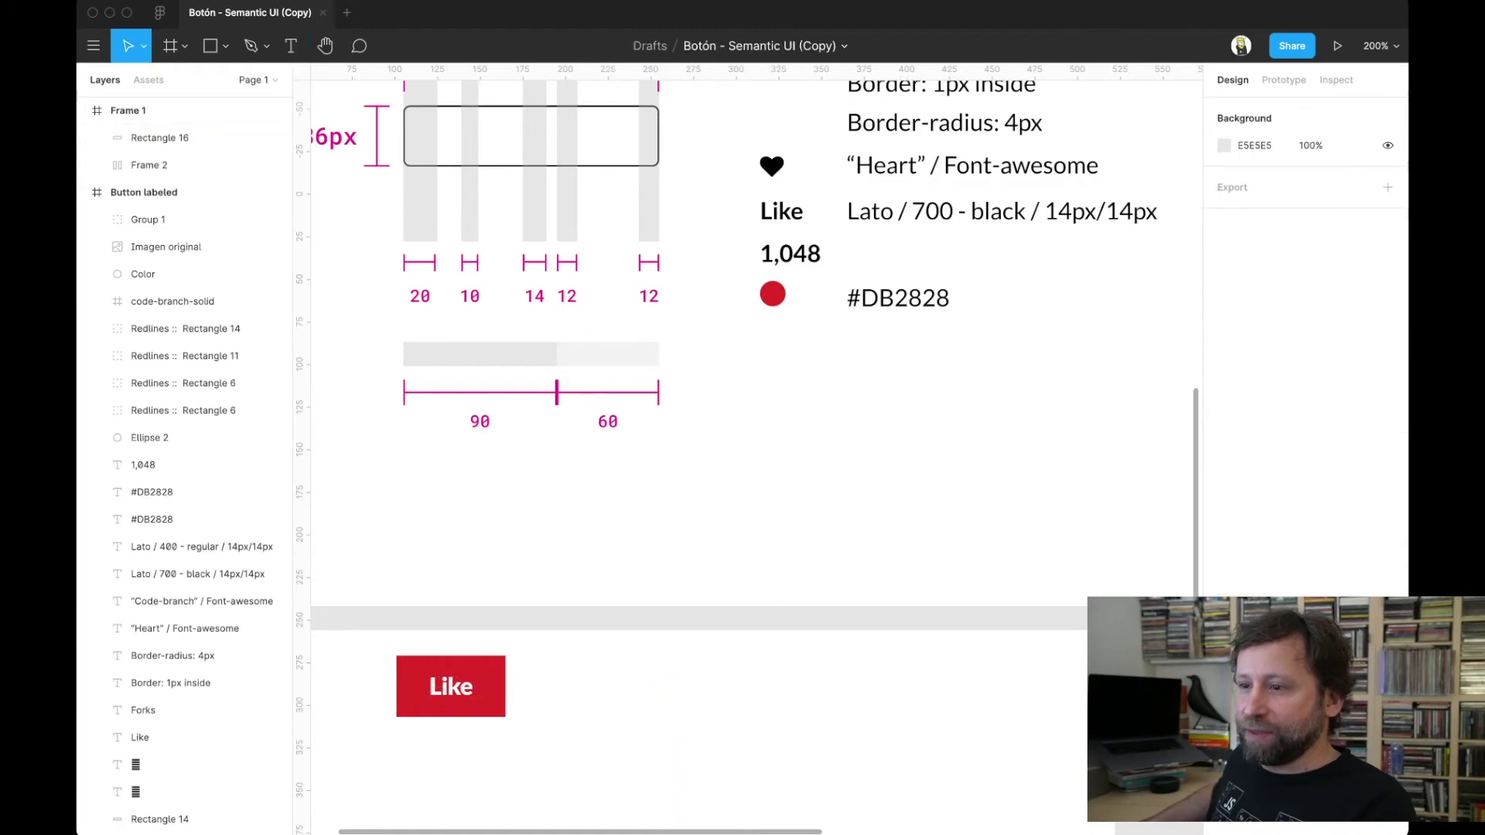
- Change the rectangle's fill to #E9E2E2 and align it level with the Like button
left_click(650, 686)
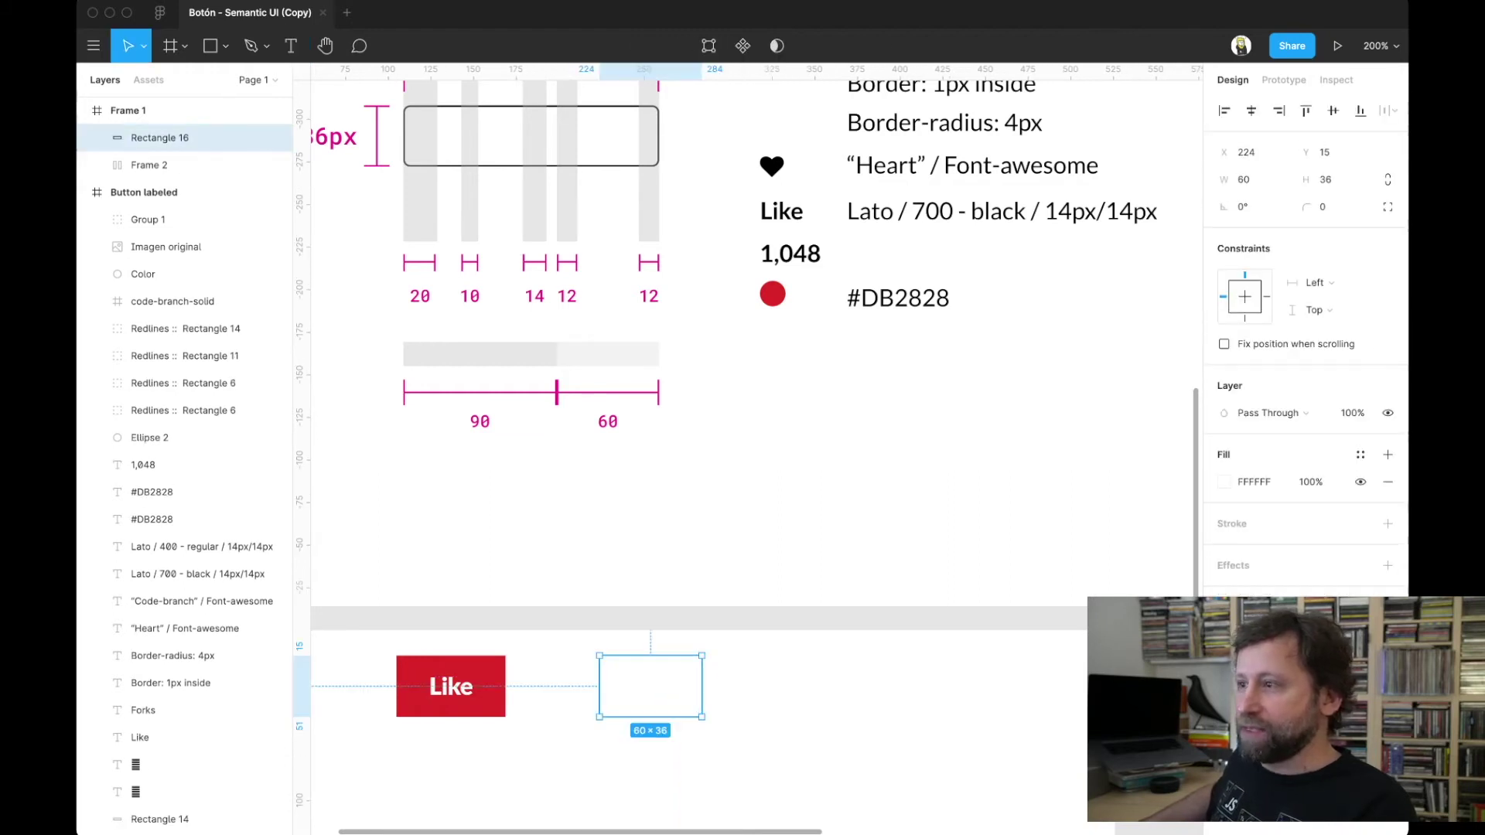
left_click(1224, 482)
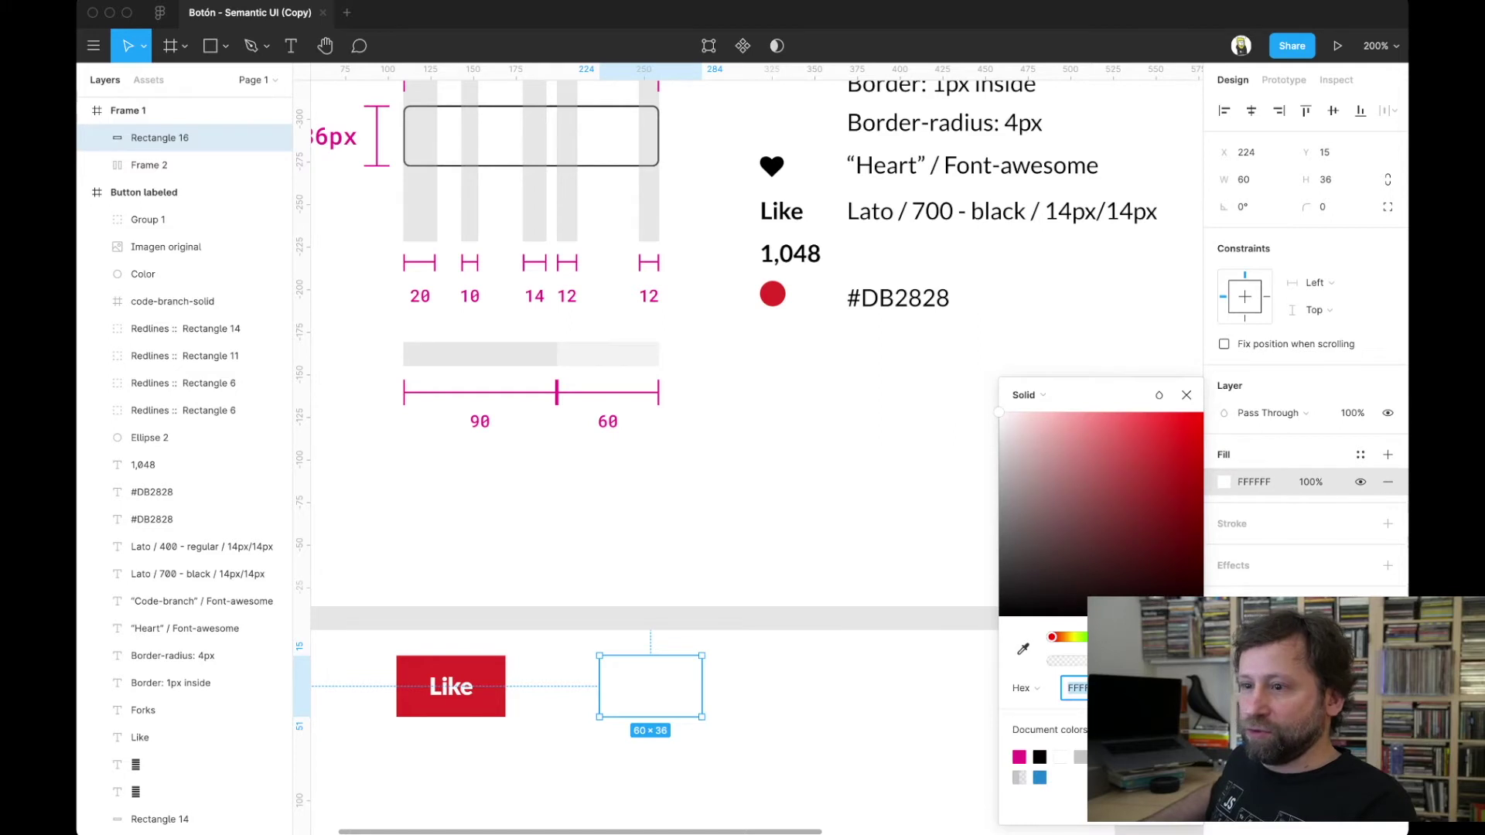
type("E9E2E2")
key("Return")
key("Escape")
mouse_move(651, 687)
left_mouse_down()
mouse_move(671, 695)
mouse_move(654, 686)
left_mouse_up()
key("Escape")
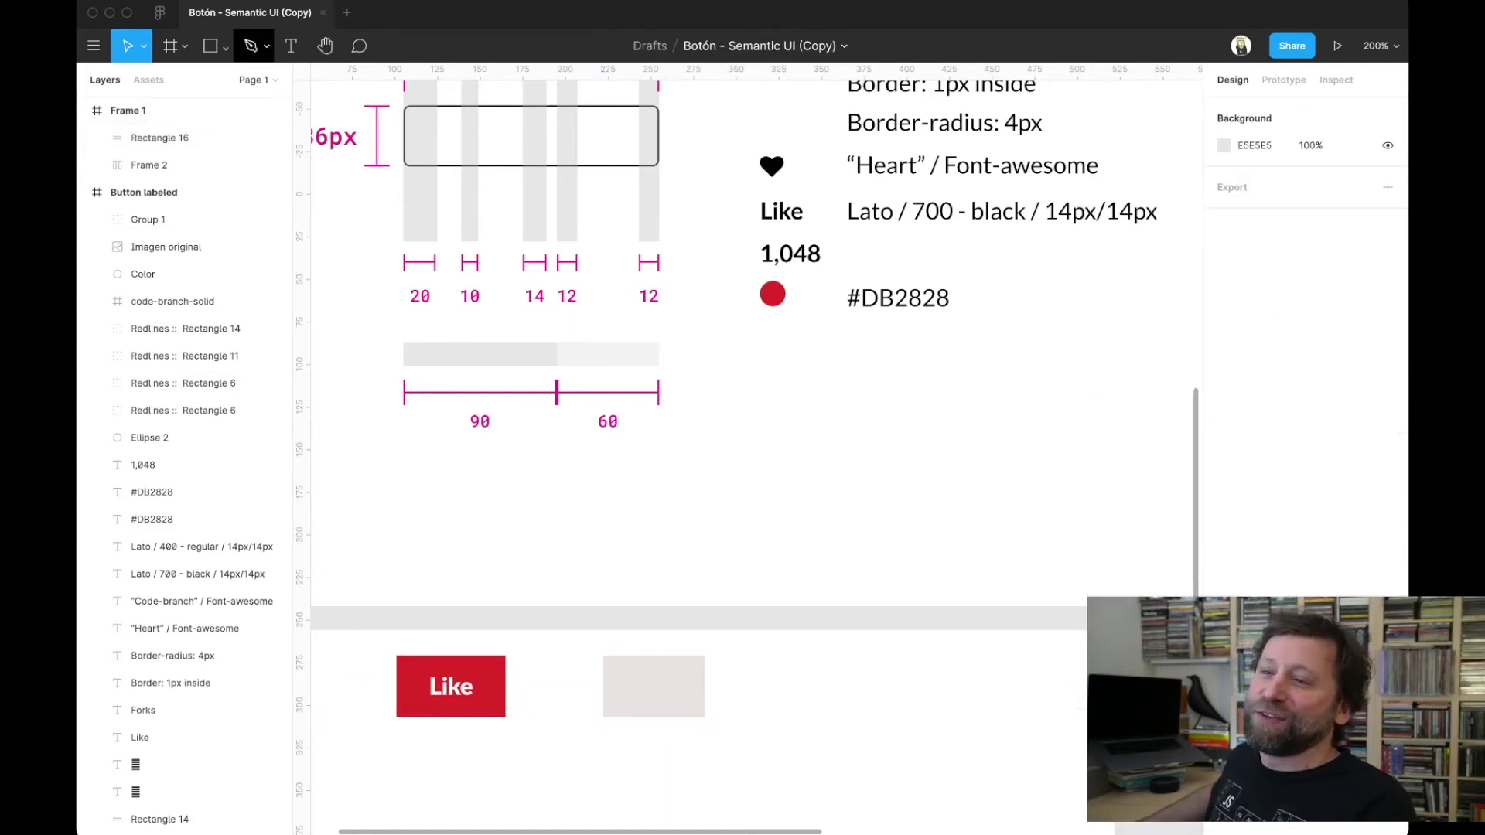
left_click(291, 46)
- Add the count text 1,048 inside the grey box and wrap both in an auto-layout frame
left_click_drag(619, 673, 690, 699)
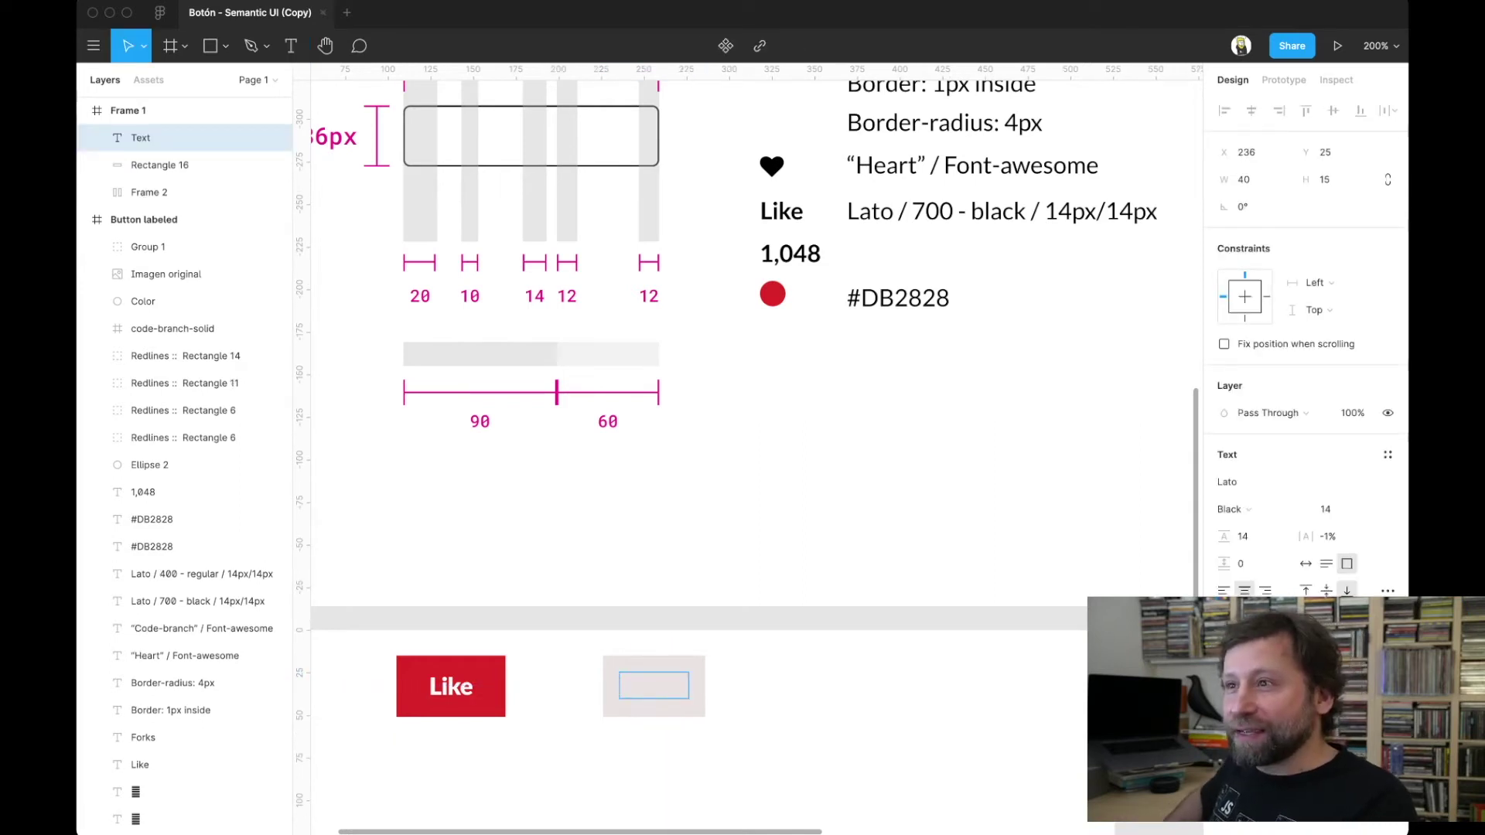
type("1.048")
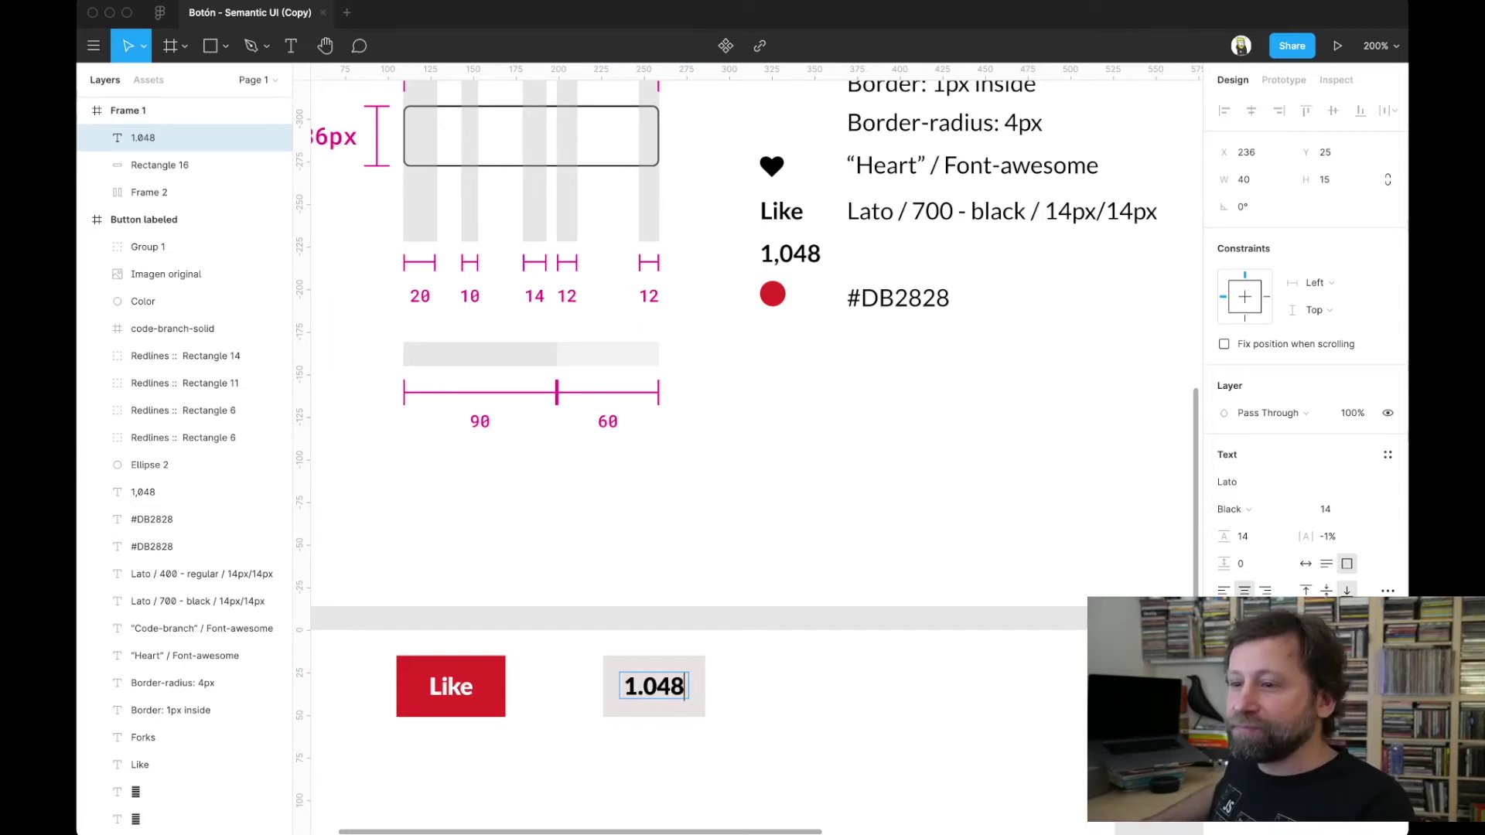
key("Left")
key("Left")
key("Left")
key("BackSpace")
type(",")
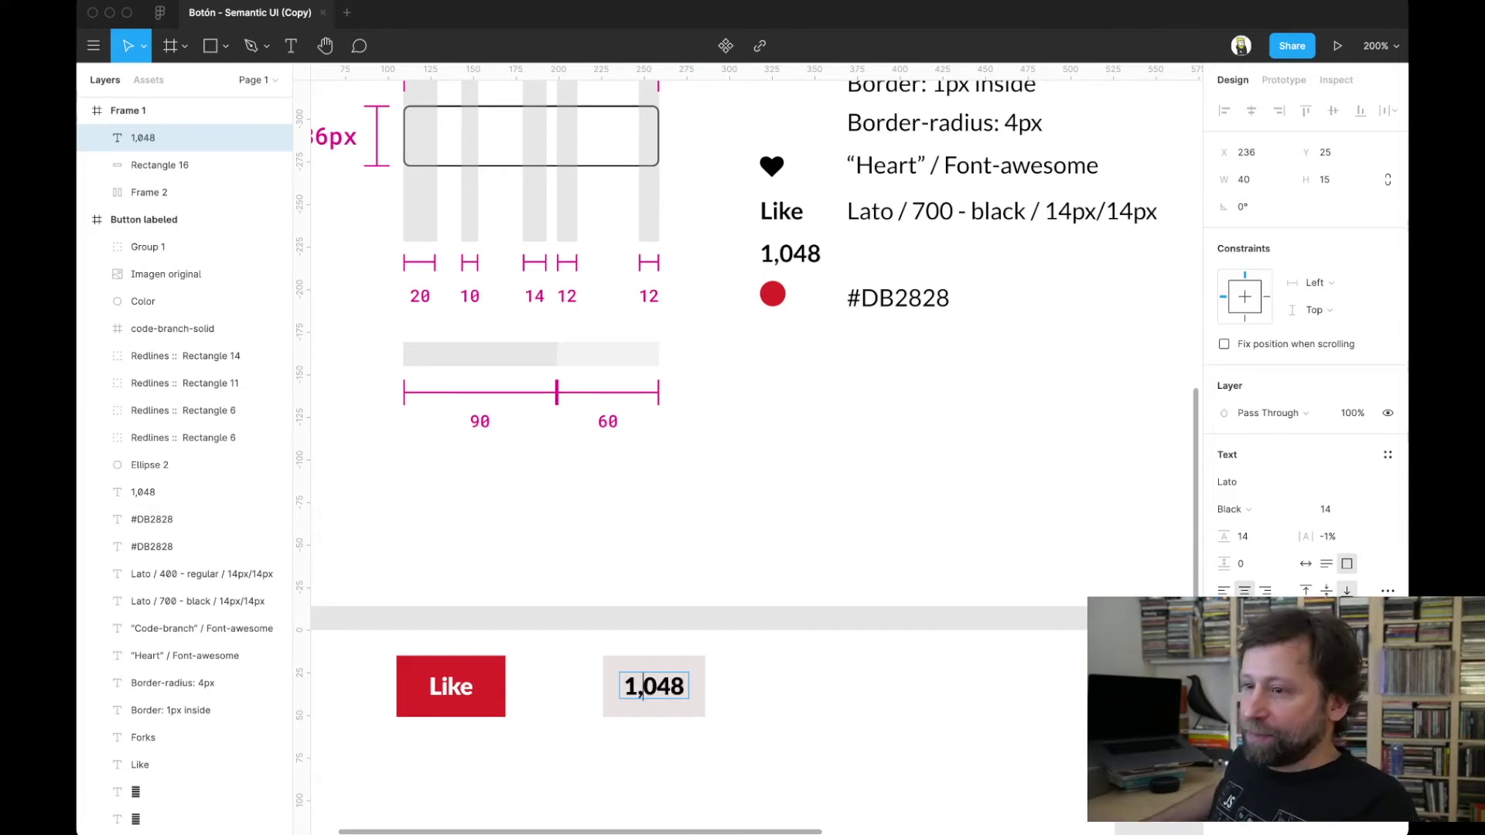
key("Escape")
left_click_drag(592, 647, 720, 721)
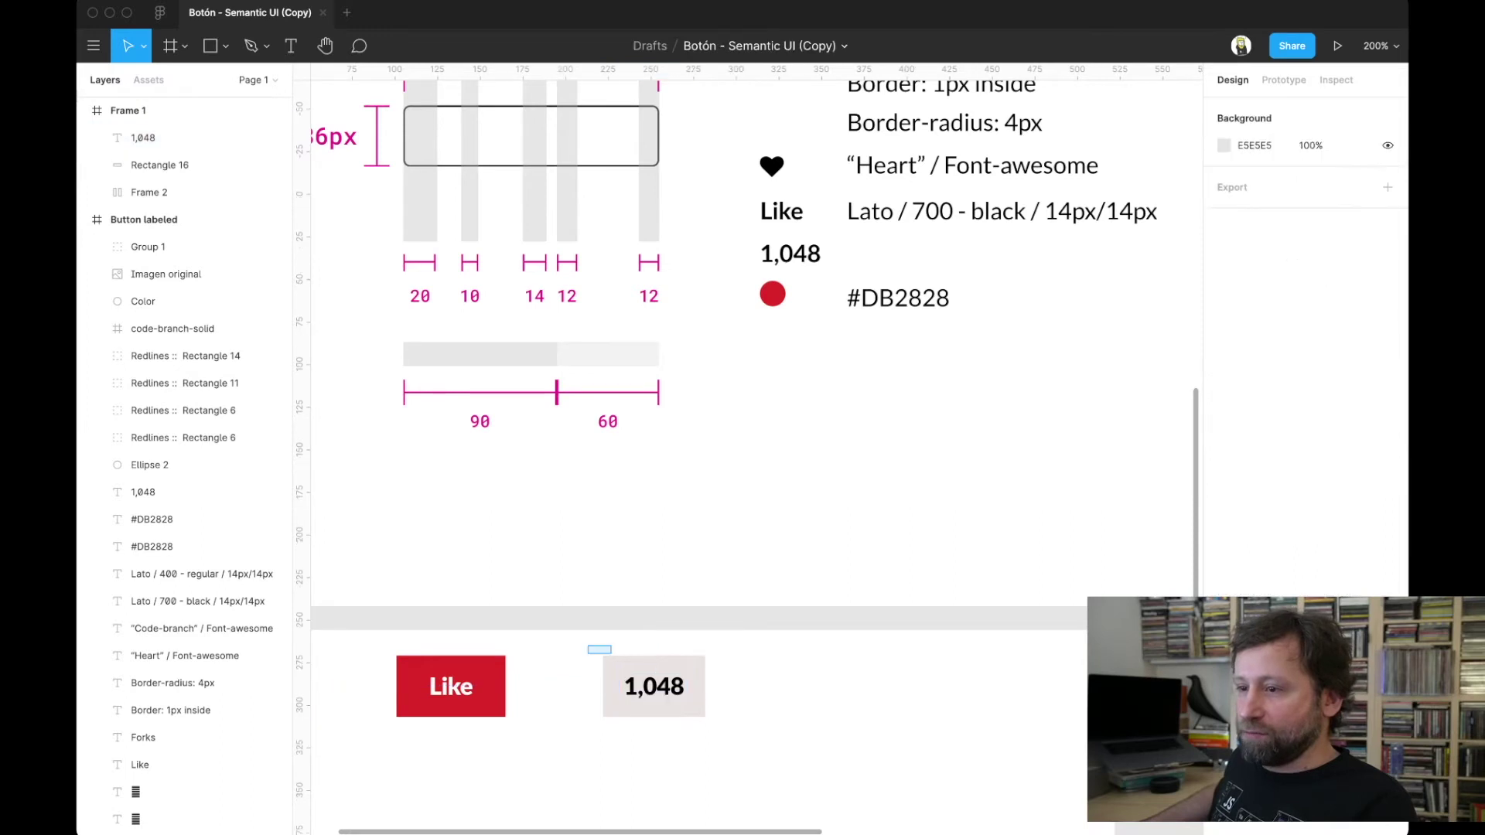
key("shift+a")
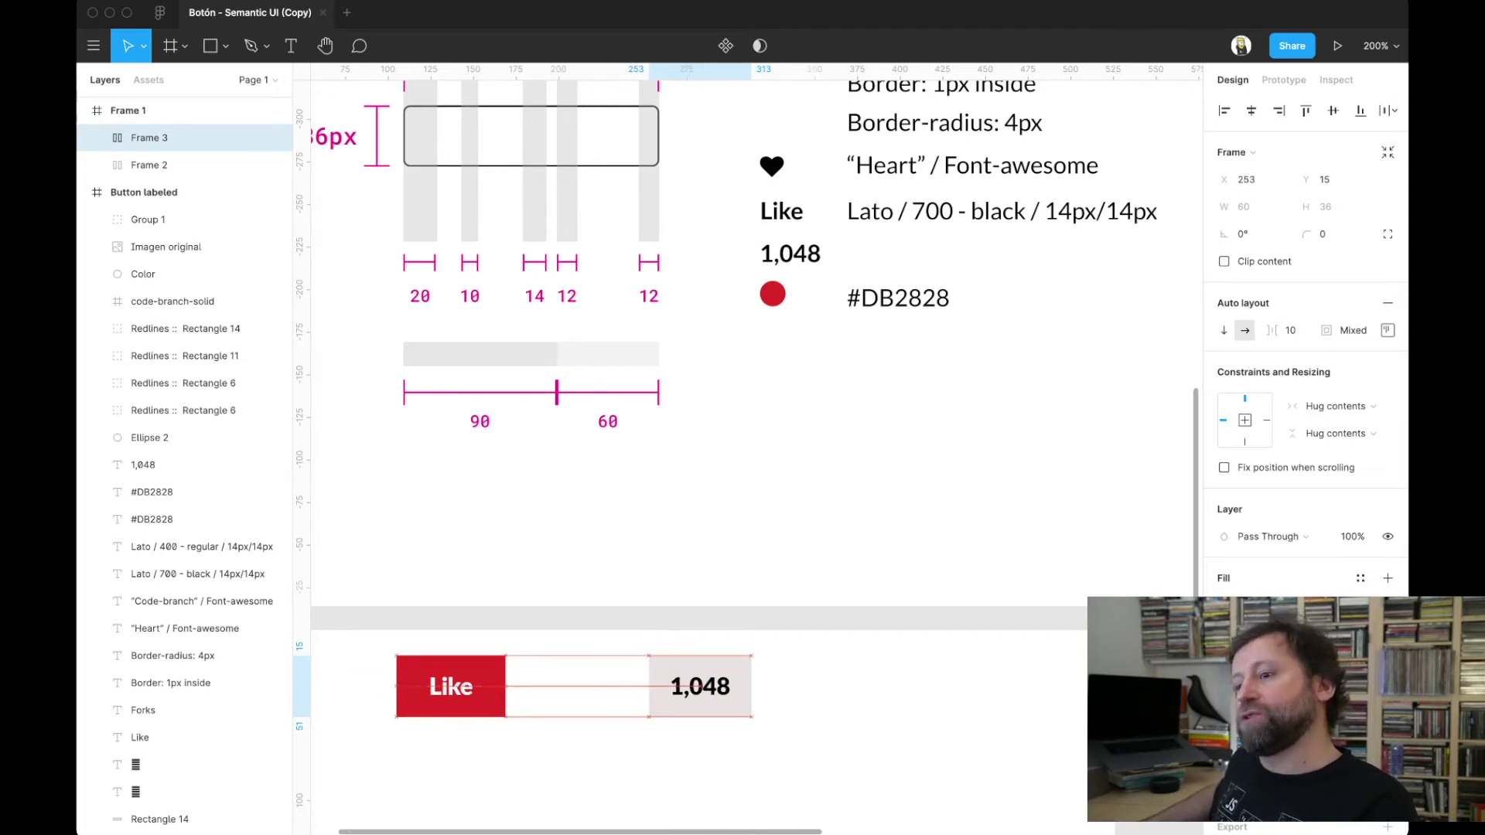
- Return the red Like frame to Hug contents at 64×36 and shift it 6 px right
left_click_drag(451, 686, 492, 686)
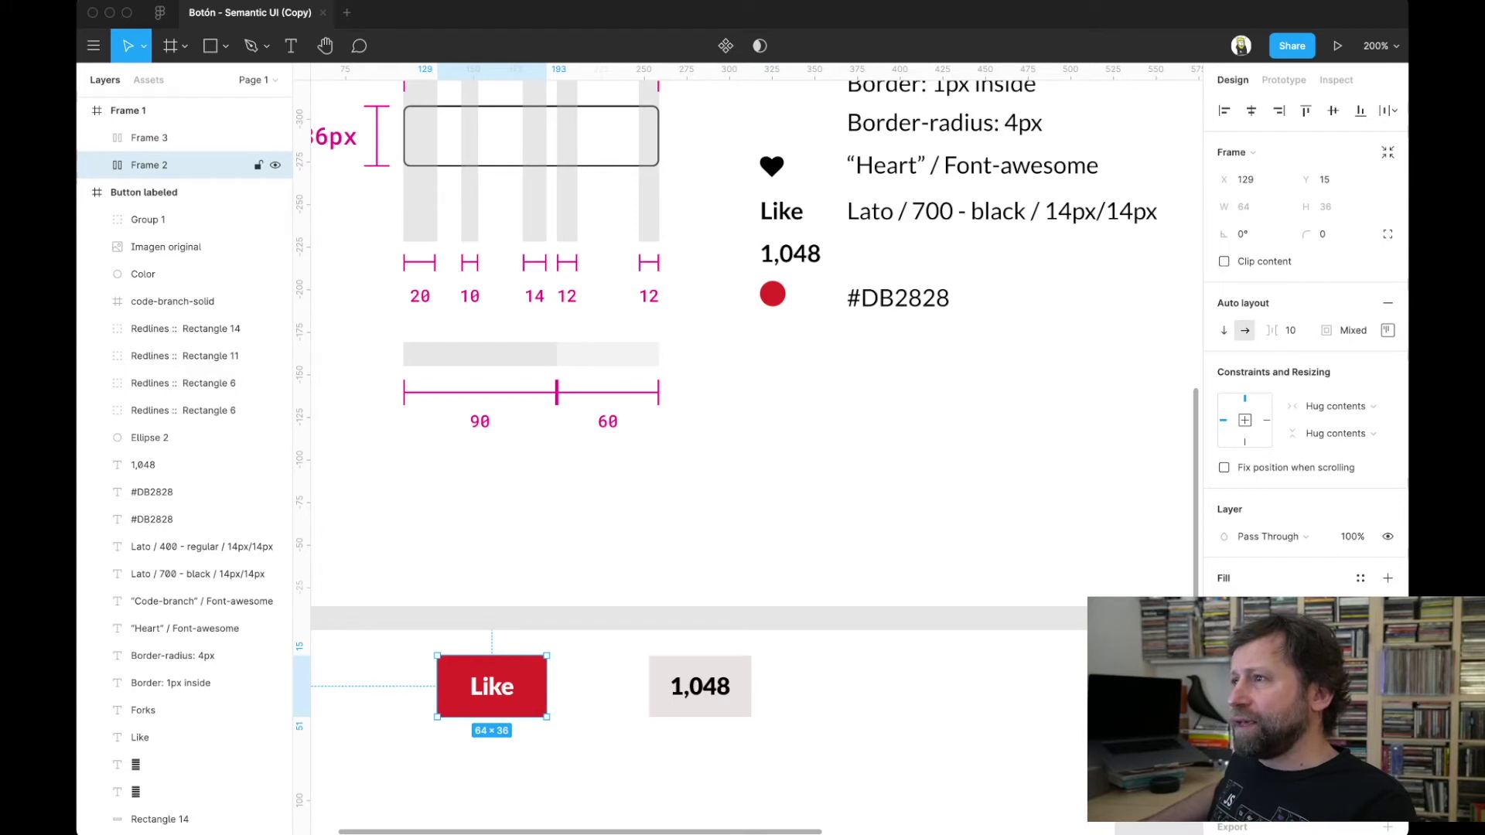
key("Escape")
left_click(155, 165)
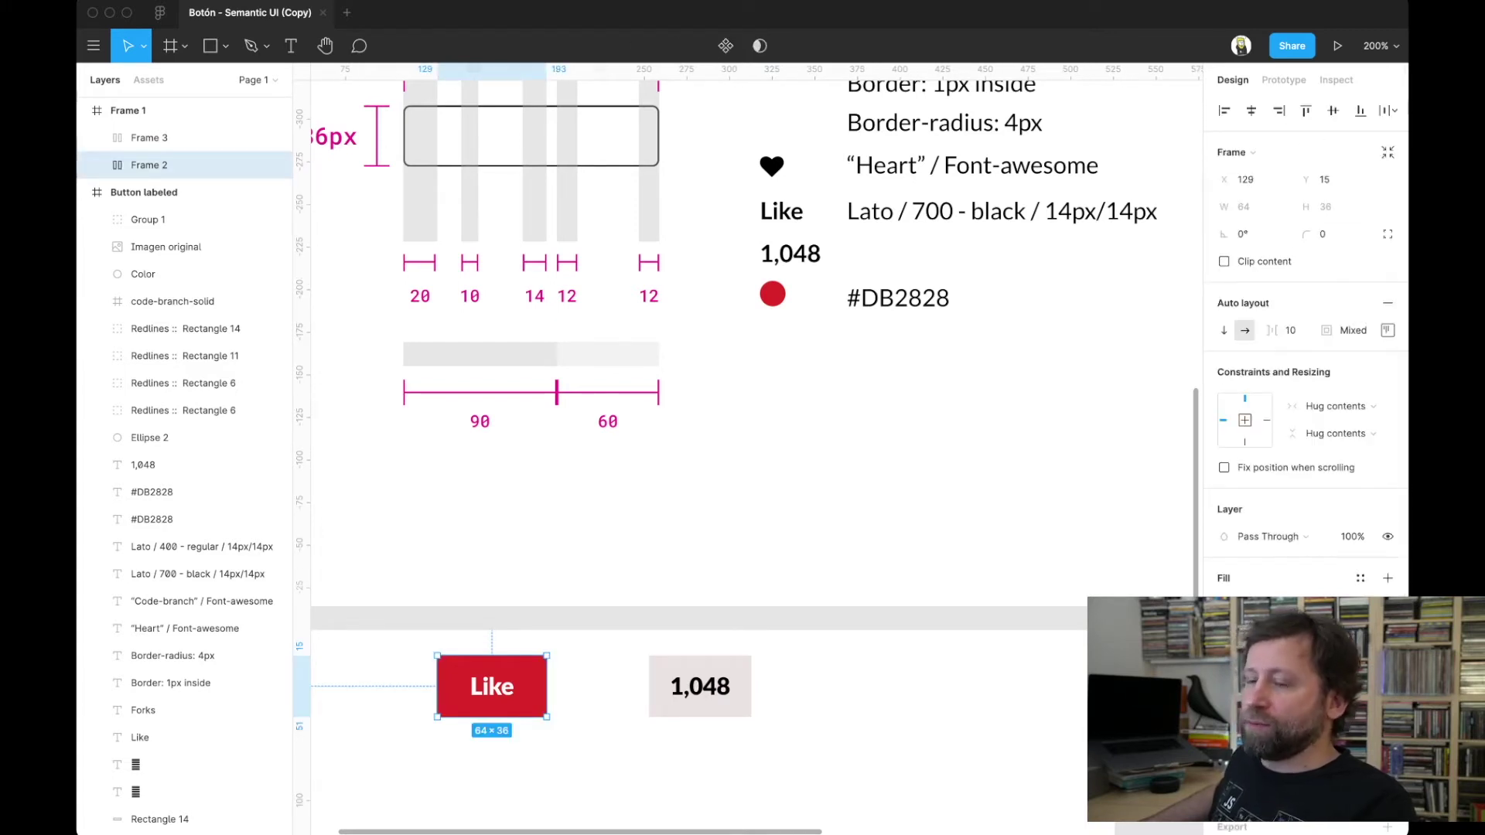
left_click_drag(547, 686, 572, 687)
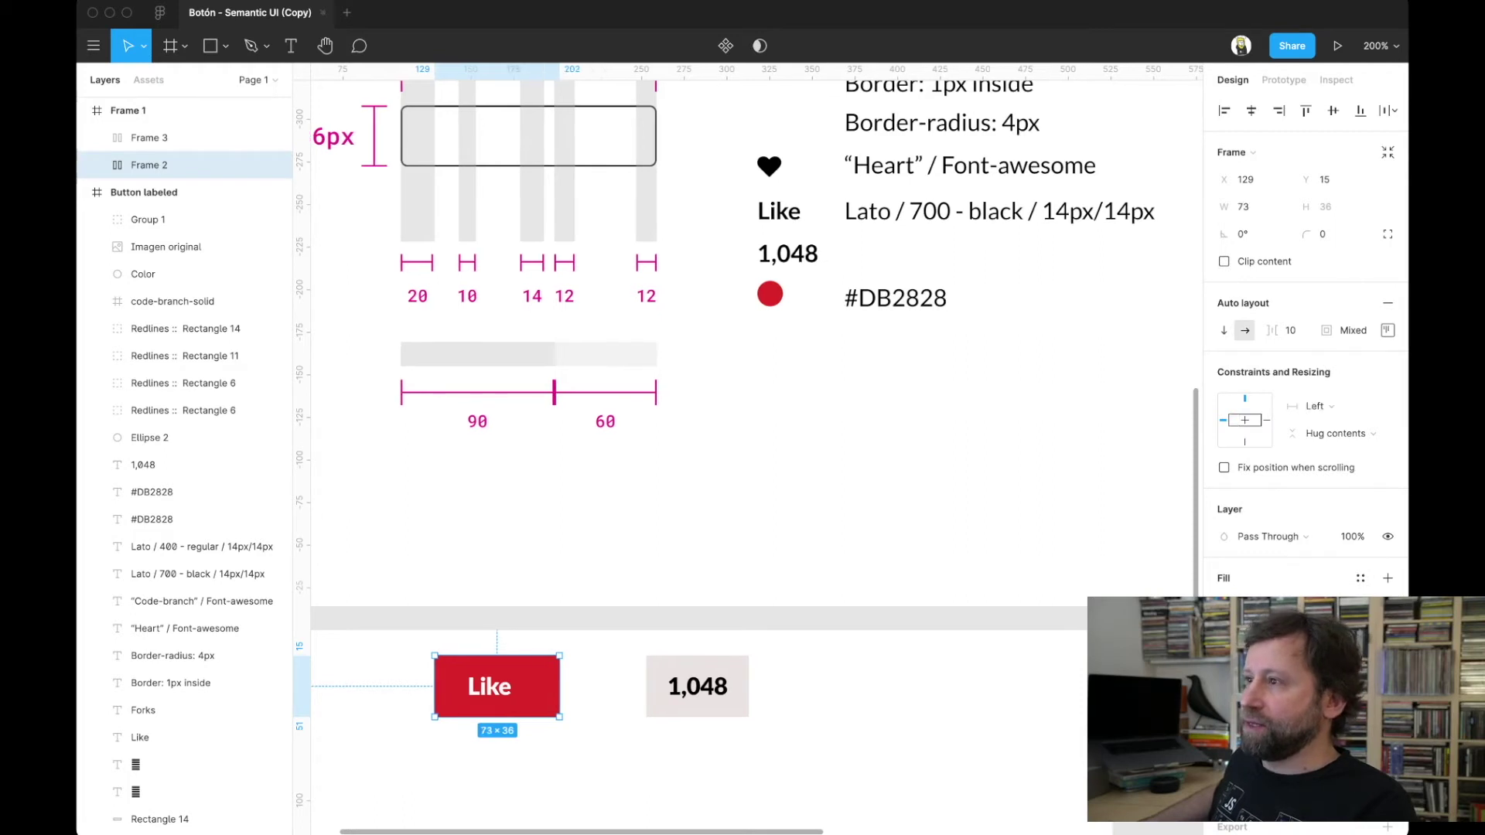
left_click_drag(572, 686, 589, 686)
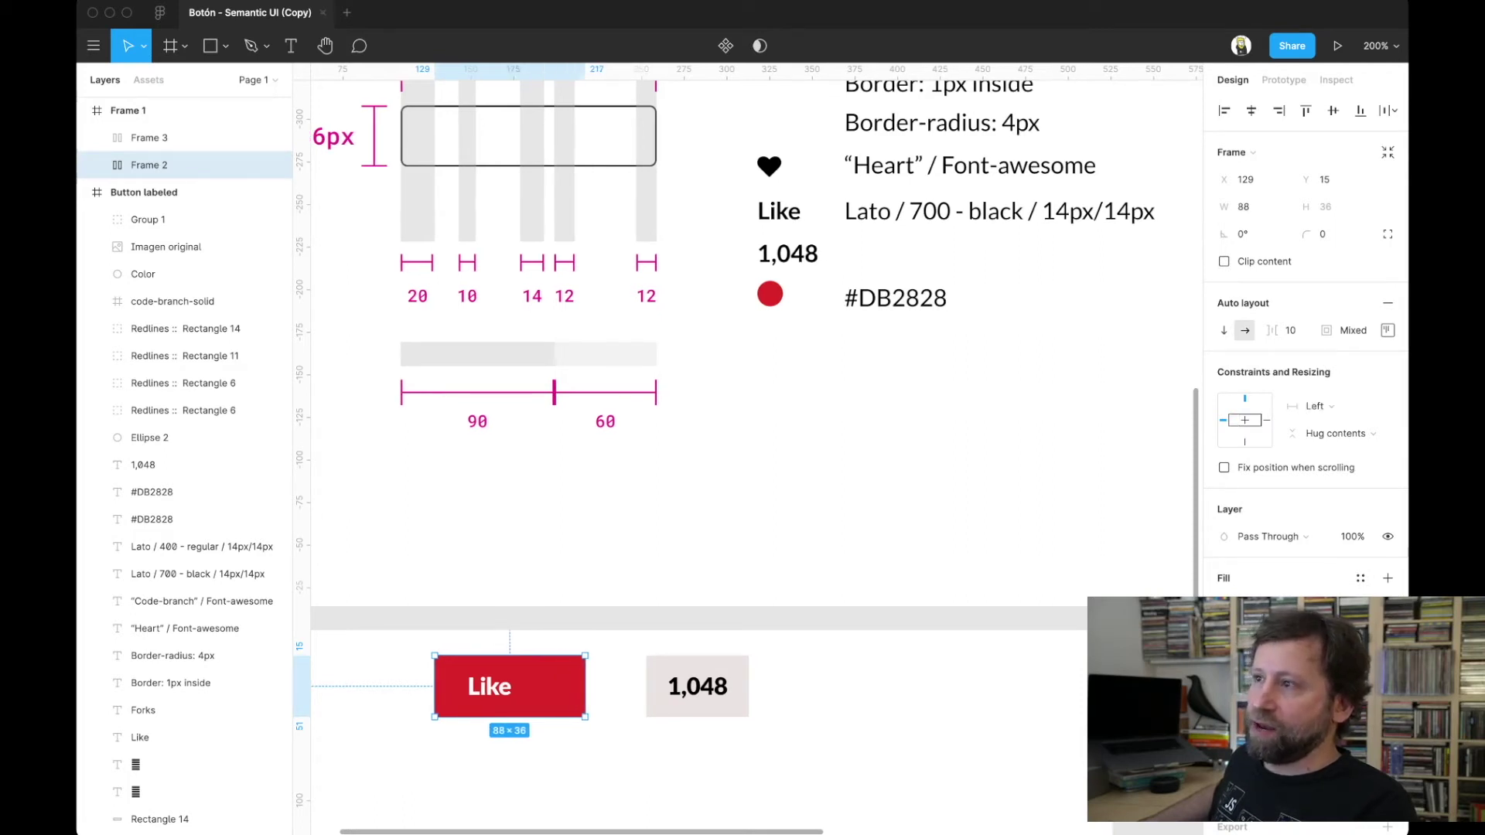
left_click(150, 138)
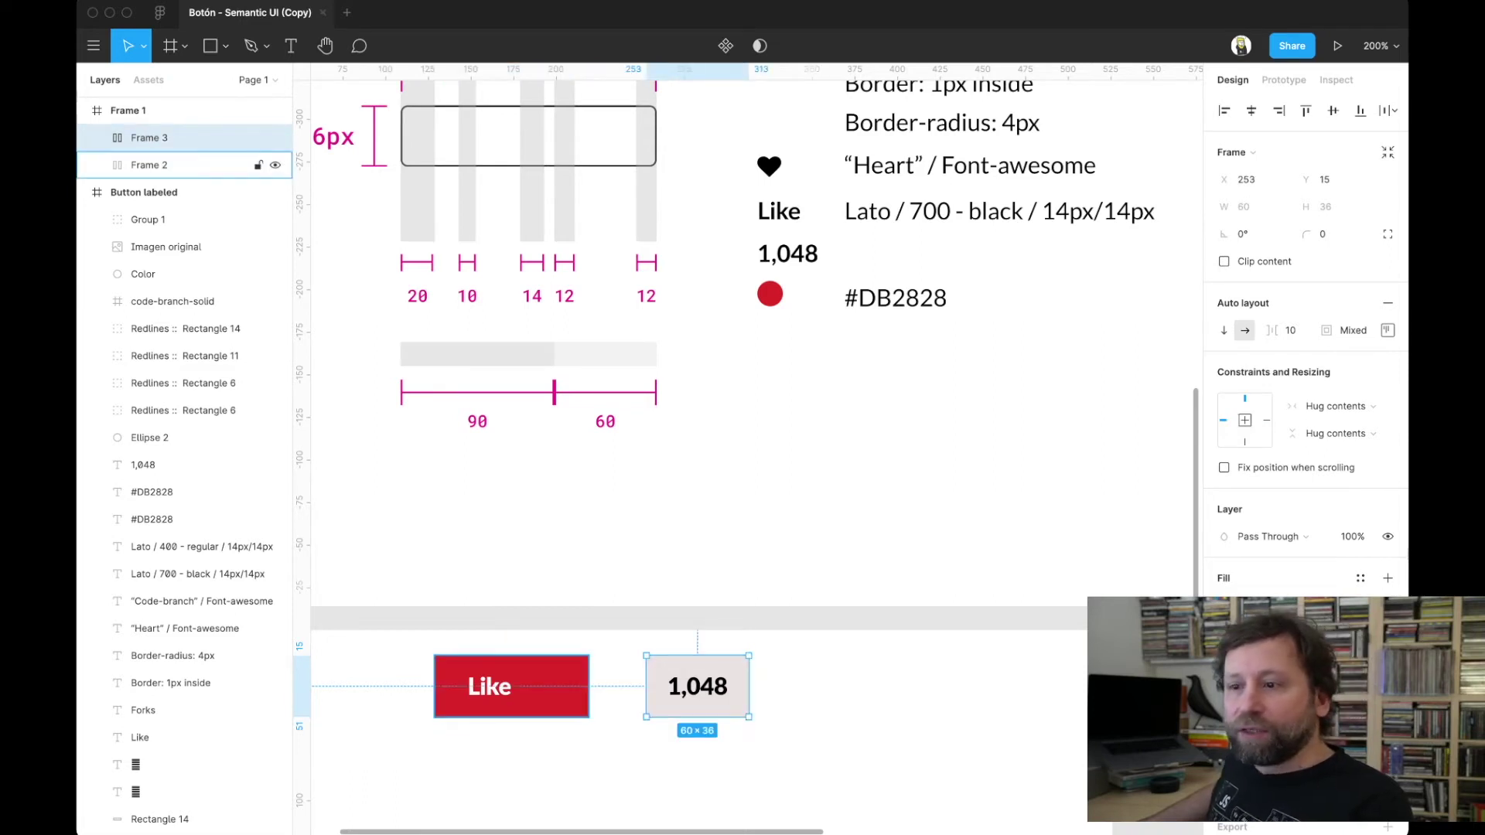
left_click(149, 165)
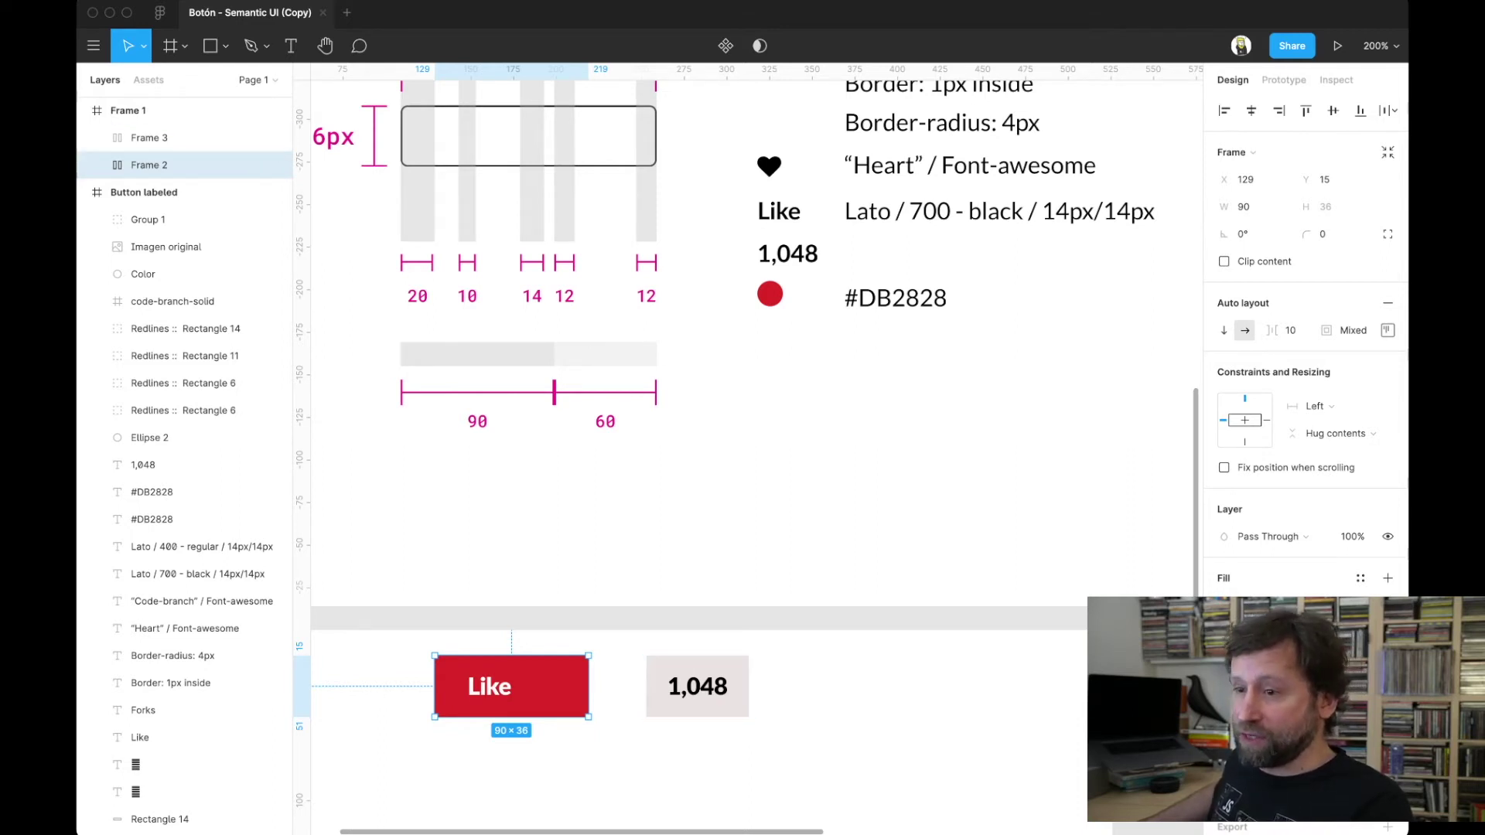
mouse_move(588, 686)
left_mouse_down()
mouse_move(539, 686)
mouse_move(592, 686)
left_mouse_up()
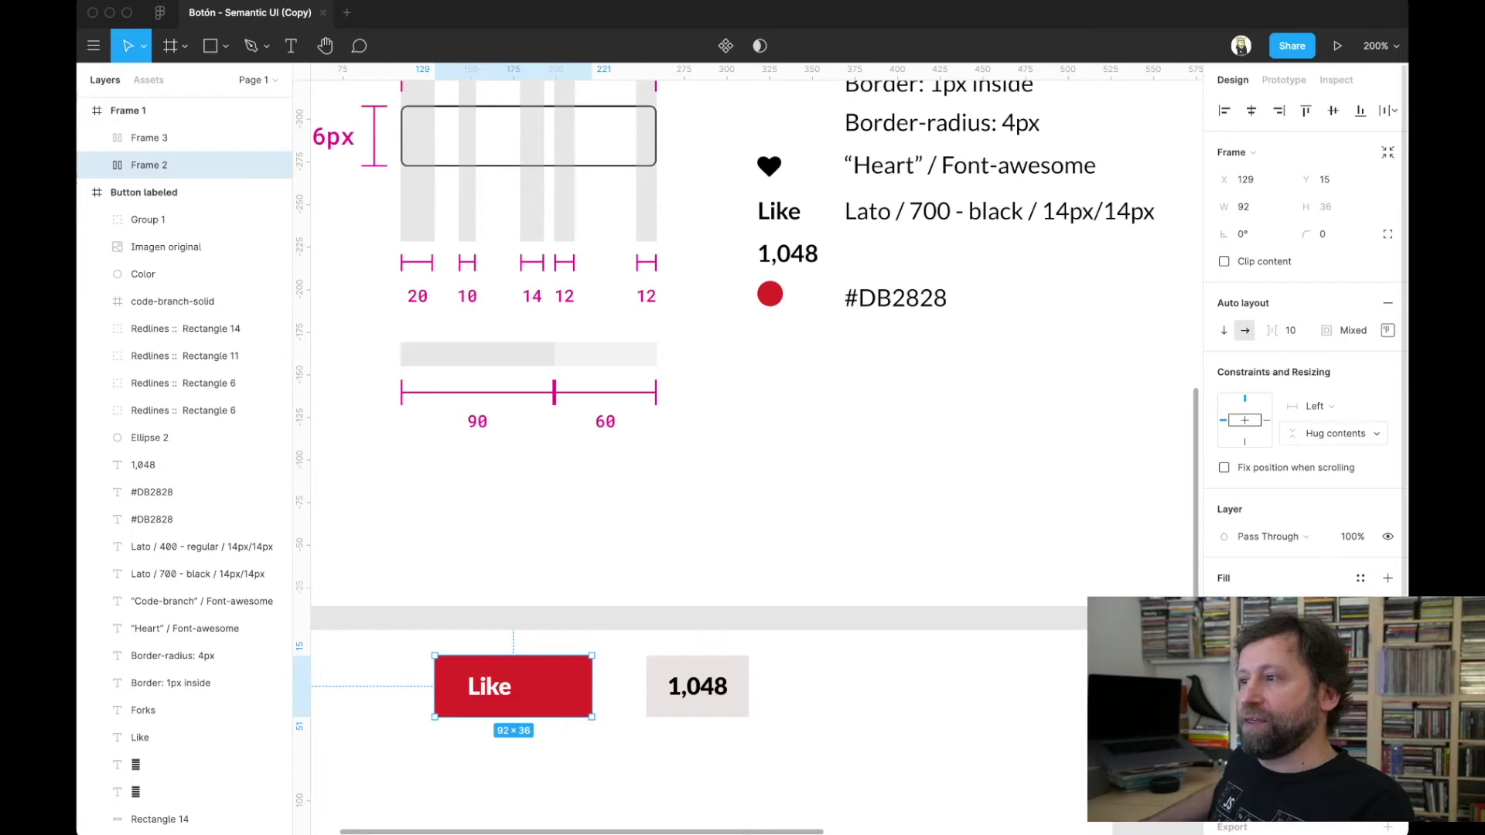
left_click(1330, 406)
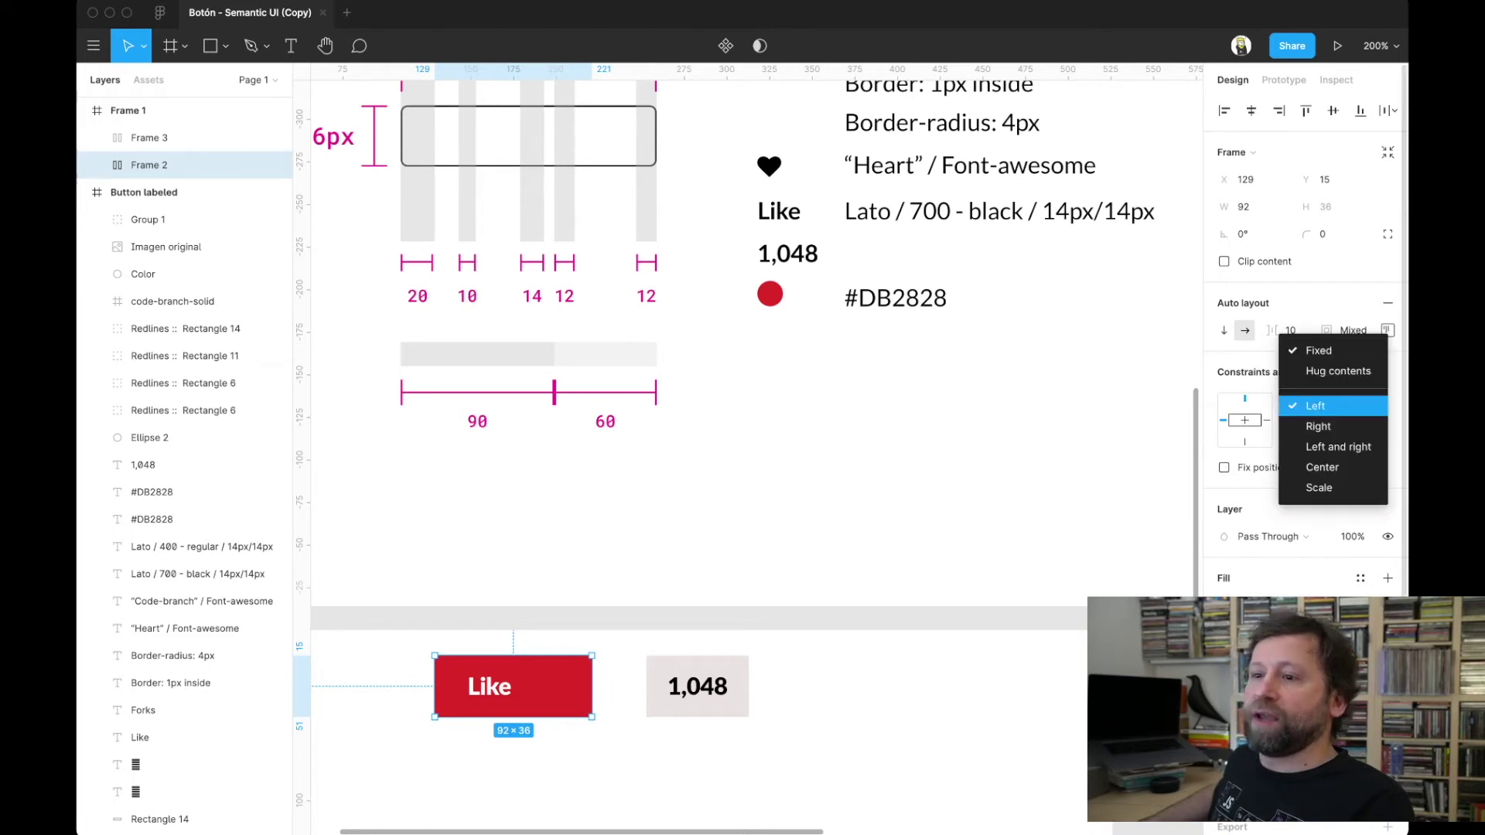
left_click(1338, 371)
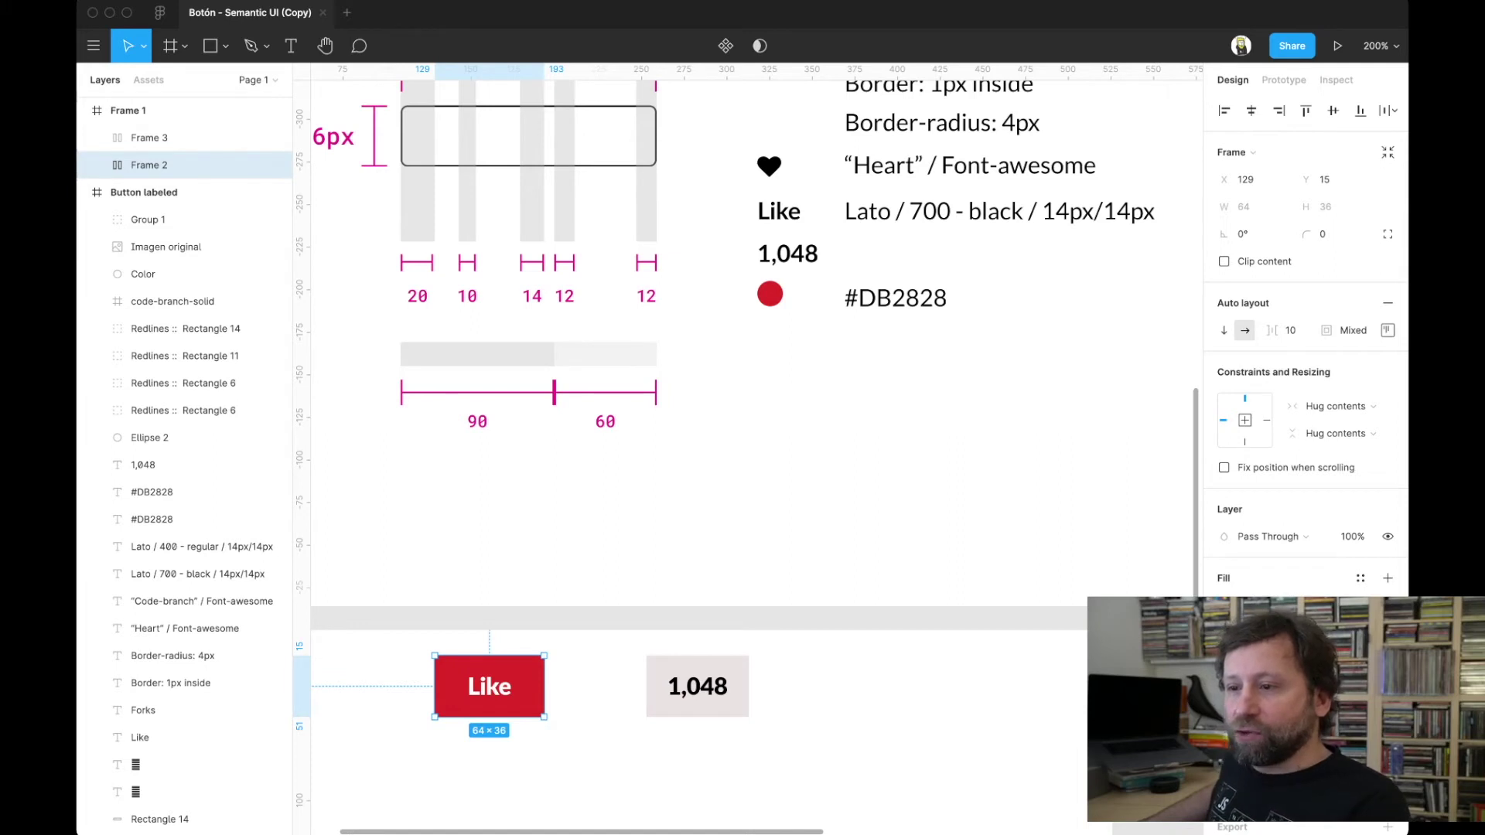
left_click_drag(490, 686, 494, 687)
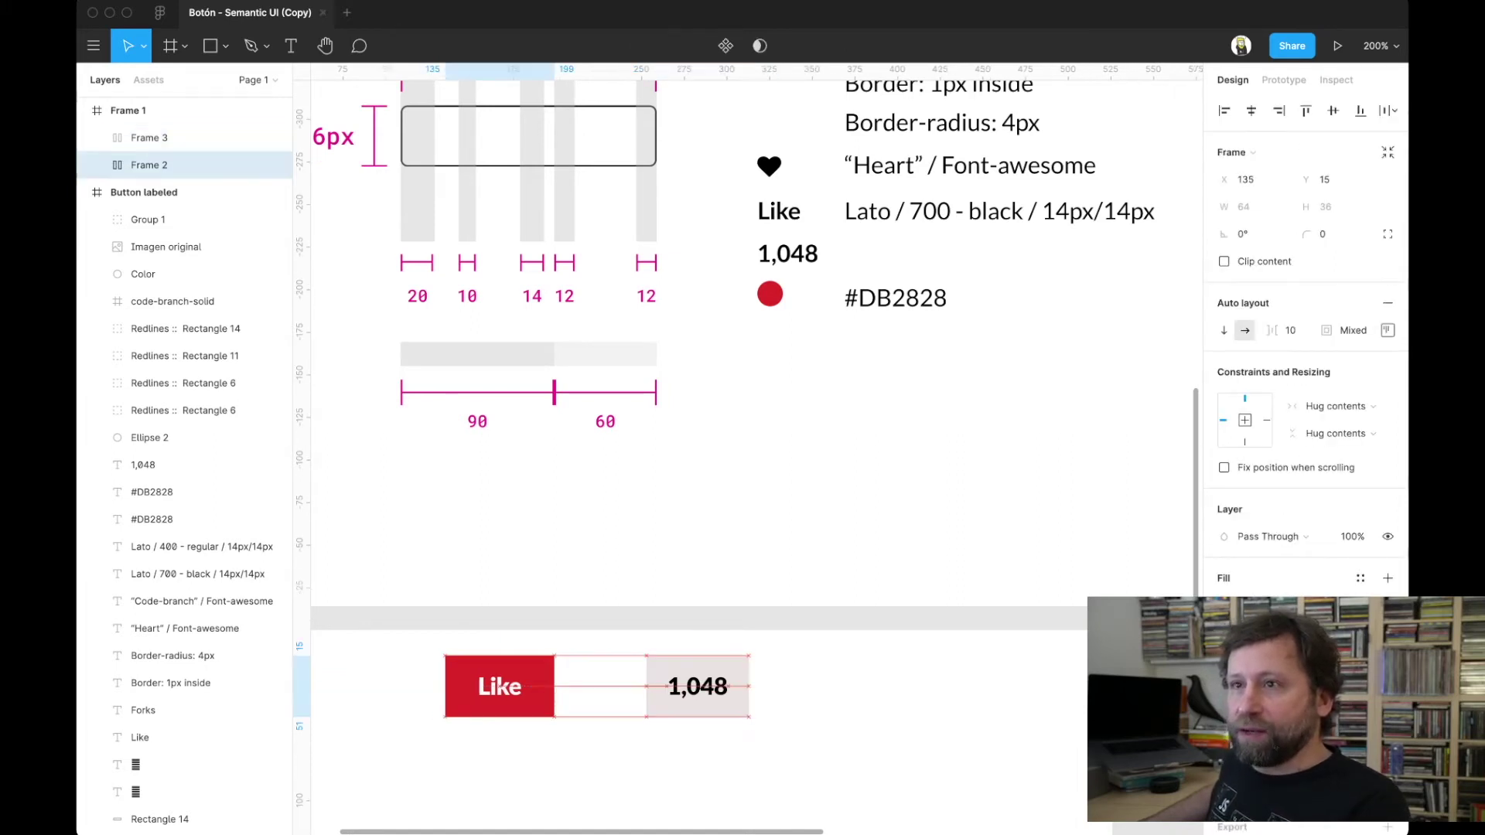
- Nudge the red Like button left to X 108
scroll(747, 449, "left", 4)
scroll(747, 448, "up", 2)
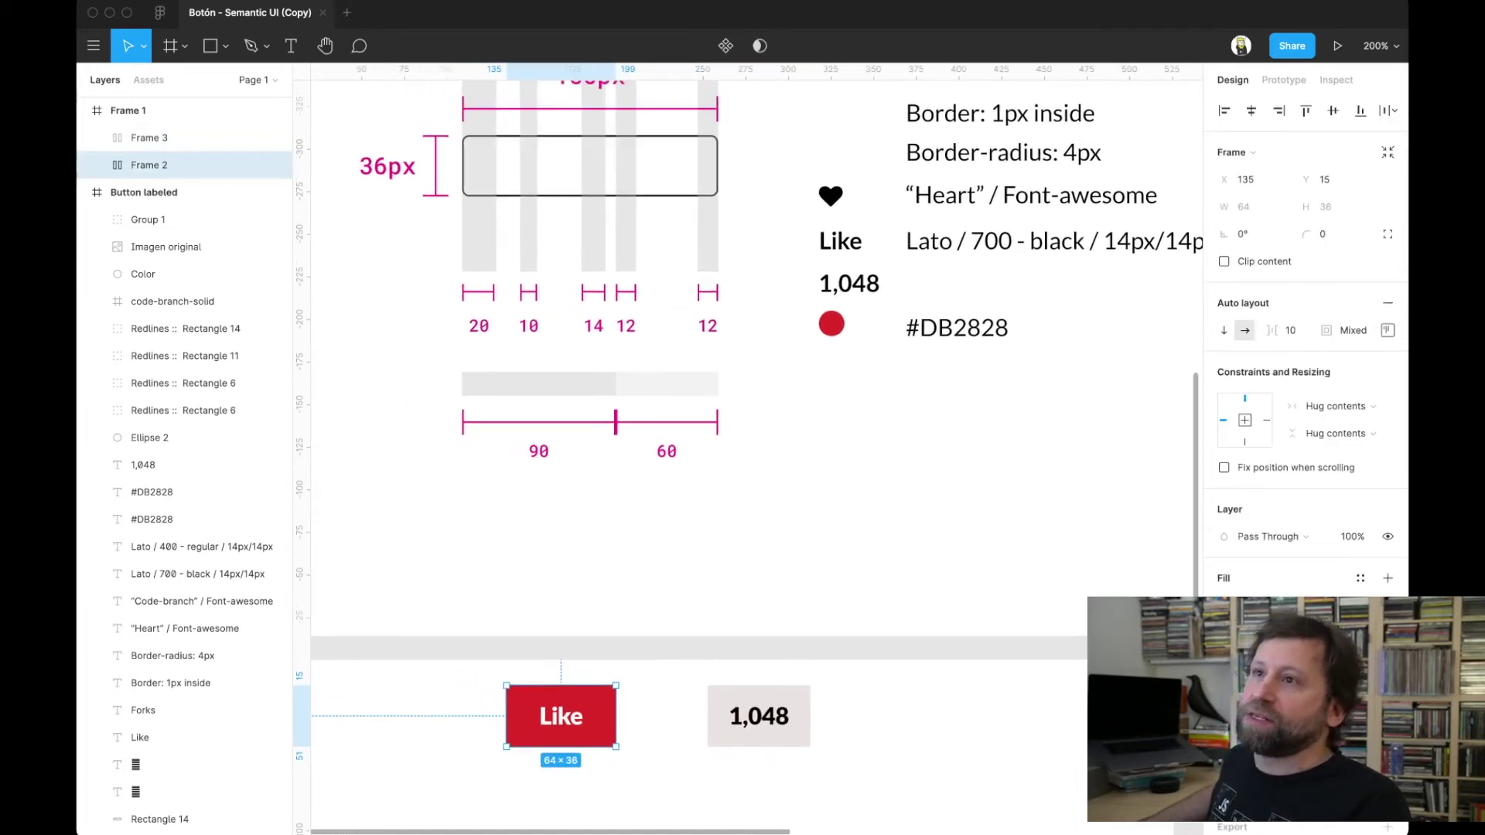
scroll(746, 449, "up", 1)
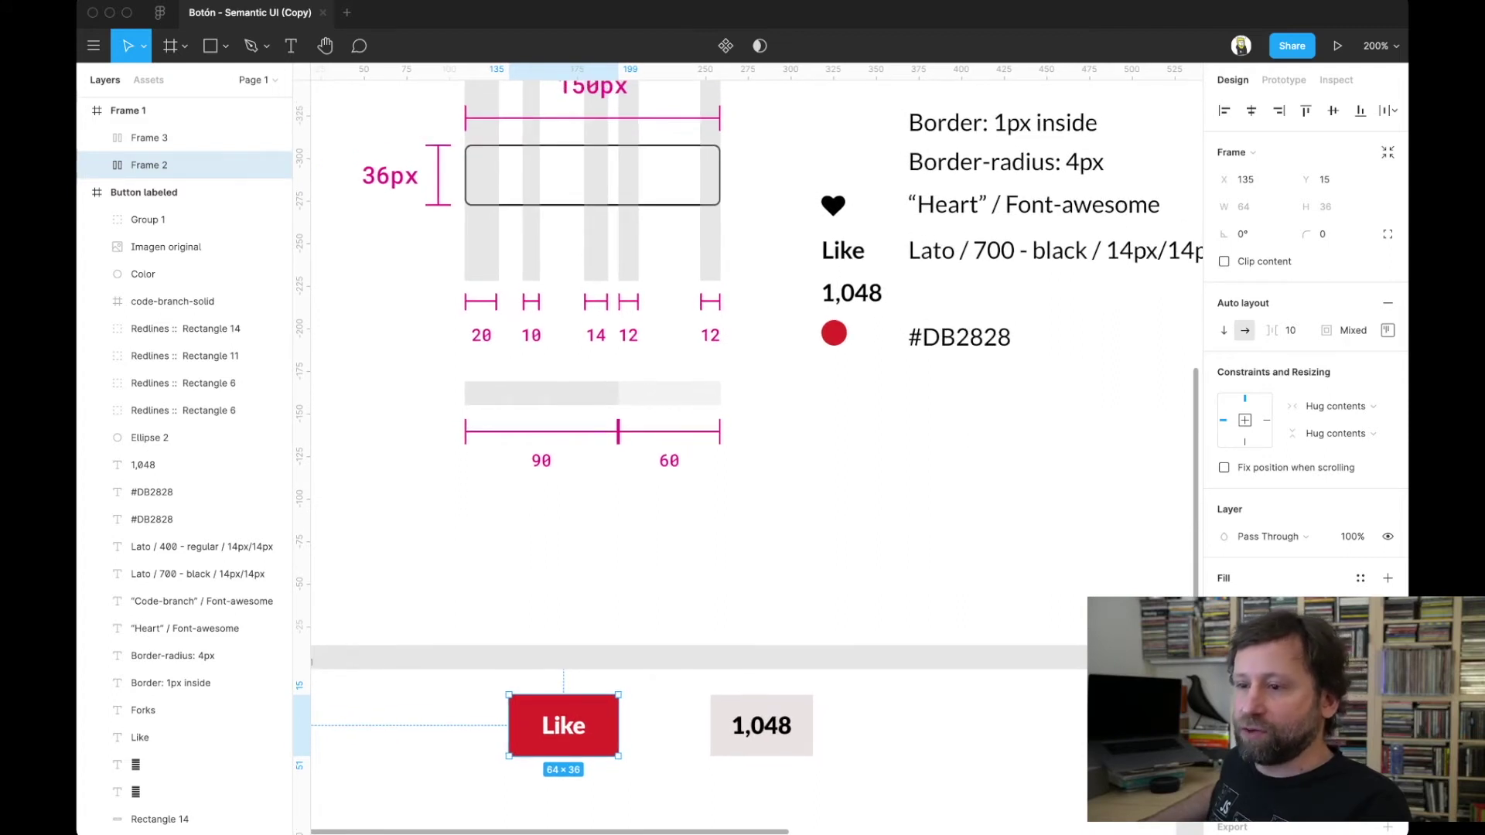
key("shift+Left")
key("shift+Left")
key("Left")
key("Left")
key("Left")
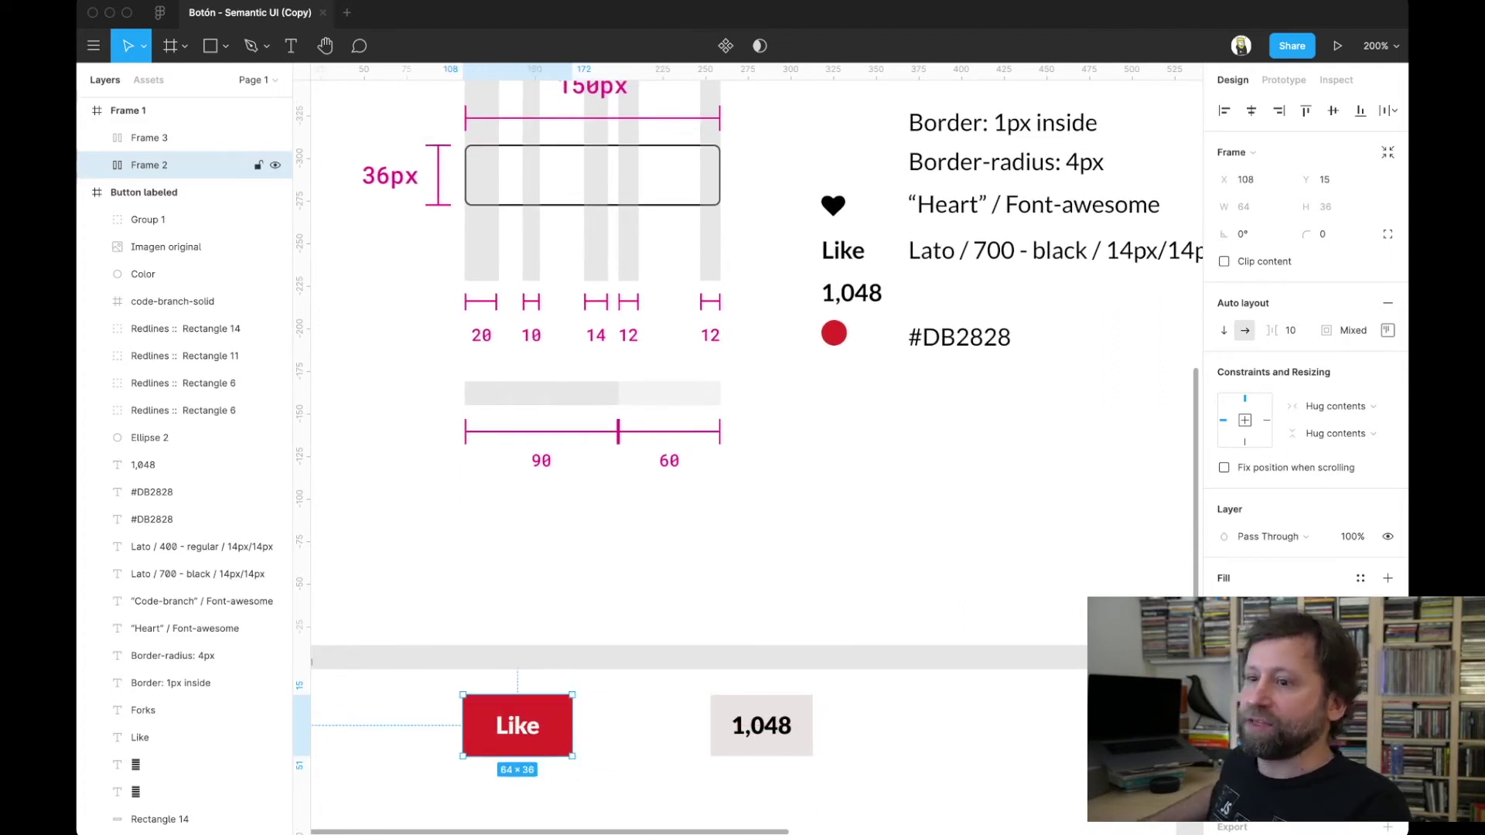
scroll(746, 448, "down", 2)
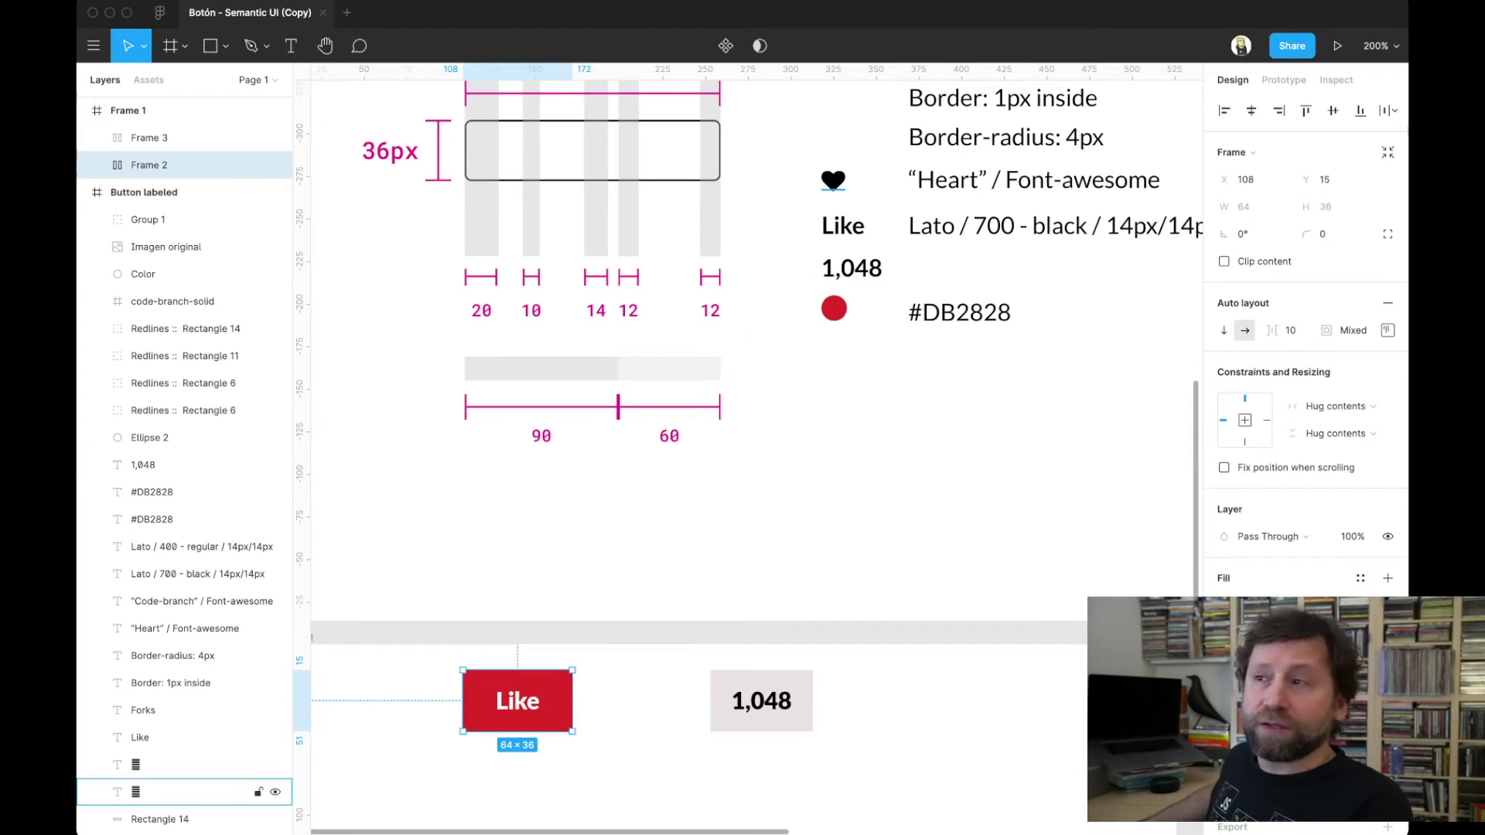
scroll(757, 348, "right", 1)
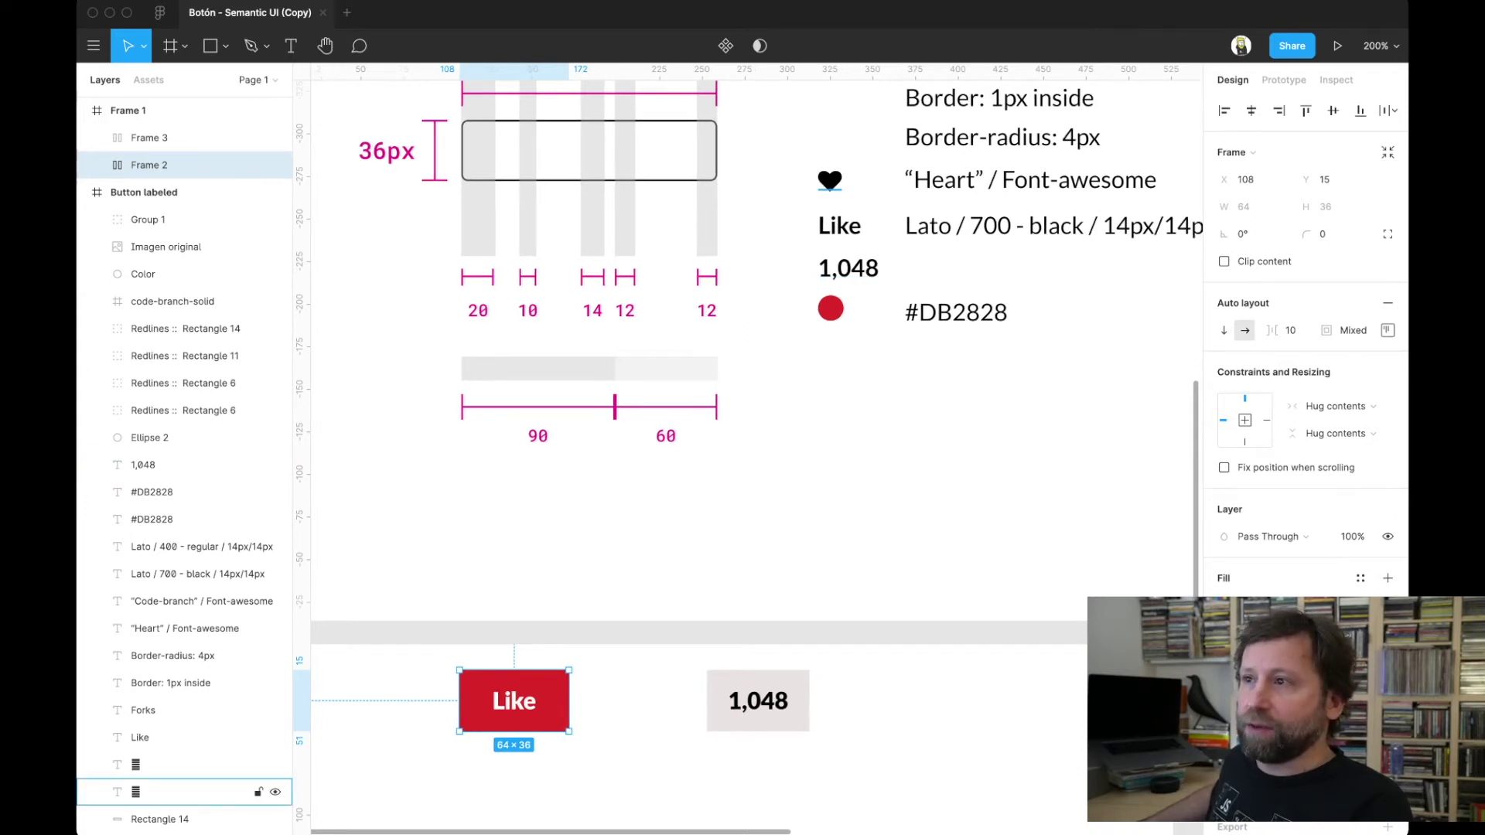
- Select the heart glyph layer and start editing its text
left_click(186, 792)
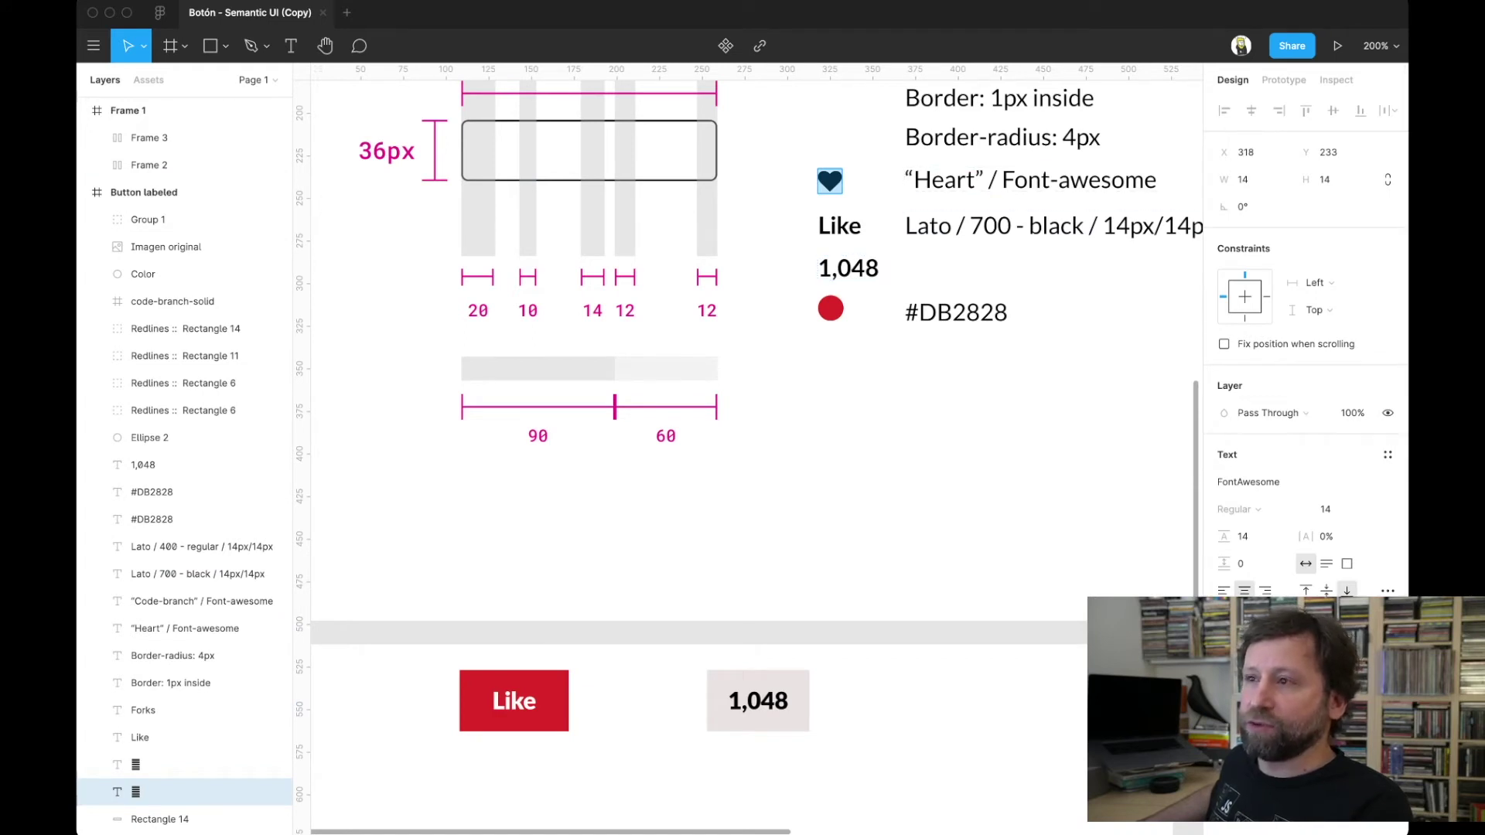
left_click(830, 181)
key("Return")
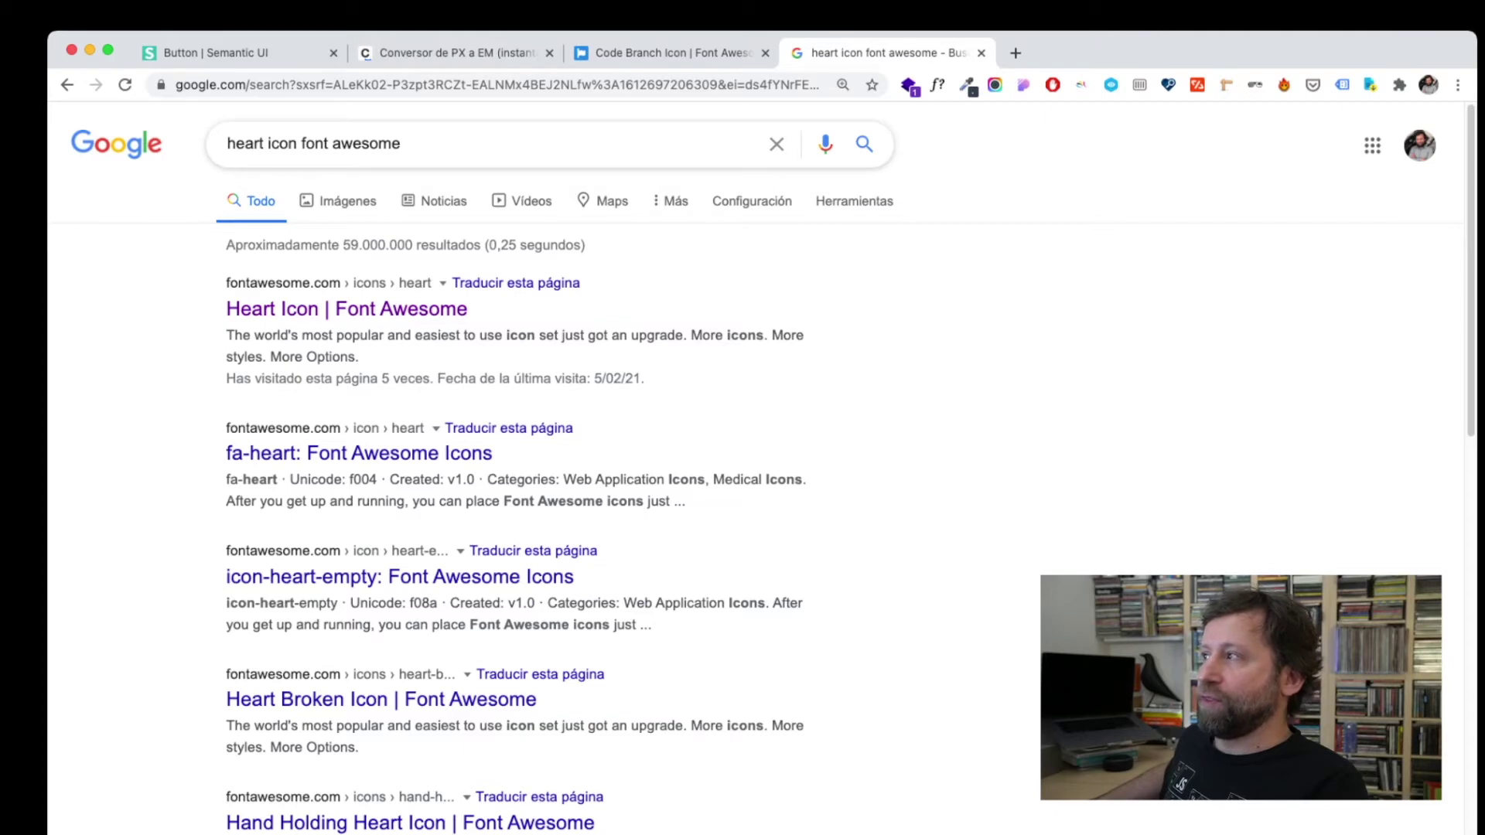
- Copy the Unicode glyph from the Font Awesome solid heart icon page (f004)
left_click(346, 309)
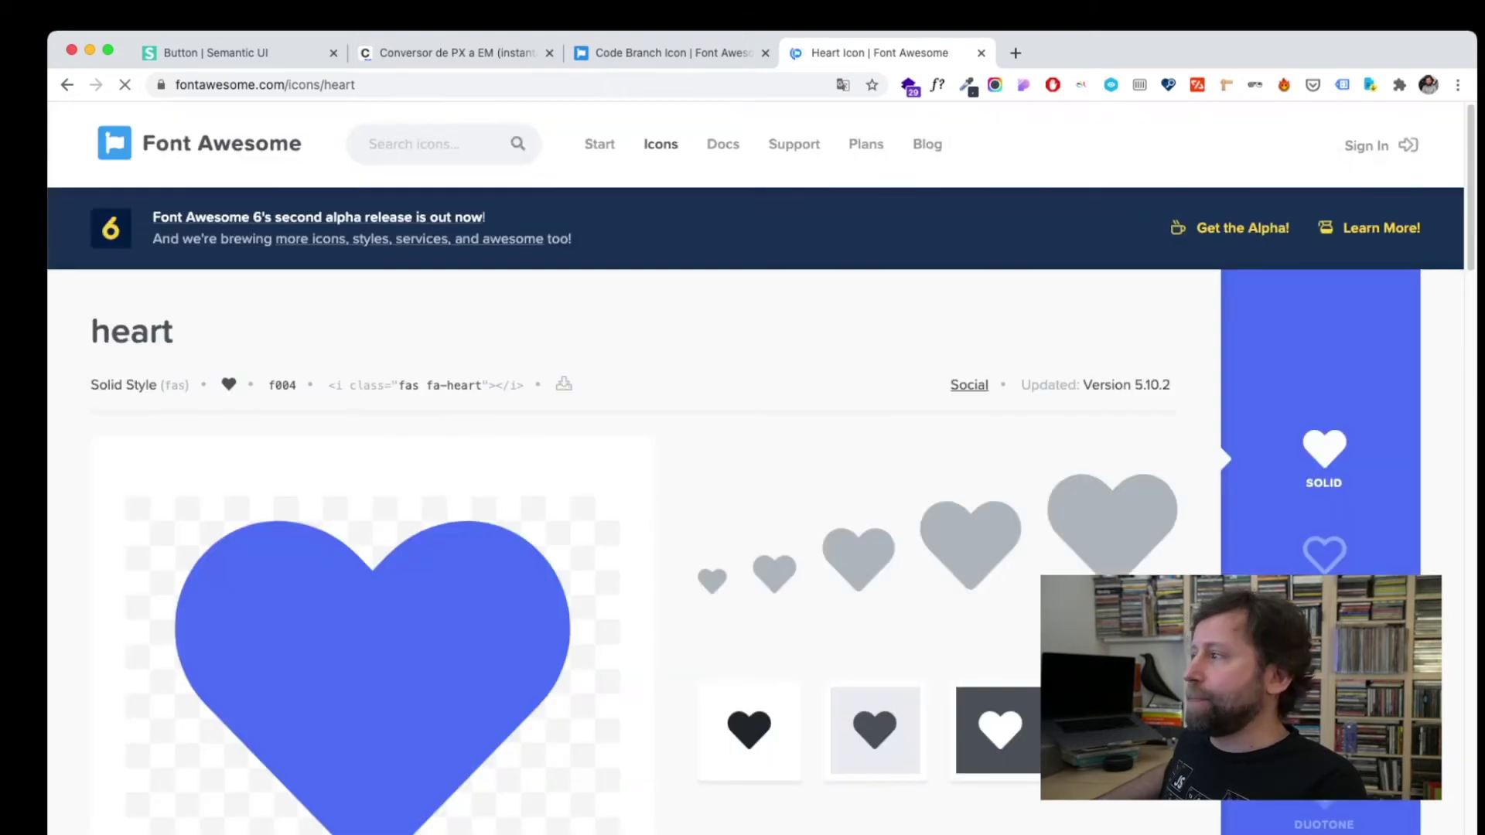
scroll(755, 464, "down", 3)
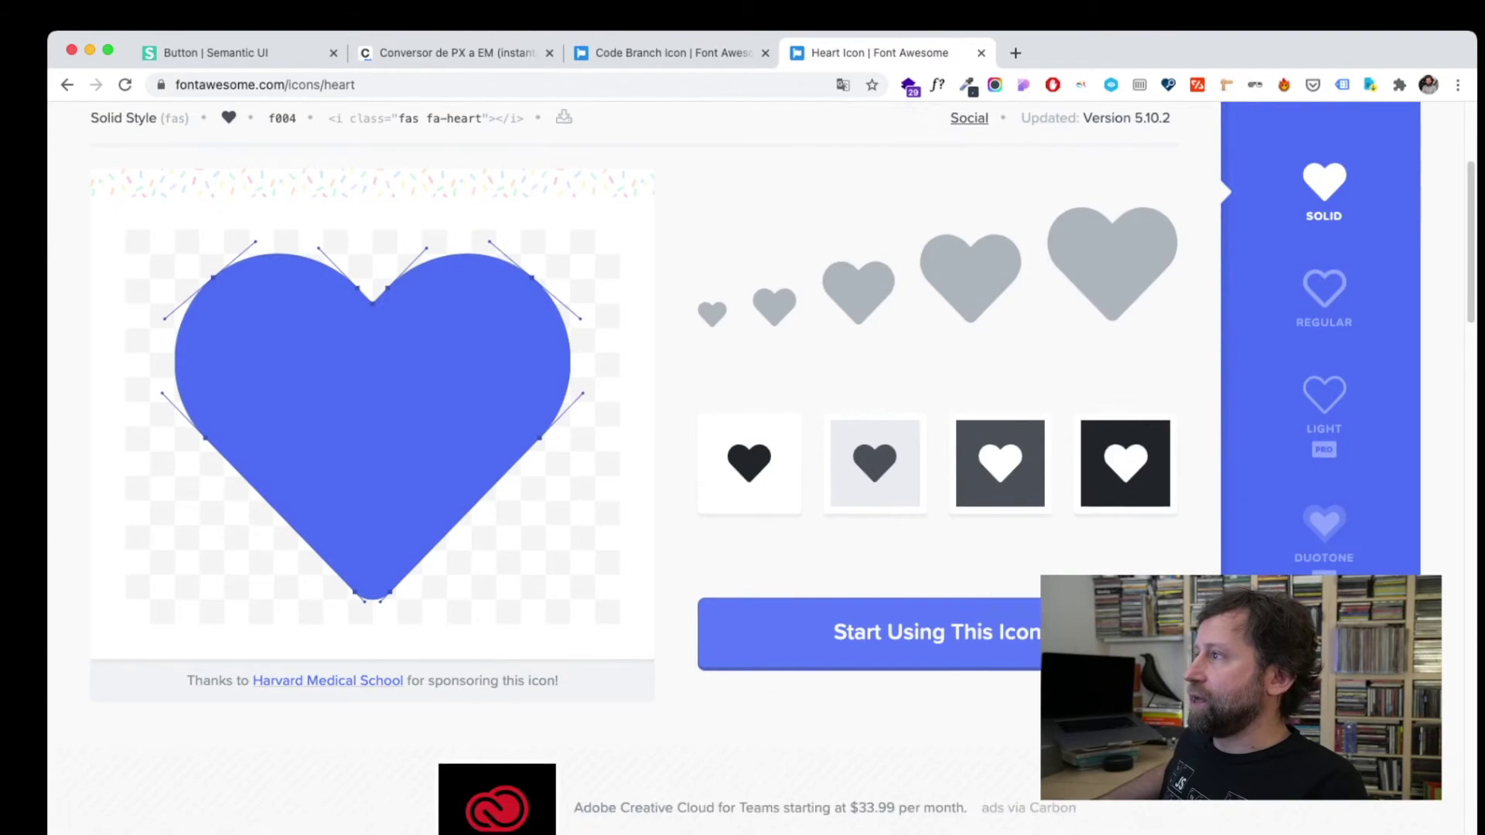
scroll(755, 464, "up", 4)
scroll(755, 464, "down", 1)
scroll(755, 464, "down", 2)
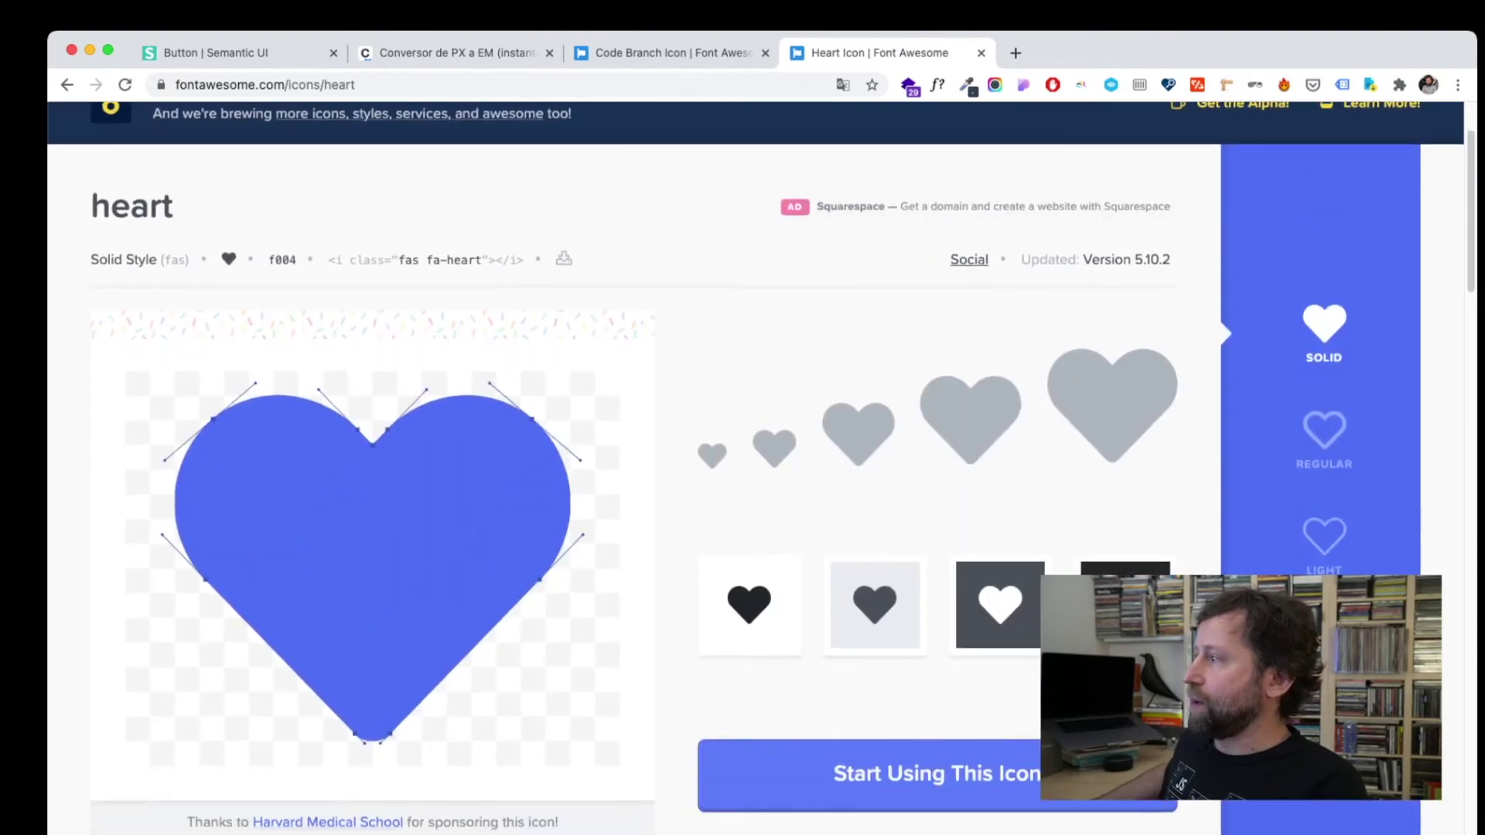
scroll(755, 464, "up", 3)
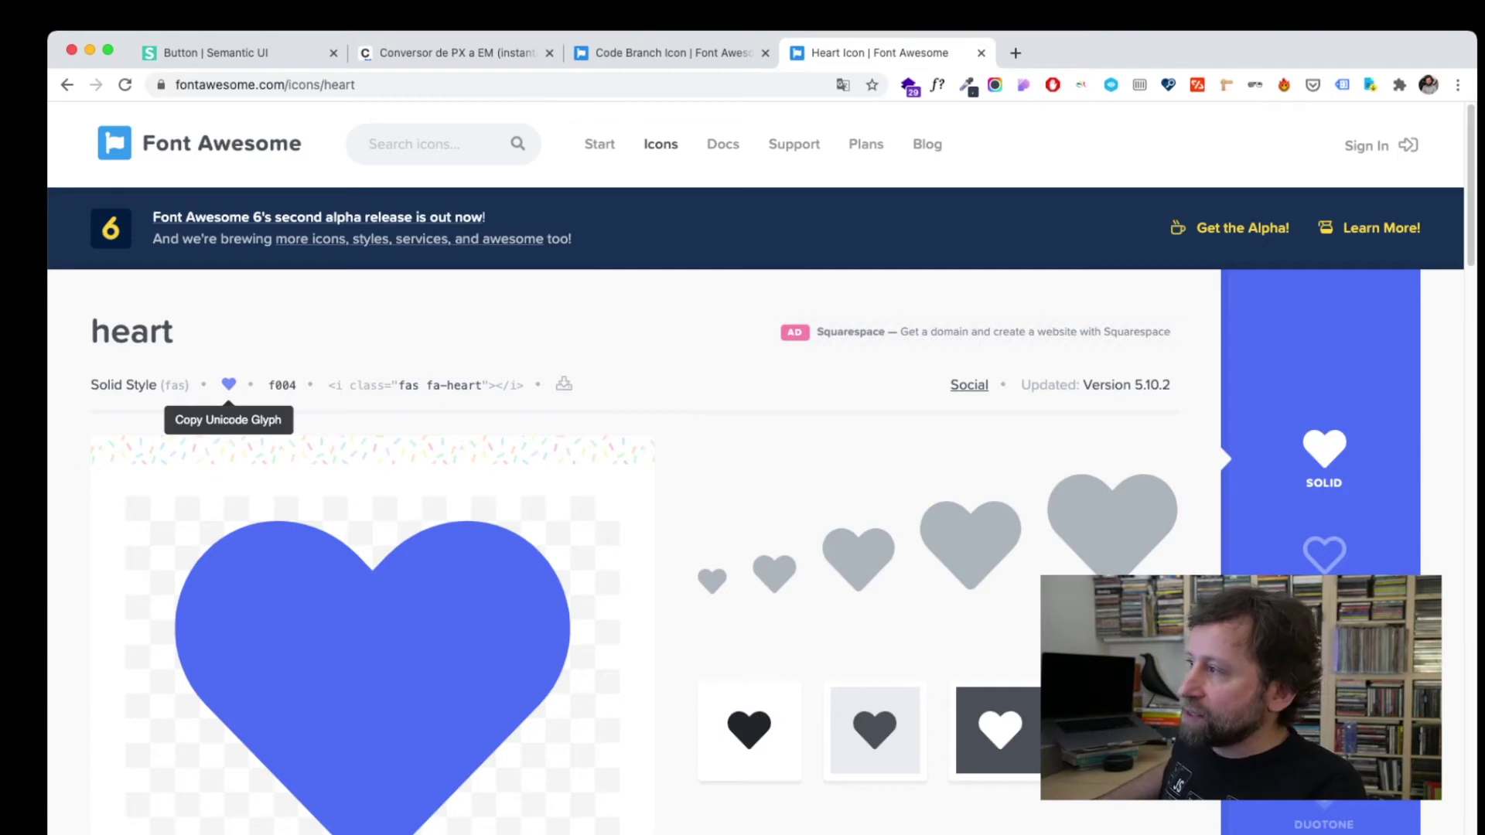
left_click(228, 385)
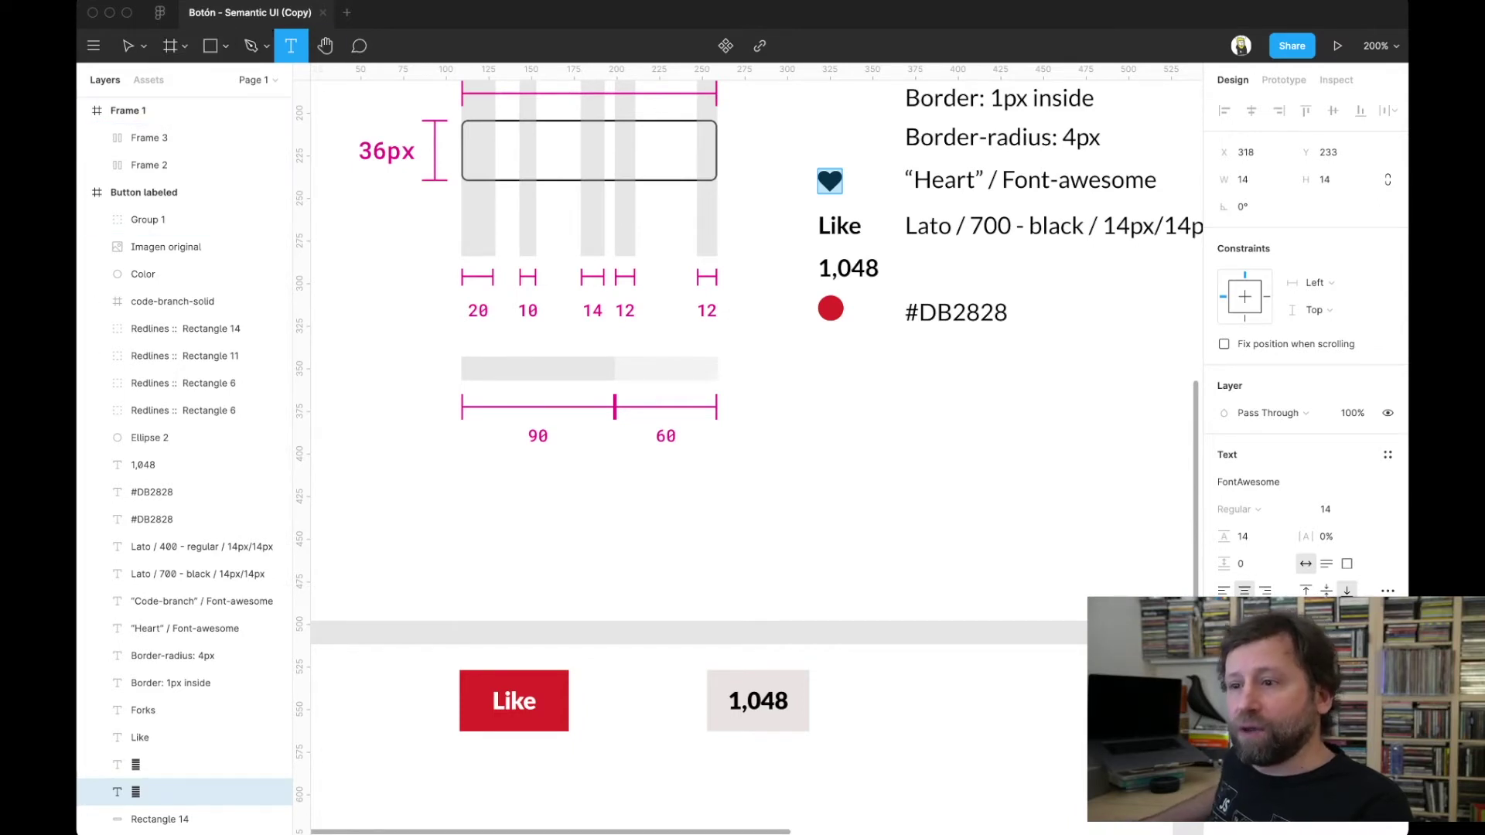
- Paste the heart glyph as a new text layer between Like and 1,048, keeping the FontAwesome font
left_click(615, 693)
key("Escape")
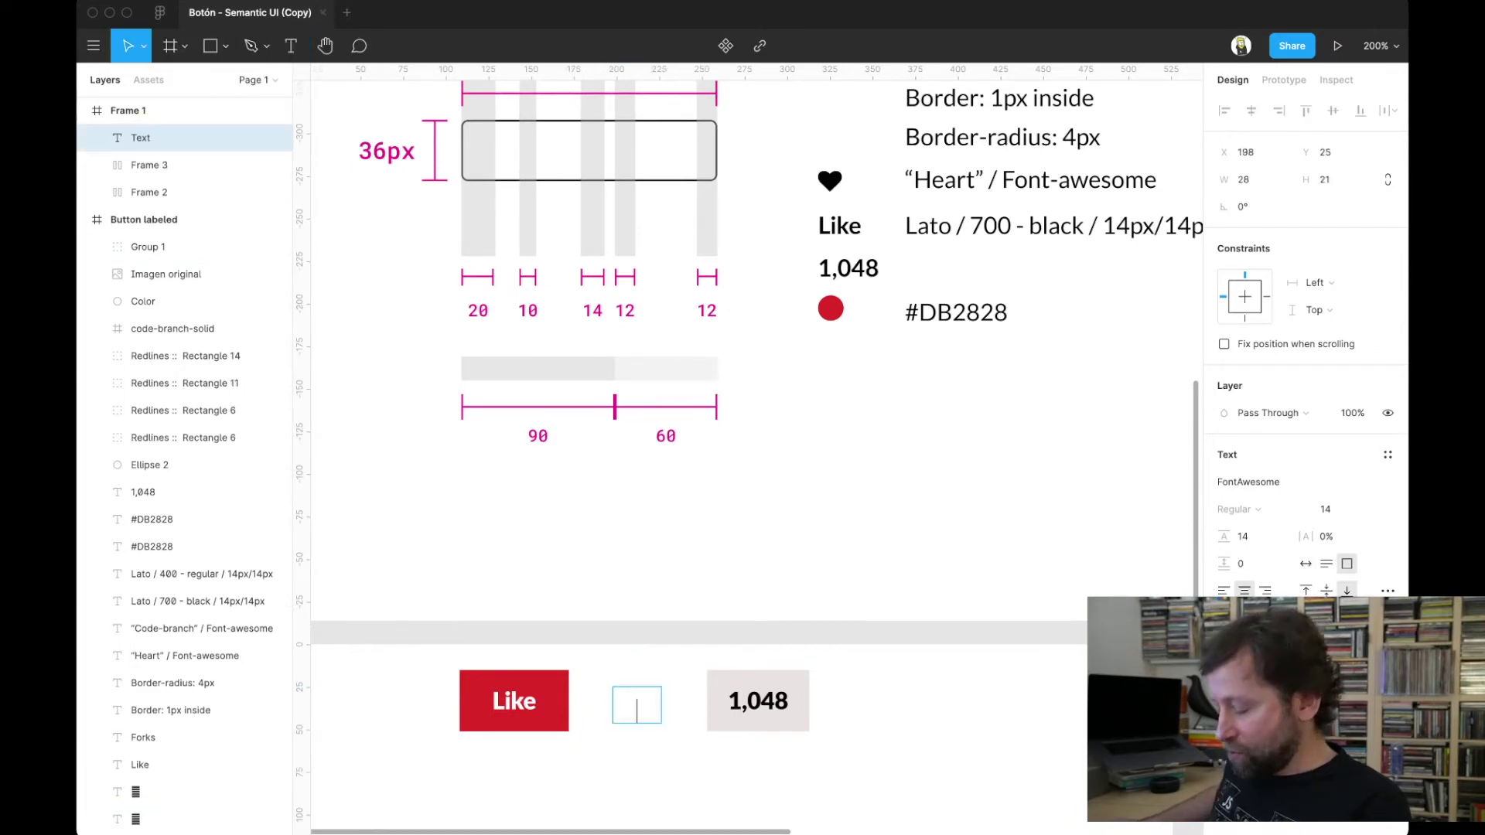
key("ctrl+v")
scroll(751, 457, "up", 1)
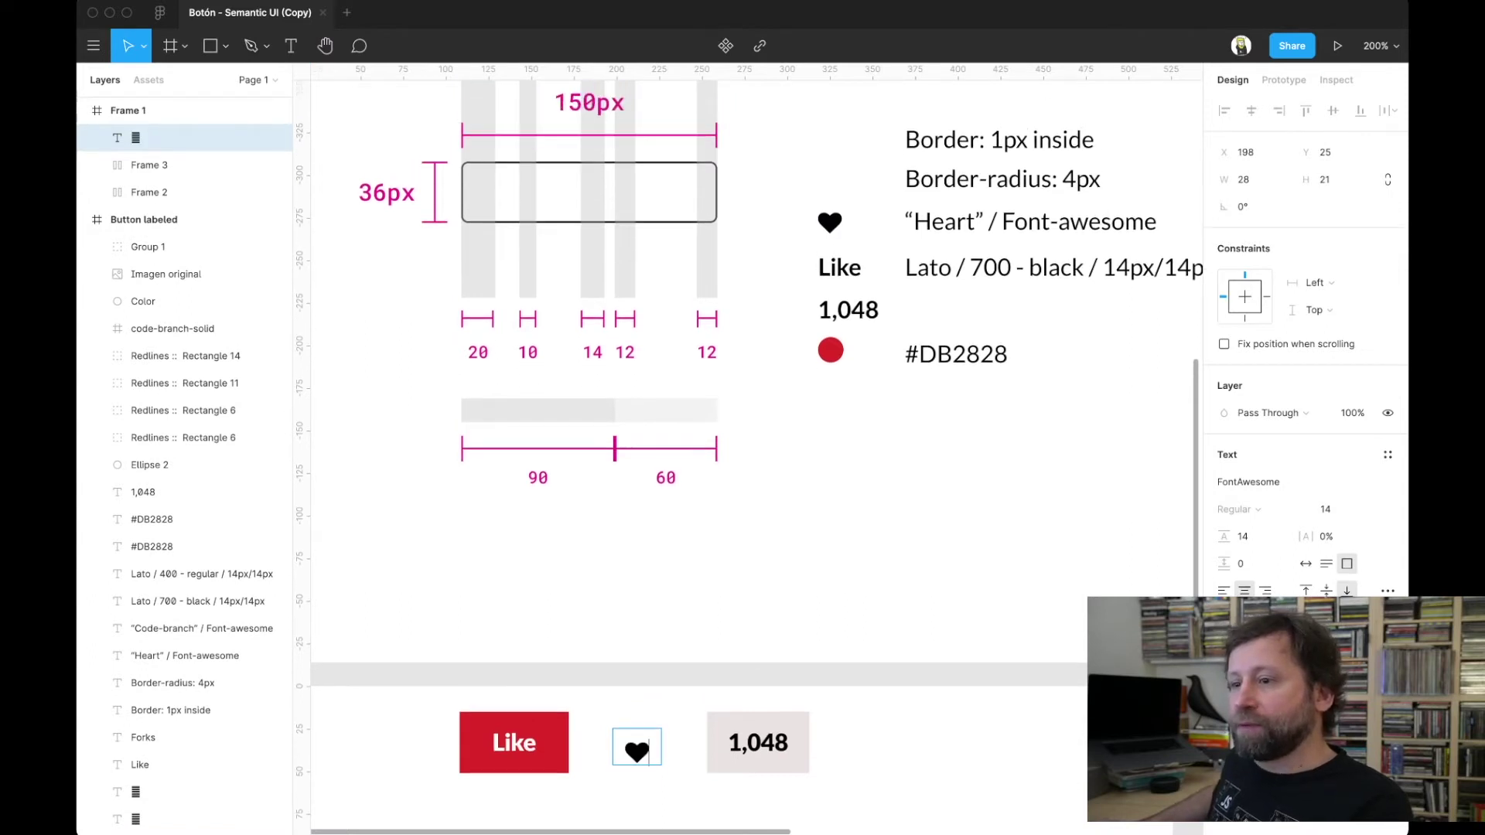
scroll(751, 457, "down", 2)
key("Escape")
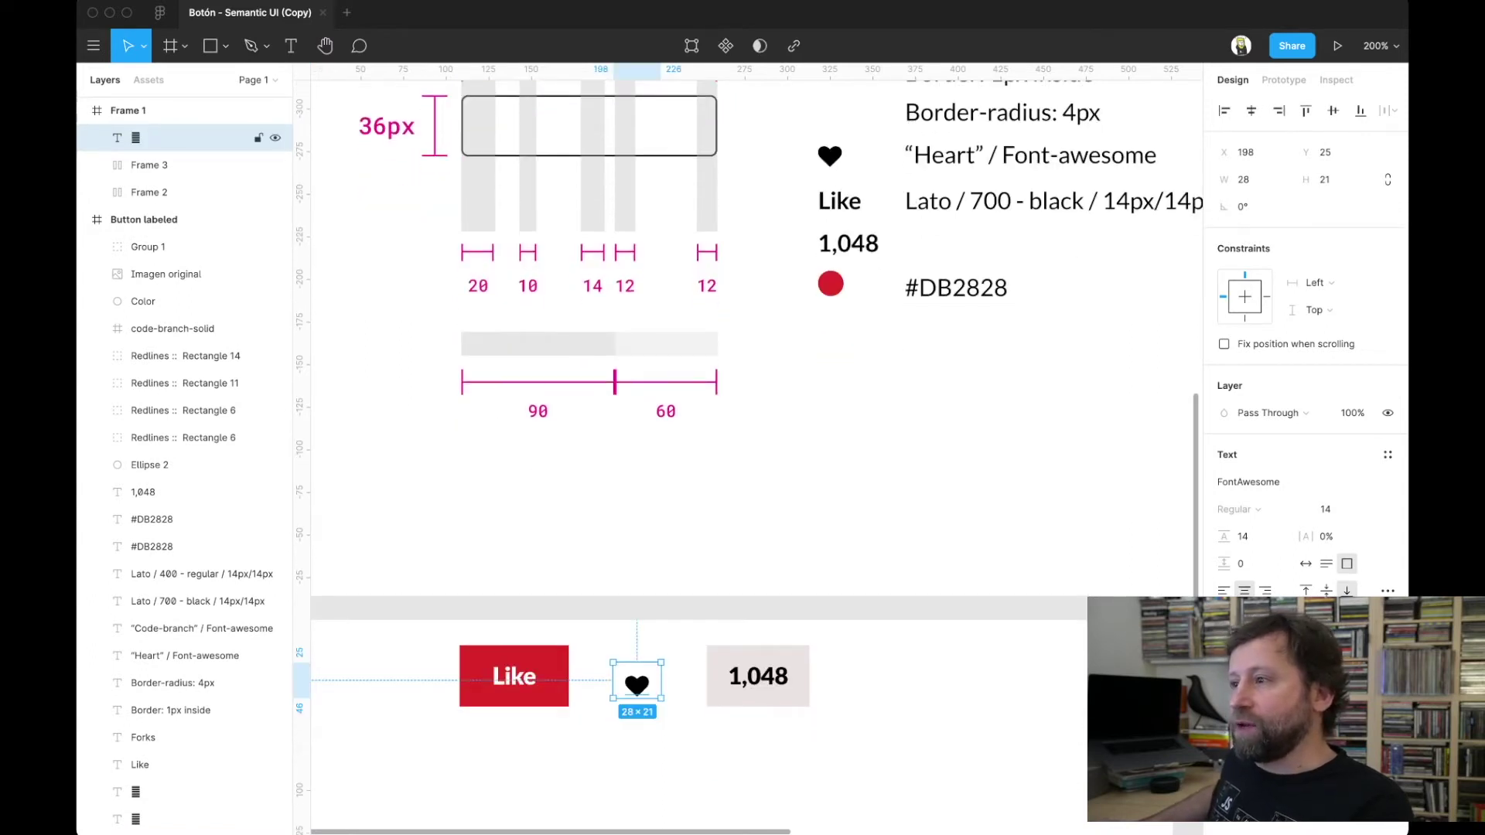
left_click(1249, 482)
key("Down")
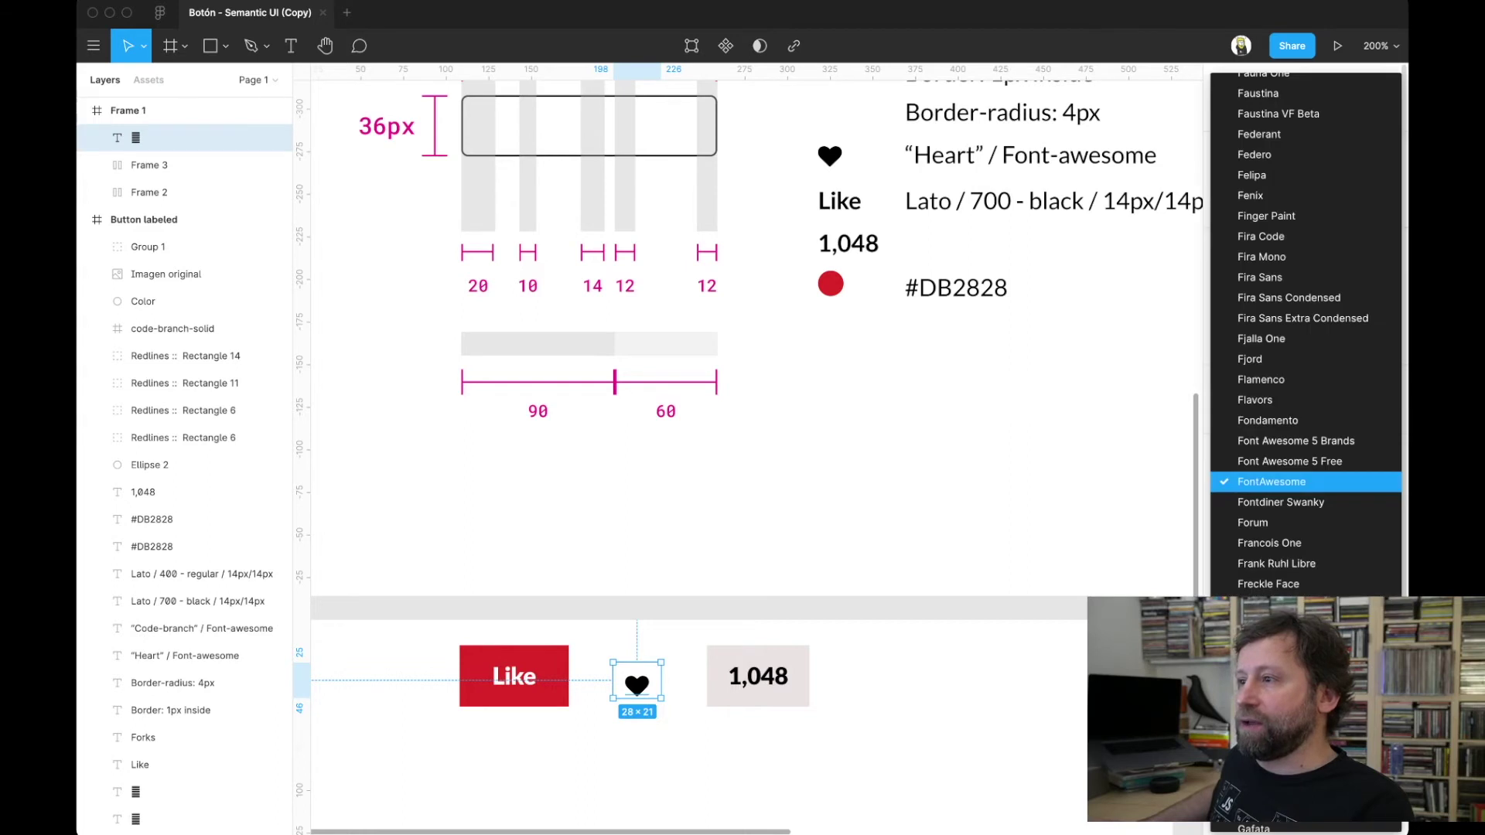
key("Up")
key("Up")
key("Down")
key("Down")
key("Down")
key("Escape")
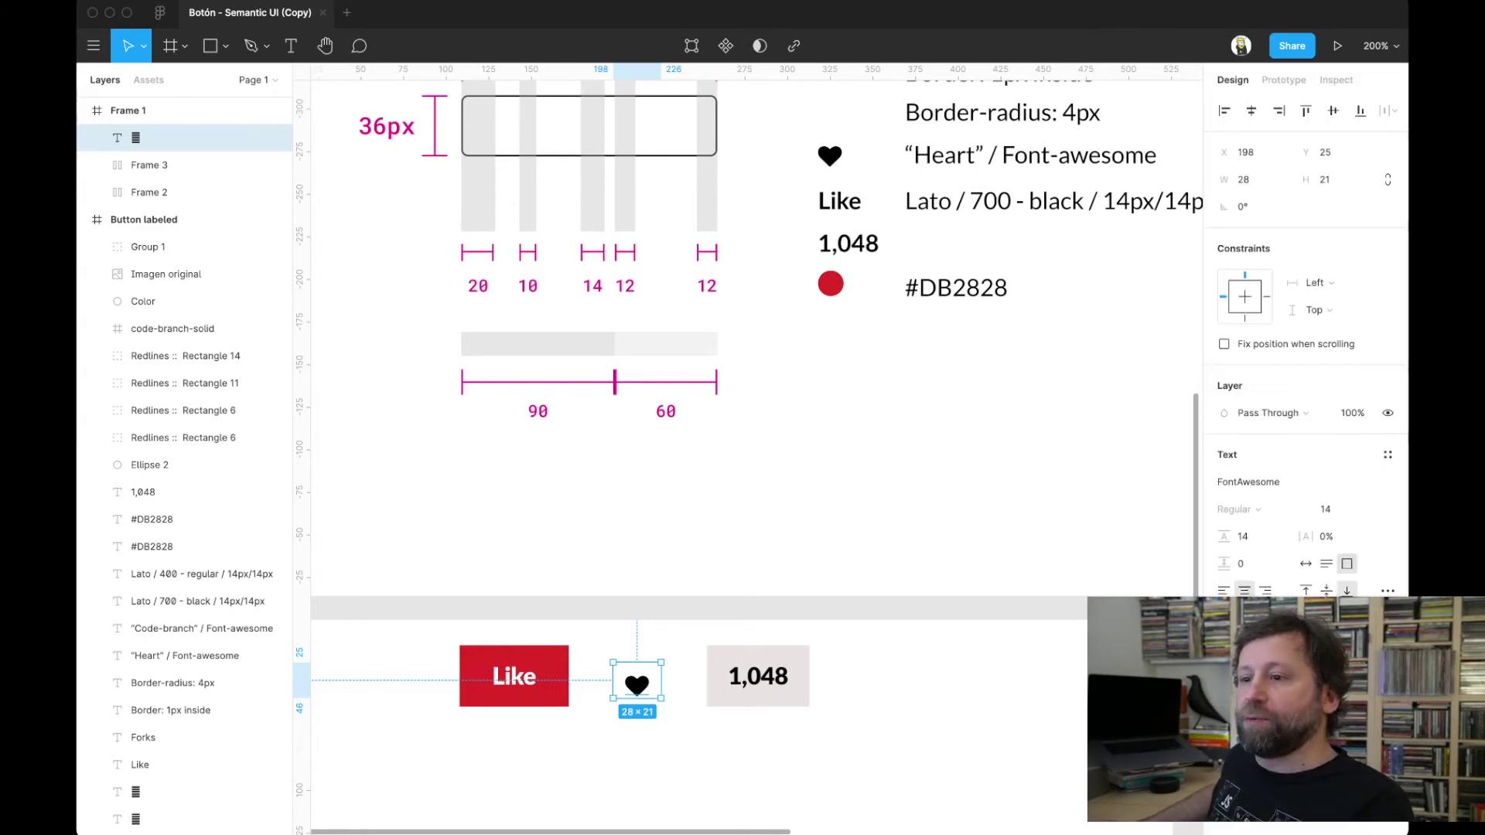
- Set the 14×14 heart text to auto width and move it onto the Like button's left side
scroll(758, 449, "right", 1)
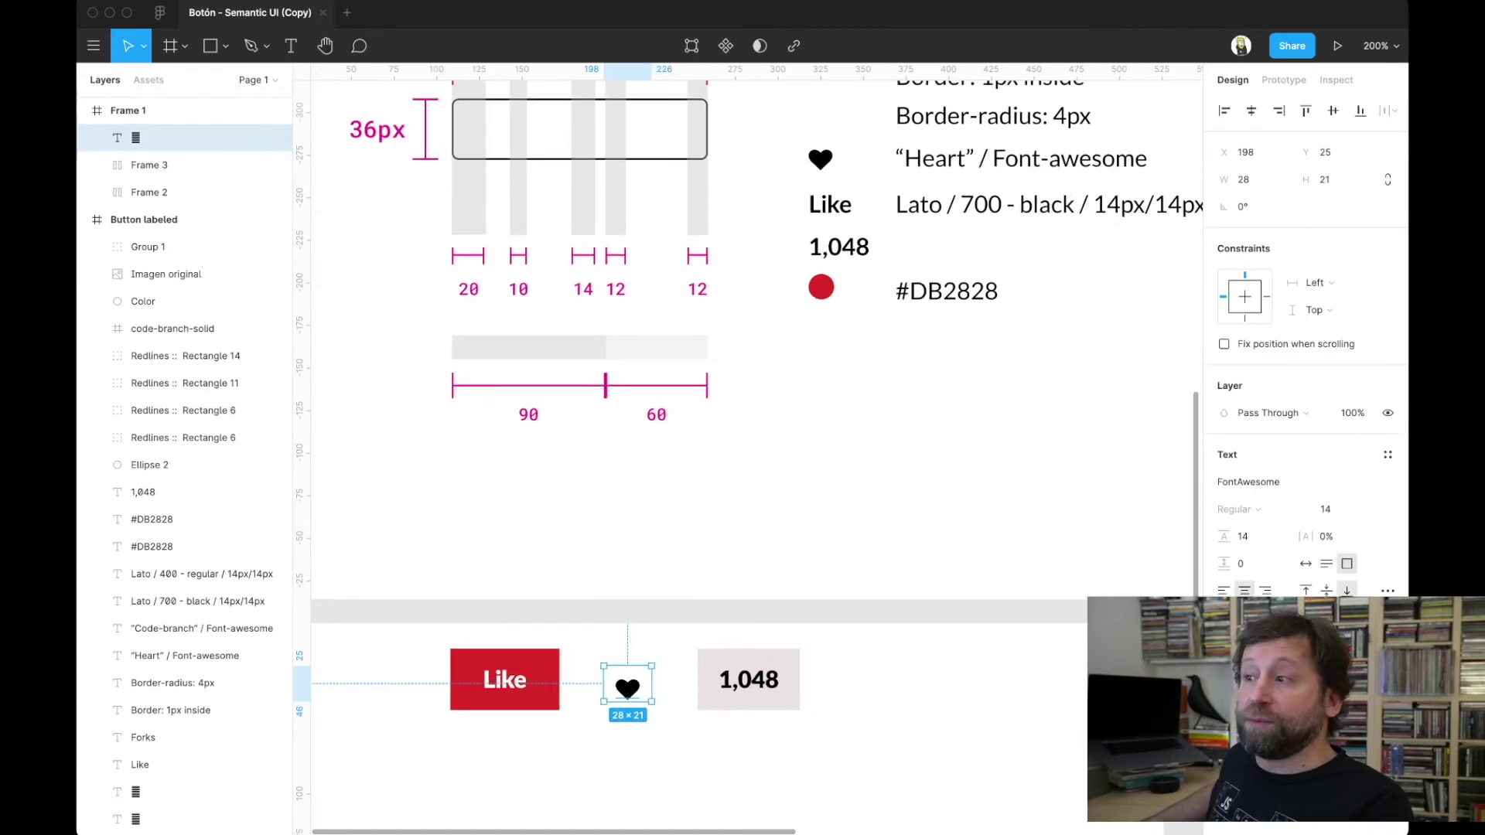
scroll(758, 456, "down", 1)
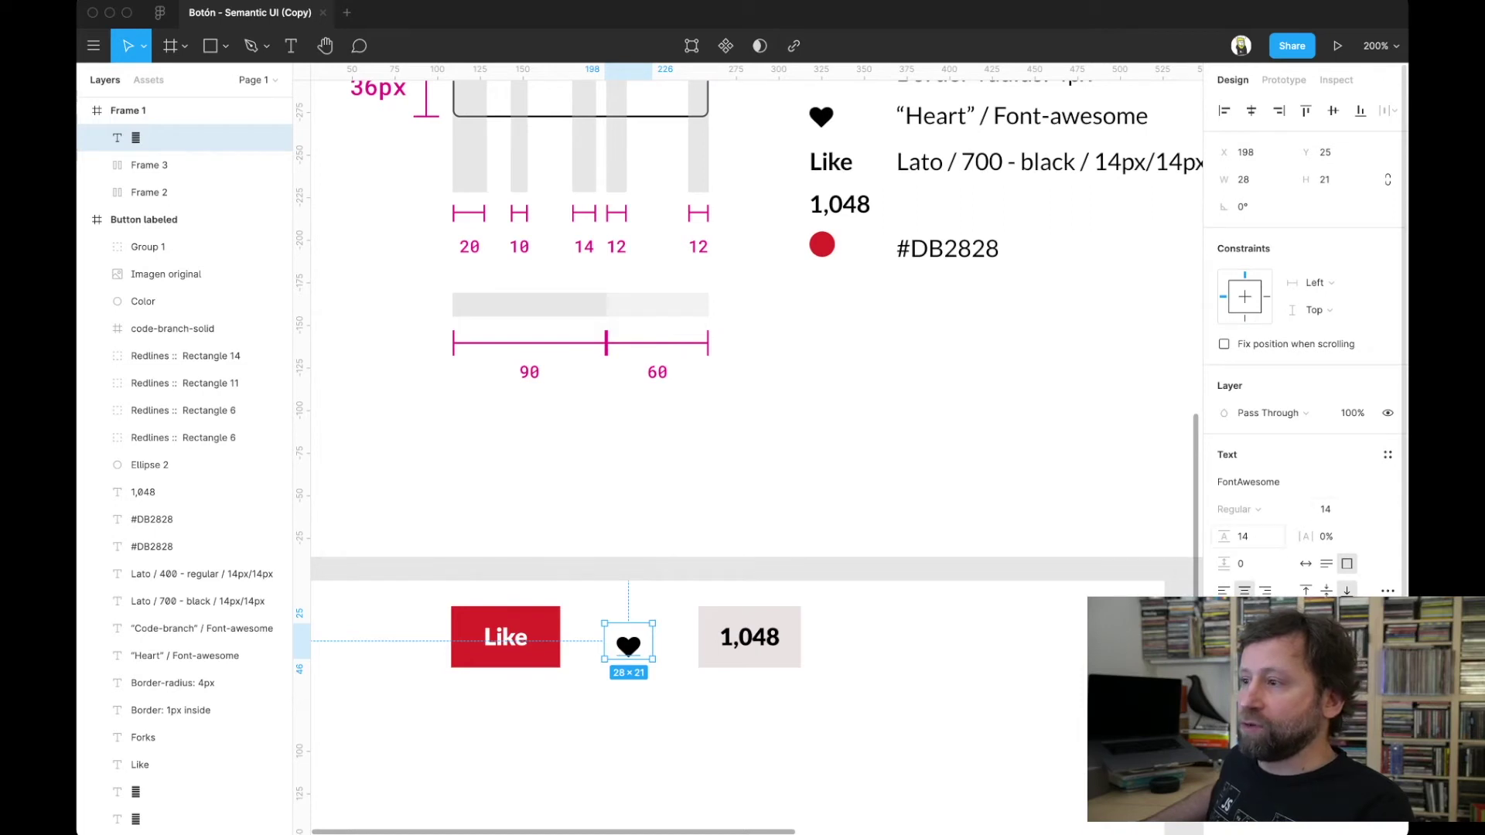
left_click(1305, 563)
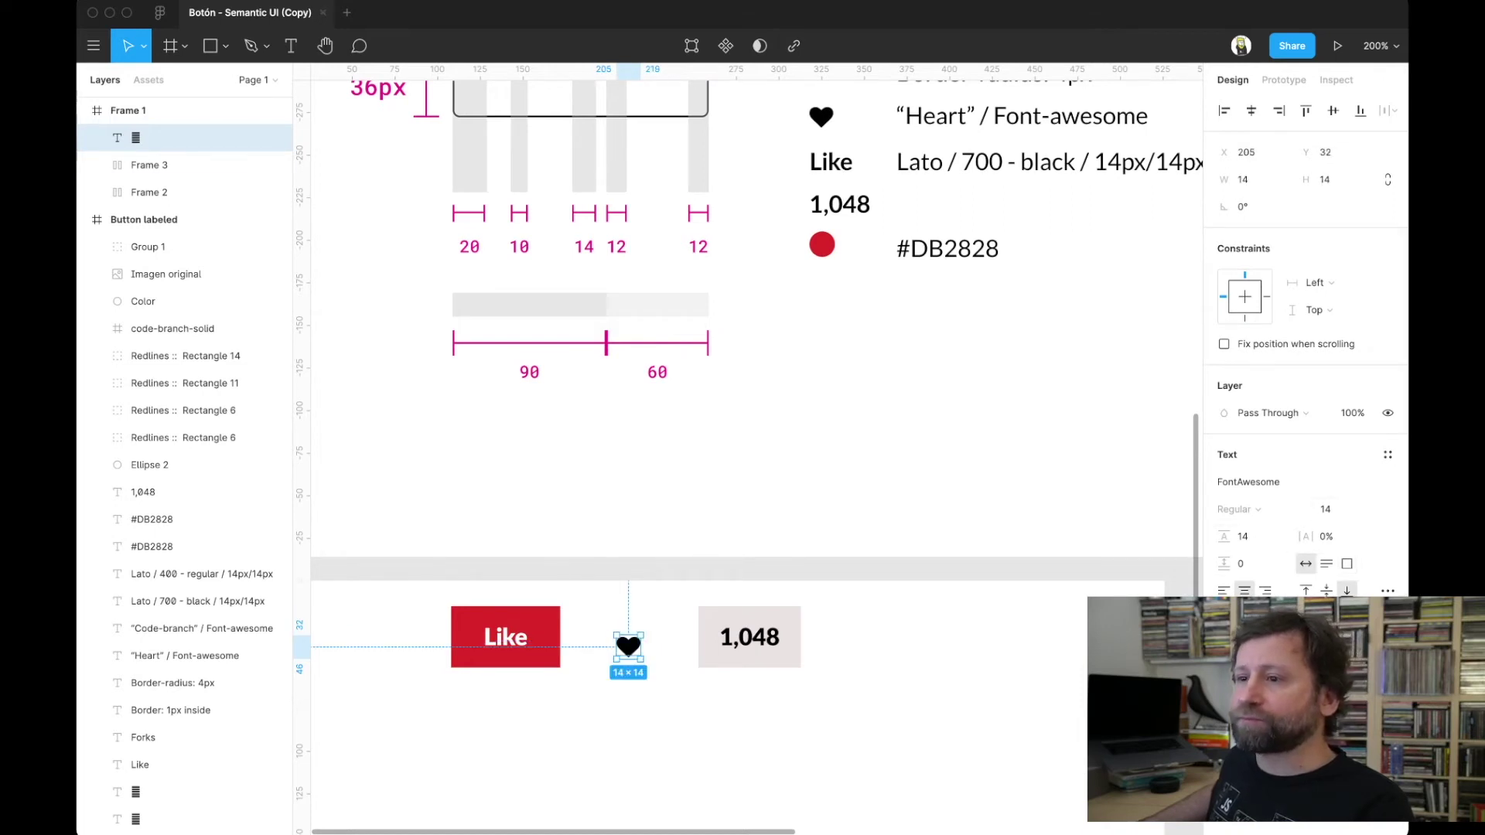
key("Up")
key("Up")
key("Up")
key("Right")
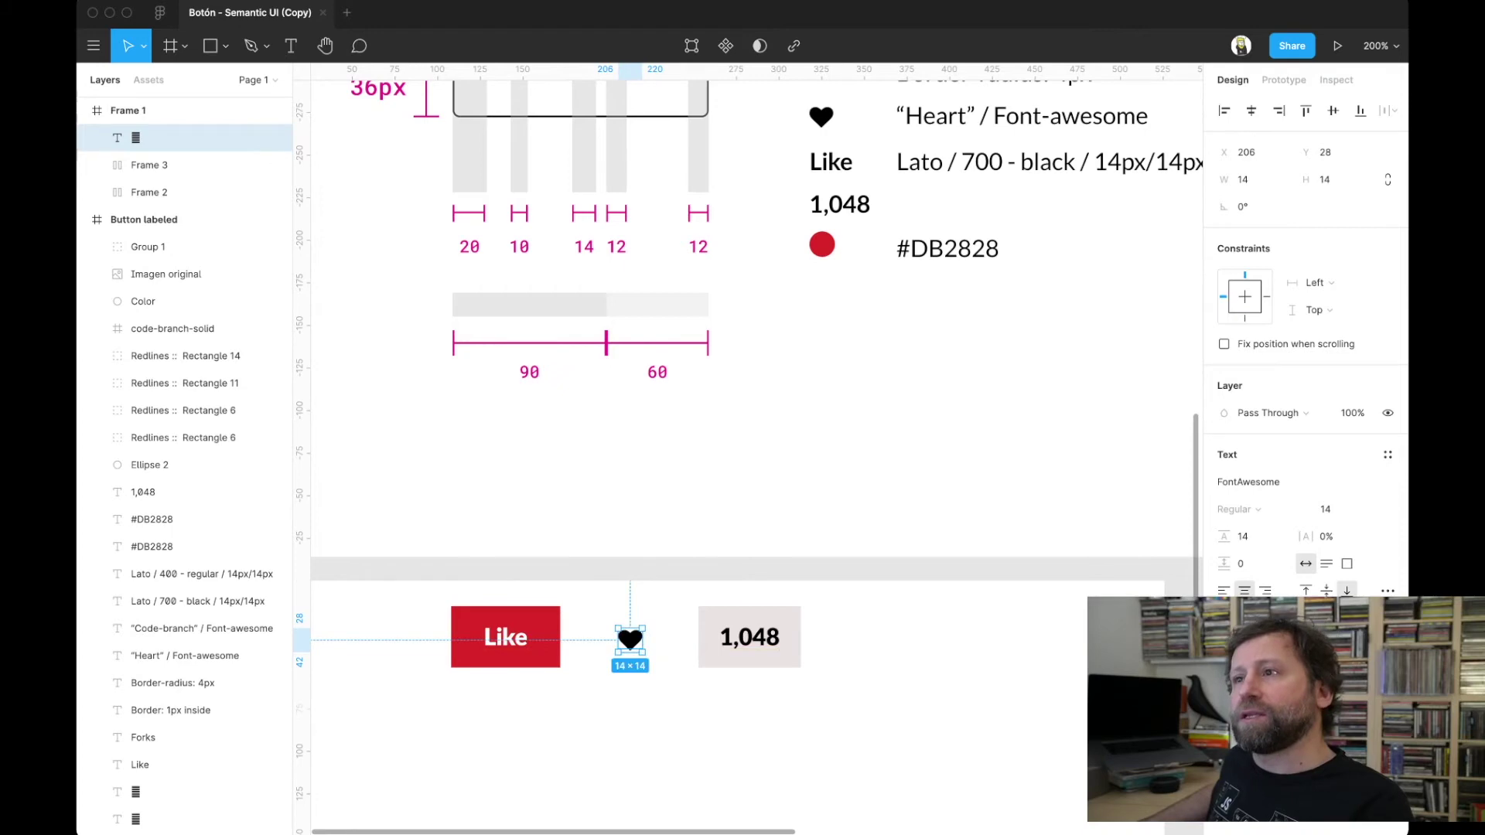
scroll(749, 447, "up", 1)
scroll(748, 447, "up", 1)
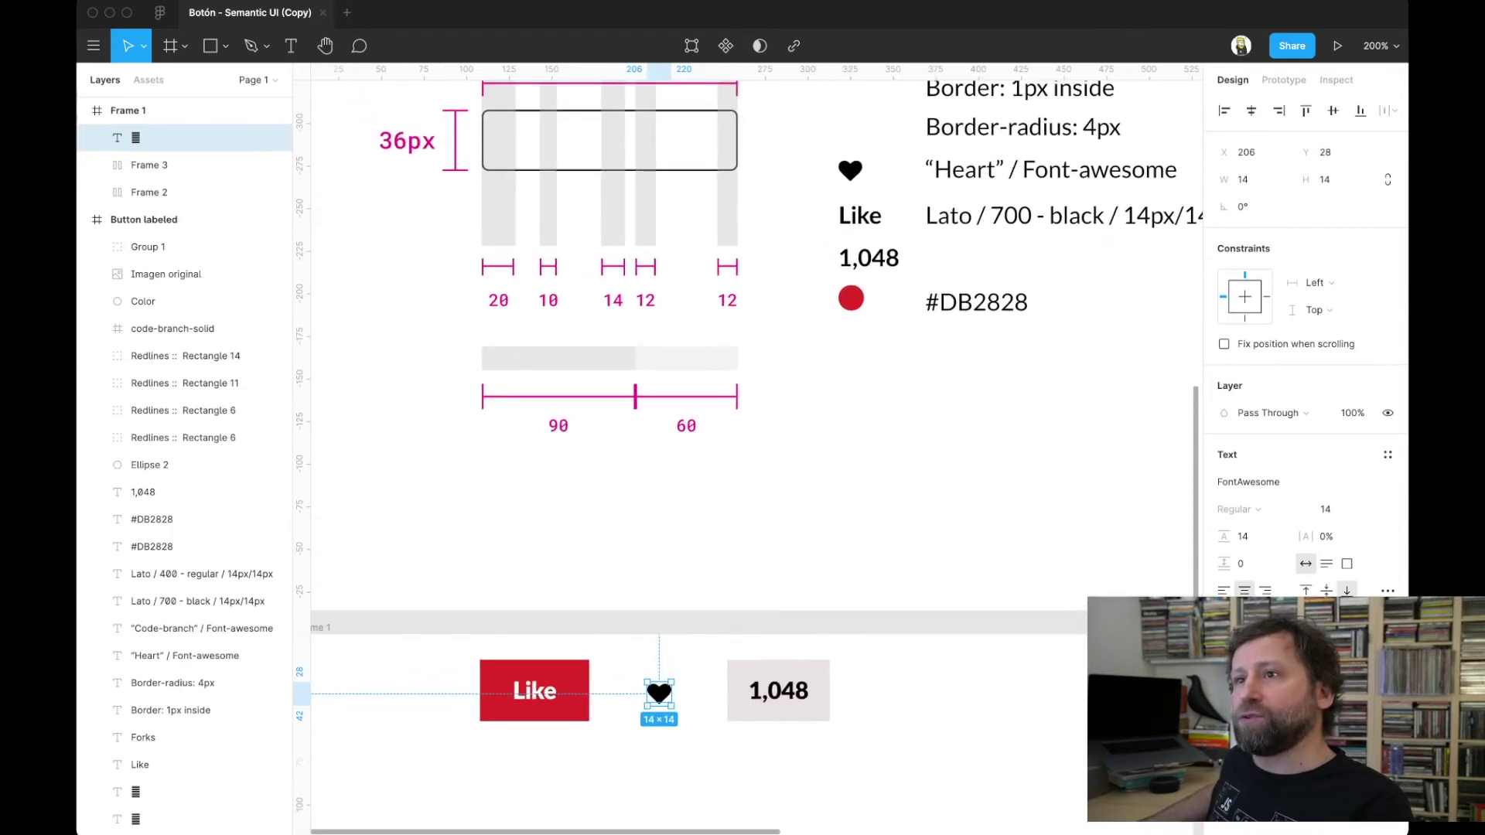
scroll(749, 447, "up", 2)
scroll(749, 447, "up", 1)
scroll(749, 447, "up", 3)
scroll(749, 447, "down", 2)
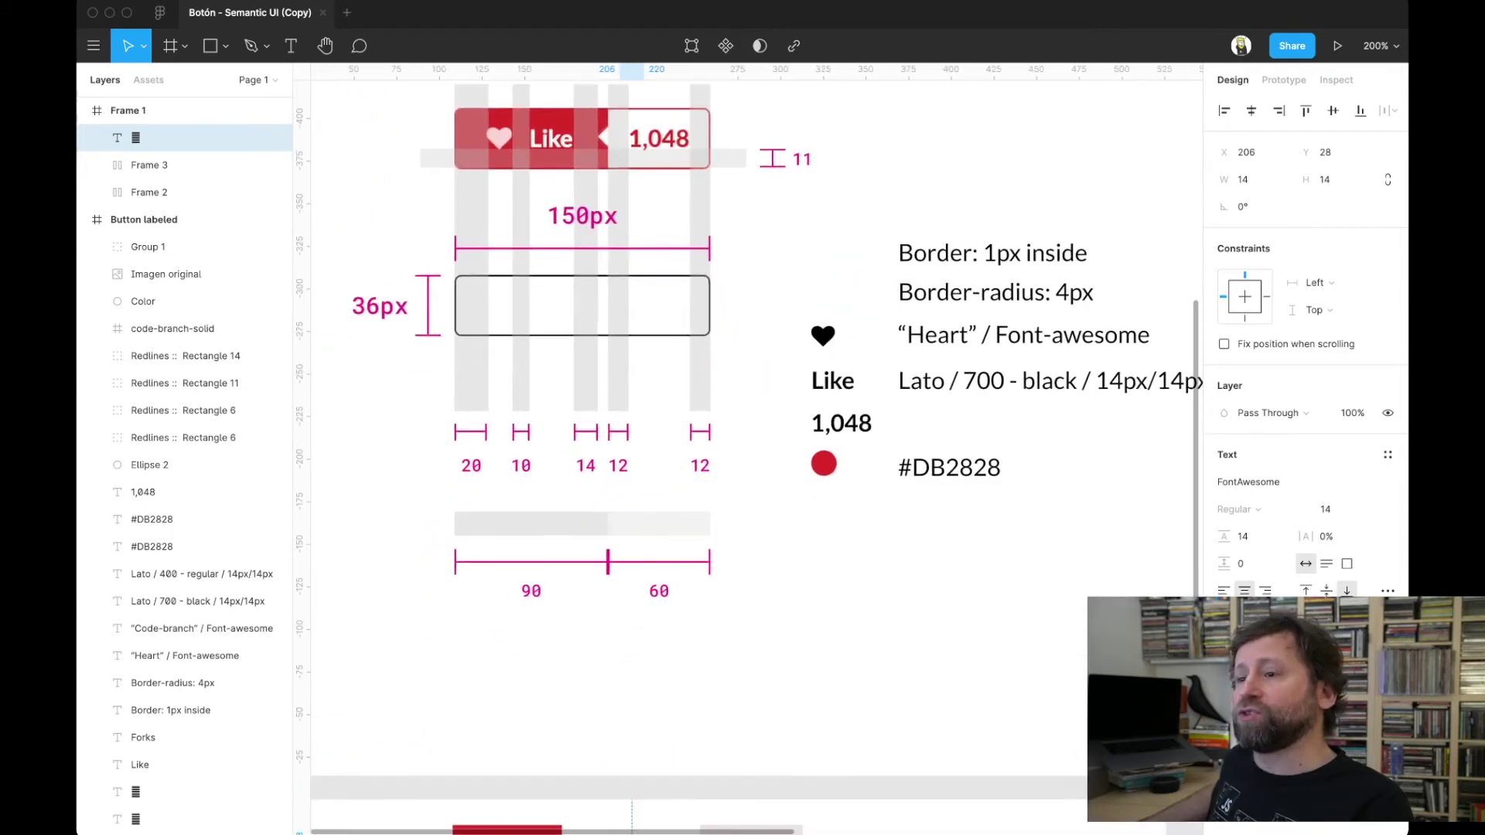
scroll(749, 447, "down", 1)
scroll(749, 447, "left", 1)
scroll(749, 447, "down", 3)
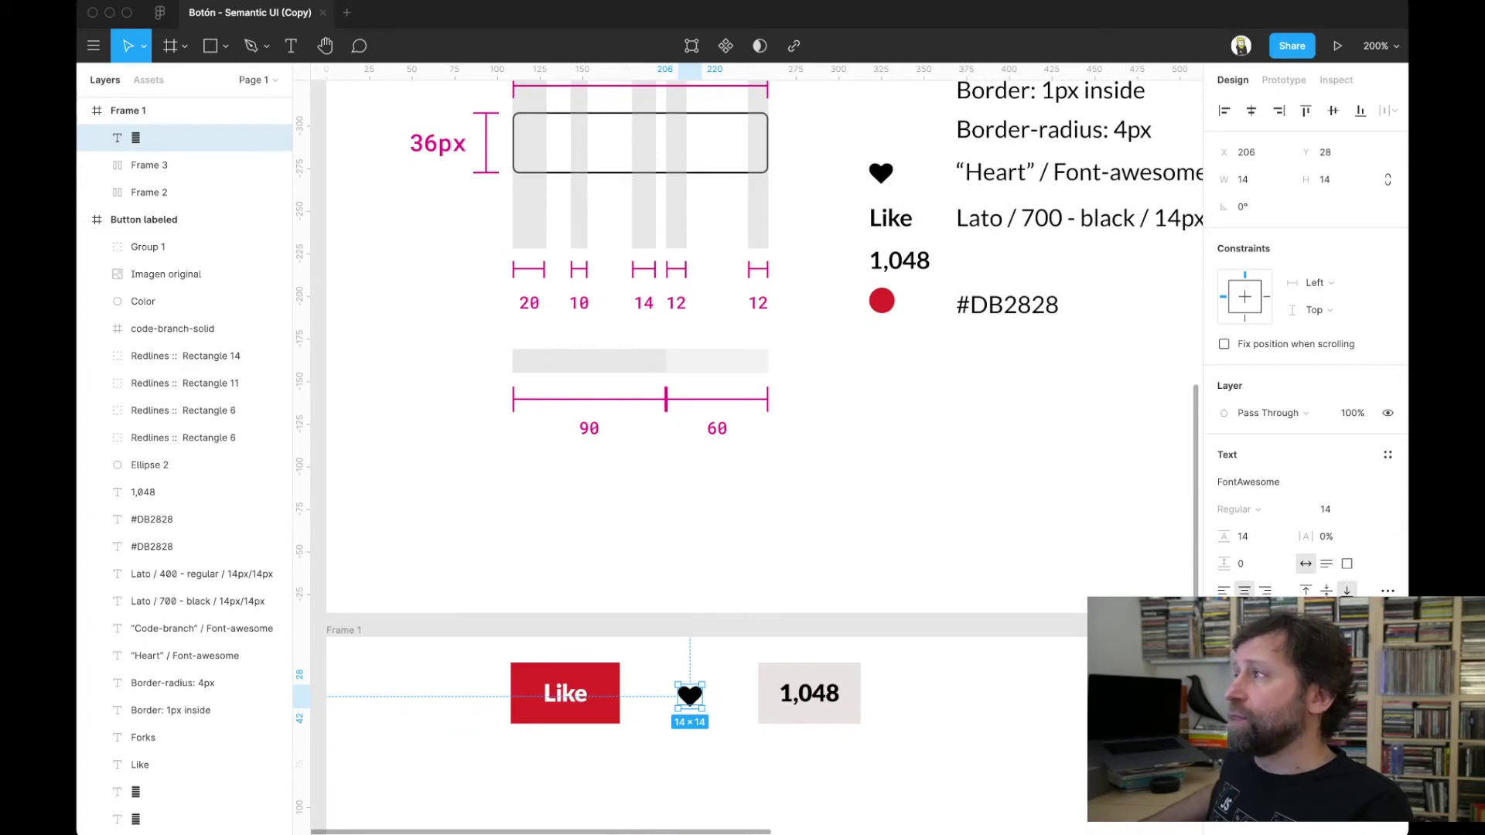
scroll(749, 448, "down", 1)
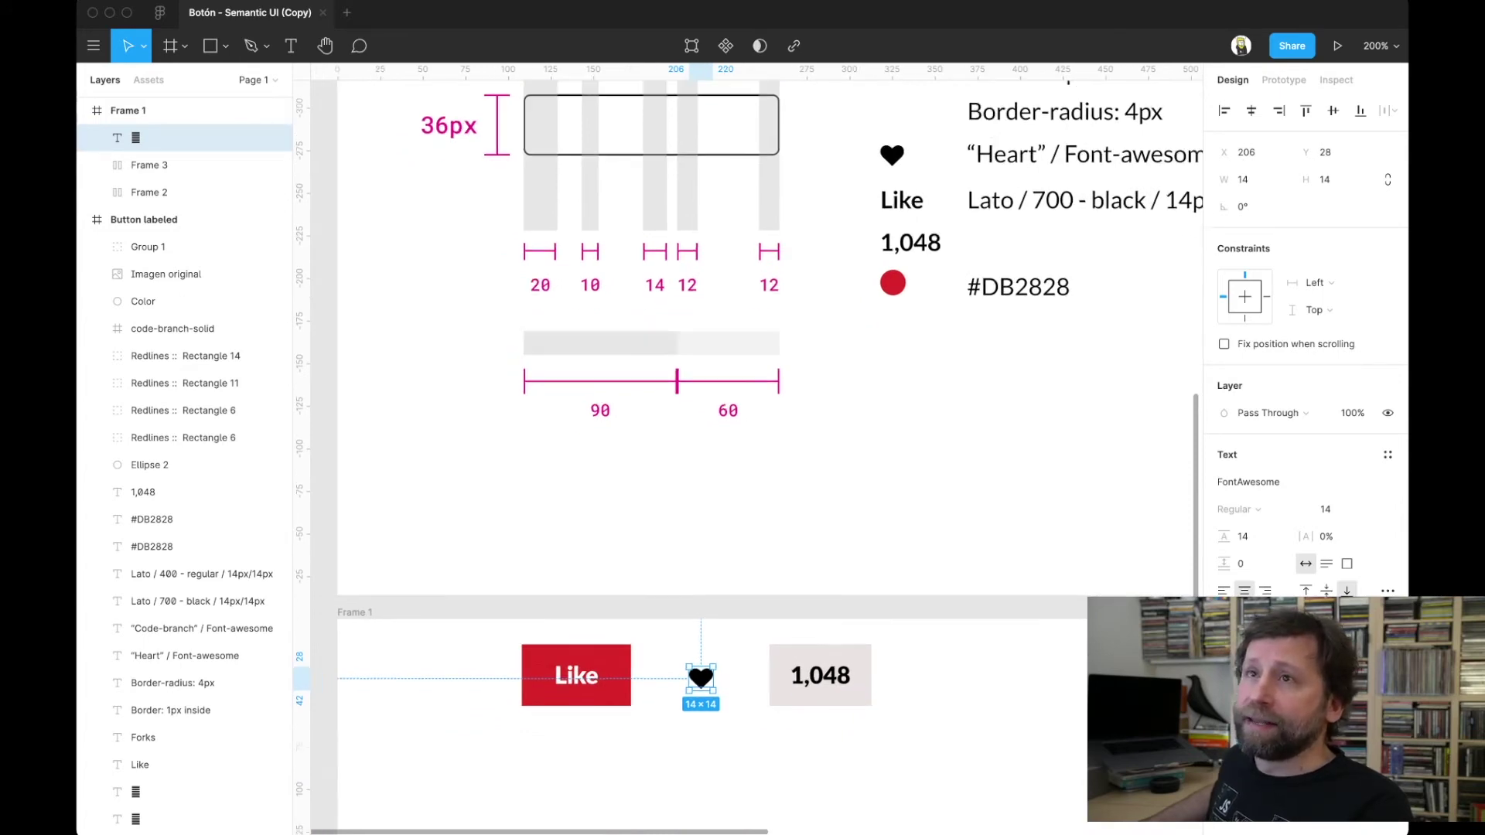
scroll(749, 447, "down", 3)
scroll(749, 447, "left", 2)
scroll(749, 447, "up", 1)
scroll(749, 447, "right", 1)
scroll(749, 447, "right", 1)
scroll(749, 447, "up", 4)
scroll(749, 447, "right", 2)
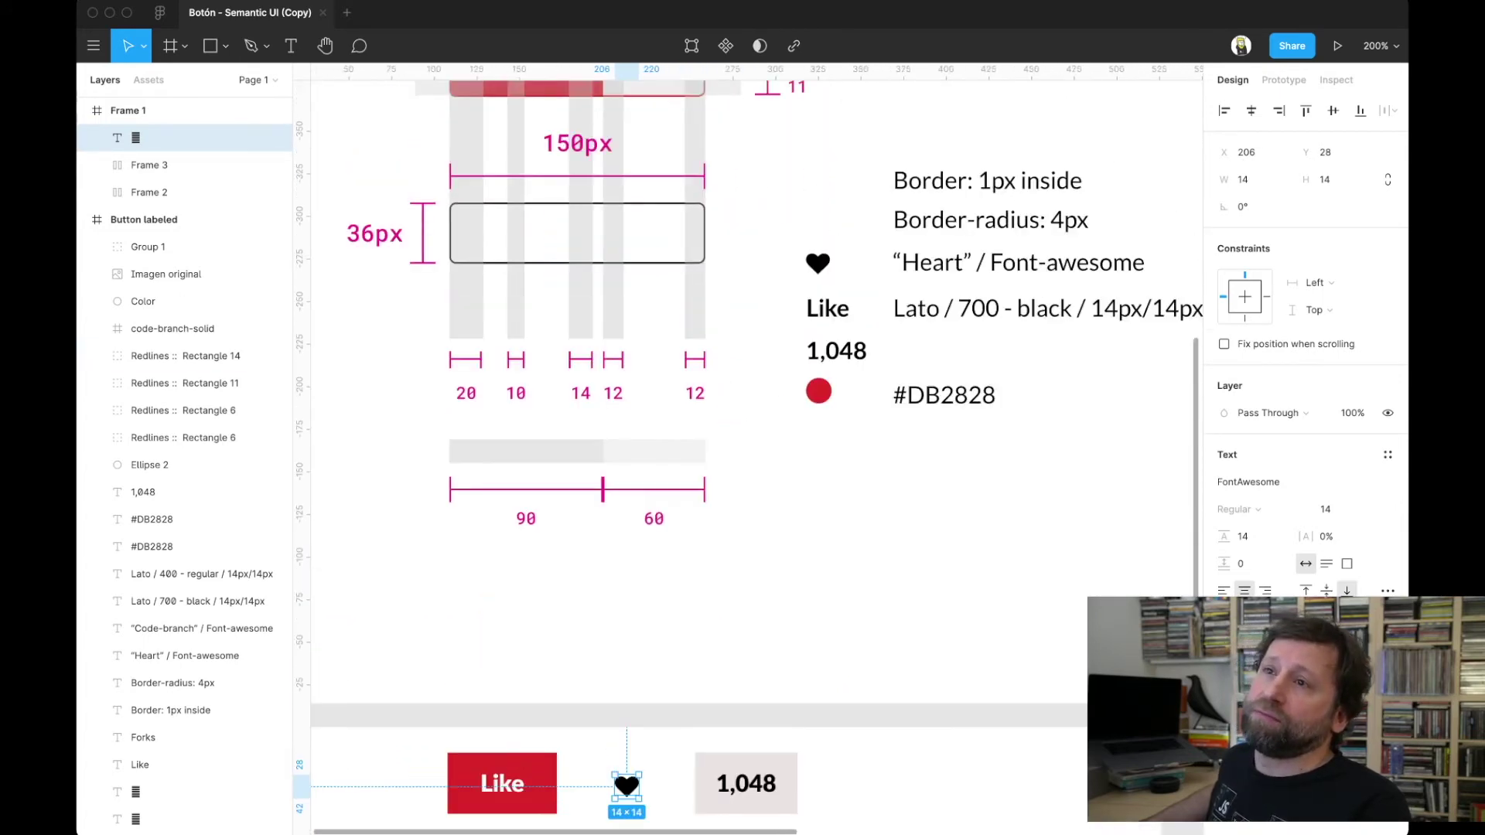
scroll(749, 447, "up", 1)
scroll(749, 447, "up", 1)
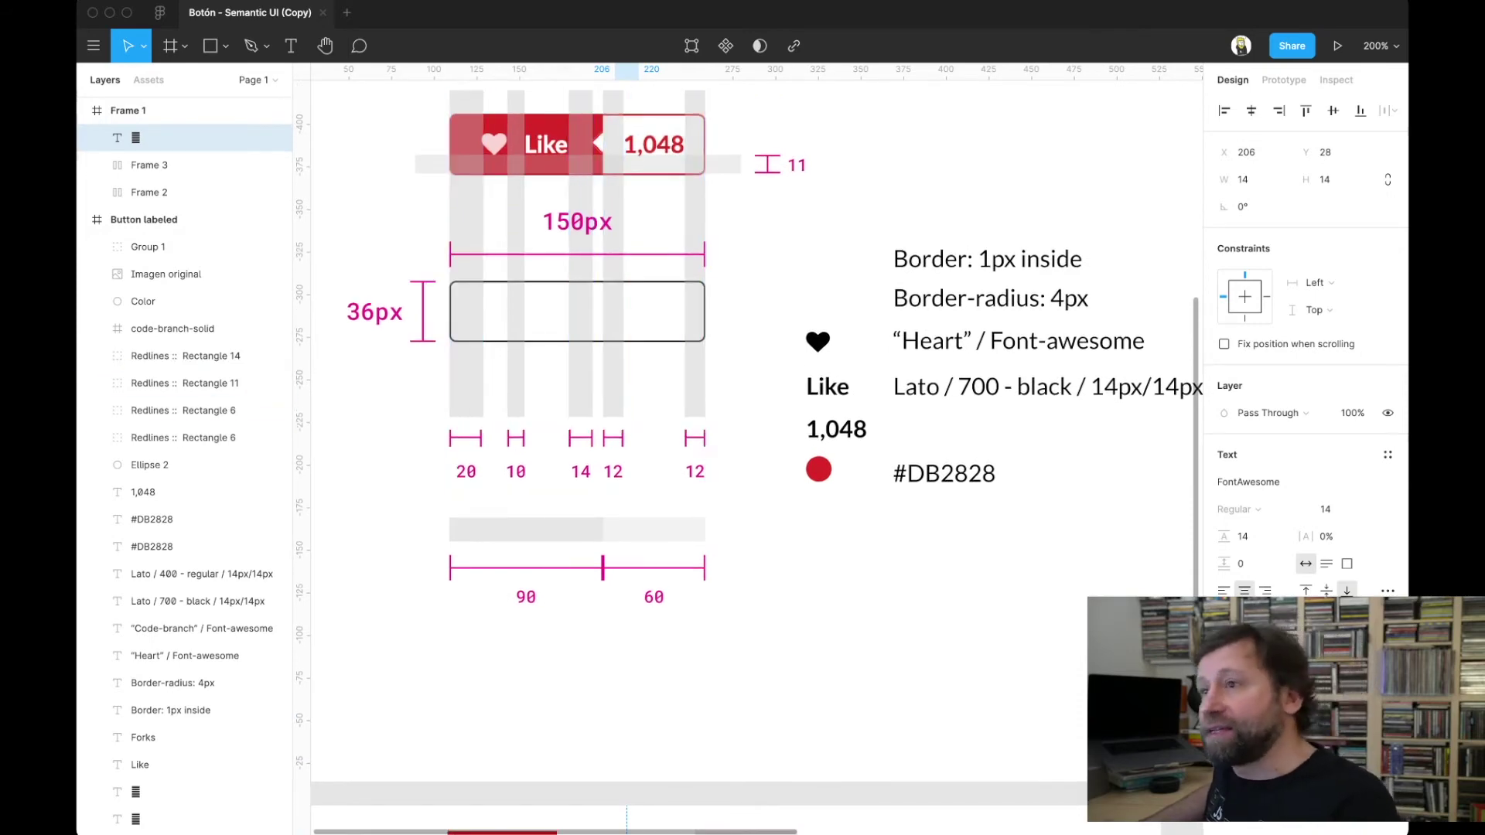
scroll(748, 447, "down", 1)
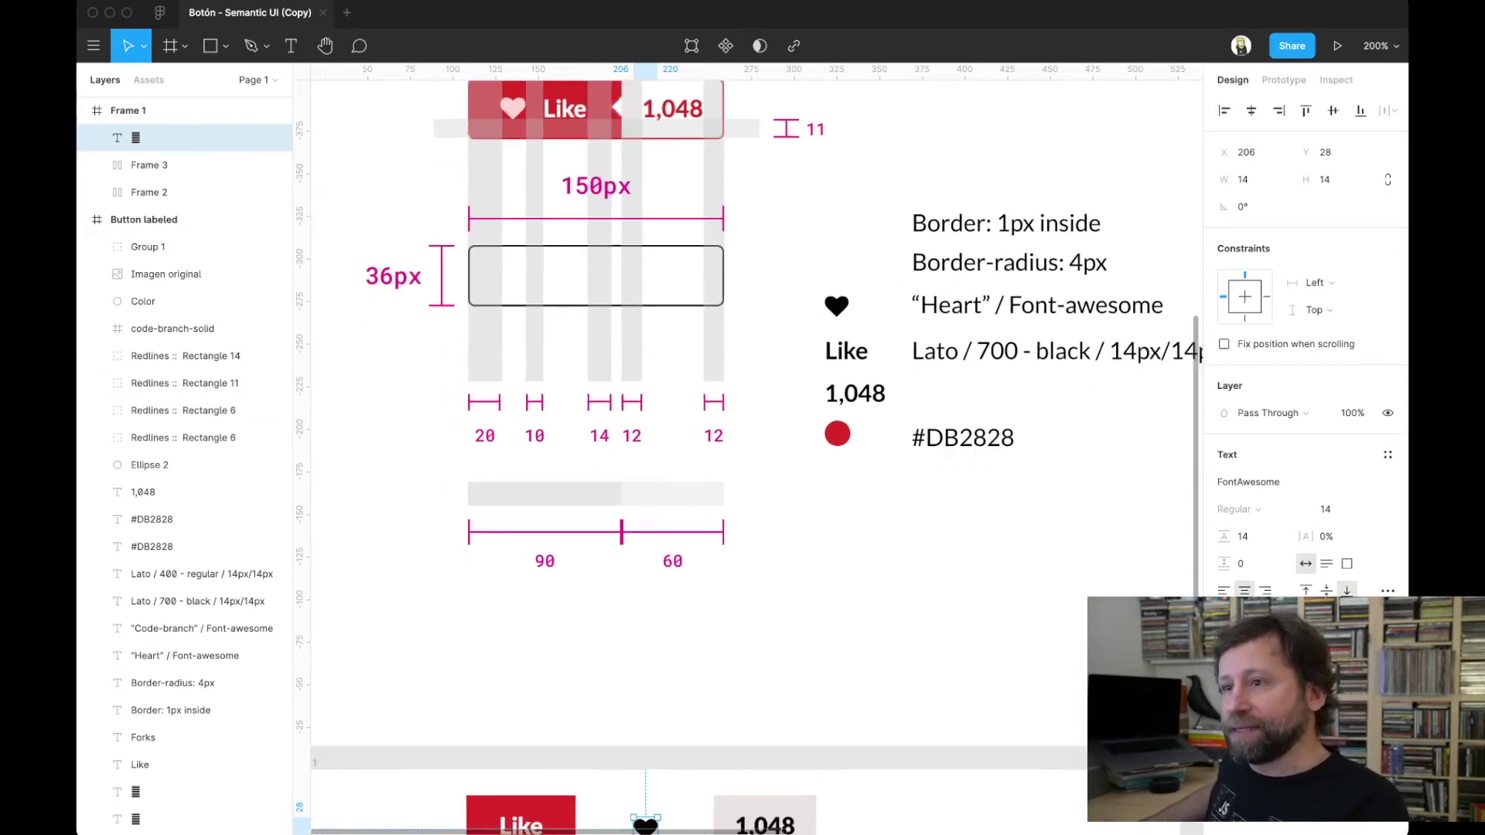
scroll(749, 447, "down", 2)
scroll(749, 447, "left", 1)
scroll(749, 448, "down", 1)
scroll(749, 447, "left", 1)
scroll(670, 448, "down", 1)
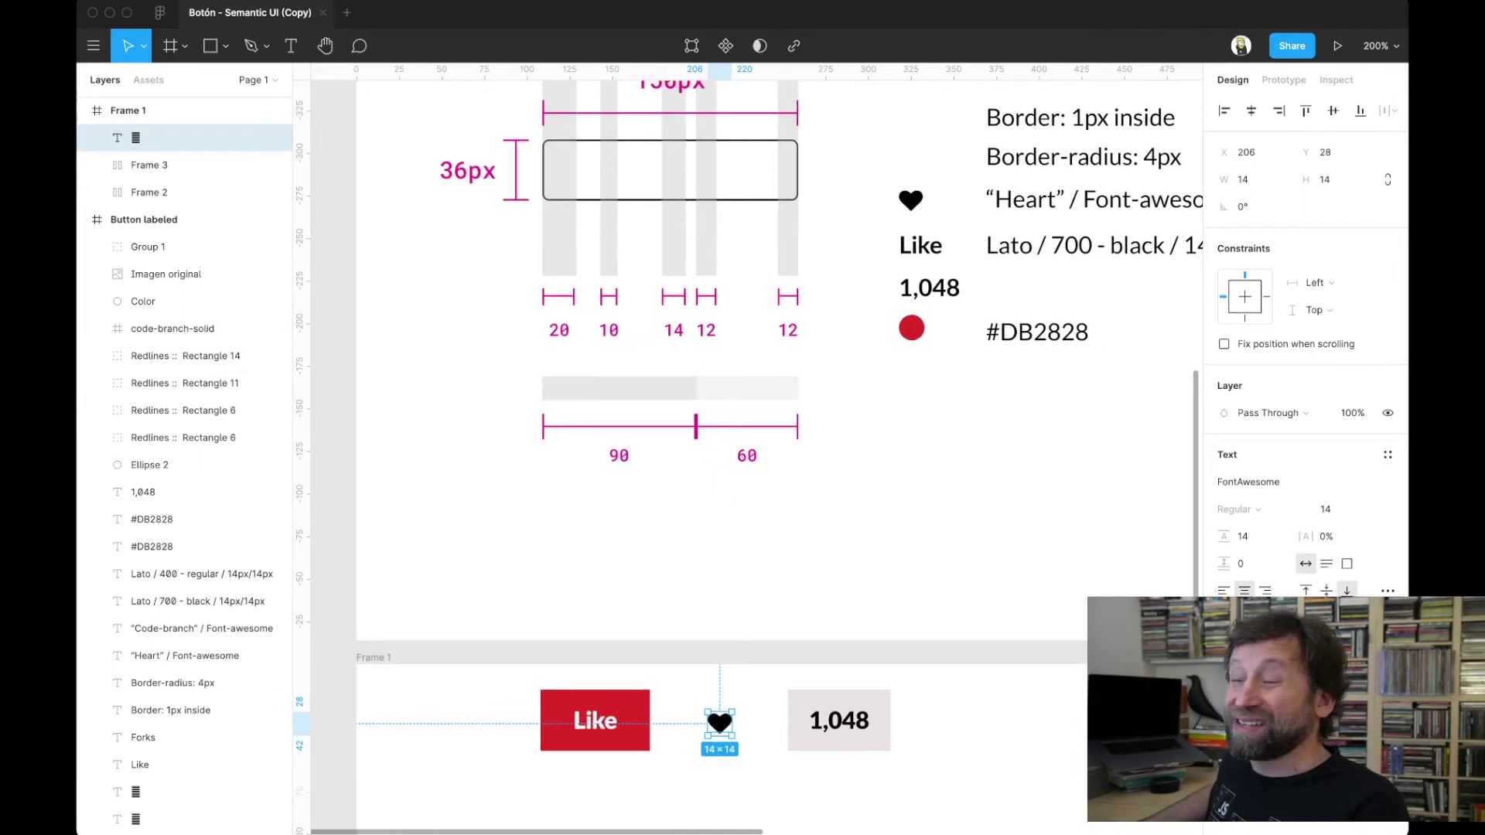
scroll(749, 449, "right", 2)
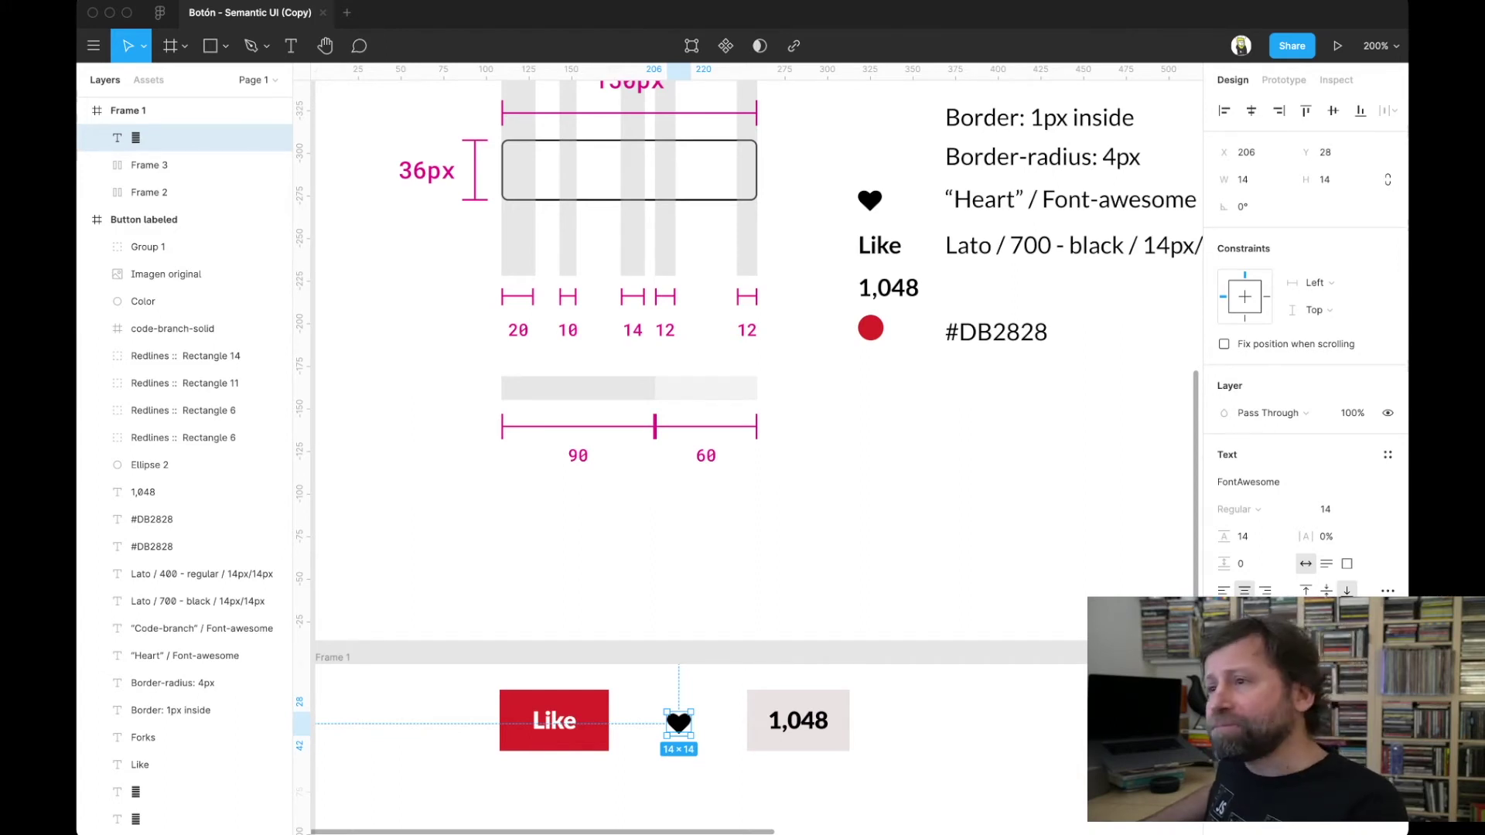
scroll(758, 449, "right", 1)
scroll(758, 449, "right", 2)
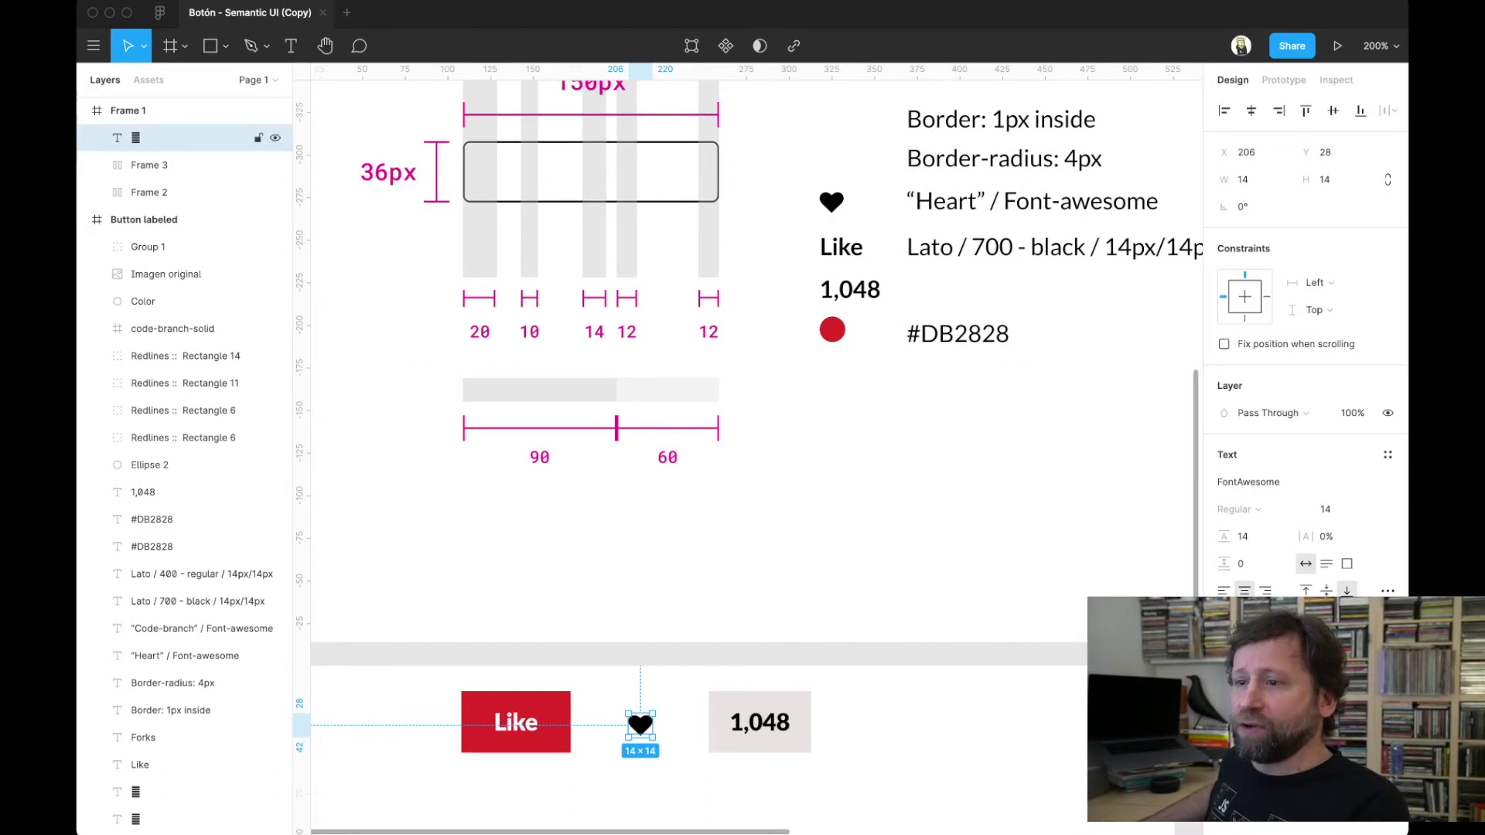
left_click_drag(640, 725, 491, 727)
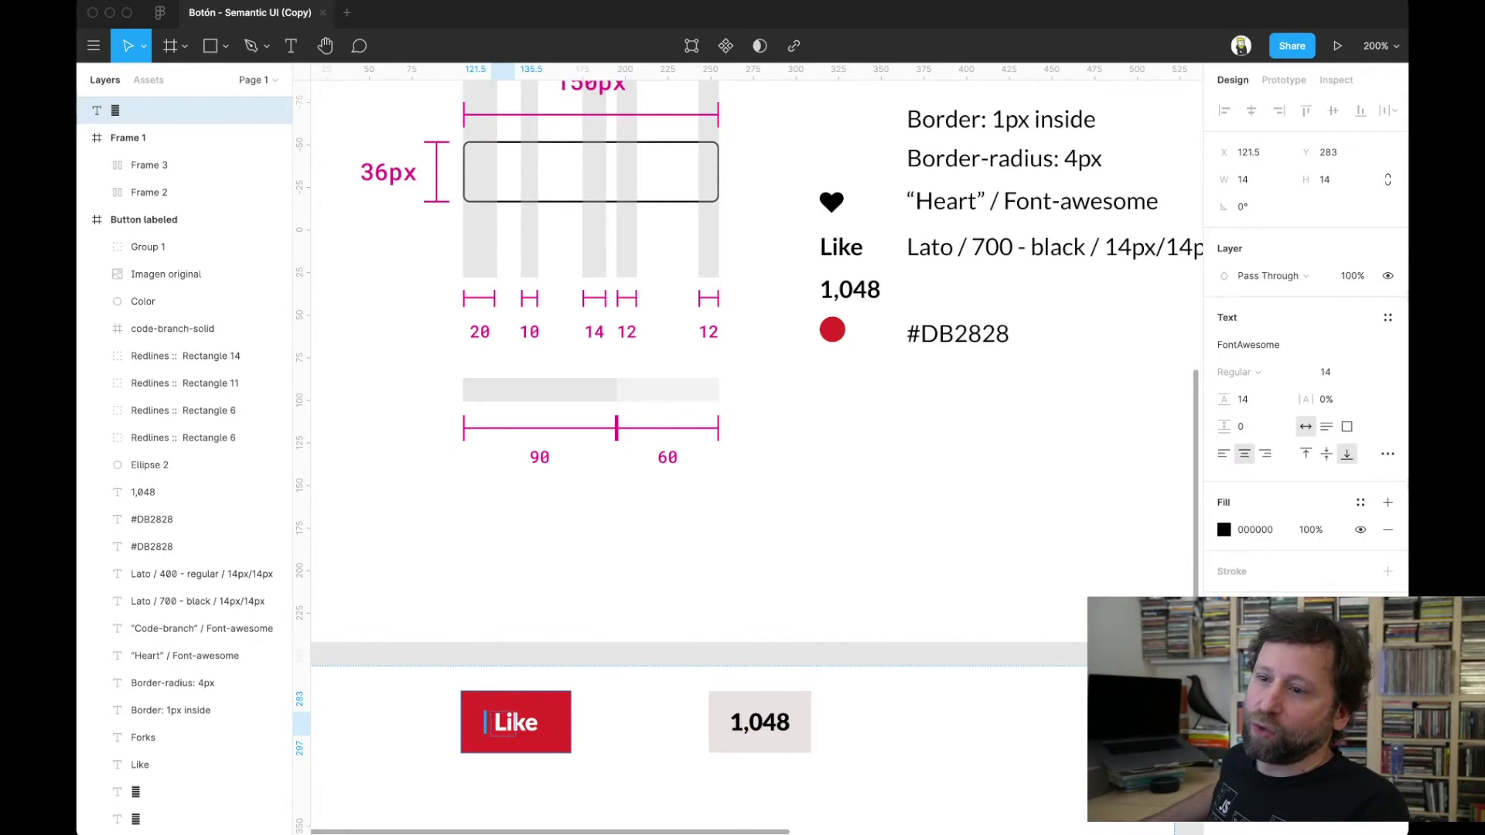
- Place the heart inside the red Like button's auto layout, left of the label
left_click_drag(496, 722, 499, 722)
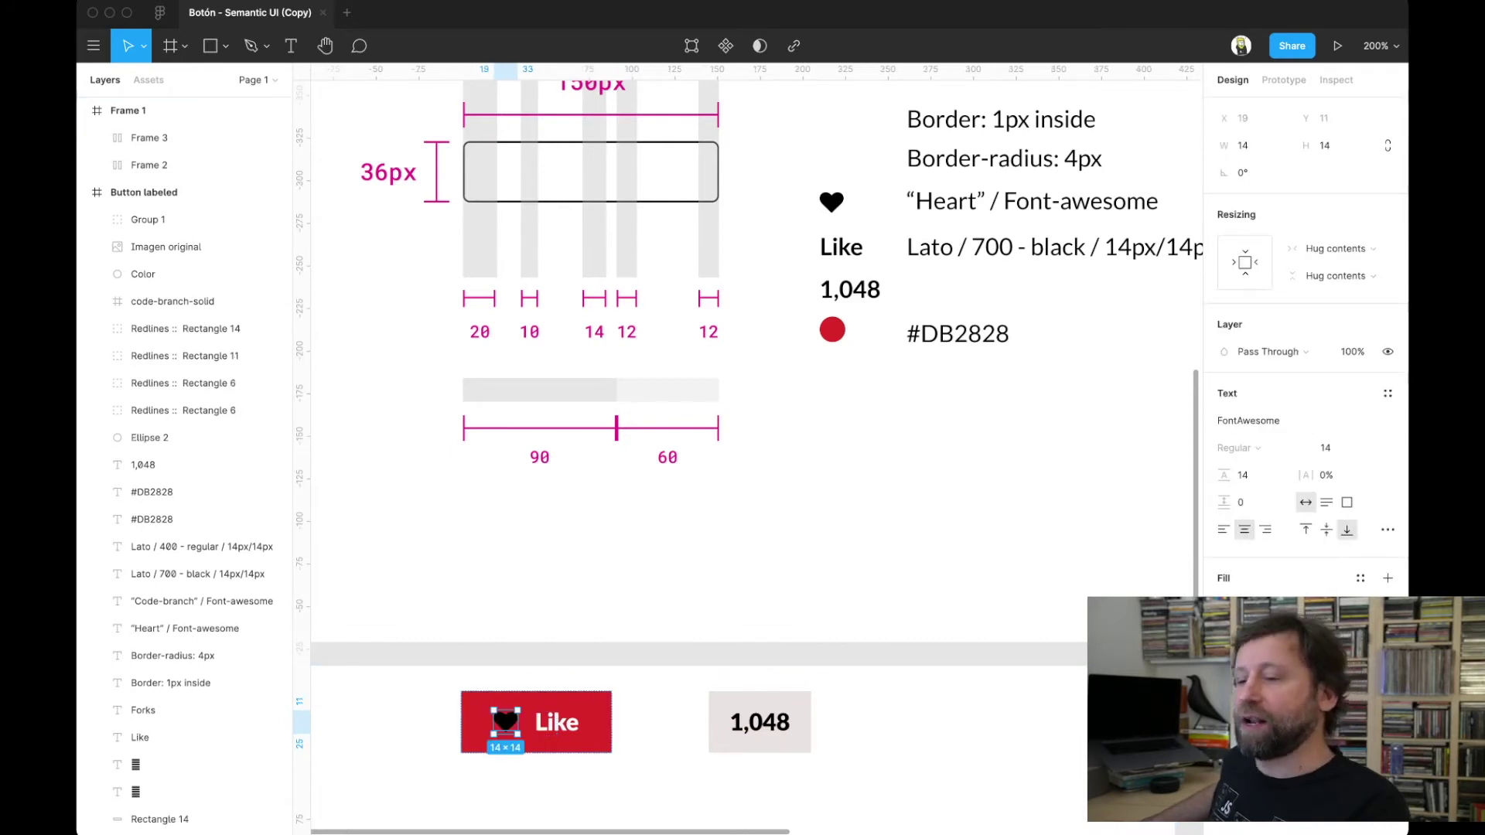
key("Escape")
scroll(758, 448, "down", 5)
scroll(759, 449, "left", 2)
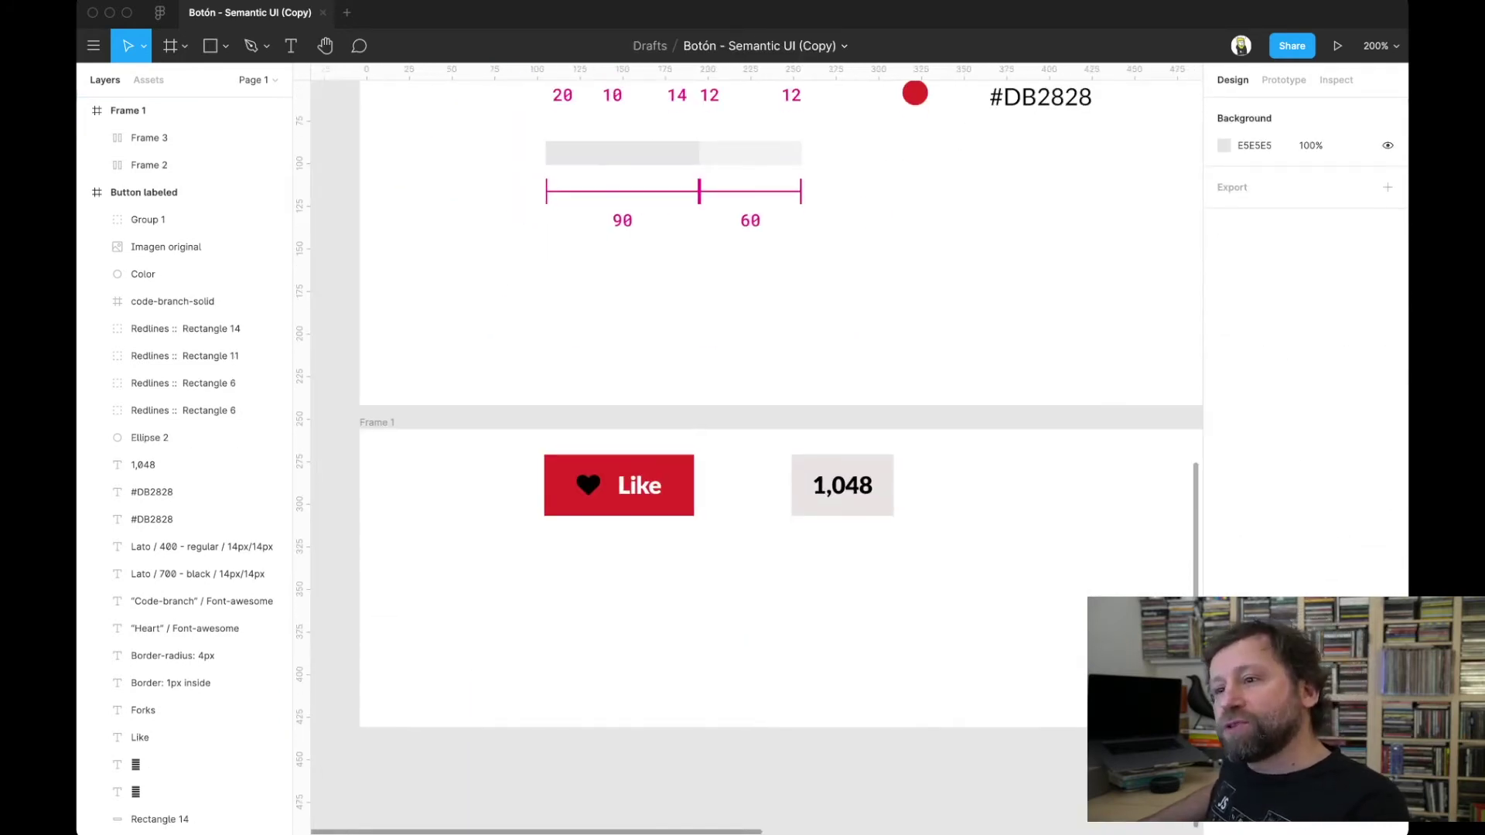
left_click_drag(587, 485, 723, 487)
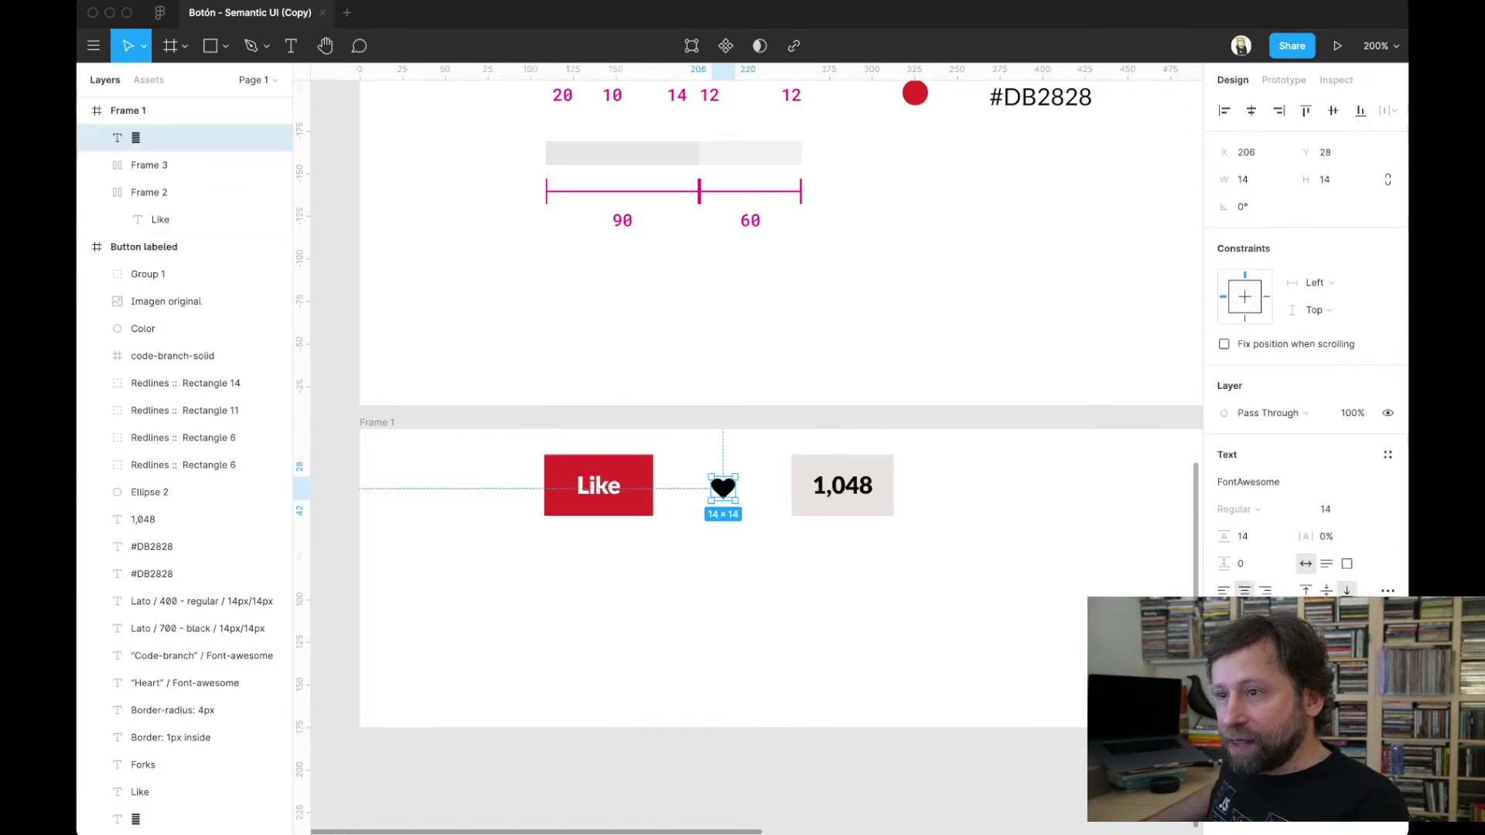
key("ctrl+z")
key("ctrl+z")
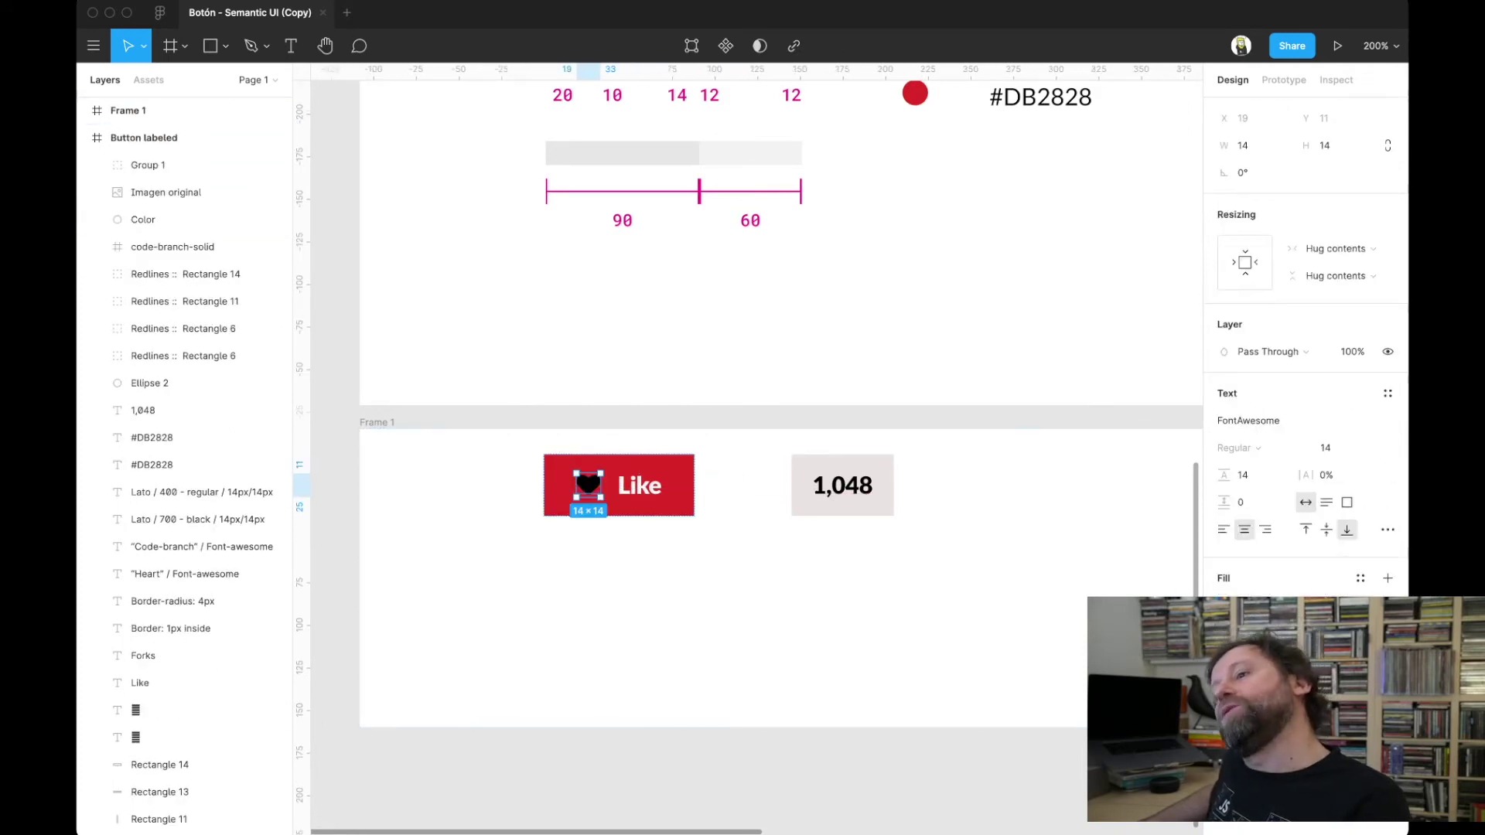
key("Escape")
scroll(758, 449, "up", 2)
scroll(758, 449, "up", 1)
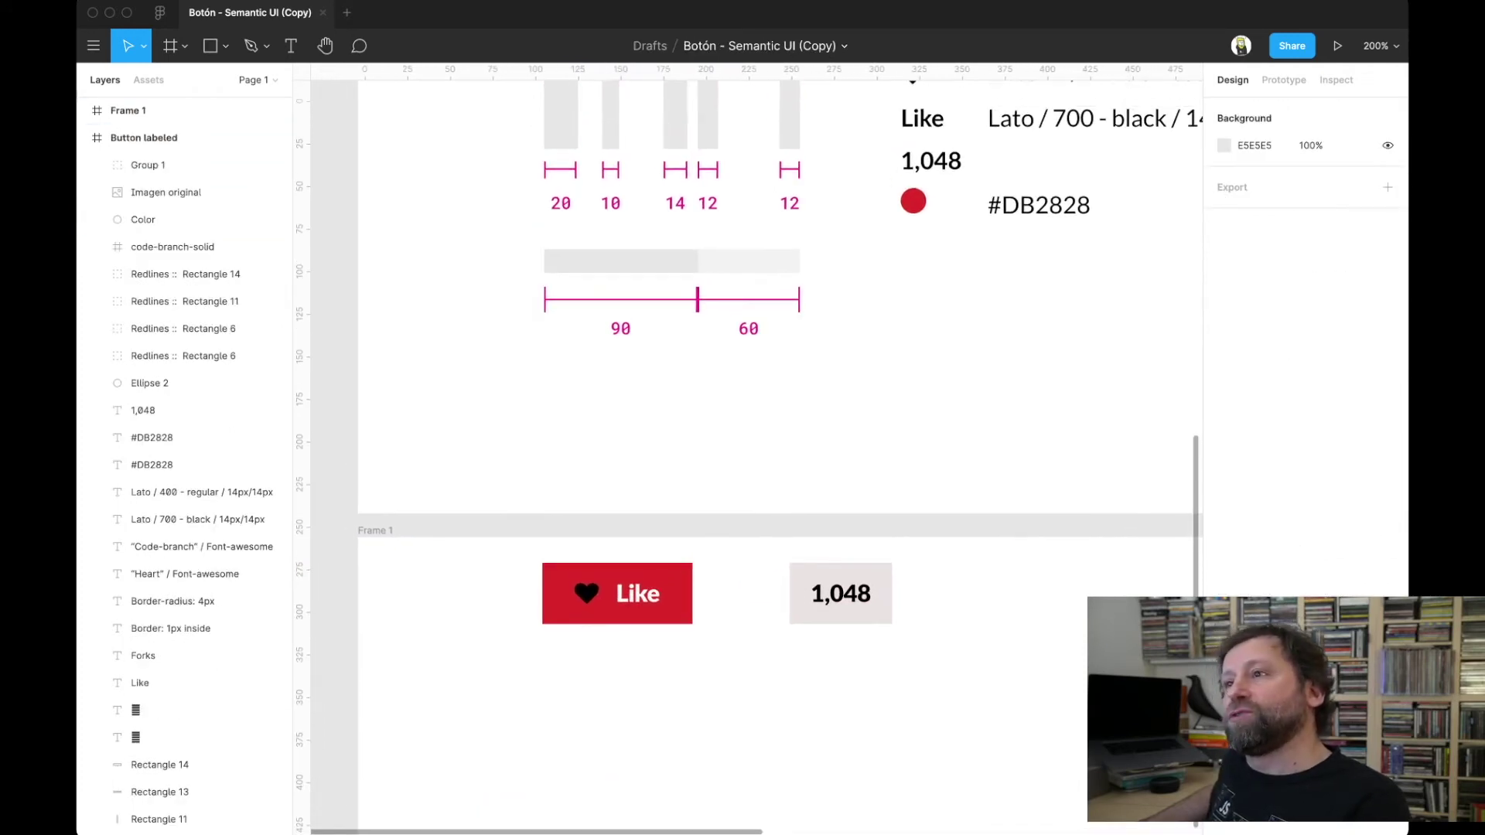
scroll(758, 449, "up", 2)
scroll(758, 448, "right", 2)
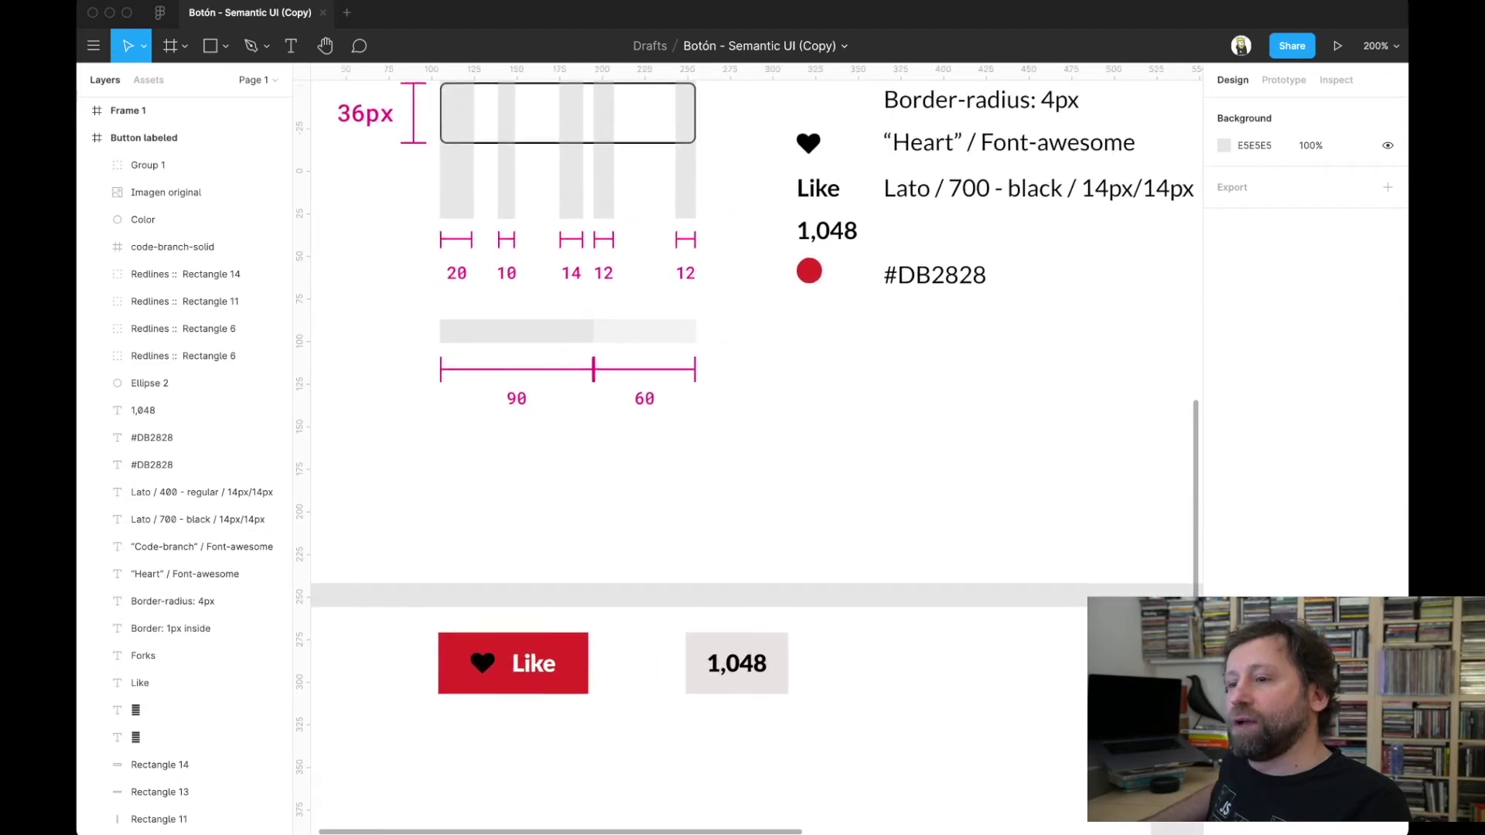
scroll(758, 449, "down", 2)
scroll(758, 449, "left", 2)
- Change the heart icon's fill colour to white (FFFFFF)
double_click(566, 610)
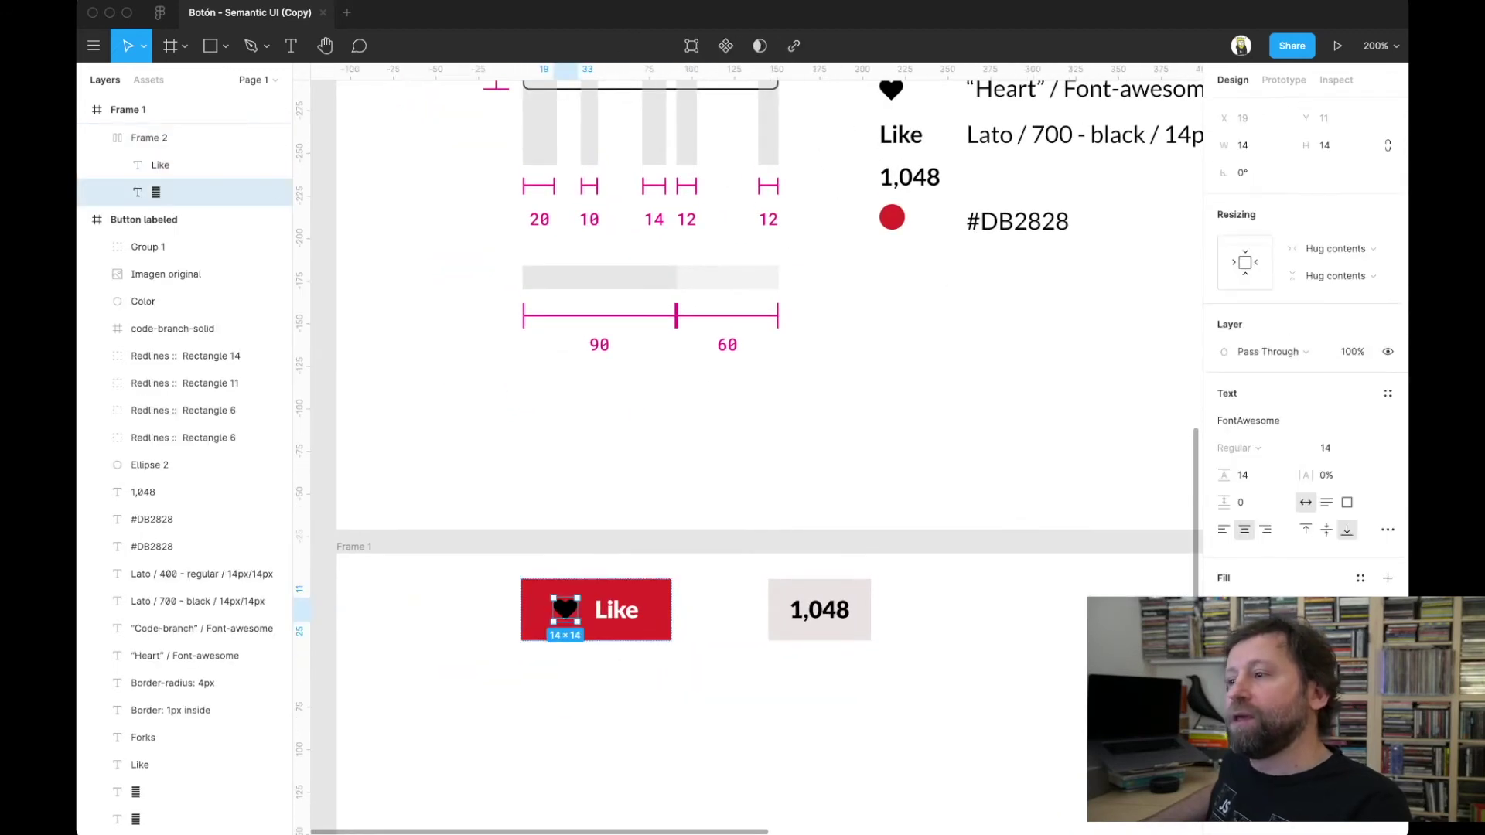
left_click(1224, 606)
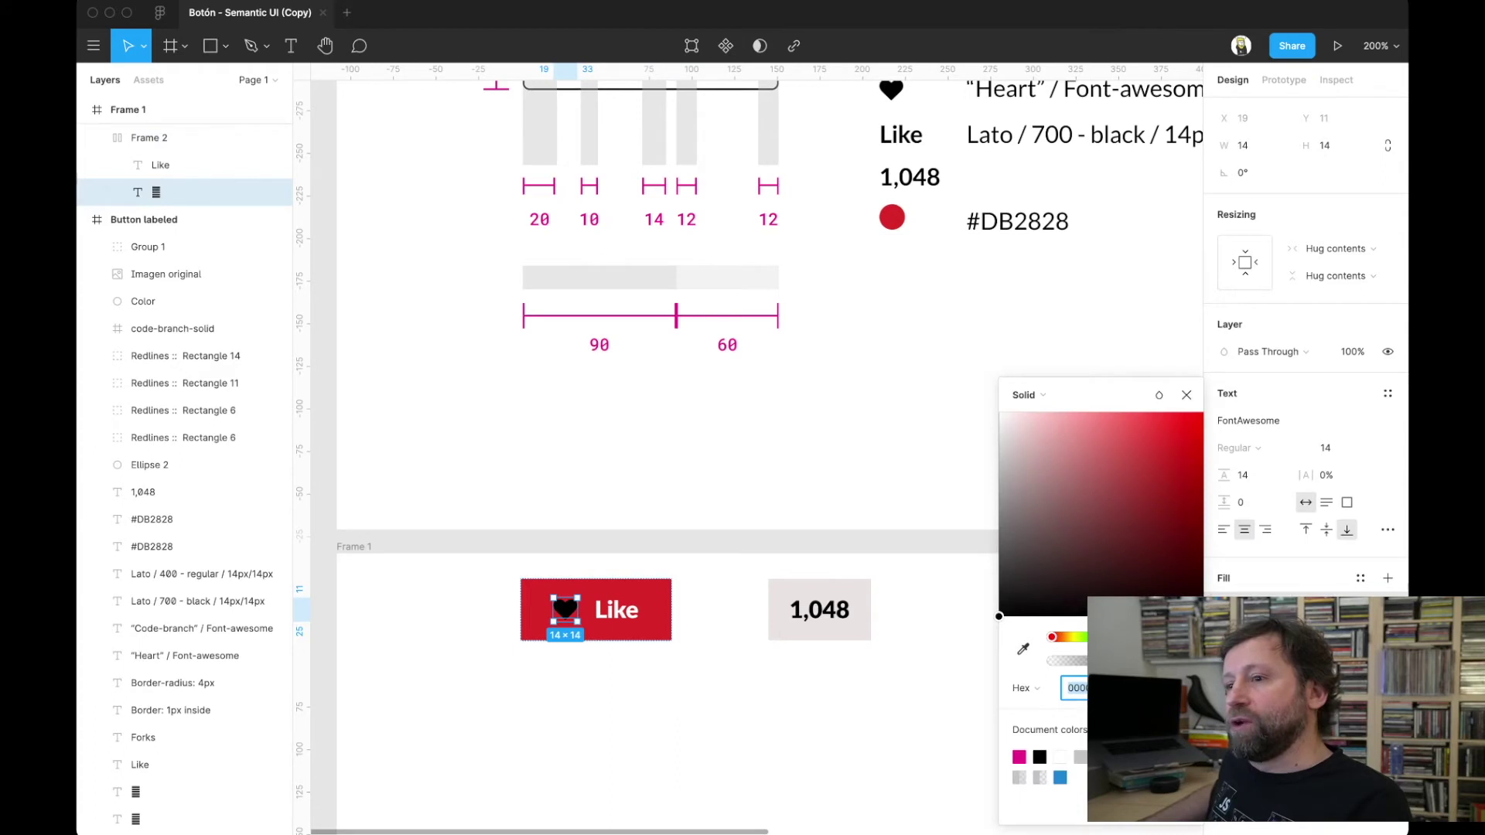
left_click(1059, 758)
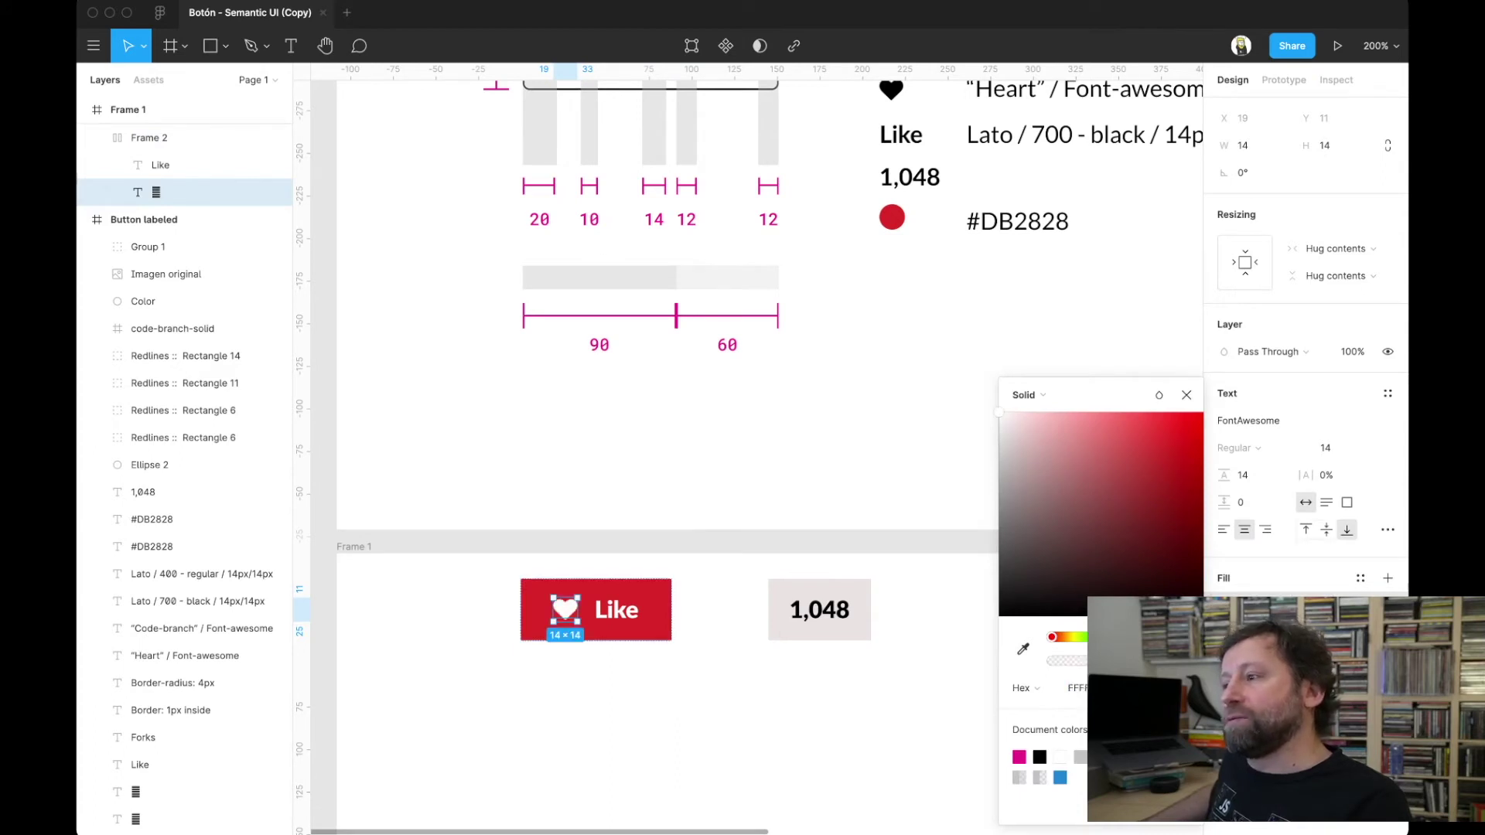
key("Escape")
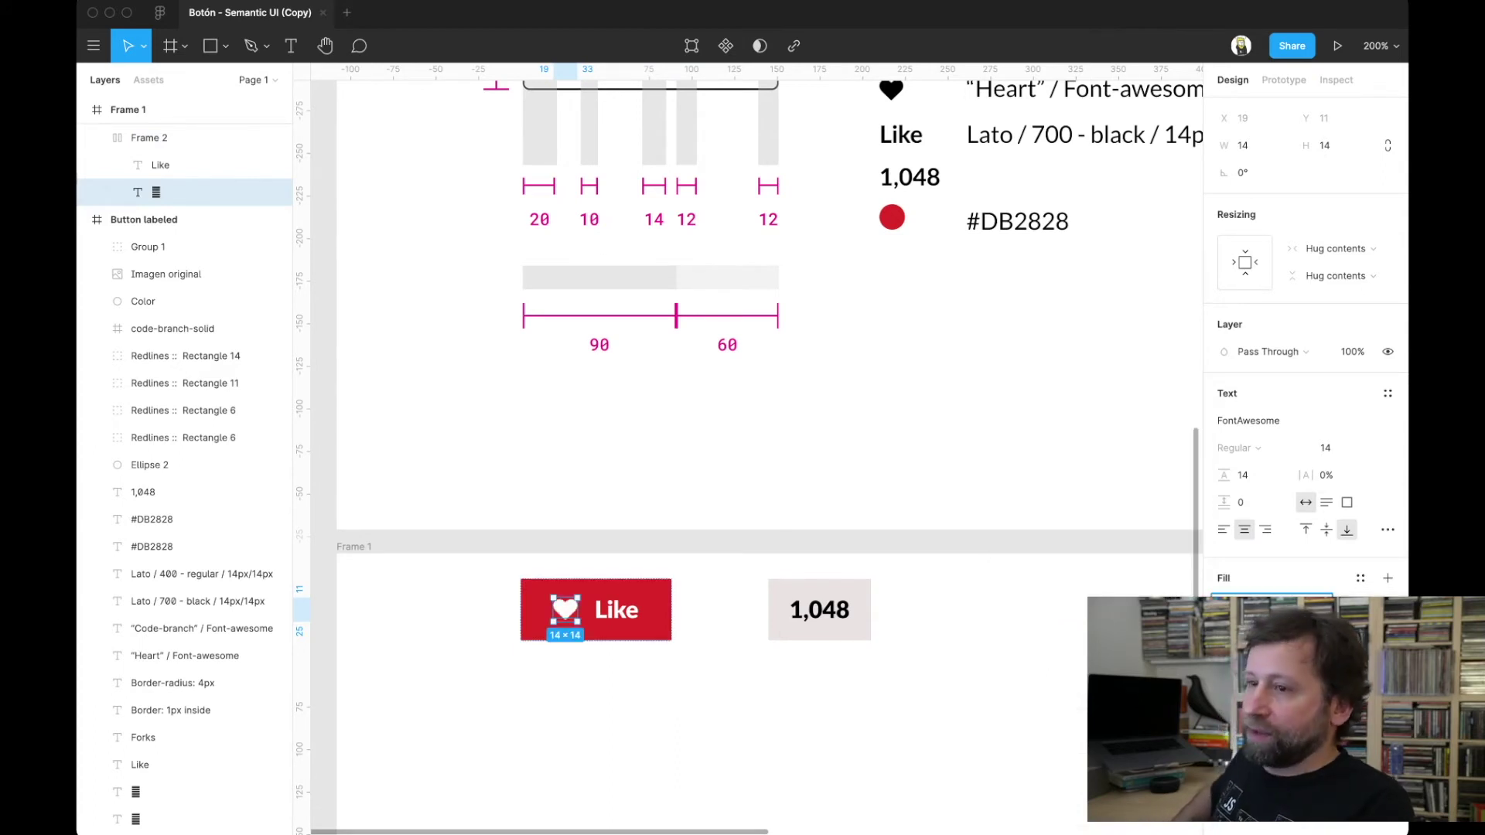
key("Escape")
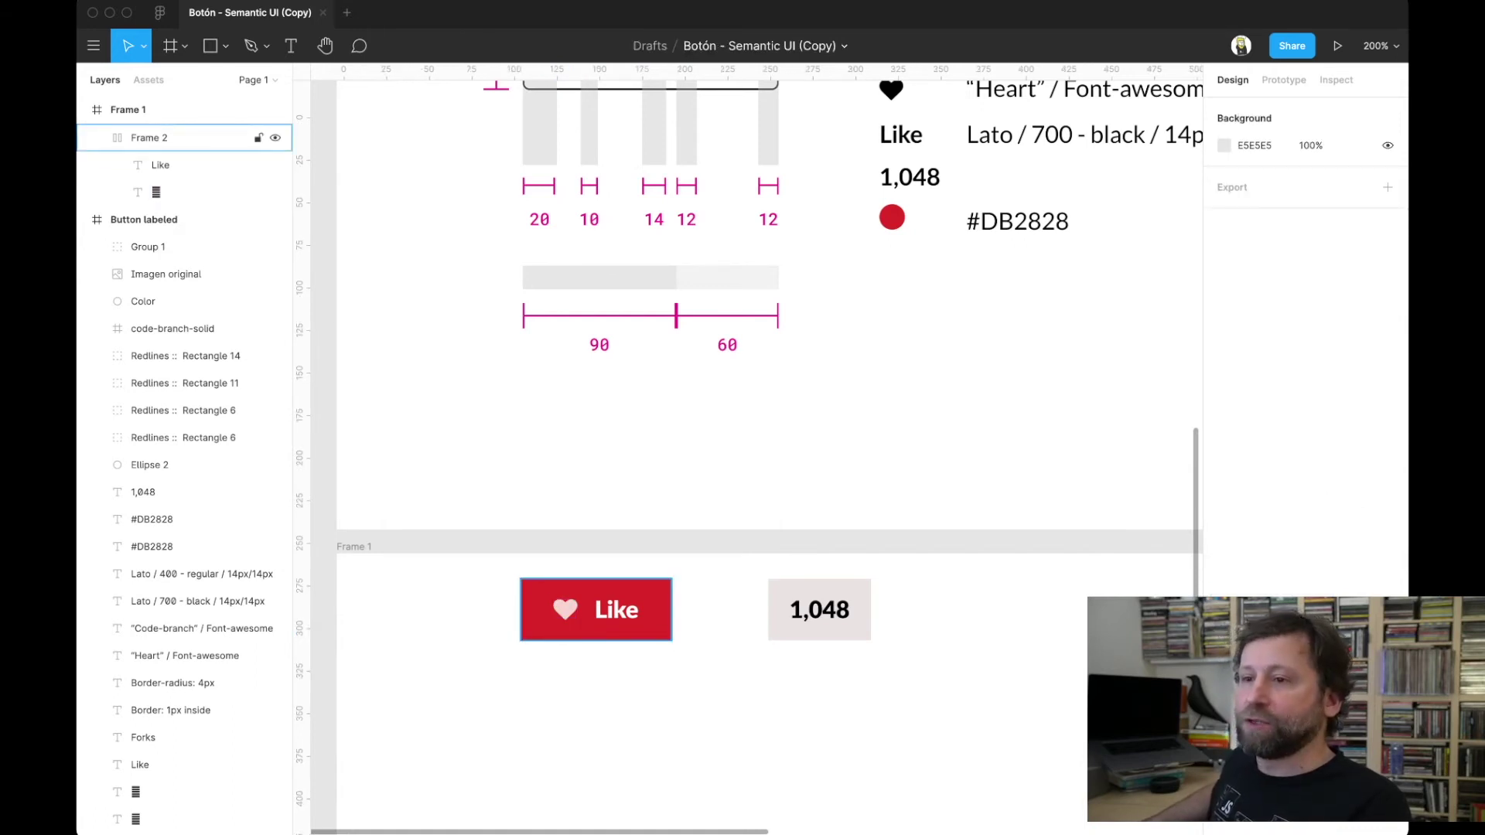
scroll(750, 451, "up", 5)
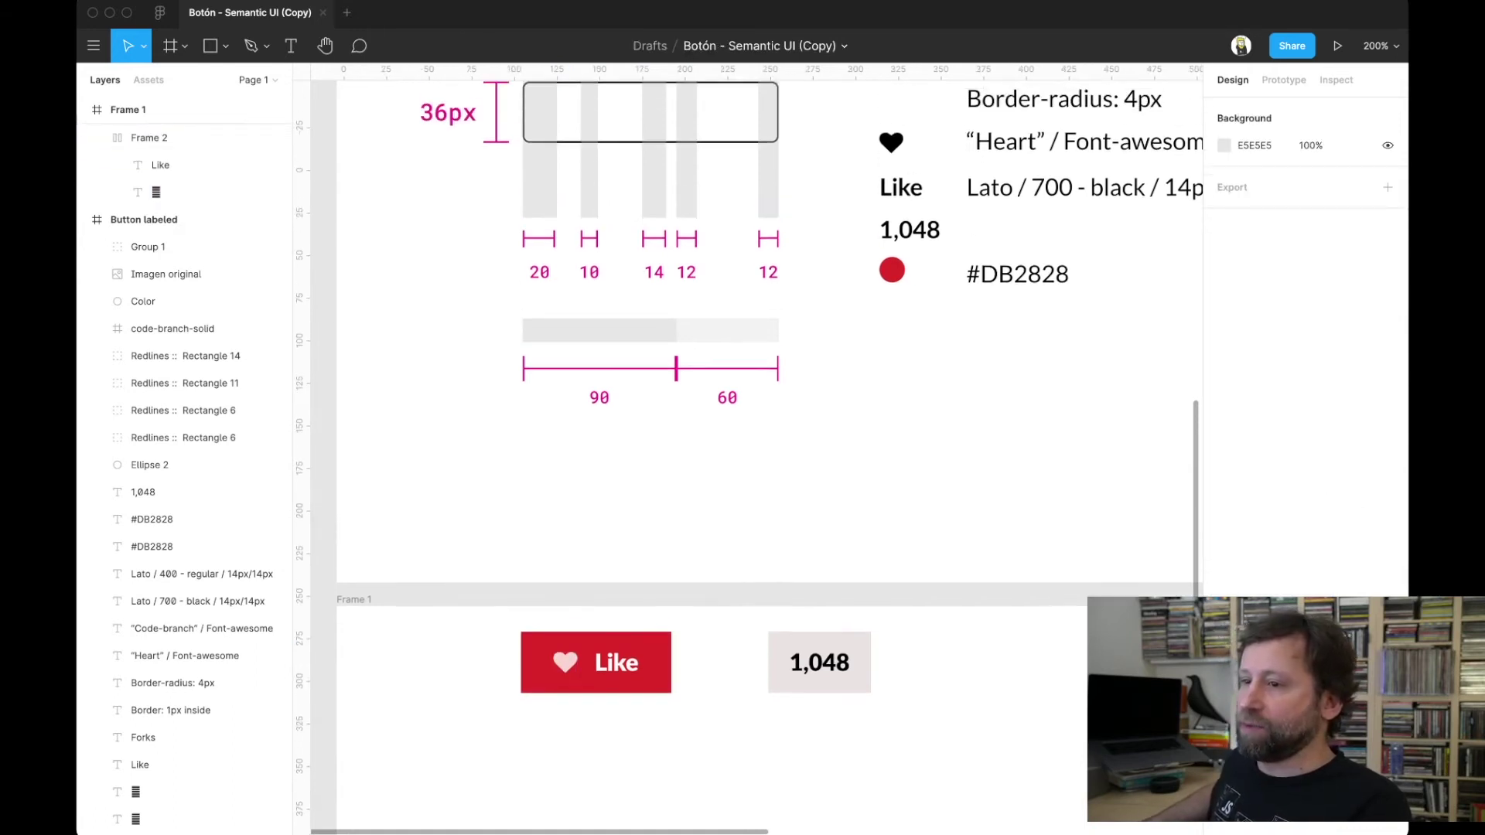
scroll(749, 451, "up", 2)
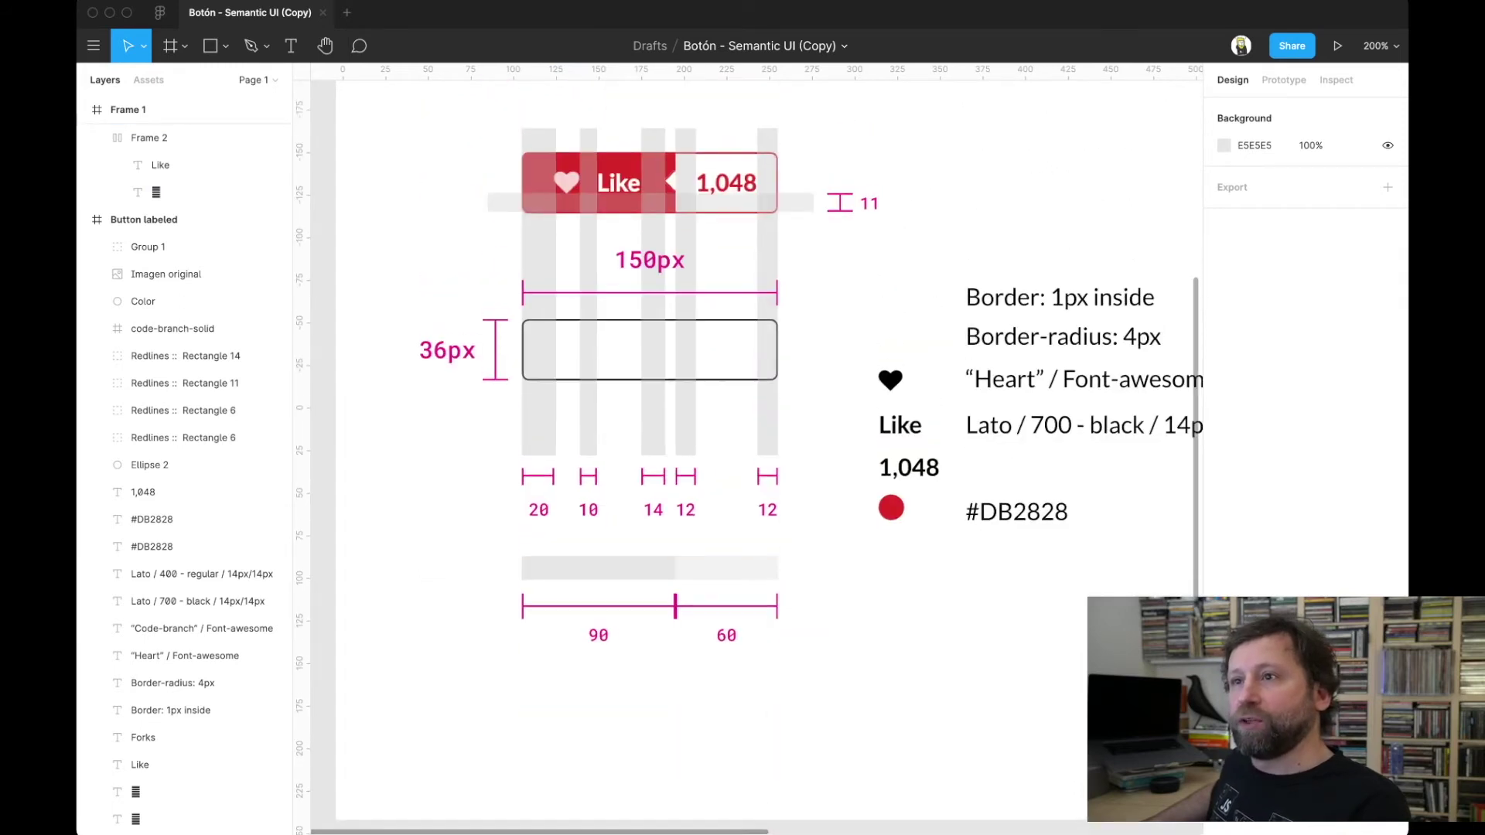
scroll(750, 451, "down", 4)
scroll(749, 451, "down", 2)
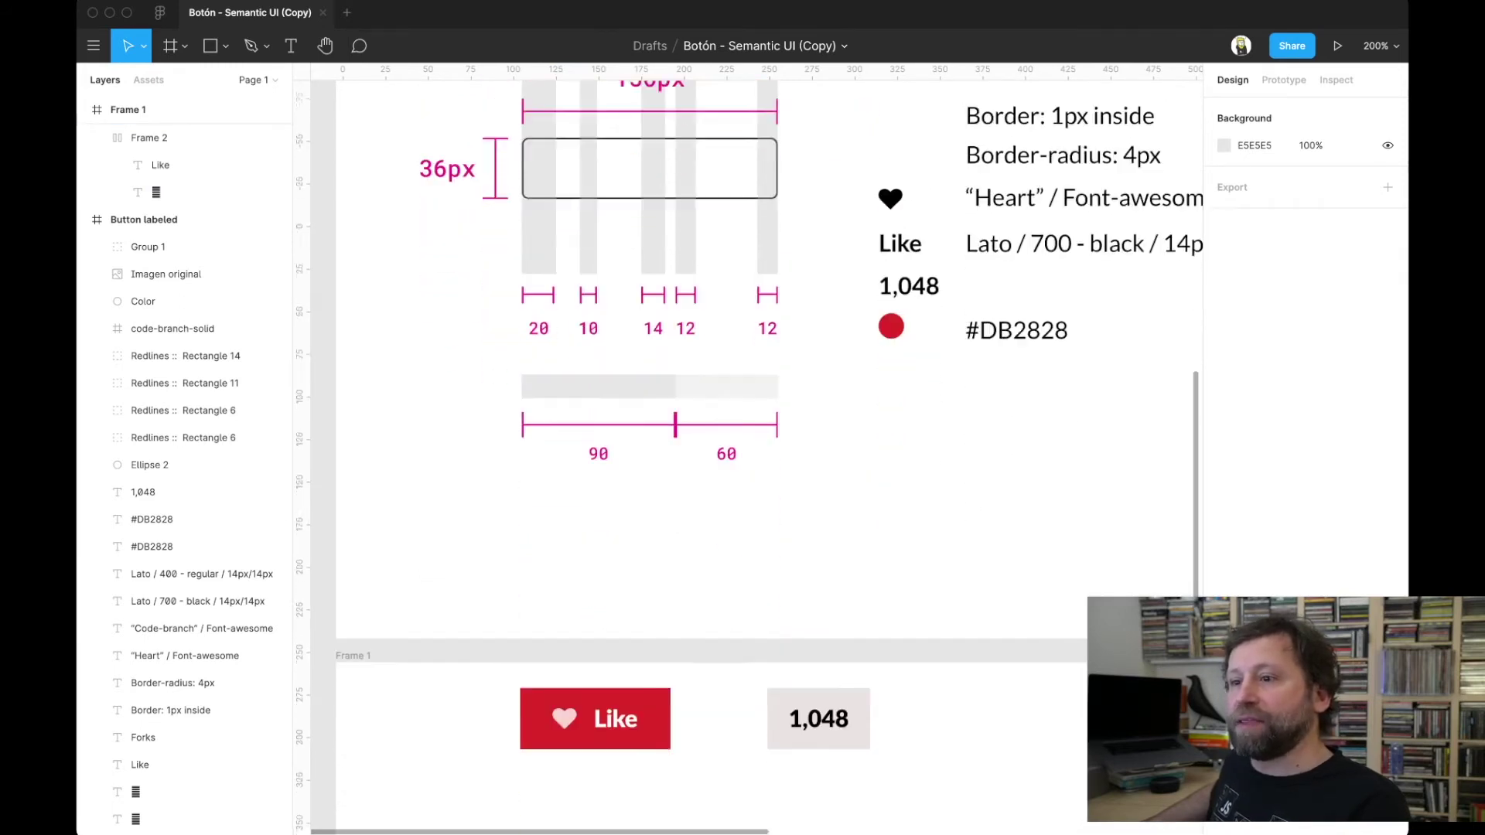
scroll(750, 451, "down", 1)
- Set the red Like button's auto-layout alignment to centre
left_click(148, 138)
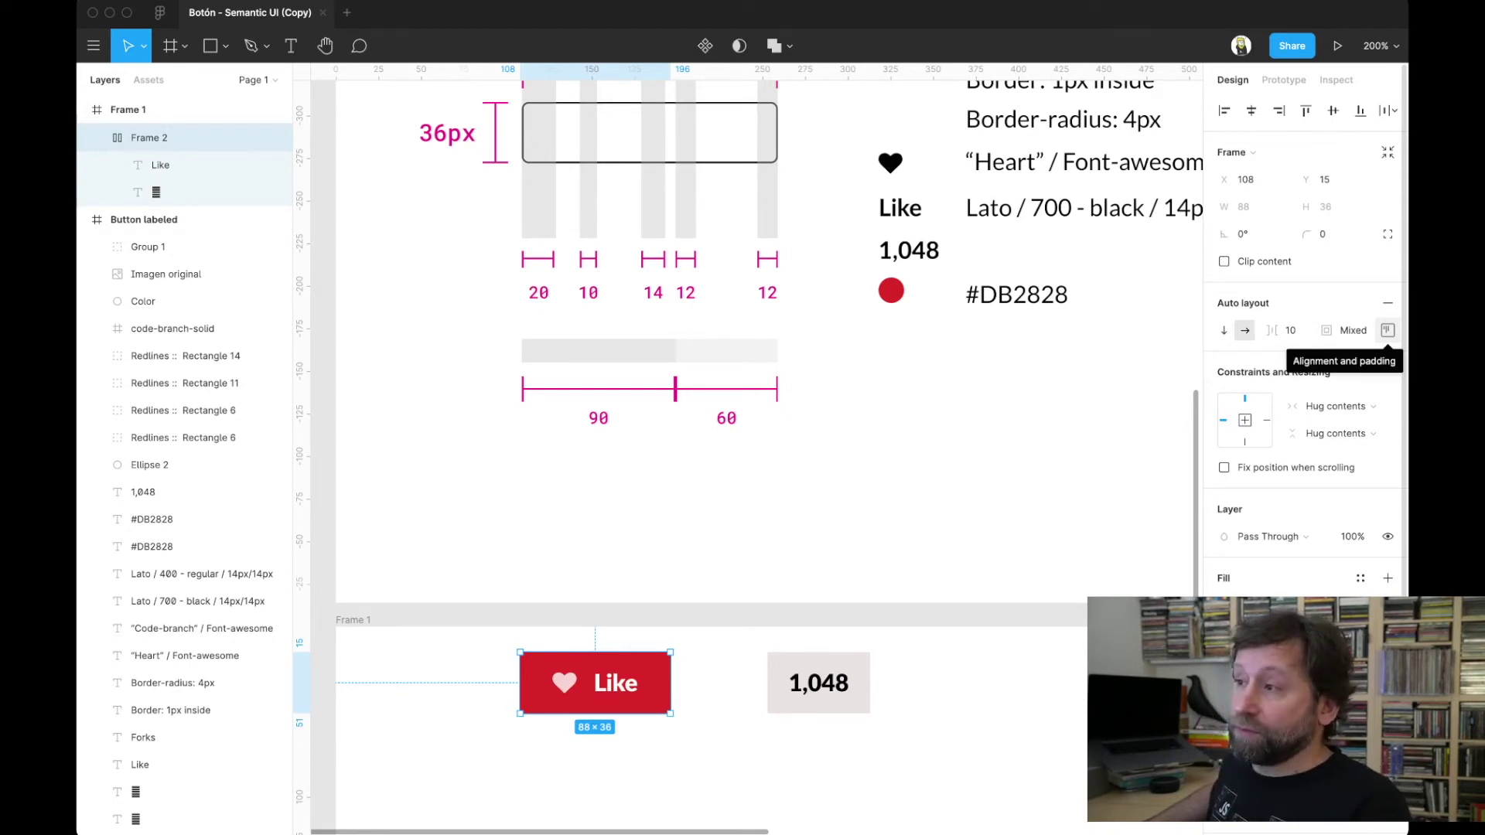
left_click(1387, 331)
left_click(1387, 331)
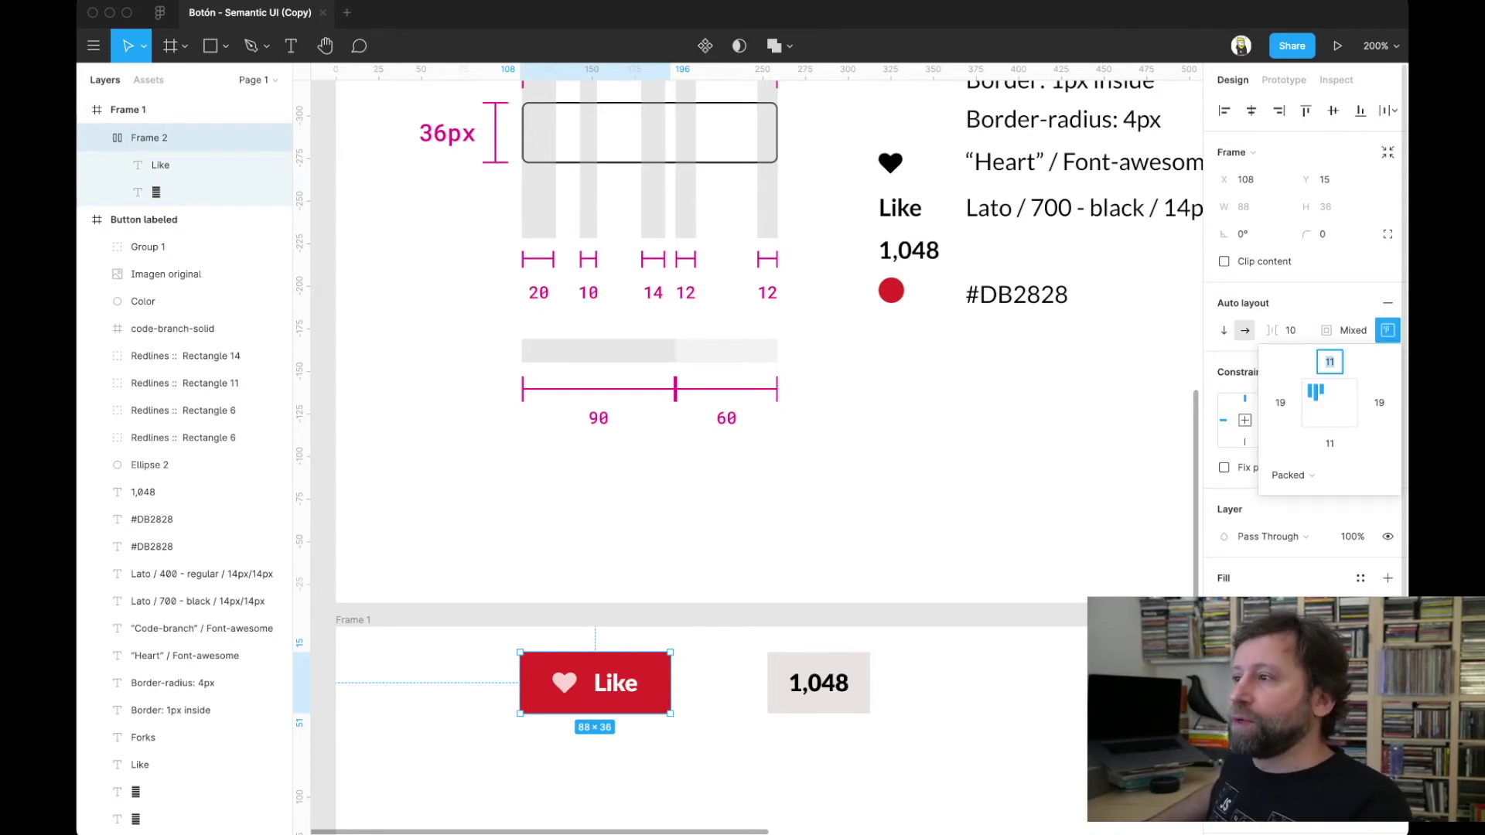
left_click(1330, 402)
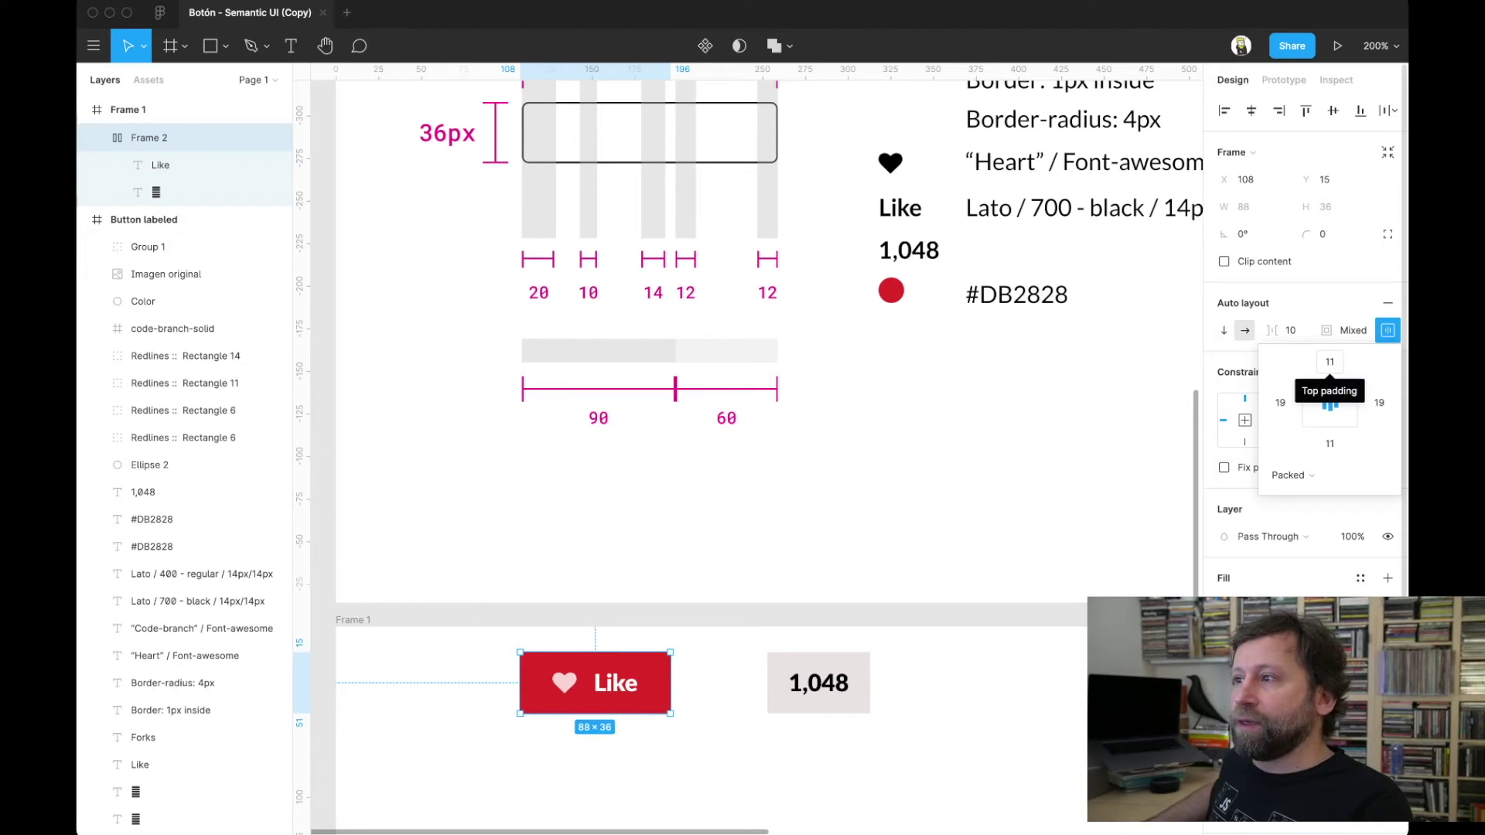
scroll(696, 449, "up", 5)
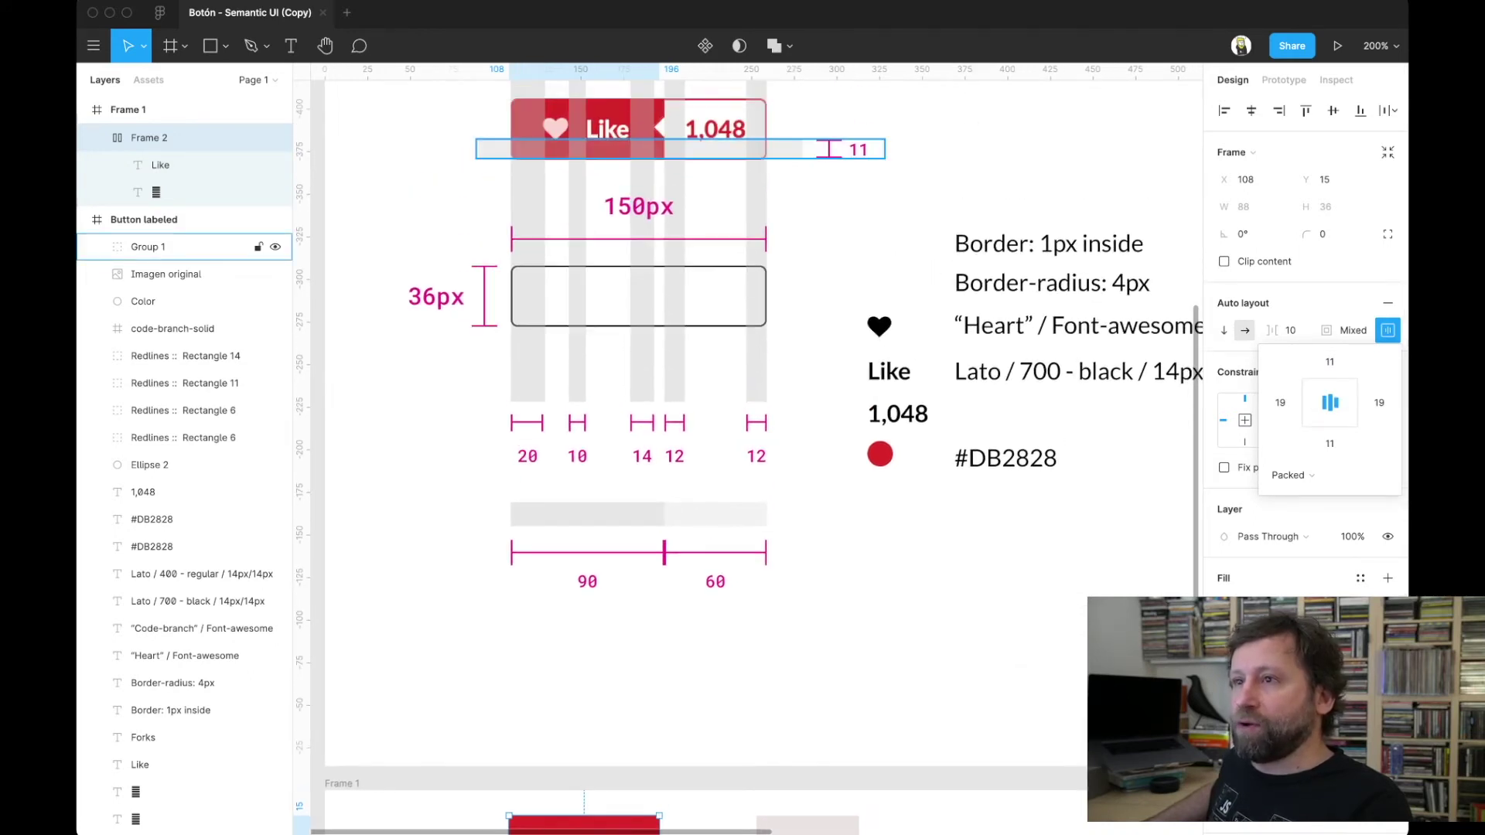
scroll(696, 448, "down", 3)
scroll(696, 448, "down", 1)
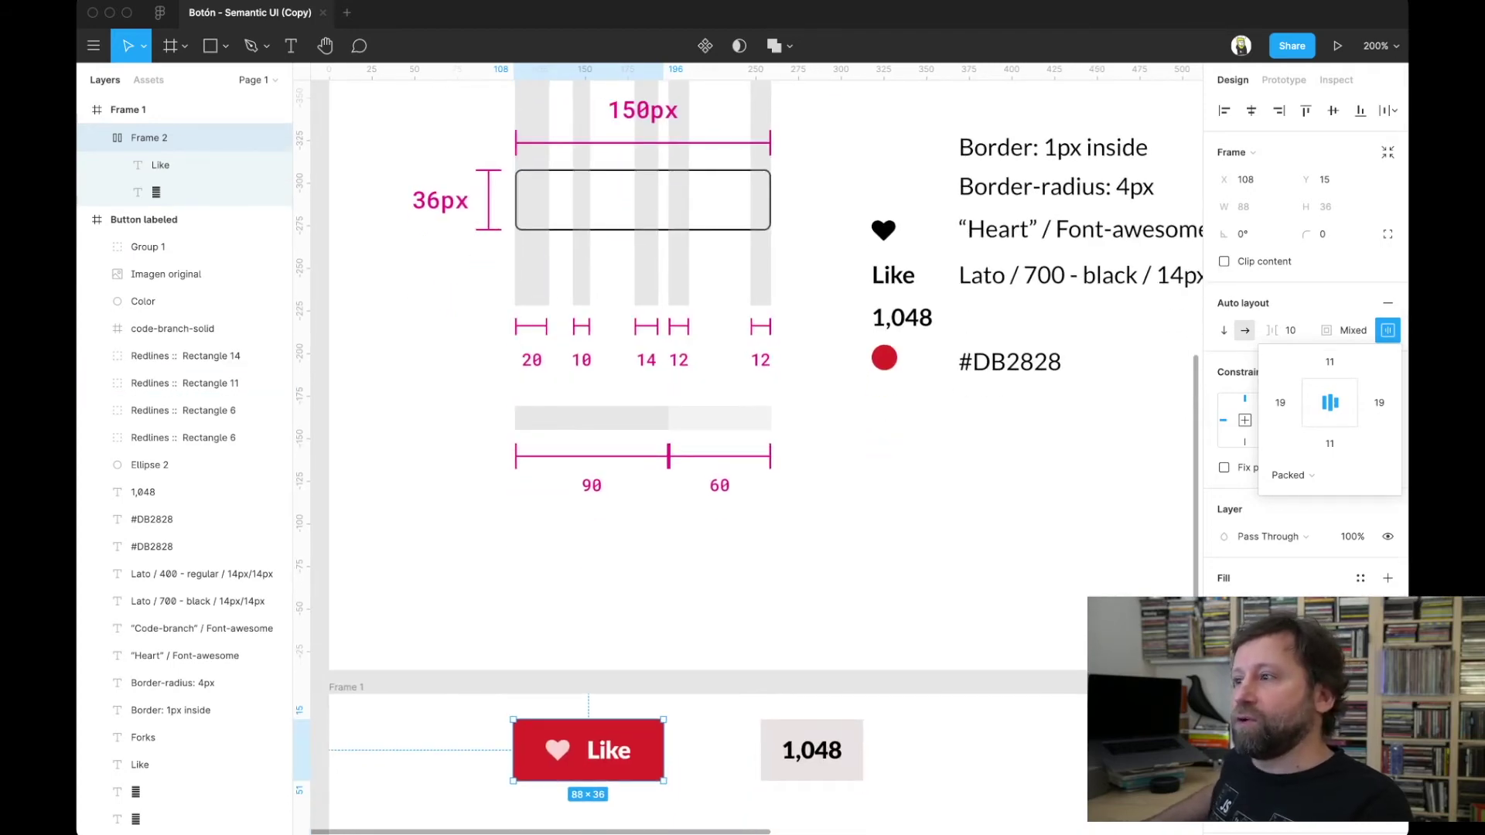
- Give the Like button 20 px left padding, making it 89×36
left_click(1281, 402)
type("20")
key("Return")
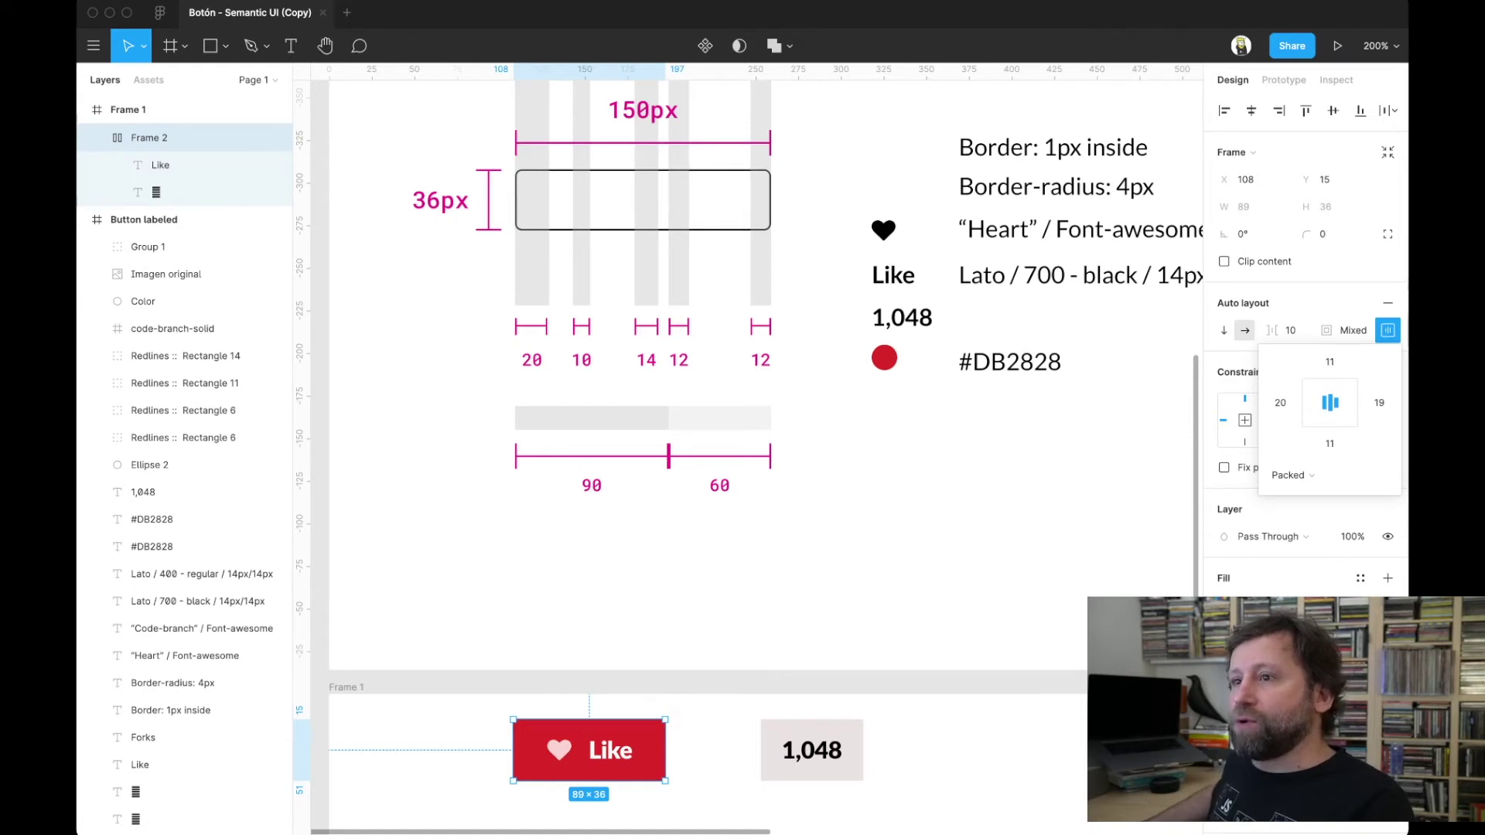
scroll(762, 456, "down", 1)
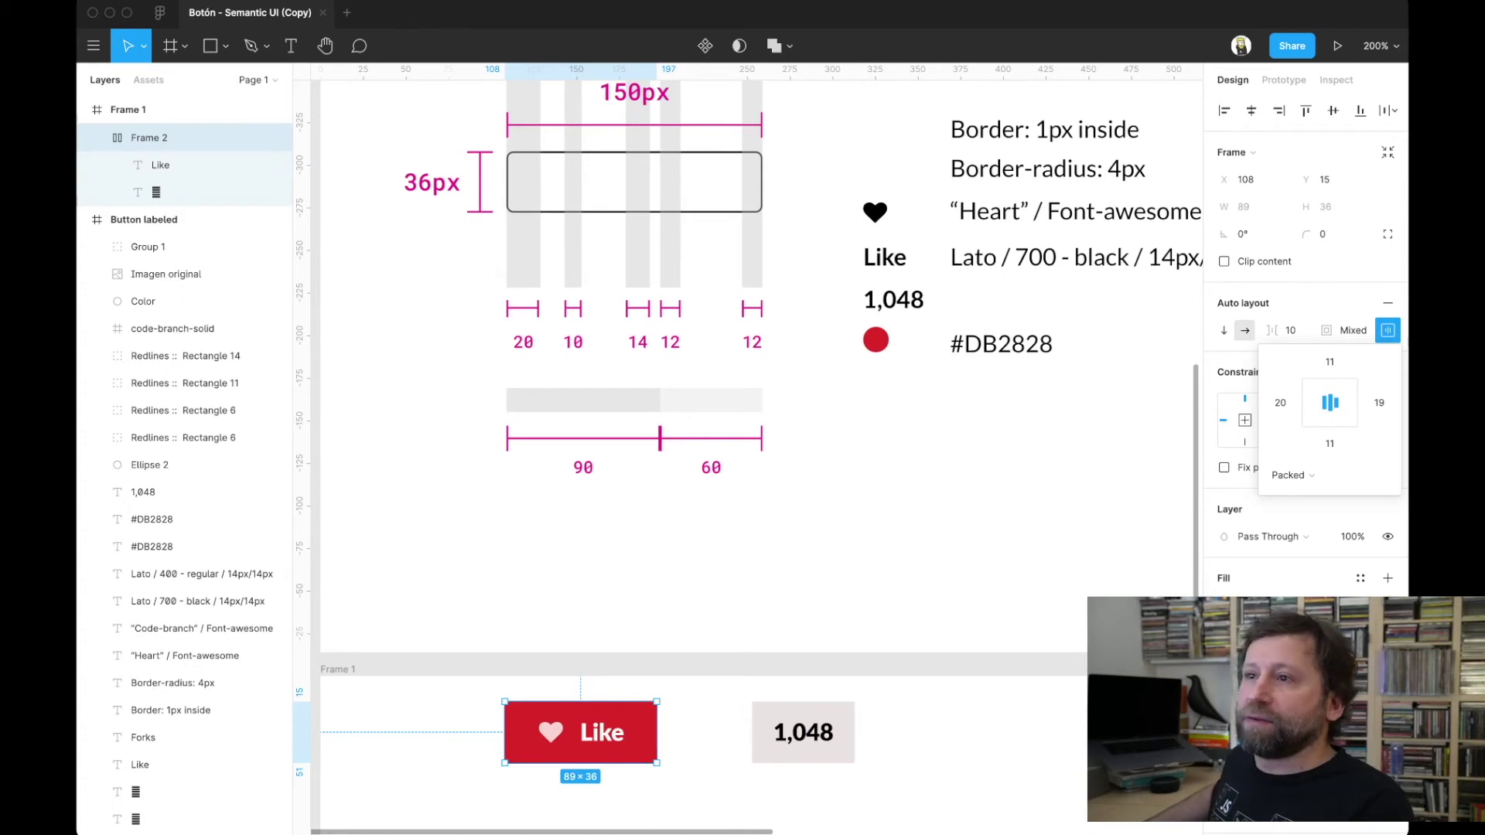
scroll(762, 364, "up", 2)
scroll(762, 364, "up", 4)
left_click(638, 464)
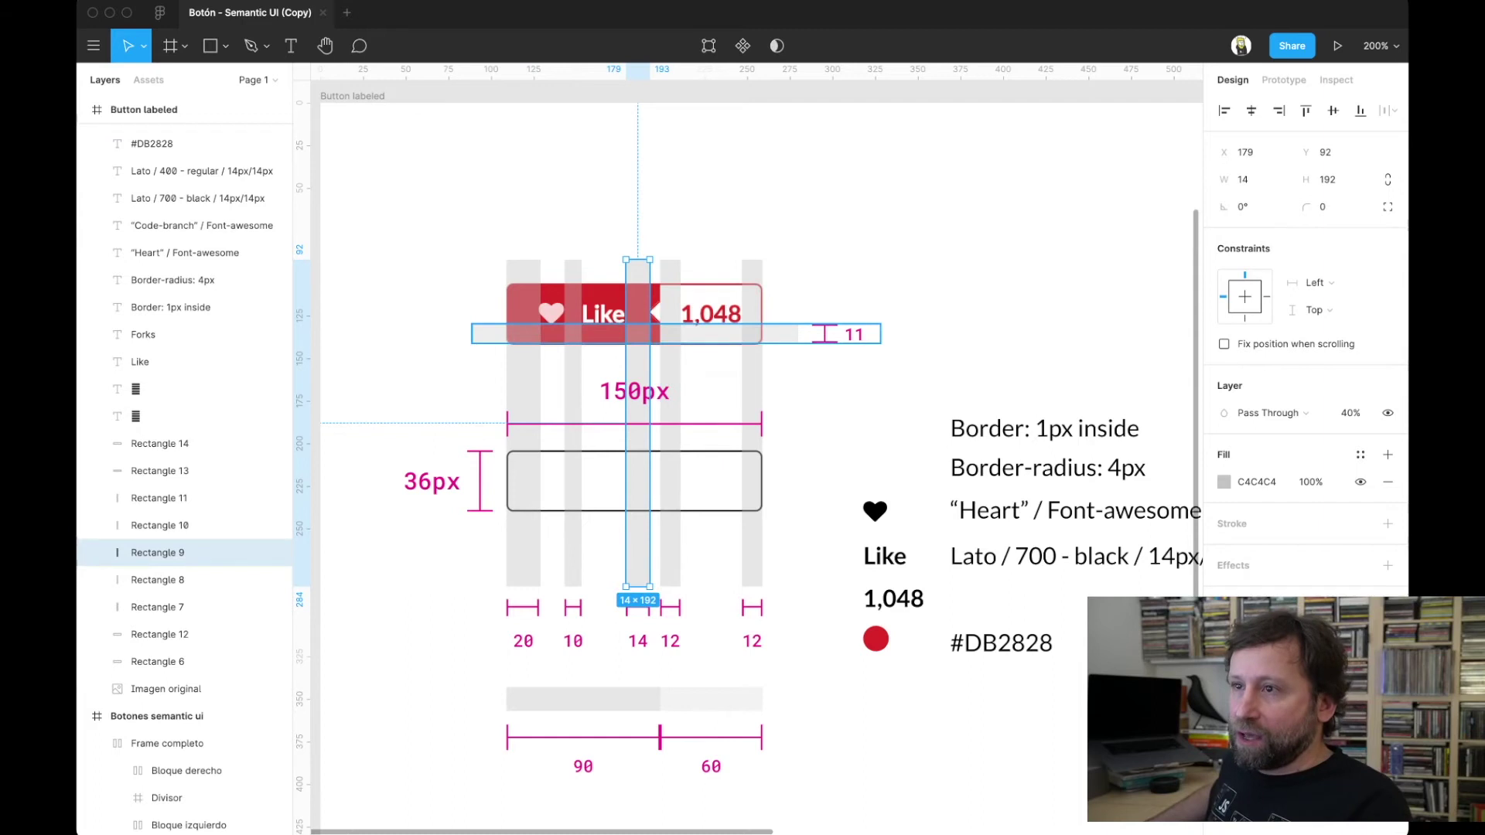
scroll(749, 456, "down", 1)
scroll(748, 457, "down", 1)
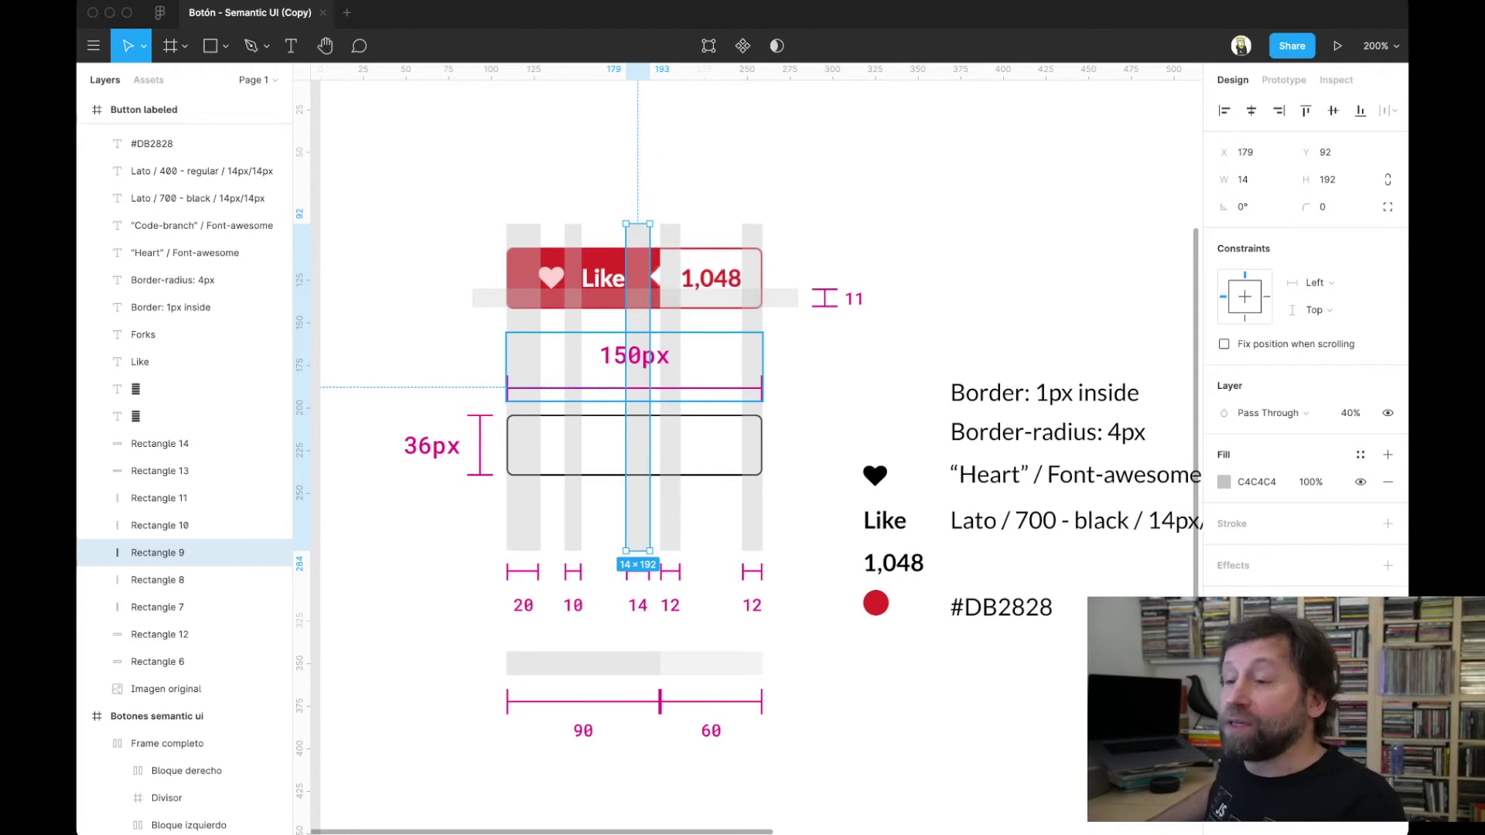
scroll(634, 364, "down", 2)
scroll(635, 340, "down", 1)
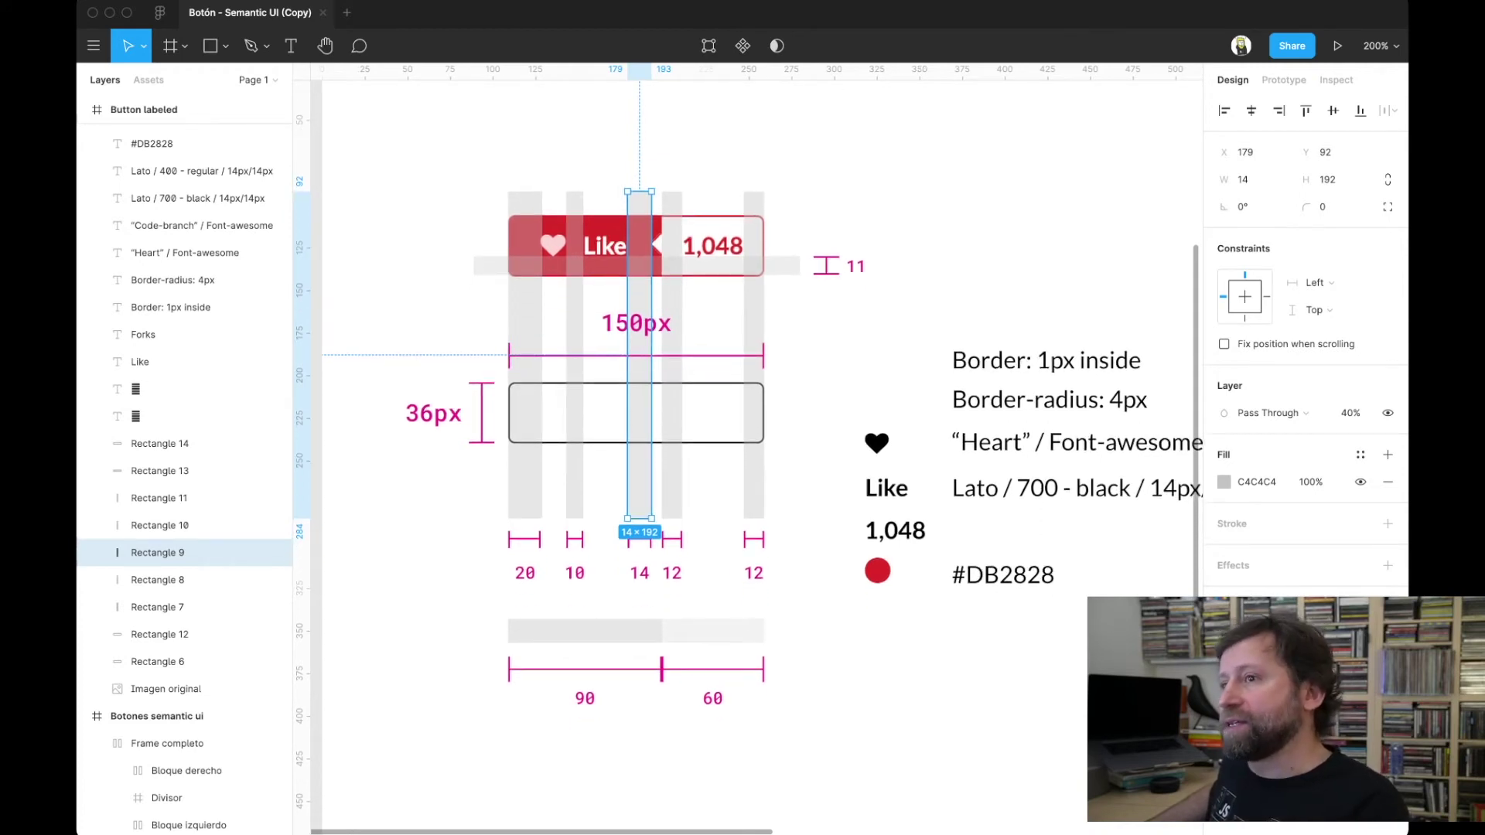
scroll(634, 333, "down", 1)
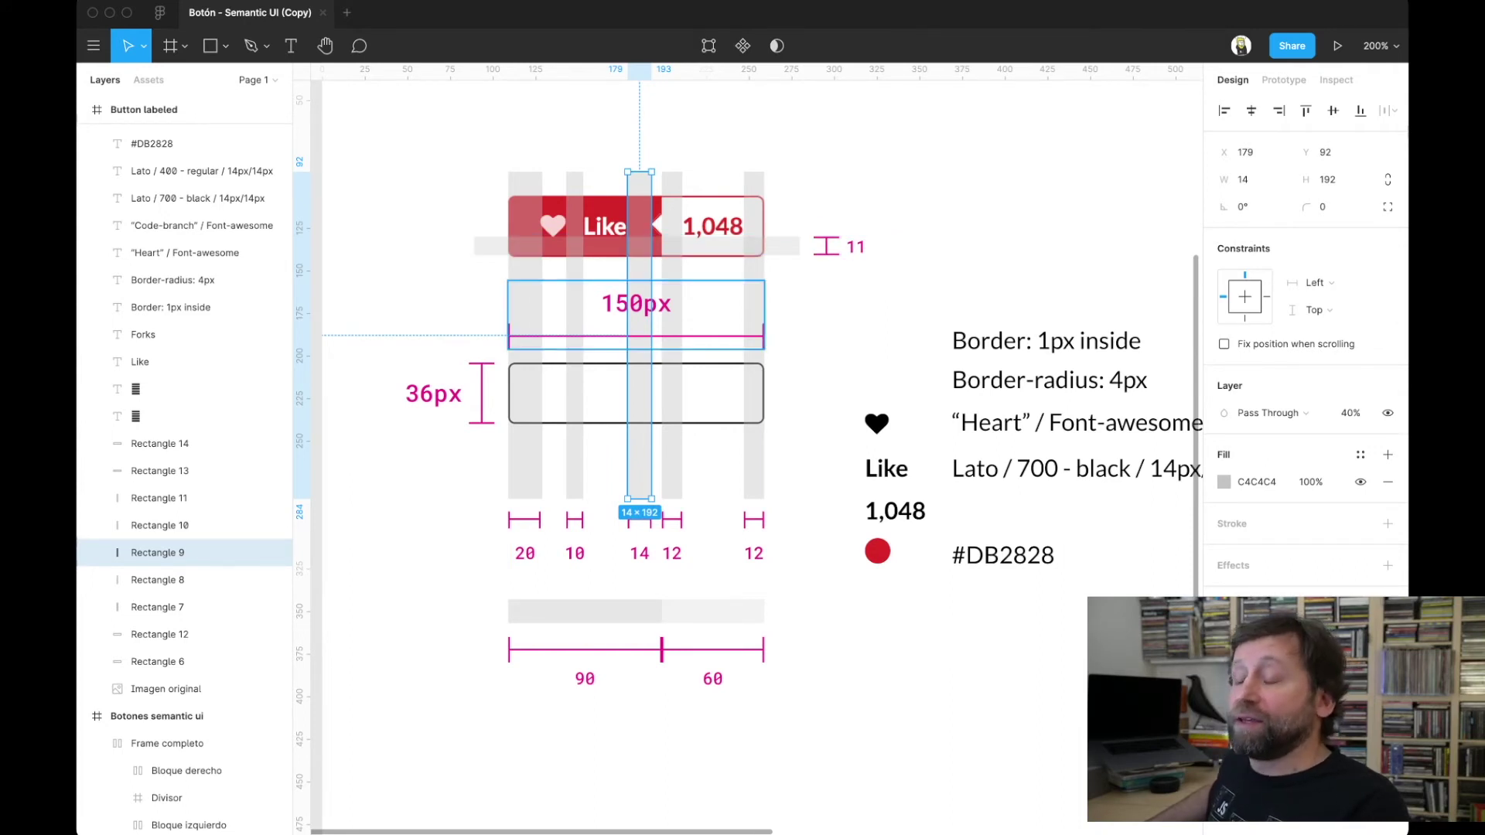
scroll(588, 464, "down", 2)
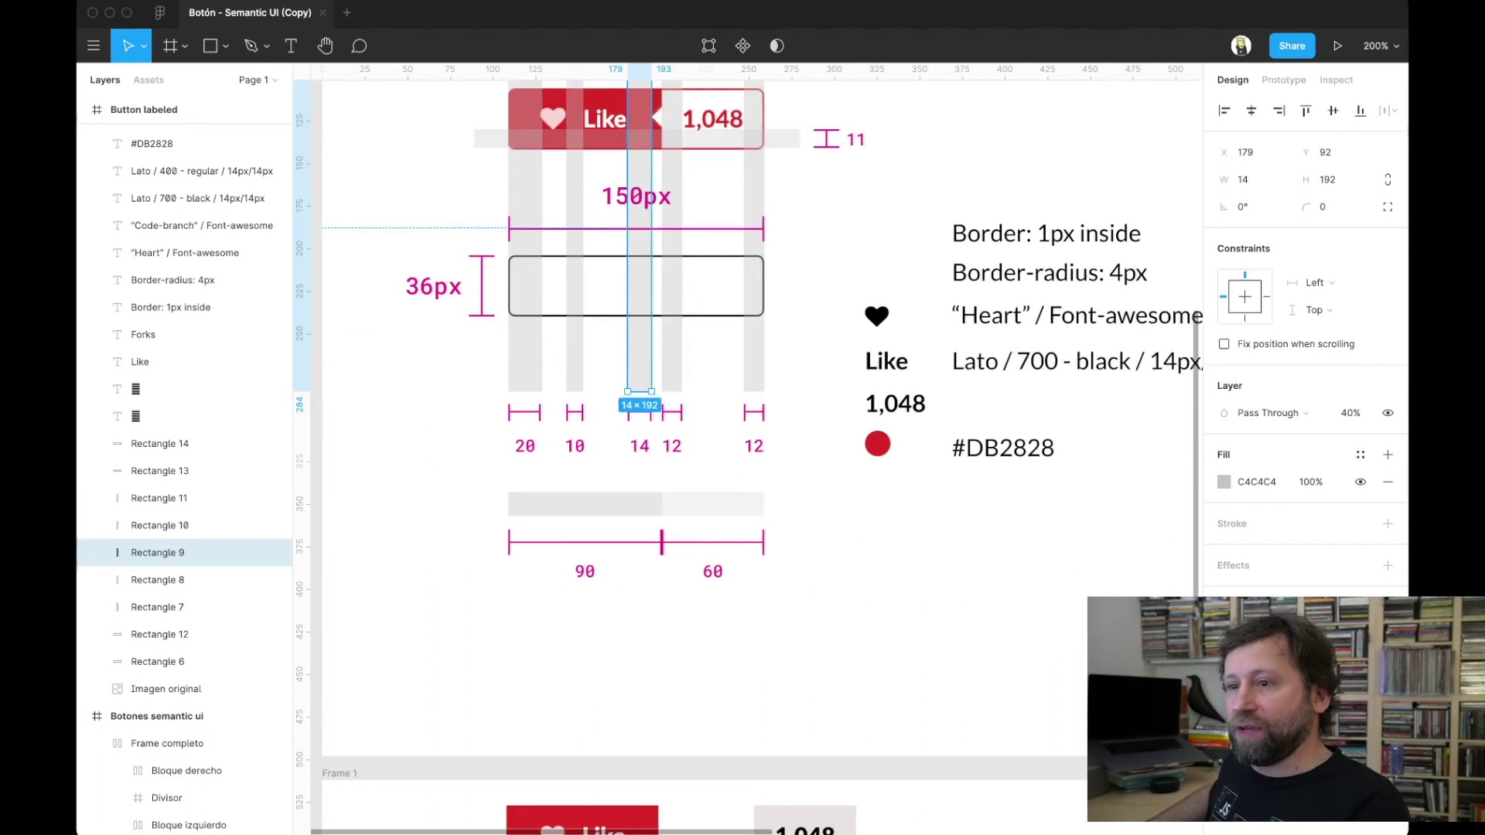
scroll(588, 464, "down", 5)
left_click(588, 545)
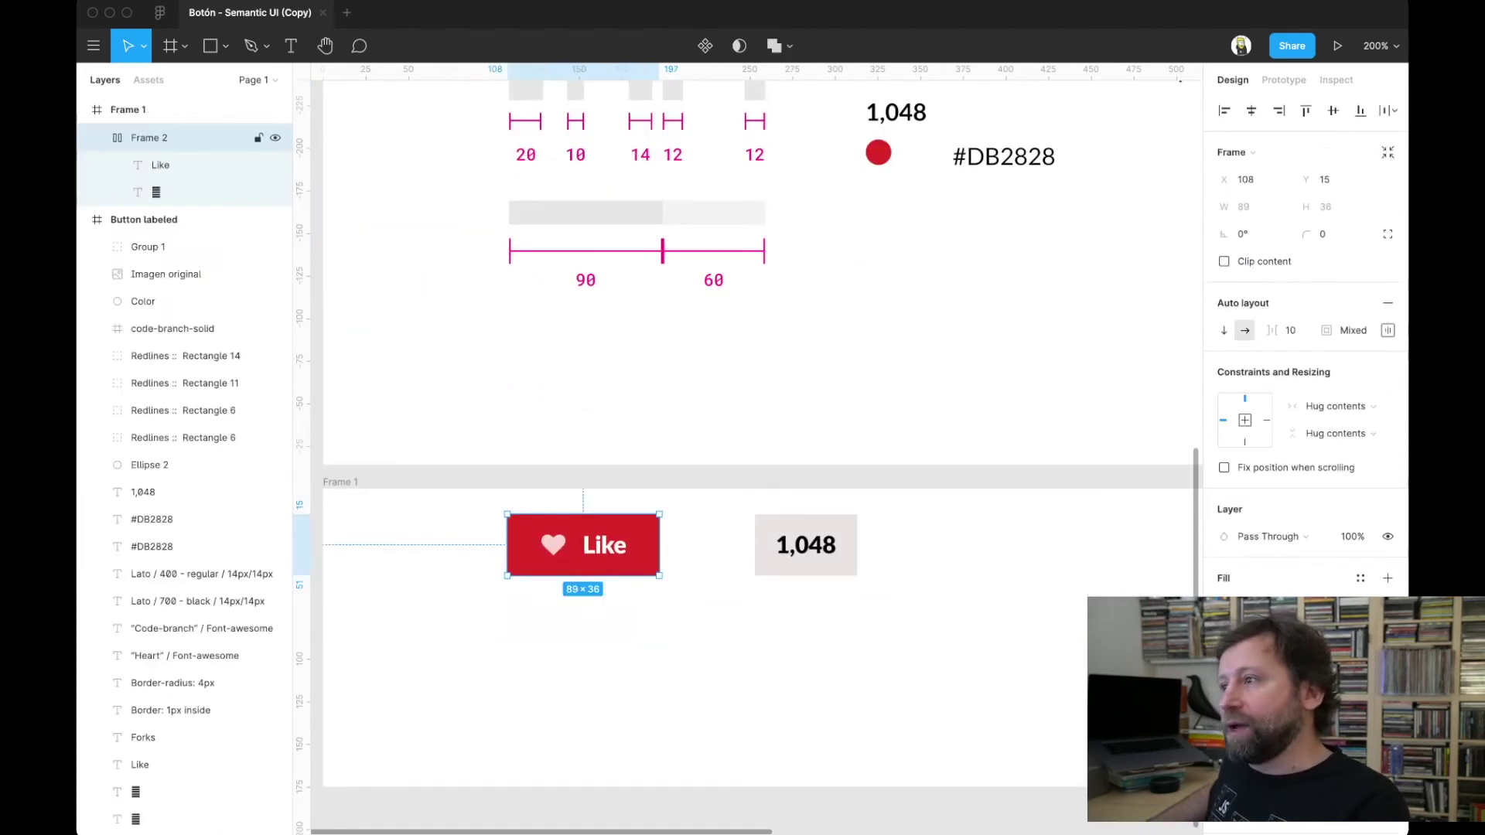
- Set the Like button's right padding to 14 (84×36) and wrap the grey 1,048 box in auto layout
left_click(1388, 330)
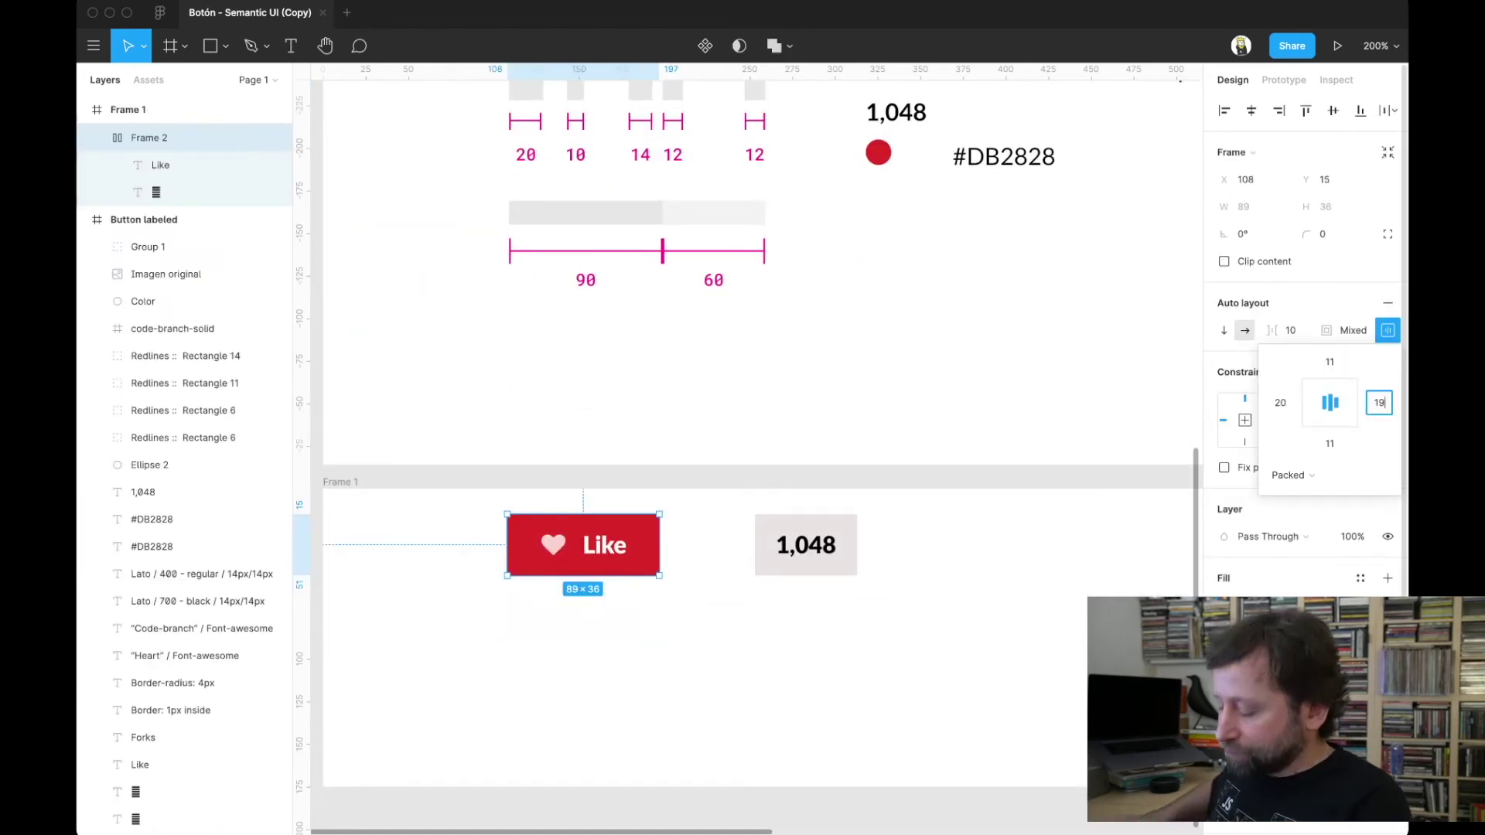
type("14")
key("Return")
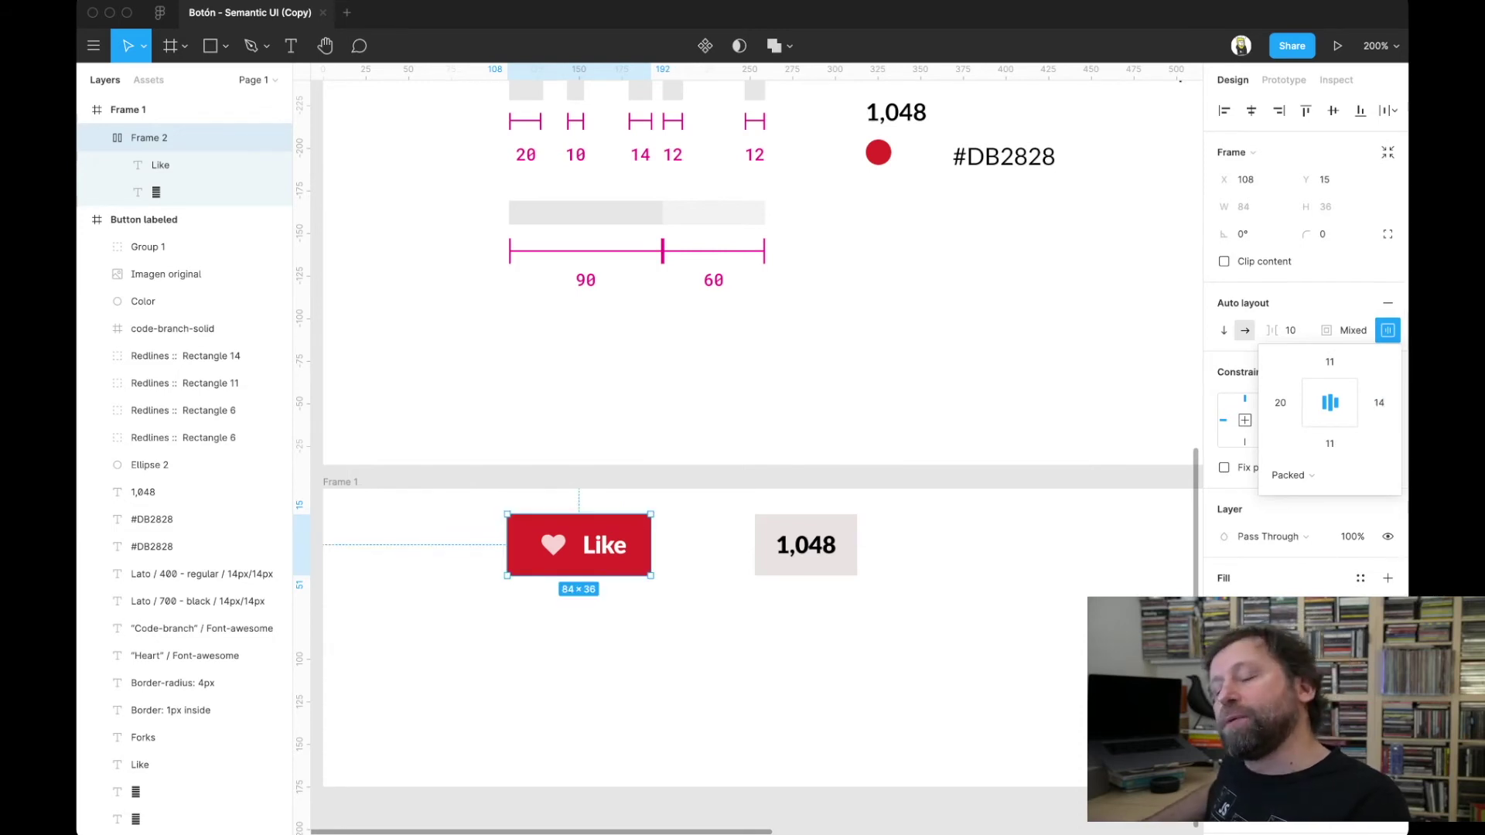
key("Escape")
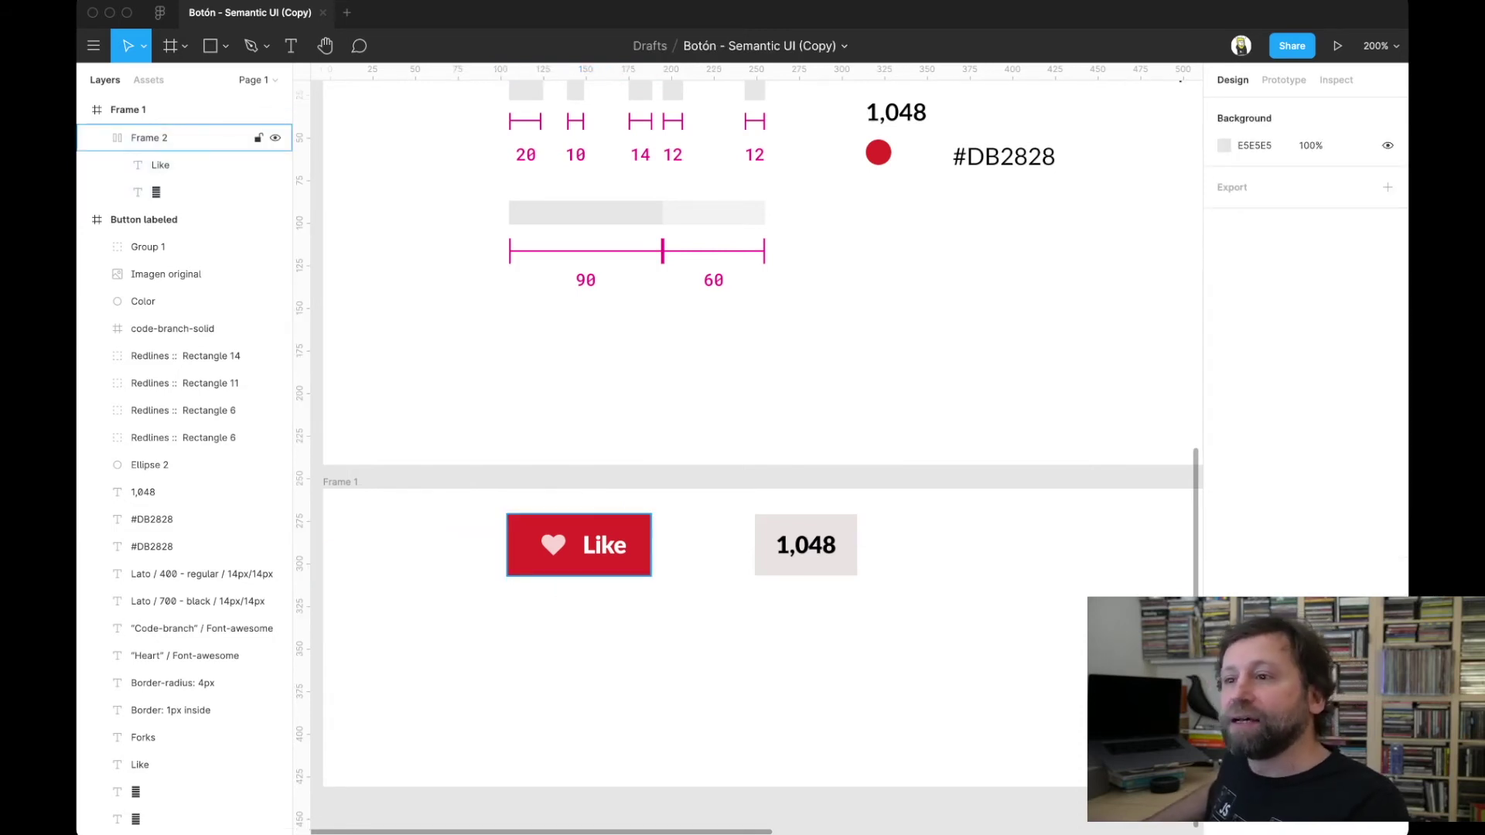
scroll(696, 557, "up", 2)
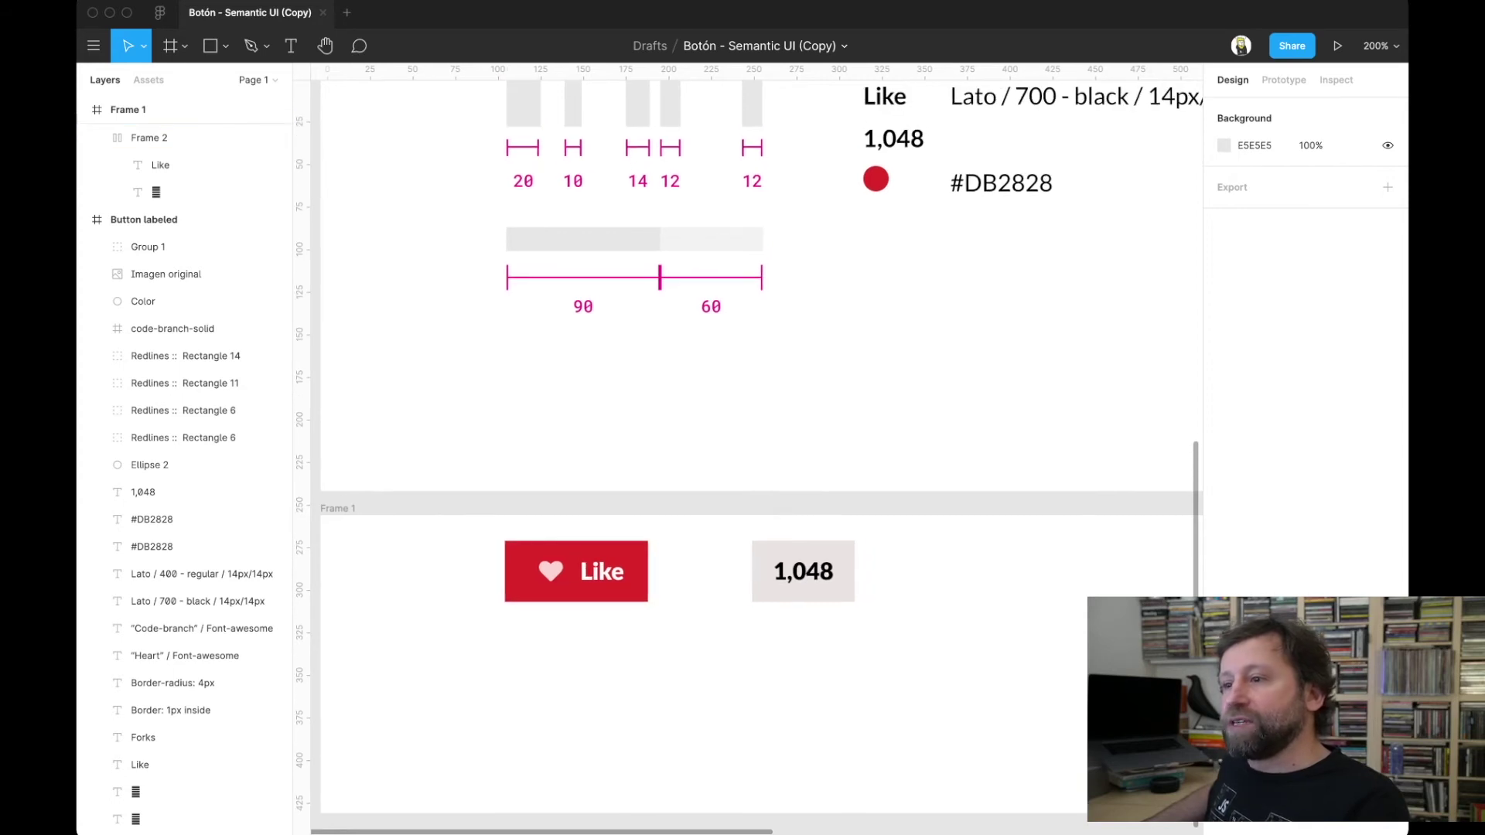
left_click(804, 571)
key("shift+a")
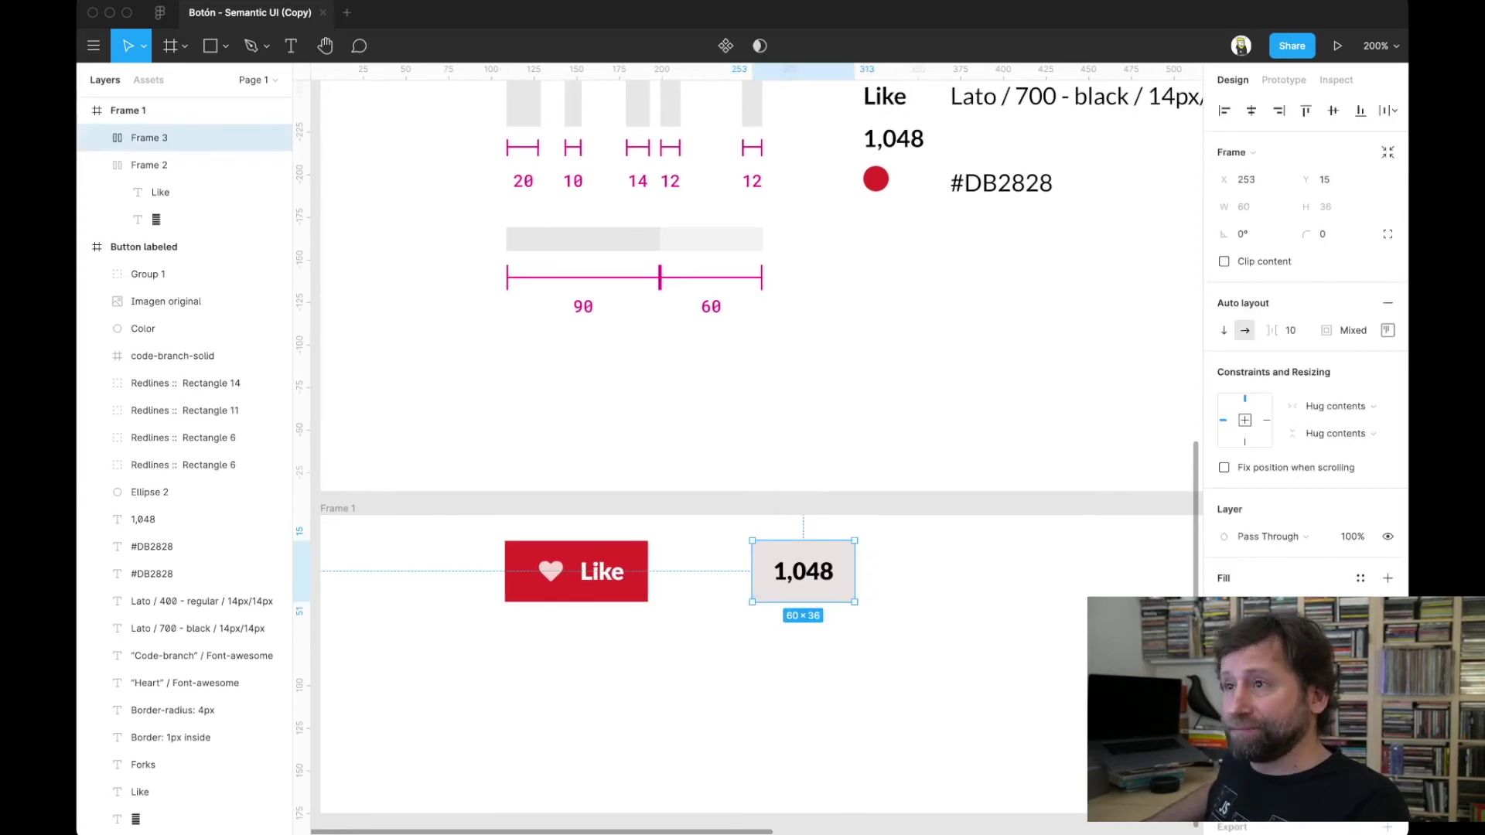
- Review the 1,048 frame's padding settings, then close them and deselect the frame
scroll(696, 464, "up", 5)
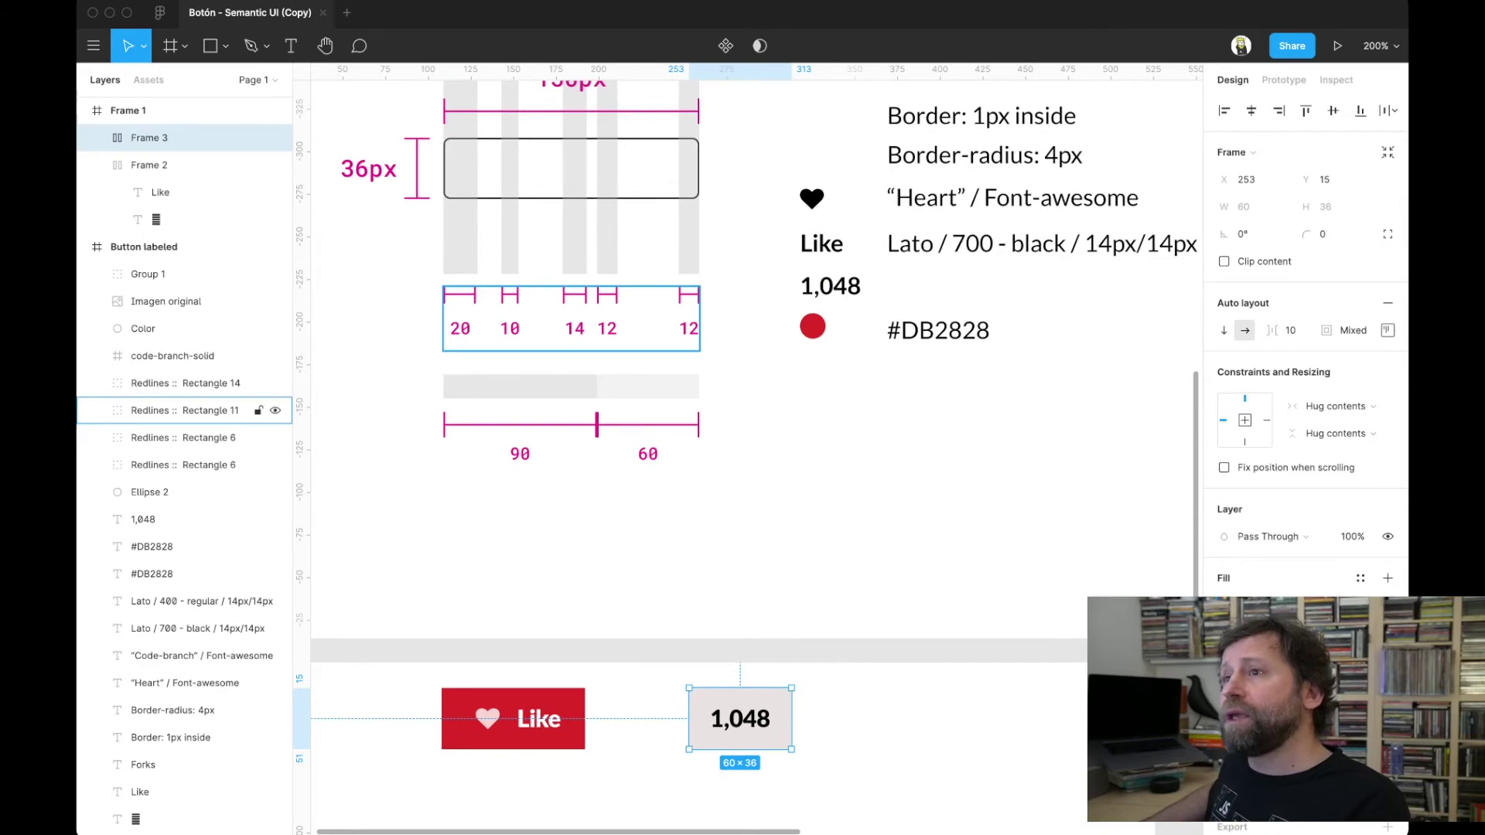
scroll(743, 457, "up", 3)
scroll(743, 456, "up", 2)
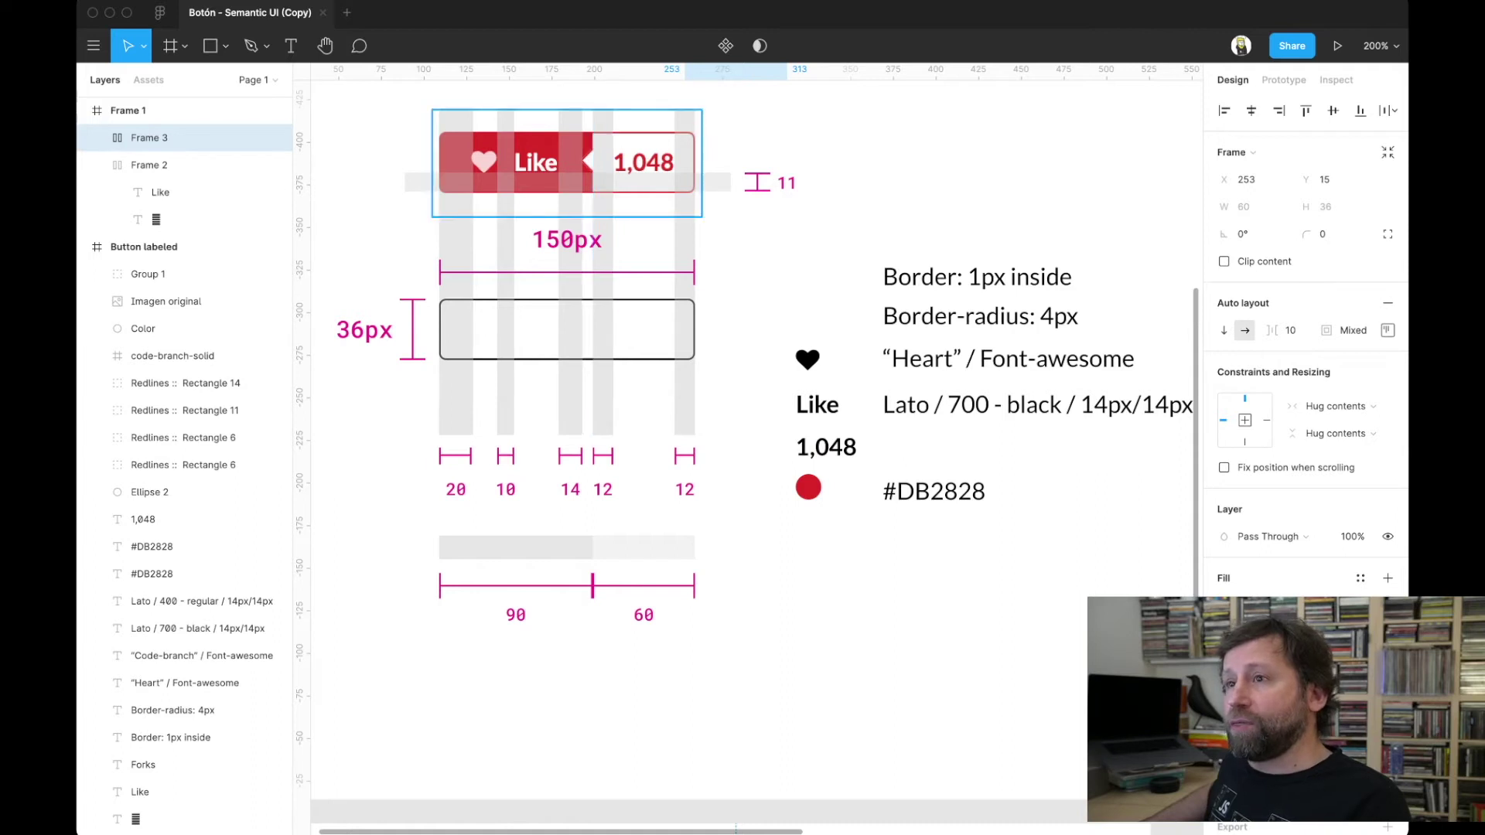
scroll(568, 156, "down", 4)
scroll(568, 157, "down", 1)
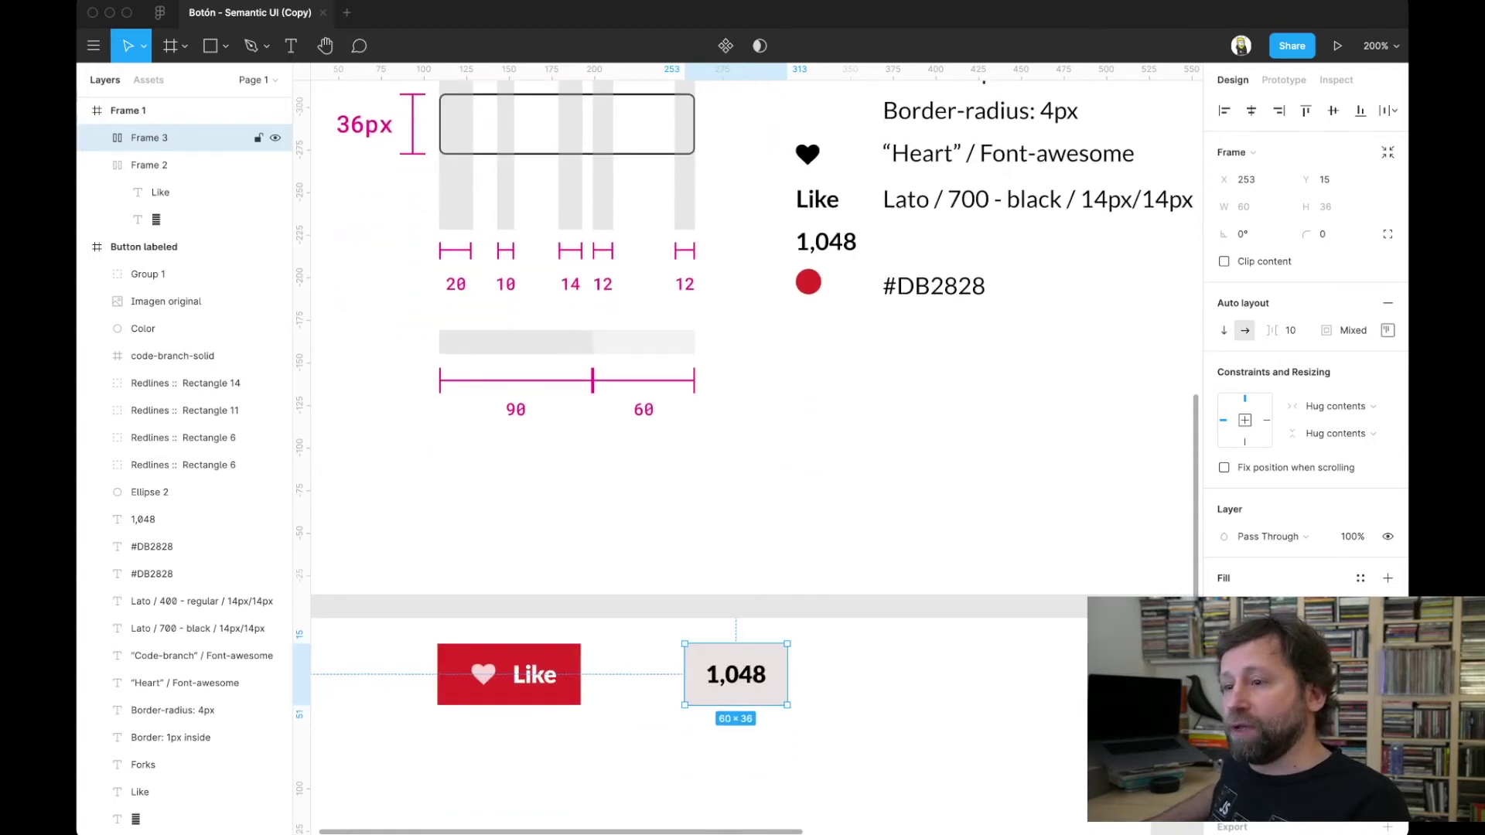
left_click(1388, 331)
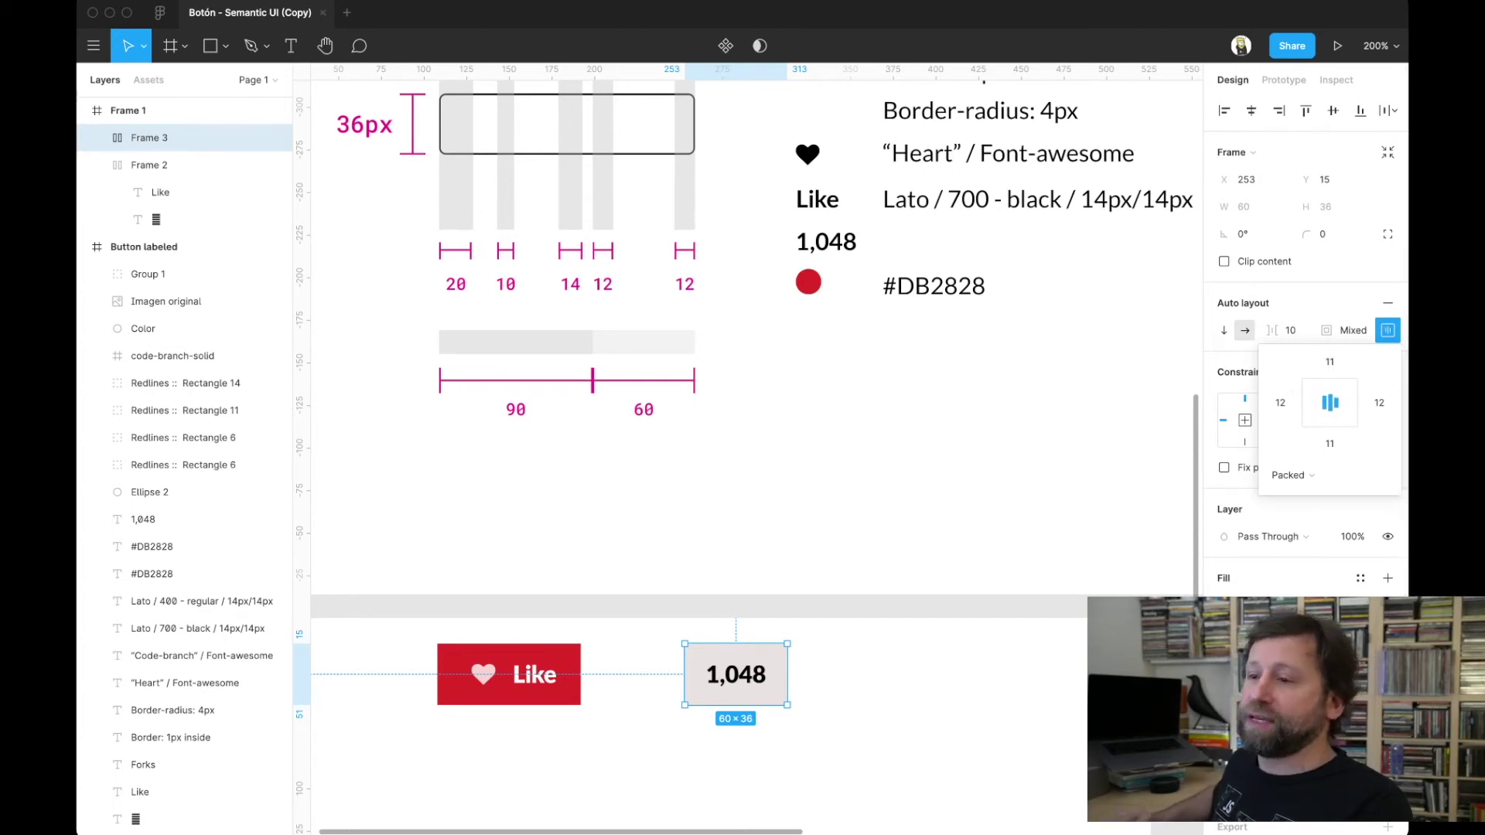
key("Escape")
scroll(750, 457, "down", 2)
scroll(750, 456, "left", 2)
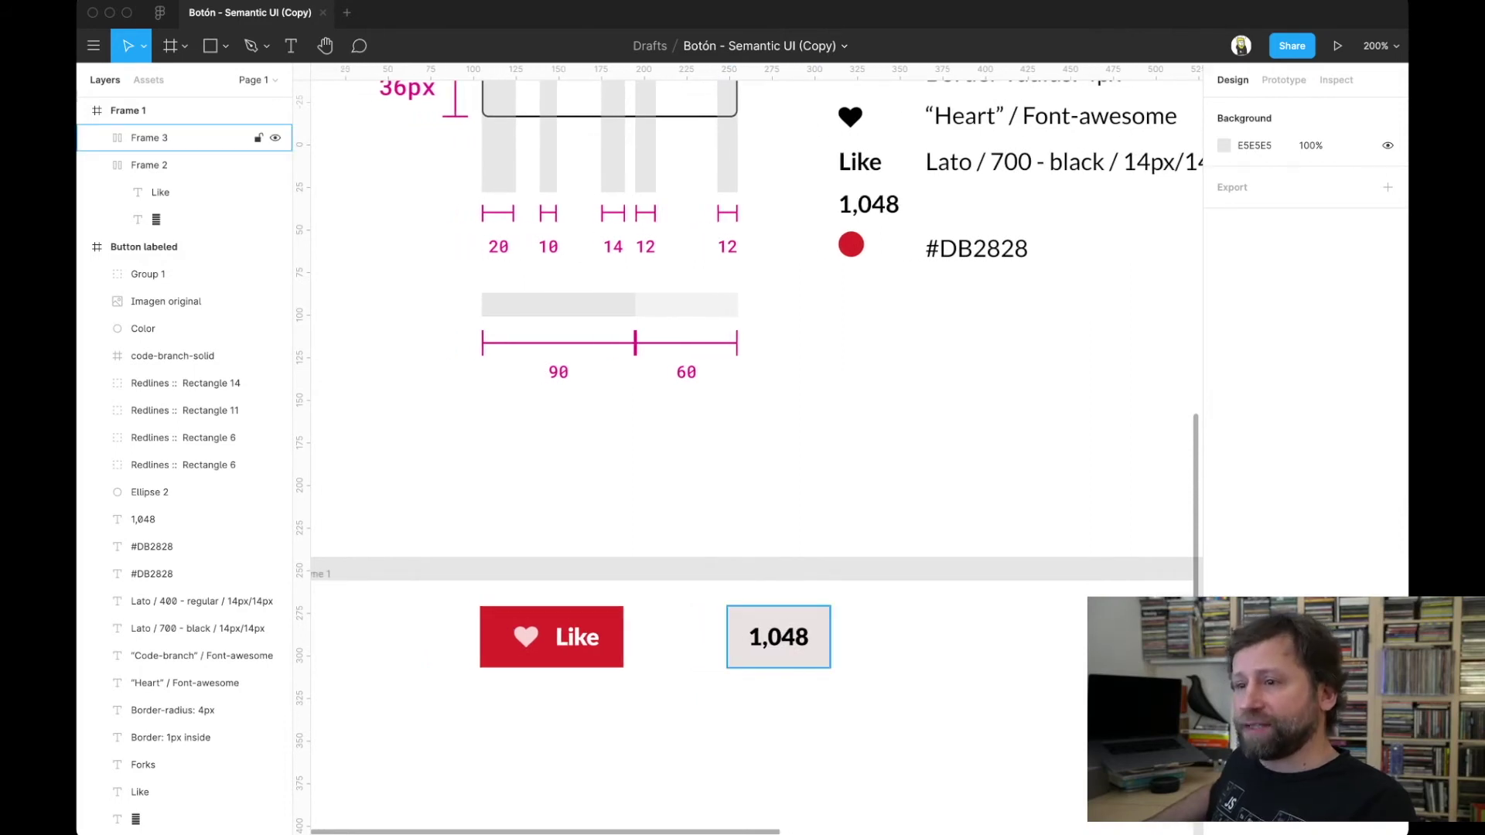
- Nudge the 60×36 1,048 frame right until it sits at X 258, Y 15
left_click(185, 138)
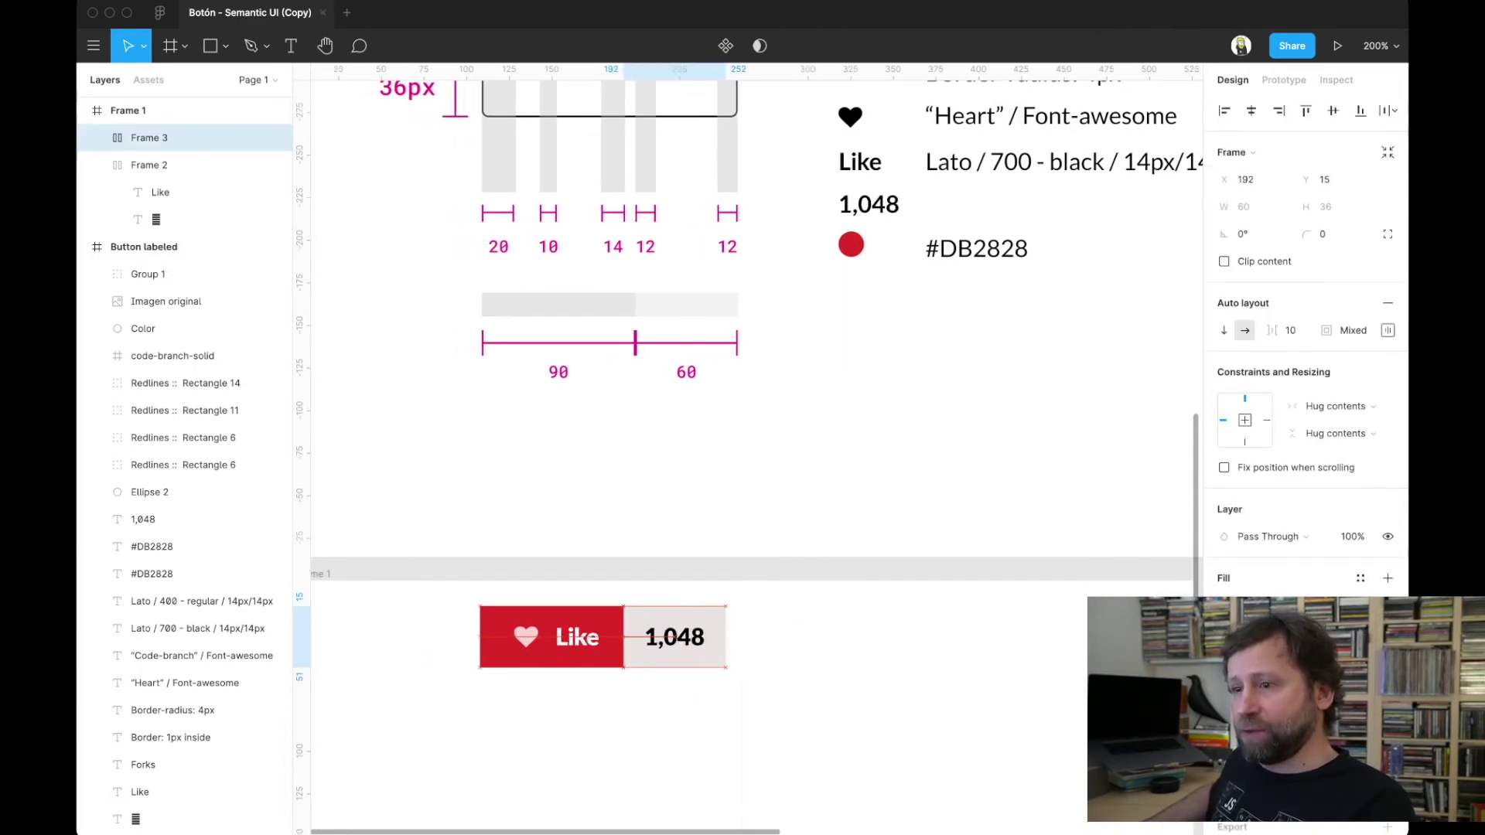
key("Right")
key("Right")
key("Right")
key("Right")
key("Right")
key("Right")
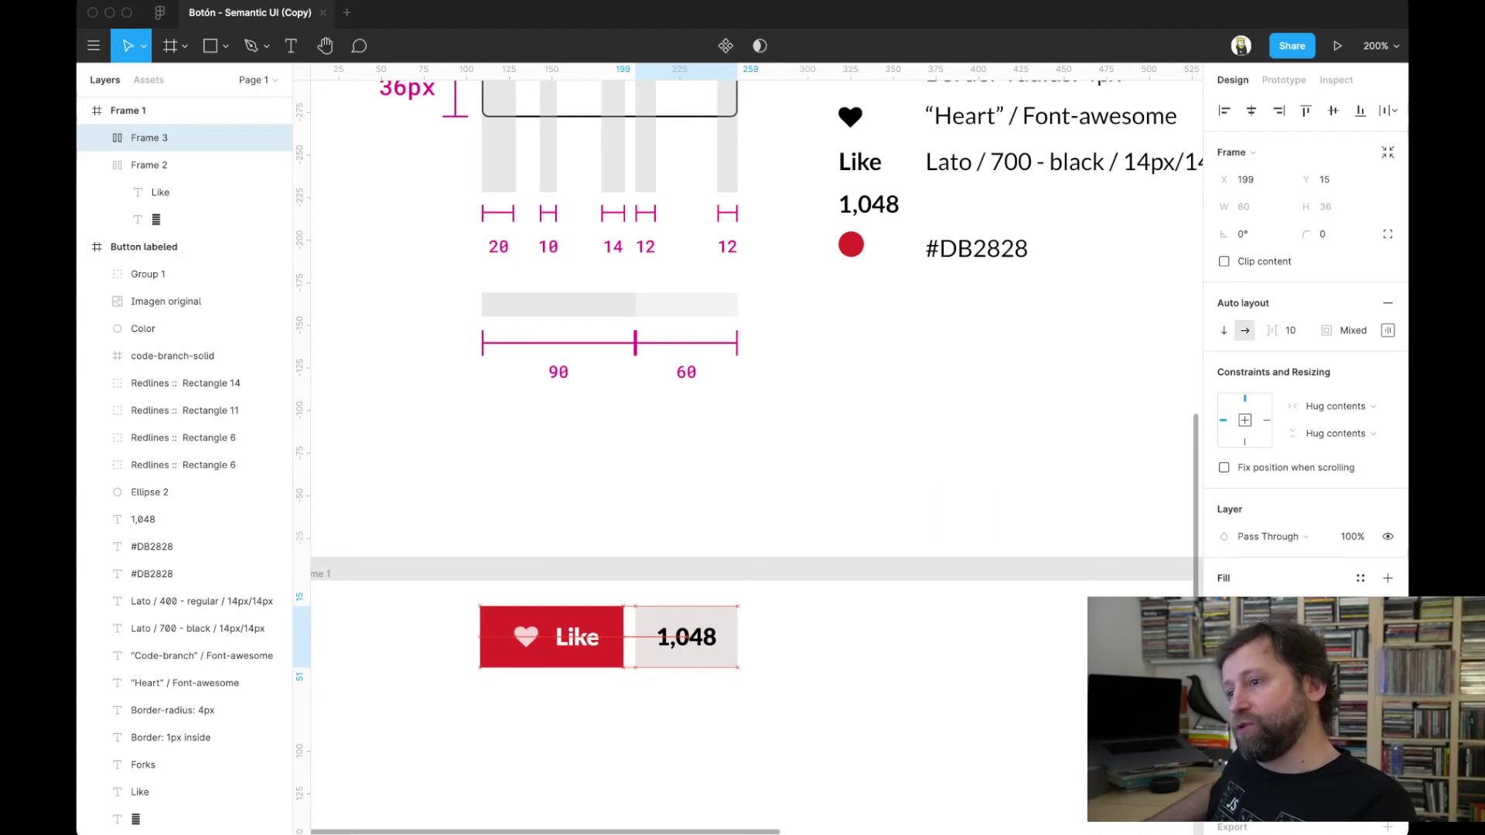
key("shift+Right")
key("shift+Right")
key("shift+Right")
key("shift+Right")
key("Right")
key("Right")
key("Right")
key("Right")
key("Right")
key("Right")
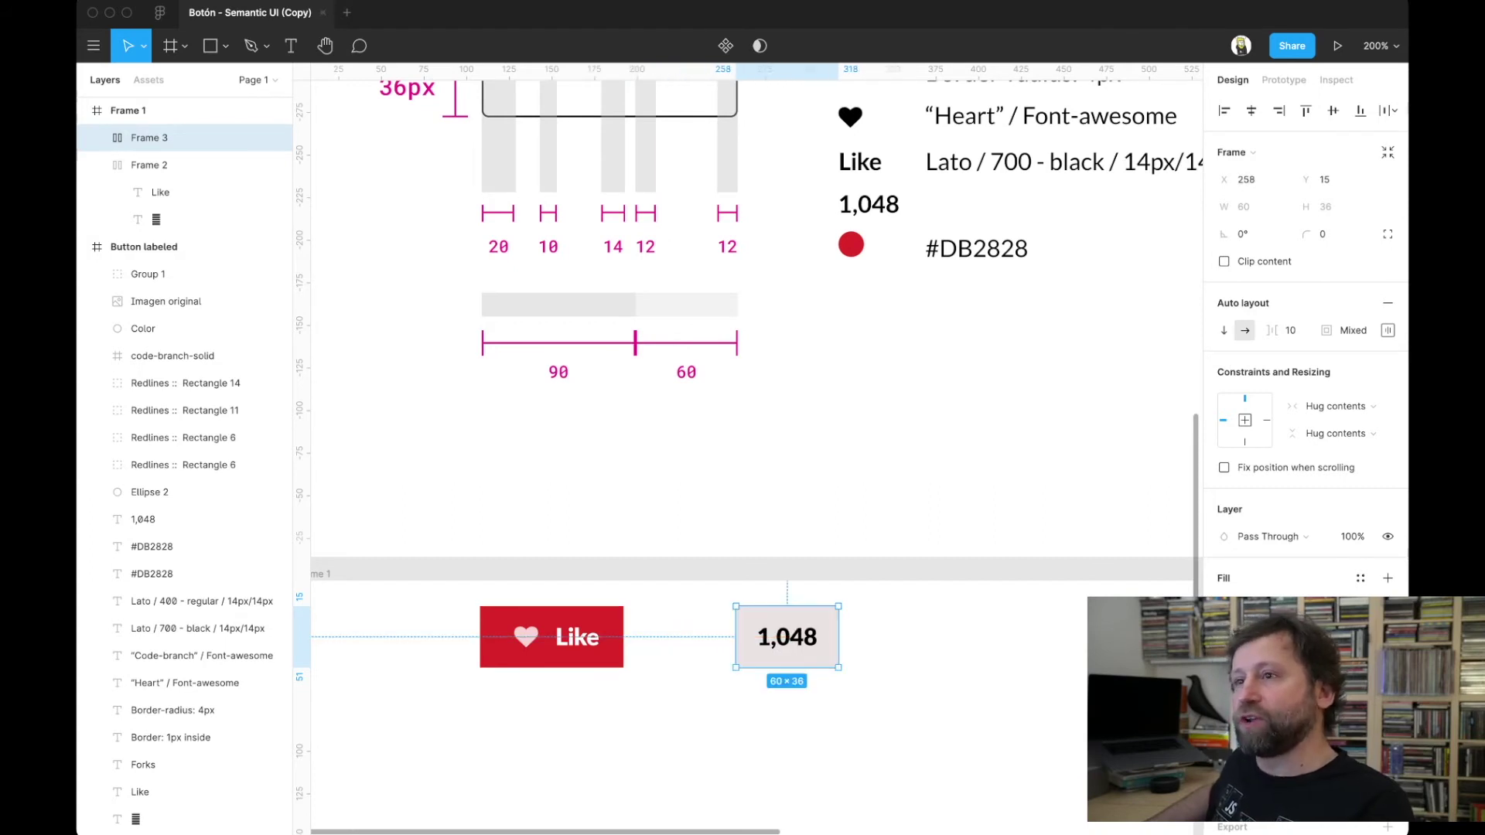
scroll(750, 387, "up", 5)
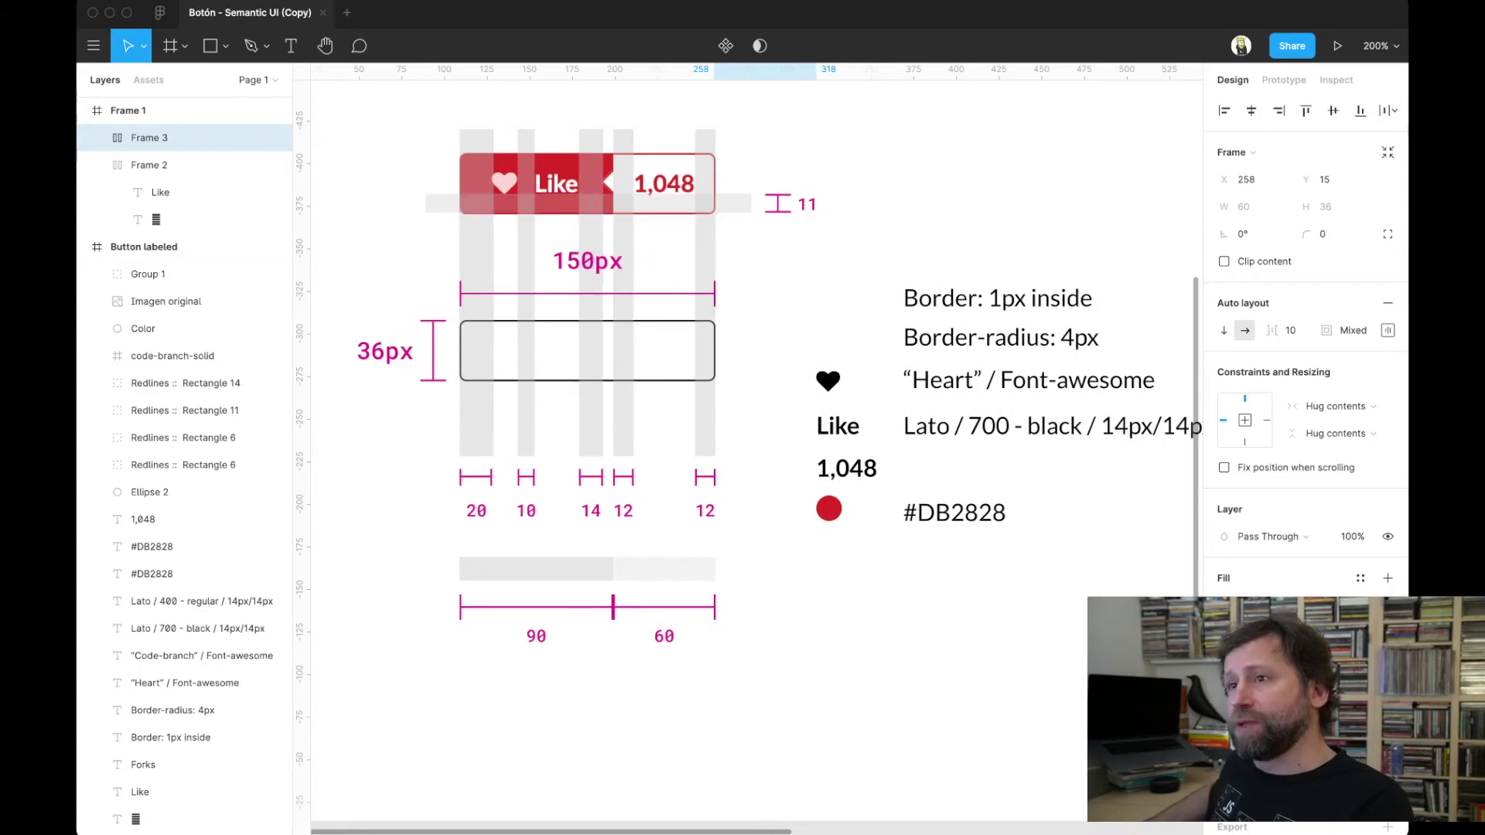
scroll(750, 449, "down", 1)
scroll(750, 449, "down", 3)
scroll(750, 449, "down", 2)
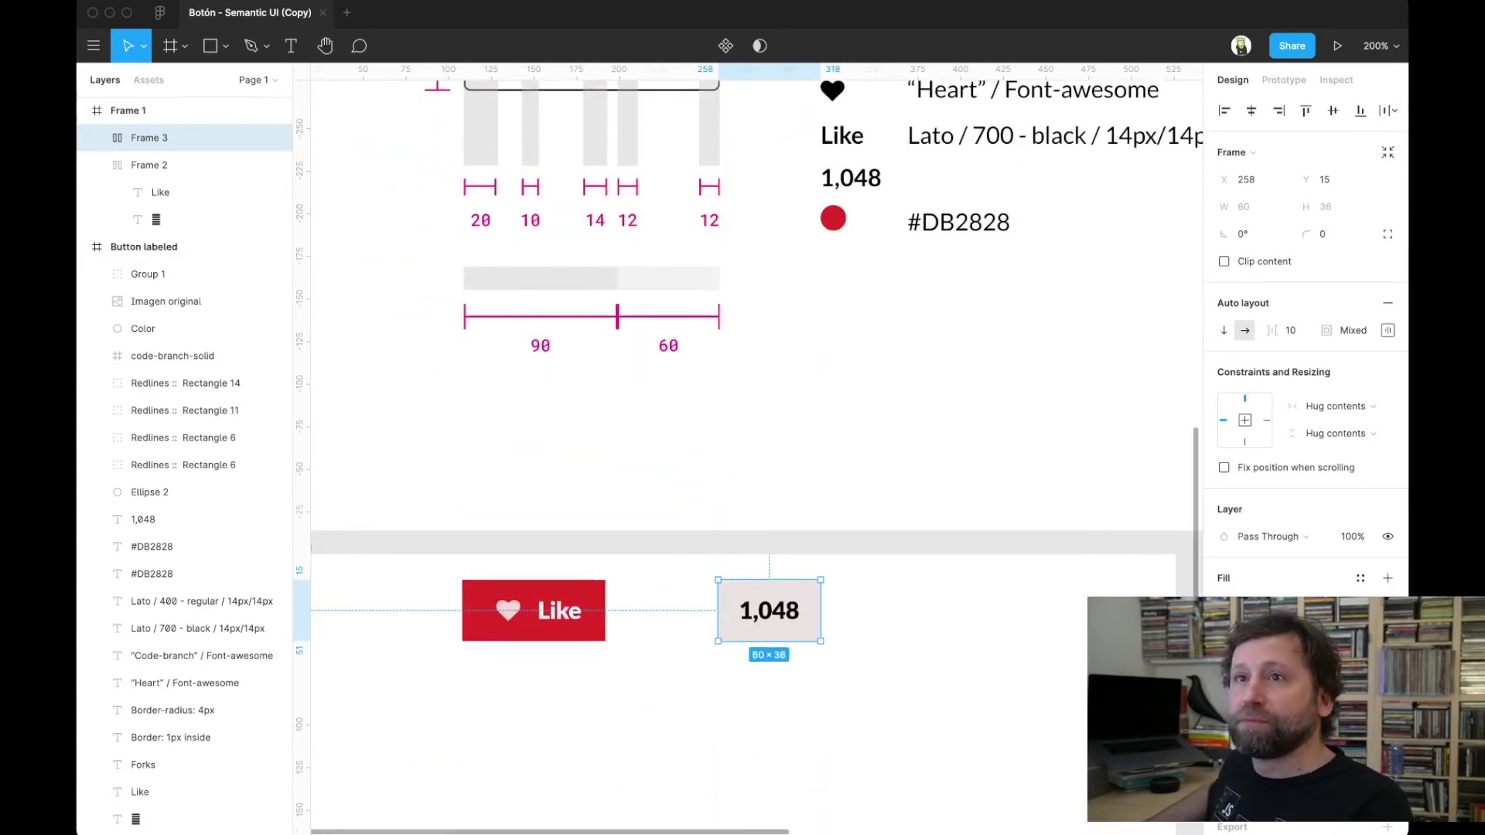
- Draw a grey C4C4C4 rectangle under the box gap and narrow it to 5 px wide
key("r")
left_click(225, 46)
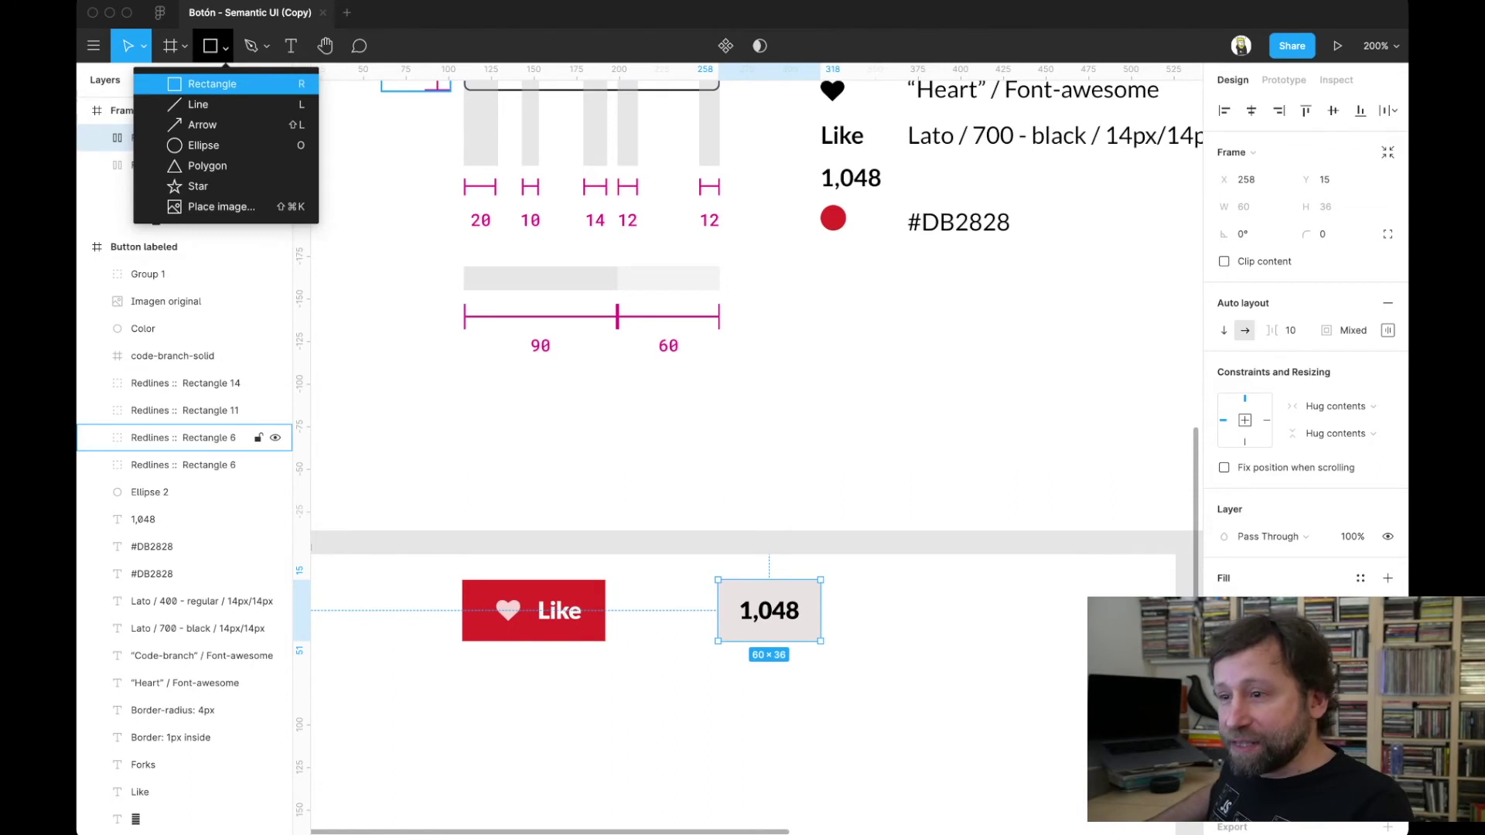
left_click(194, 79)
left_click_drag(652, 672, 663, 733)
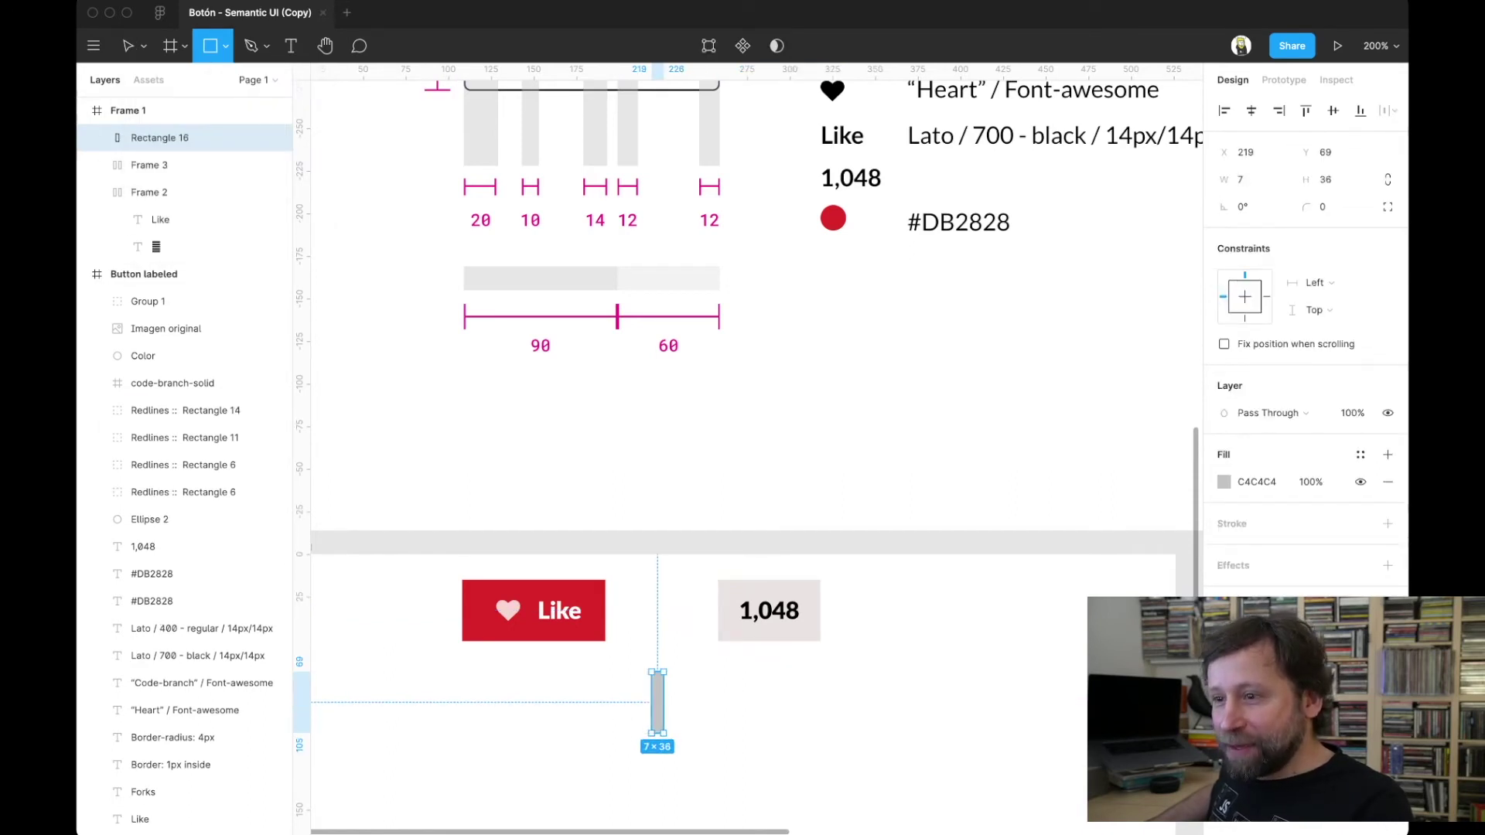
key("v")
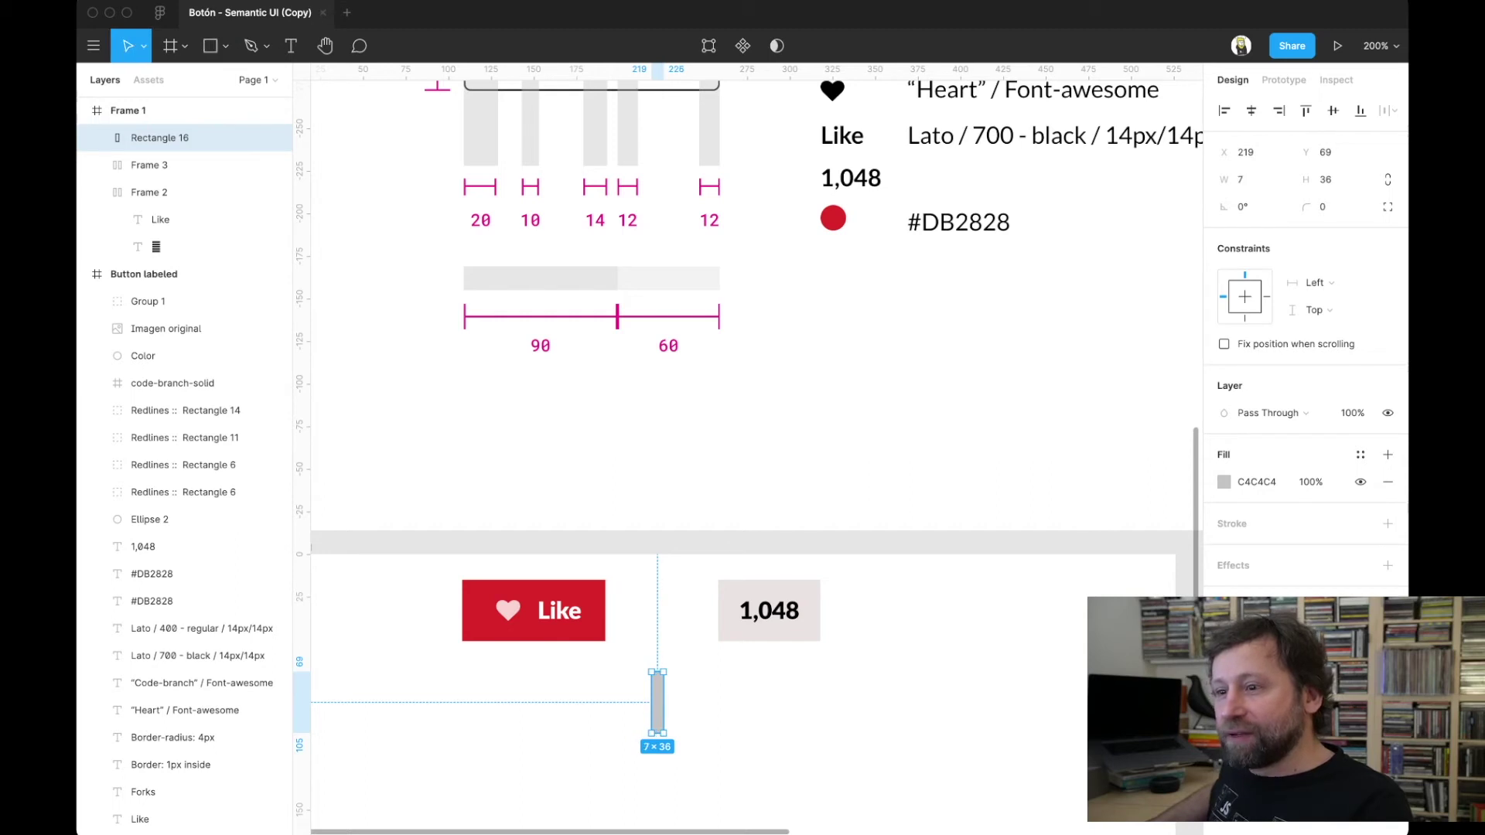
left_click_drag(666, 702, 663, 702)
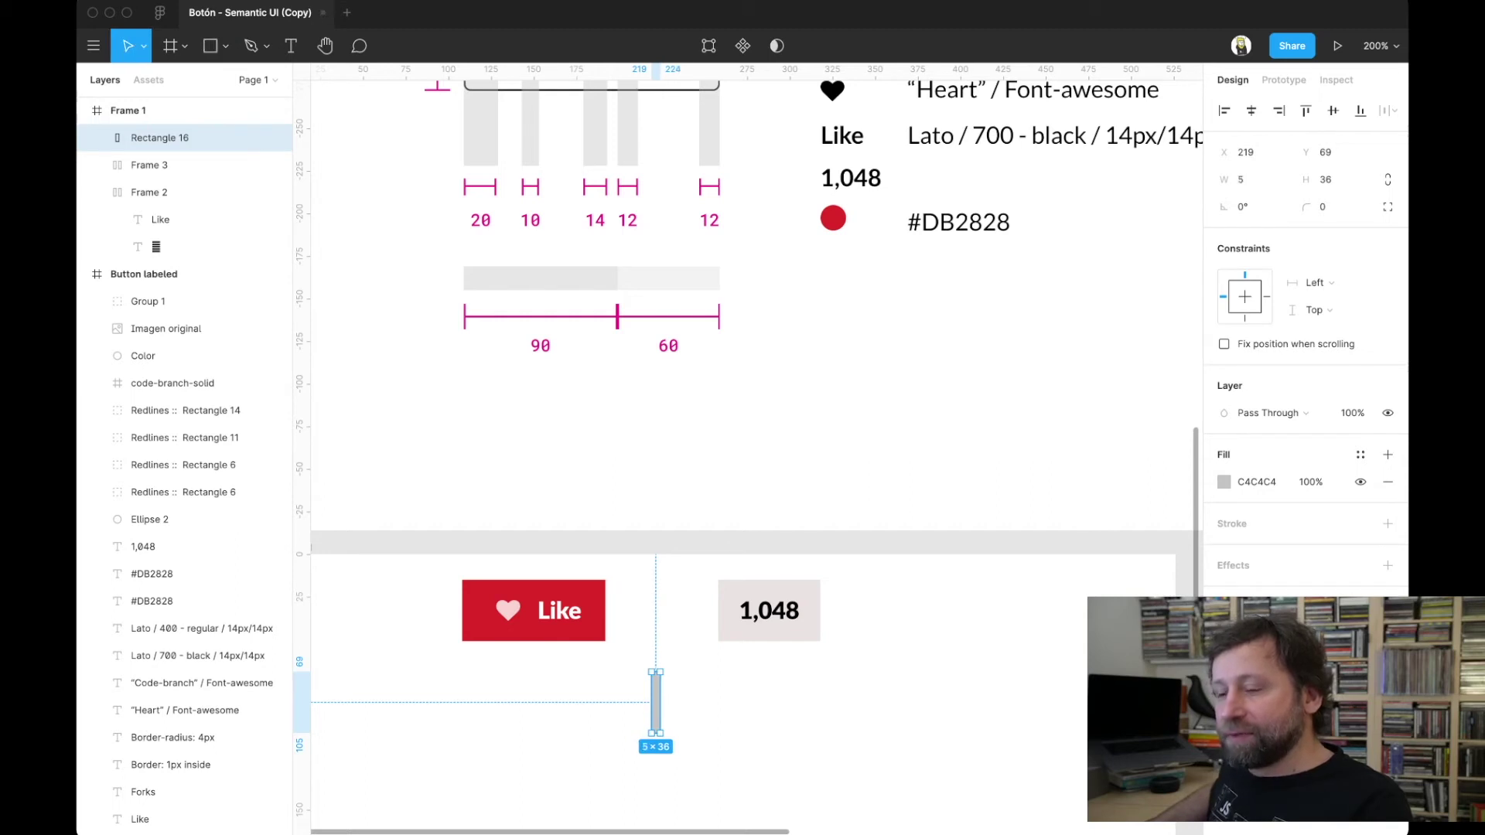
key("Escape")
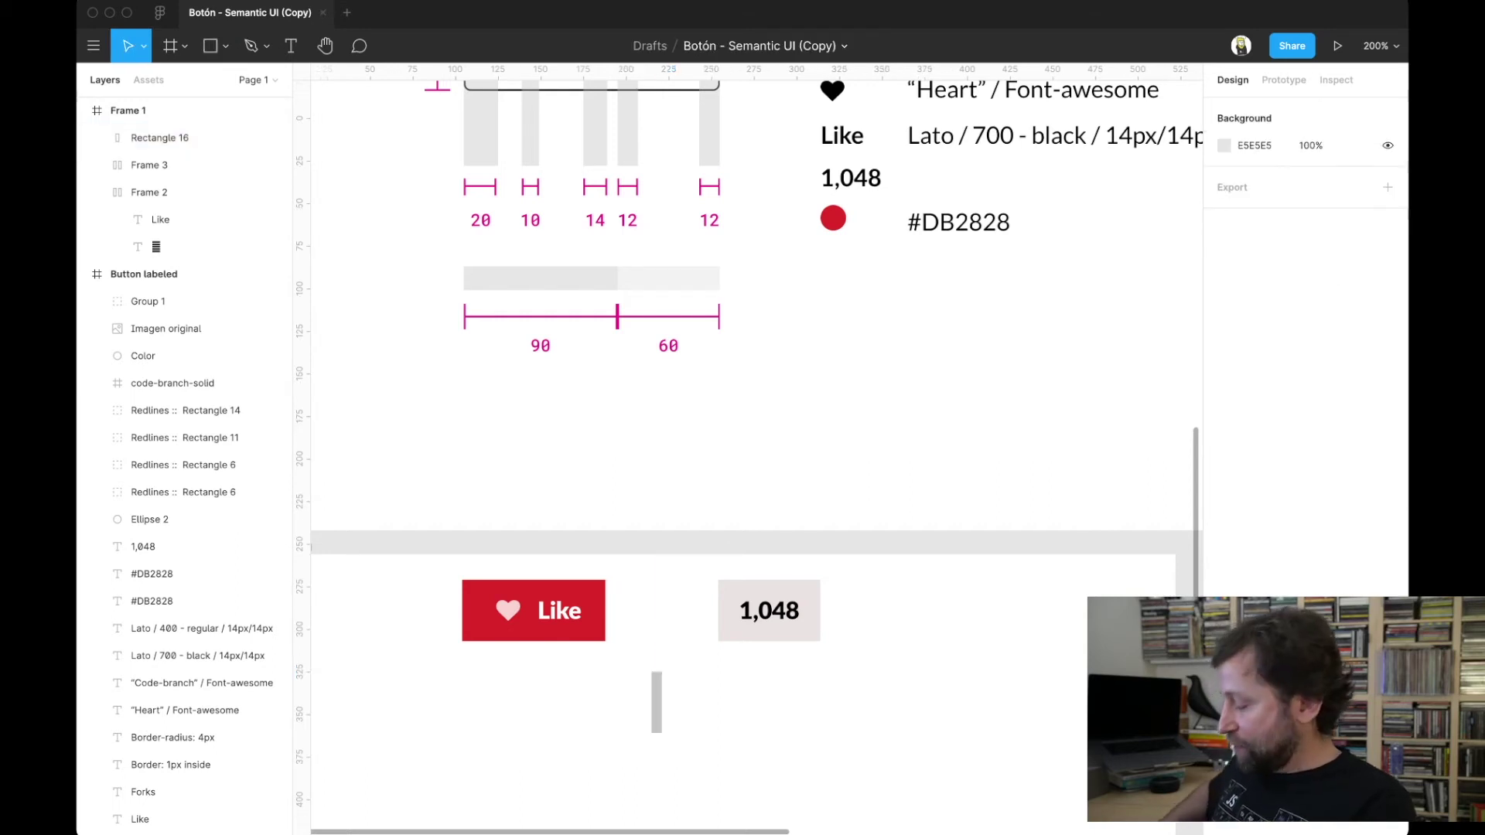
key("plus")
- Pick the Rectangle tool, zoom in on the thin bar, and dismiss a stray empty text element
scroll(757, 449, "down", 6)
scroll(757, 449, "left", 1)
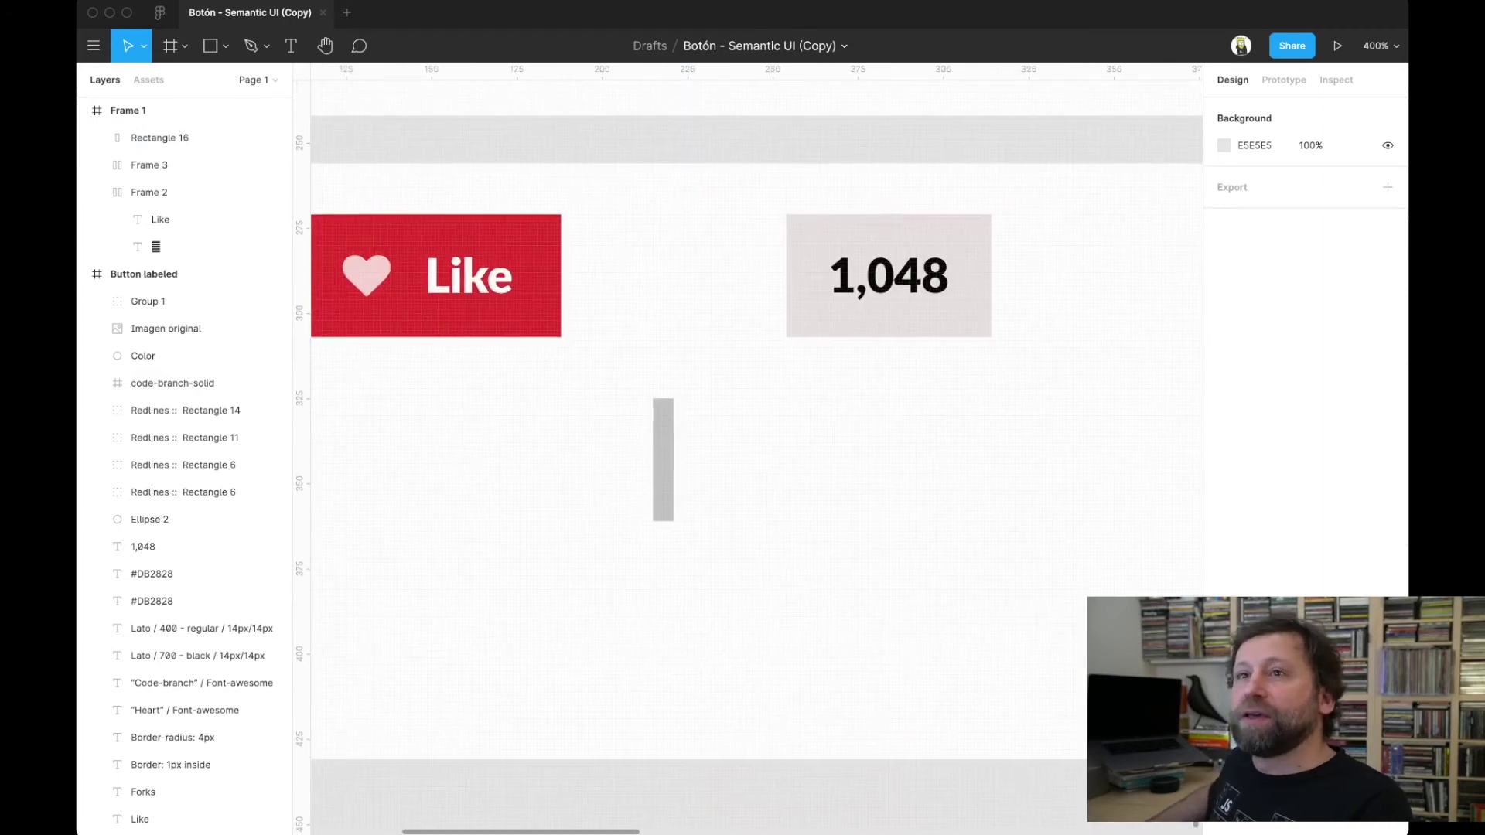
left_click(225, 46)
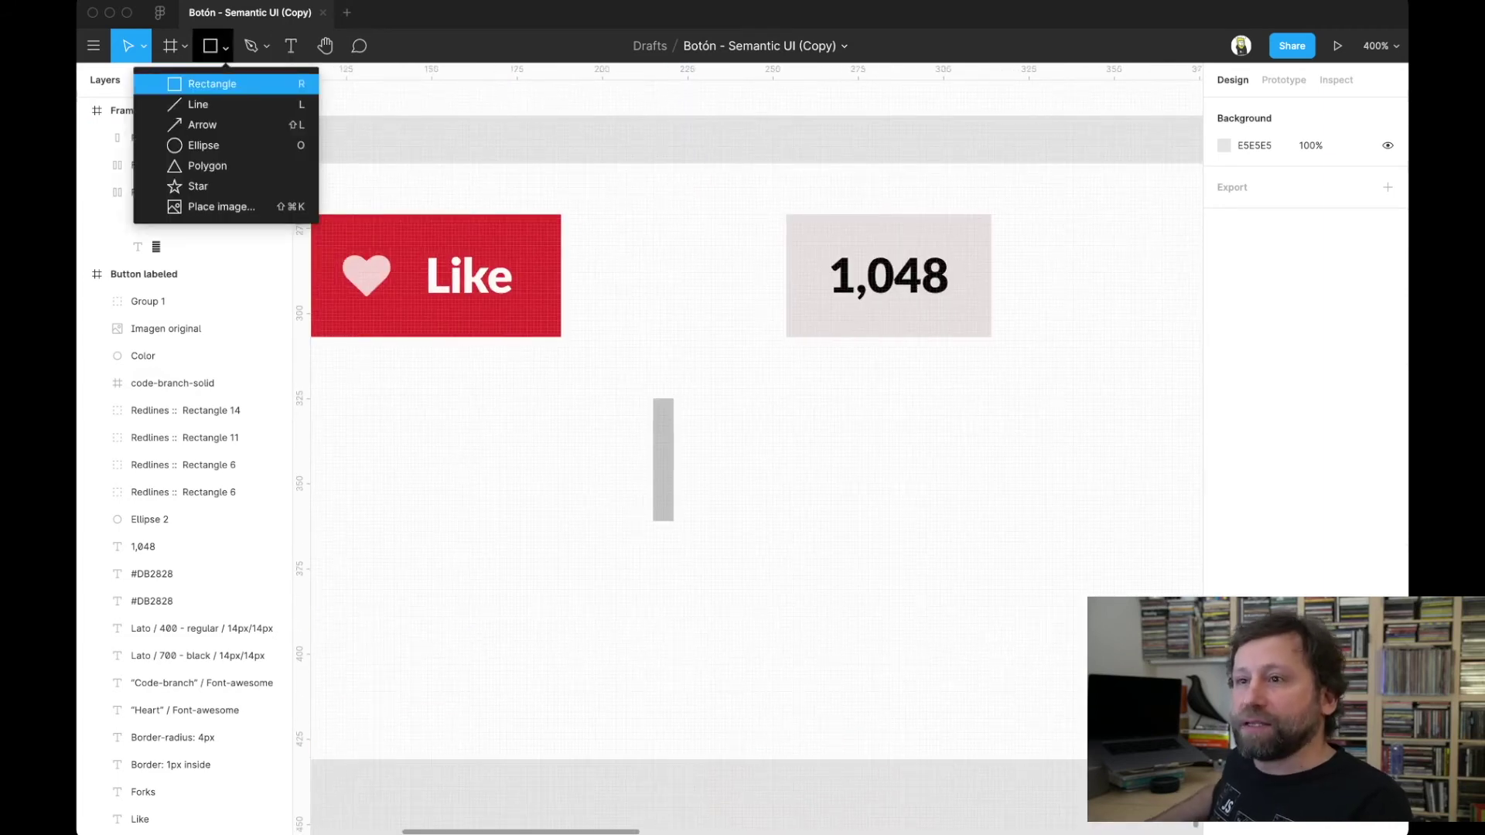
left_click(232, 78)
scroll(757, 449, "up", 5)
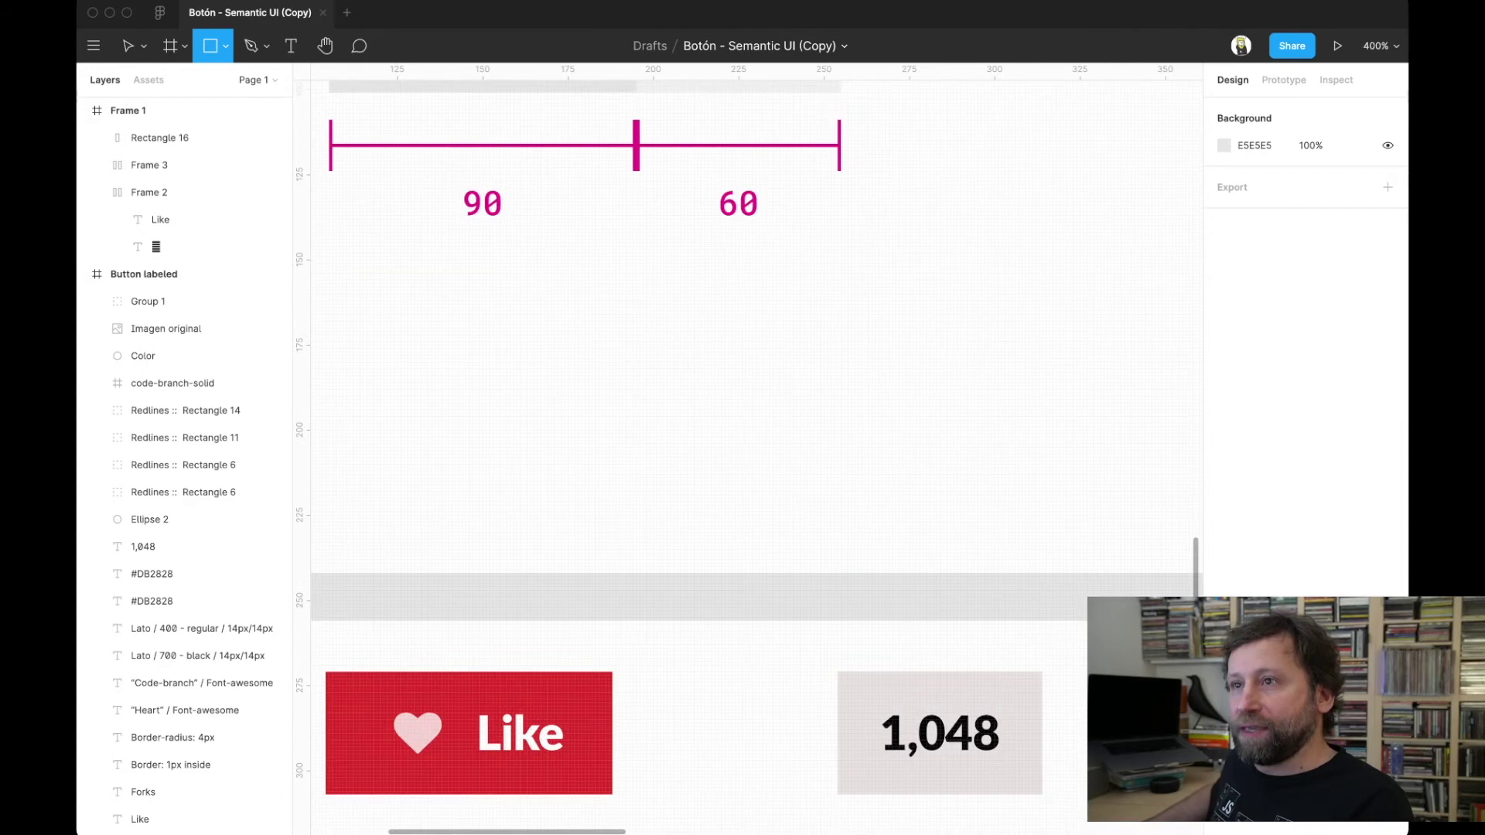
scroll(757, 448, "up", 4)
scroll(757, 449, "left", 2)
scroll(757, 449, "up", 4)
scroll(757, 449, "up", 8)
scroll(756, 448, "left", 2)
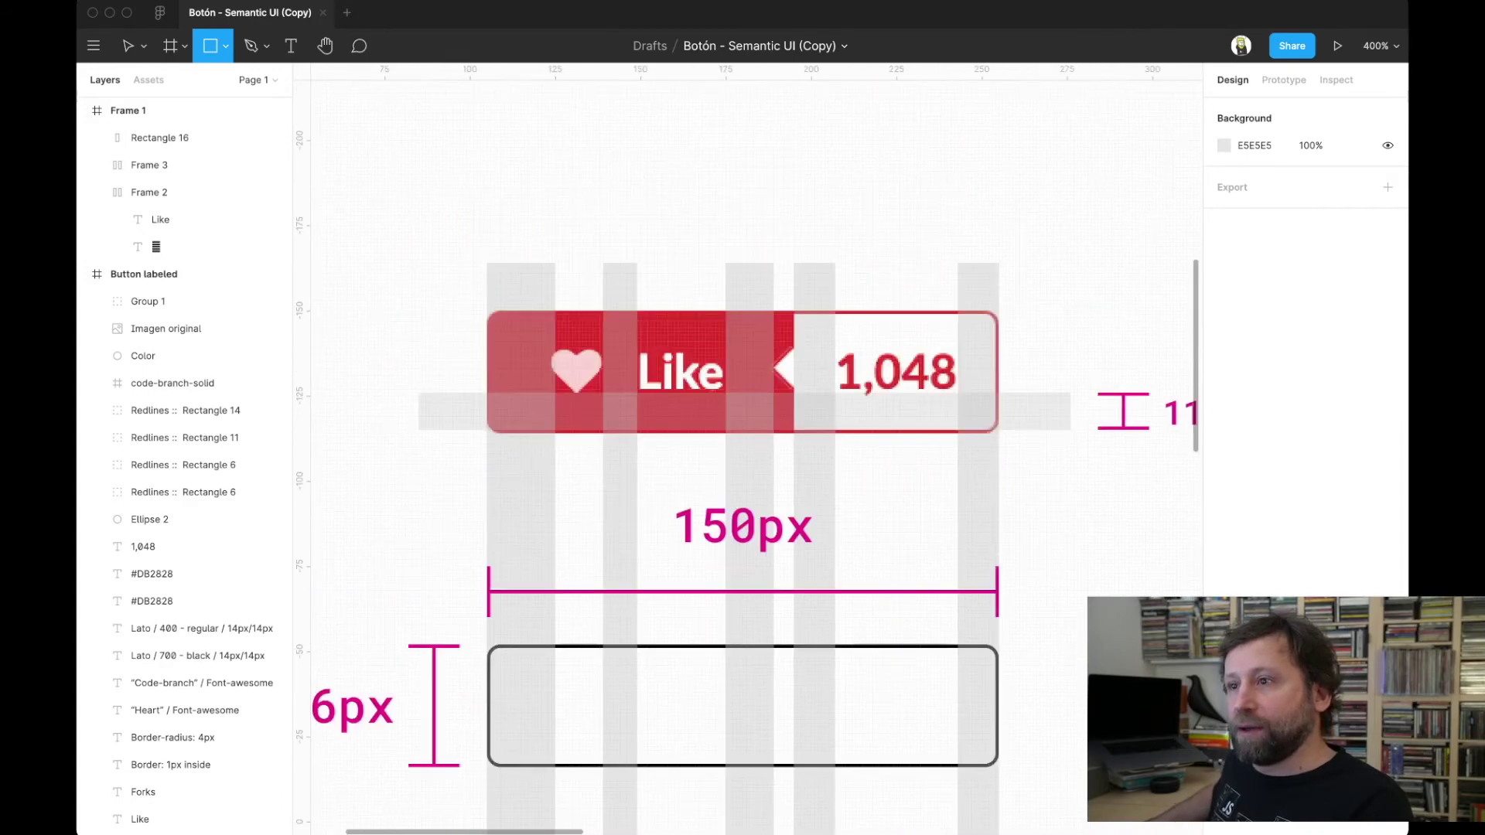
scroll(757, 449, "up", 1)
scroll(757, 448, "down", 3)
scroll(757, 449, "down", 4)
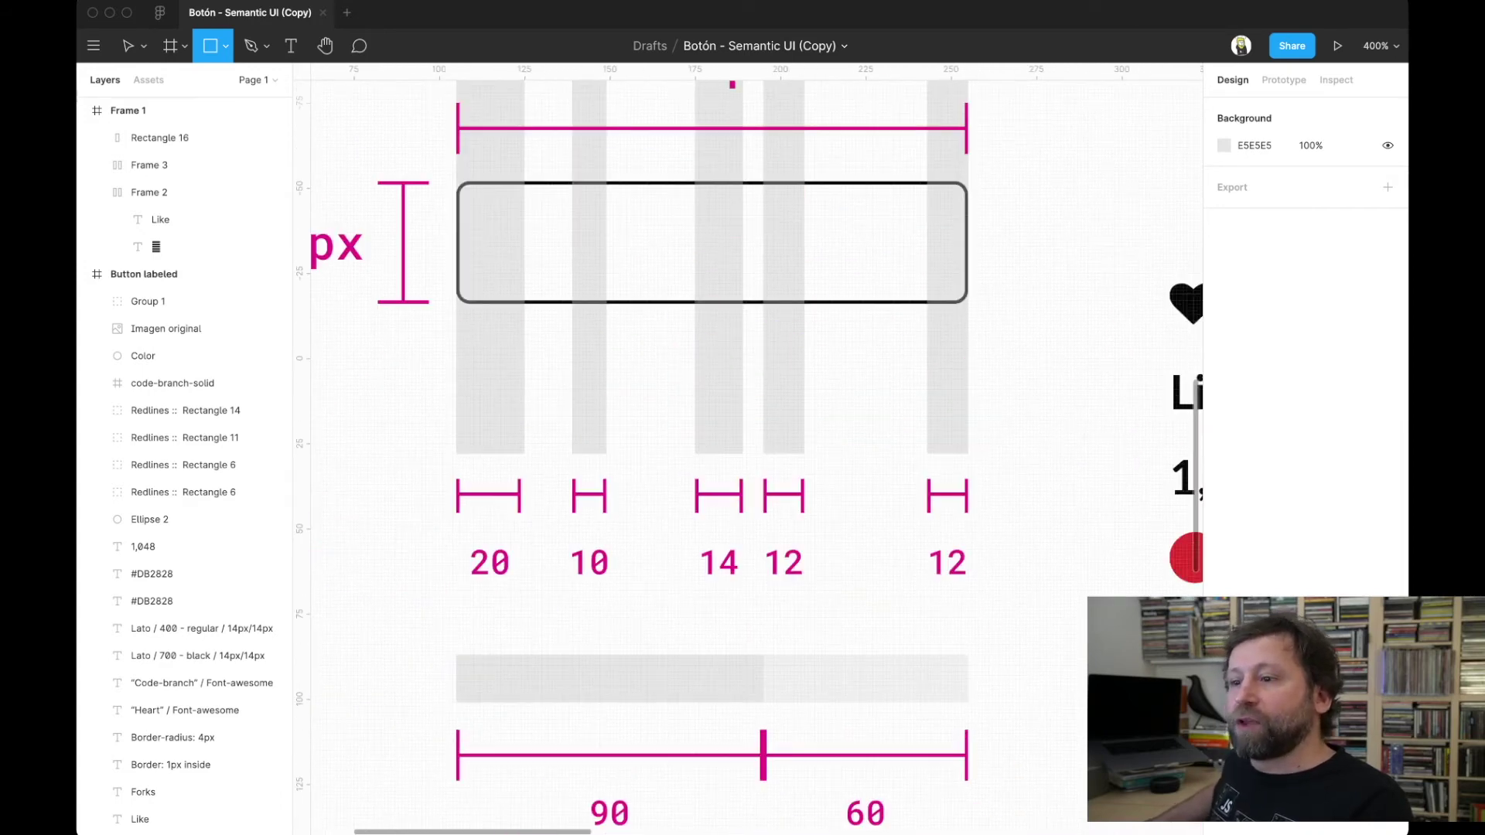
scroll(756, 448, "down", 6)
scroll(756, 449, "right", 2)
scroll(757, 449, "down", 4)
scroll(757, 449, "down", 4)
scroll(757, 449, "right", 1)
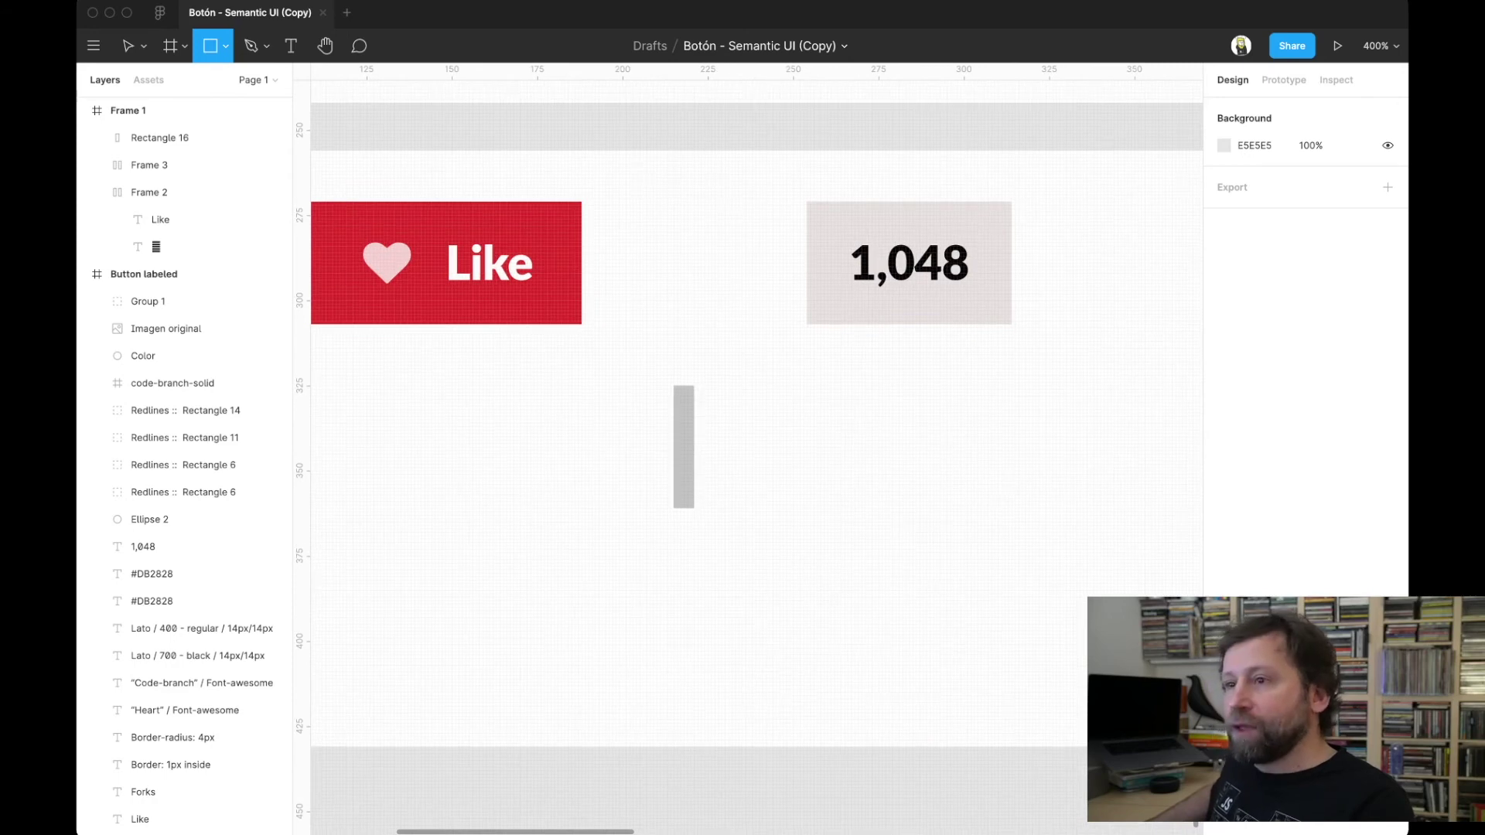
left_click(748, 450)
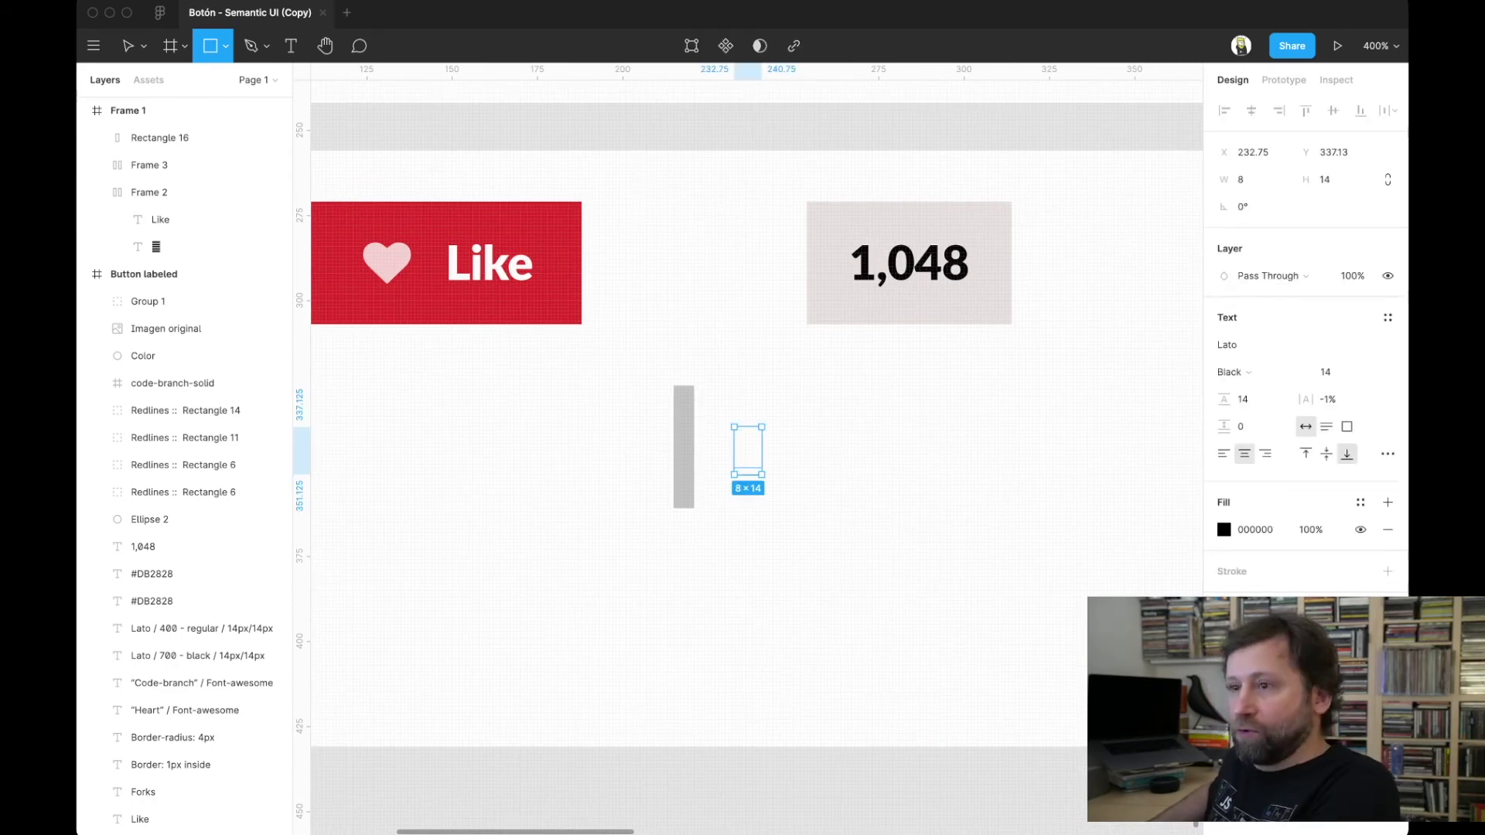
key("Escape")
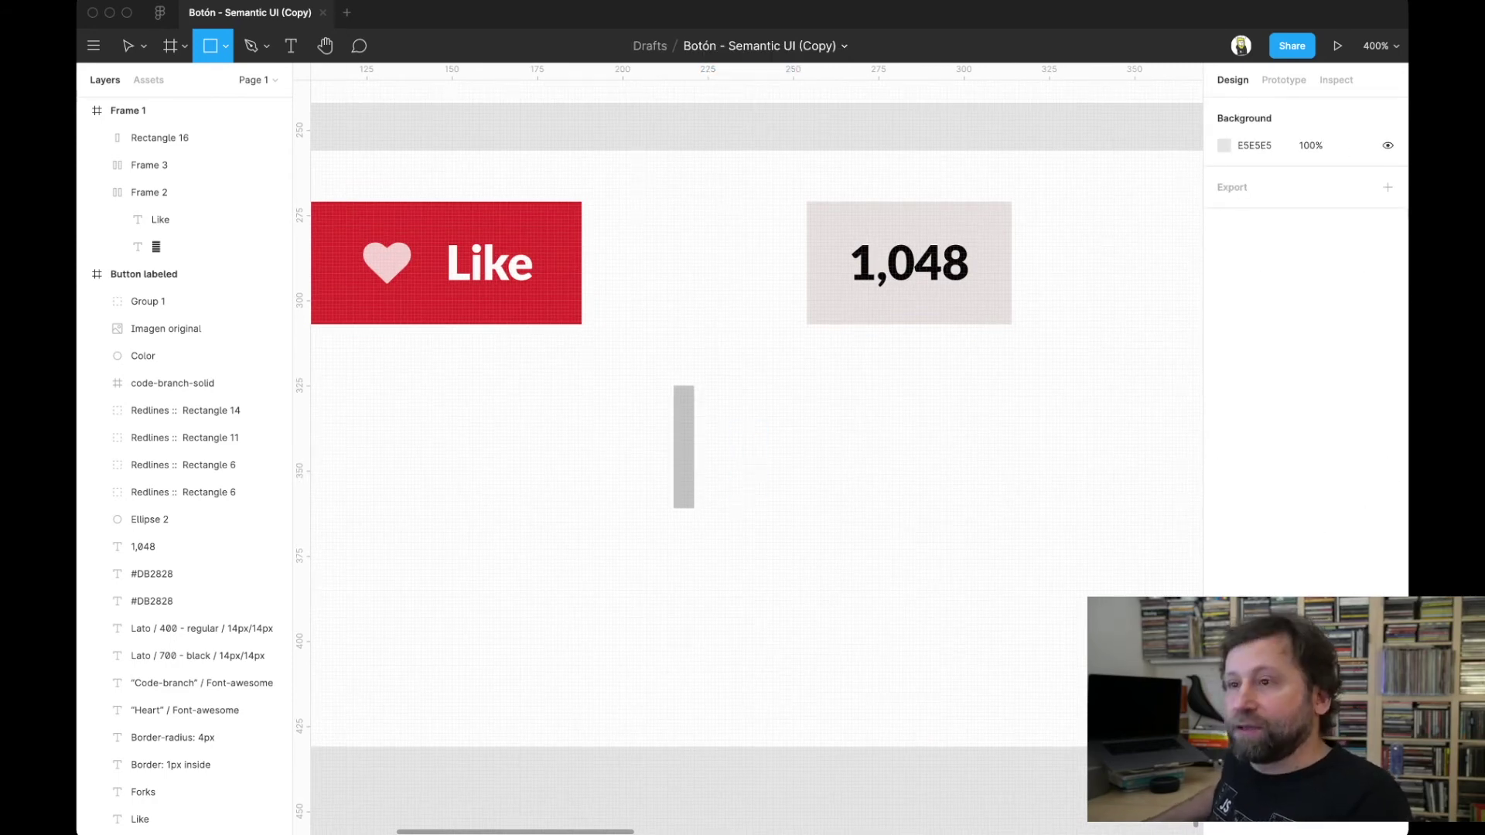
- Draw a white FFFFFF 12×12 diamond rotated 45° and nudge it onto the bar's left edge
mouse_move(687, 426)
left_mouse_down()
mouse_move(728, 467)
mouse_move(744, 448)
mouse_move(713, 448)
left_mouse_up()
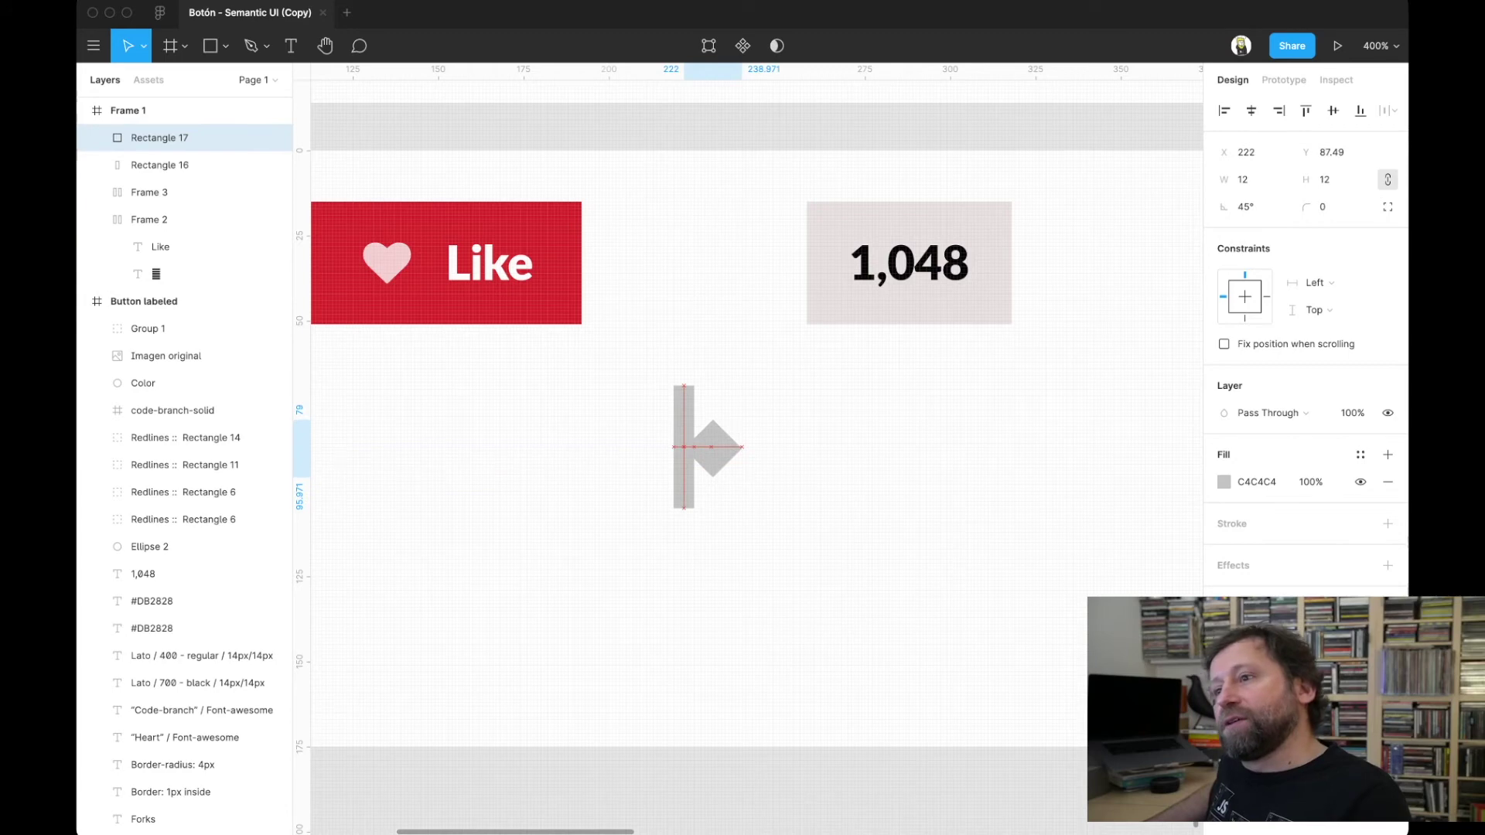
left_click(1224, 482)
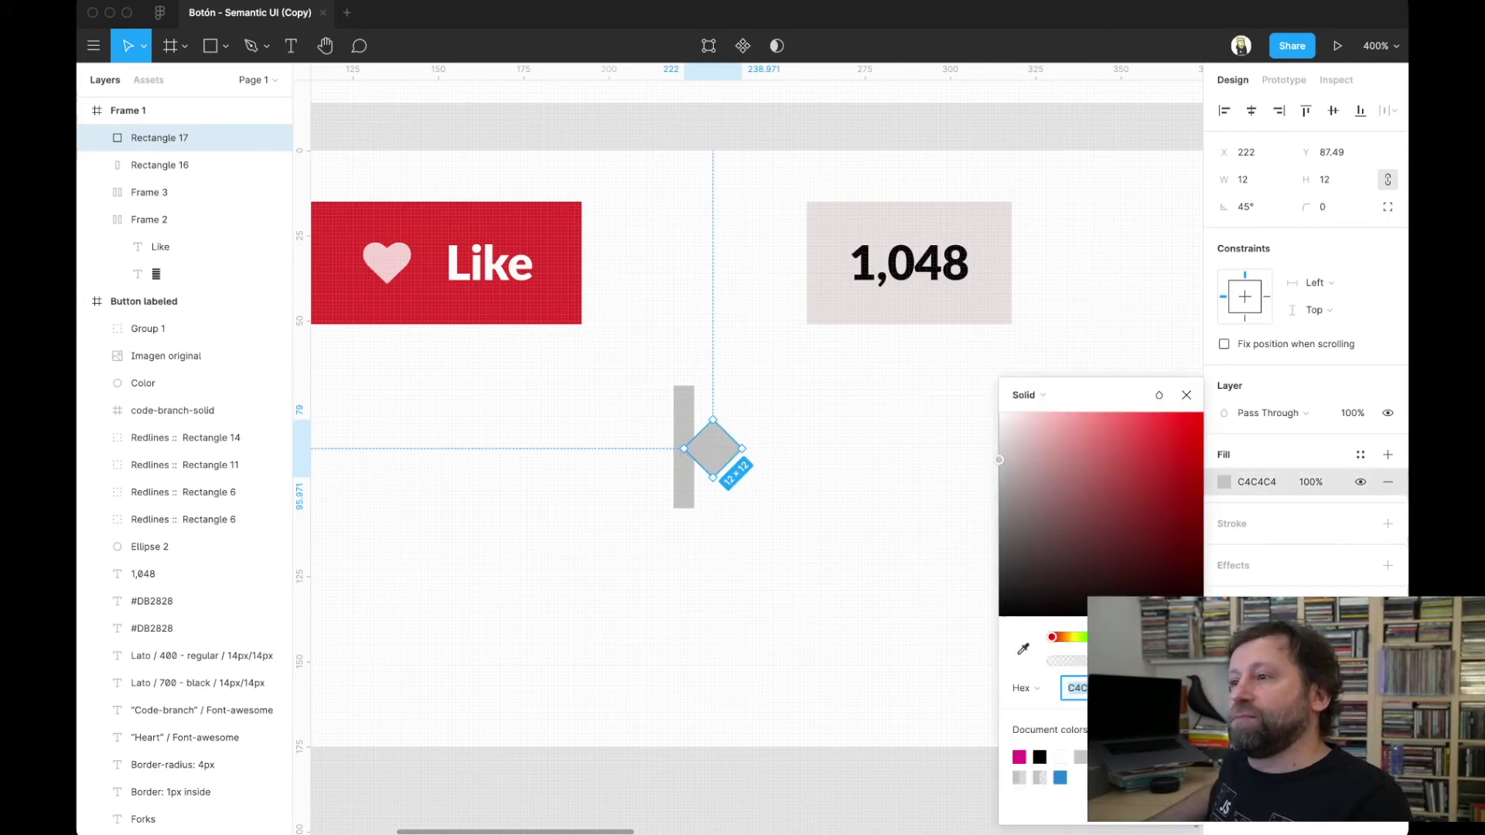
left_click_drag(1061, 431, 999, 413)
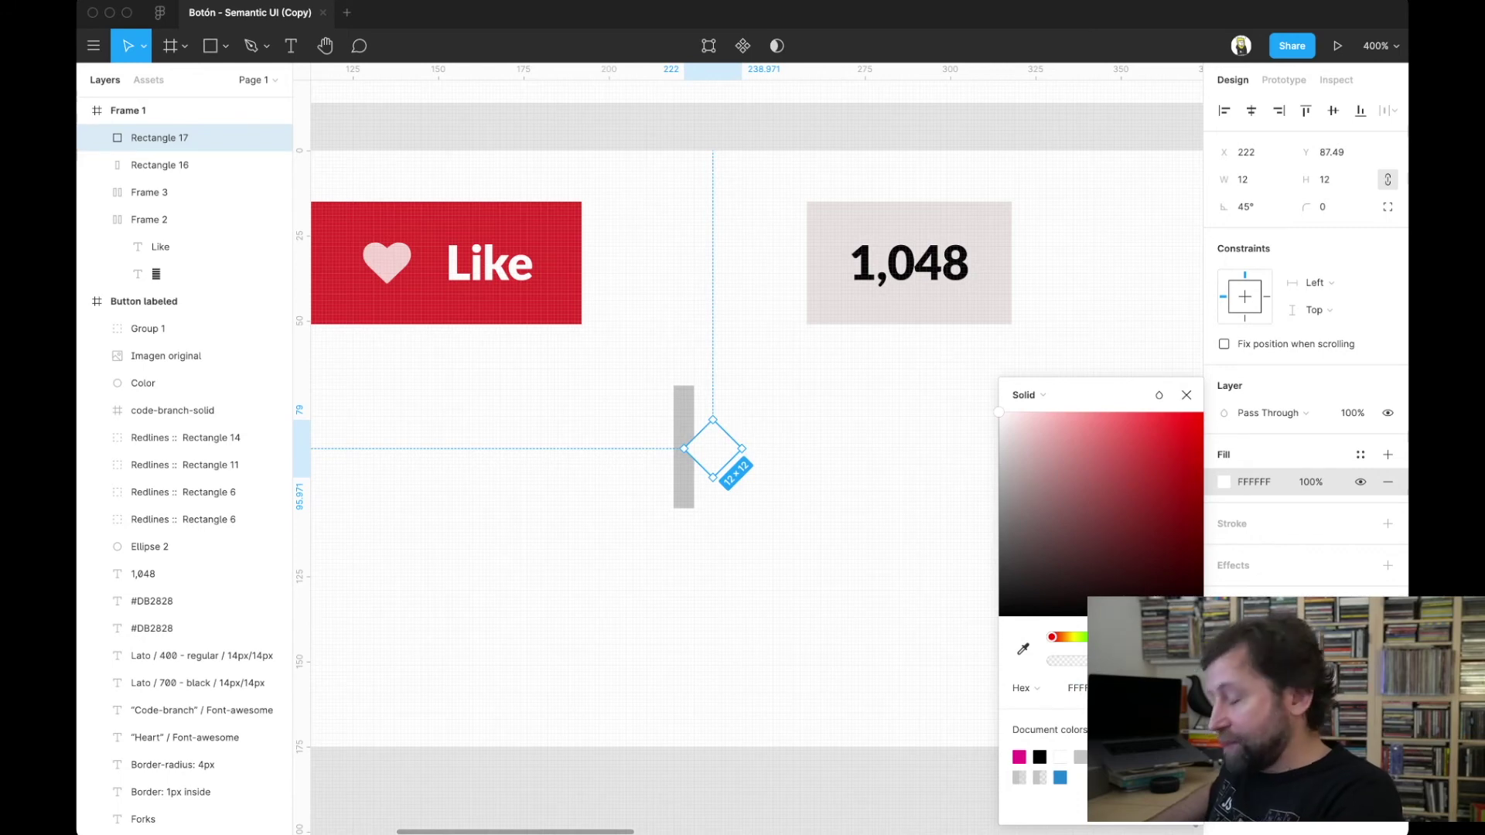
key("Left")
key("Left")
key("Left")
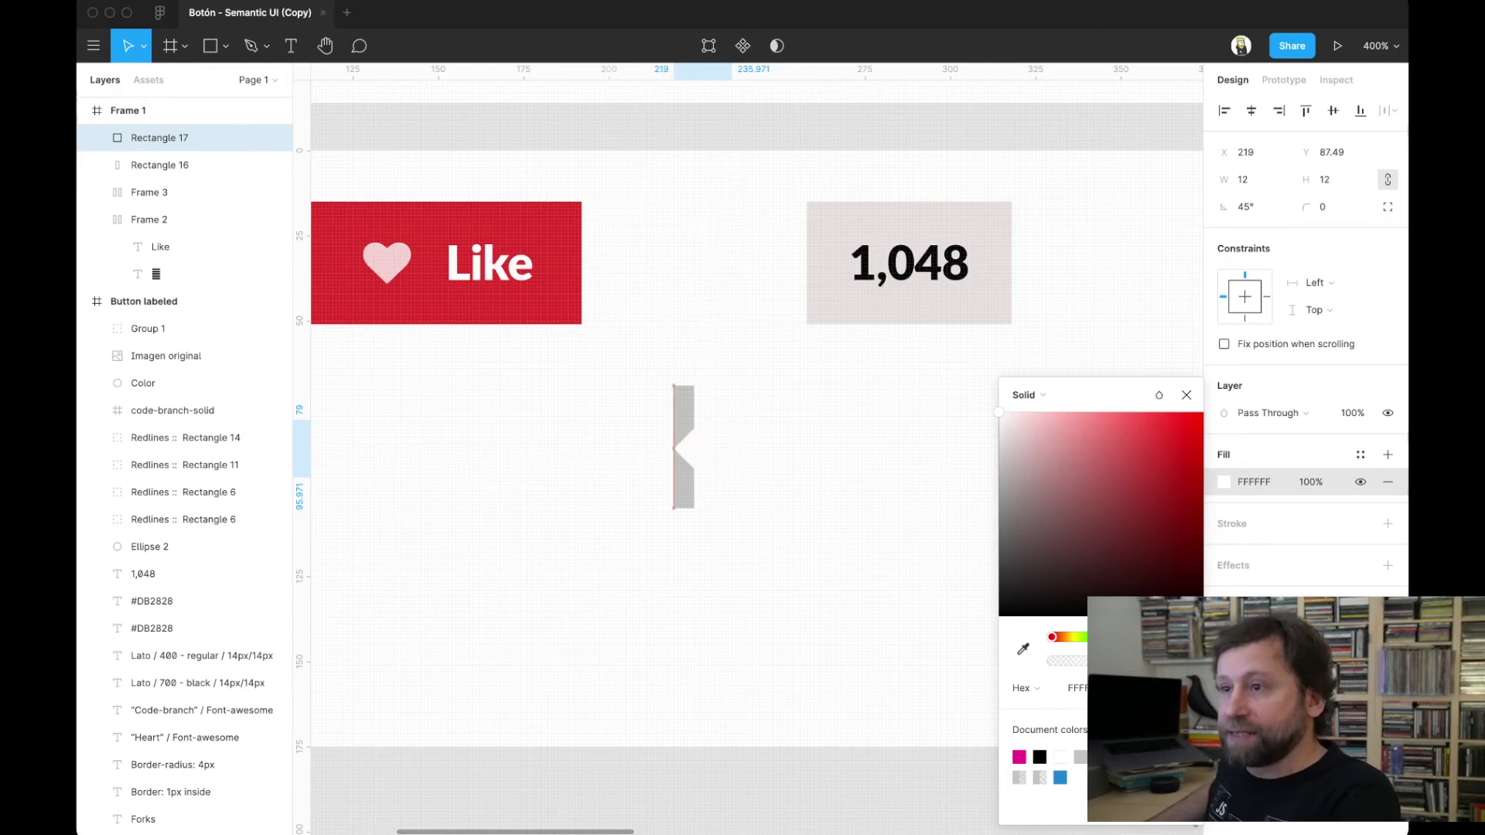
key("Escape")
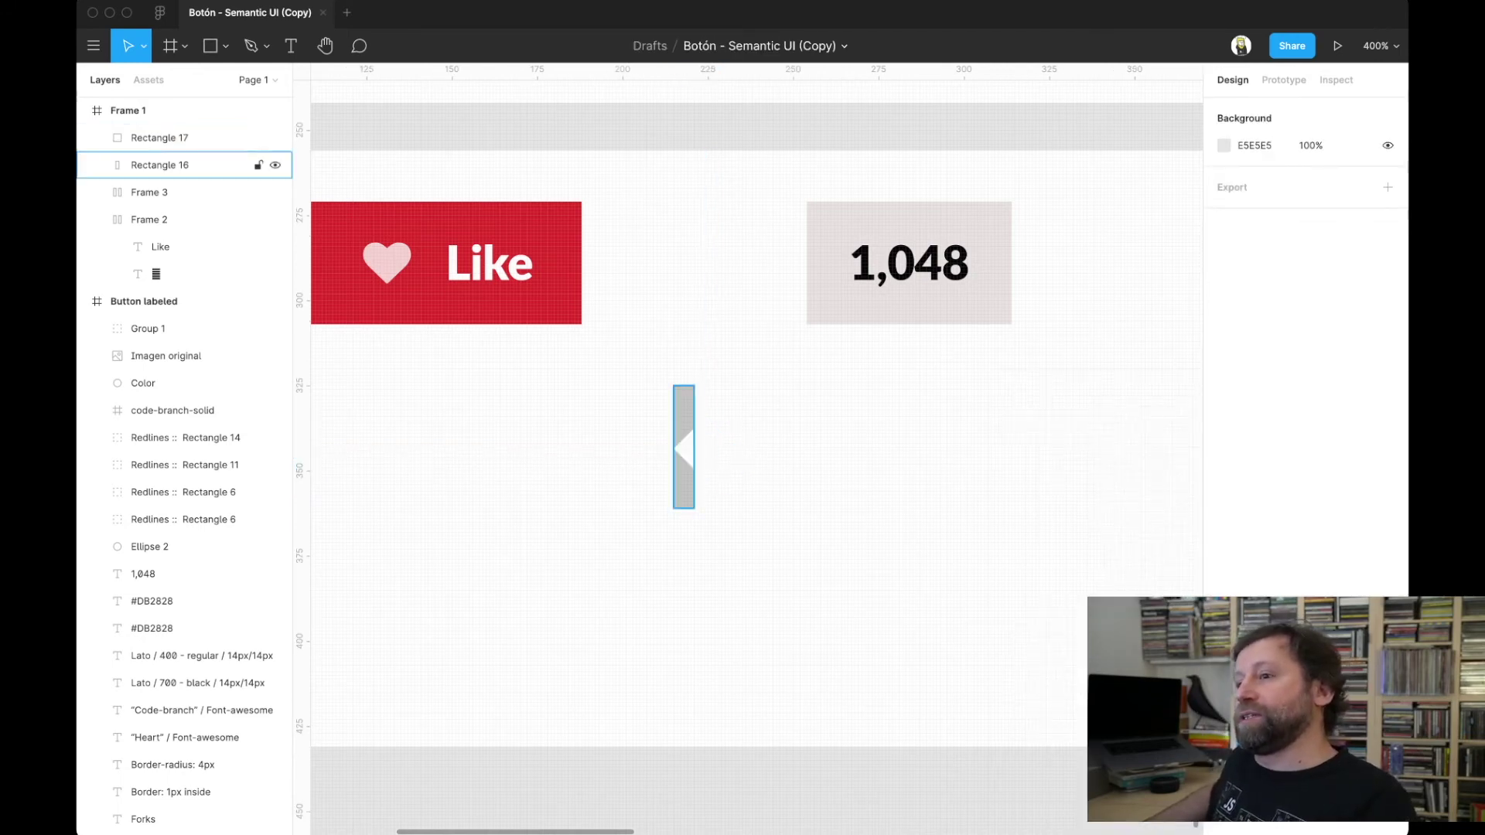
- Fill the thin bar with the Like box's red #DB2828 using the eyedropper
left_click(159, 165)
left_click(1224, 482)
left_click(1023, 650)
left_click(464, 217)
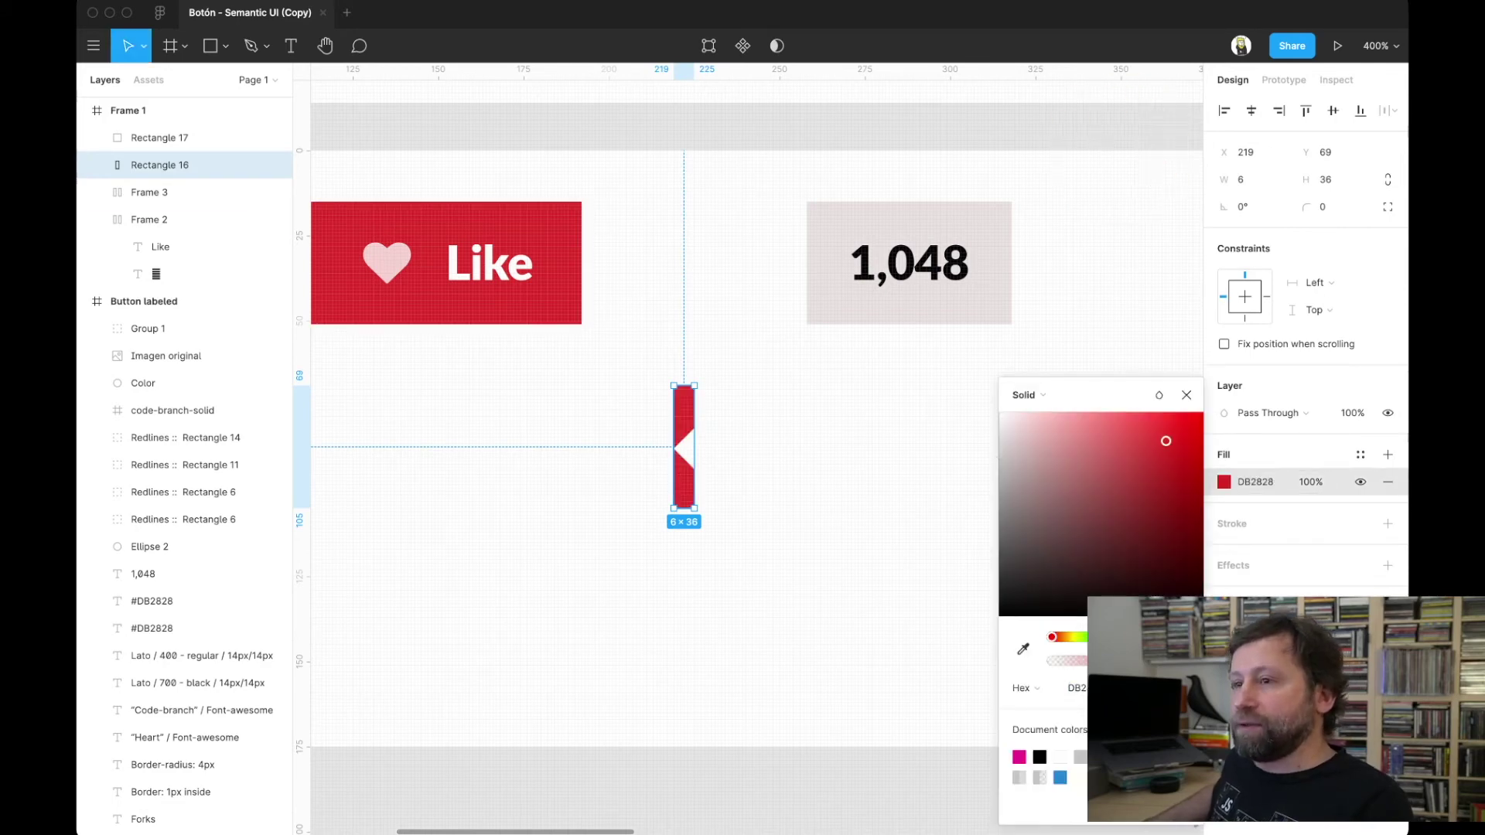
key("Escape")
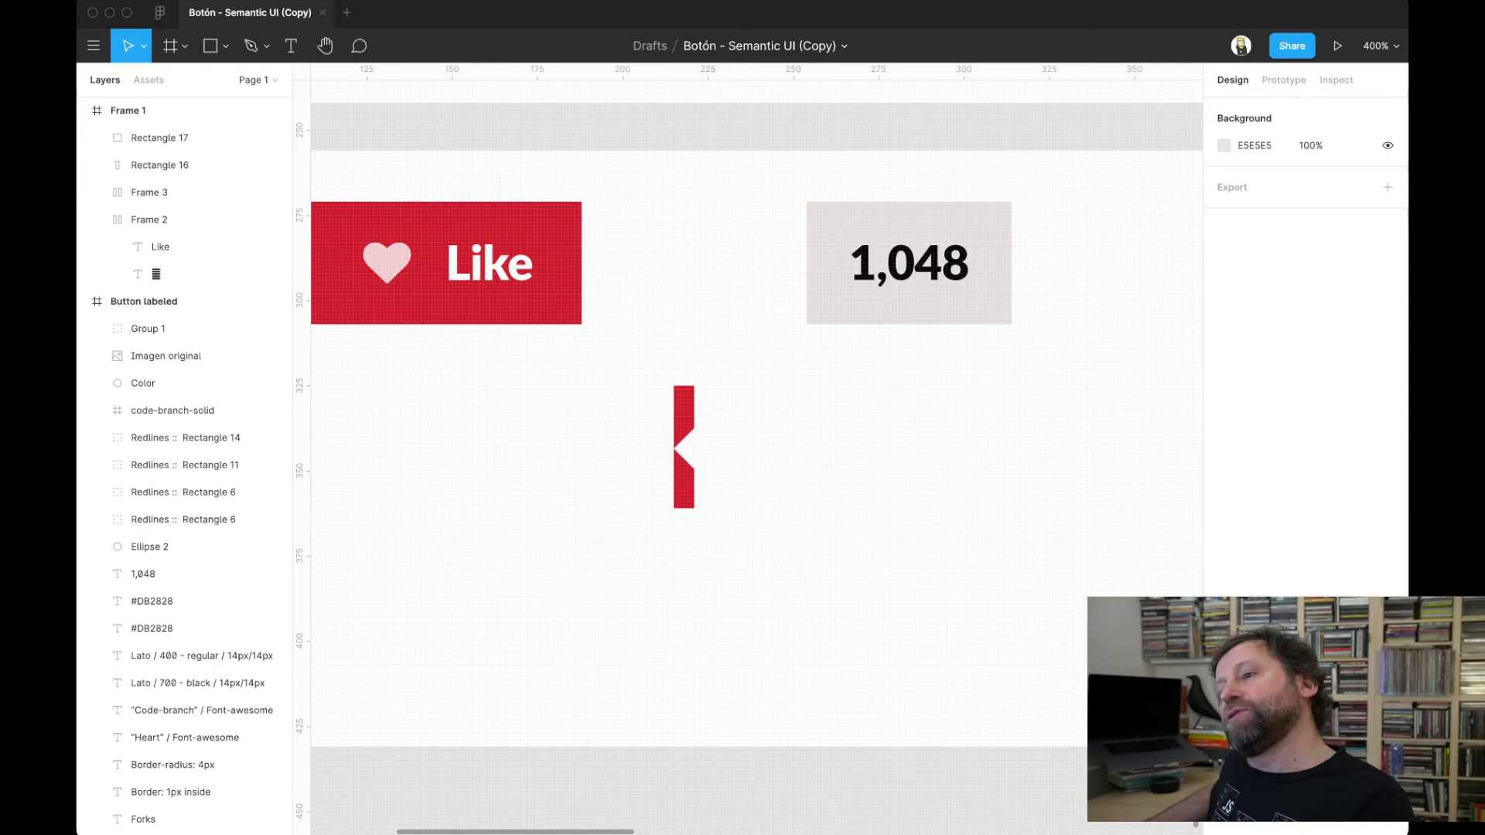
- Select the red bar and white diamond together, checking the Boolean operations options
left_click(159, 164)
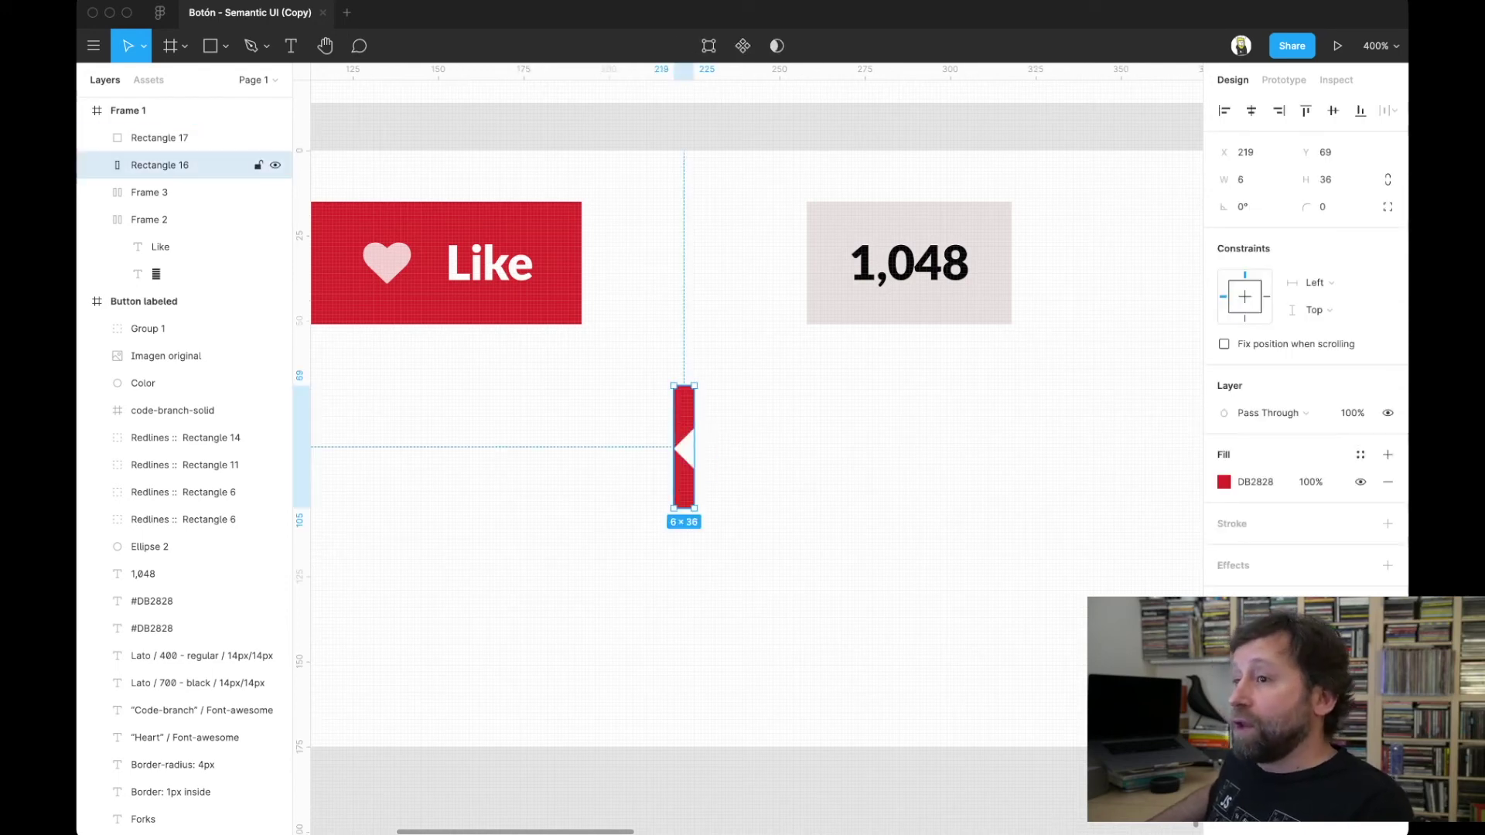
left_click(706, 448)
left_click(712, 448, "shift")
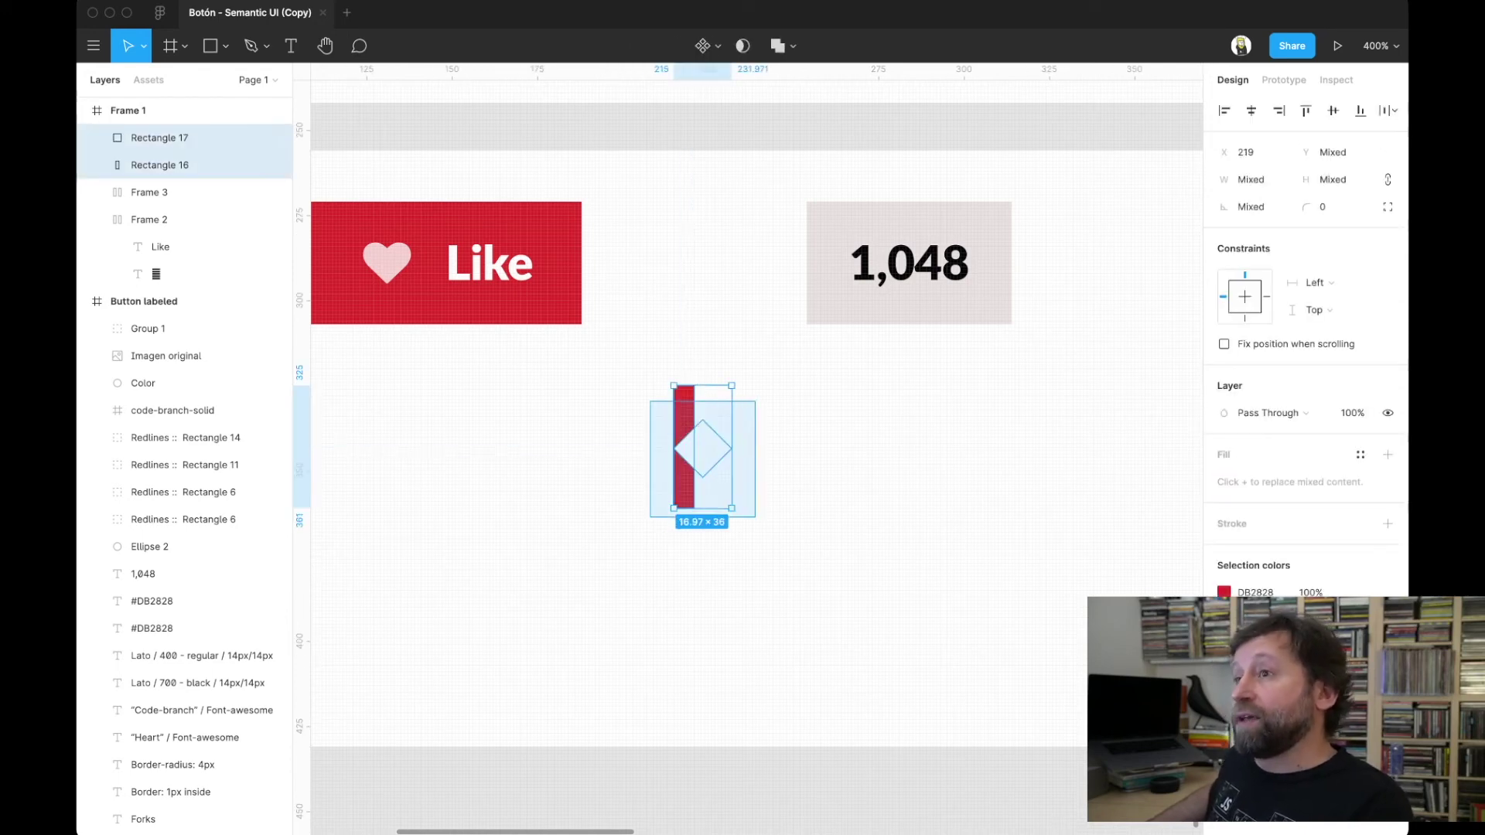
left_click(782, 46)
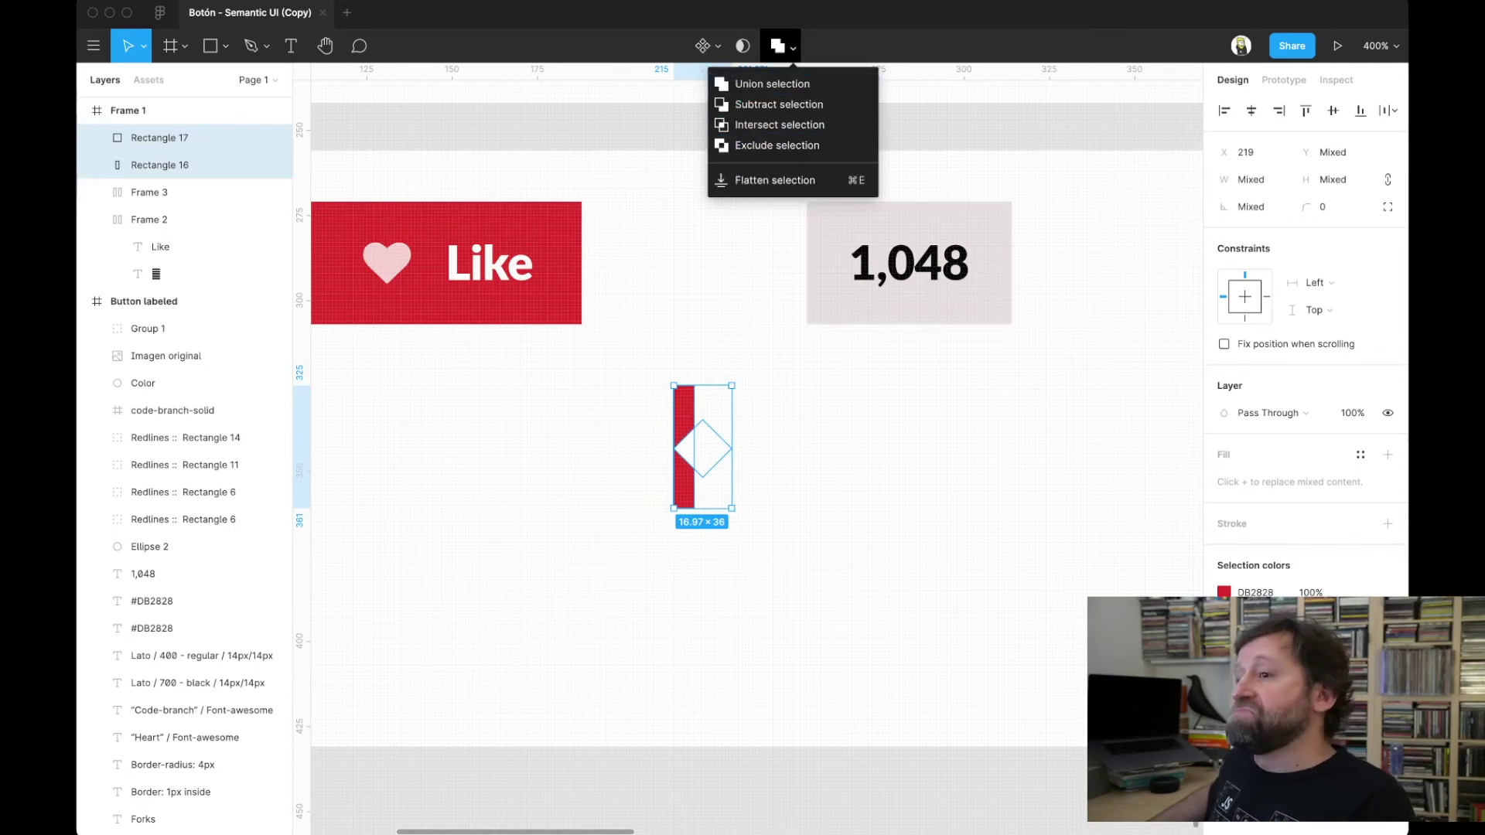
key("Escape")
key("Escape")
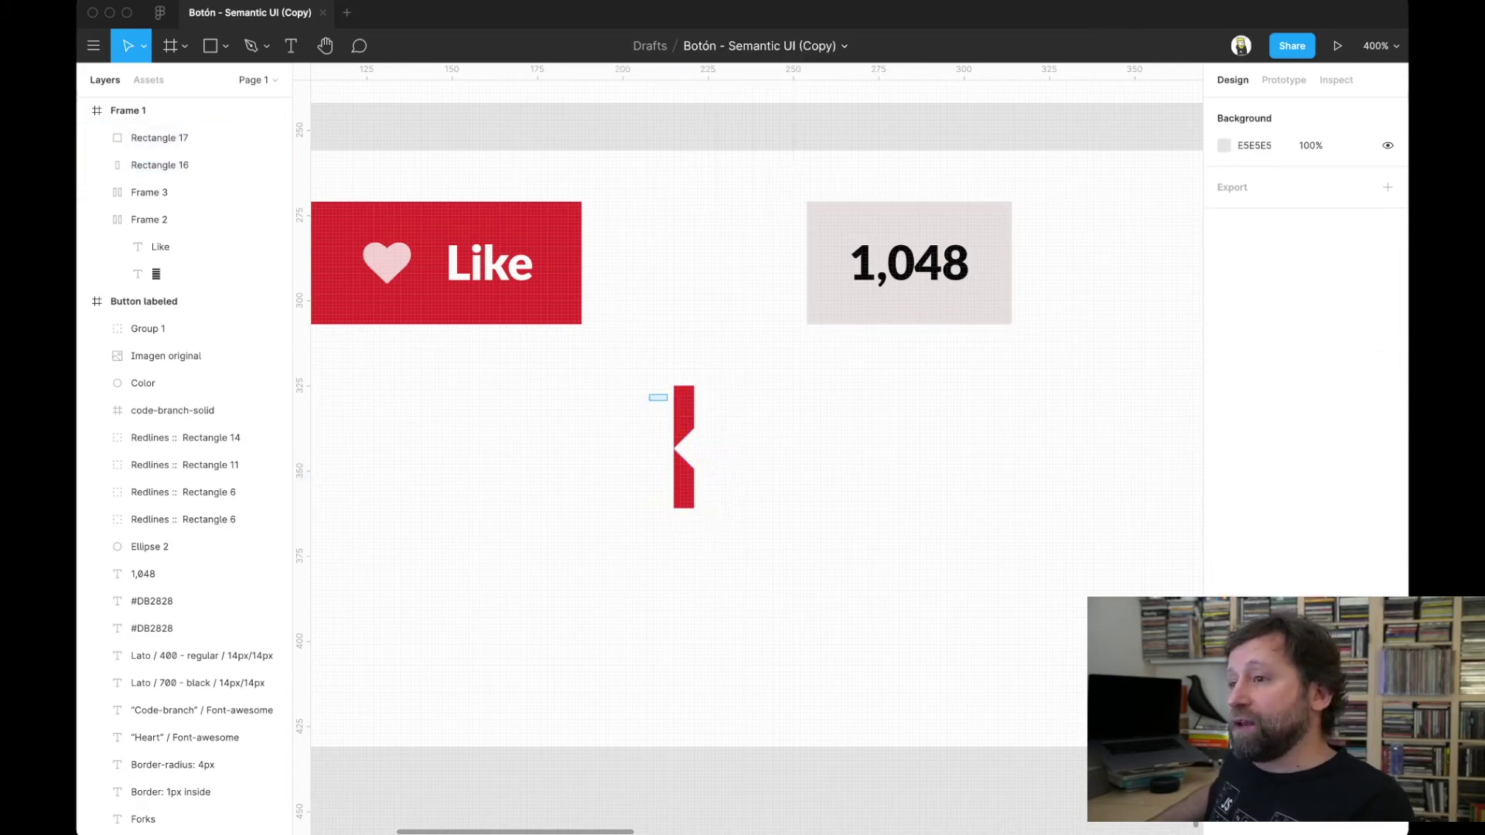
left_click_drag(668, 401, 745, 516)
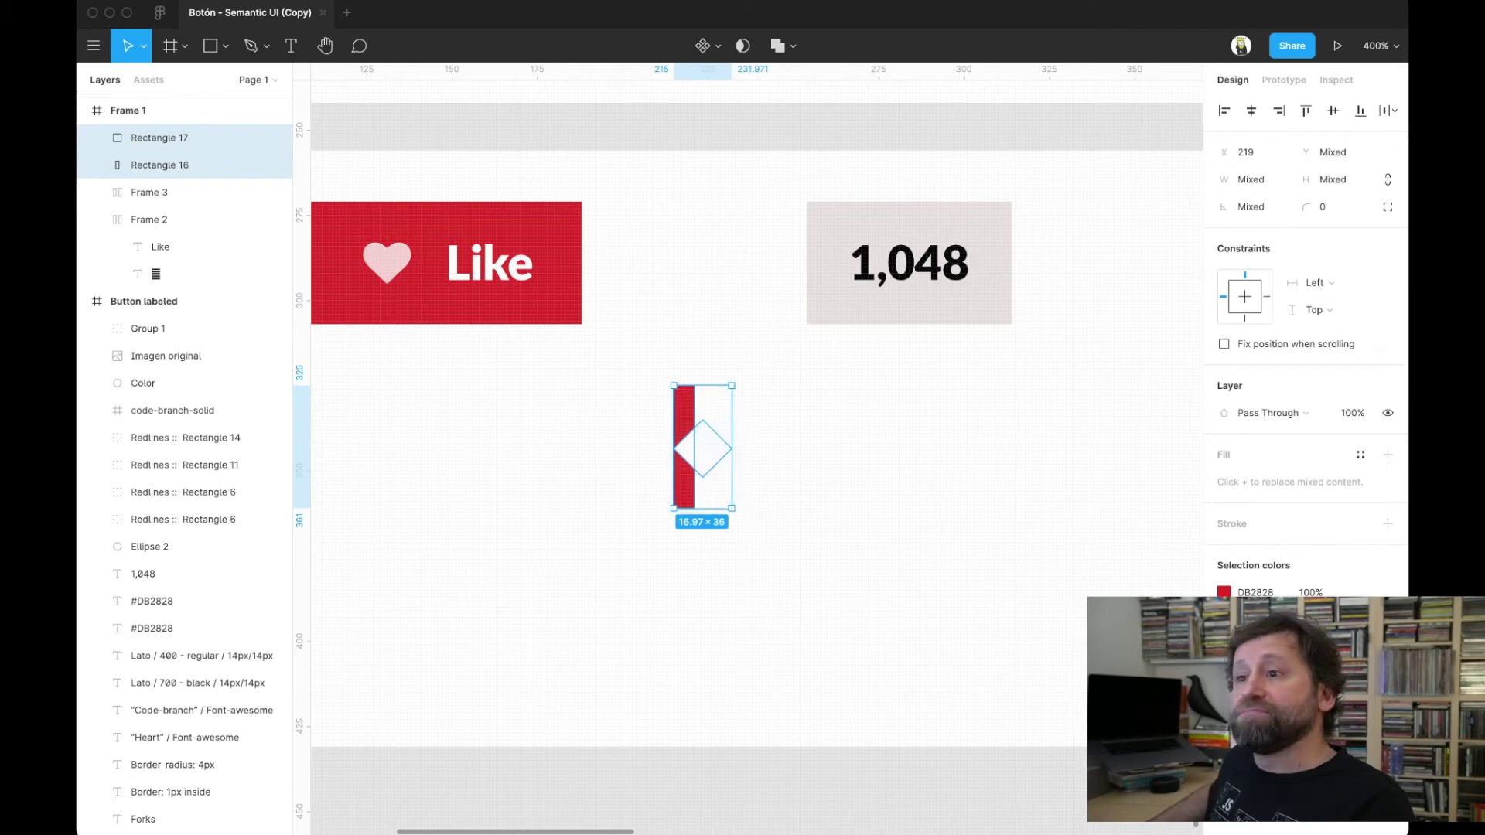
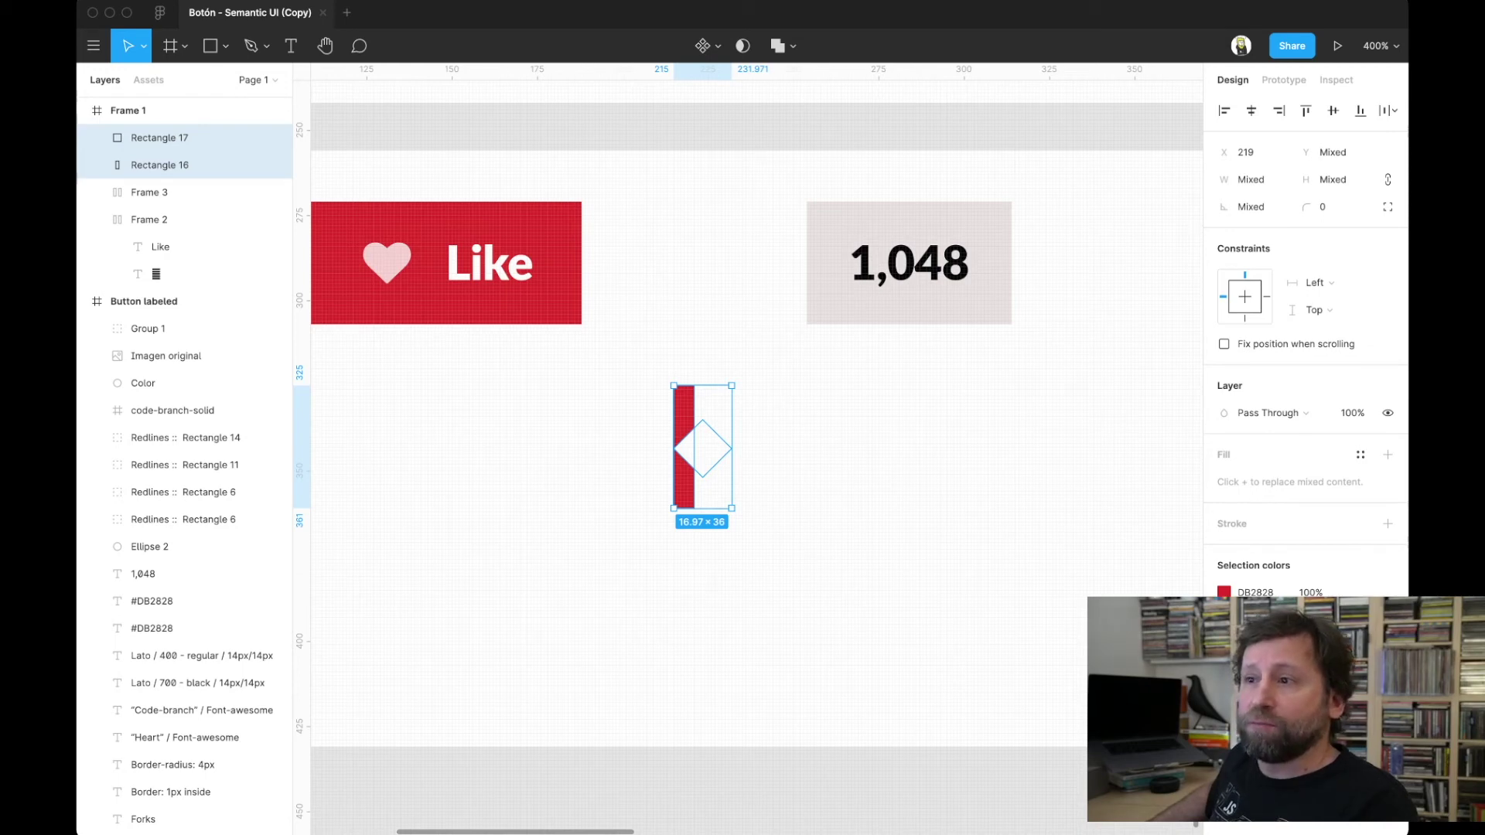
- Group the red bar and notch diamond, convert the group to a frame, and narrow it to 6 wide
key("ctrl+g")
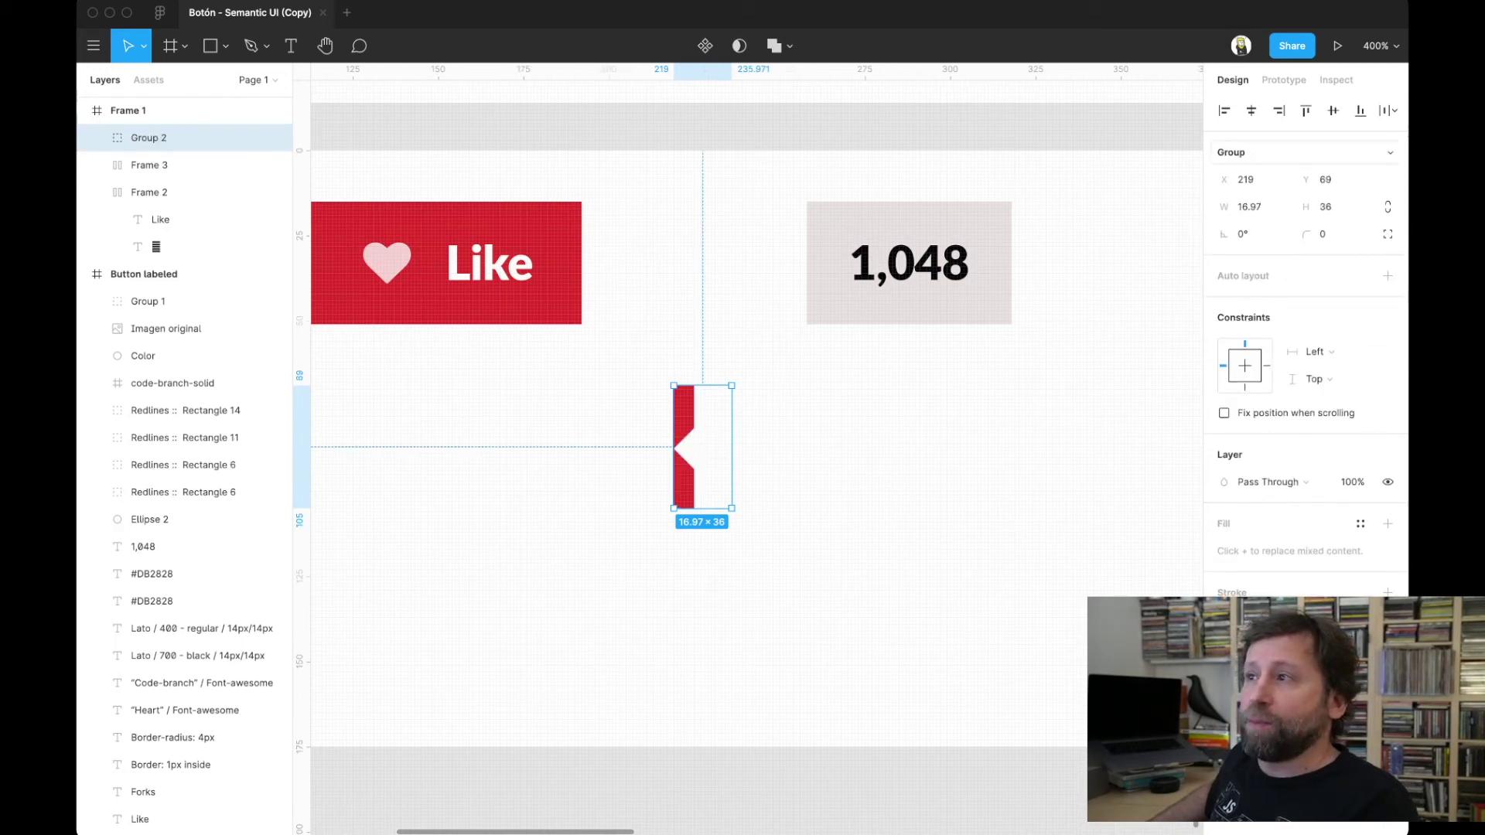
left_click(1307, 153)
left_click(1234, 133)
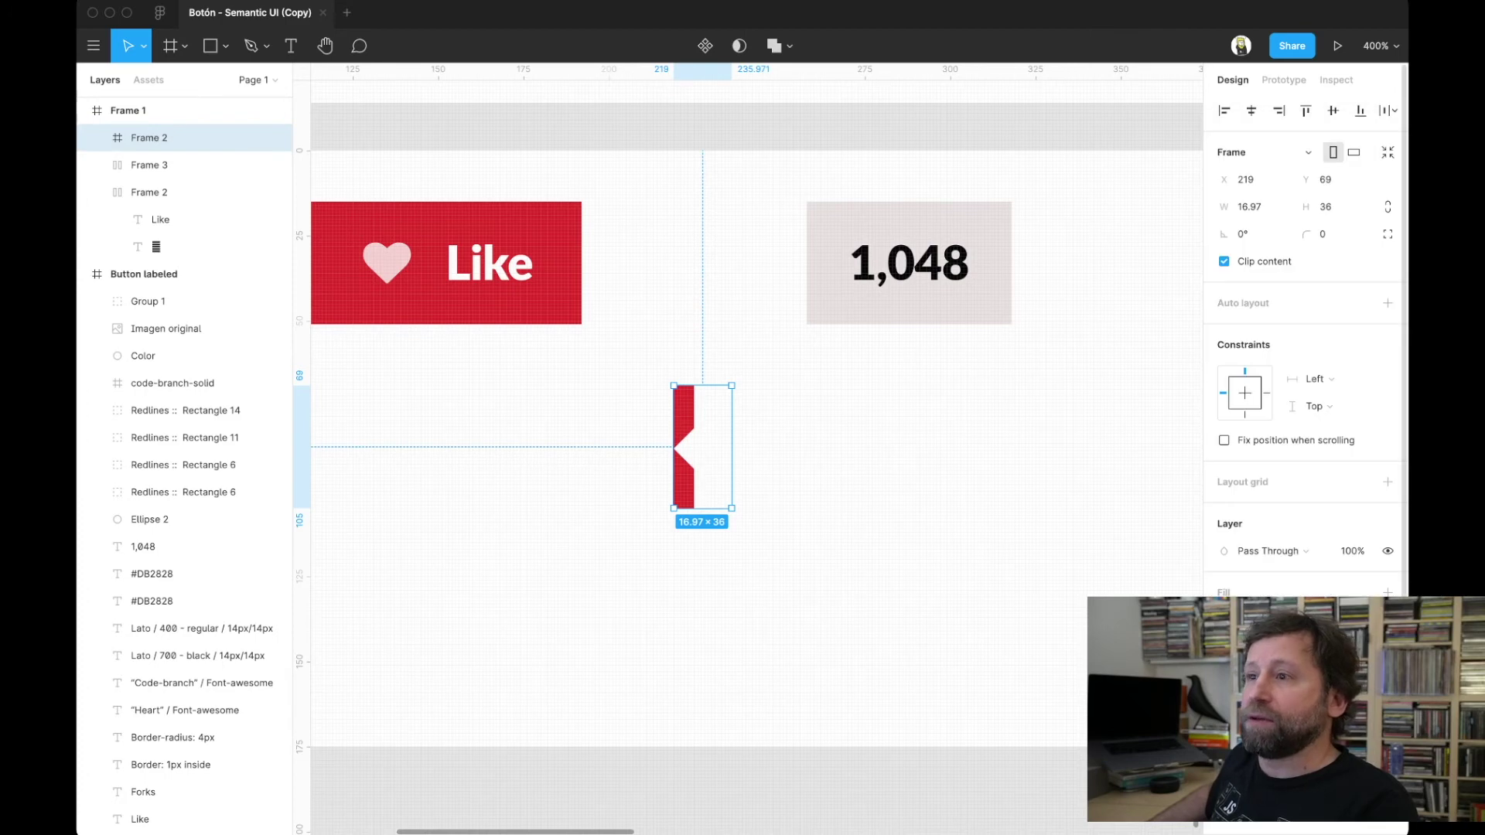
key("Return")
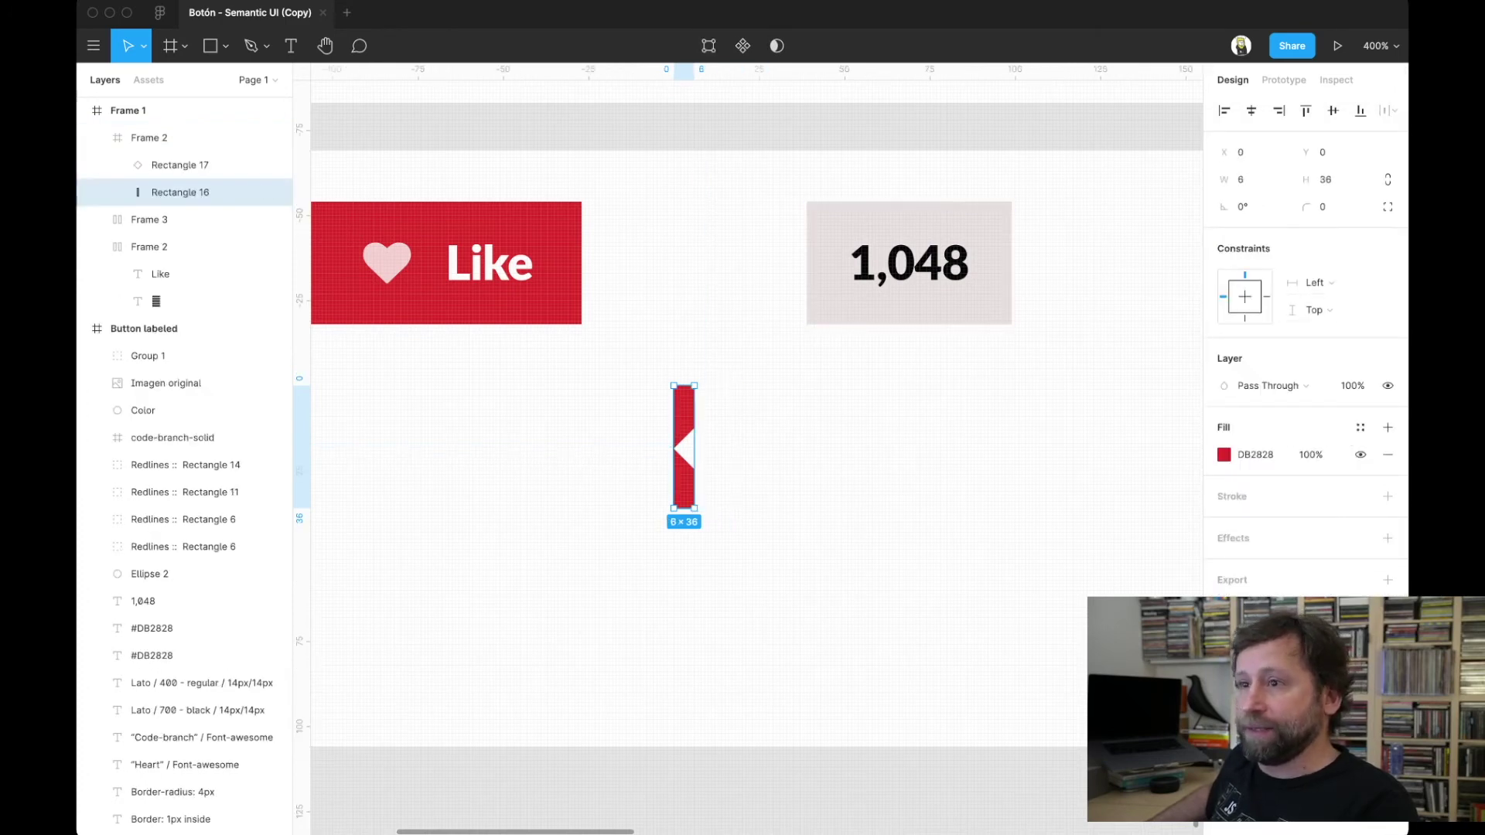
key("shift+Return")
key("Return")
key("shift+Return")
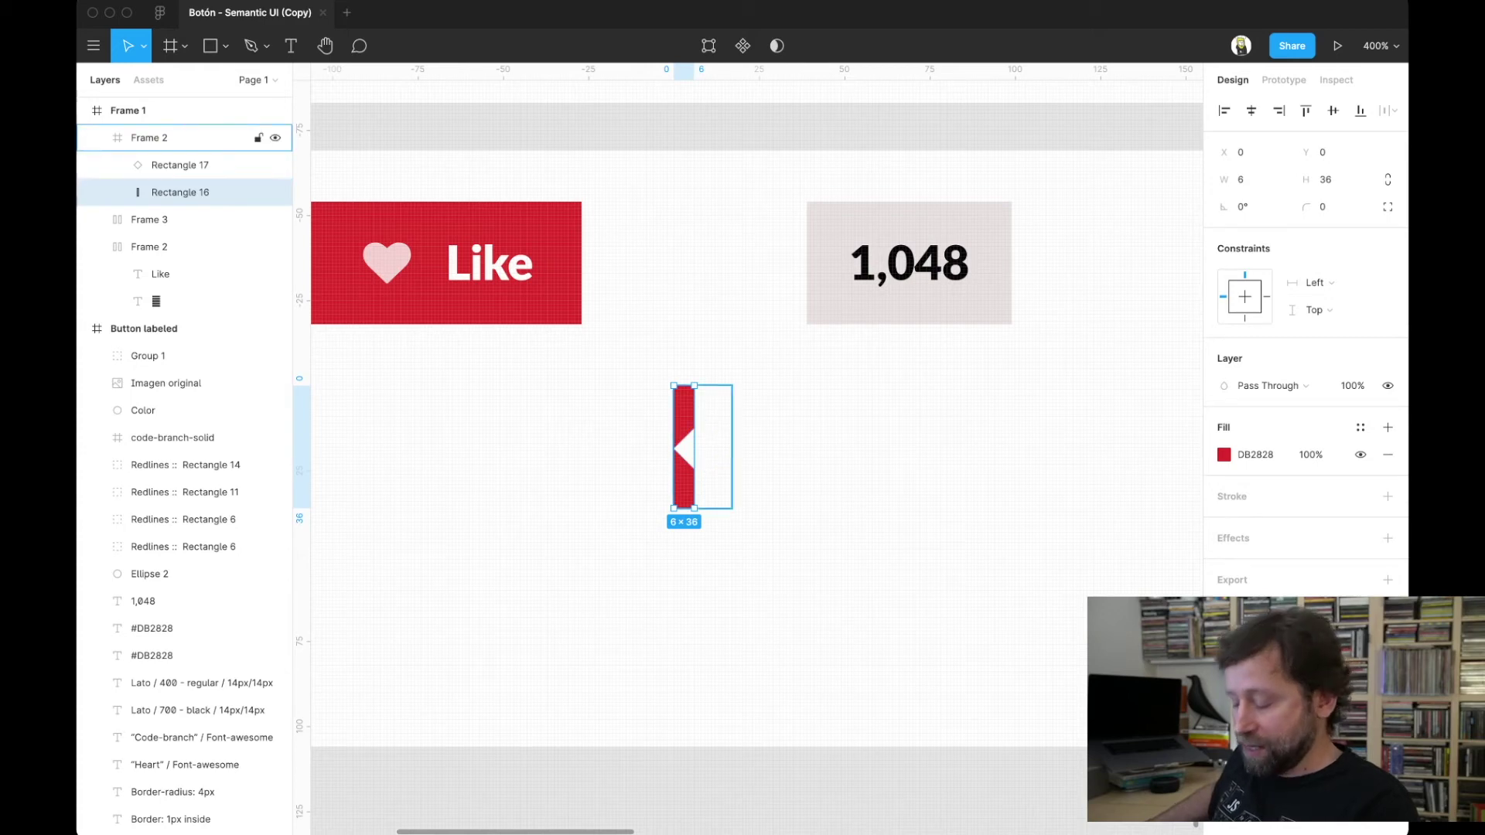
scroll(759, 423, "down", 1)
left_click_drag(734, 445, 698, 445)
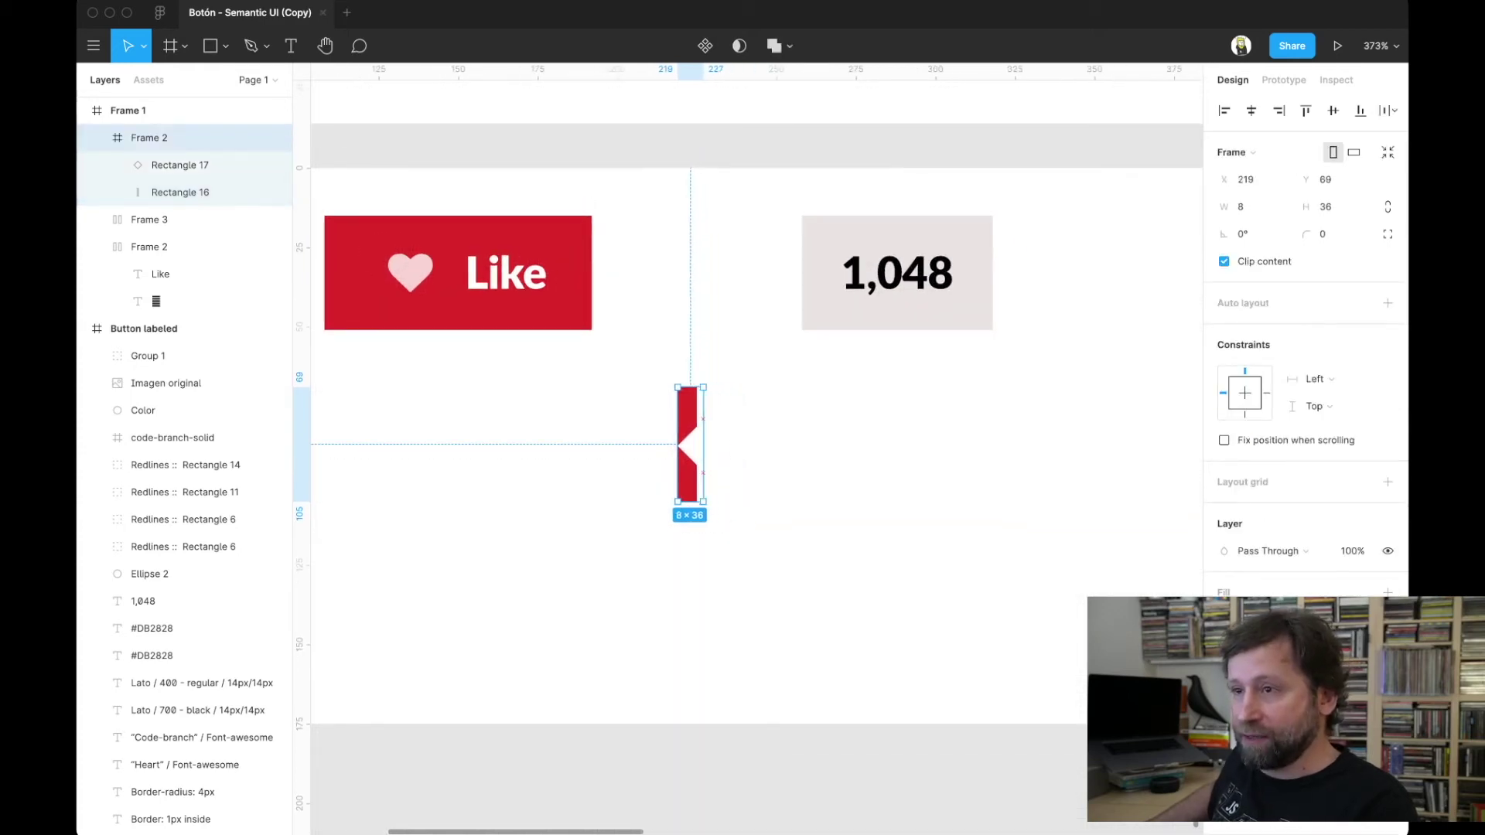
- Move the 6-wide notch frame onto the Like button's right edge
key("Escape")
left_click(150, 137)
scroll(759, 448, "down", 1)
scroll(696, 449, "up", 2)
scroll(696, 449, "left", 2)
mouse_move(741, 495)
left_mouse_down()
mouse_move(698, 315)
mouse_move(663, 333)
left_mouse_up()
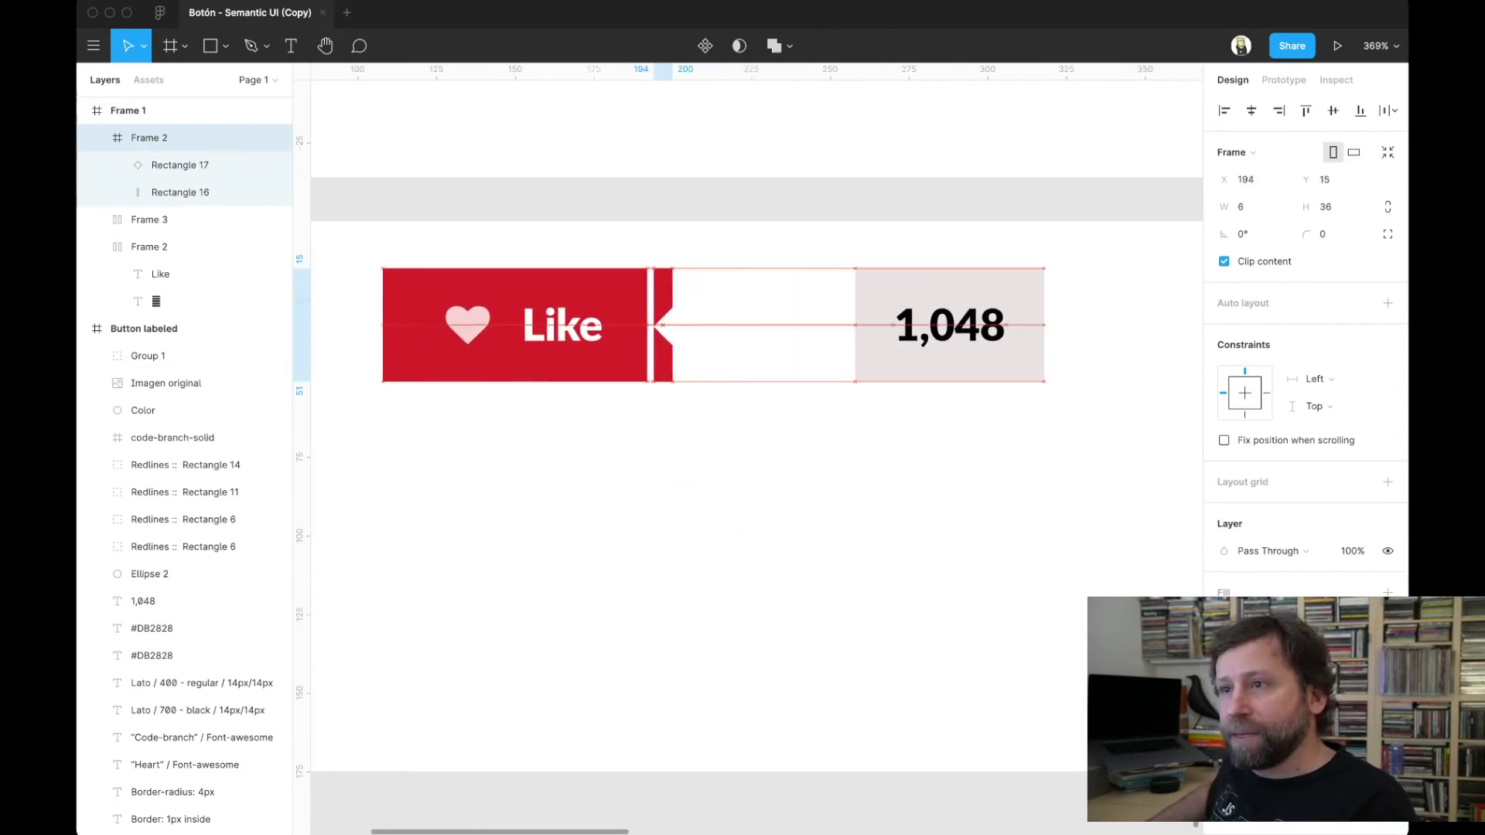
left_click_drag(663, 333, 656, 324)
key("Escape")
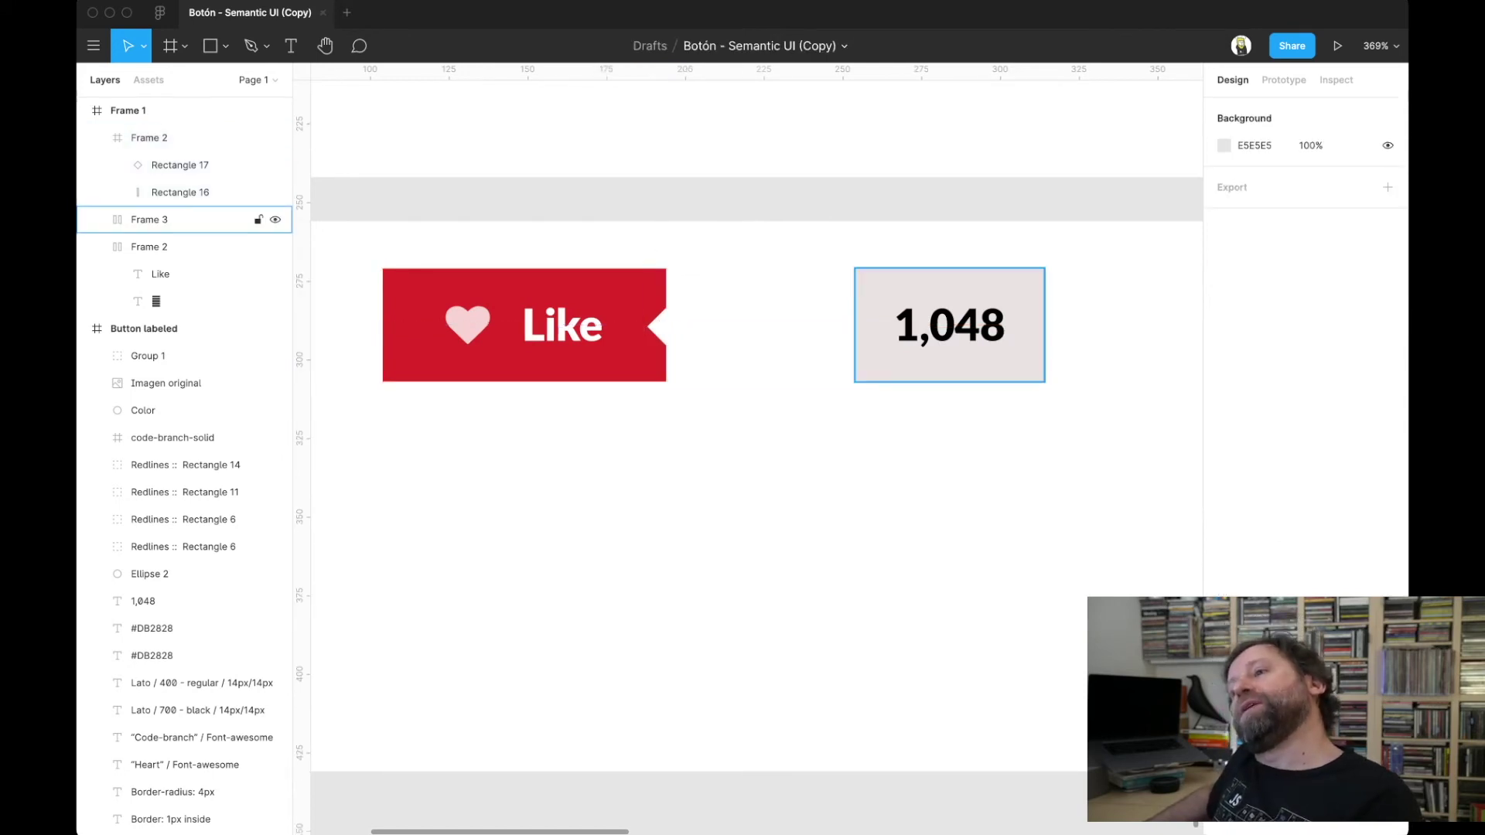
- Nudge the 1,048 counter box against the Like button and remove its grey fill
left_click(149, 220)
key("Down")
key("Down")
key("Left")
key("Left")
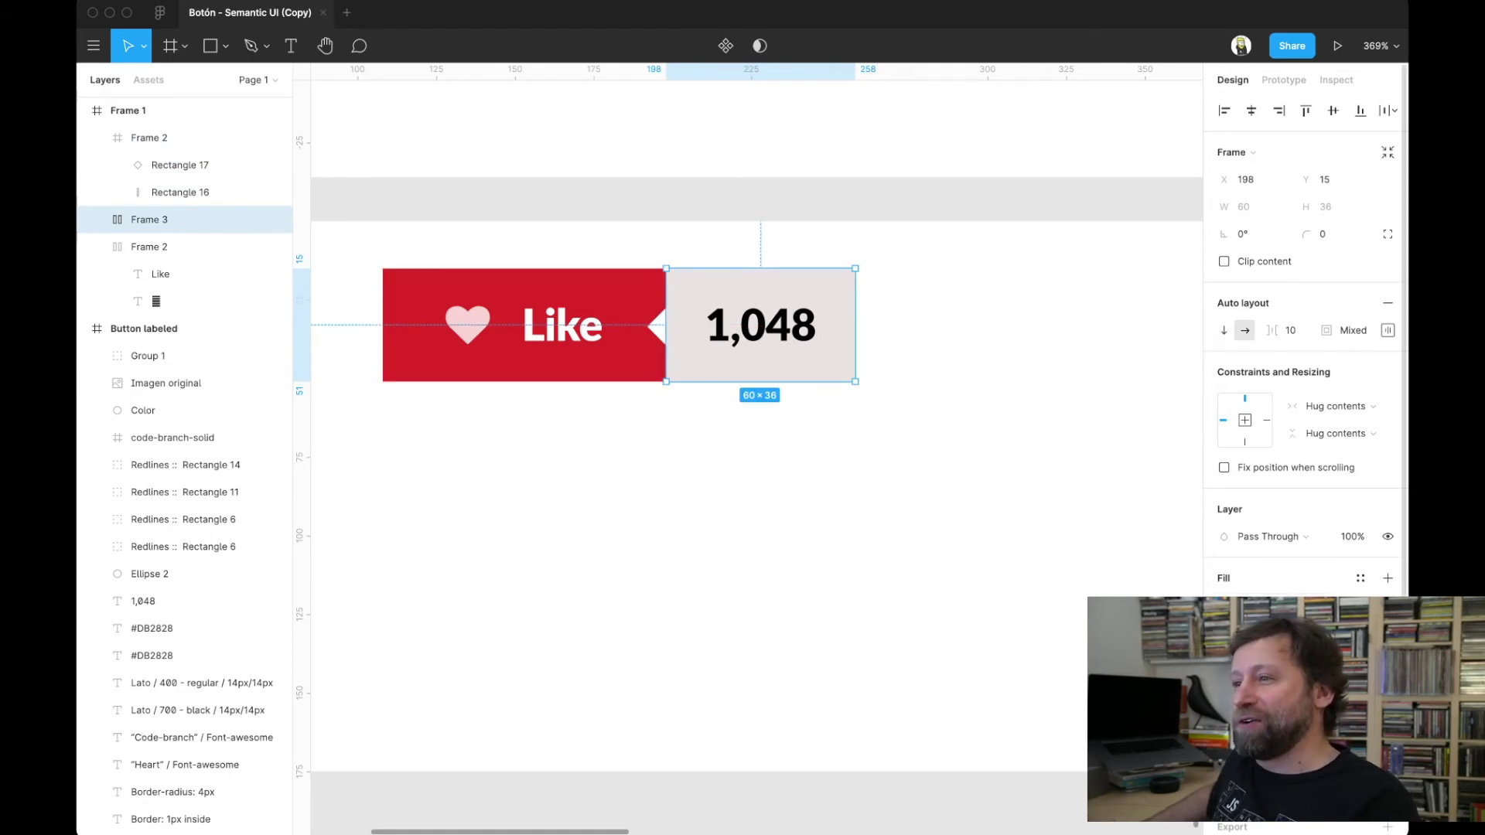
left_click(1224, 605)
key("Escape")
key("Escape")
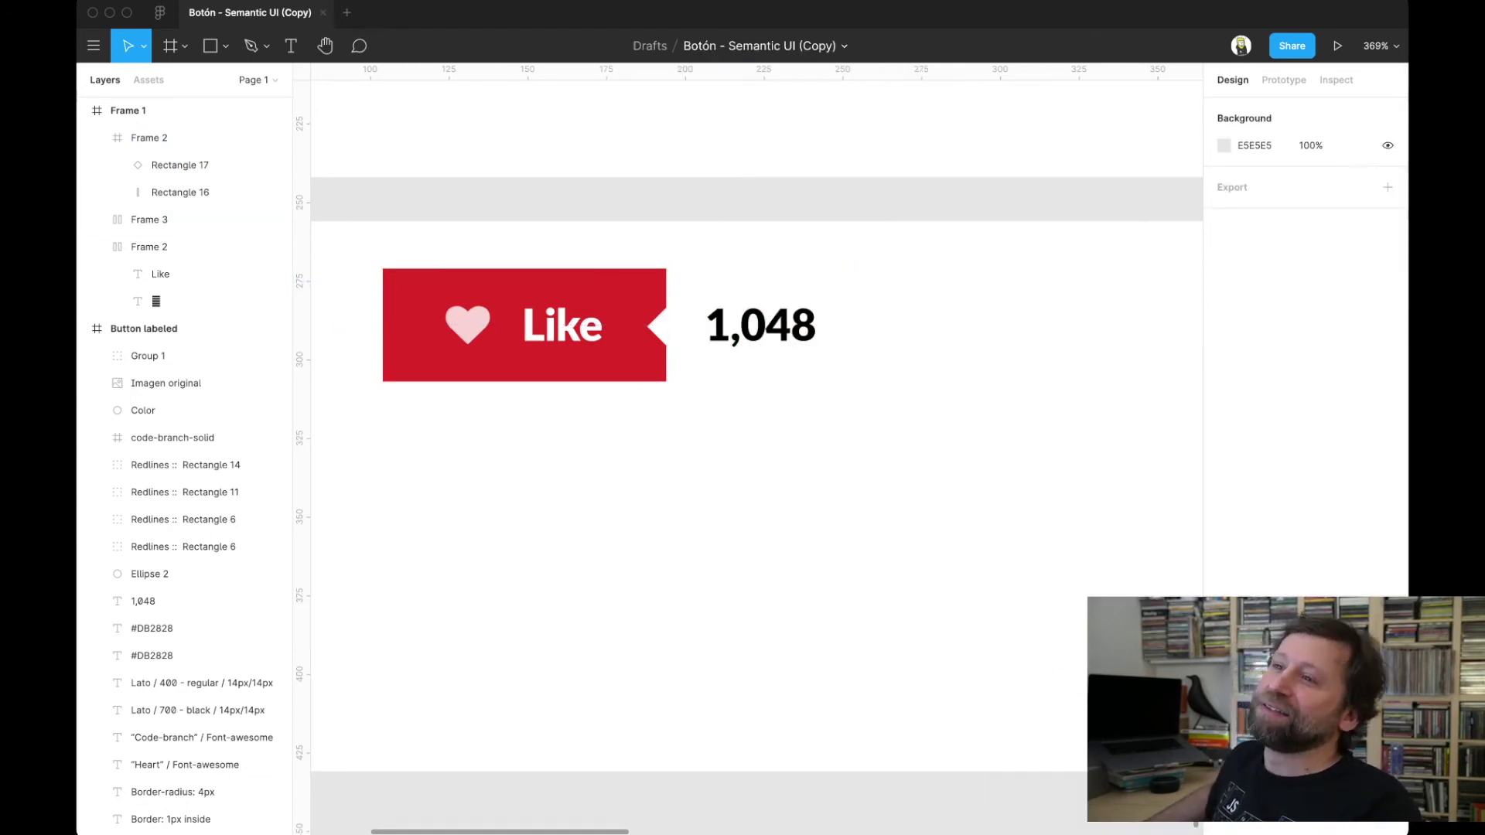
scroll(744, 449, "down", 5)
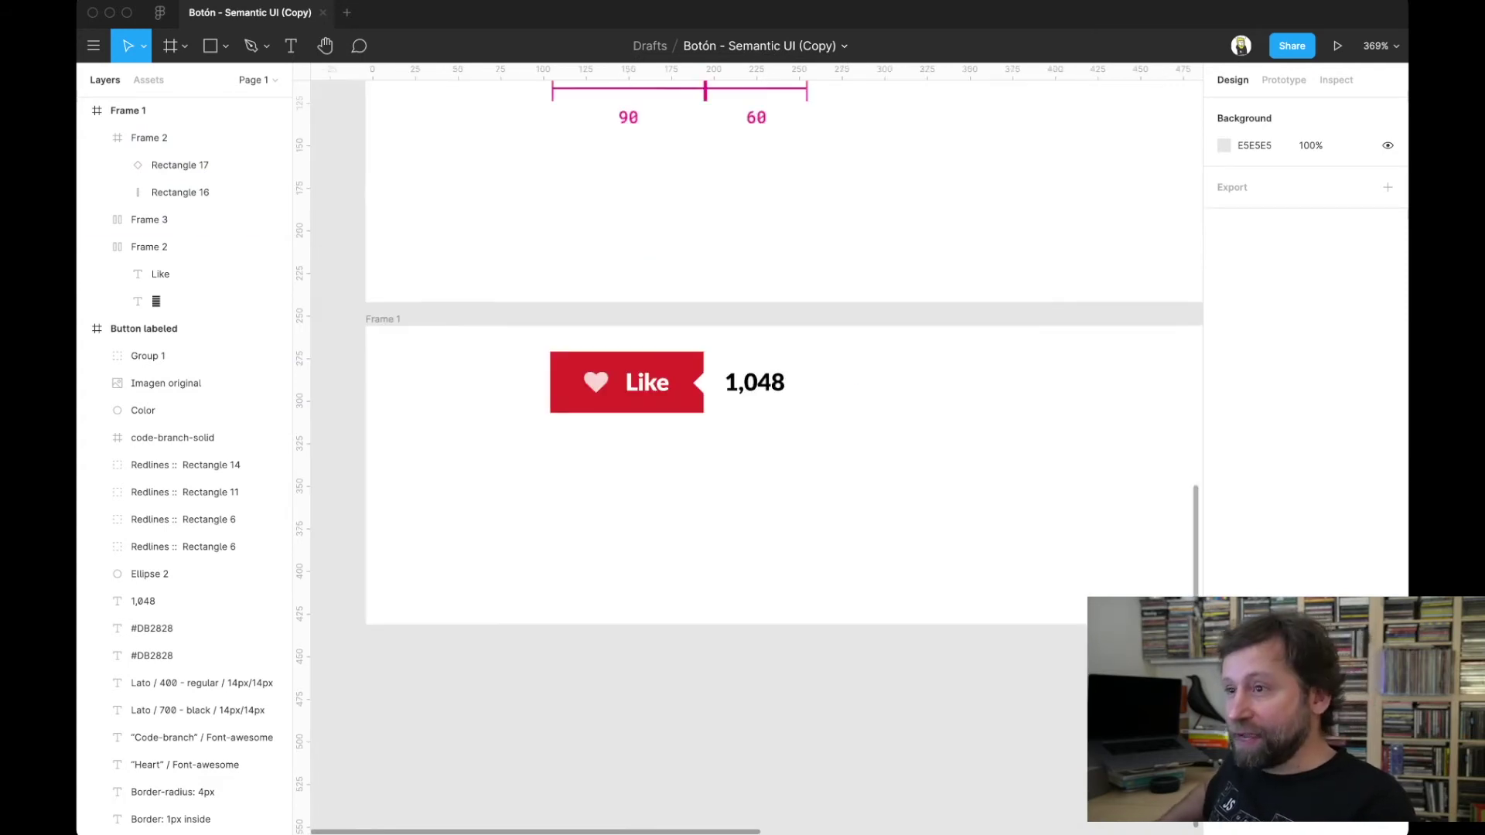
scroll(742, 457, "up", 5)
scroll(743, 456, "up", 2)
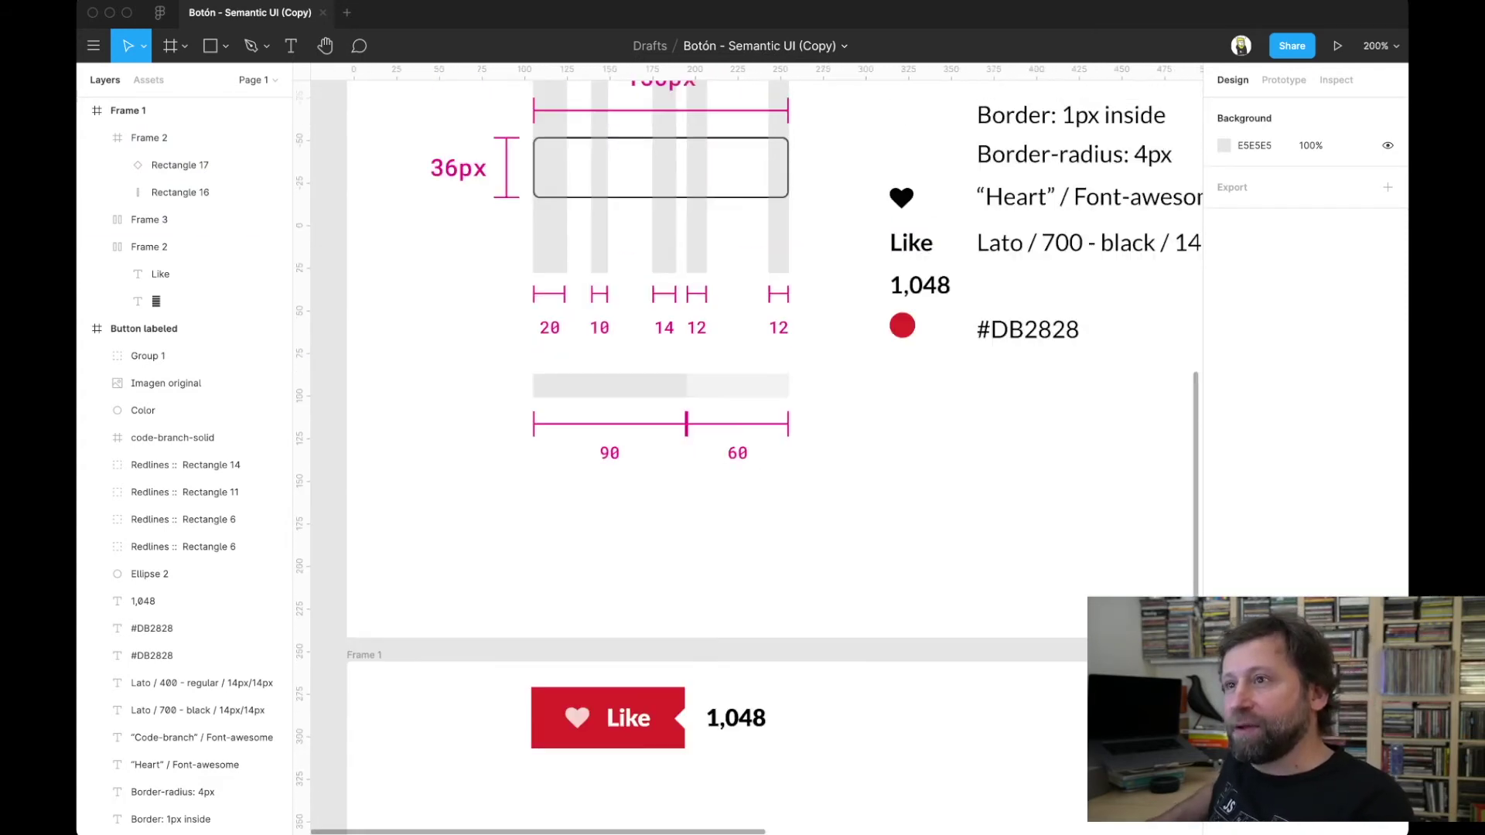
scroll(742, 456, "up", 3)
scroll(743, 456, "down", 5)
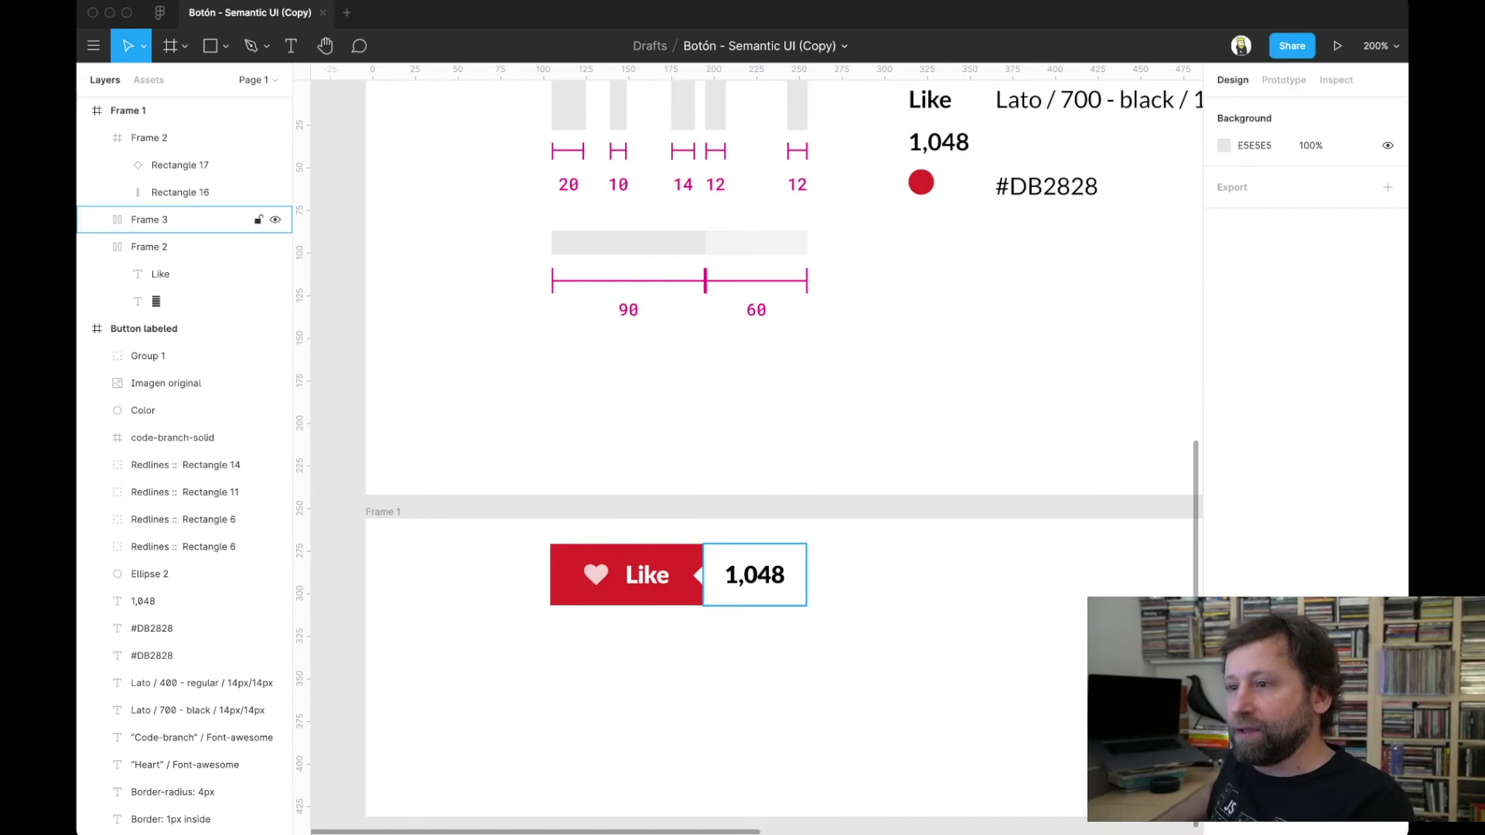
- Eyedrop the button's red (#DB2828) onto the 1,048 counter text
double_click(755, 575)
left_click(1225, 606)
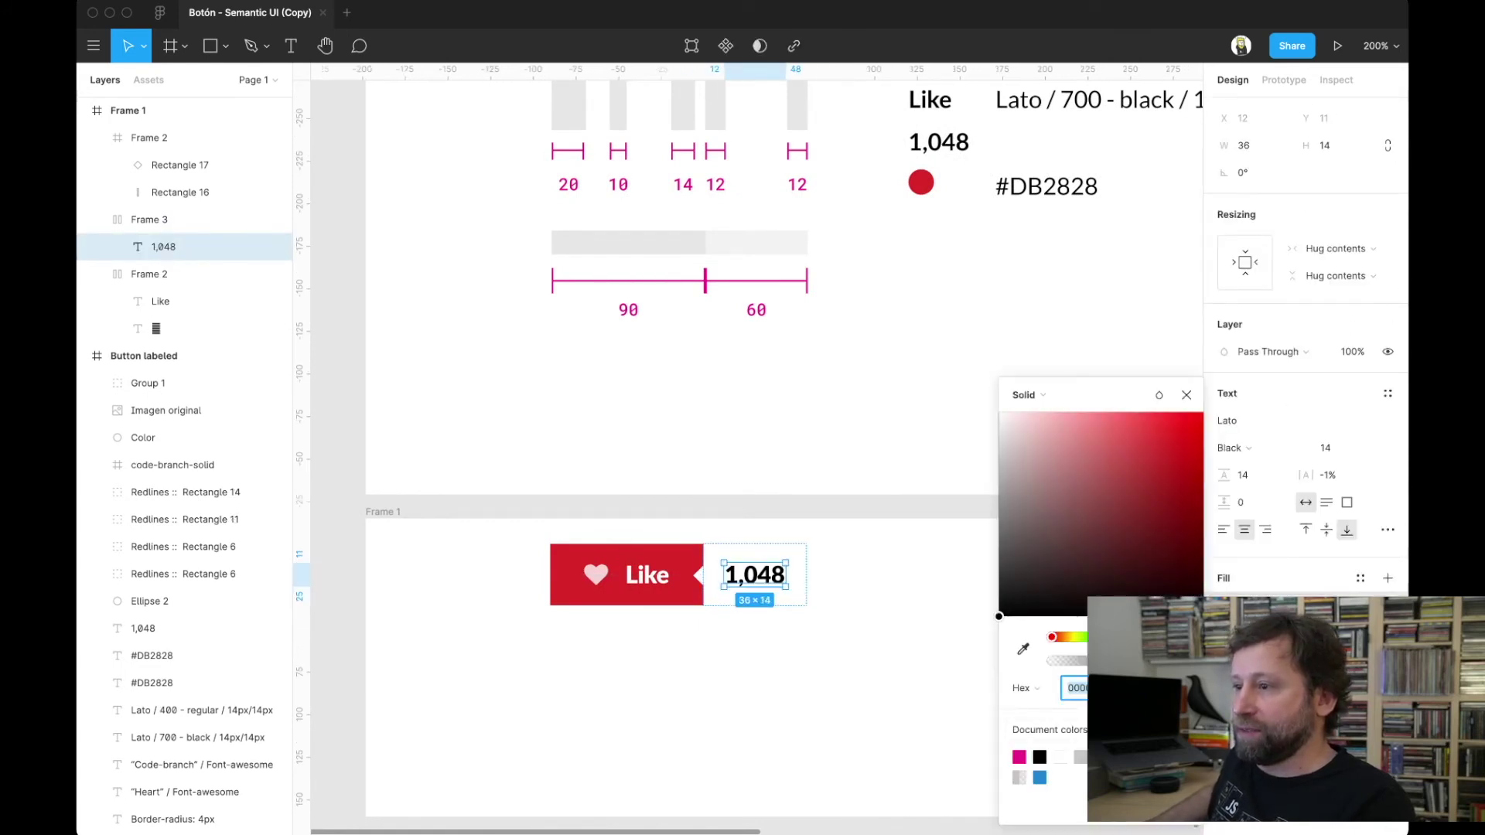
left_click(1023, 648)
left_click(921, 182)
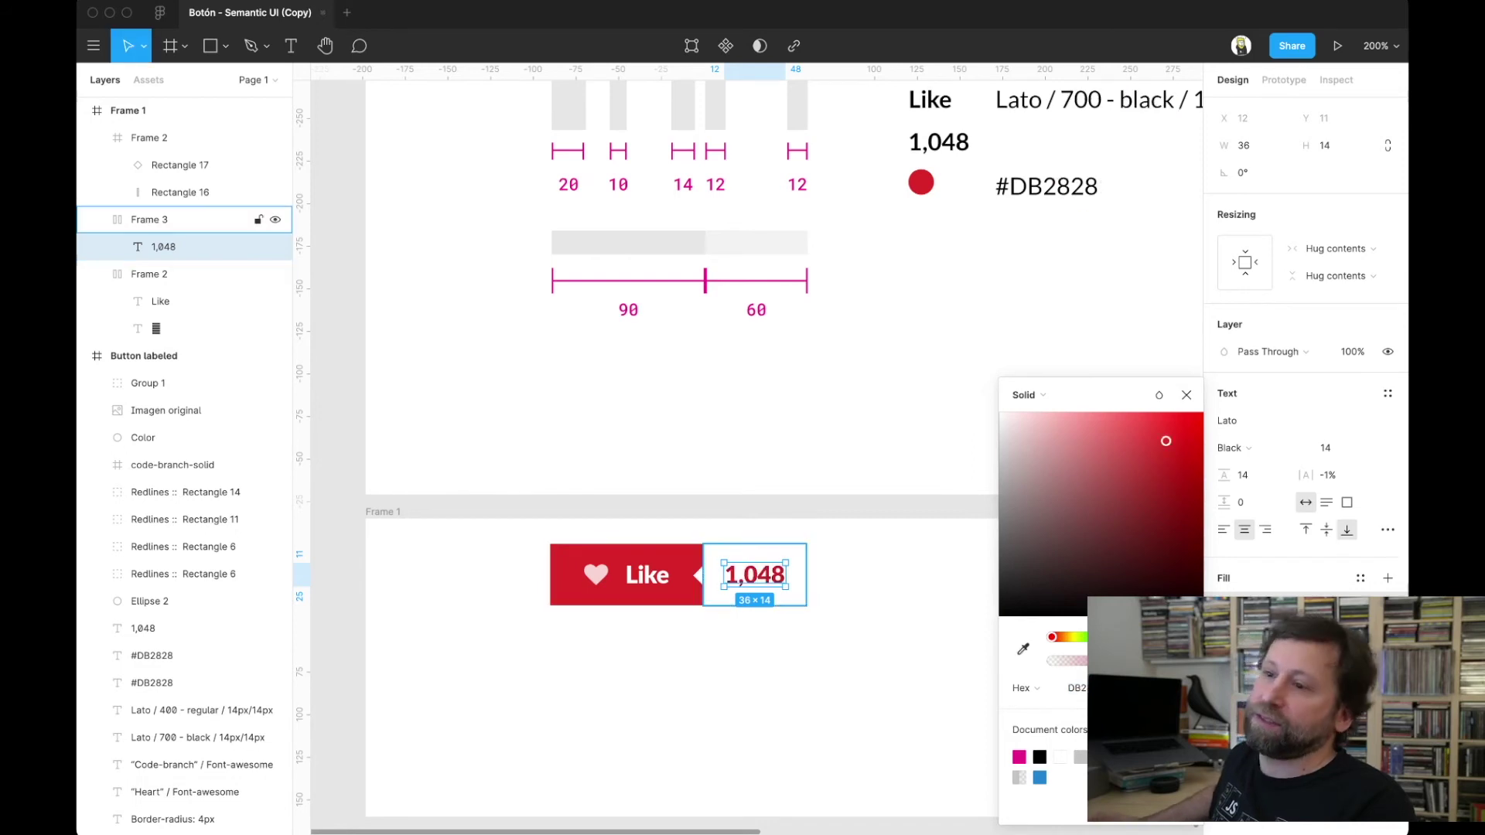
key("Escape")
scroll(743, 456, "up", 1)
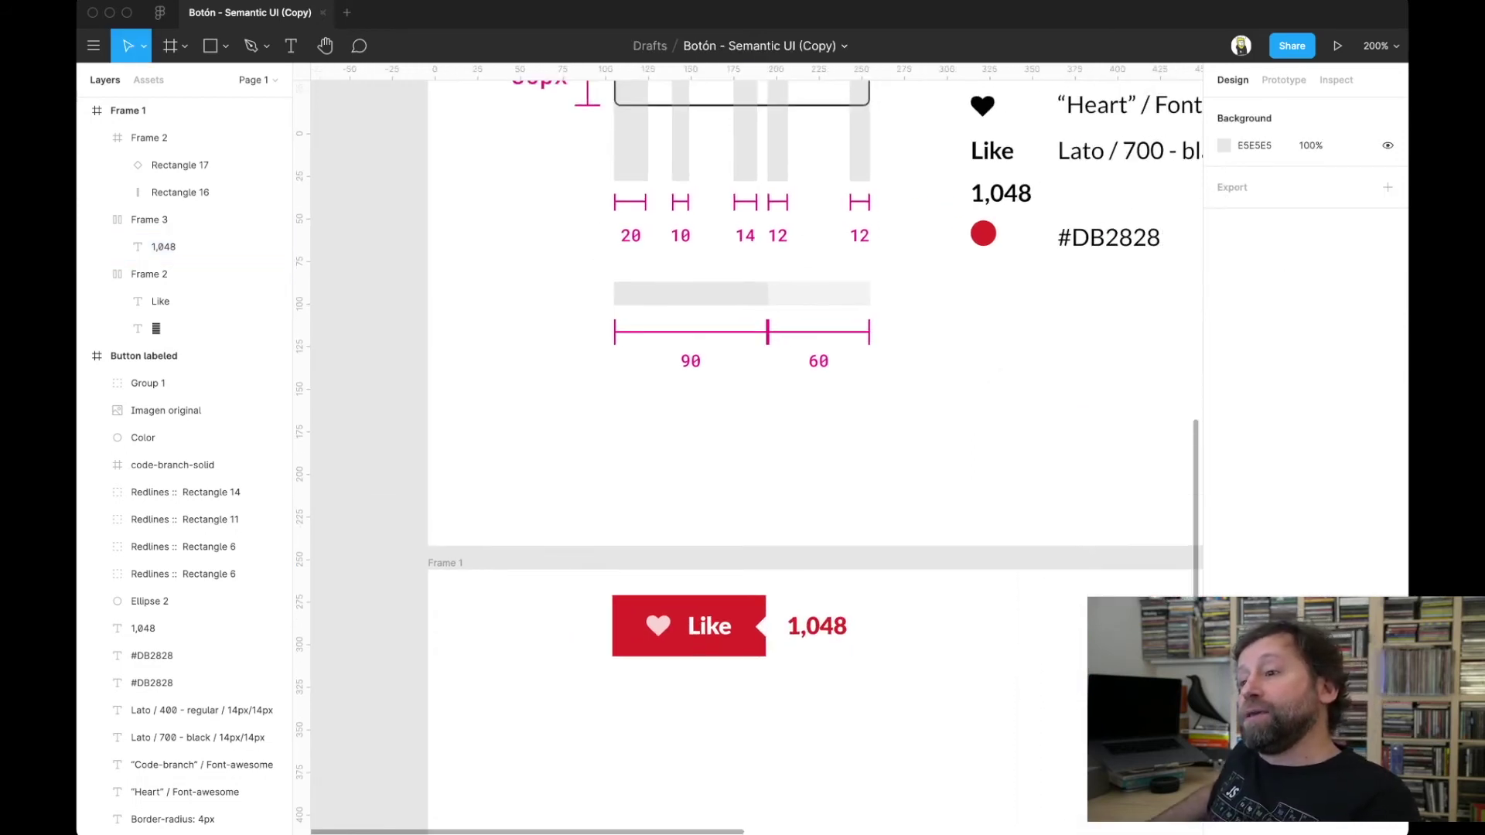
scroll(743, 457, "up", 1)
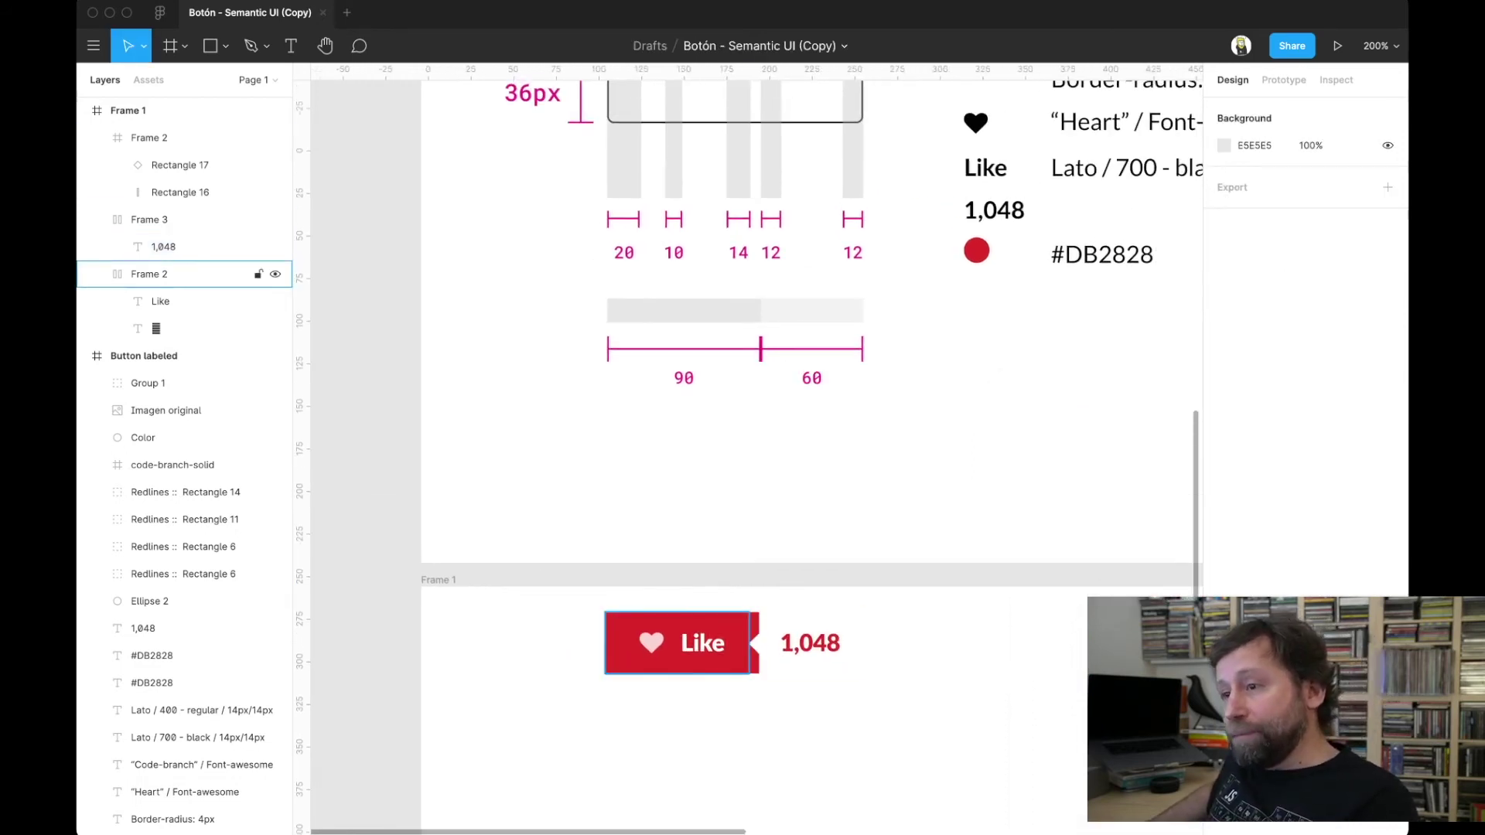
- Wrap the Like block, notch and counter in a 150×36 auto-layout frame and shift it right and down
left_click(150, 274)
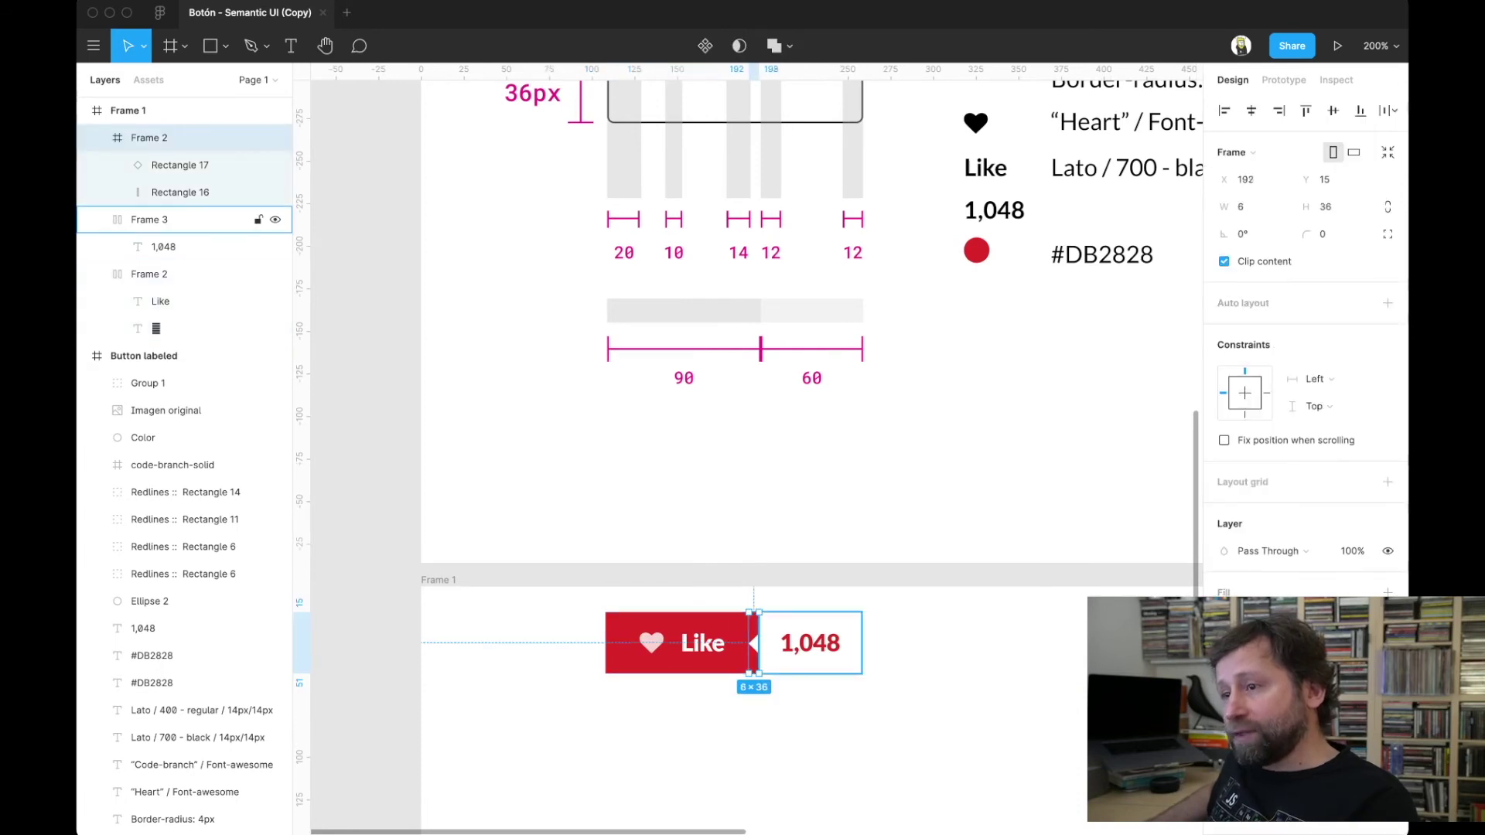
left_click(149, 220)
key("Escape")
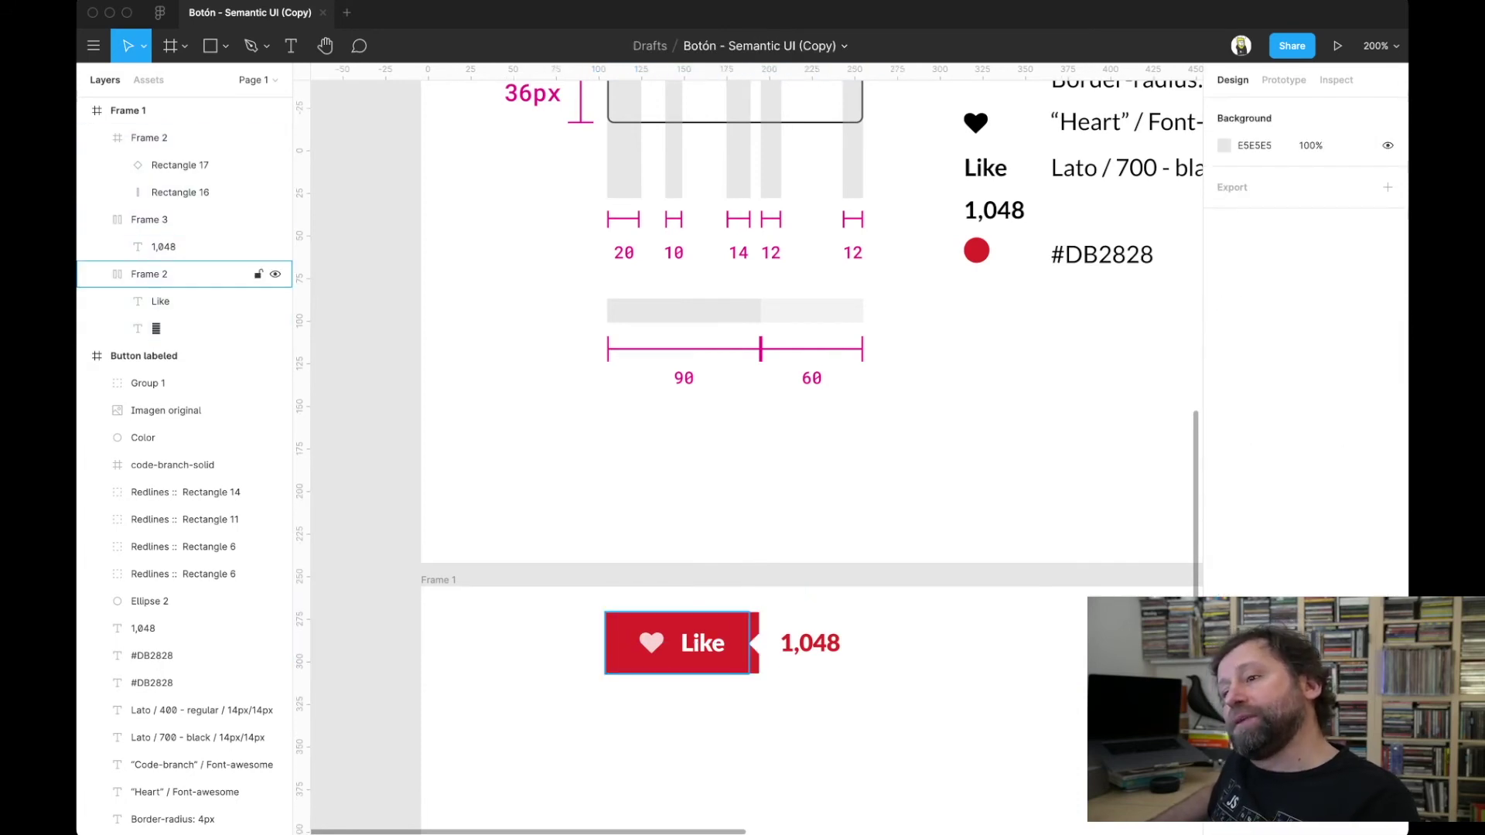
left_click(149, 274)
left_click(149, 138, "shift")
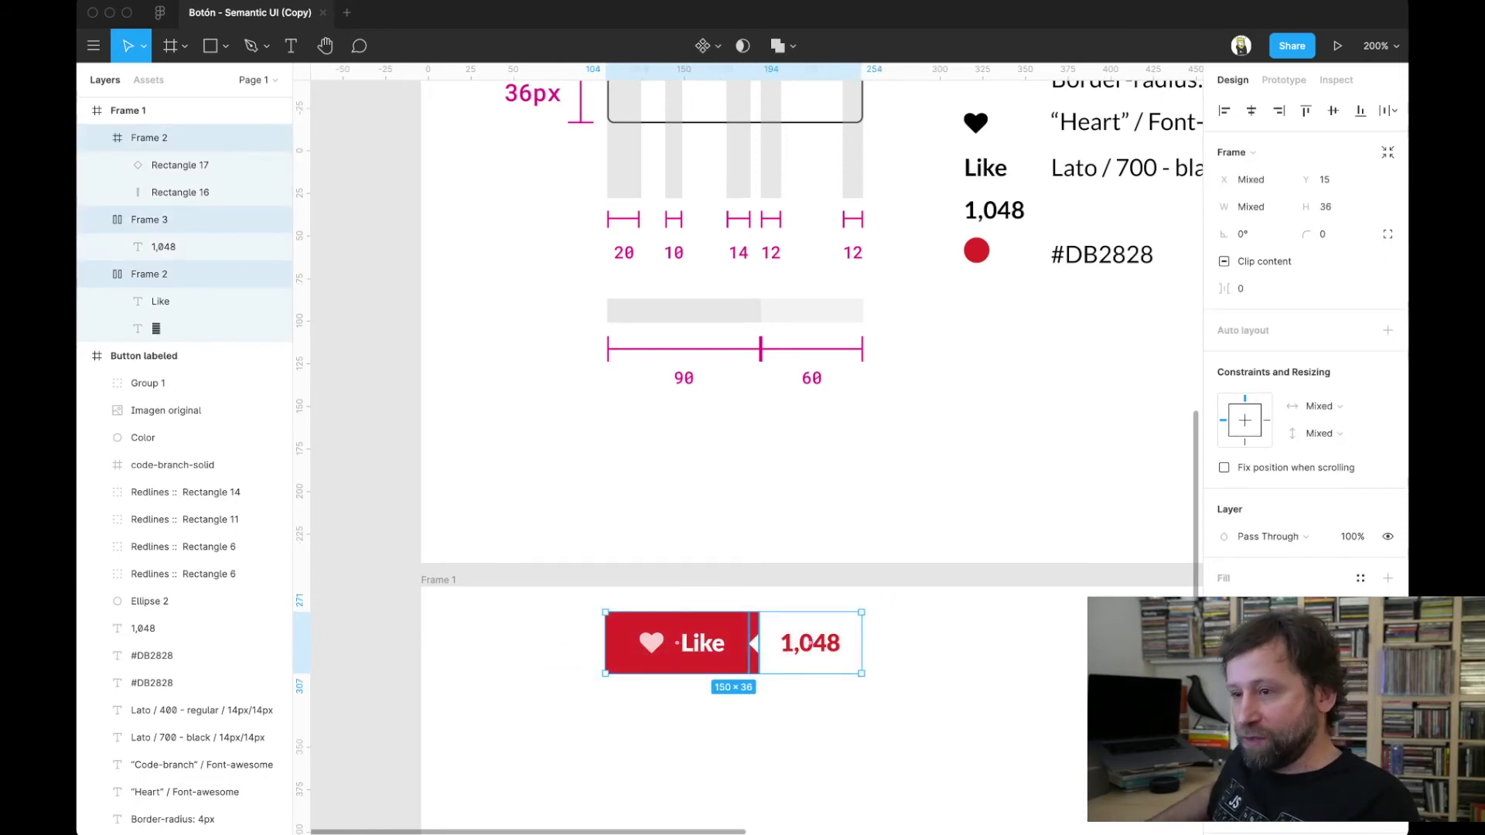
key("shift+a")
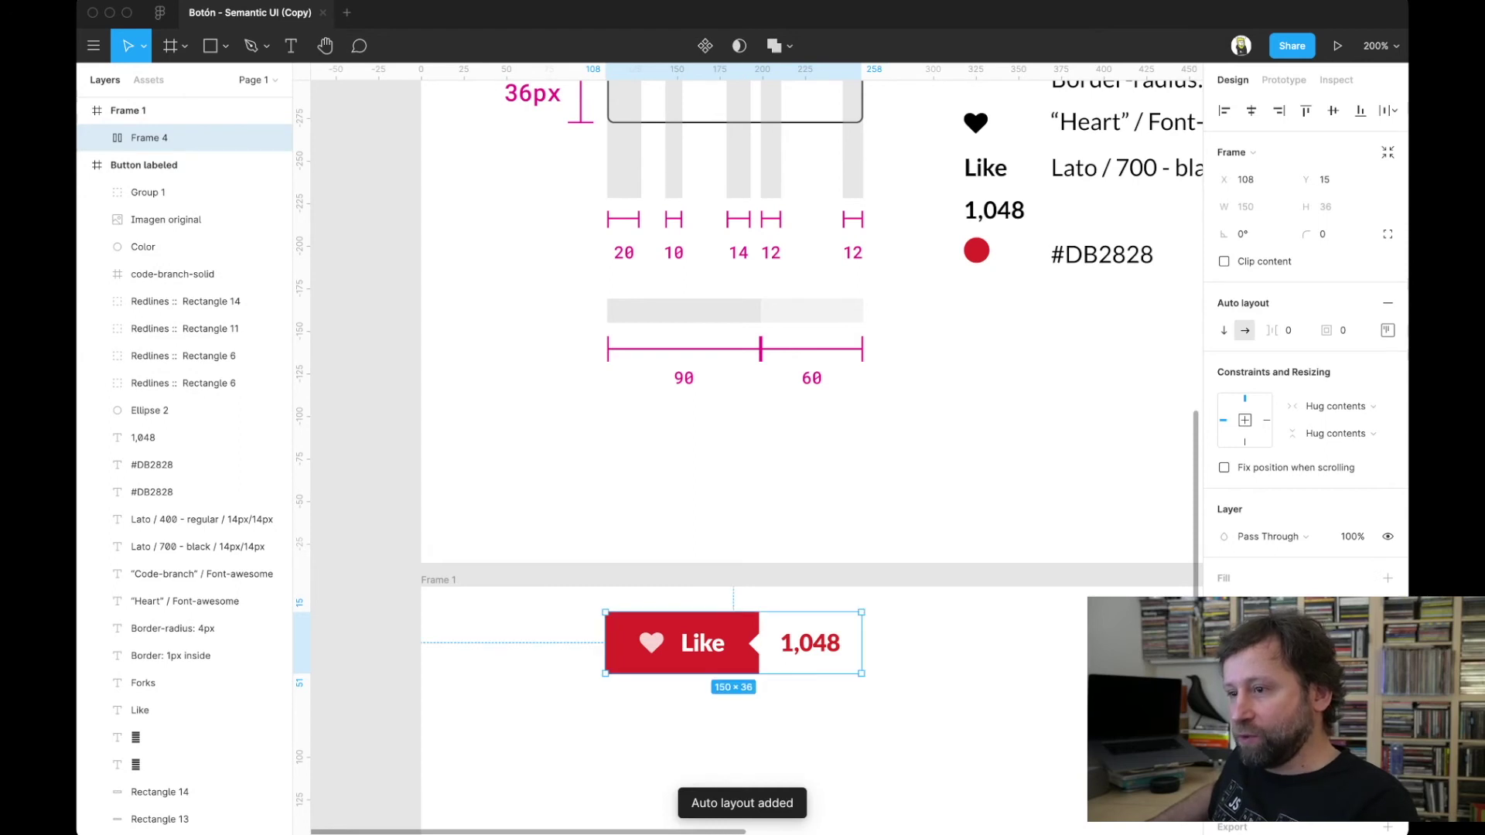
left_click_drag(696, 642, 750, 662)
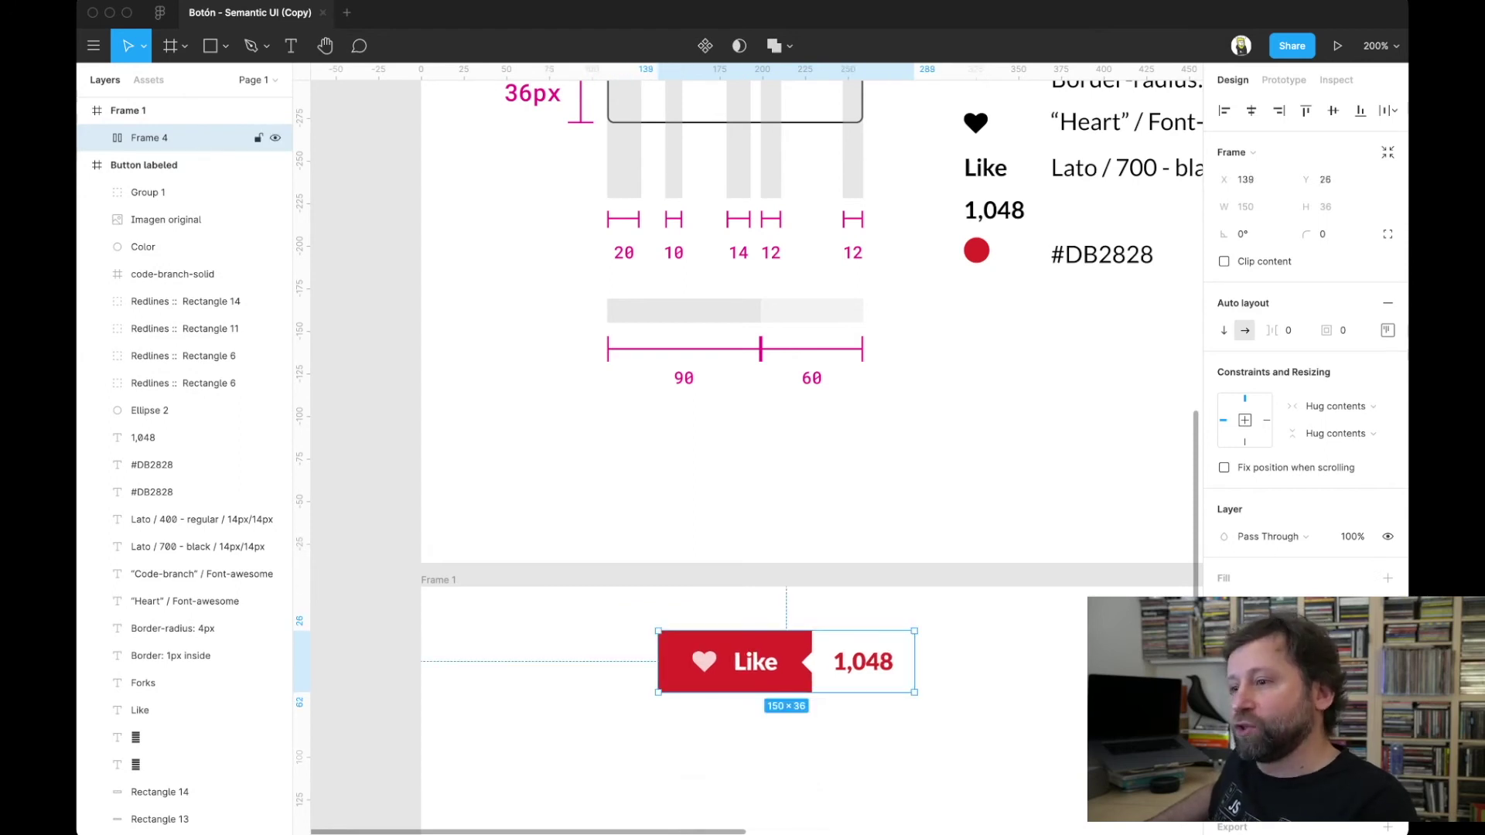
- Change the button label from Like to 'Instagram'
double_click(756, 662)
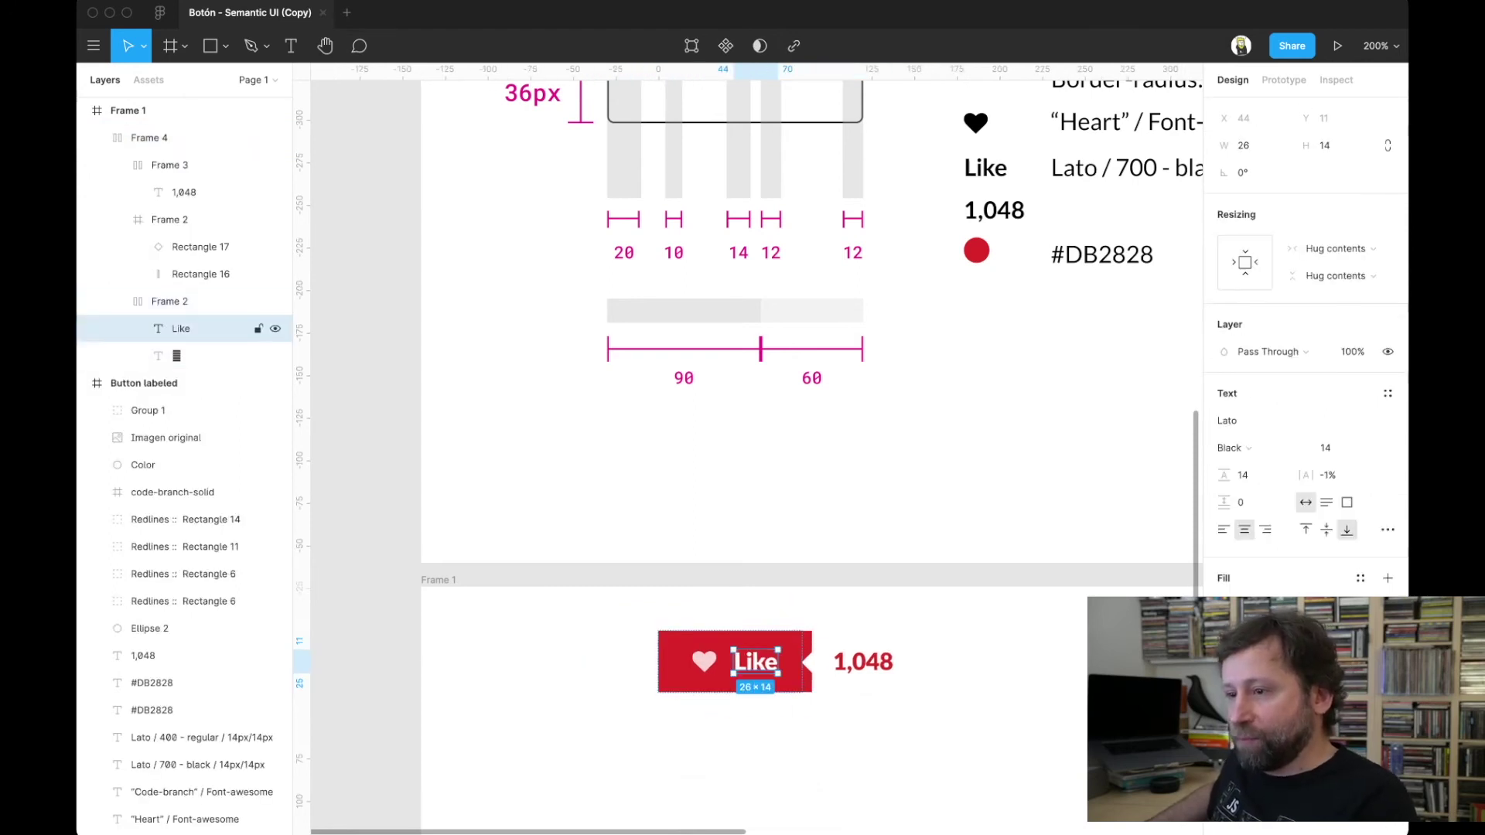
double_click(756, 661)
type("Ins")
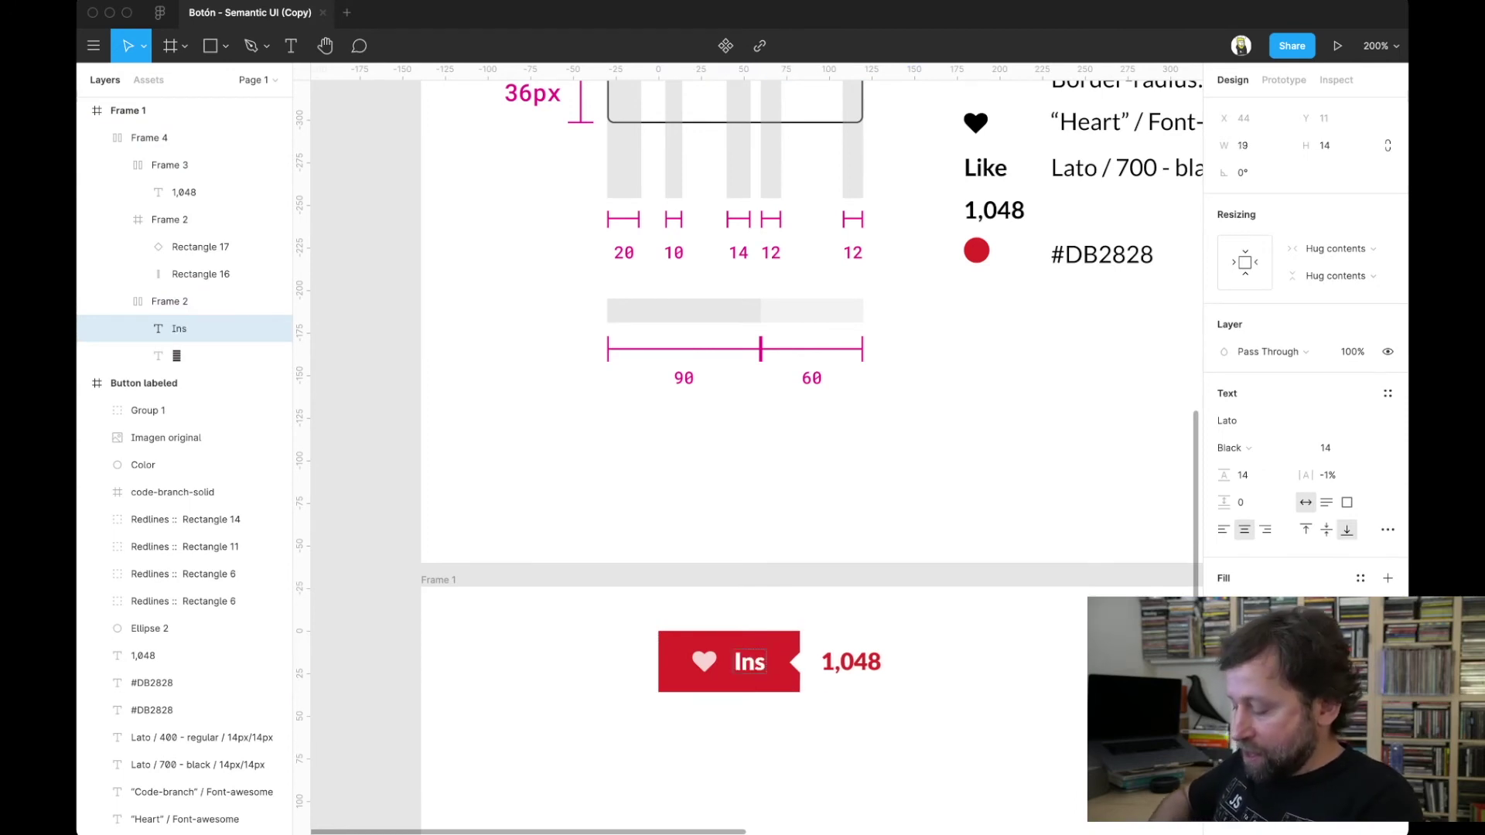
type("tagrama")
key("BackSpace")
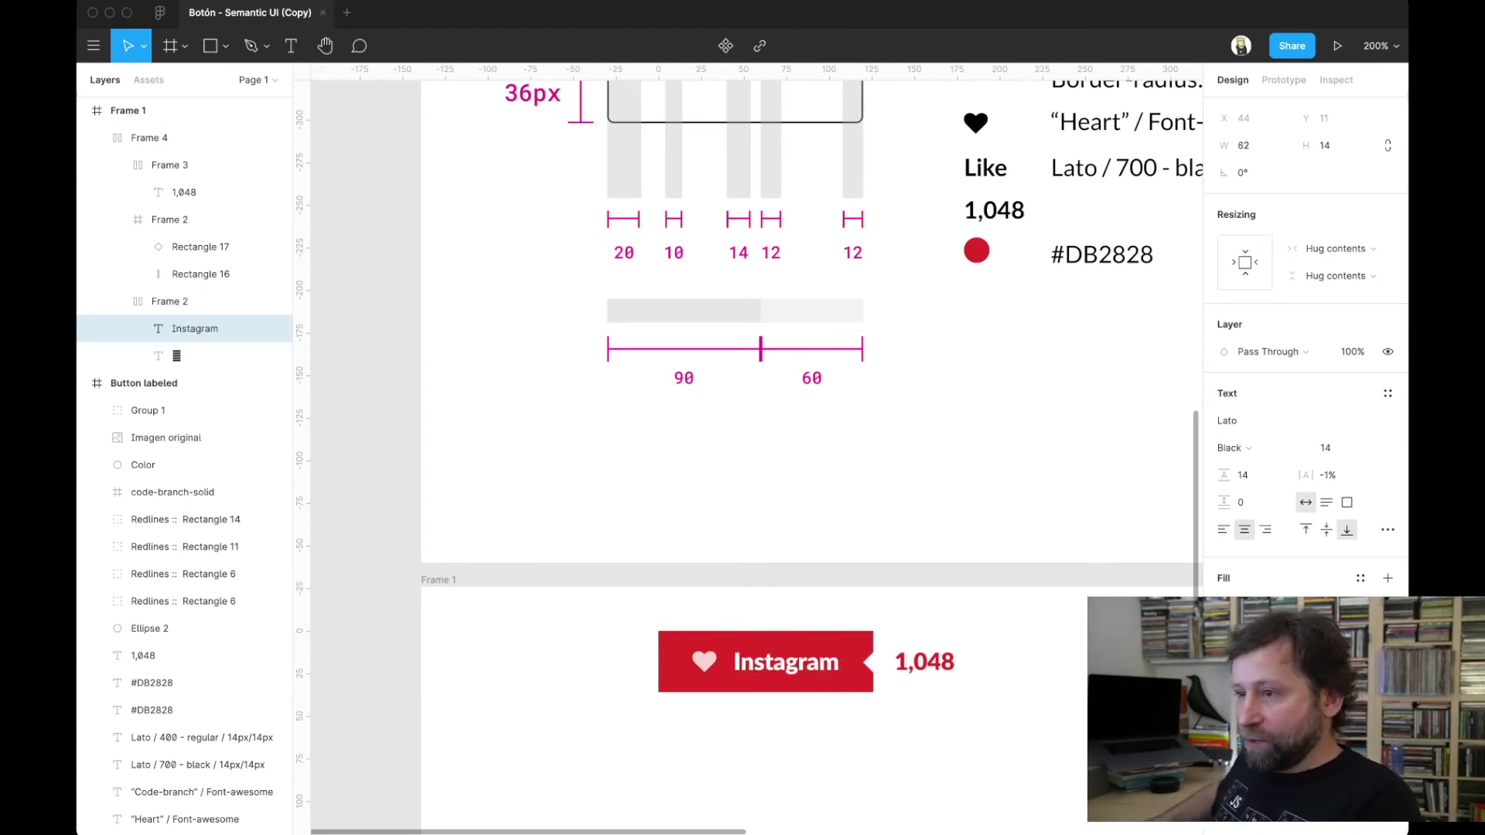
- Extend the count to 1,048,000 and select the widened 213×36 frame
double_click(925, 662)
key("Right")
type(",0")
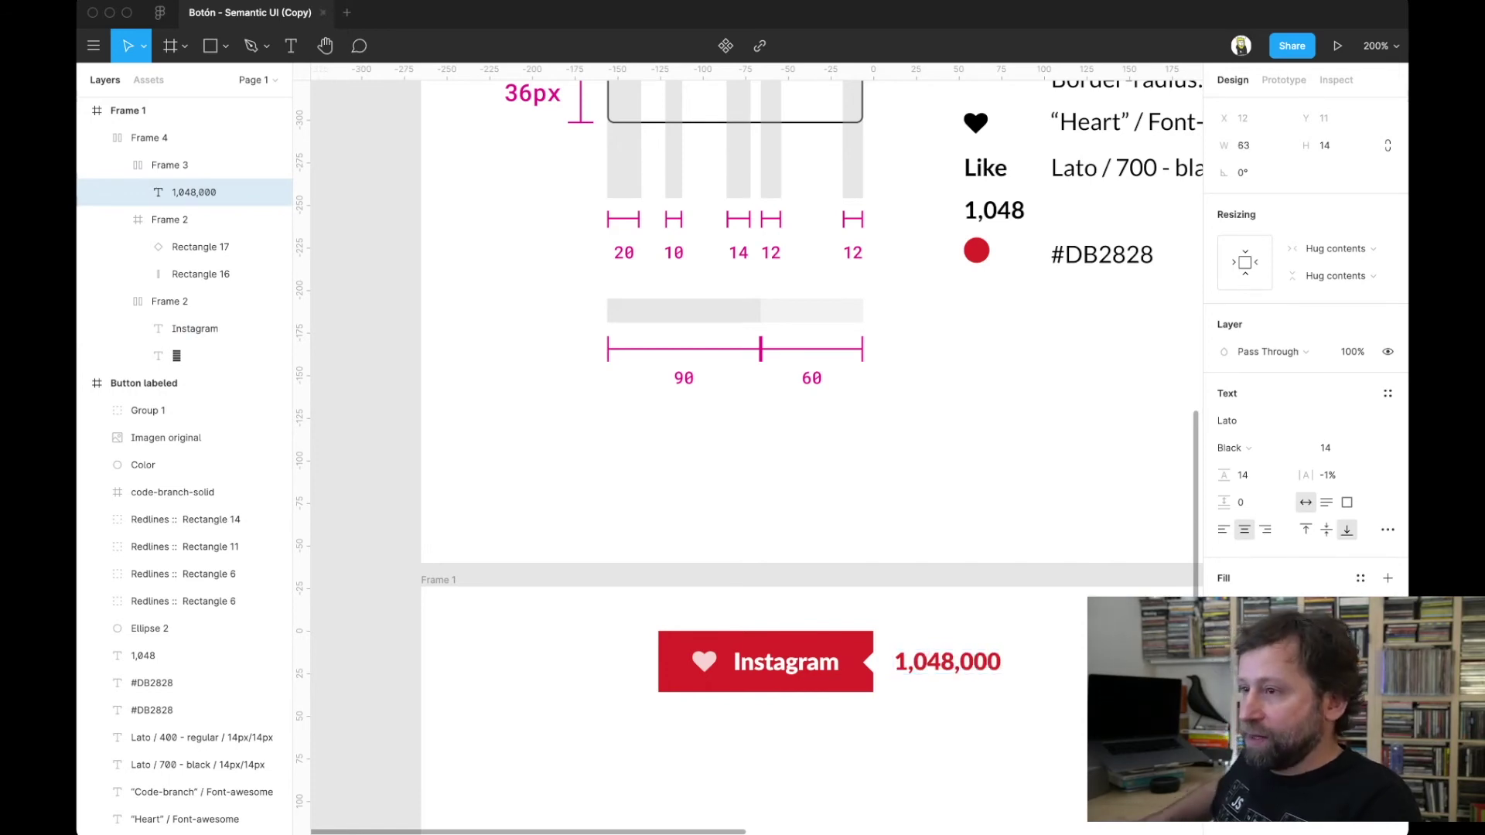
key("Escape")
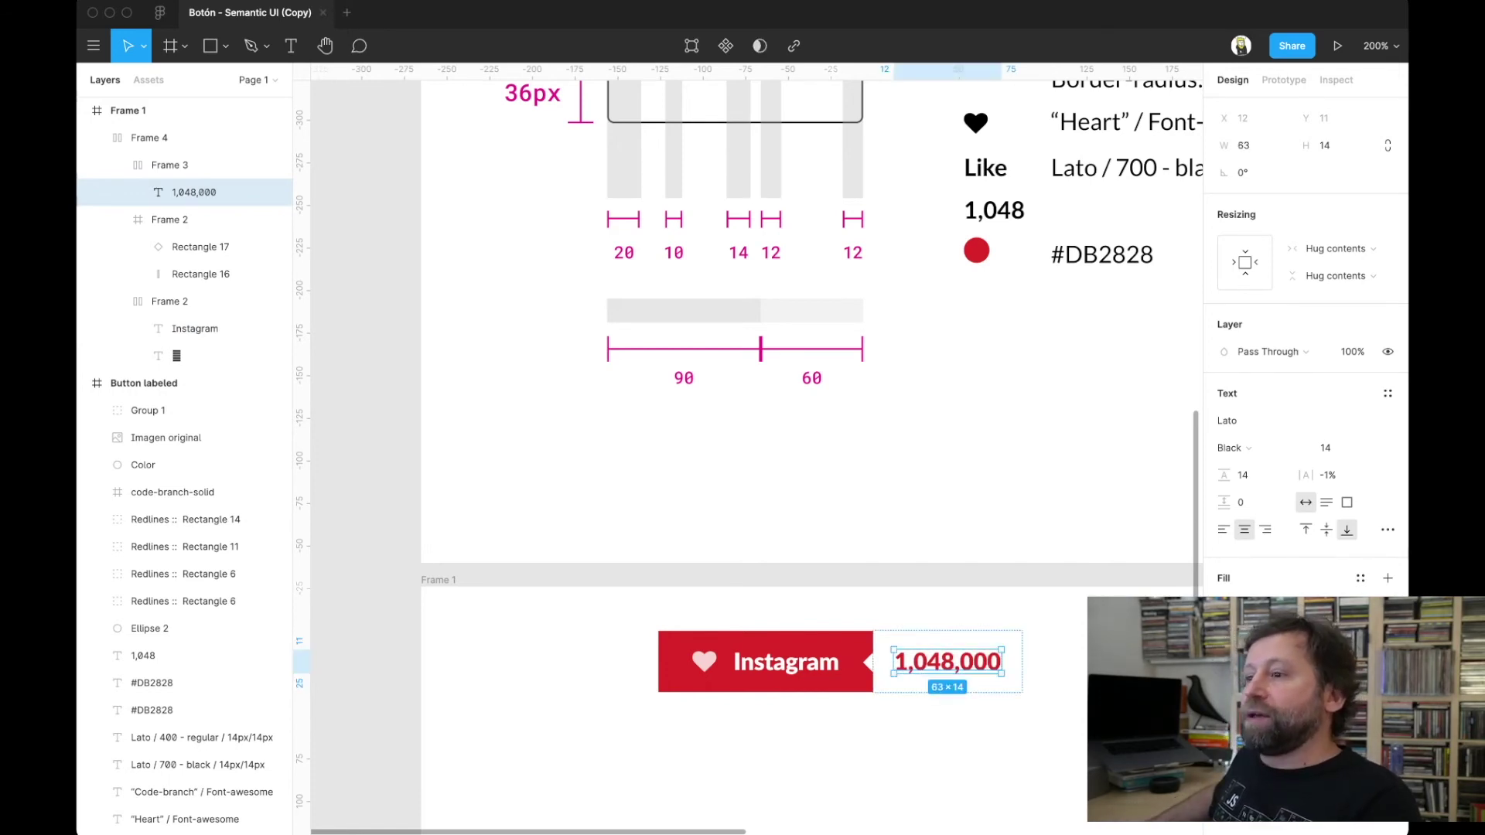
key("Escape")
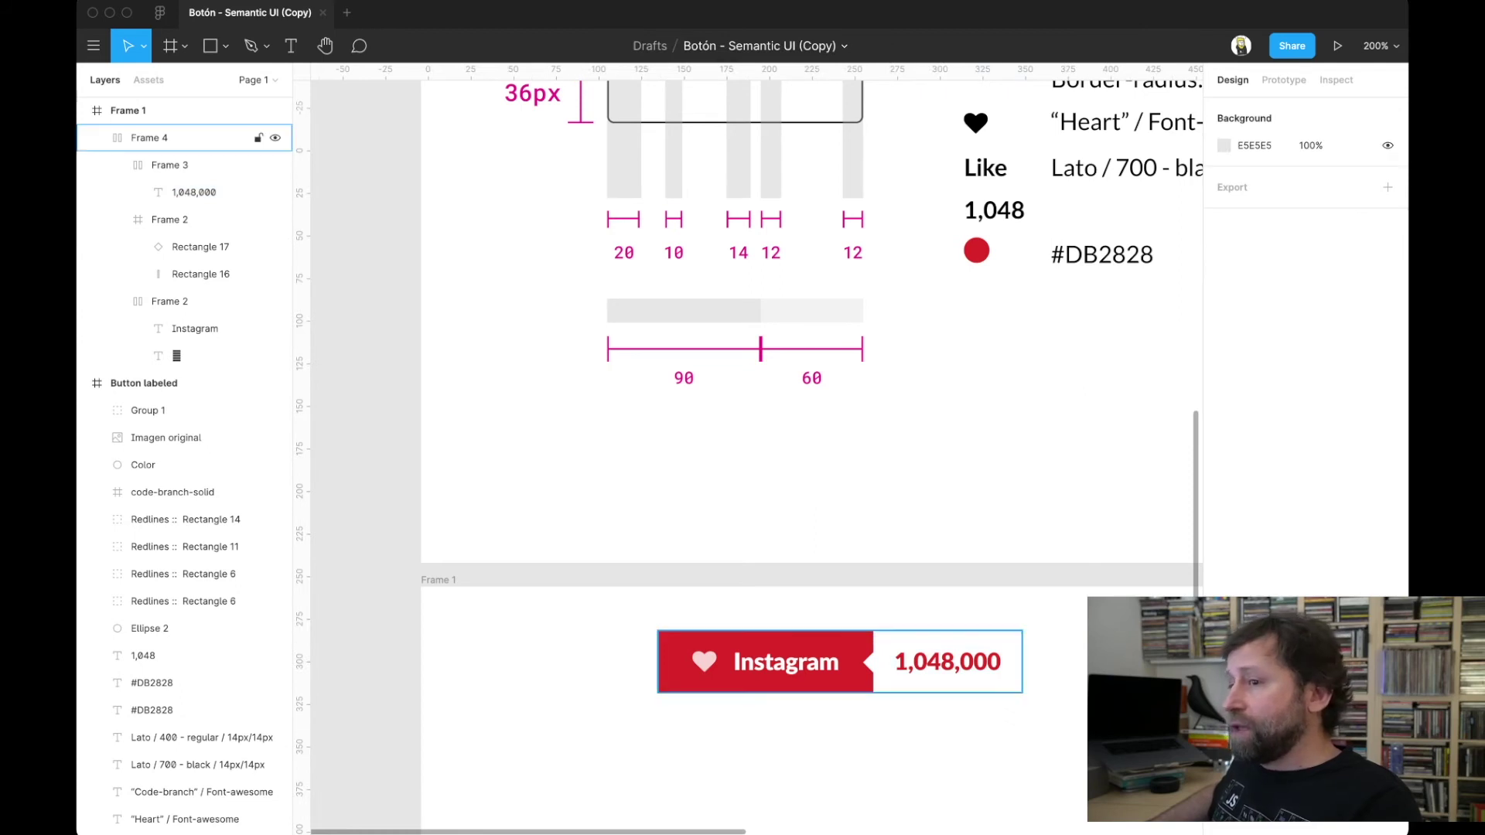
left_click(149, 137)
scroll(750, 448, "right", 3)
scroll(751, 449, "down", 2)
- Give the 213×36 Instagram frame a black stroke and enable Clip content
scroll(751, 449, "up", 5)
scroll(751, 449, "left", 1)
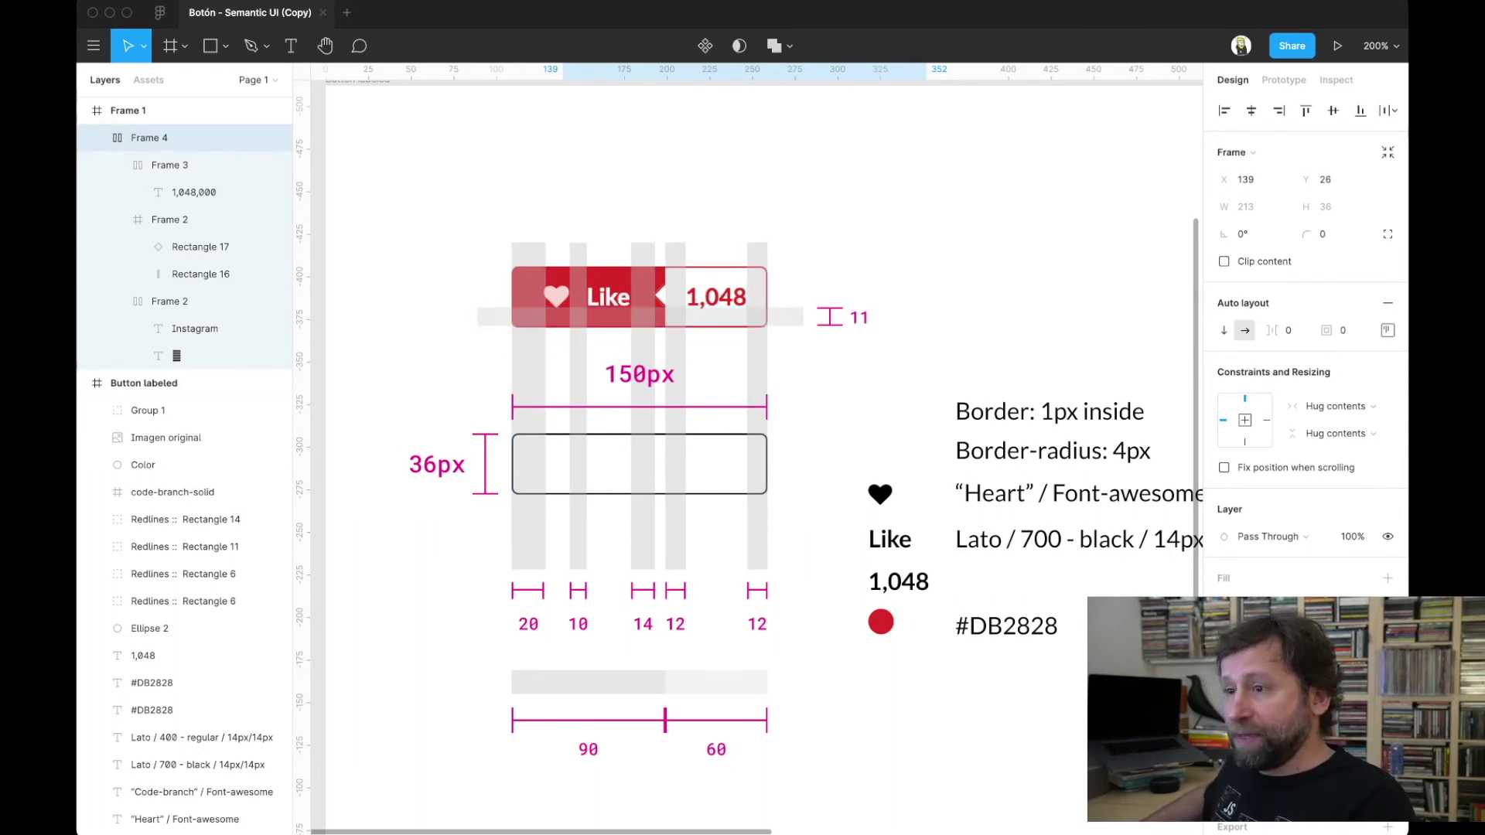
scroll(641, 291, "down", 7)
scroll(641, 291, "down", 1)
scroll(640, 291, "up", 1)
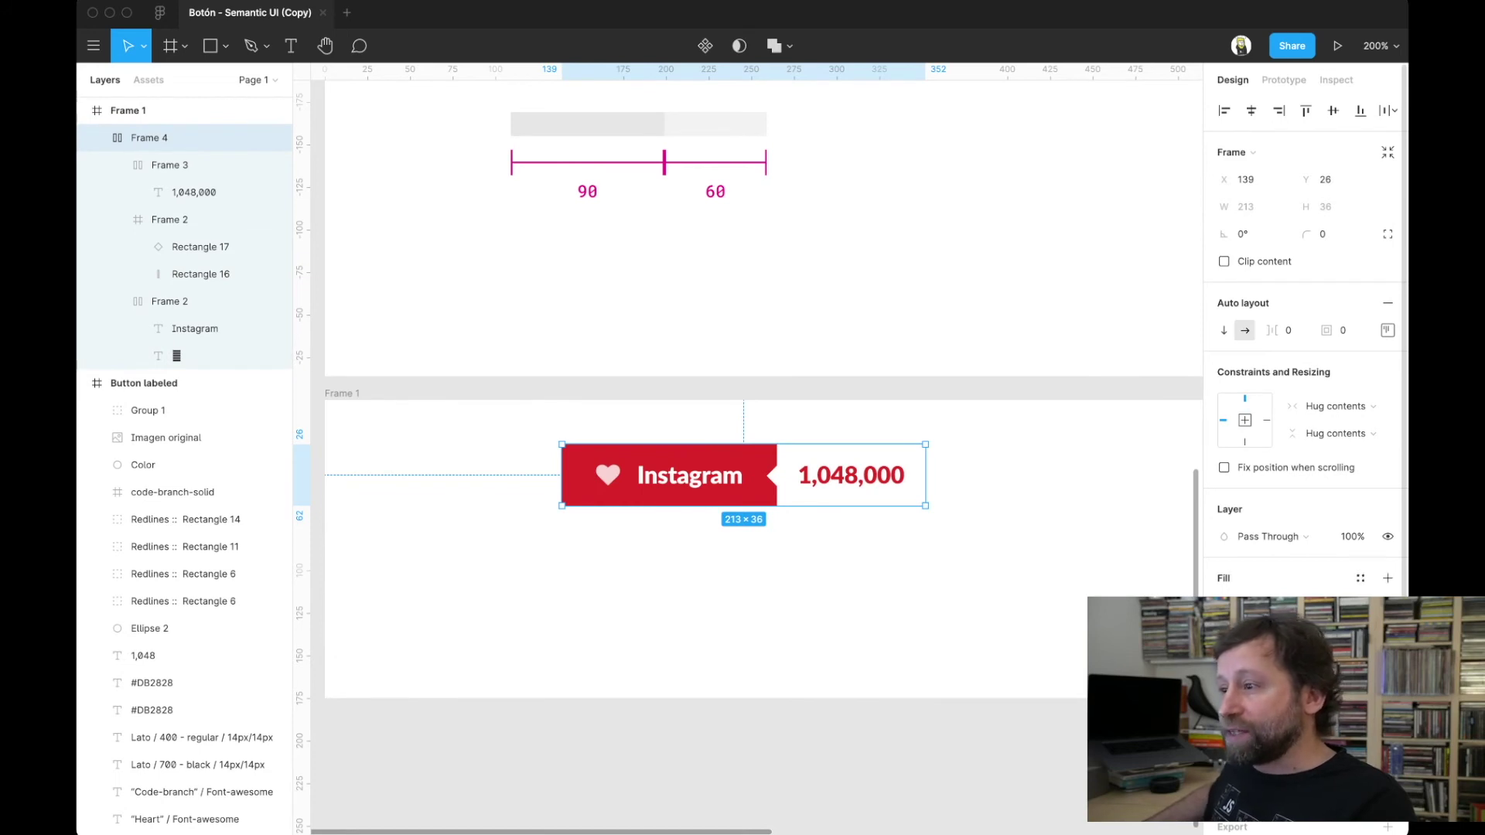
scroll(1306, 464, "down", 1)
left_click(1387, 568)
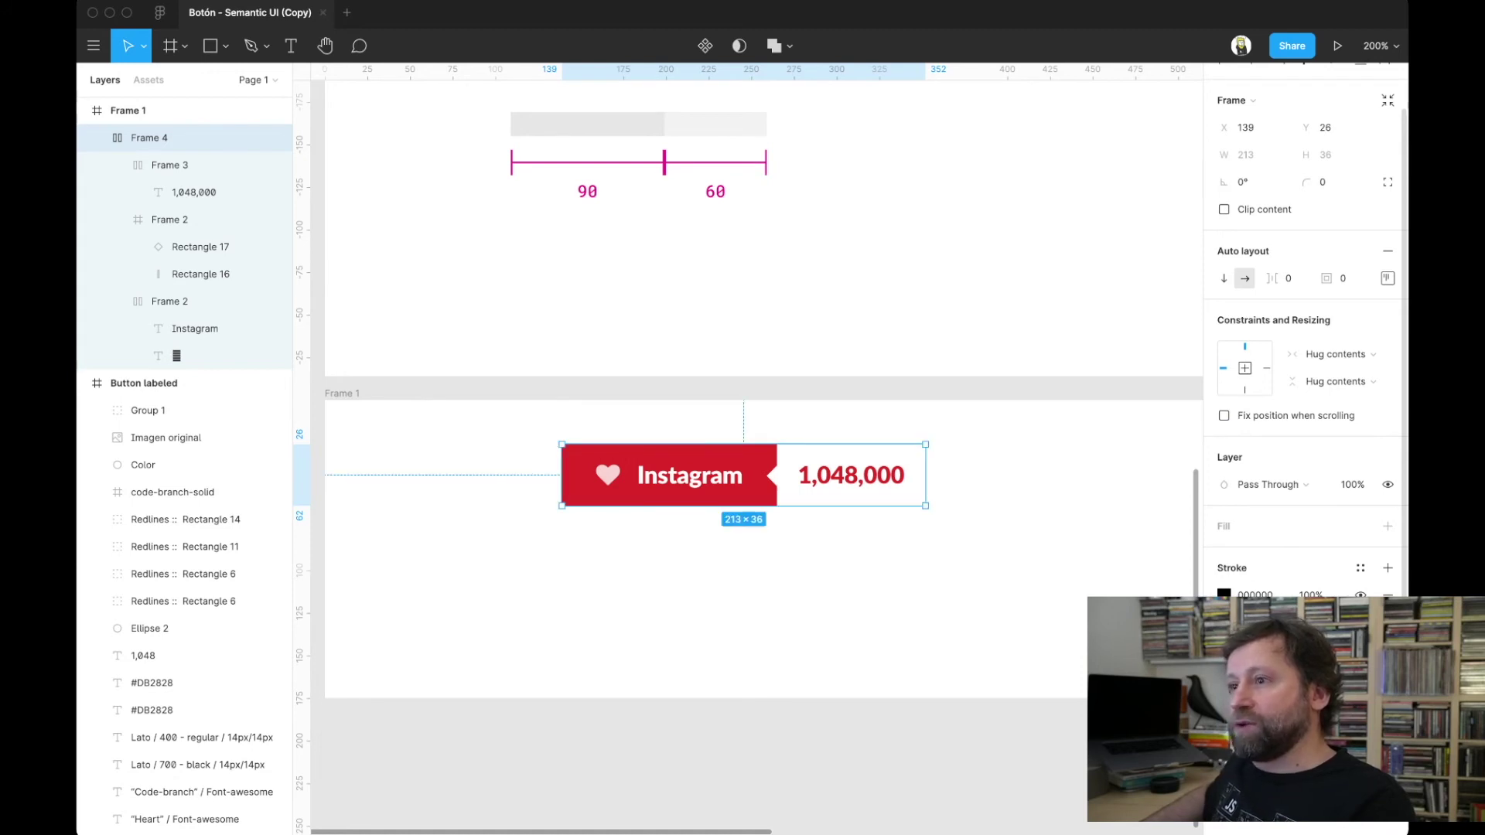
left_click(1224, 209)
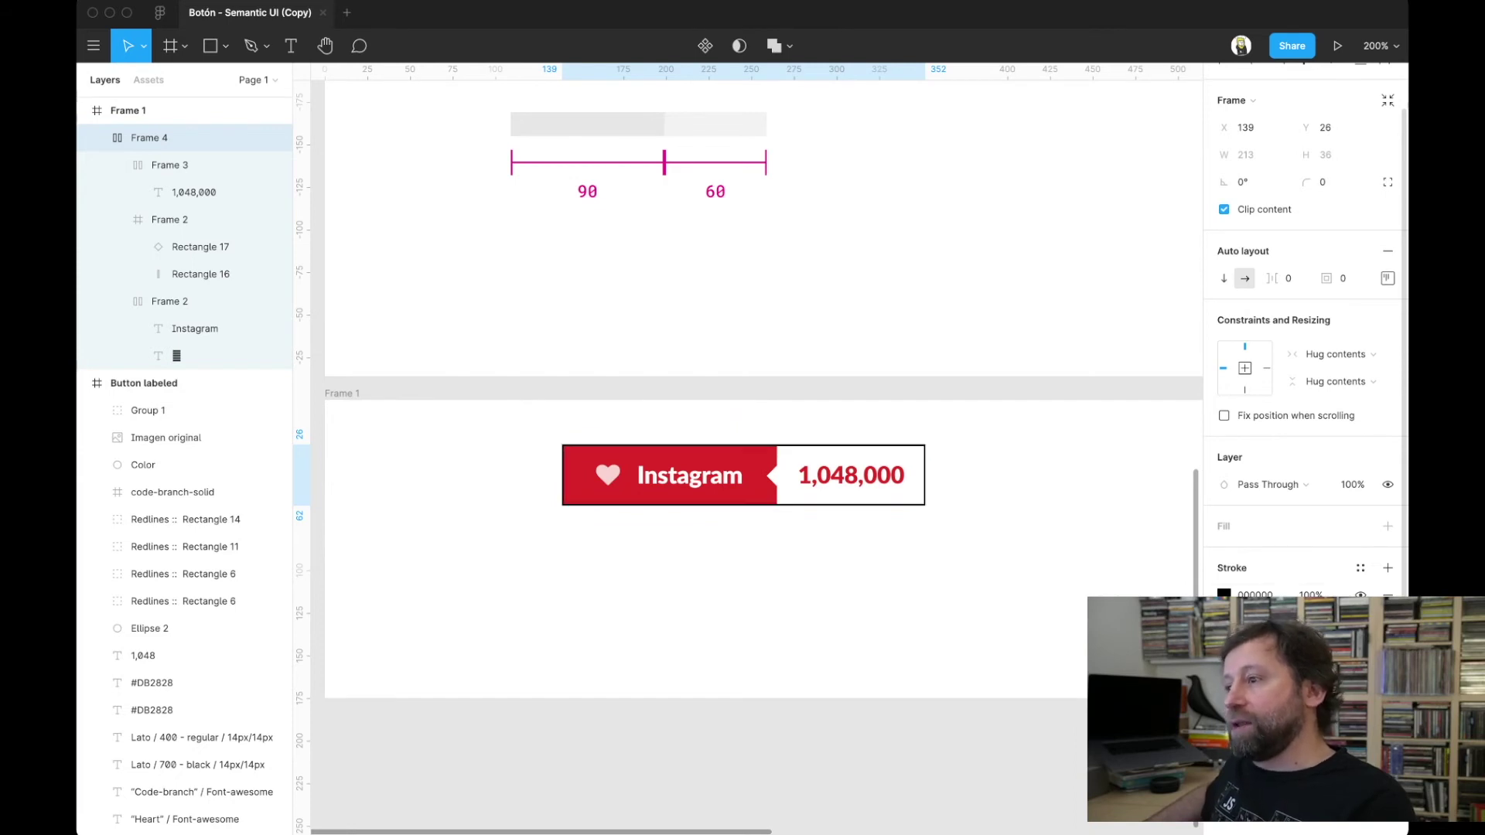
left_click(1224, 595)
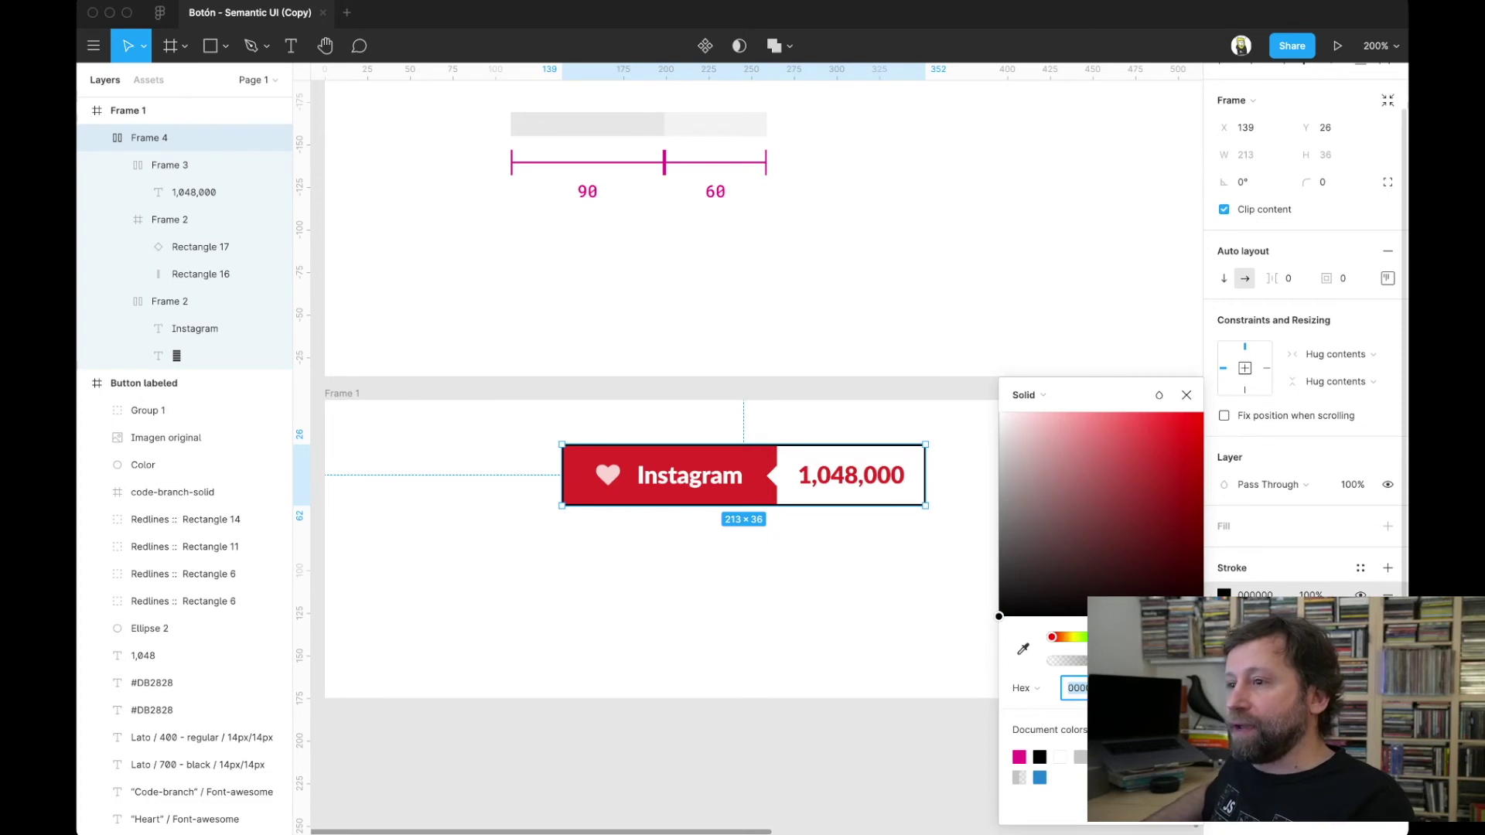
- Eyedrop the red onto the button's border and set its corner radius to 4
left_click(1022, 649)
left_click(576, 495)
key("Escape")
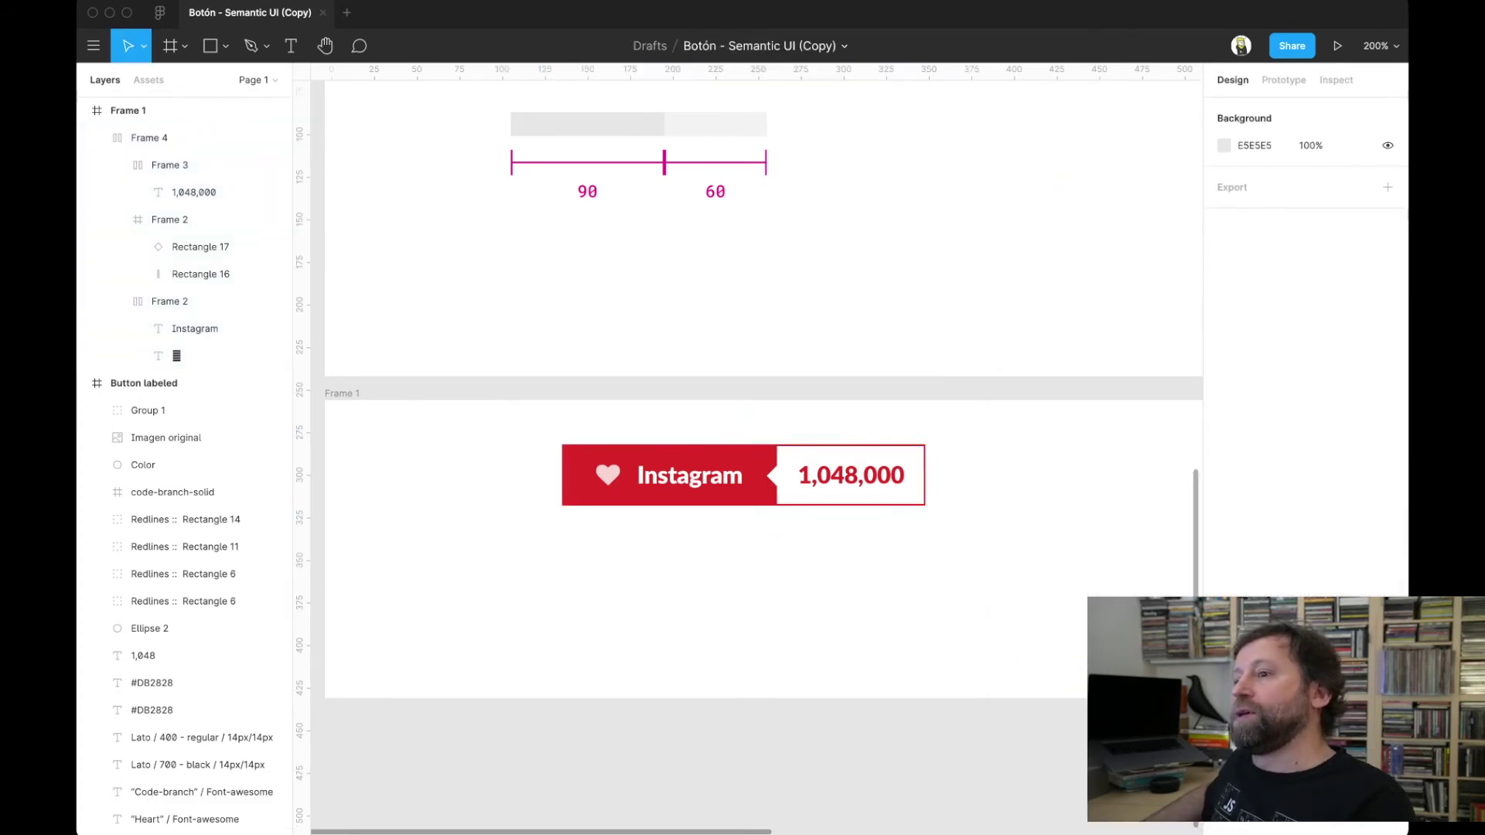
left_click(149, 137)
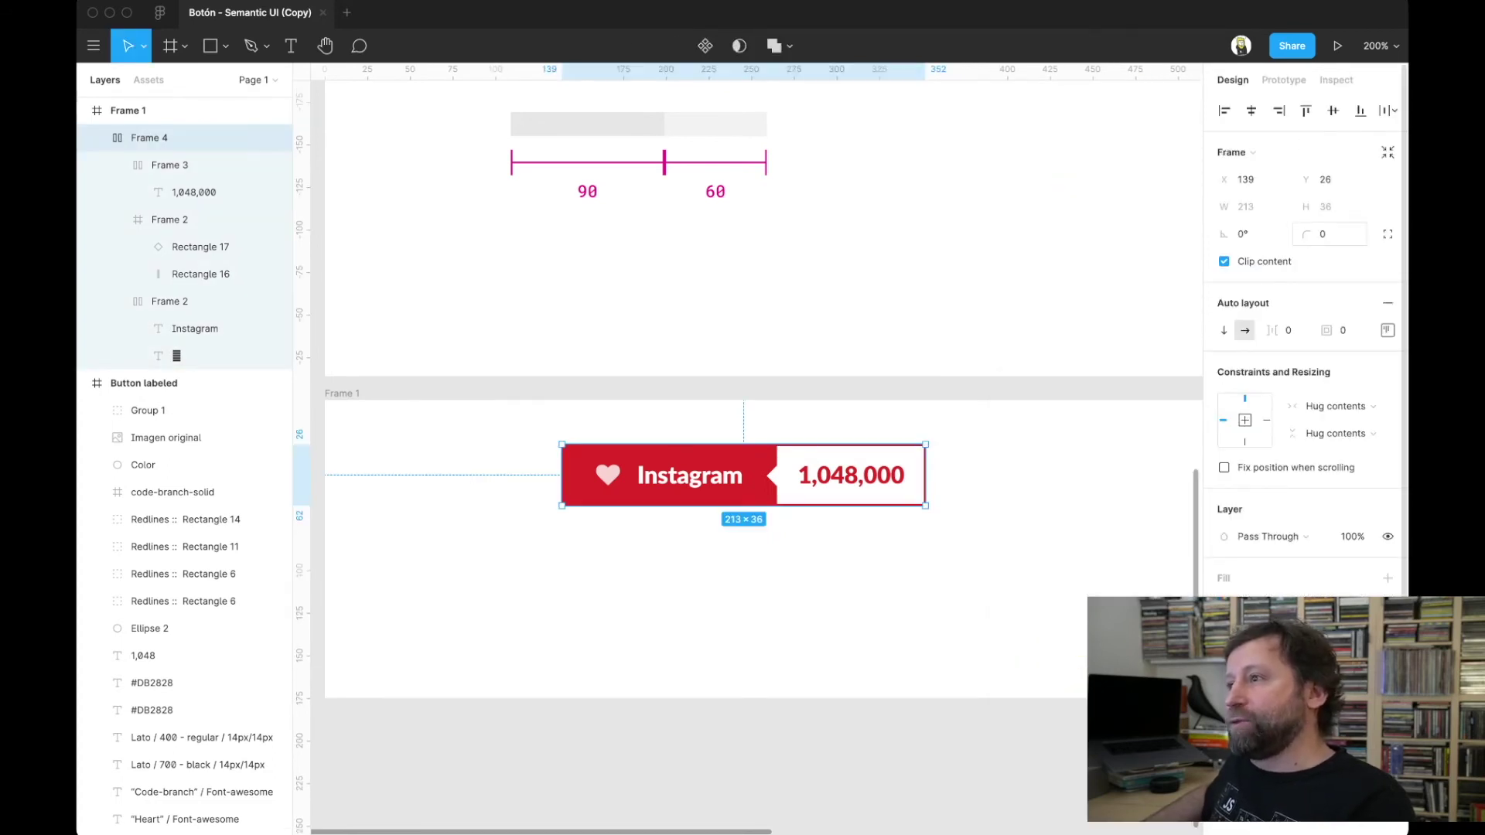
left_click(1334, 234)
type("4")
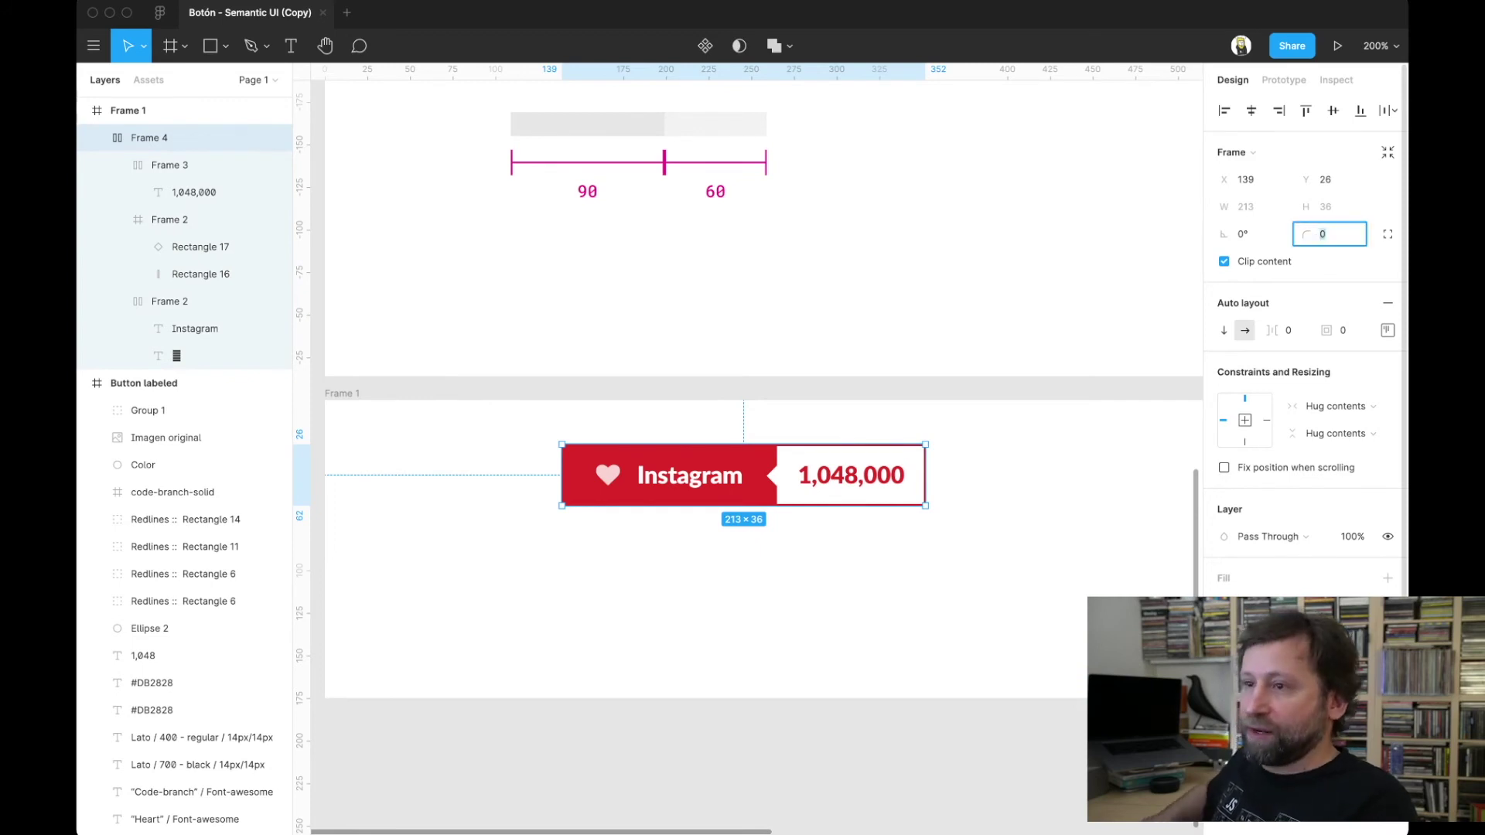
key("Return")
- Move the Instagram button into the Button labeled frame
key("Escape")
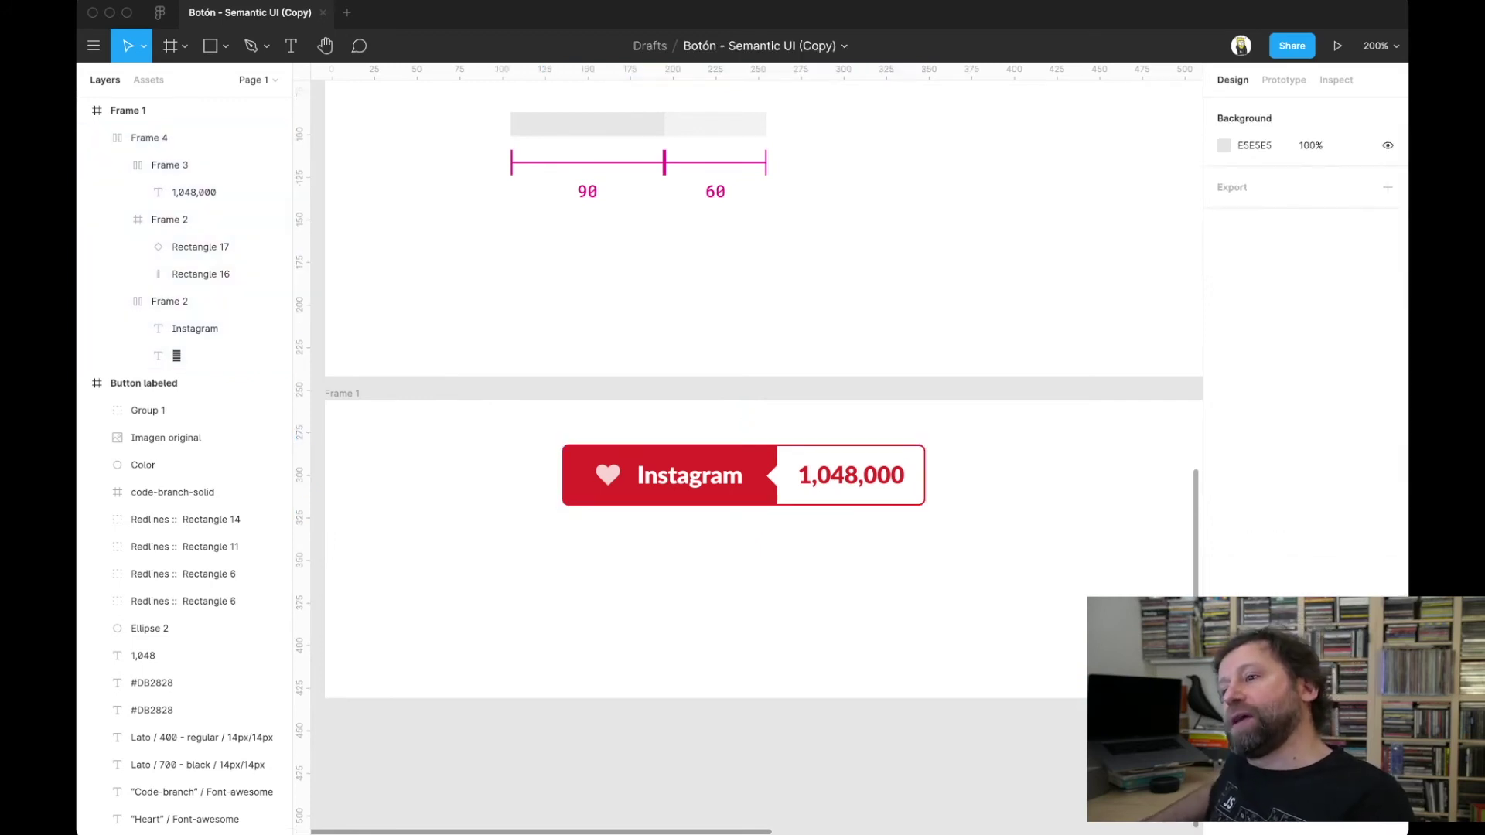
scroll(764, 456, "up", 4)
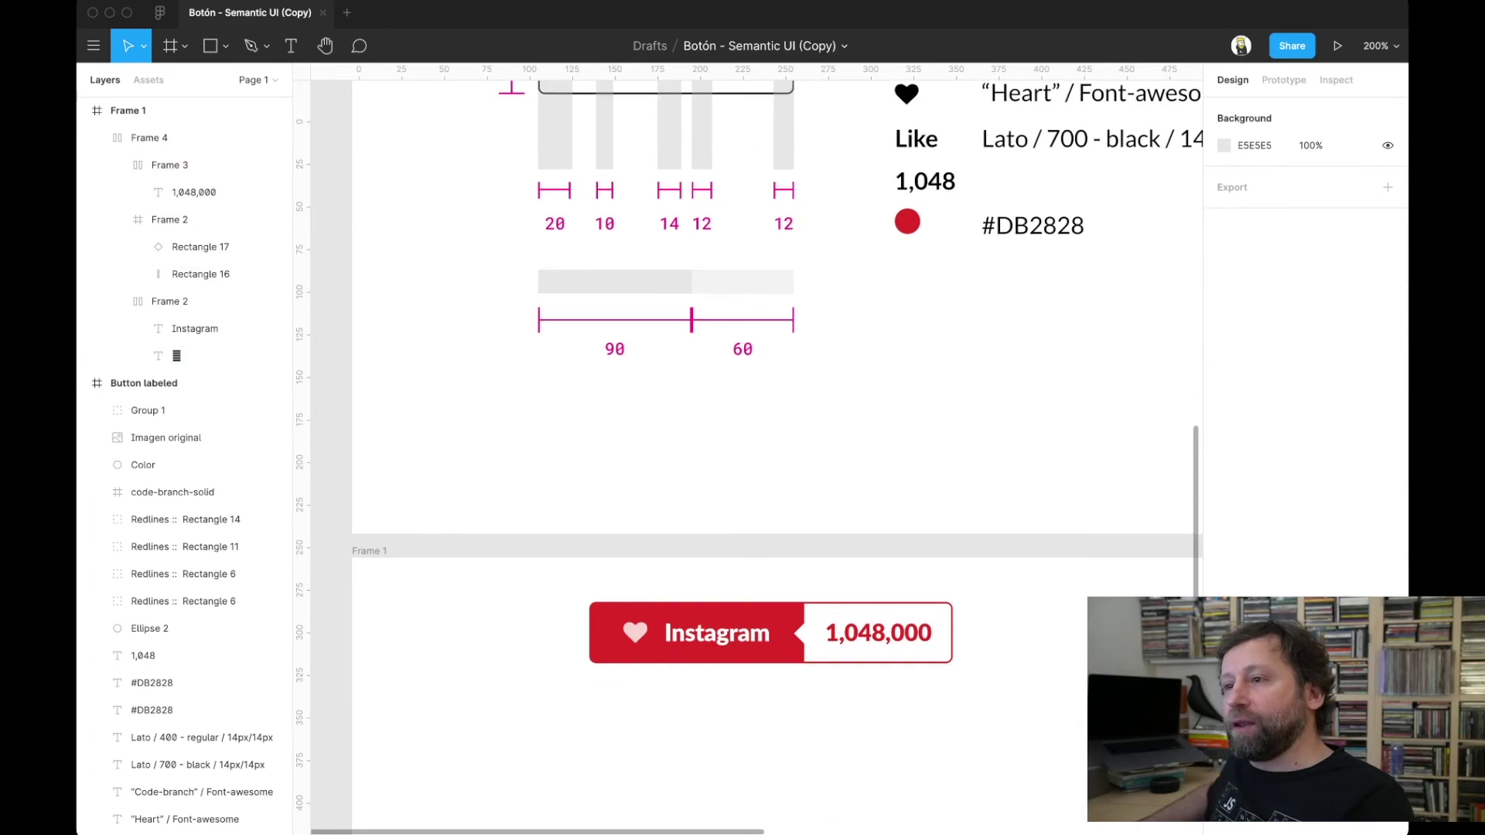
left_click(149, 138)
mouse_move(866, 452)
left_mouse_down()
mouse_move(969, 372)
mouse_move(762, 346)
mouse_move(755, 287)
left_mouse_up()
scroll(755, 387, "up", 3)
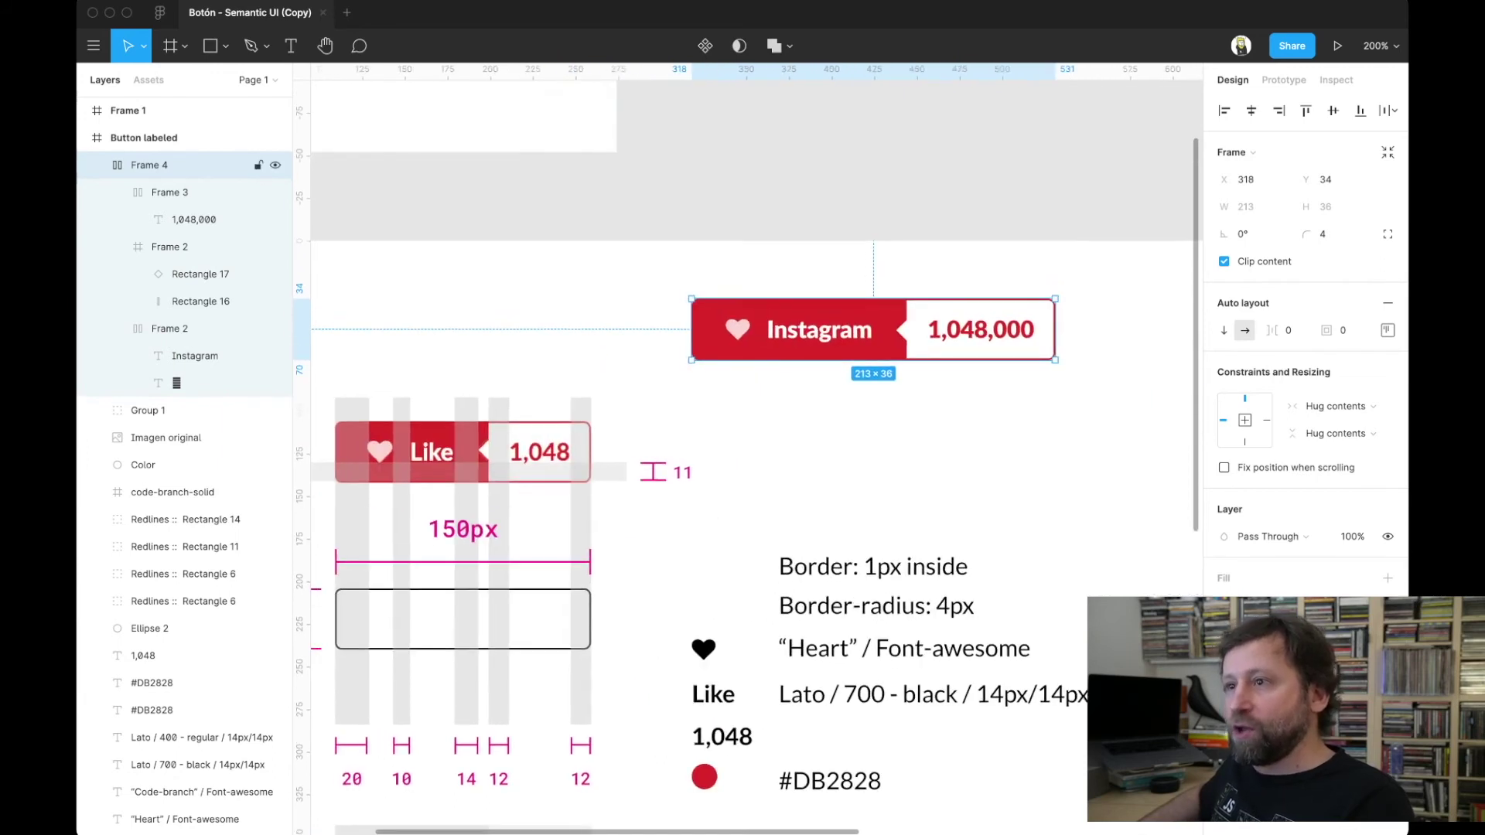
key("Return")
key("shift+Tab")
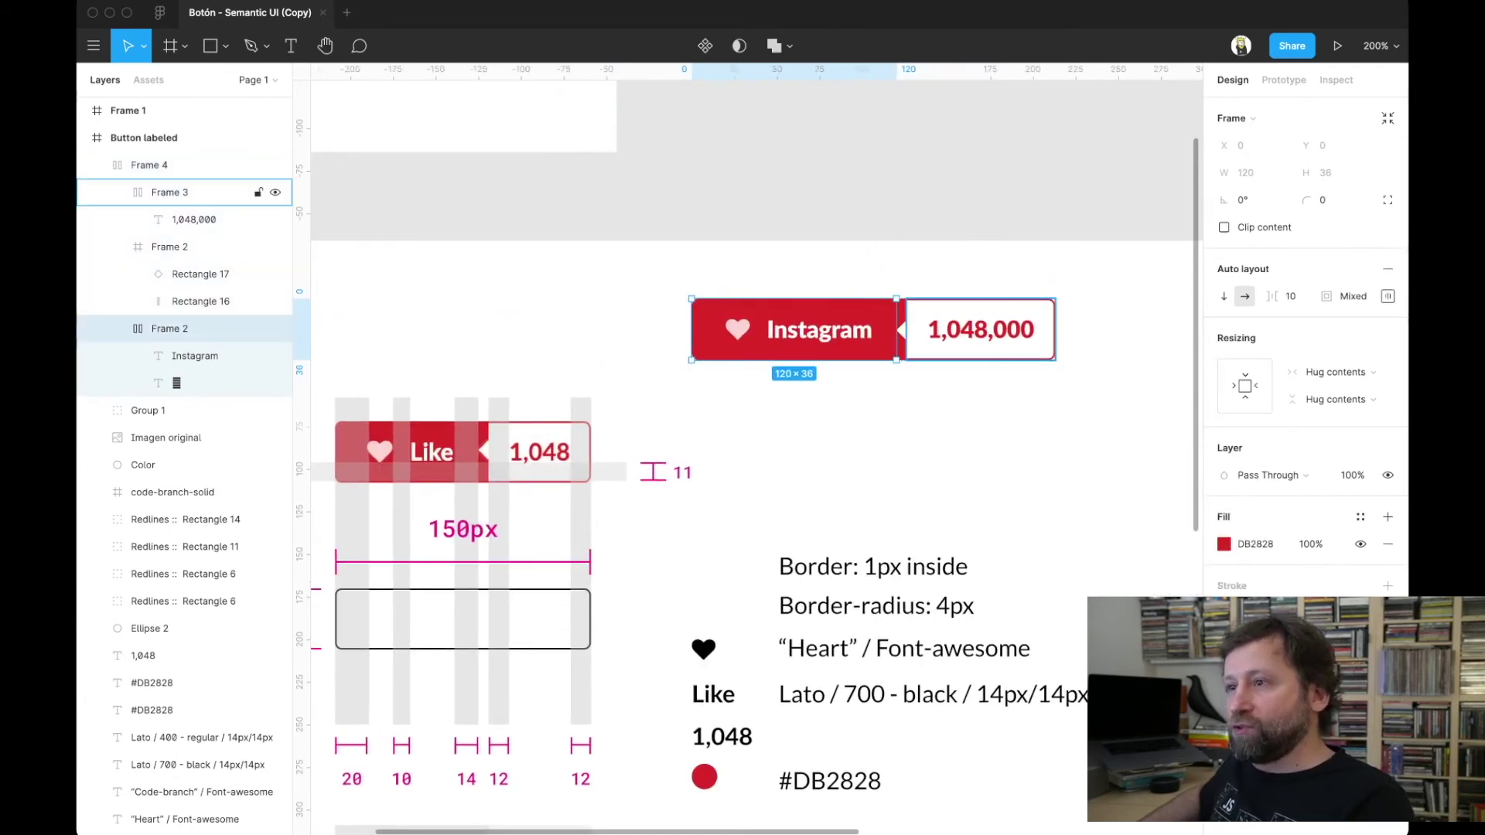
- Change the button label from Instagram back to 'Like'
key("Tab")
key("Escape")
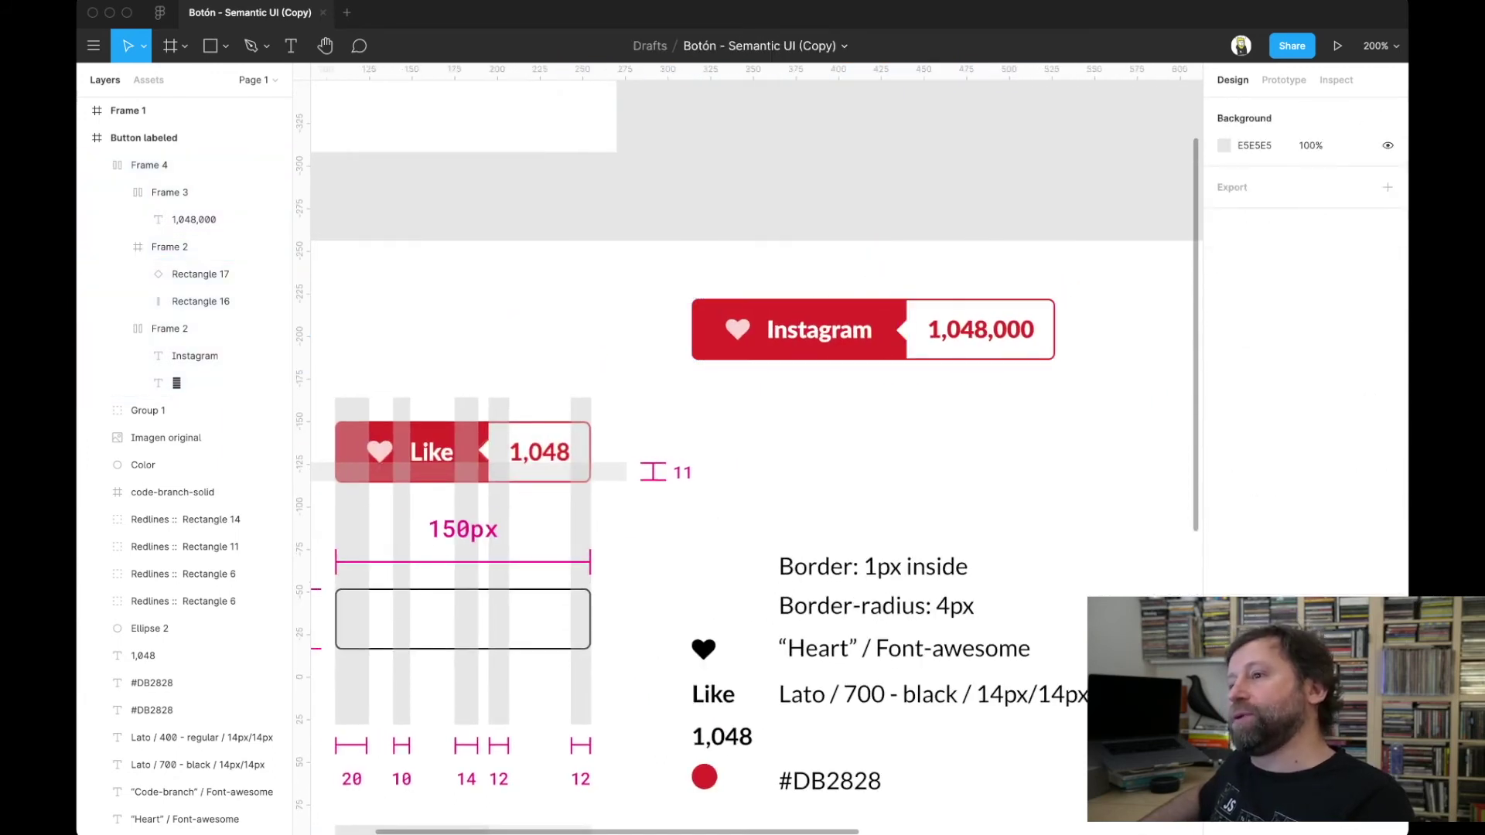
left_click(162, 165)
left_click(171, 329)
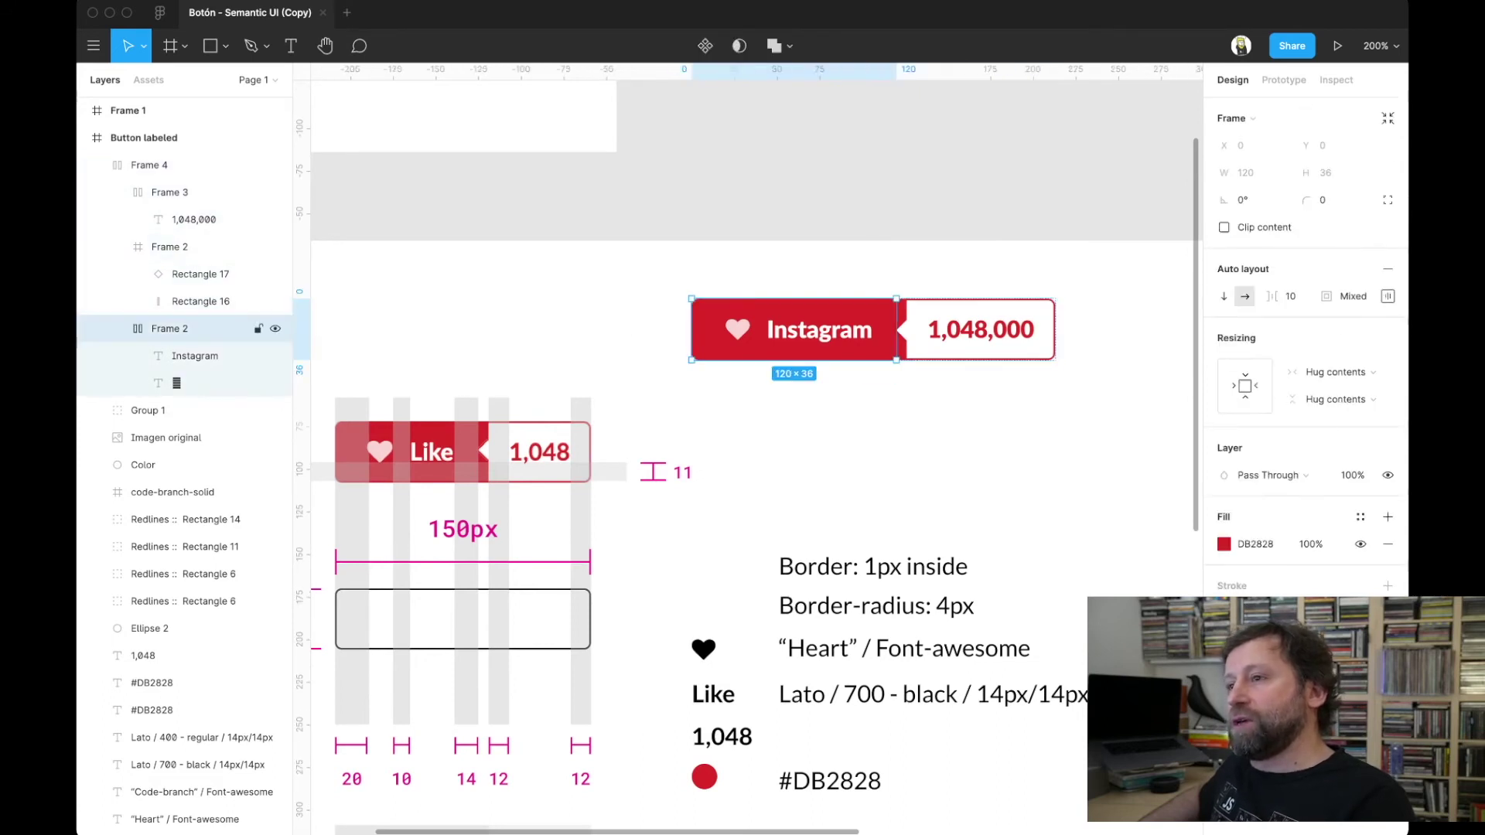
left_click(195, 356)
key("Return")
type("ds")
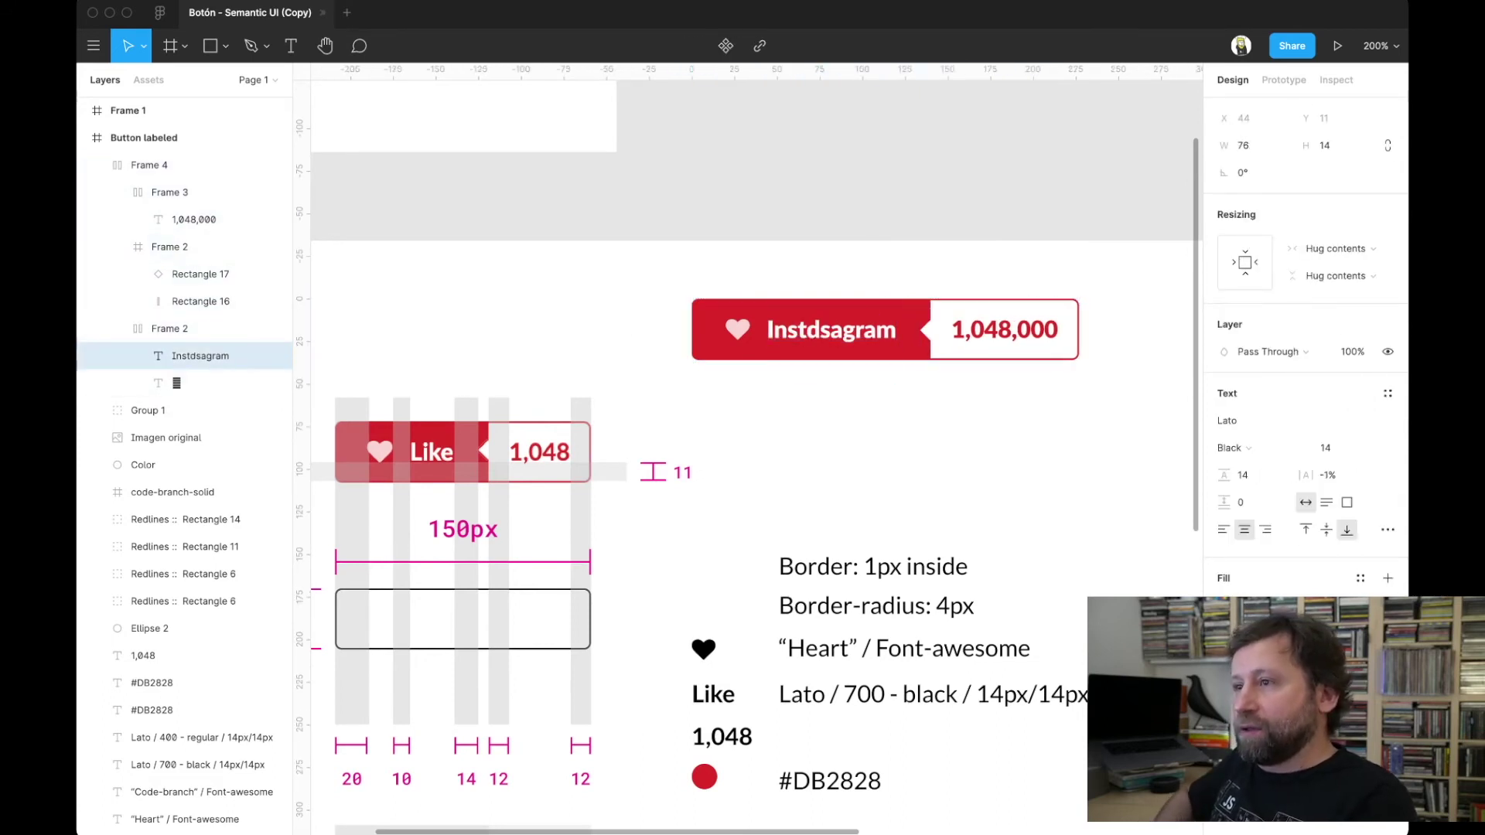
type("aj dklalj")
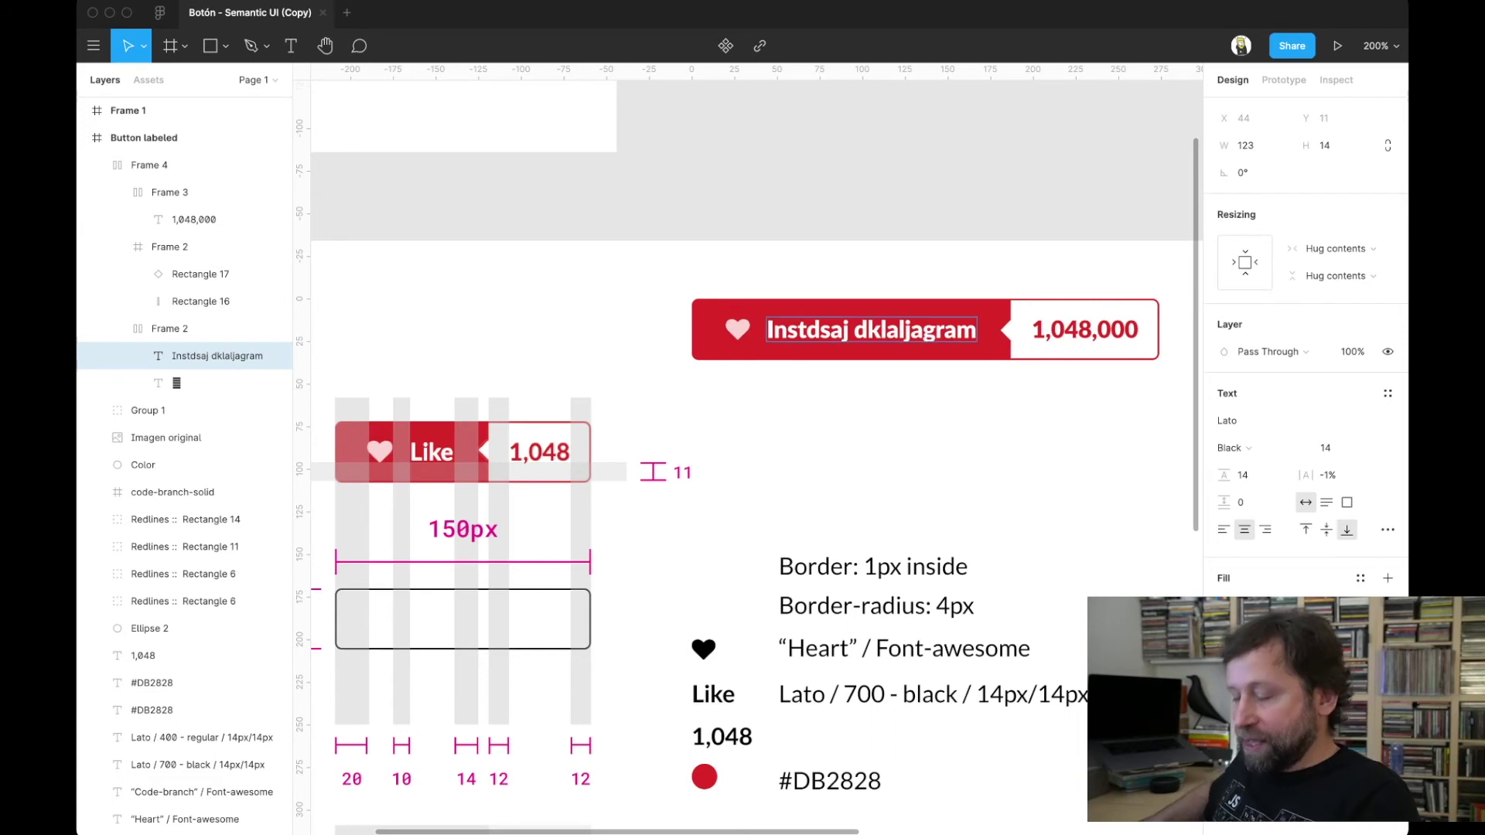
key("ctrl+a")
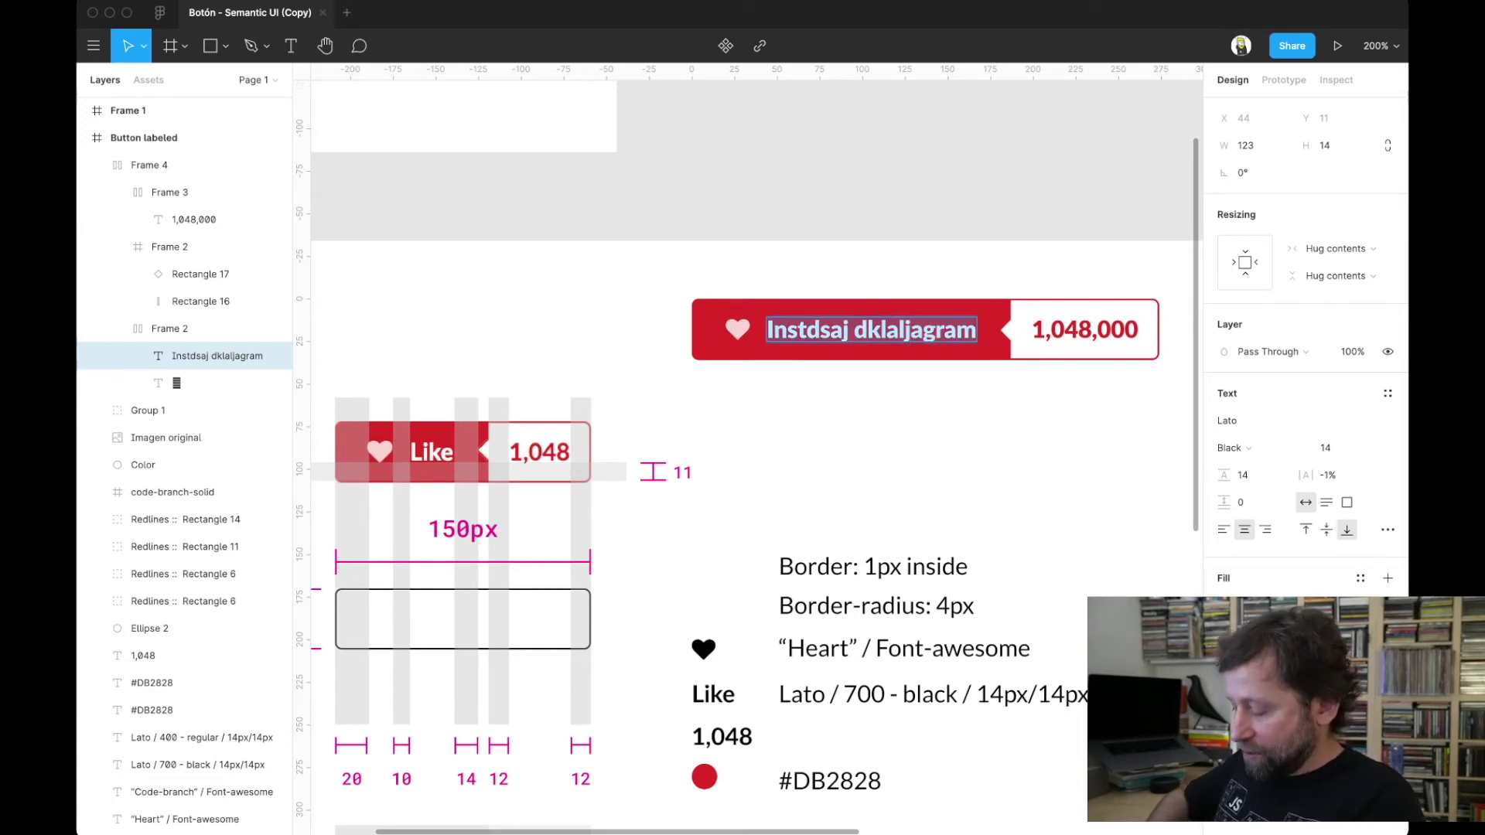
type("Like")
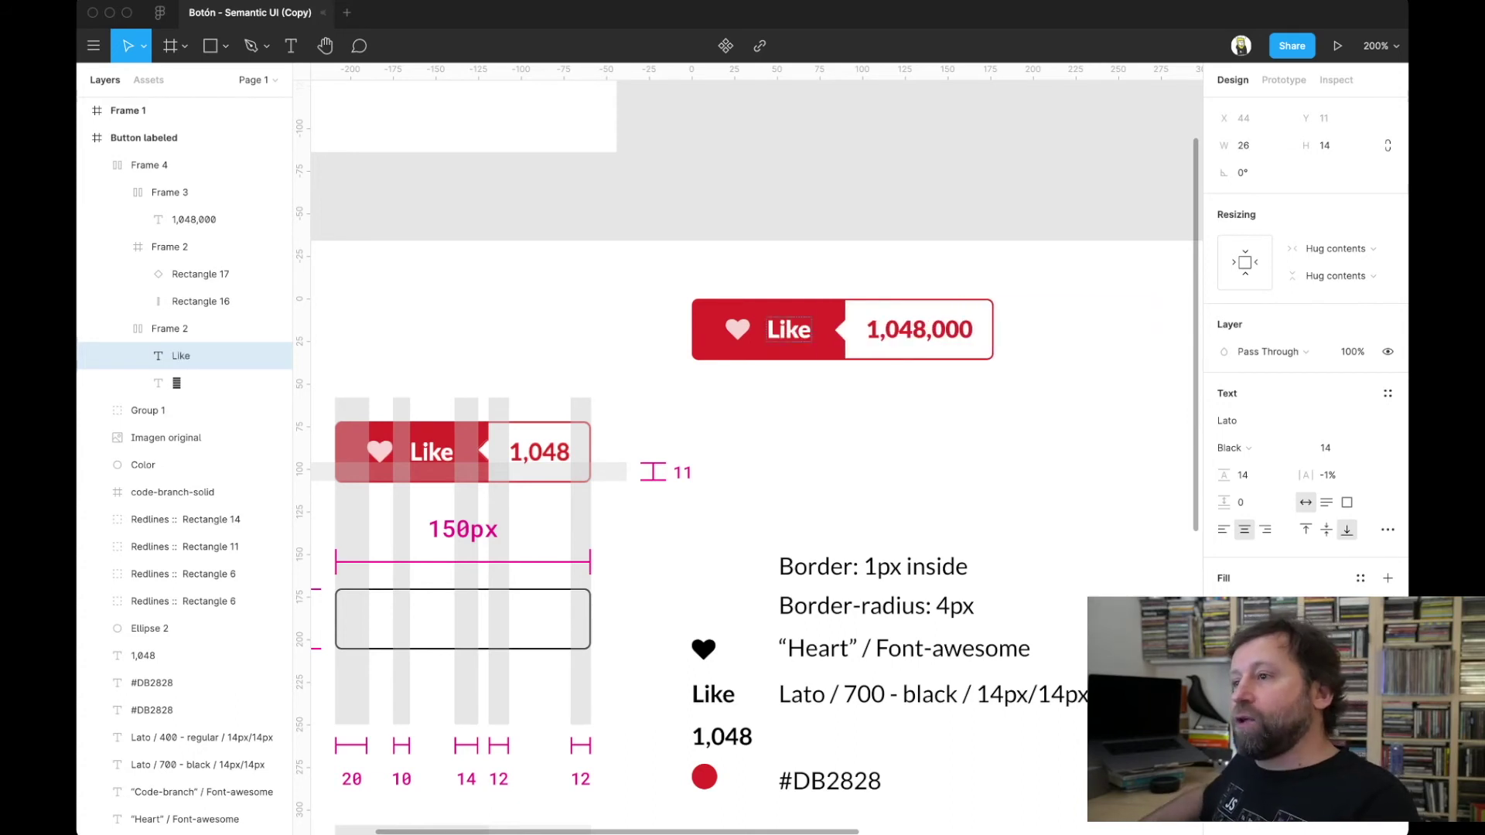
- Trim the count to 1,048 and nudge the 150×36 button upward
double_click(919, 330)
left_click_drag(928, 330, 961, 329)
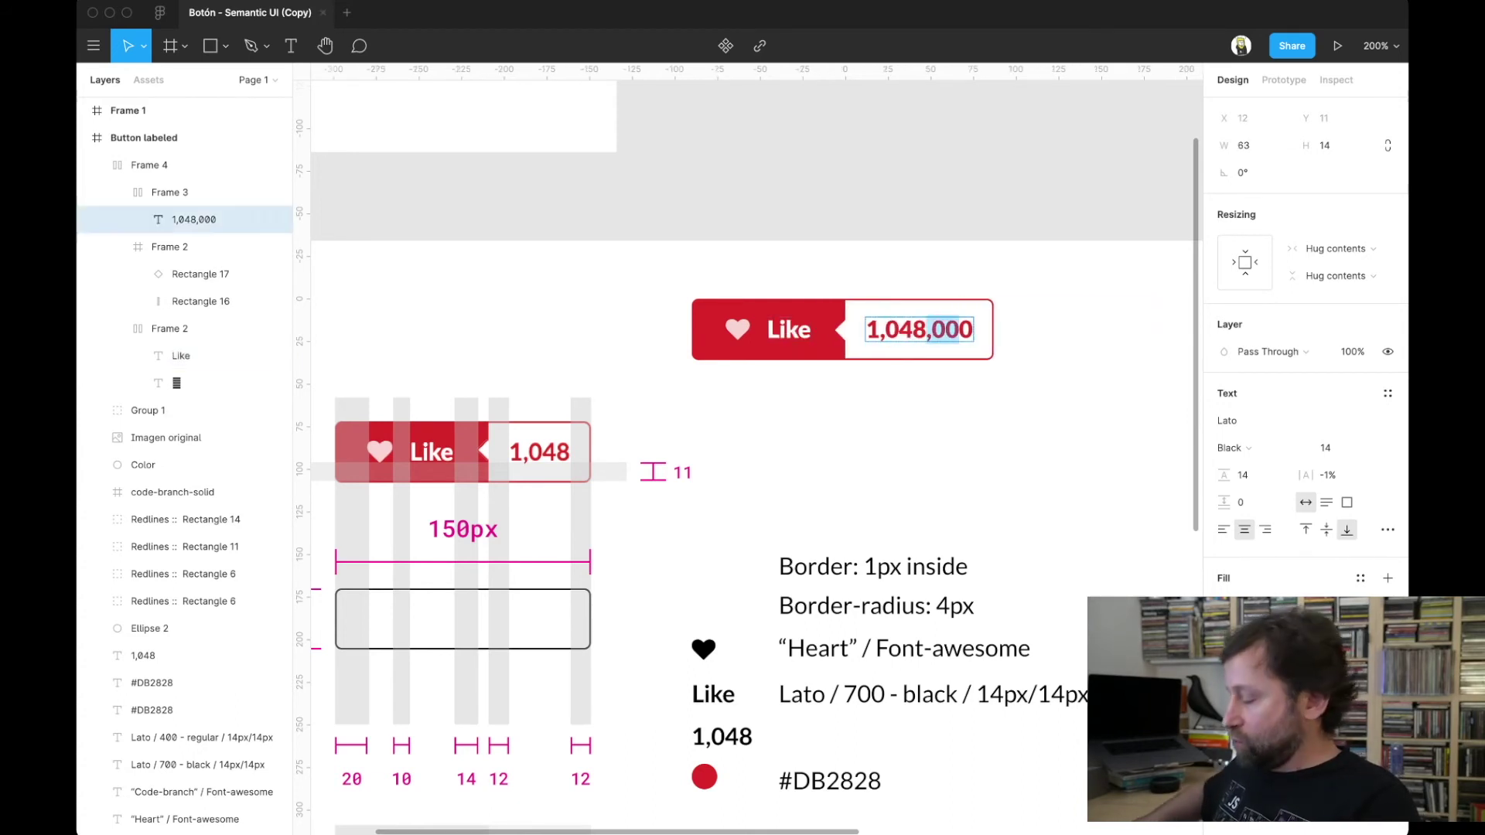
key("BackSpace")
key("Escape")
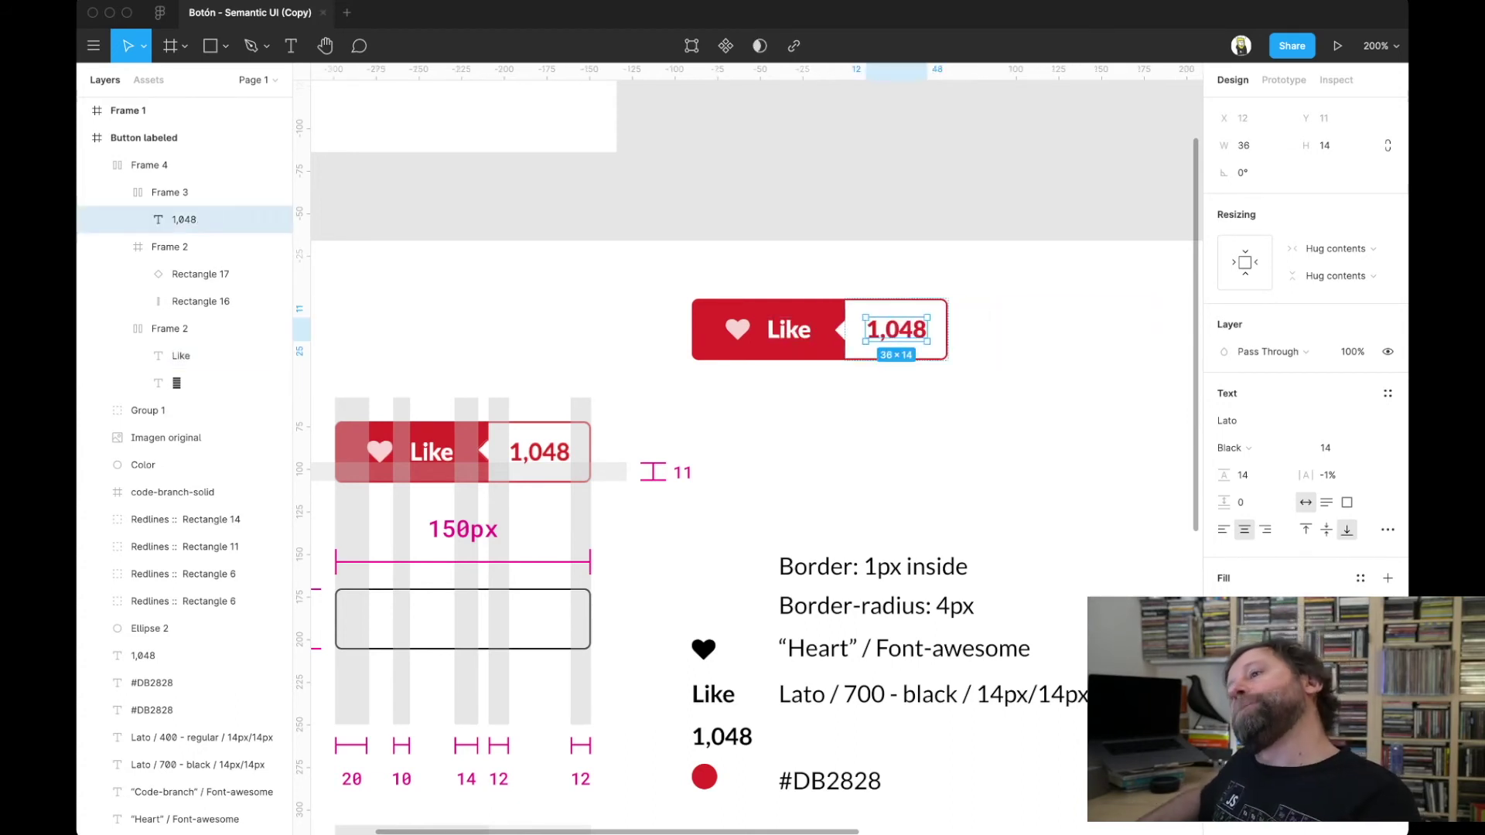
left_click(465, 447)
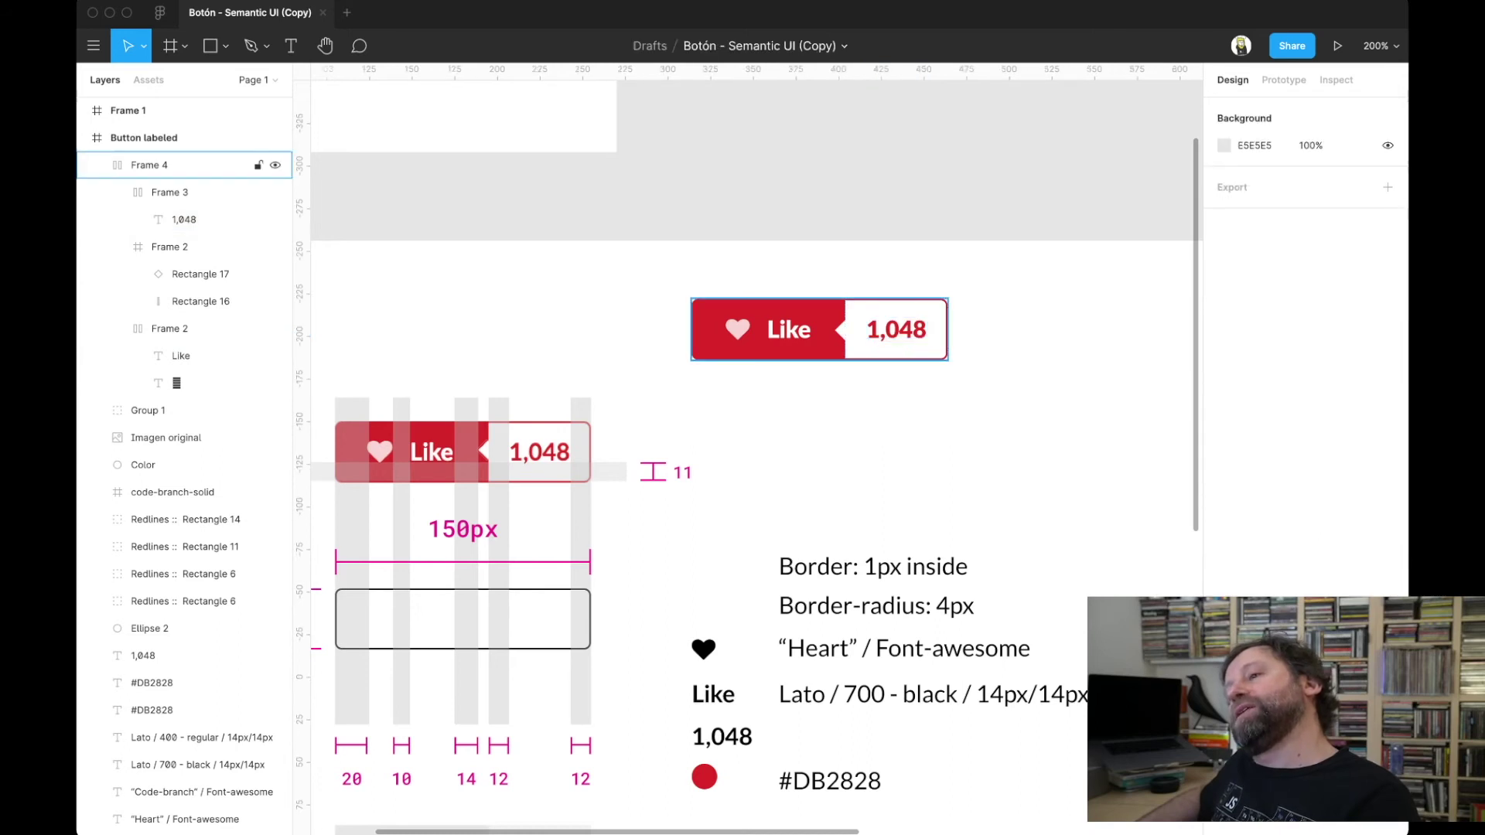
left_click(147, 164)
key("Up")
key("Up")
key("Up")
key("Up")
key("Up")
key("Up")
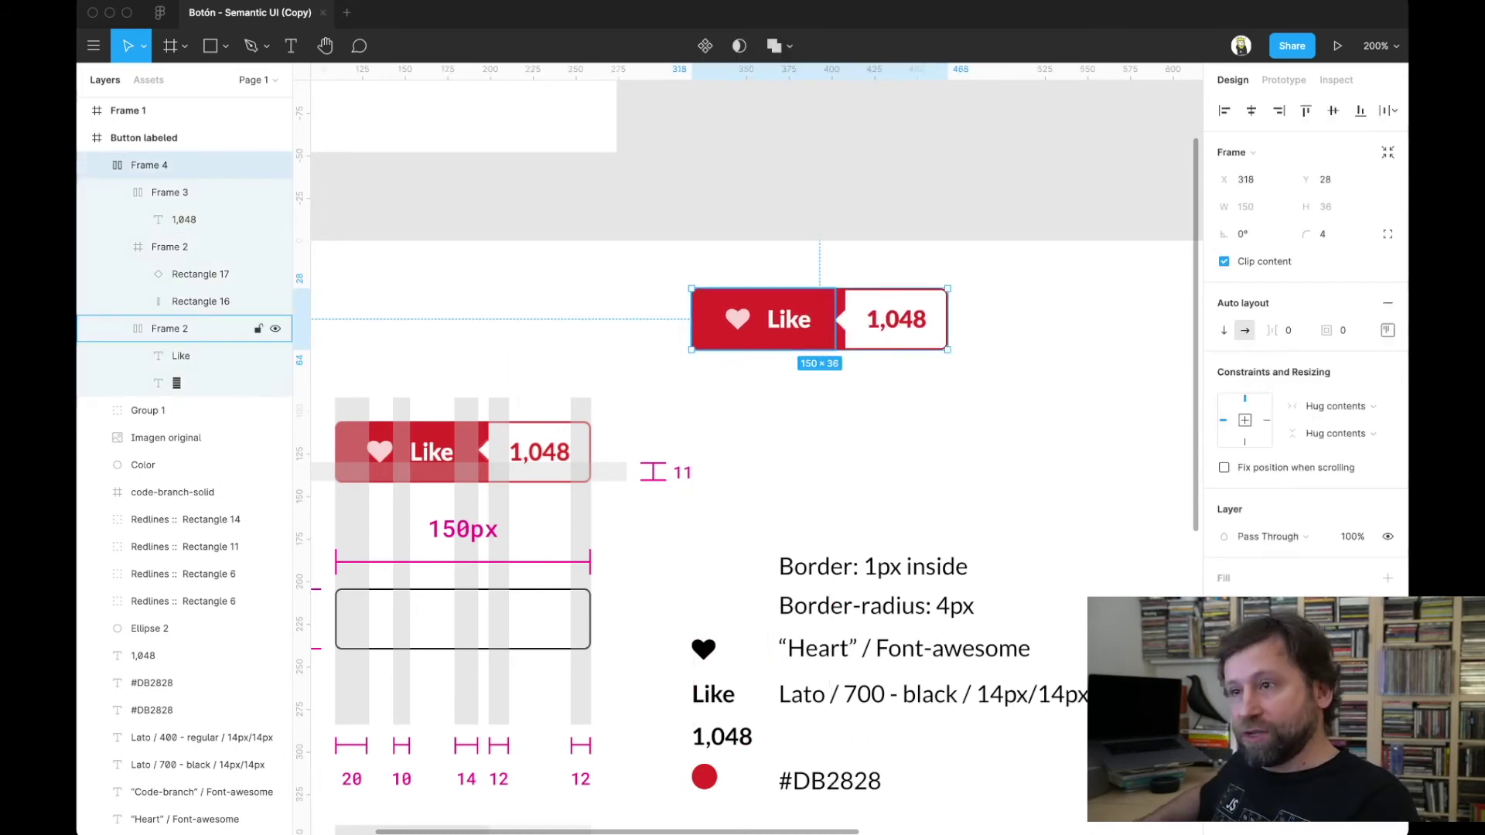
- Move the Like button slightly right and down to X 350, Y 42, then inspect its red section
key("shift+0")
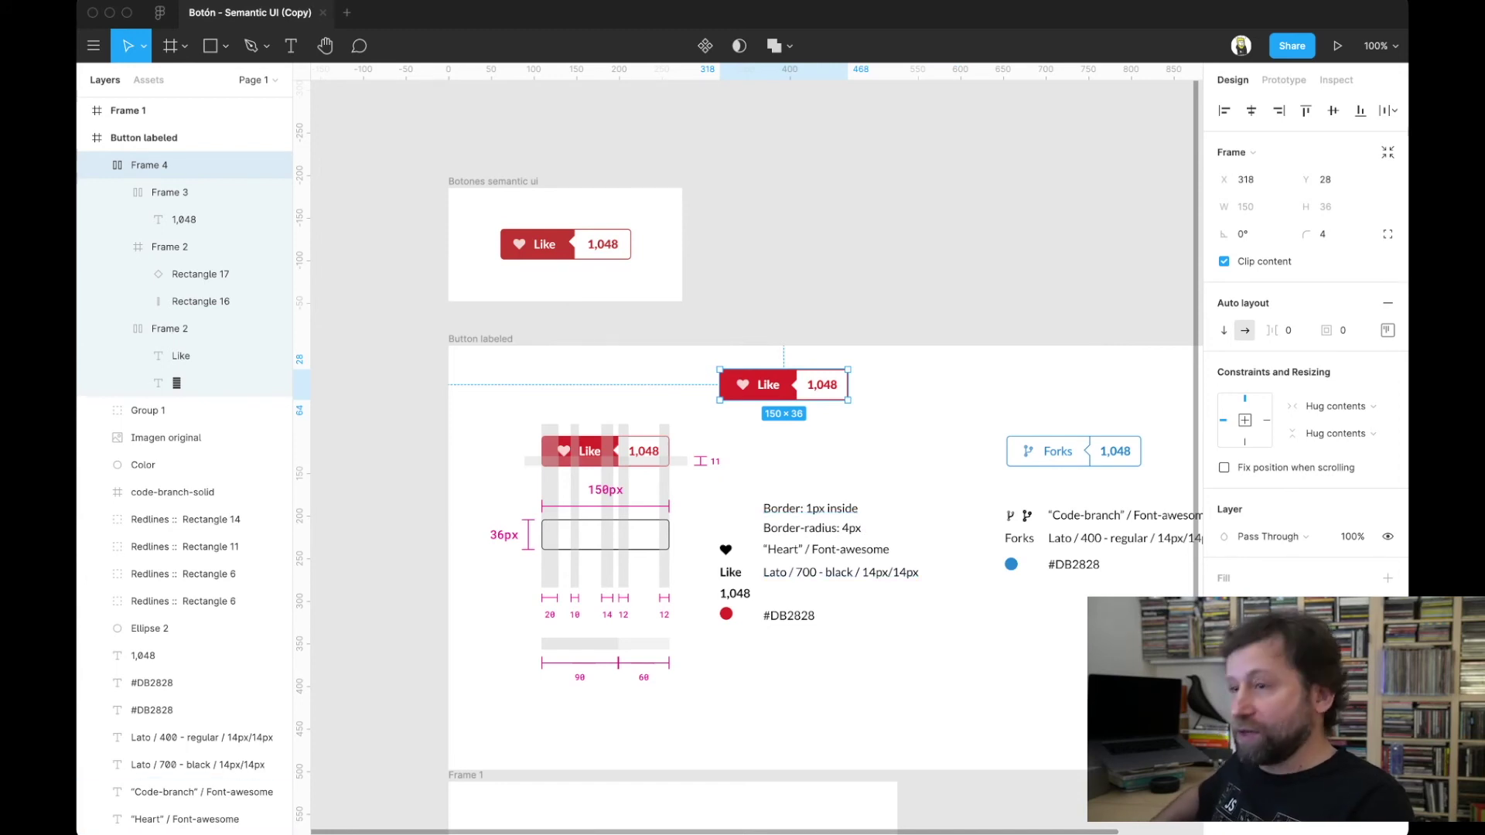
scroll(749, 451, "up", 3)
scroll(749, 449, "up", 2)
scroll(748, 449, "right", 2)
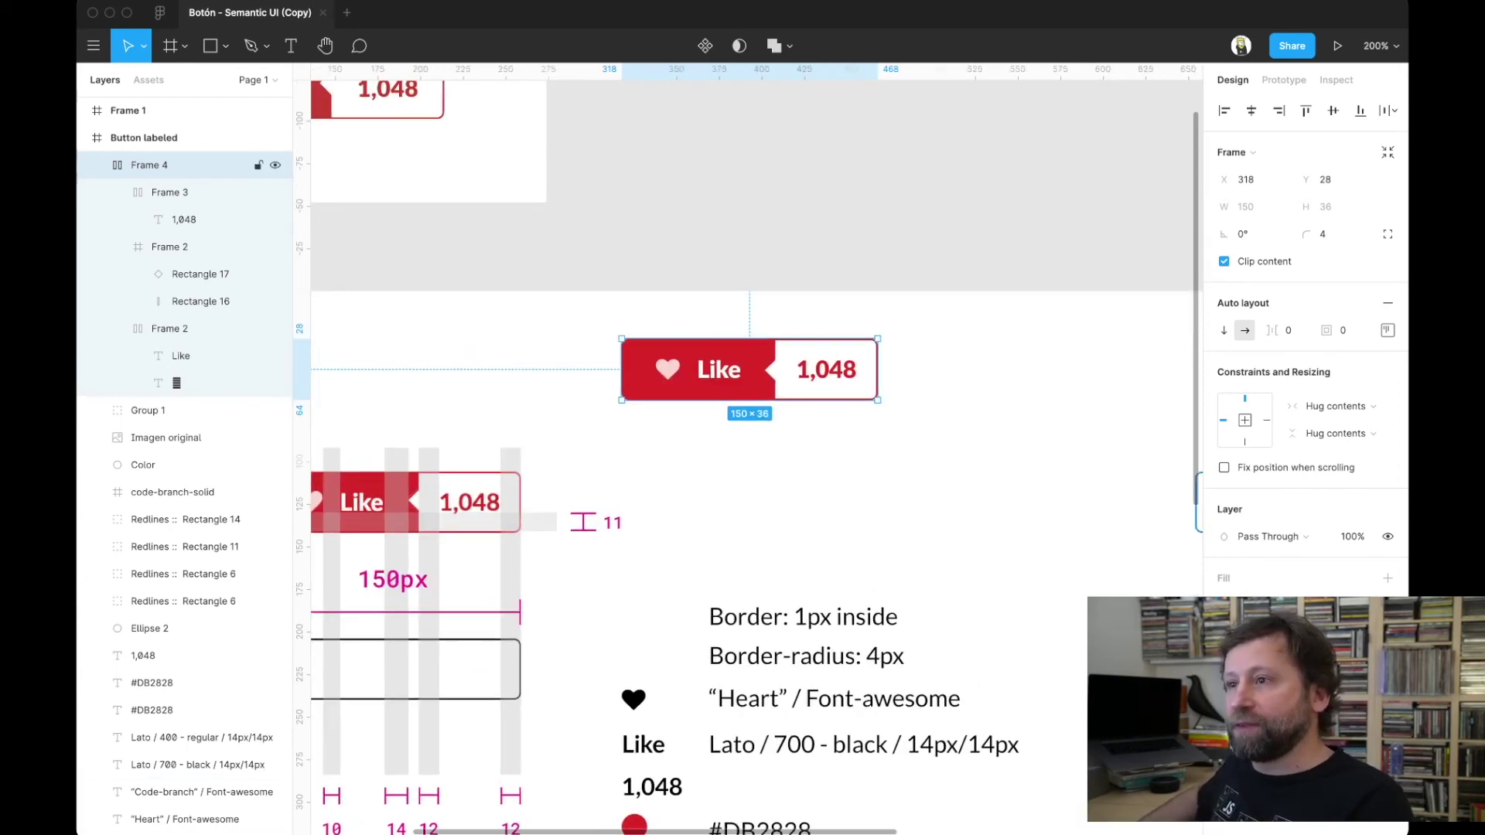
left_click_drag(749, 370, 799, 391)
scroll(749, 448, "right", 2)
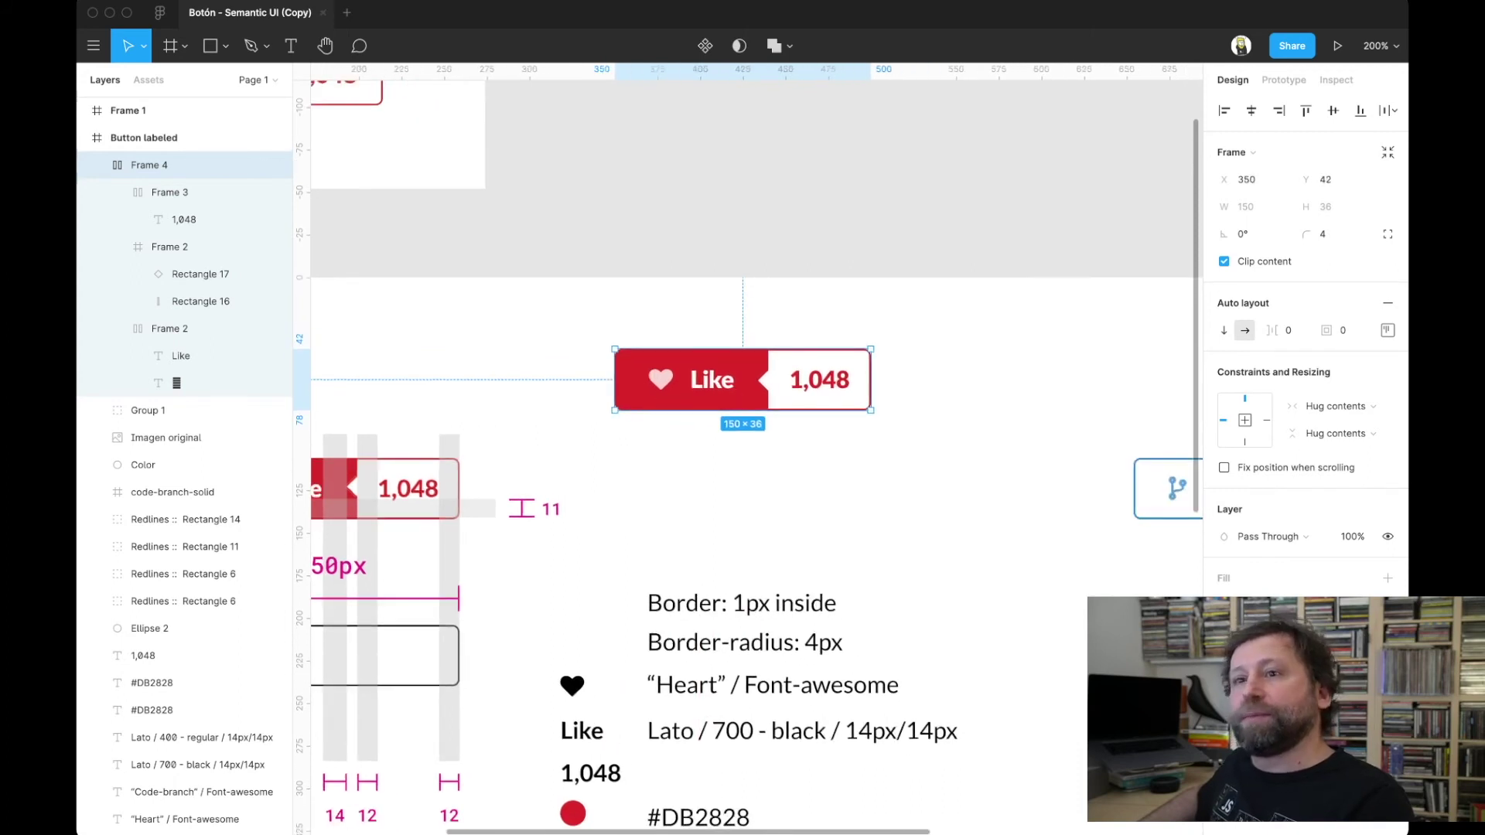
scroll(749, 449, "left", 2)
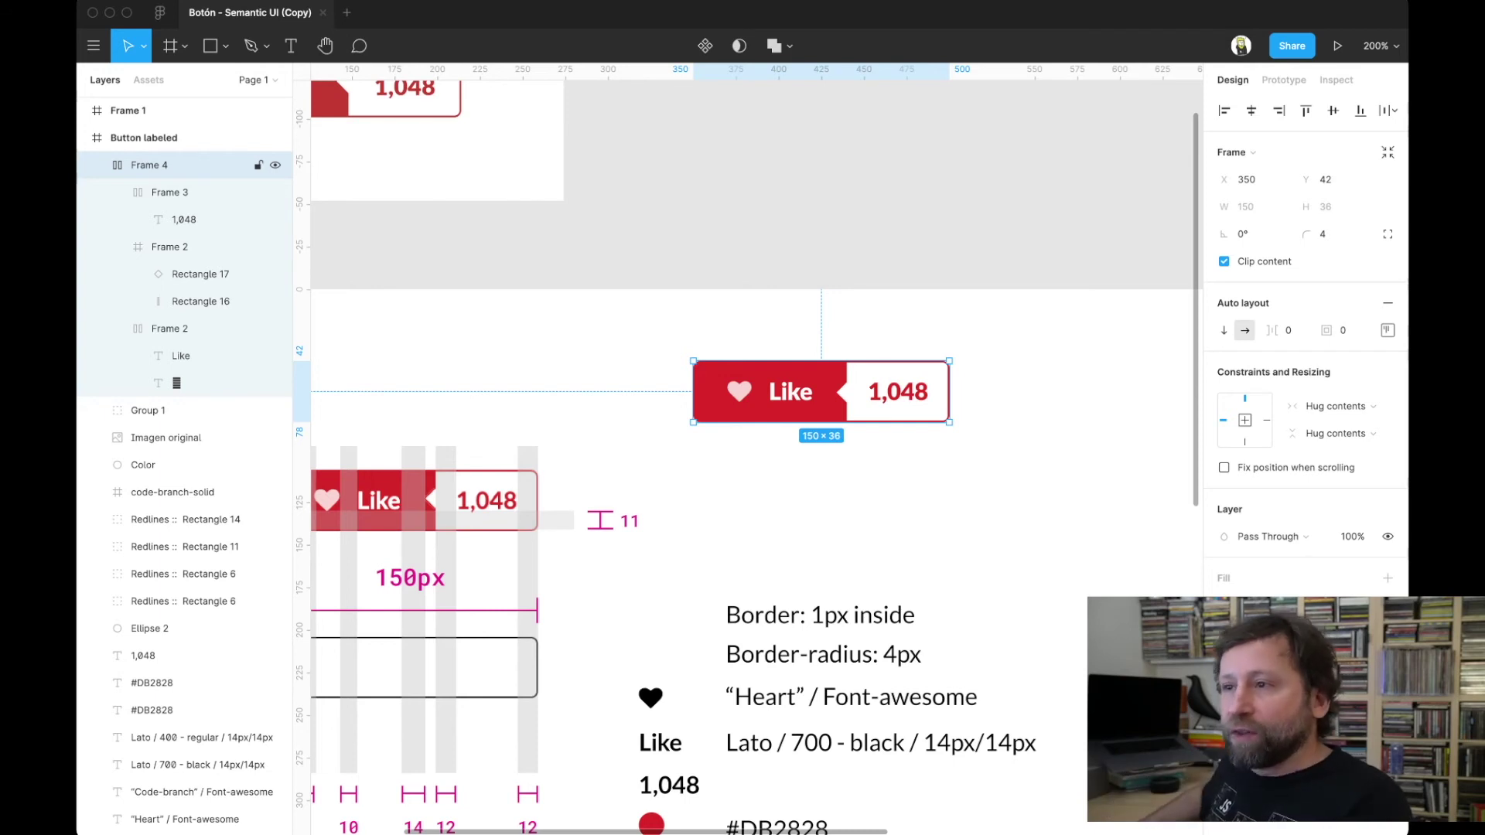
left_click(169, 328)
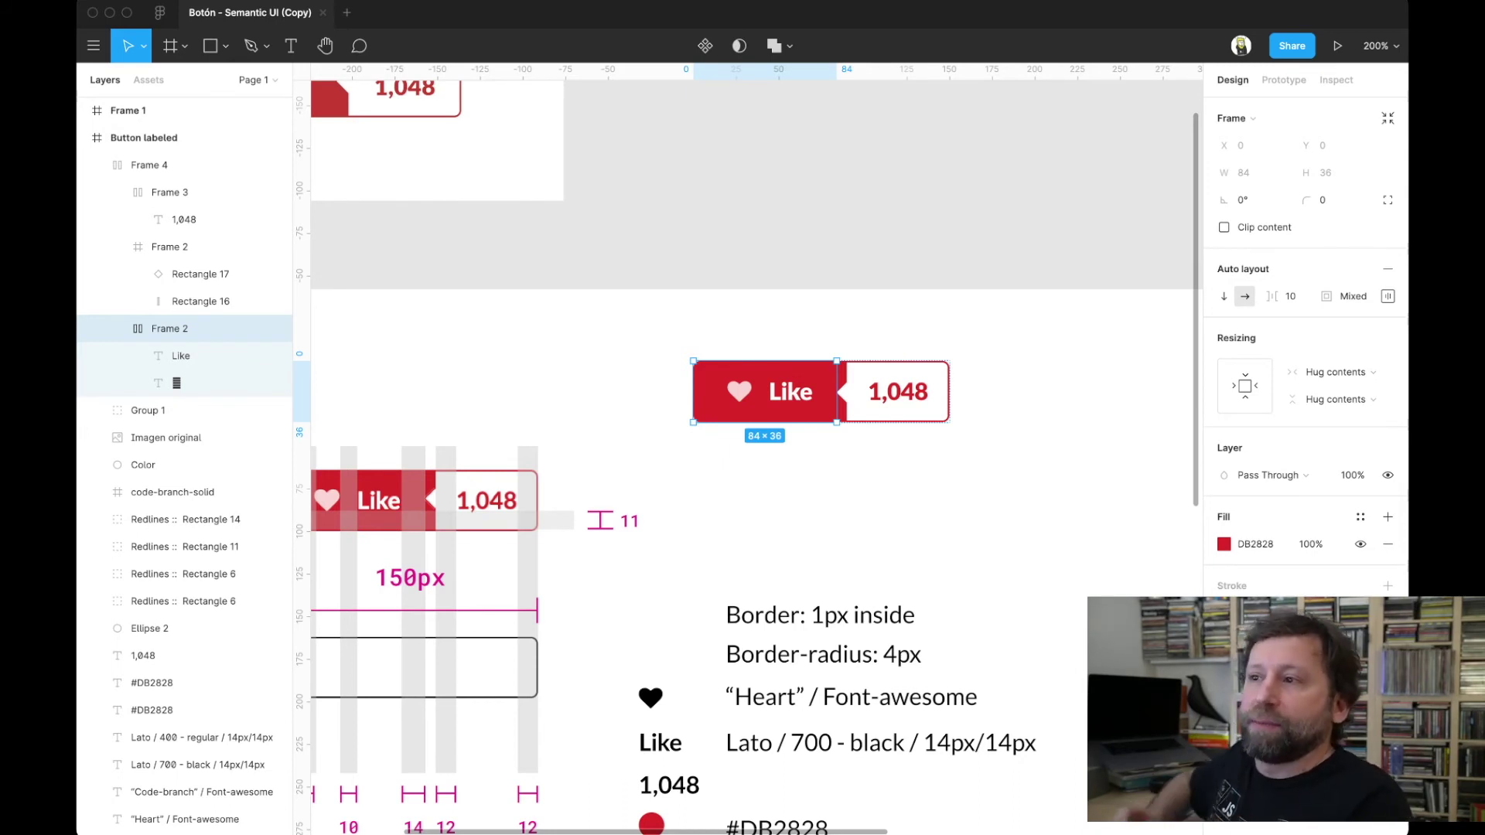
key("Escape")
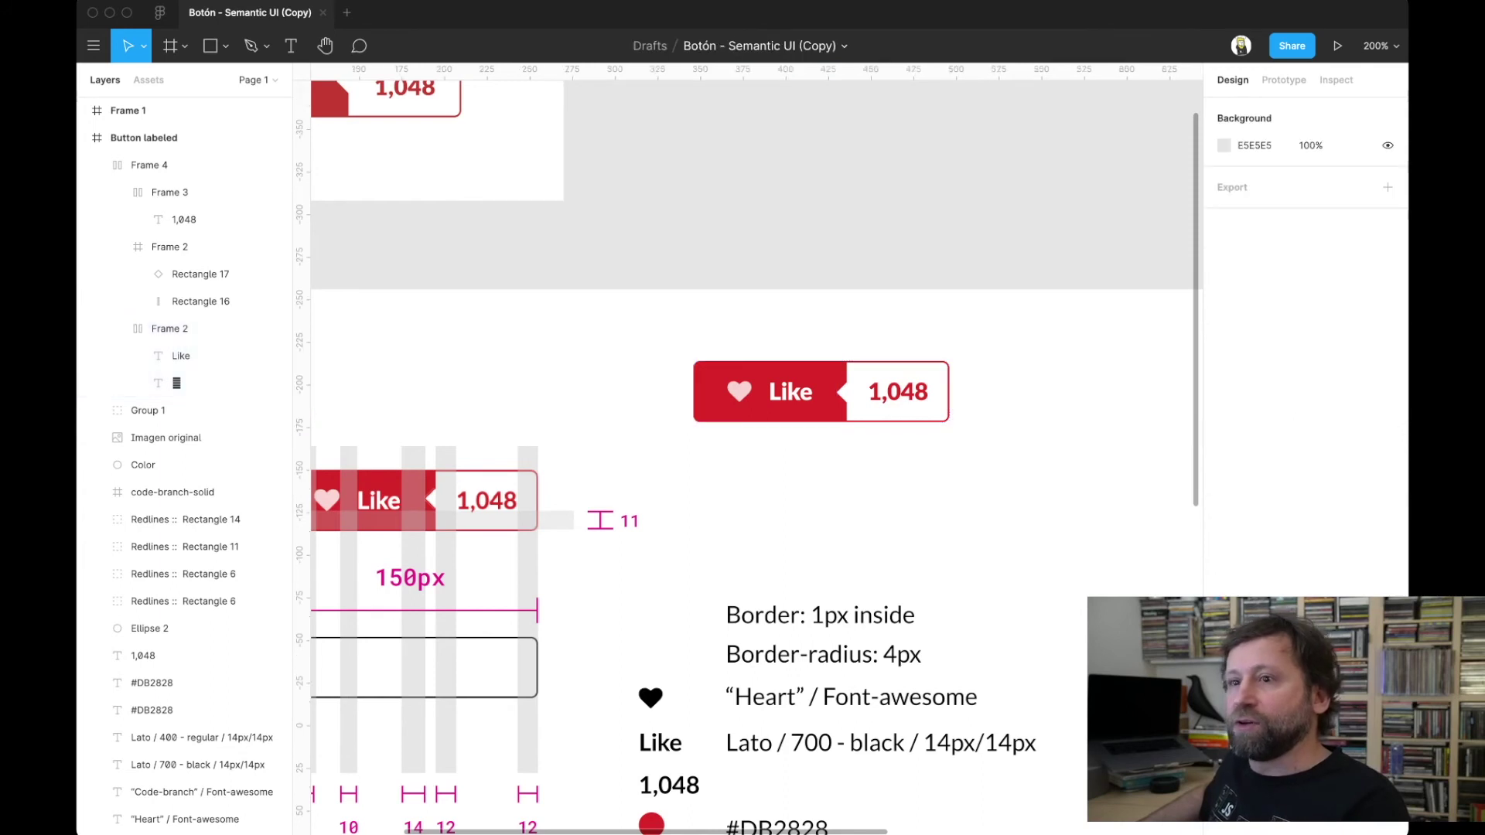
- Position the Like button, duplicate it, and place the copy to its right
scroll(758, 456, "right", 10)
left_click_drag(426, 414, 827, 383)
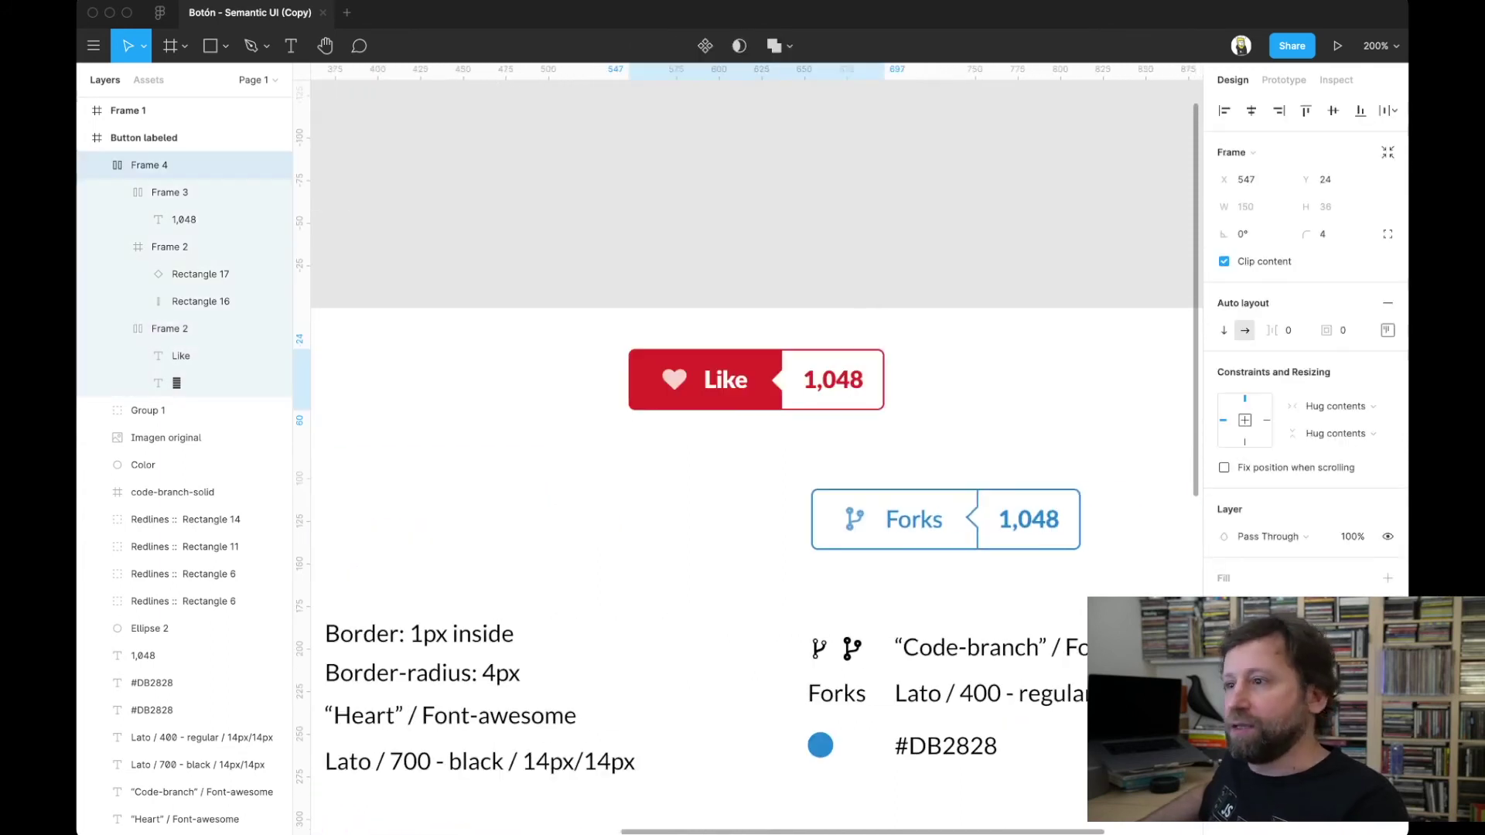
scroll(827, 383, "right", 9)
mouse_move(480, 385)
left_mouse_down()
mouse_move(585, 382)
mouse_move(571, 383)
left_mouse_up()
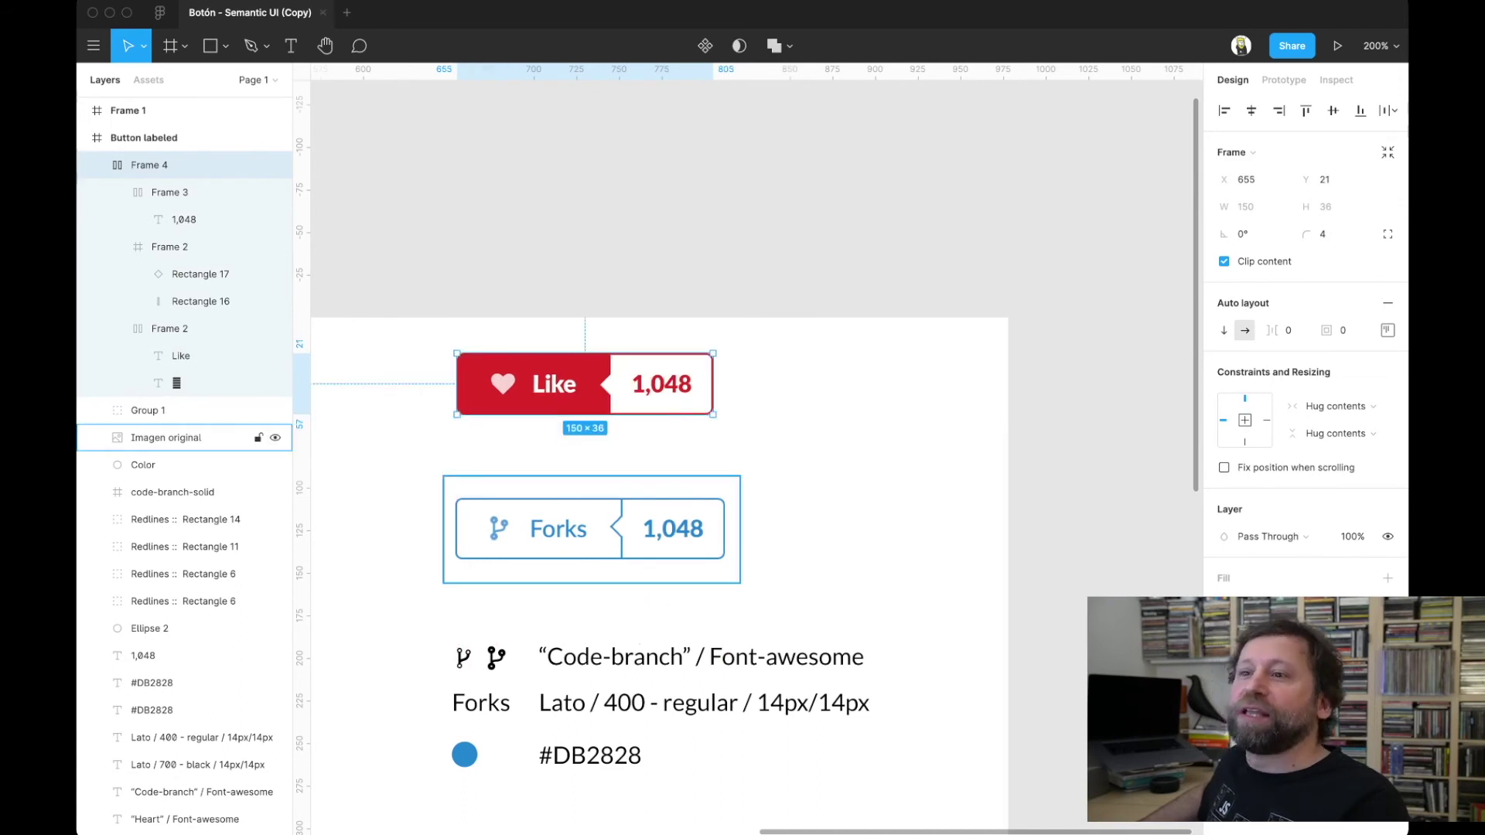
scroll(571, 383, "left", 8)
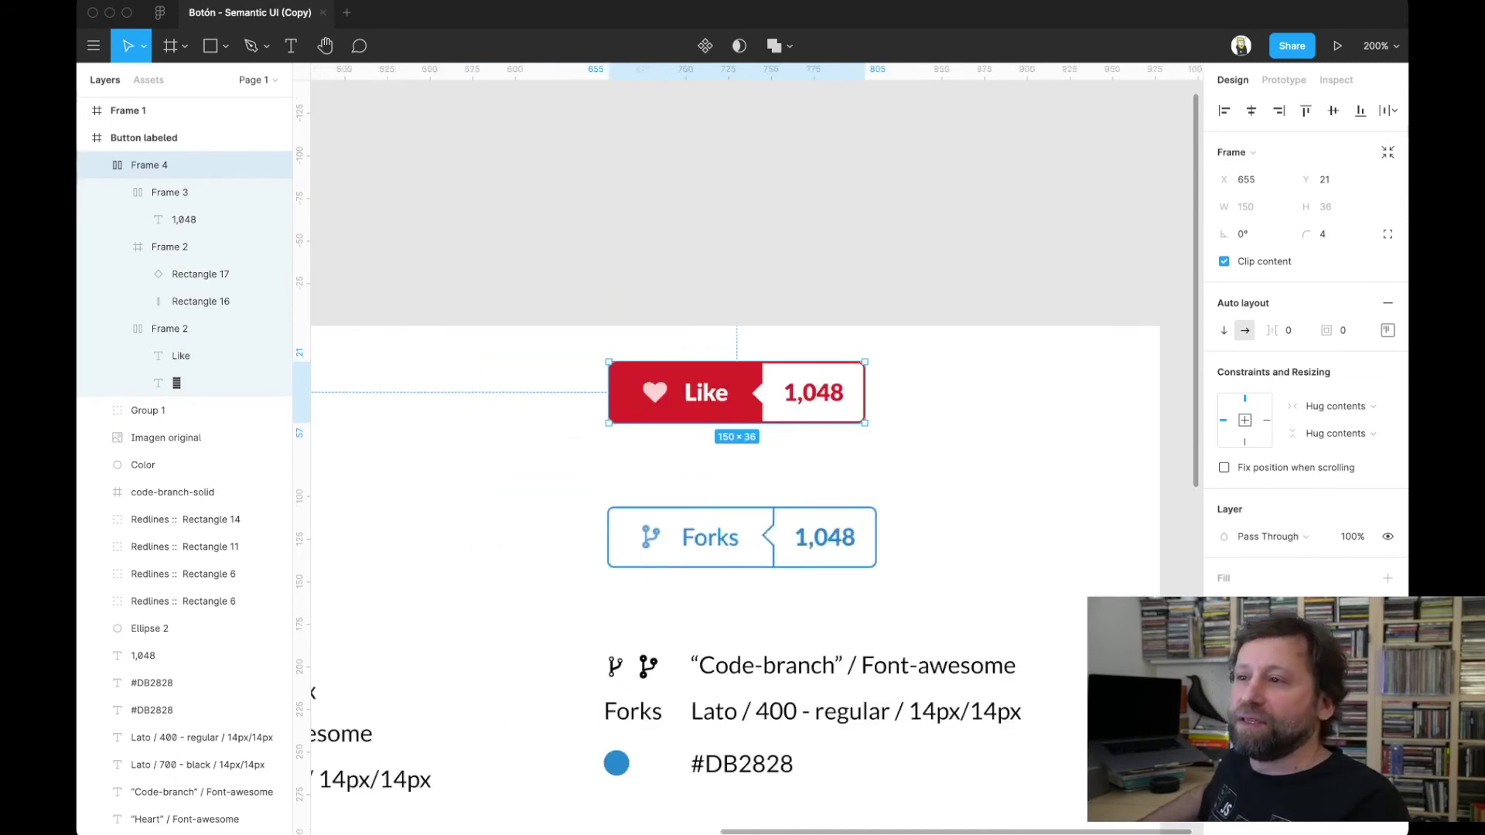
mouse_move(571, 384)
left_mouse_down()
mouse_move(573, 411)
mouse_move(512, 413)
mouse_move(548, 417)
mouse_move(530, 421)
left_mouse_up()
scroll(511, 414, "left", 2)
key("ctrl+d")
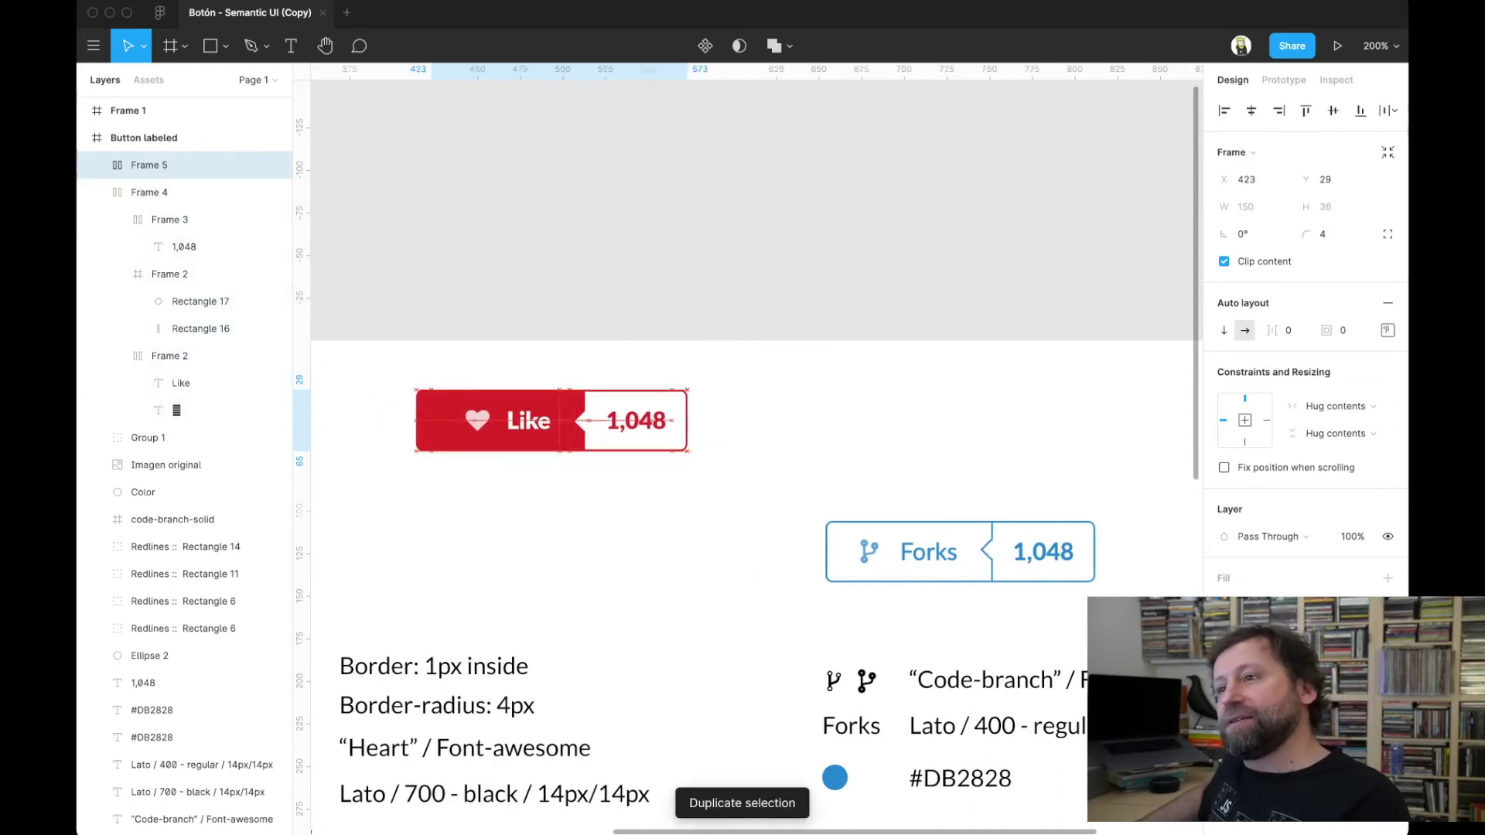
scroll(889, 418, "right", 2)
left_click_drag(789, 418, 848, 418)
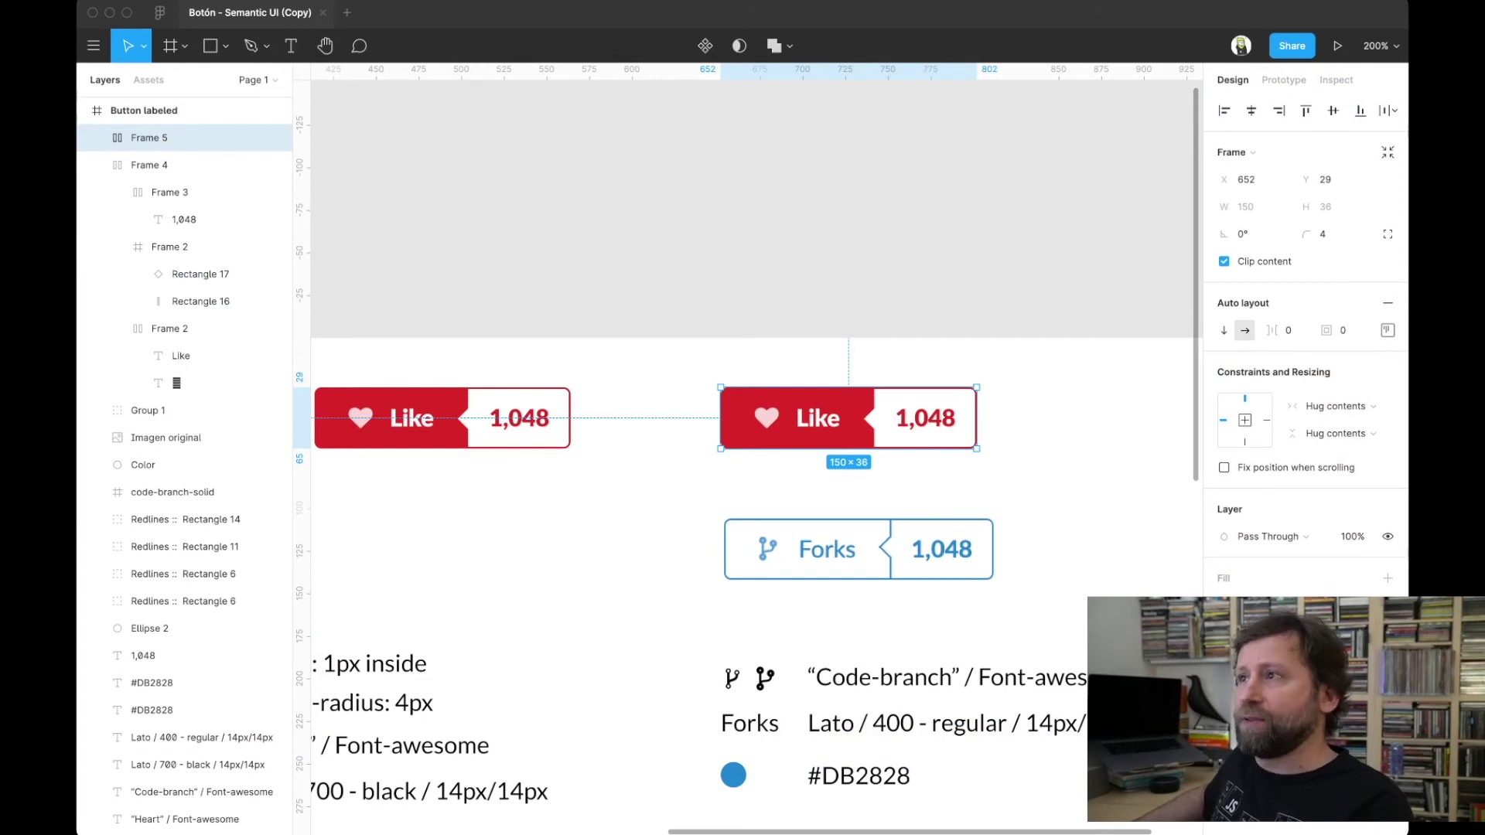
- Try pasting the code-branch glyph over the heart icon in the copied button
double_click(767, 418)
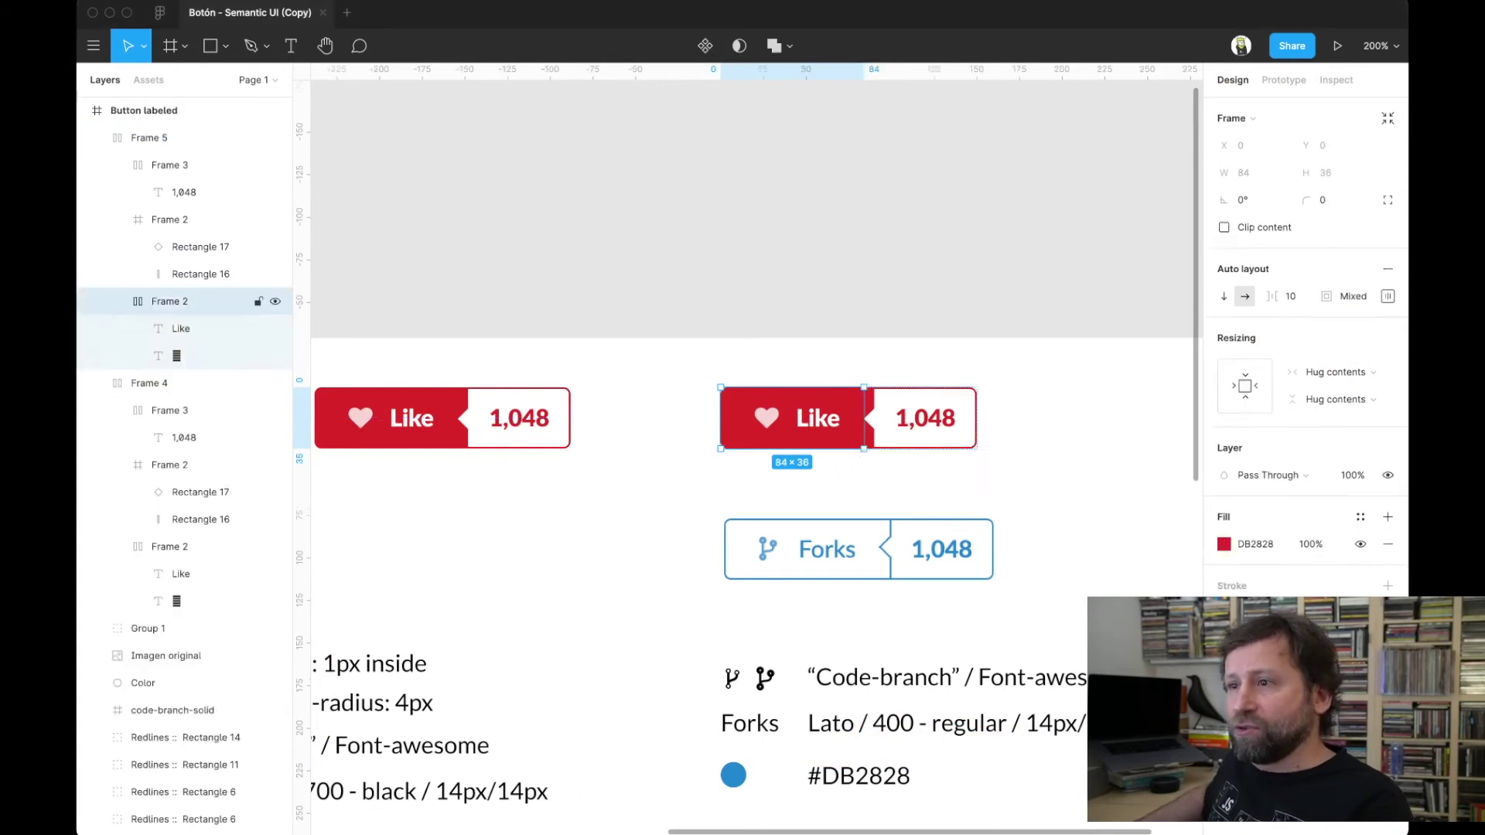
key("Return")
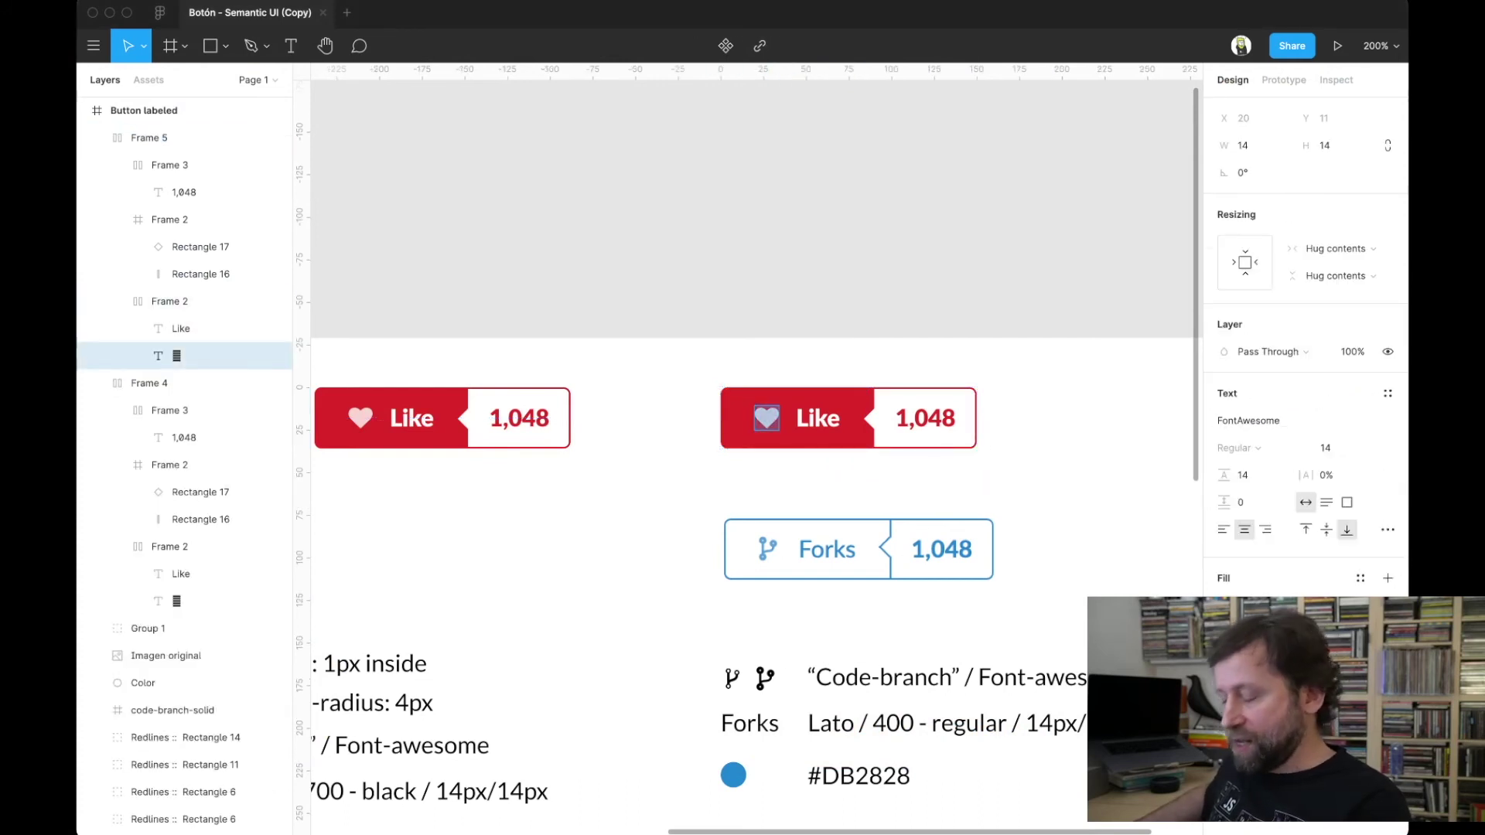
key("ctrl+v")
key("Escape")
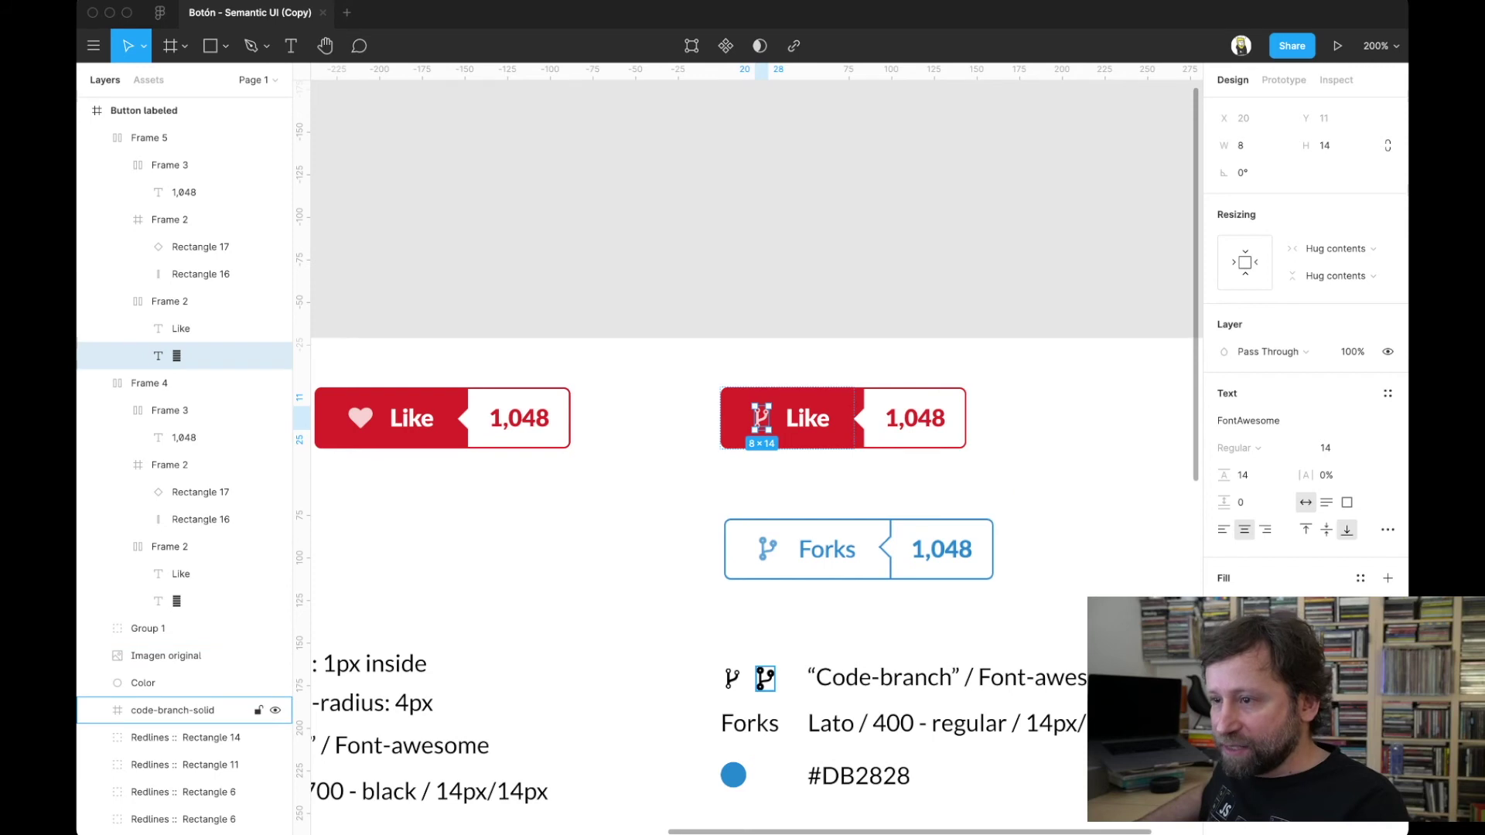
left_click(178, 710)
key("Escape")
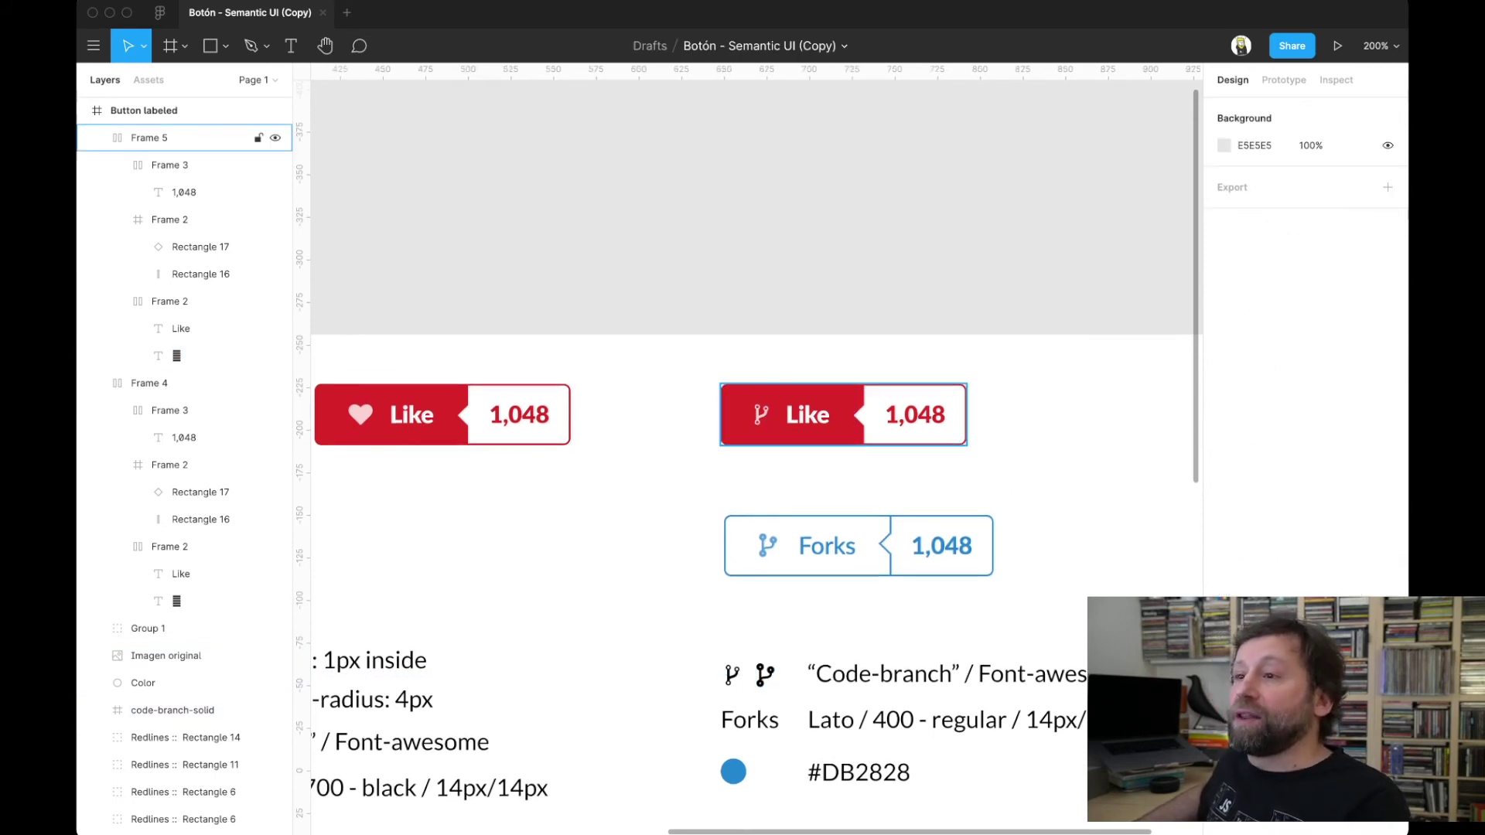
- Delete the old icon glyph and drag the code-branch-solid icon into the red section
left_click(170, 301)
left_click(178, 355)
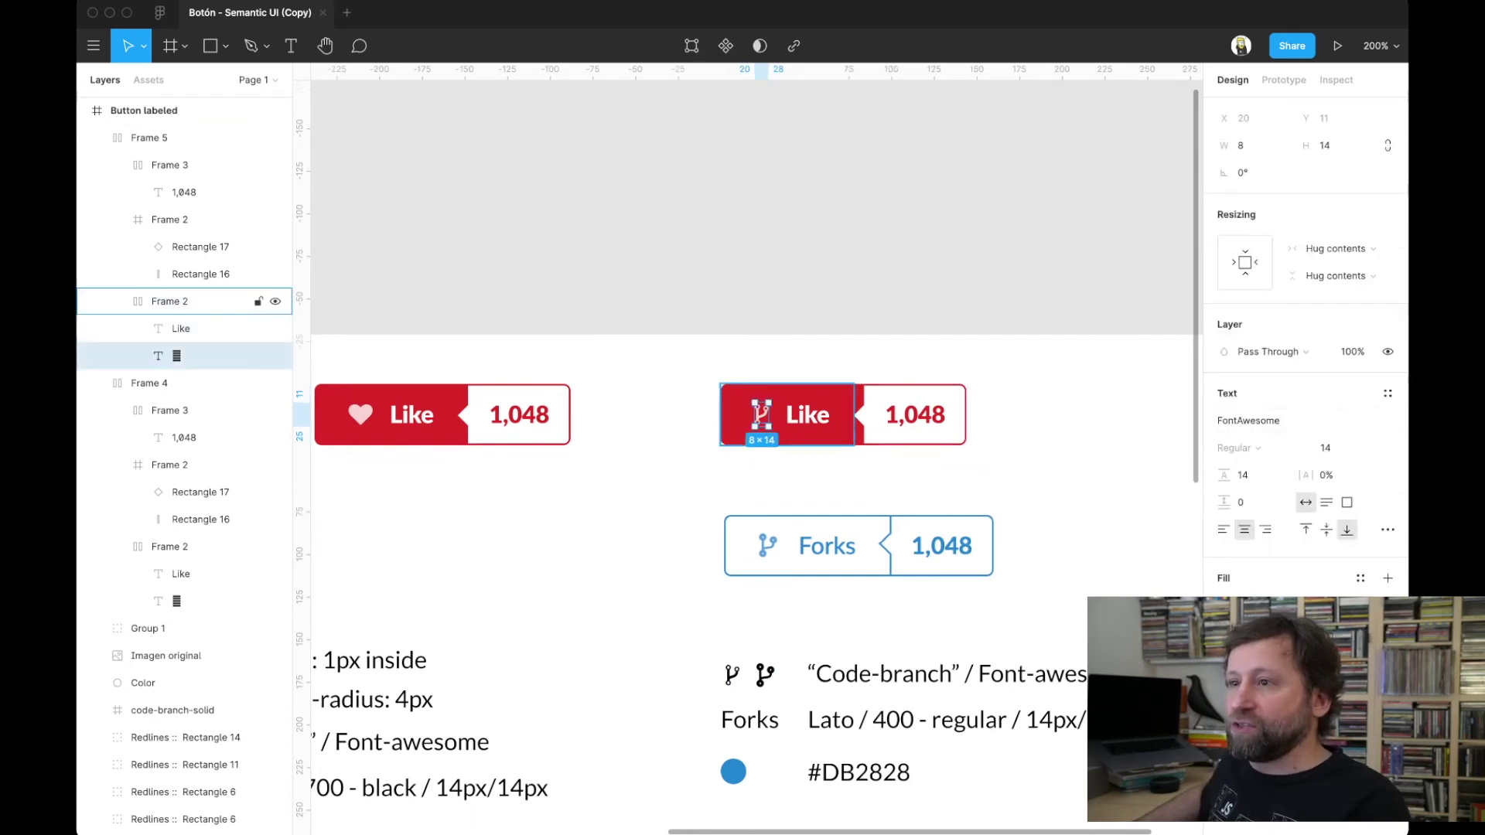
left_click_drag(193, 356, 193, 137)
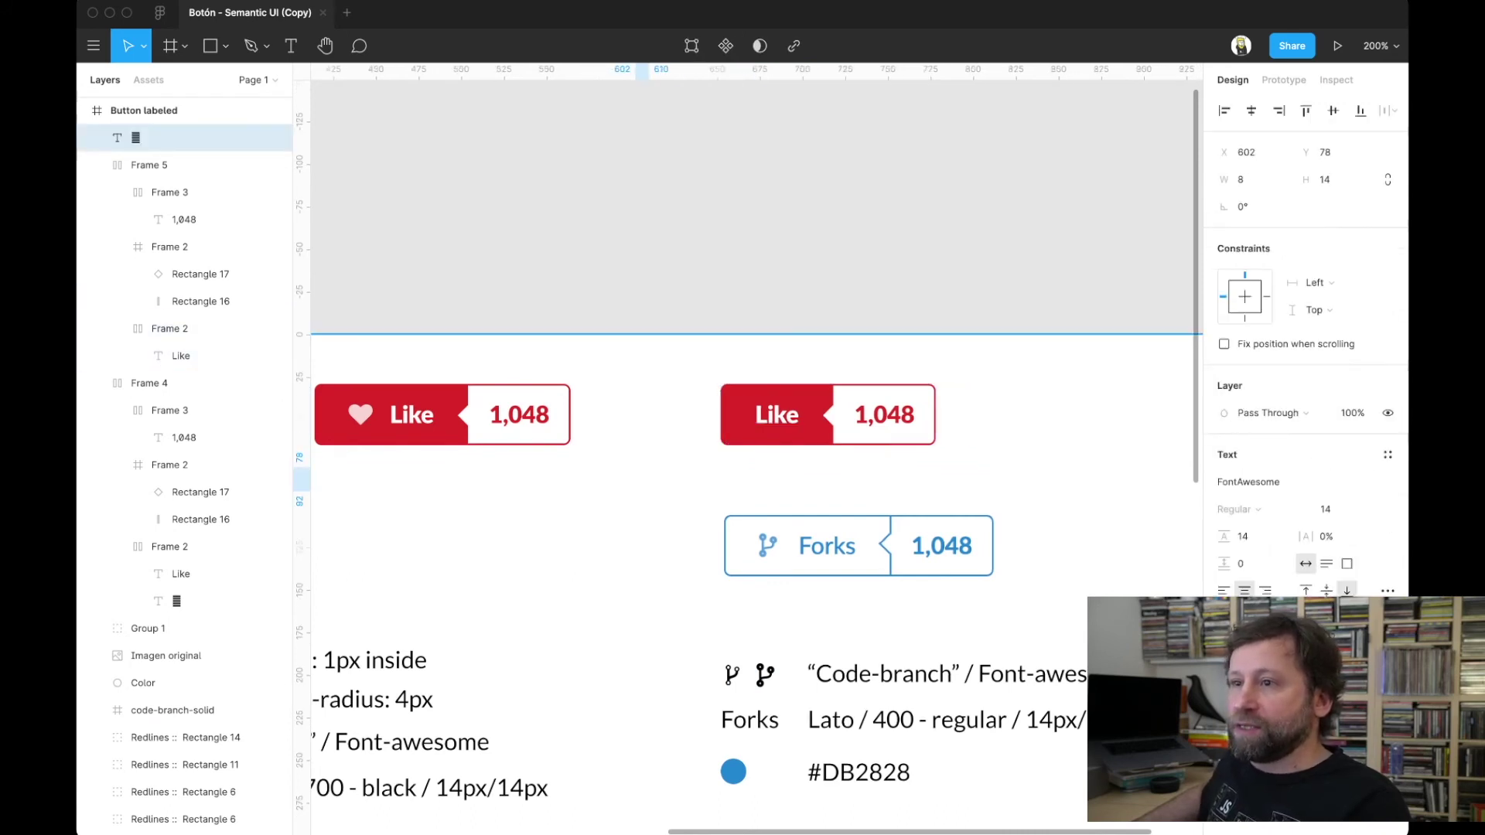
key("Delete")
left_click(763, 674)
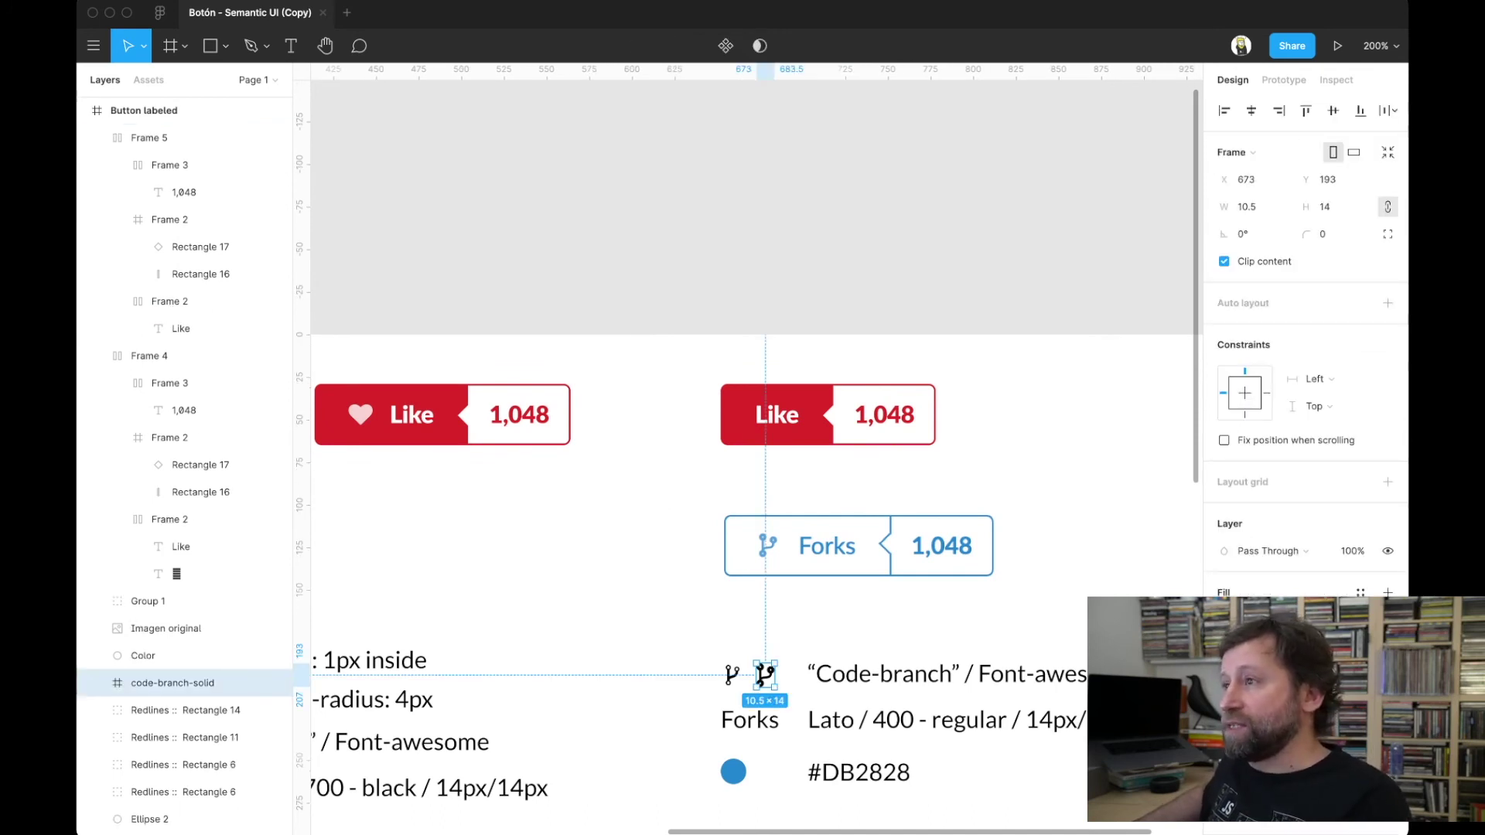
left_click_drag(764, 674, 762, 415)
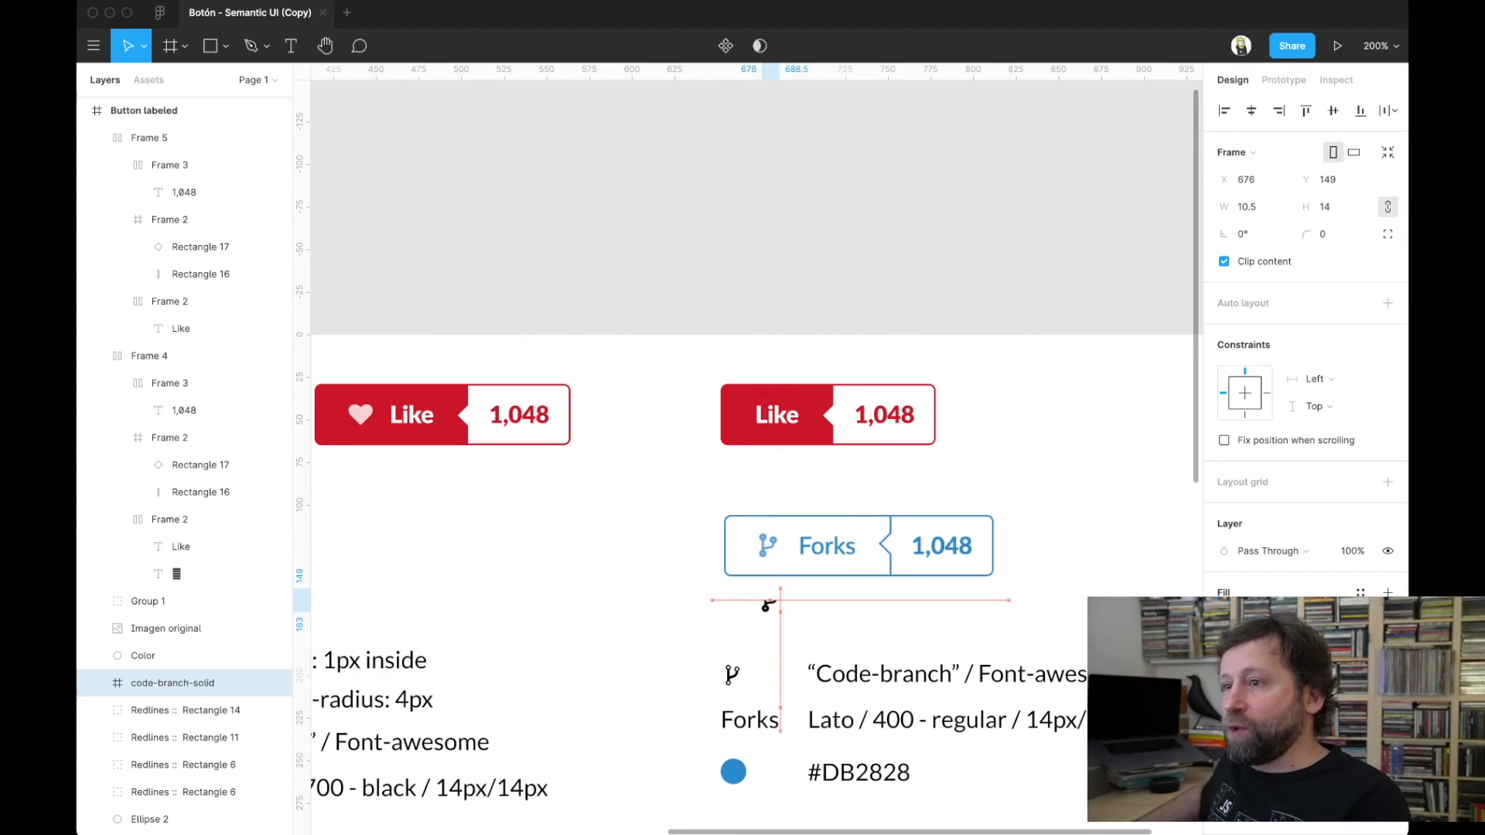
key("Escape")
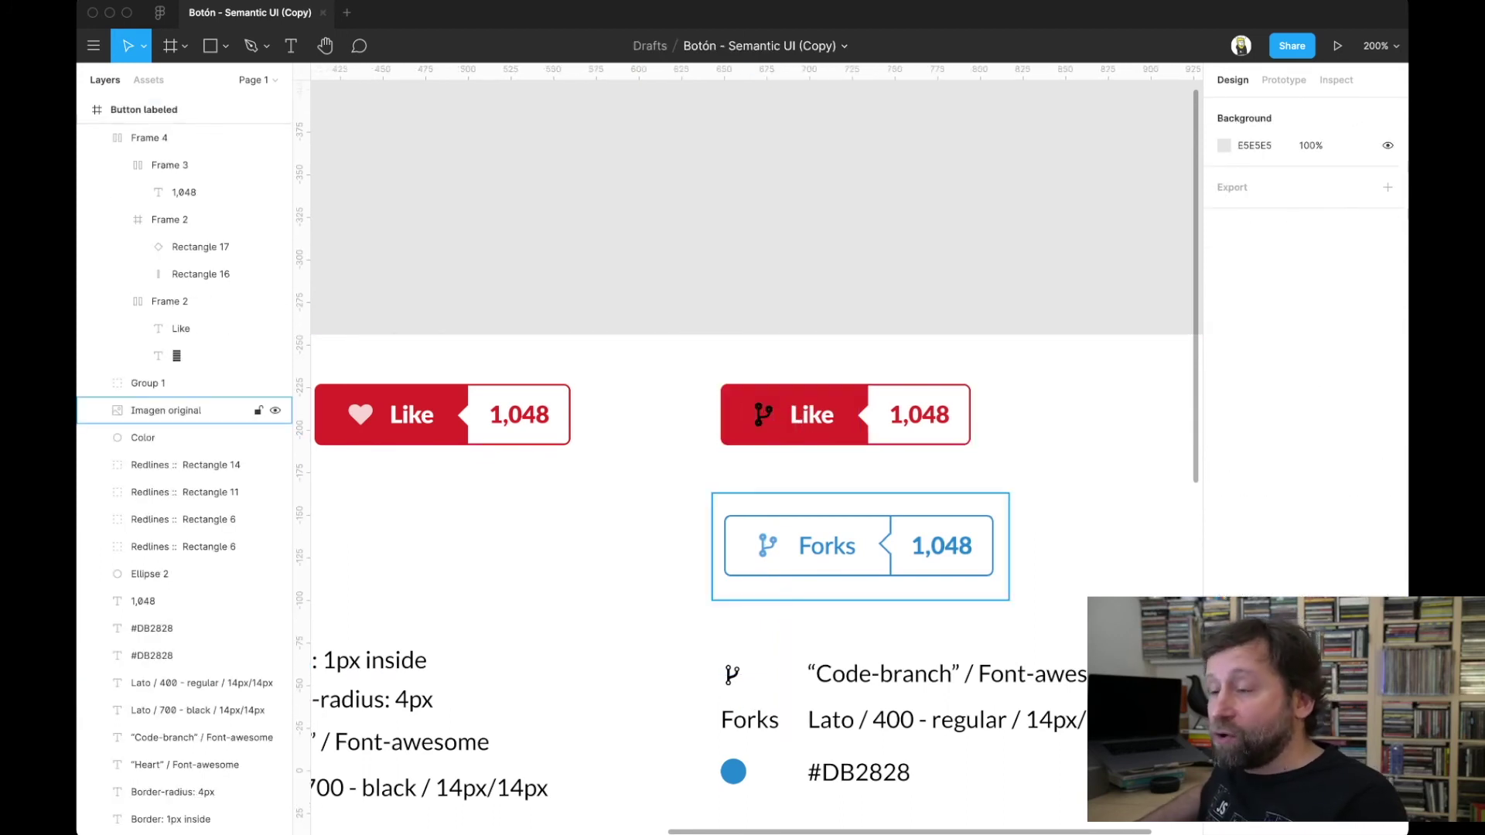
double_click(812, 415)
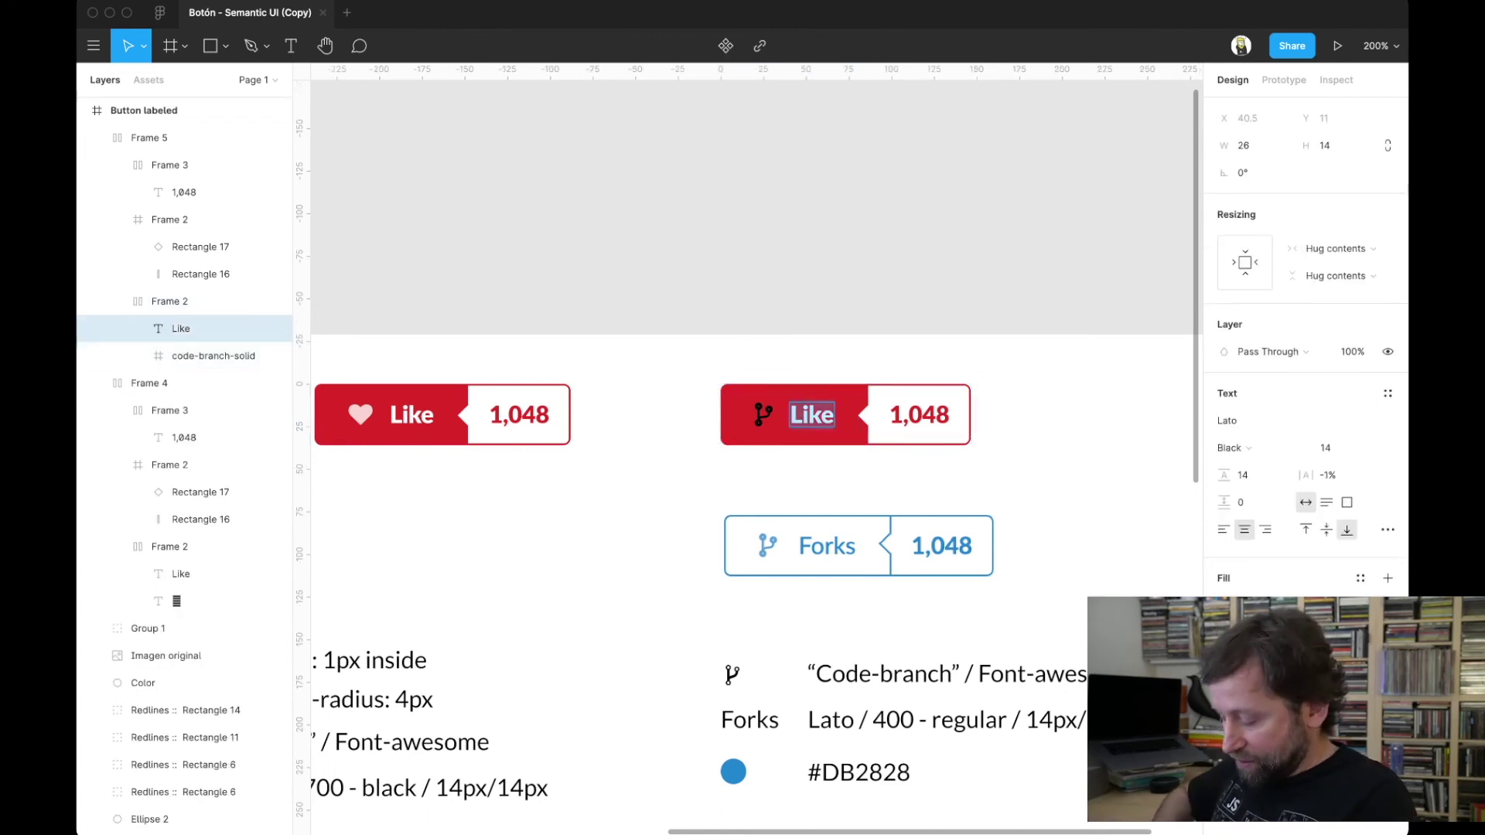
- Change the copied button's label to 'Forks' in Regular weight
type("Forks")
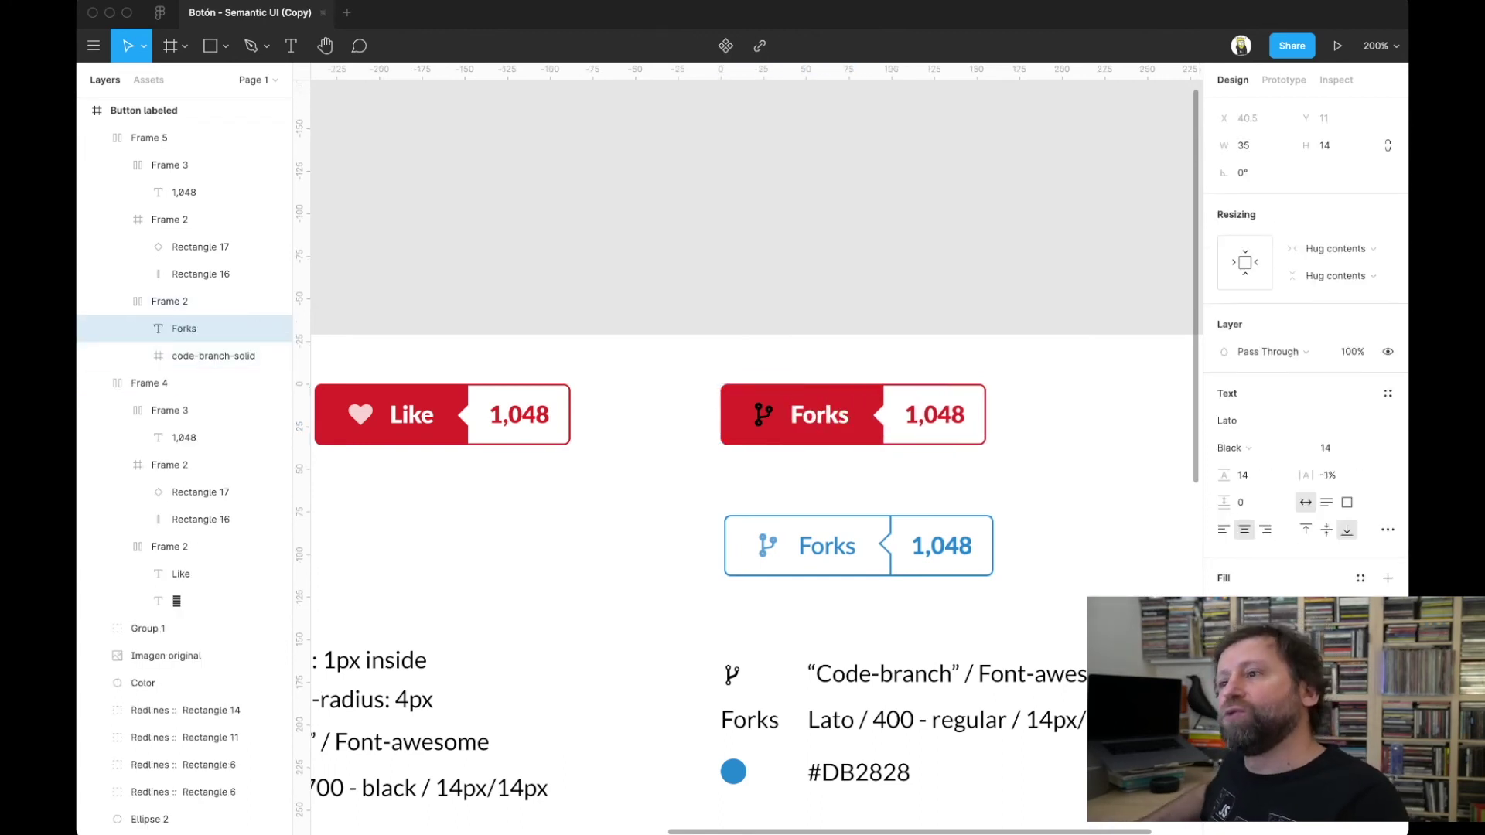
key("Escape")
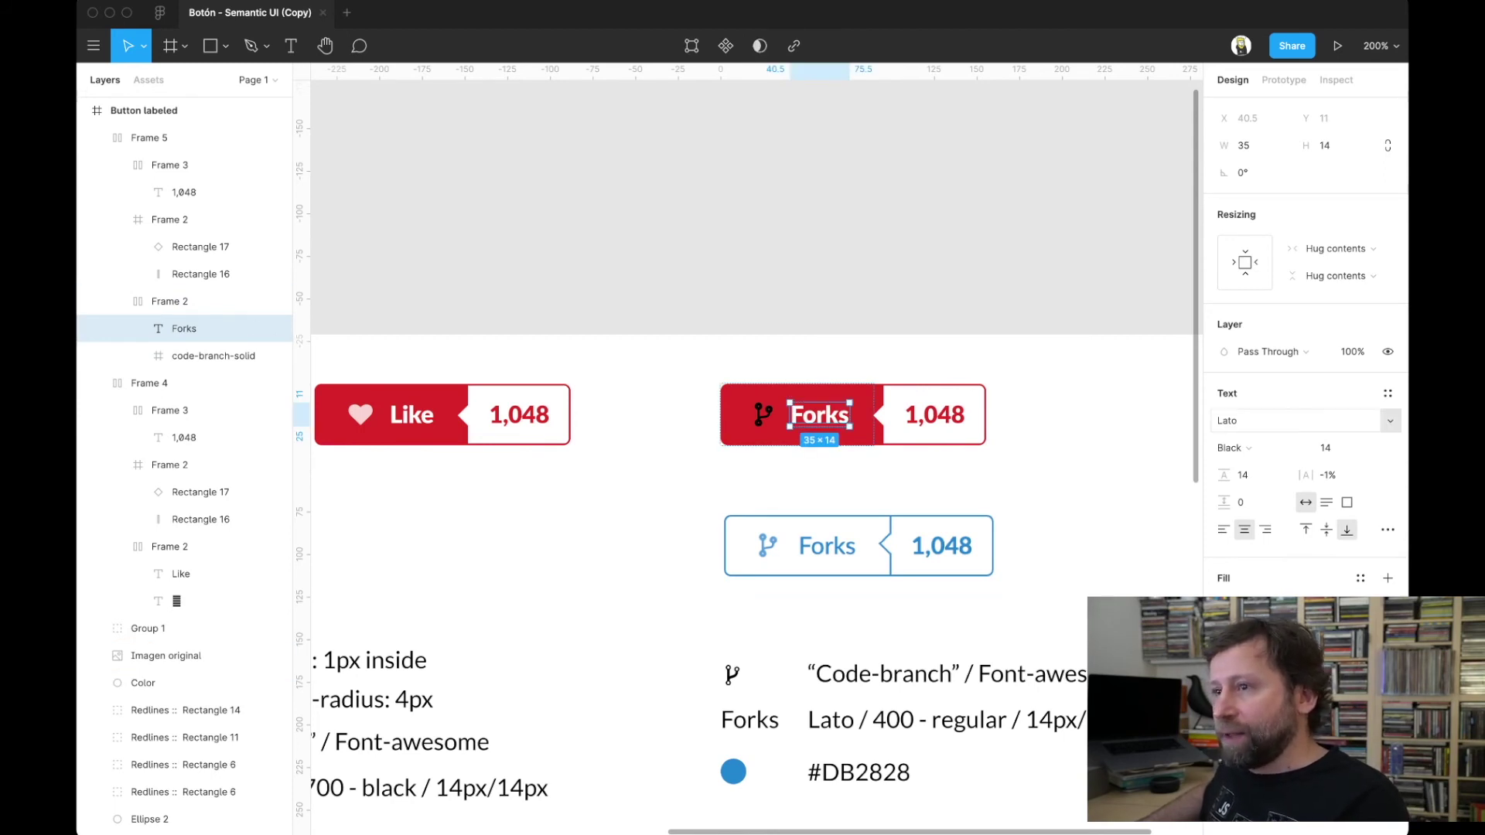
left_click(1233, 448)
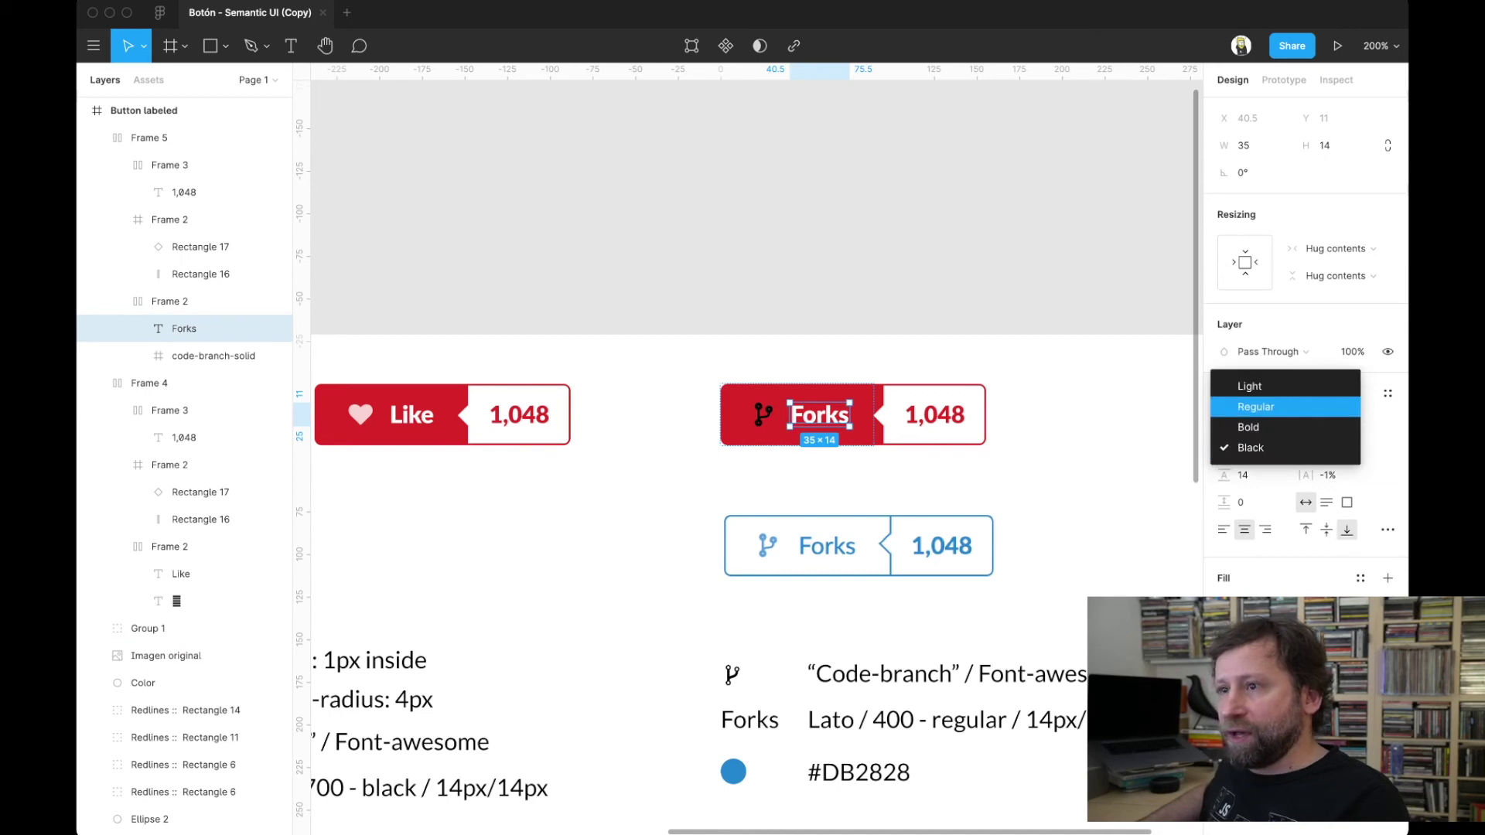
left_click(1255, 407)
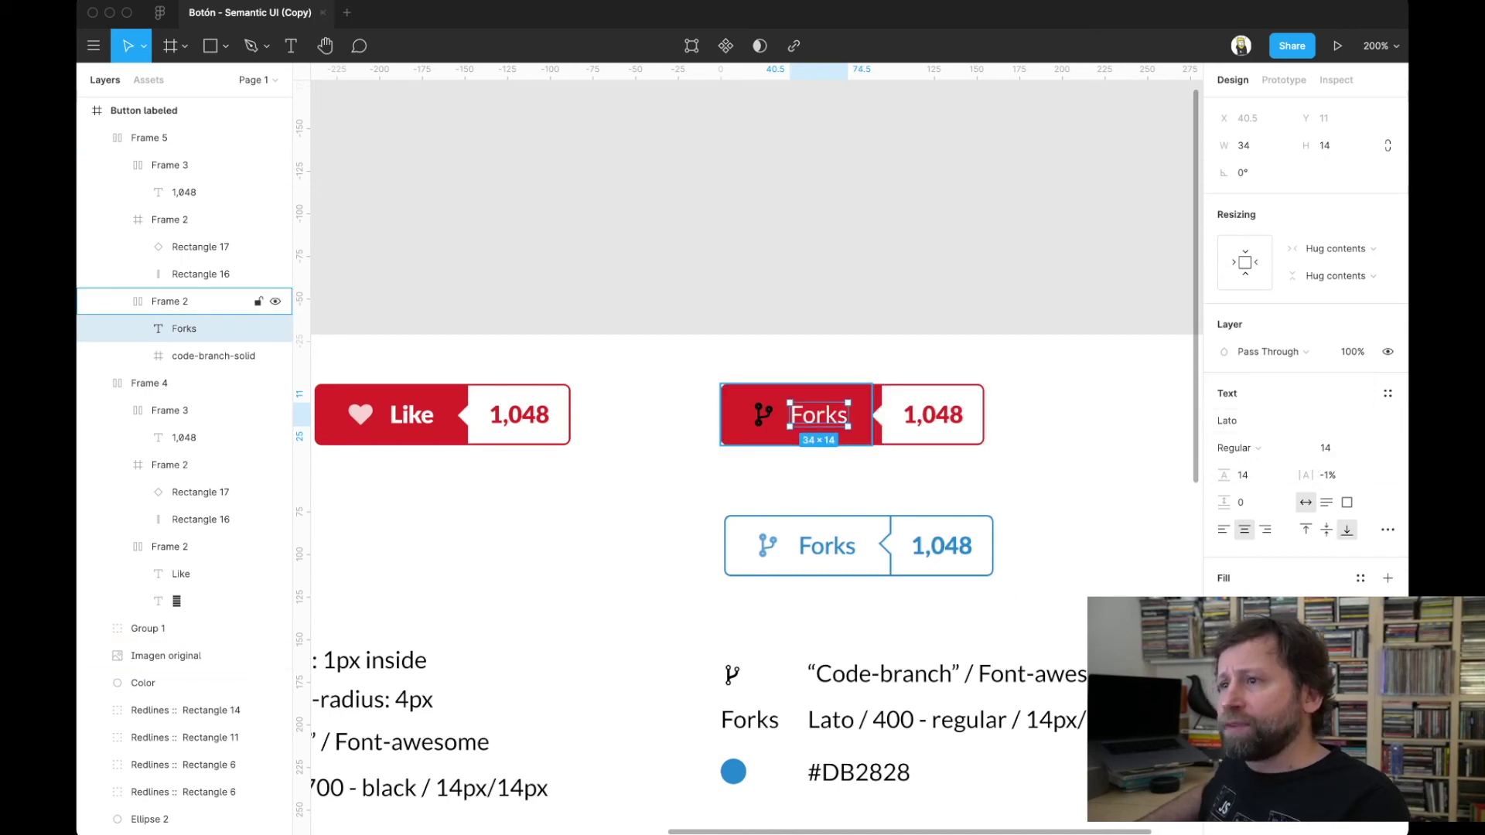
- Fill the label frame around the icon and text white (FFFFFF)
left_click(170, 300)
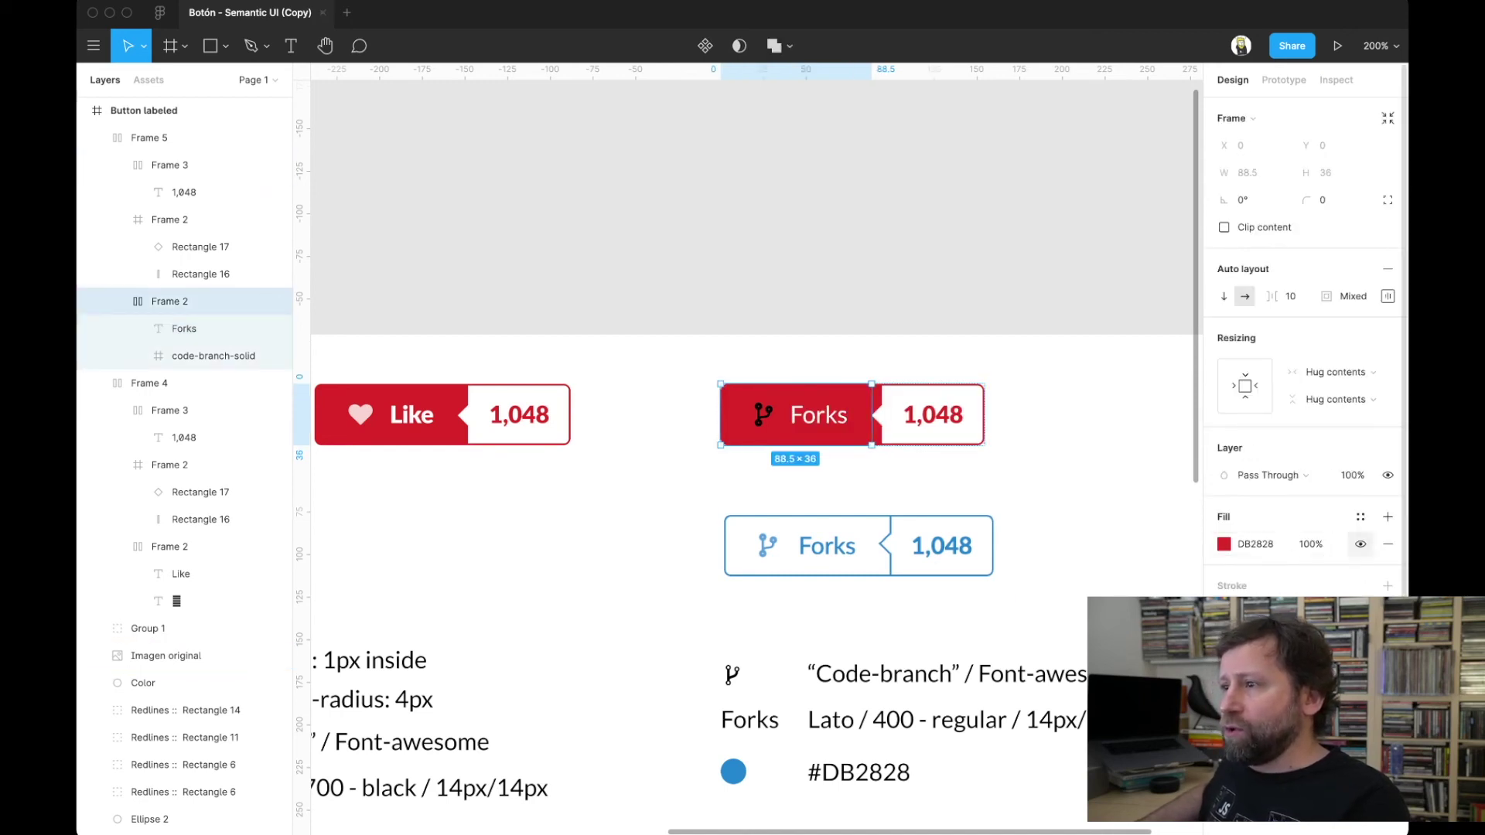
left_click(1224, 544)
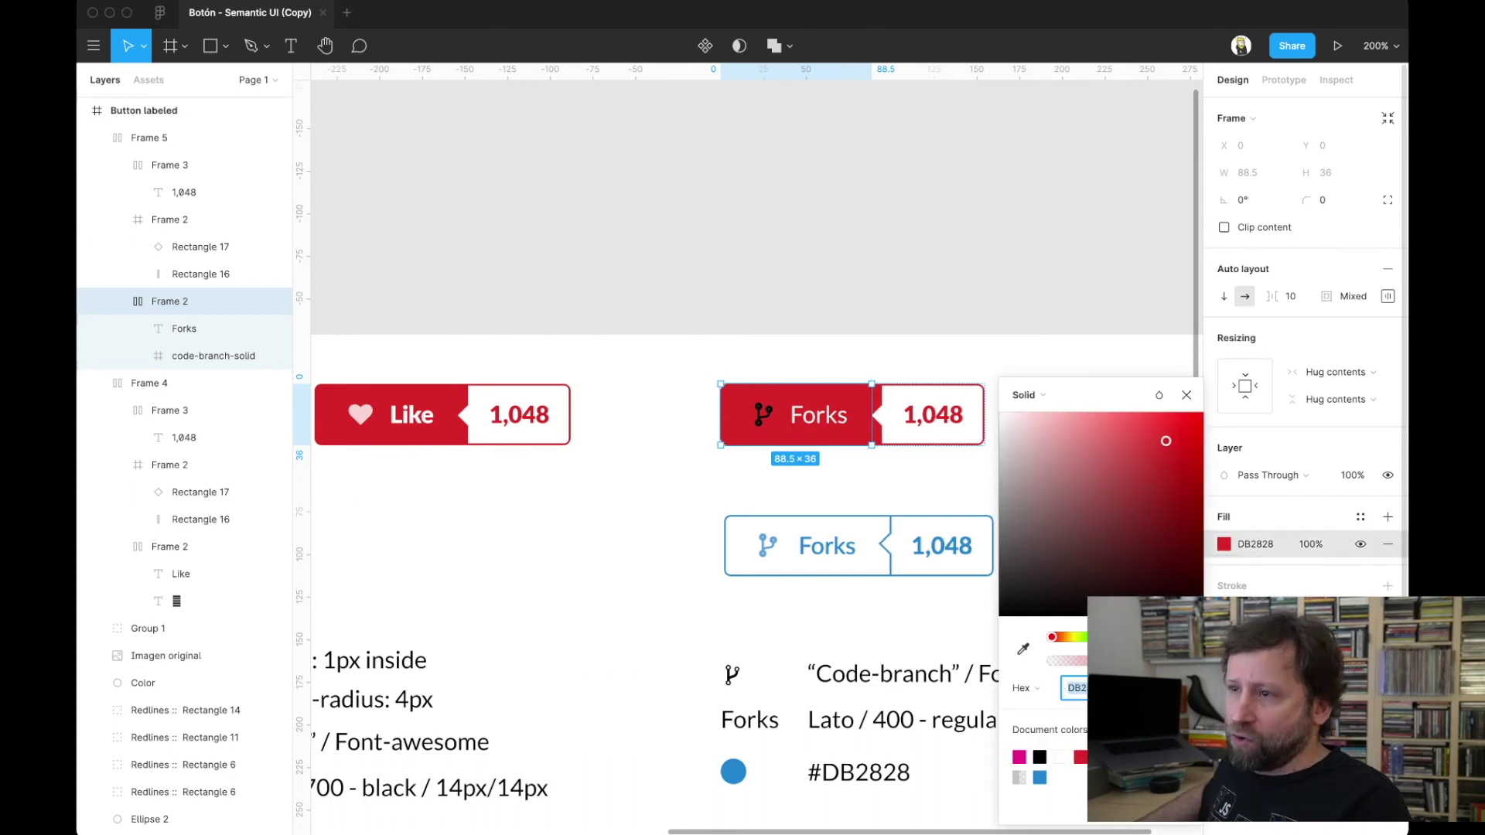
left_click(1061, 757)
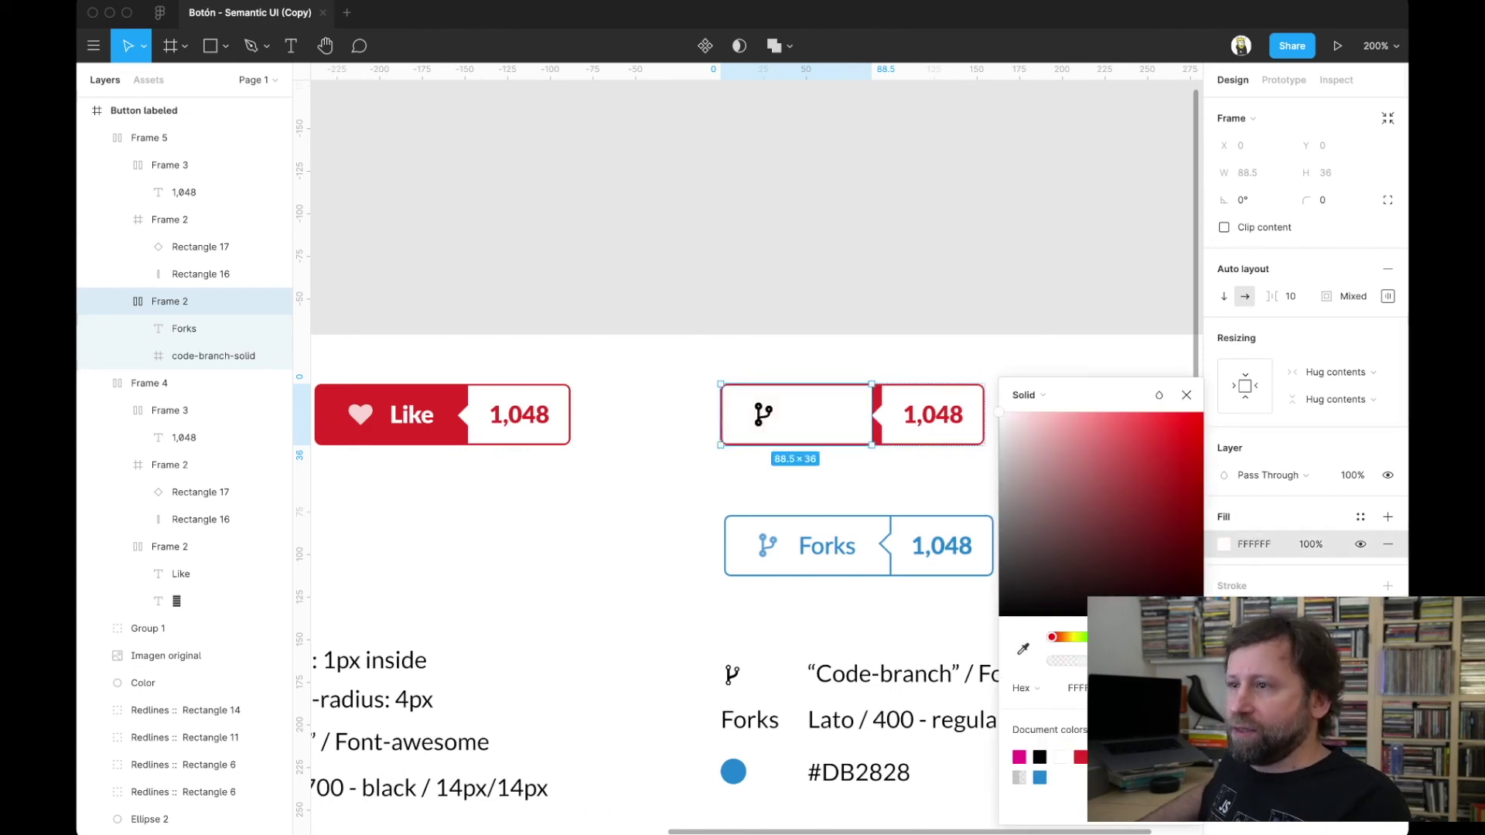
key("Escape")
key("Escape")
left_click(150, 138)
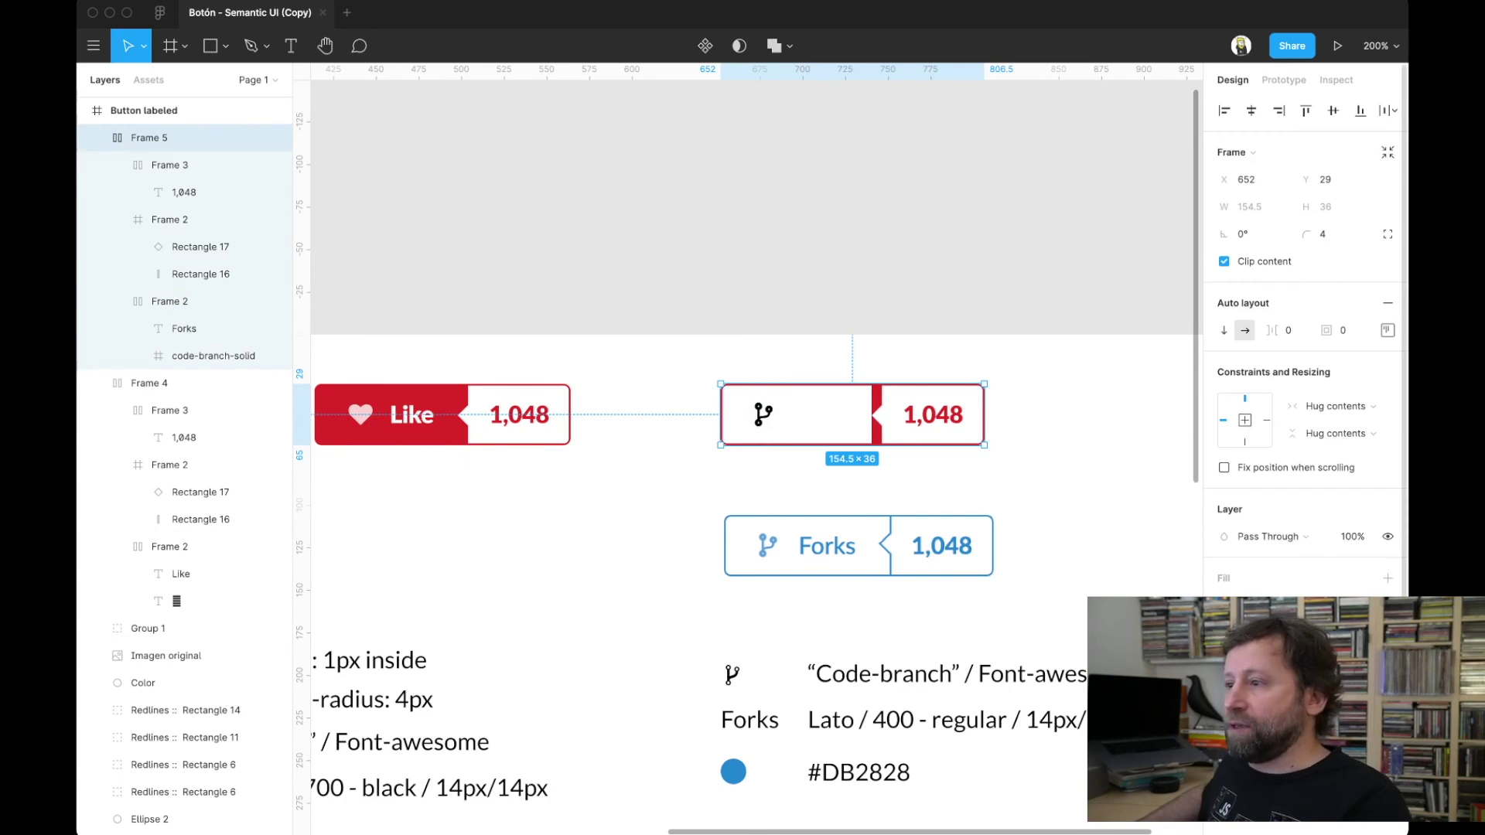
- Make the copied button's outline and branch icon blue
left_click(1224, 607)
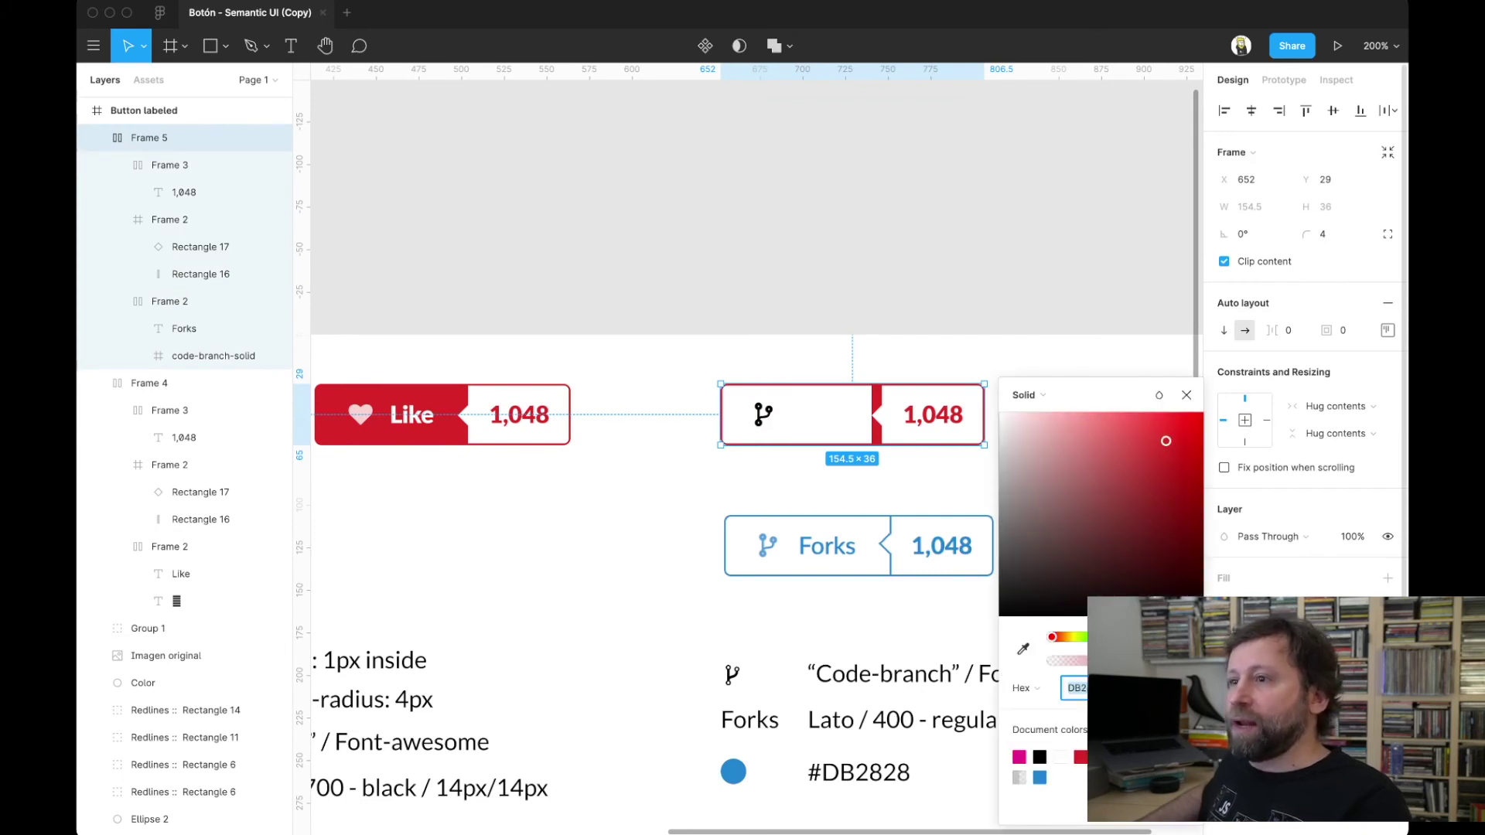
key("Escape")
key("Escape")
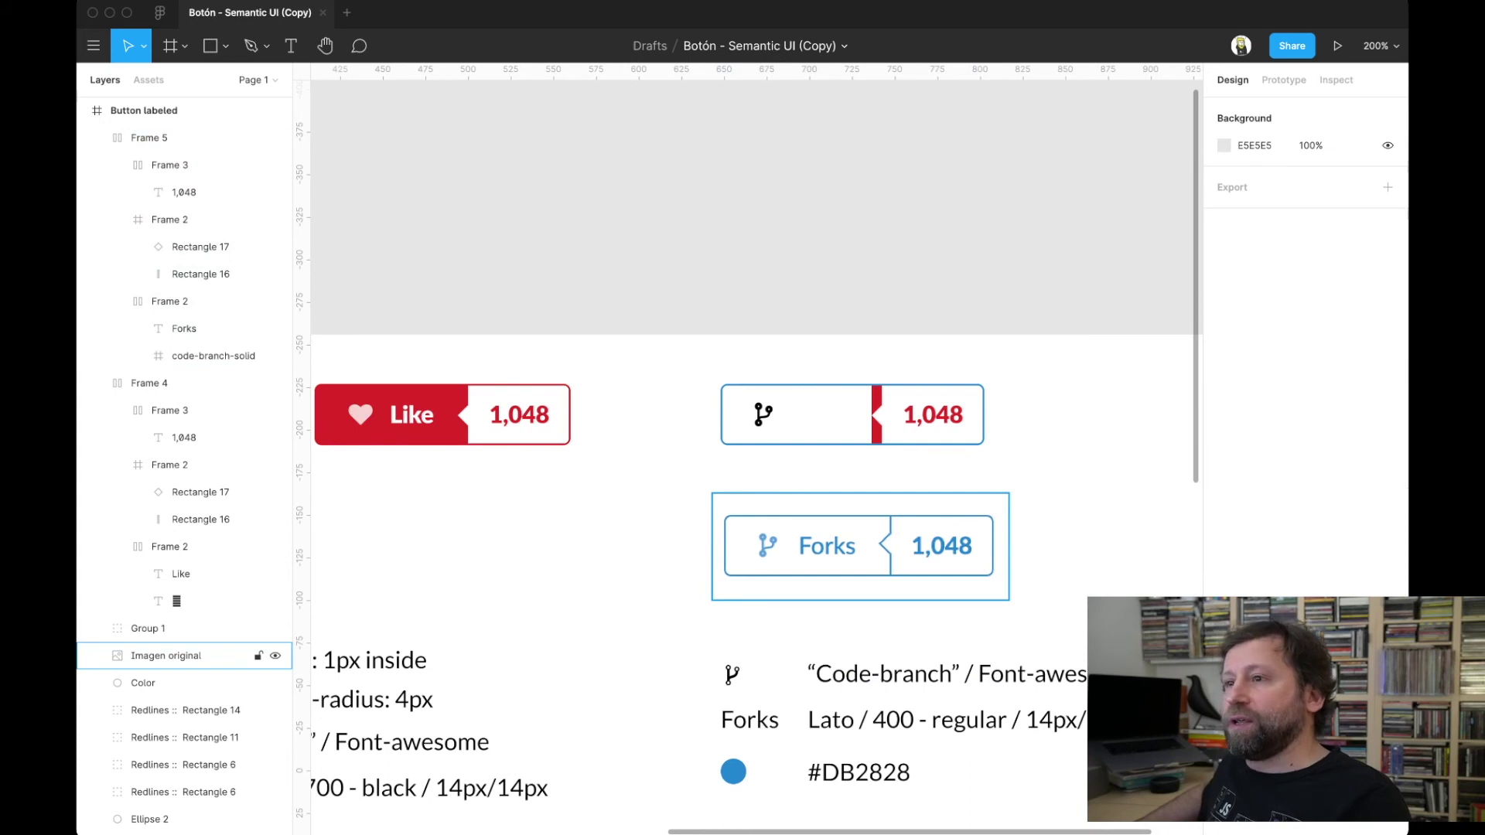
left_click(759, 417)
double_click(760, 417)
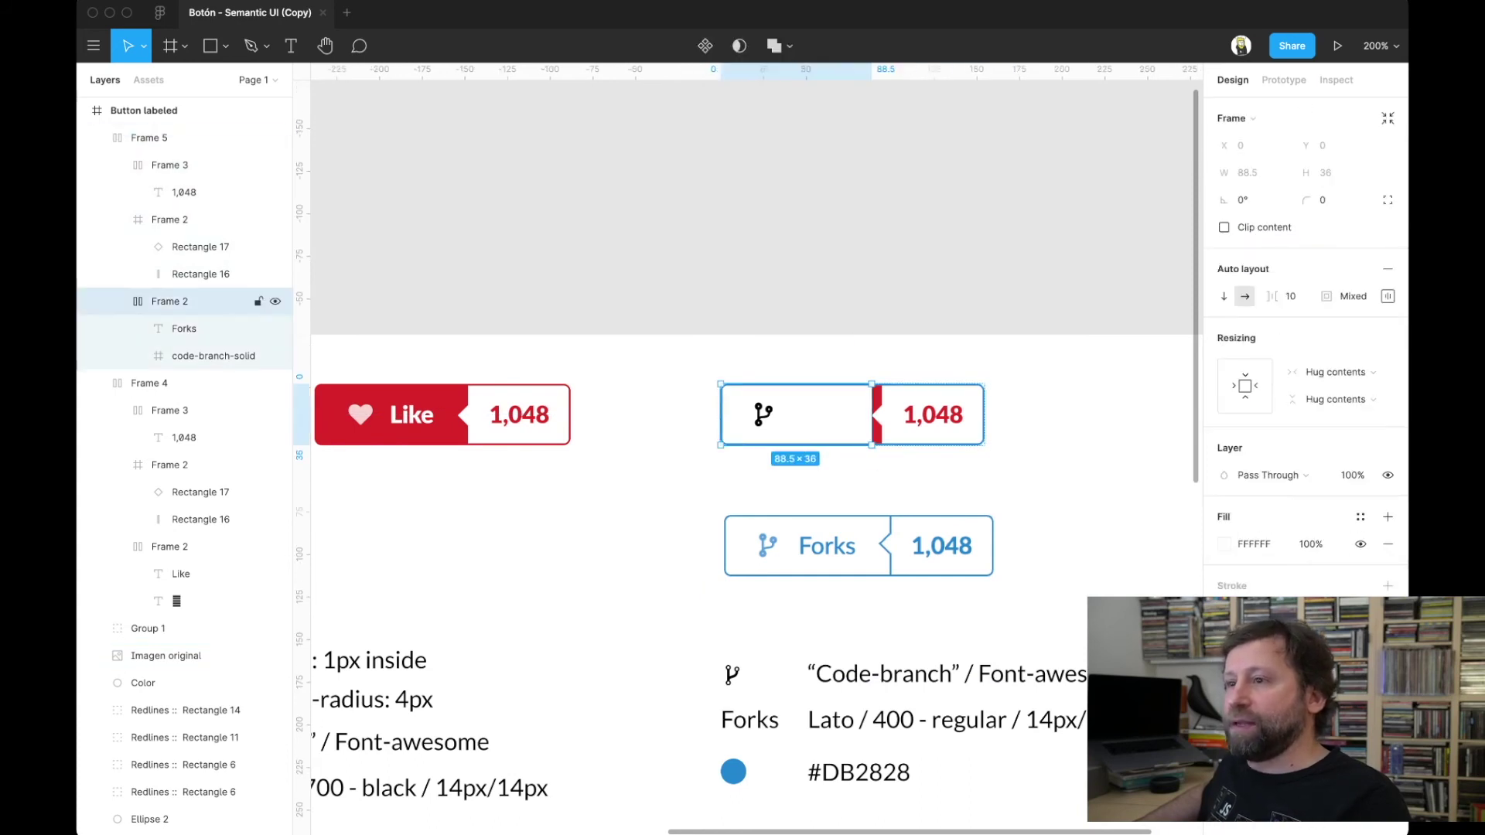
left_click(1224, 559)
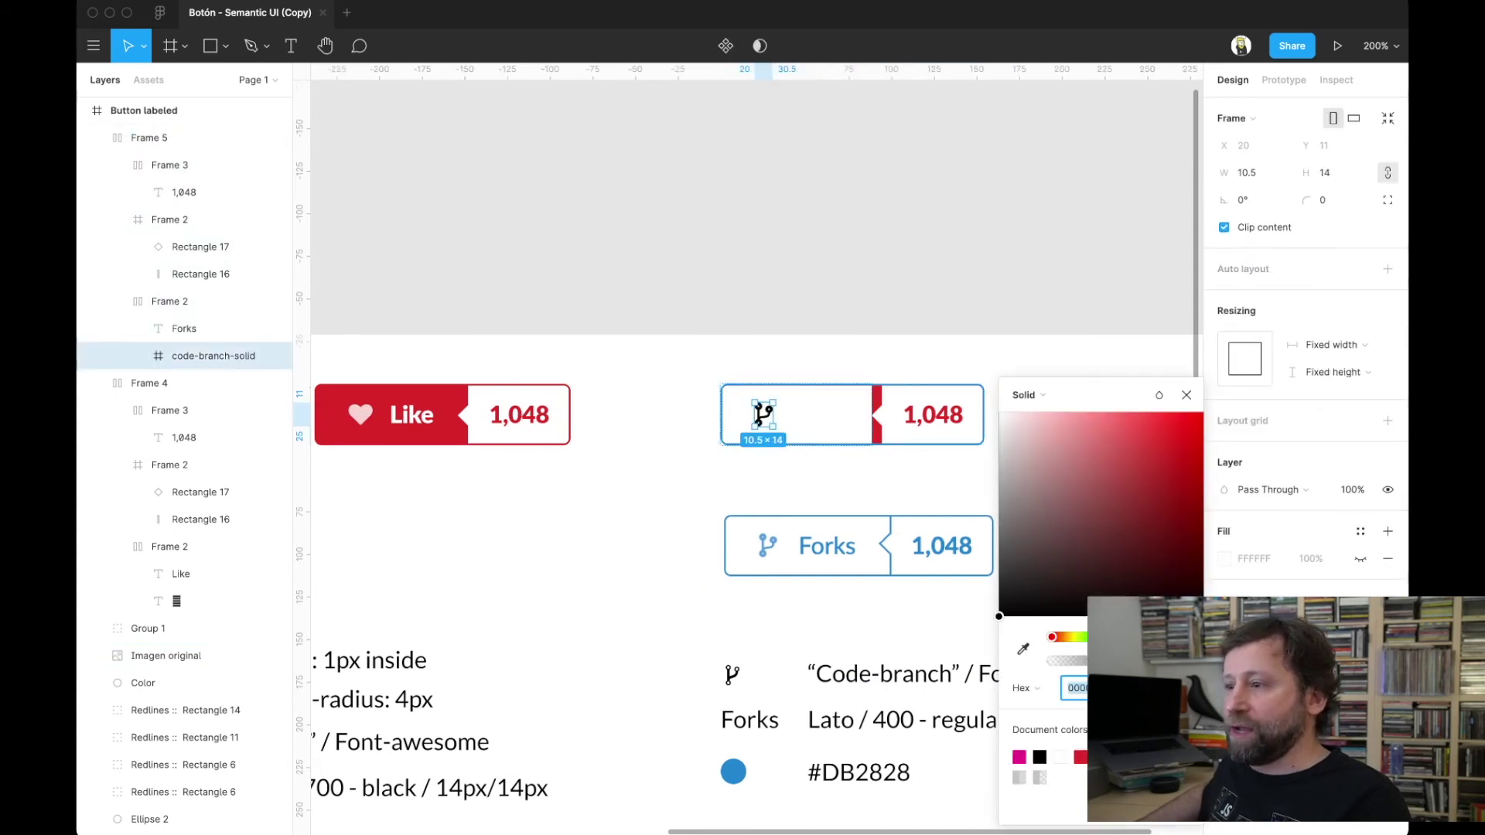
key("Escape")
key("Escape")
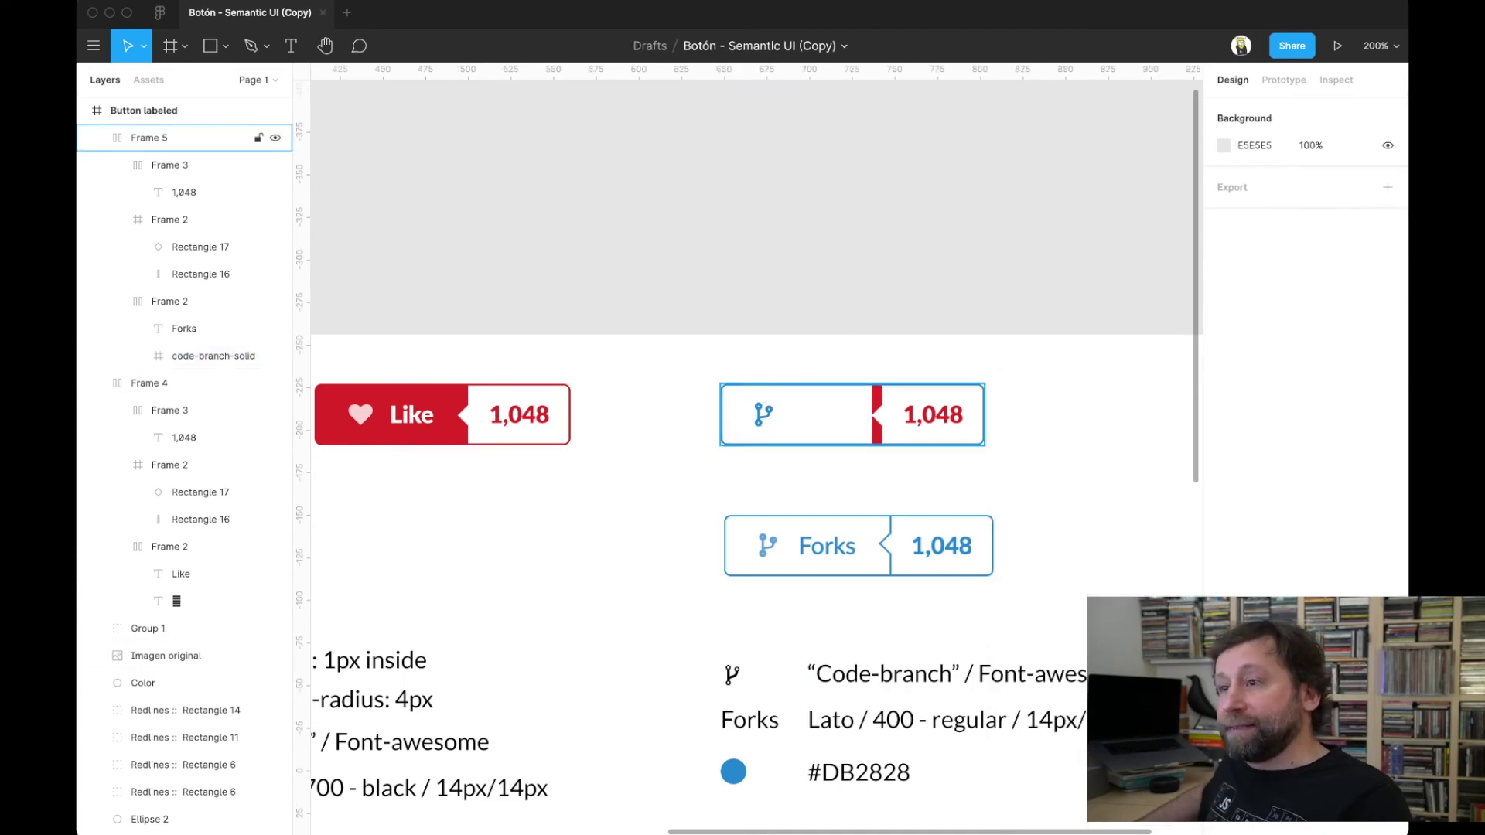
- Color the Forks label text blue 2185D0
left_click(170, 301)
left_click(184, 328)
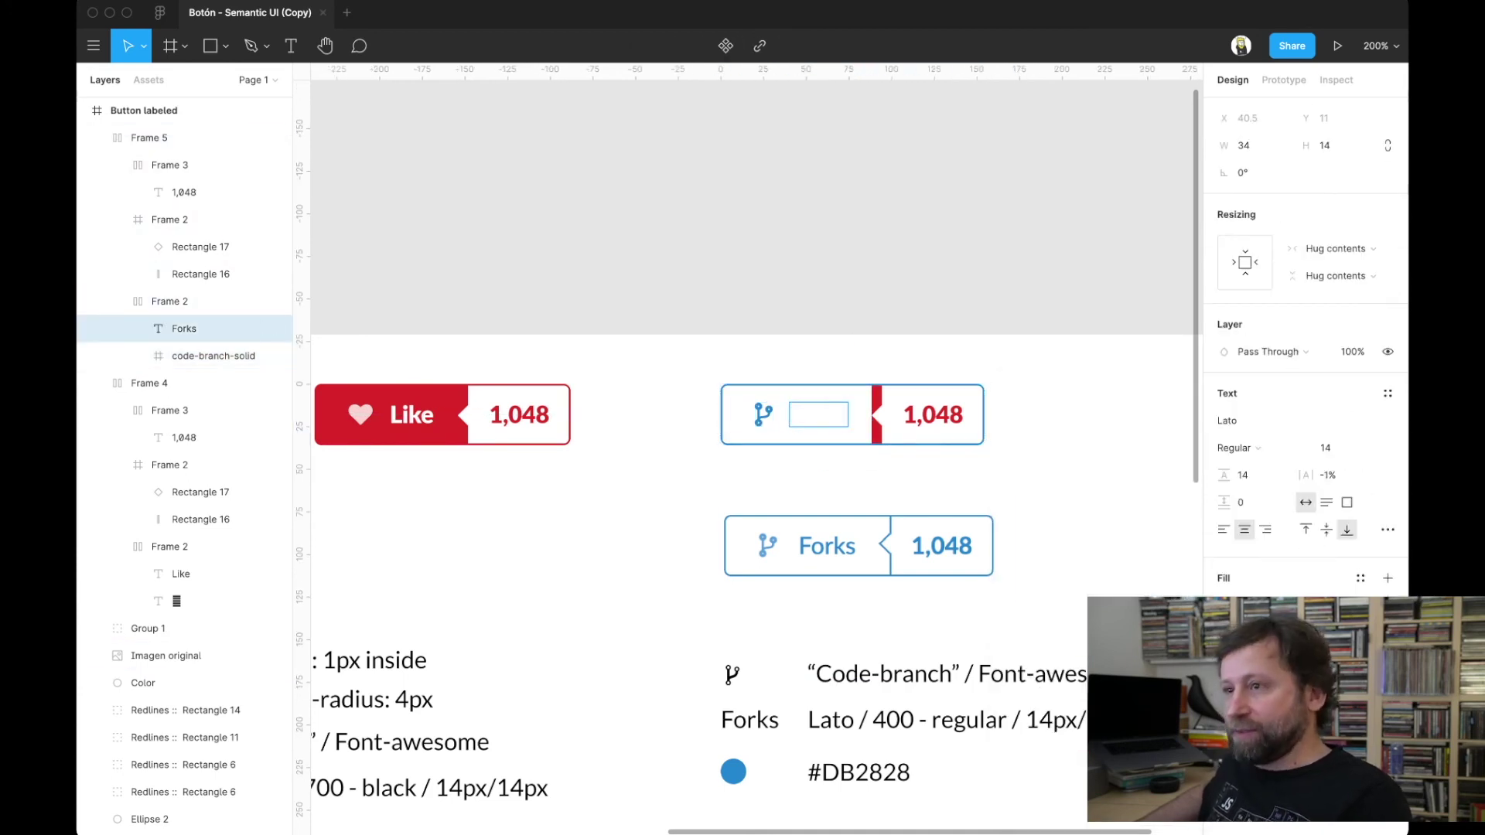
key("Return")
left_click(1225, 607)
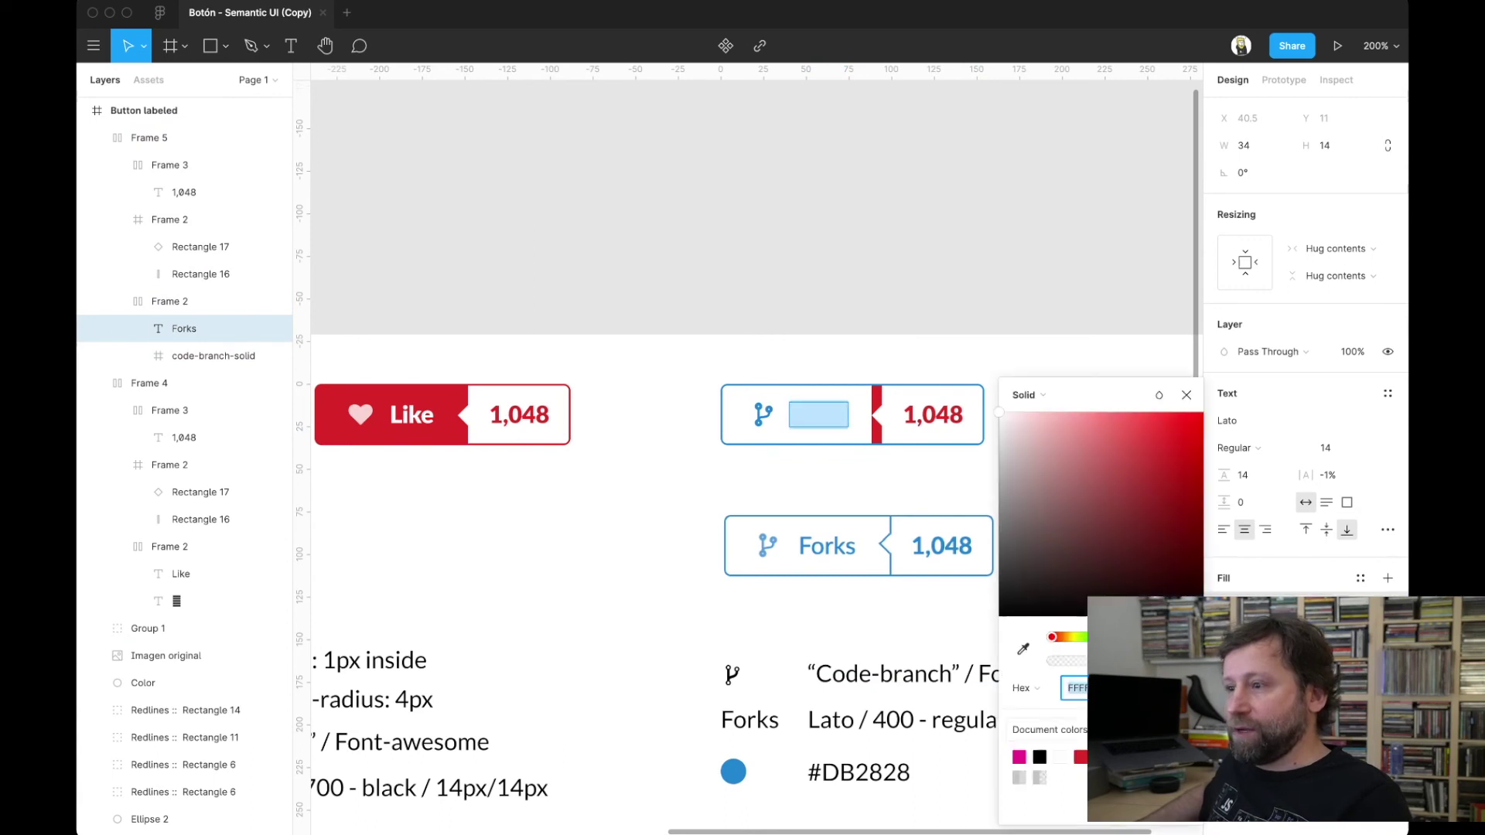
type("2185D0")
key("Return")
key("Escape")
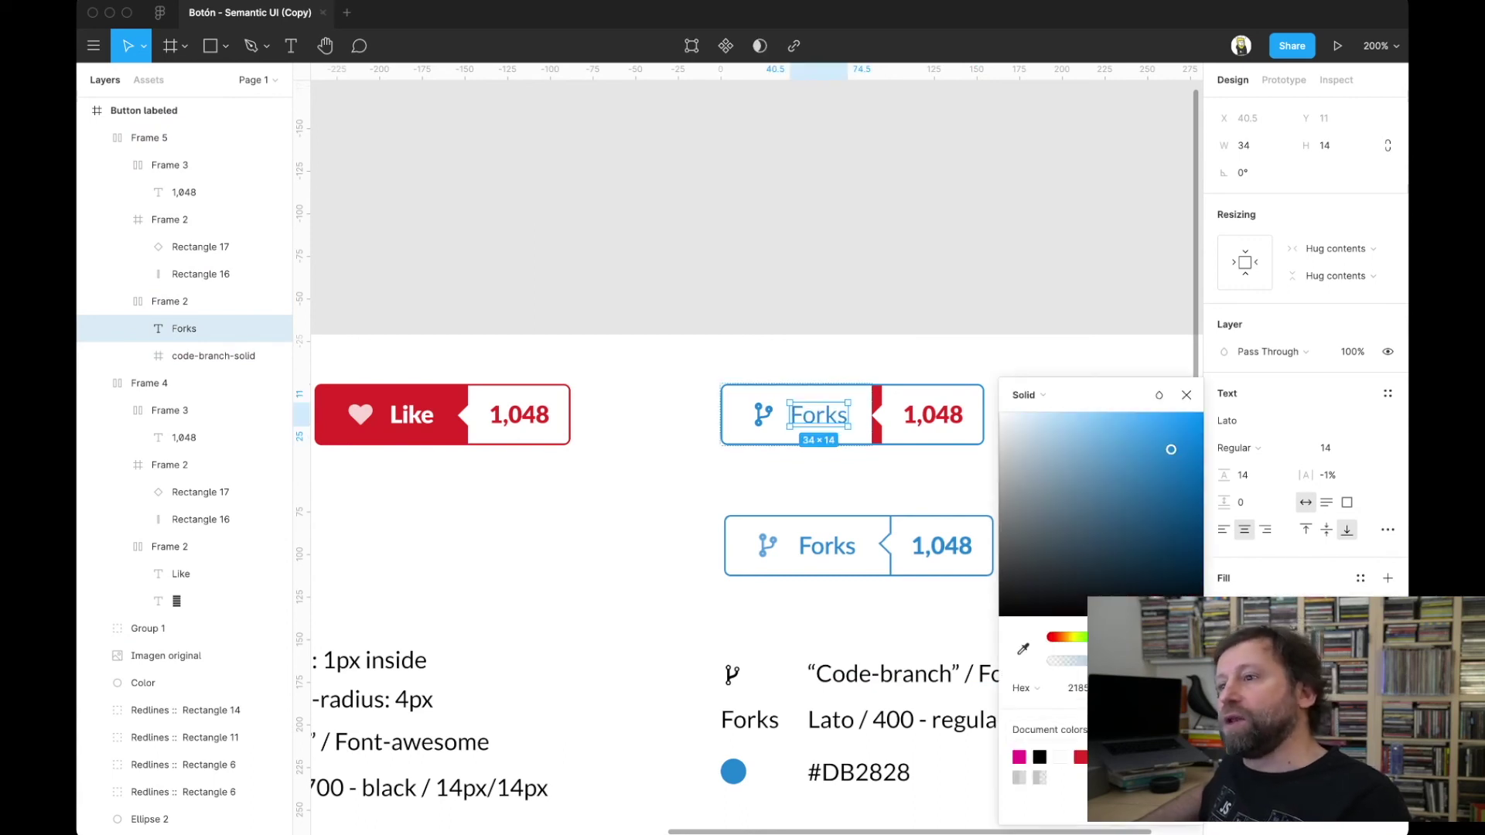
key("Escape")
- Make the 1,048 count text blue
scroll(757, 448, "down", 1)
left_click(812, 392)
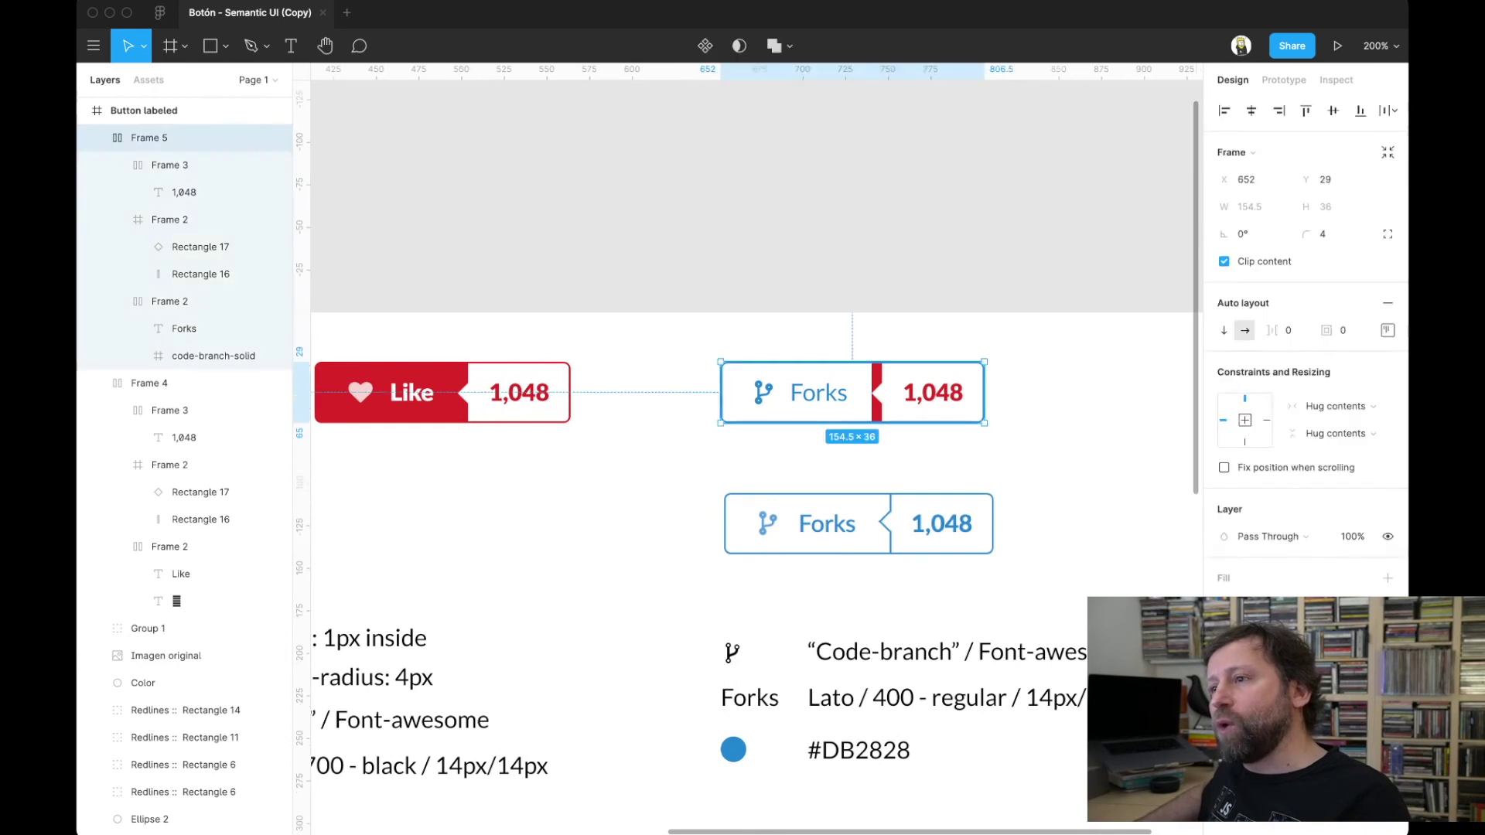
double_click(933, 392)
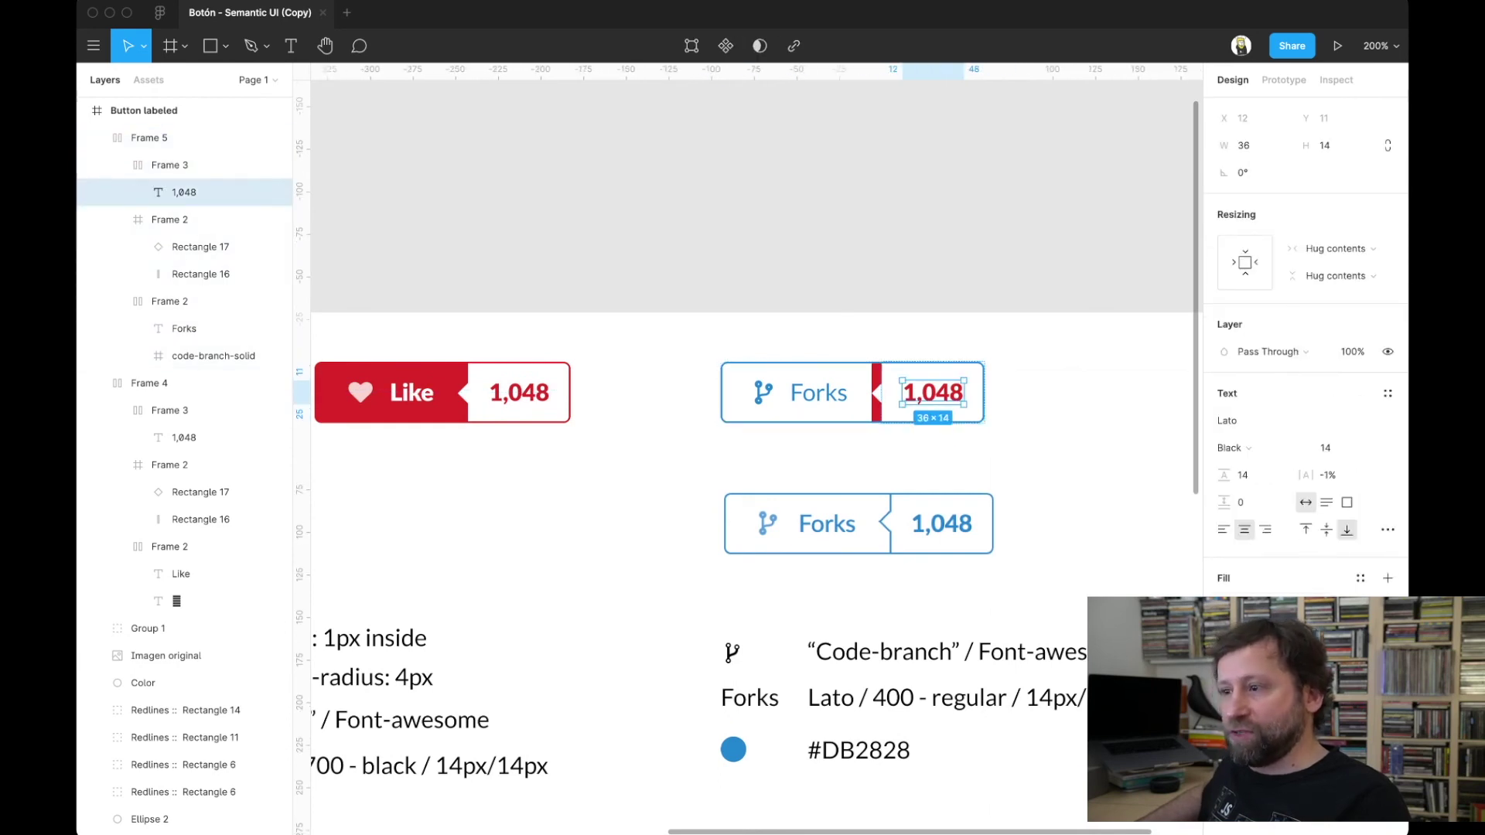
left_click(1224, 606)
key("ctrl+z")
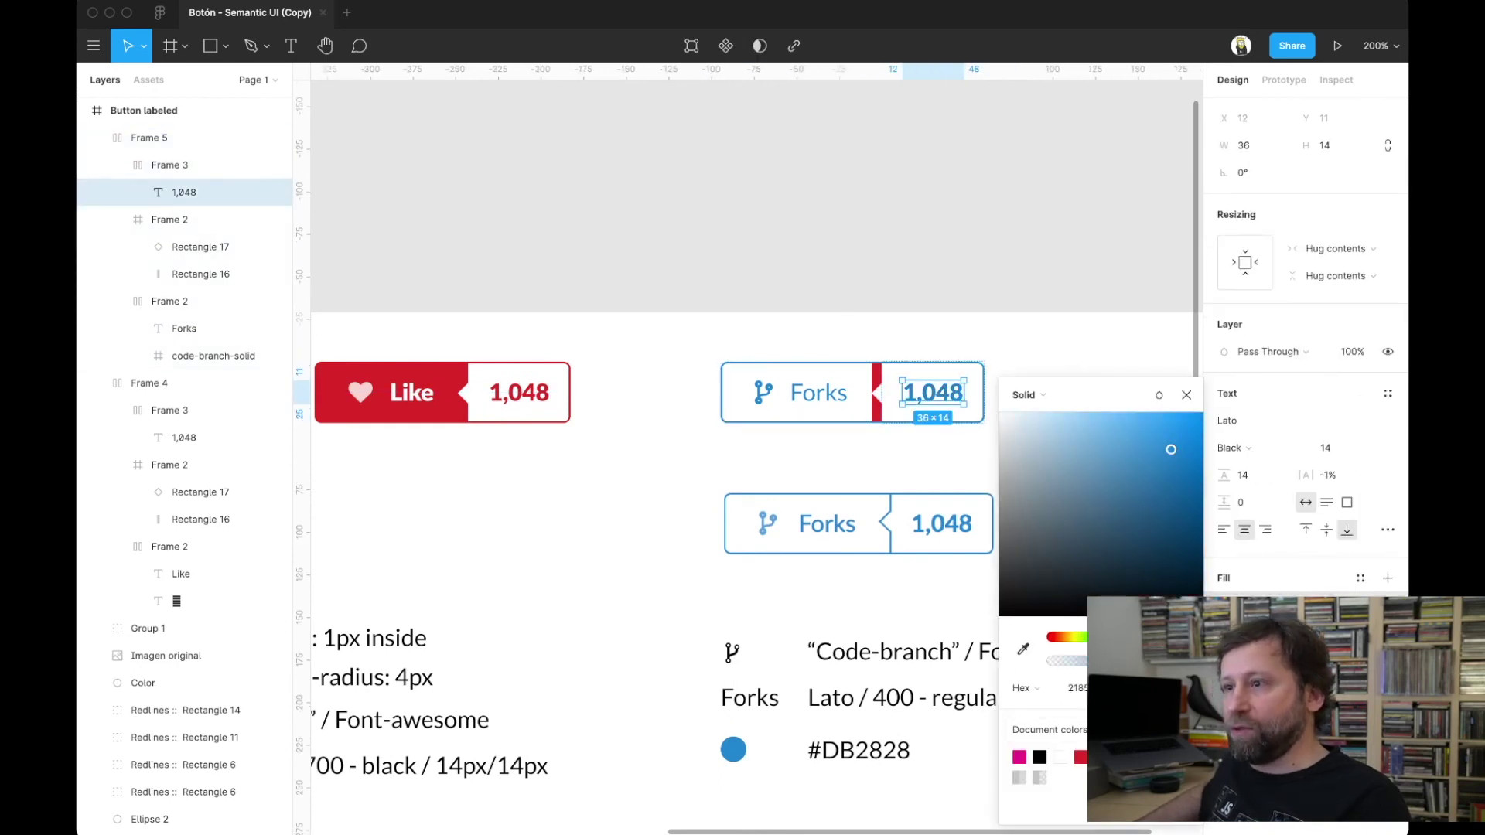
key("Escape")
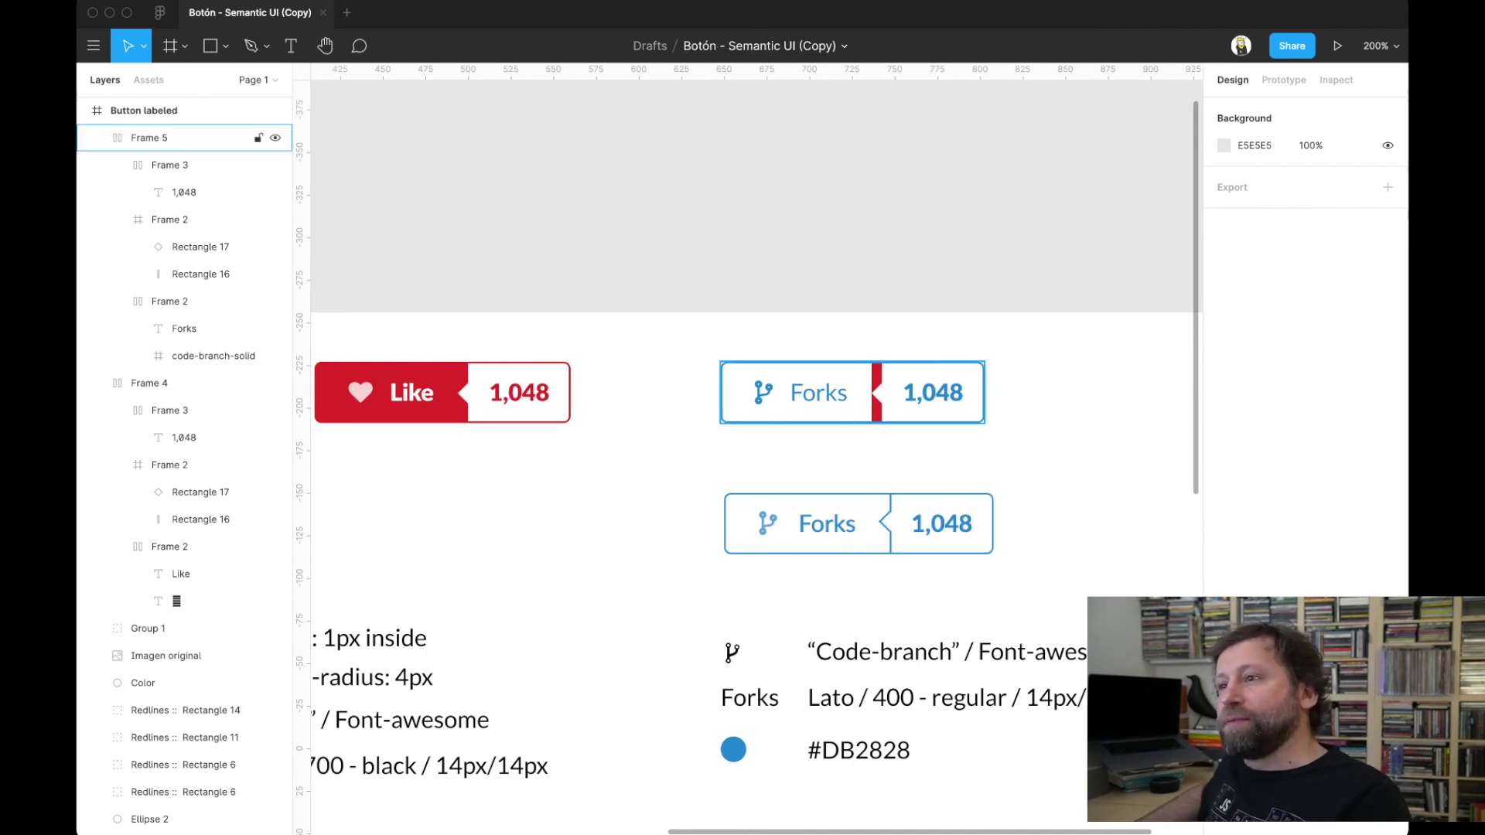
left_click(171, 220)
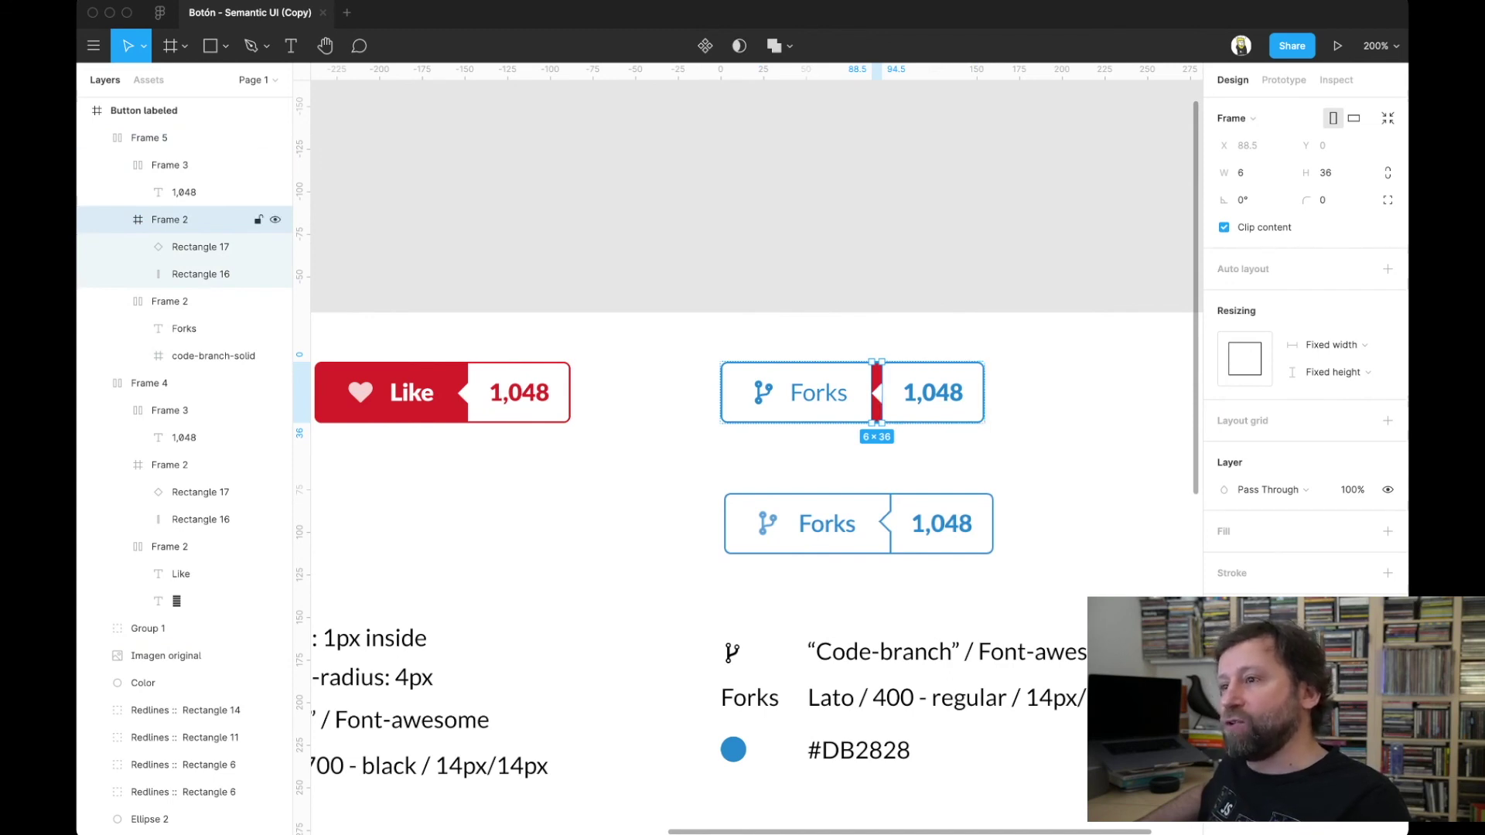
- Move the red divider out of the Forks button and zoom in on it
left_click_drag(876, 392, 654, 486)
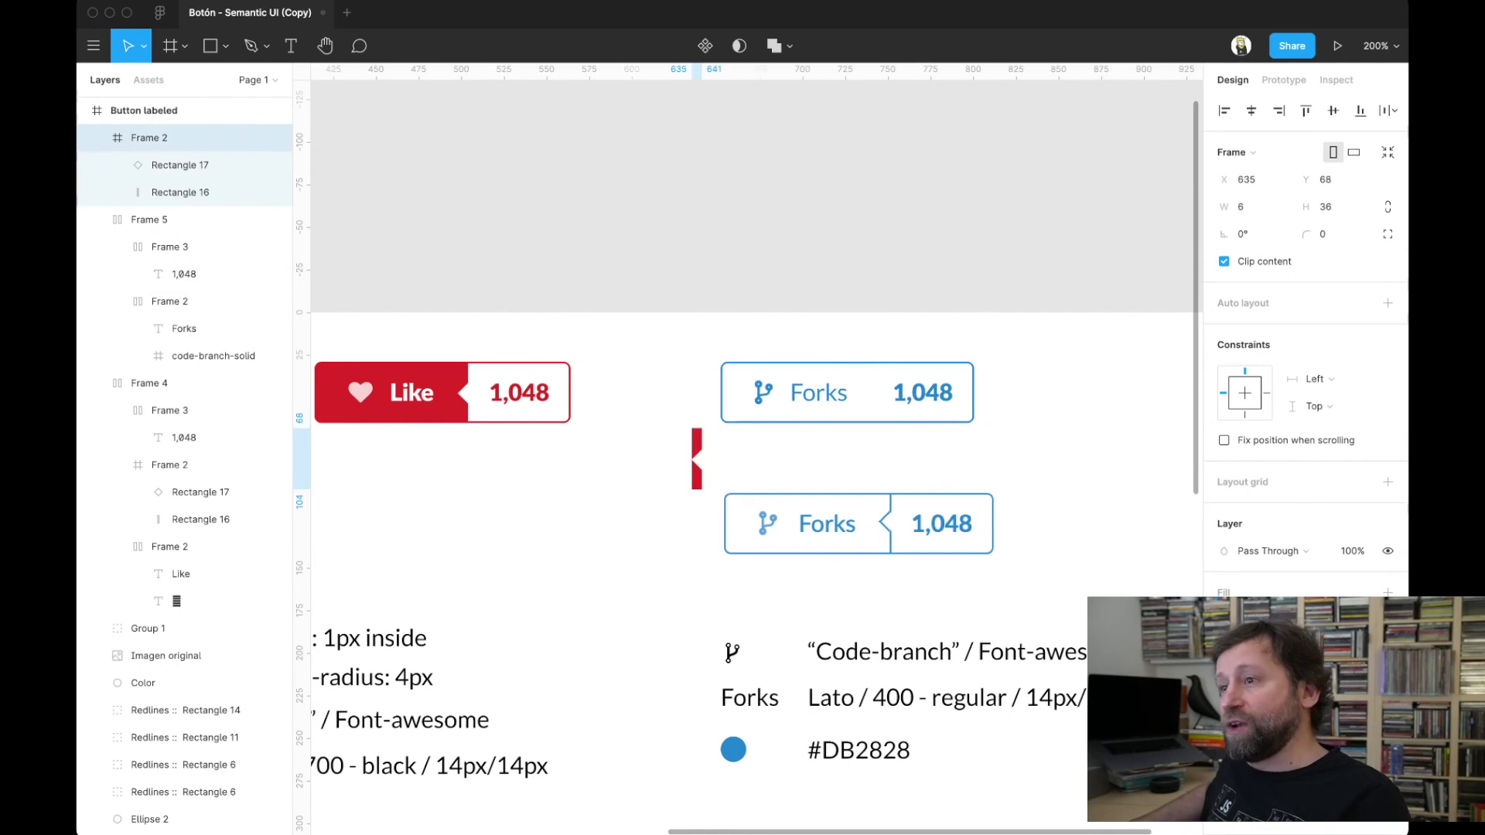
scroll(757, 449, "left", 2)
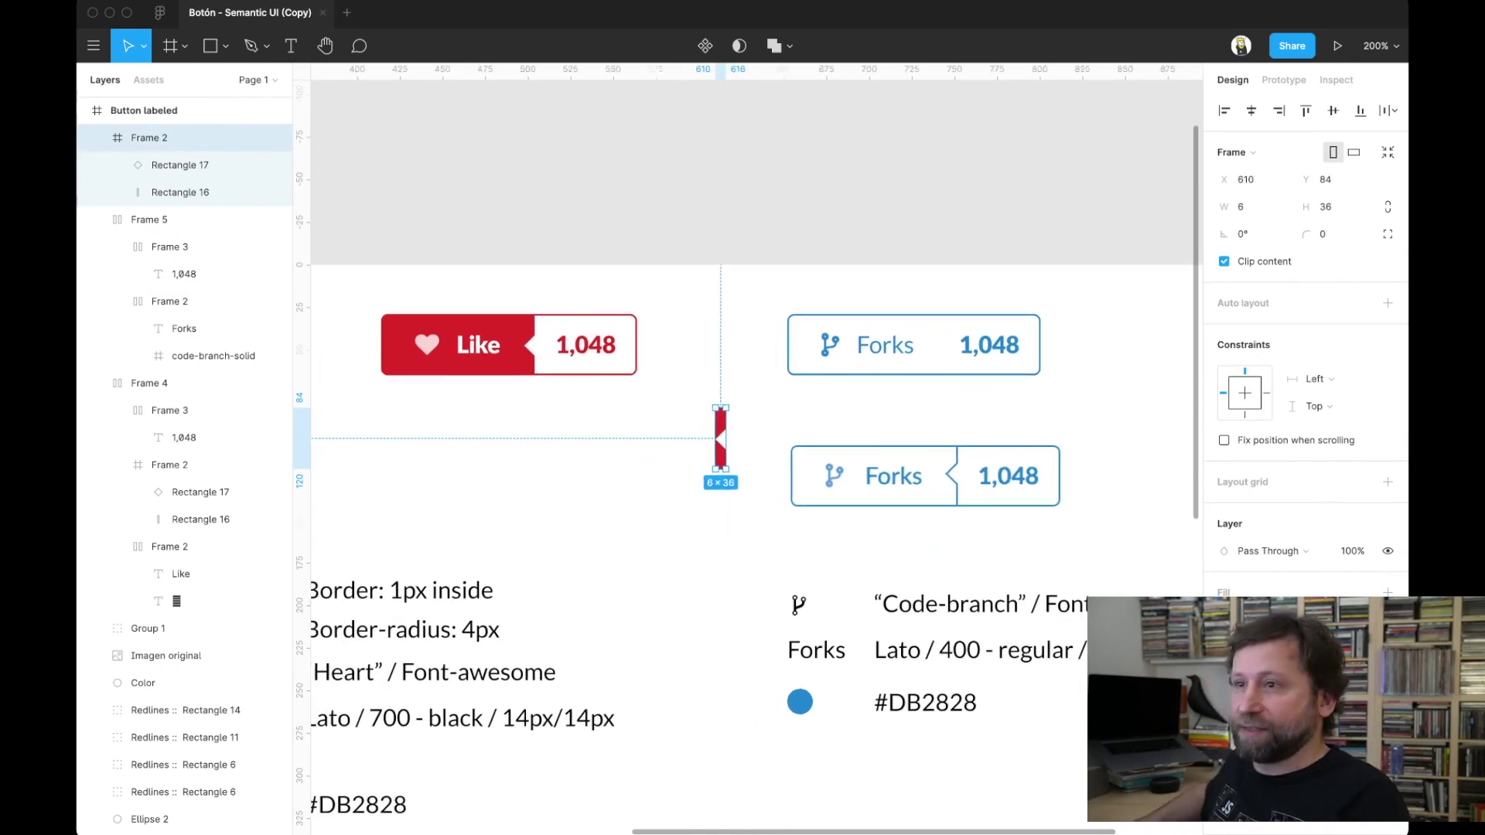
key("super+equal")
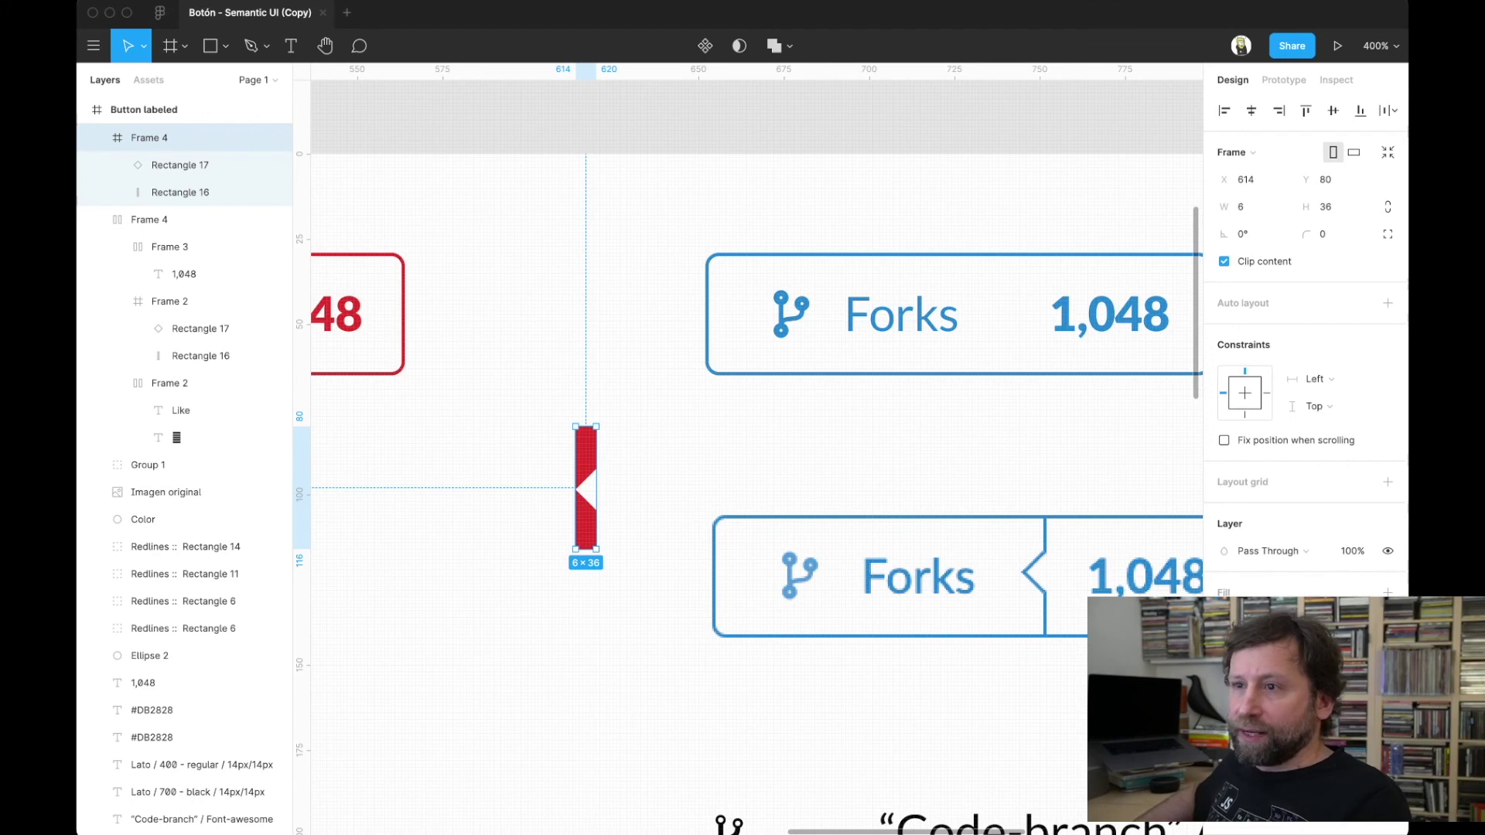
scroll(757, 448, "left", 2)
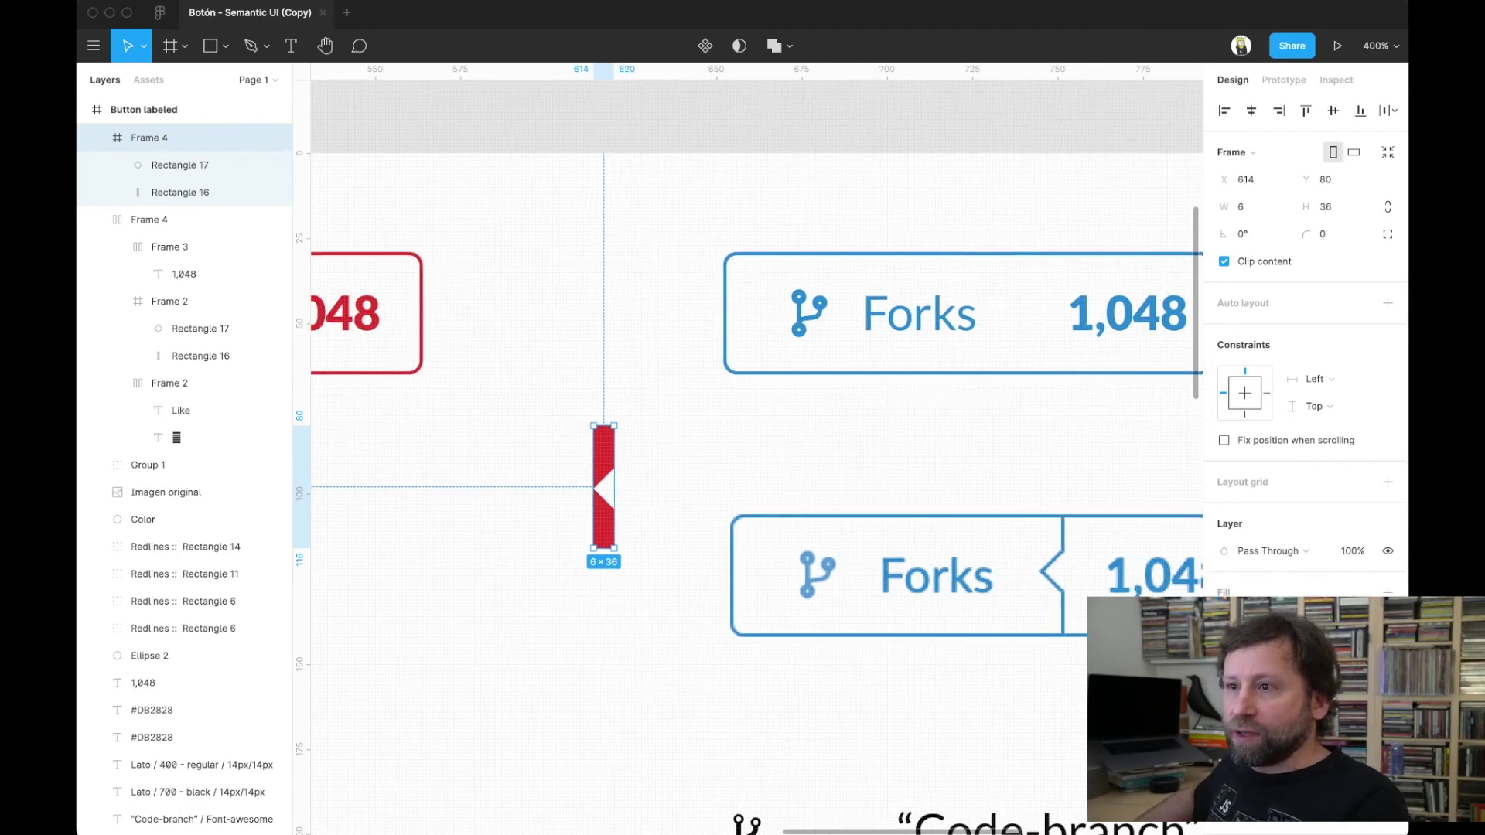
scroll(757, 448, "right", 3)
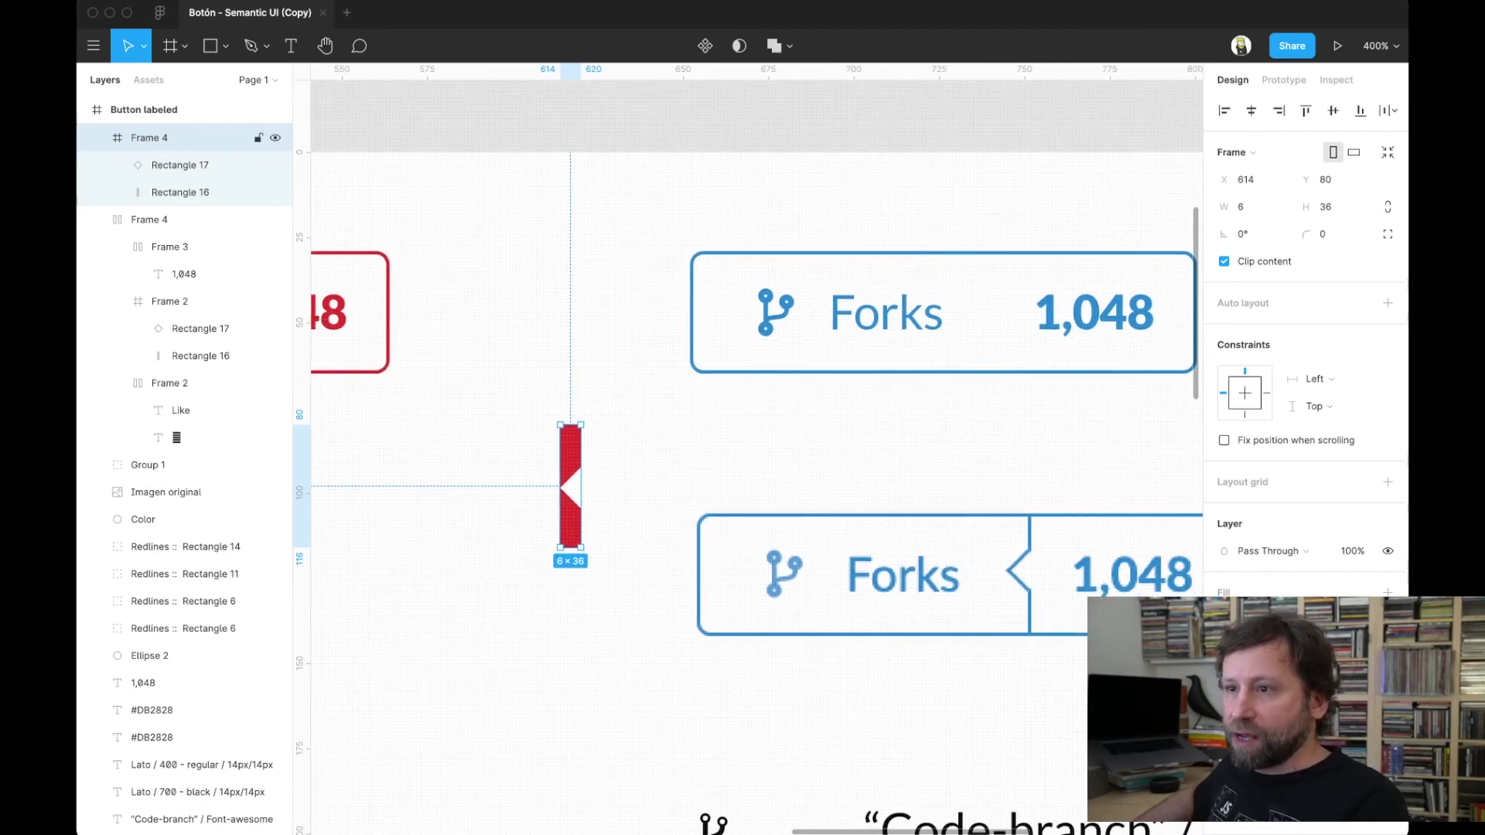
- Nudge the white diamond 2 units right inside the clipped divider frame
left_click(180, 192)
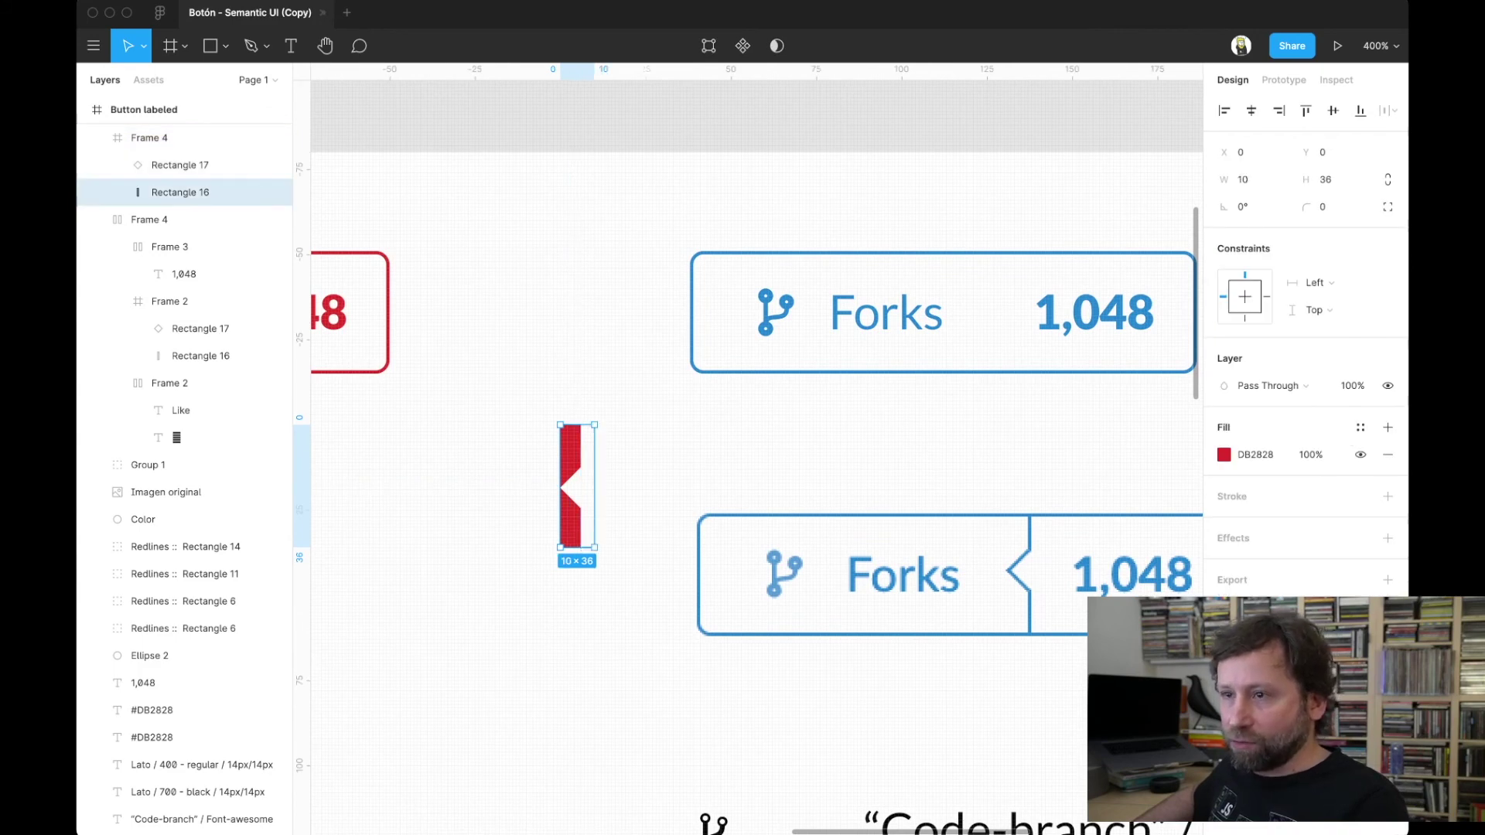
left_click(180, 165)
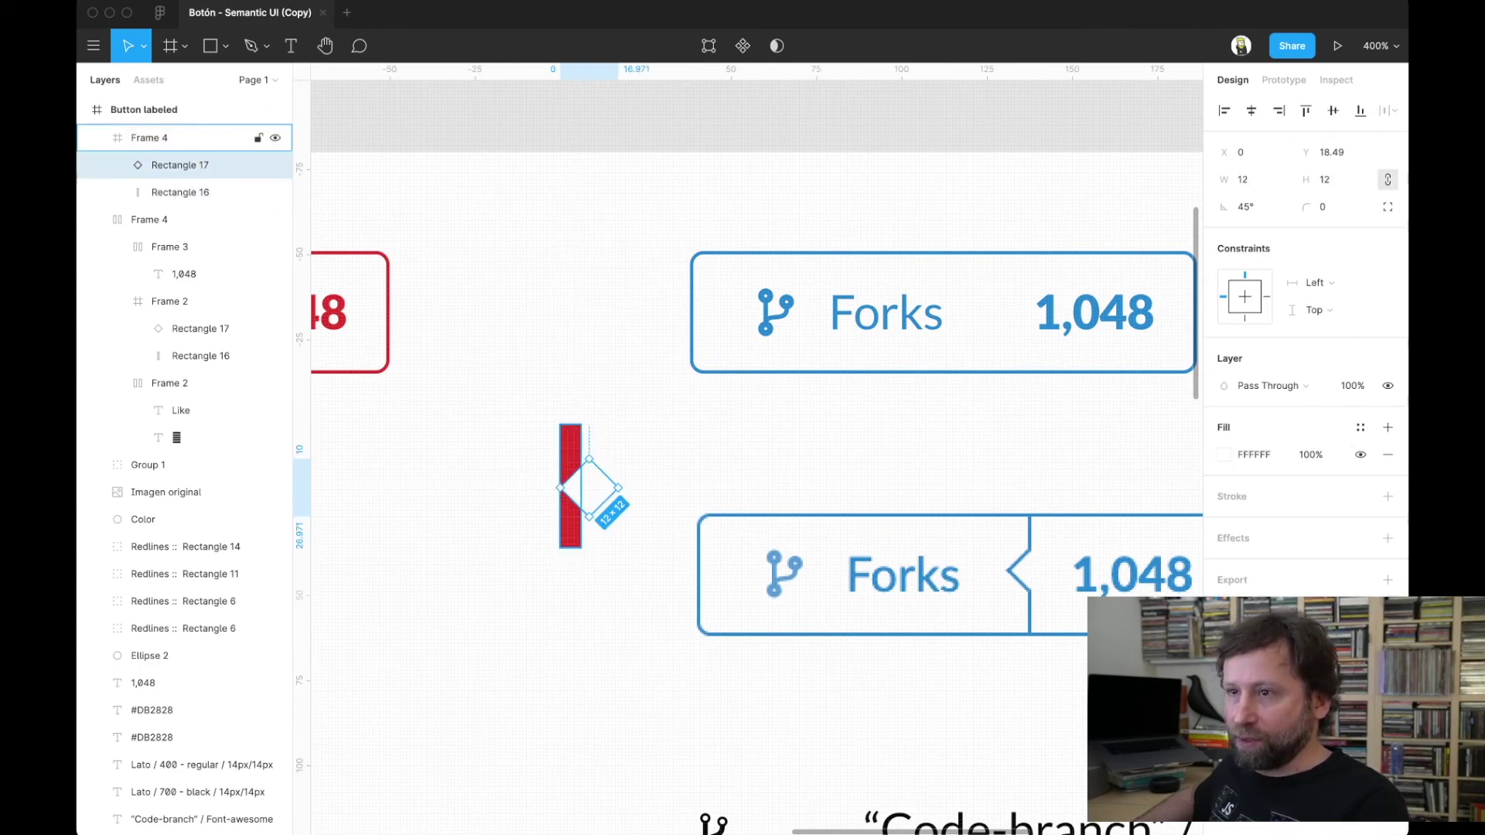
left_click(149, 138)
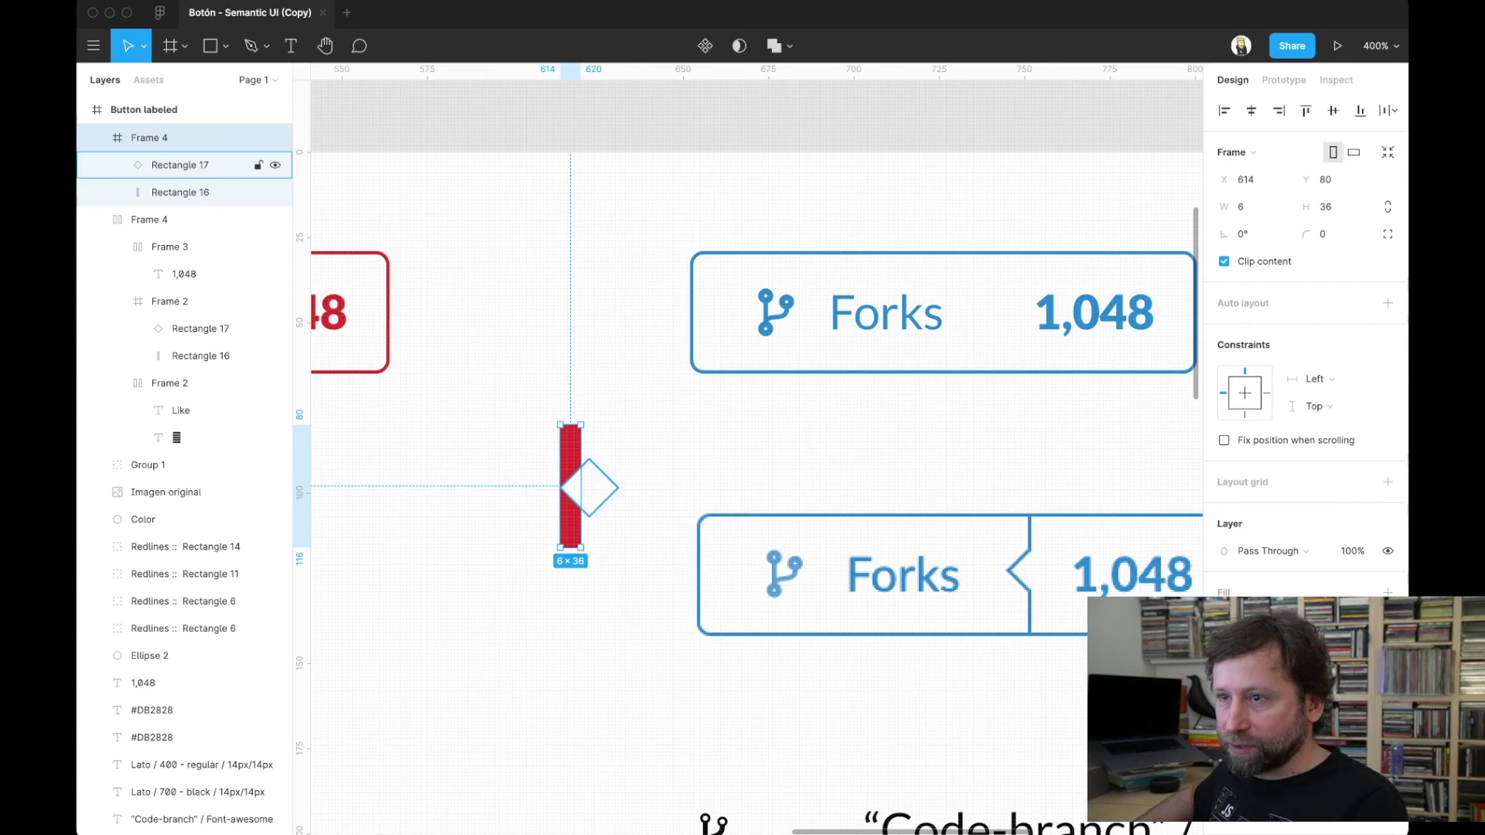
left_click(180, 165)
key("Right")
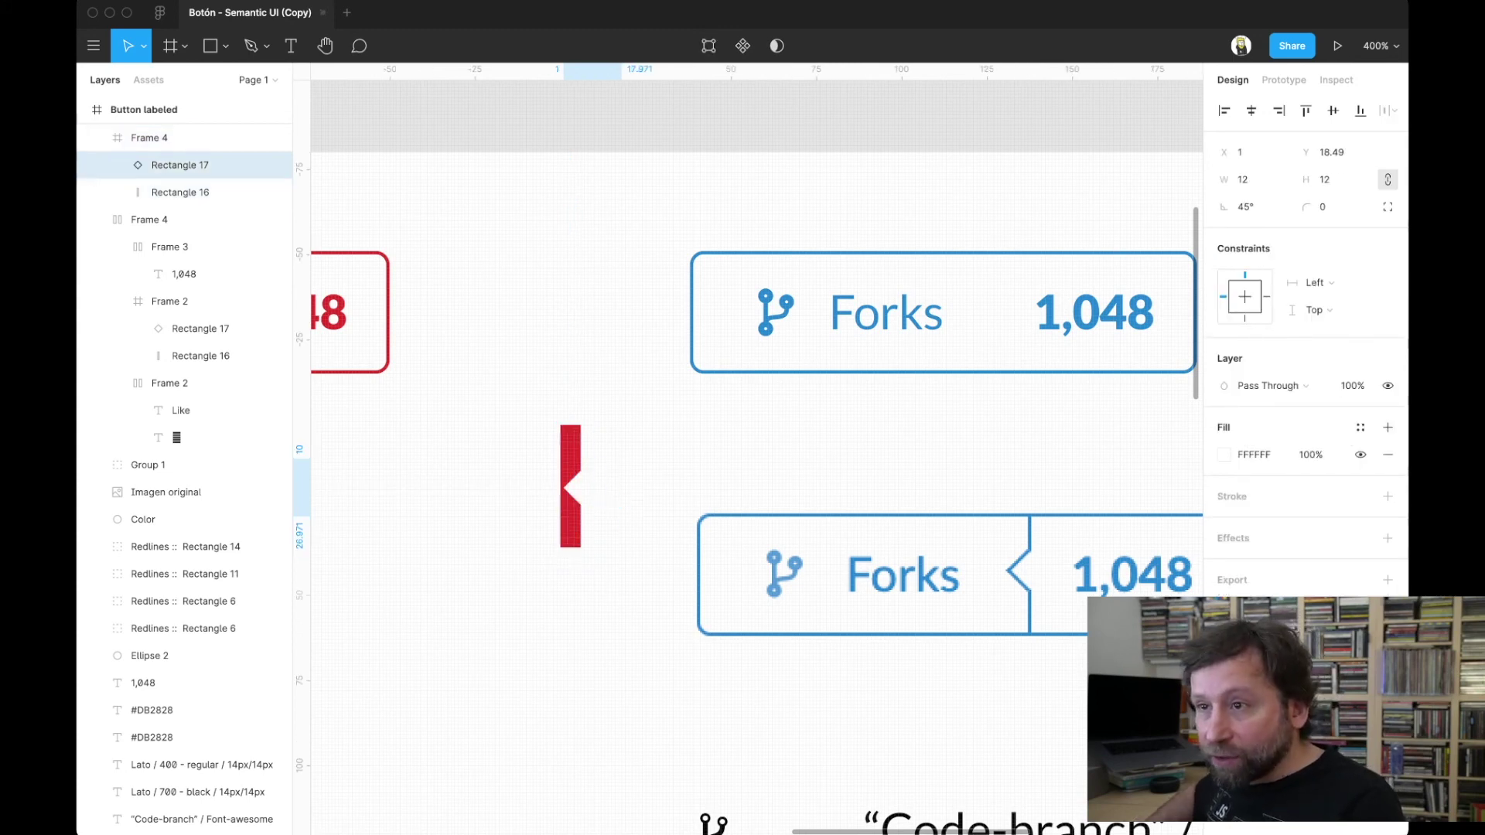
key("Right")
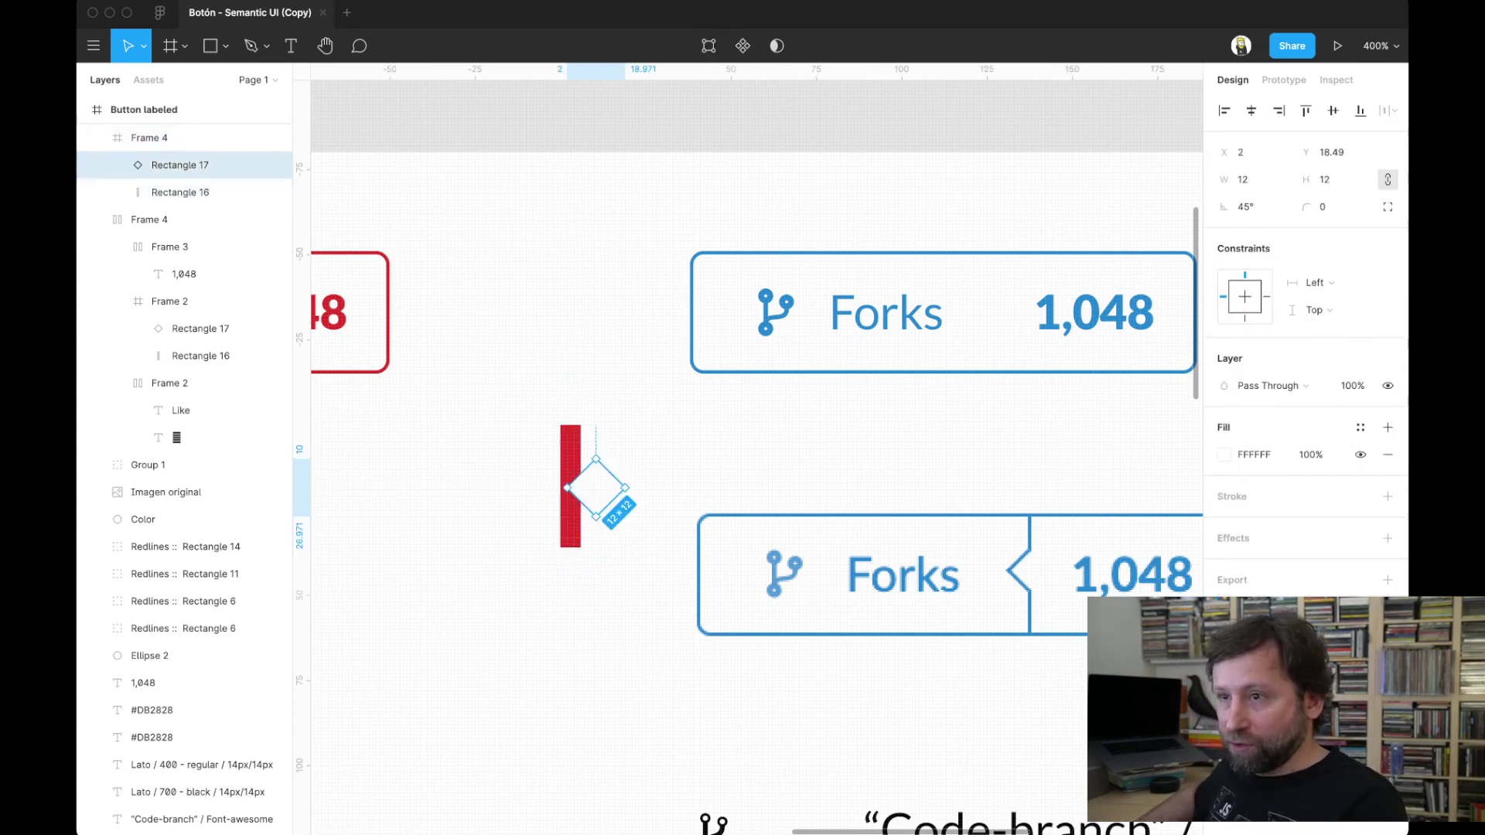
key("Escape")
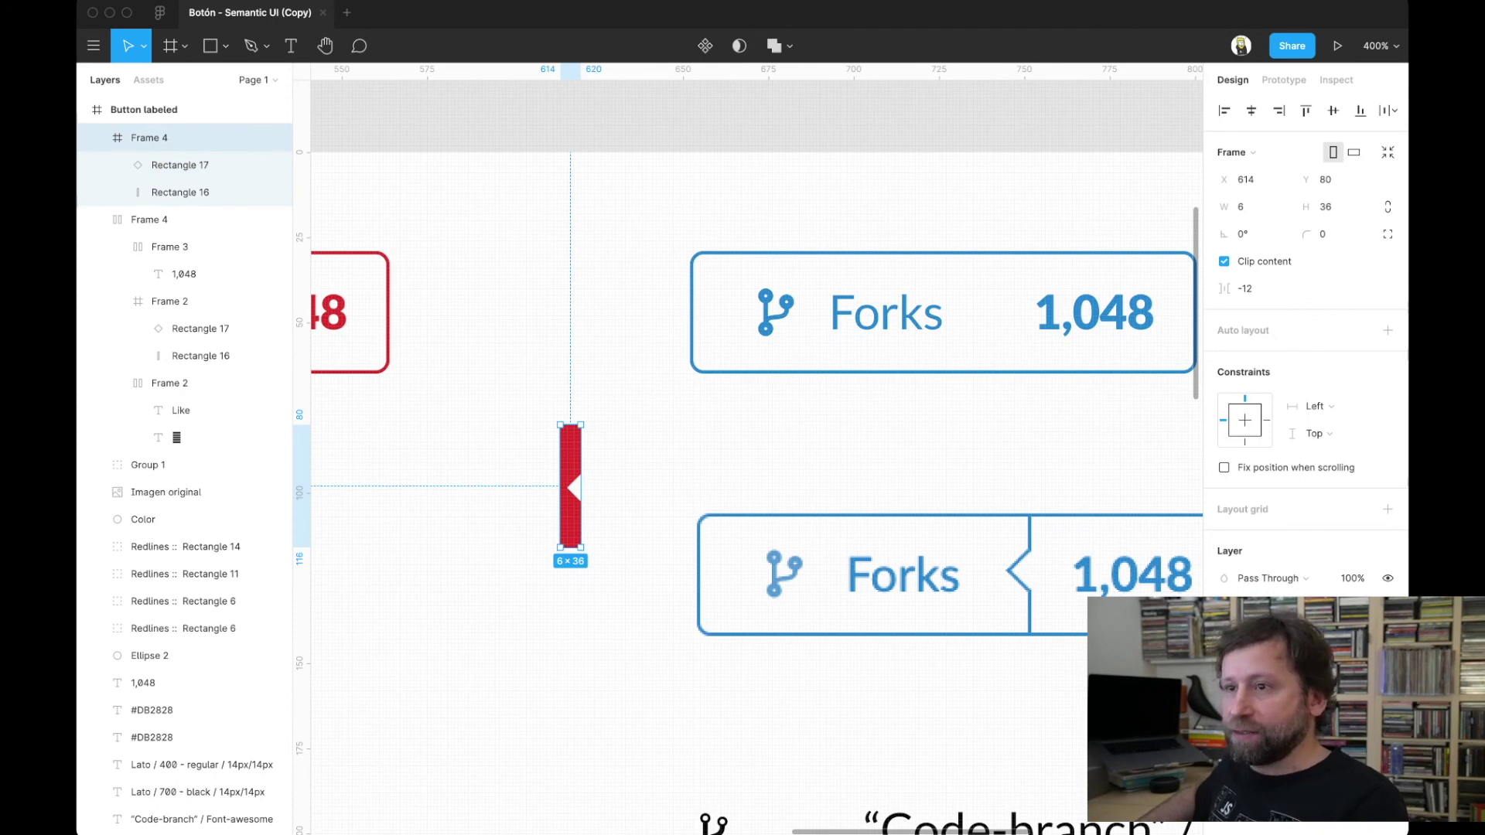
key("Escape")
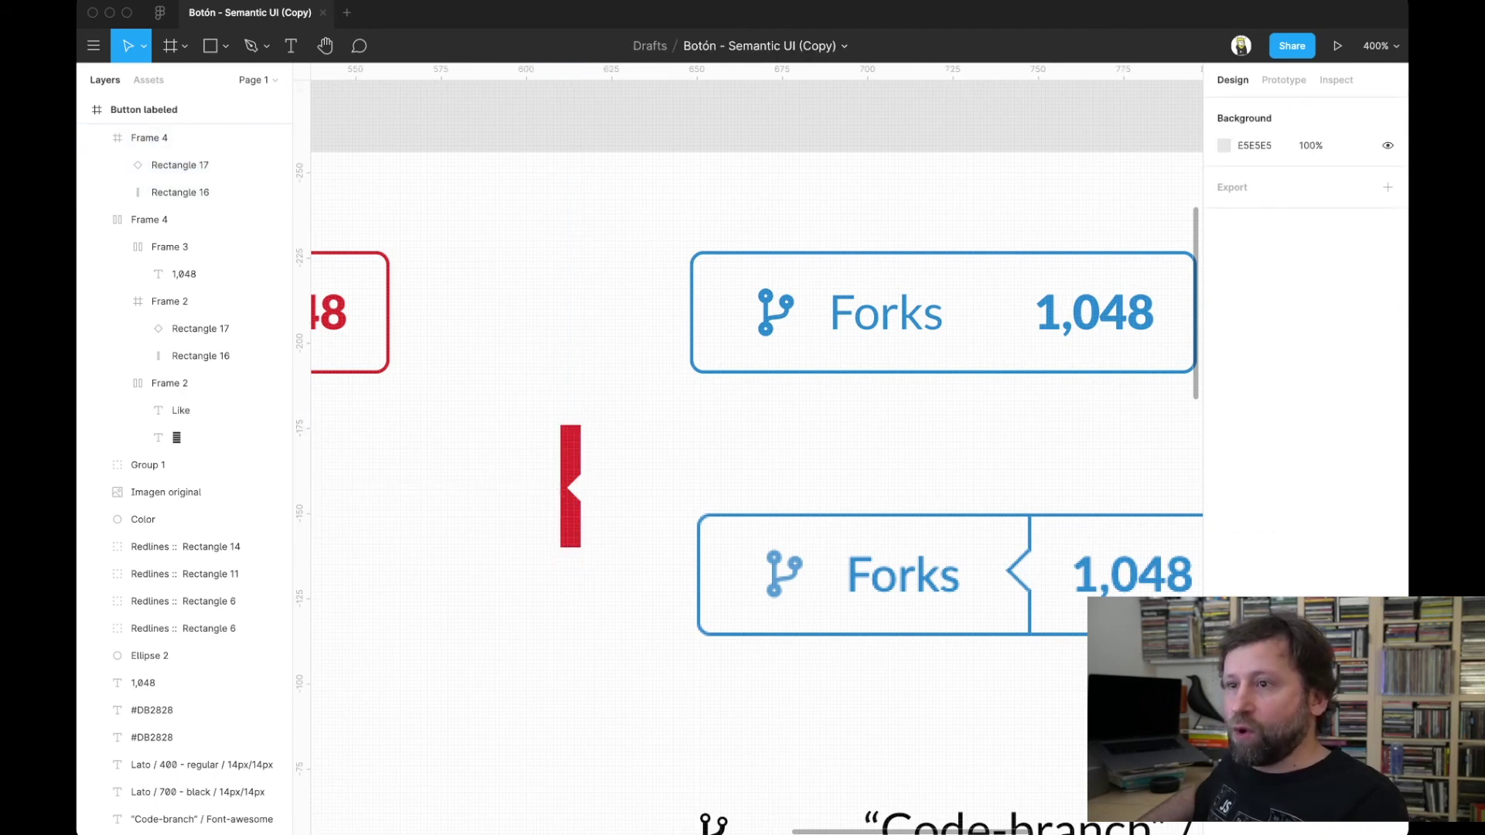
left_click(155, 137)
- Widen the divider frame to 25 so the whole diamond shows
left_click_drag(581, 486, 608, 486)
scroll(573, 449, "down", 1)
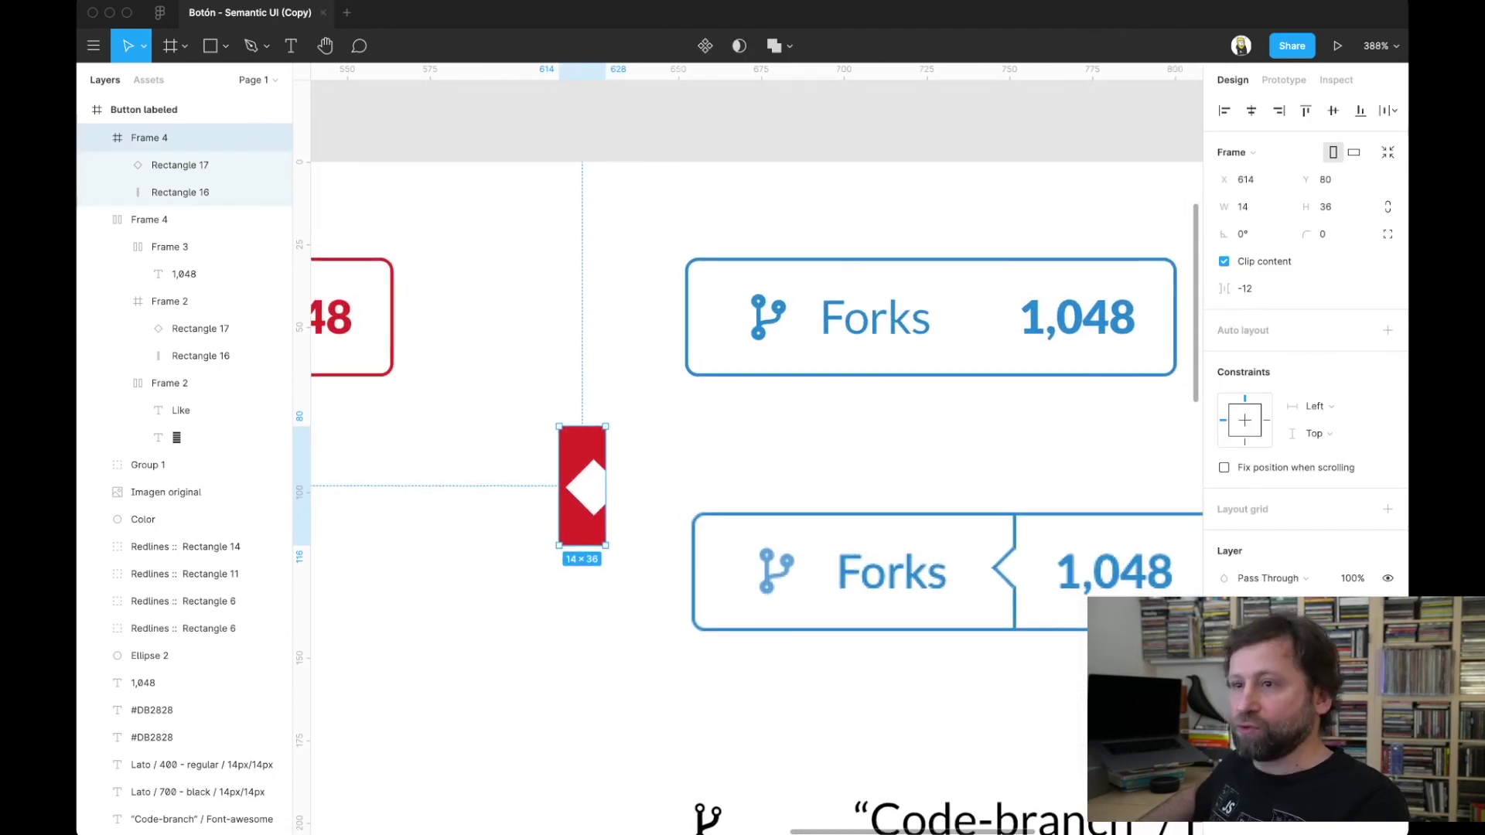
key("ctrl+z")
key("Escape")
left_click_drag(545, 399, 619, 573)
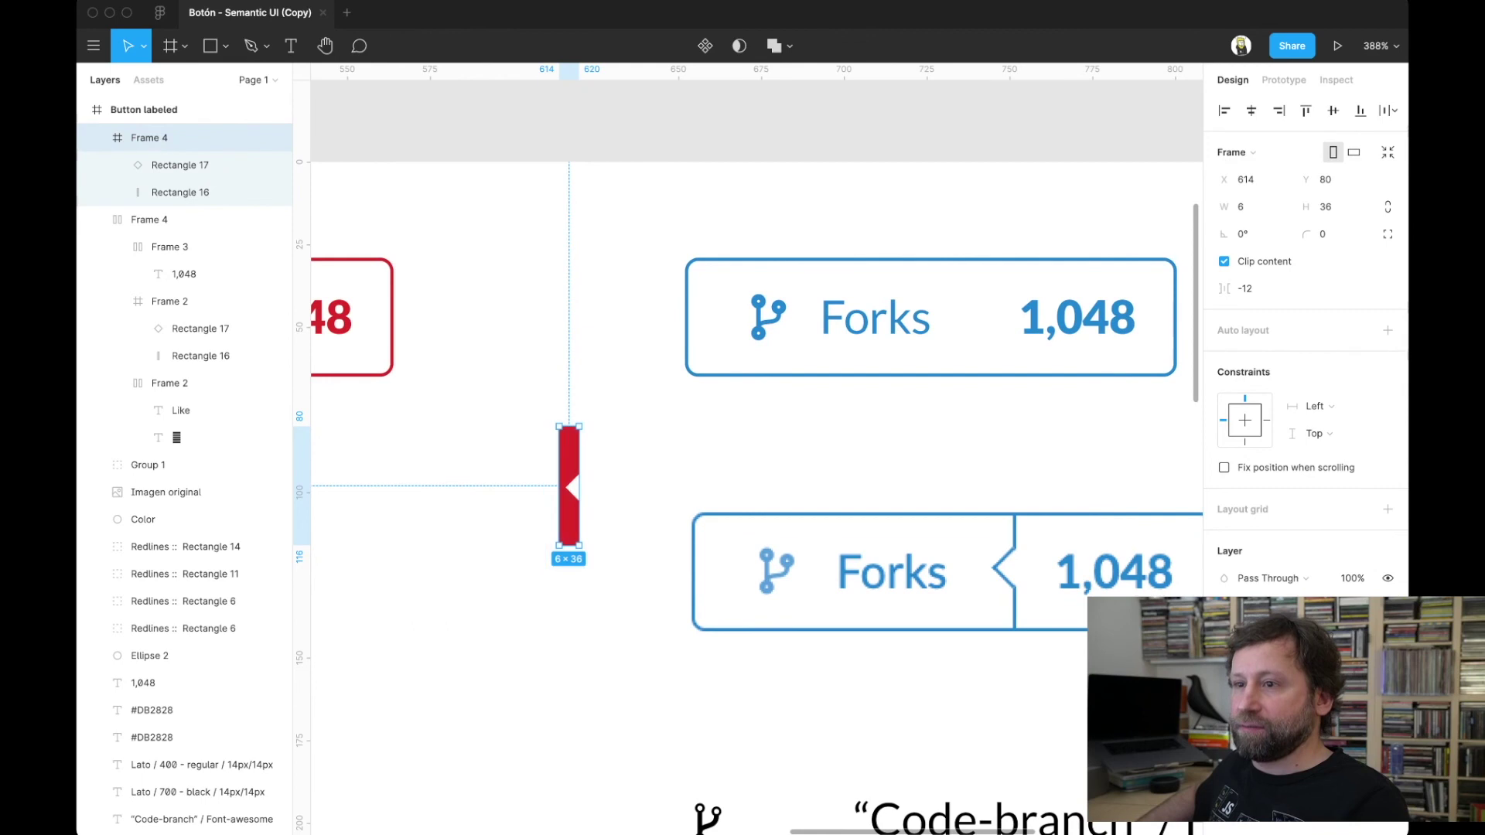
left_click(180, 192)
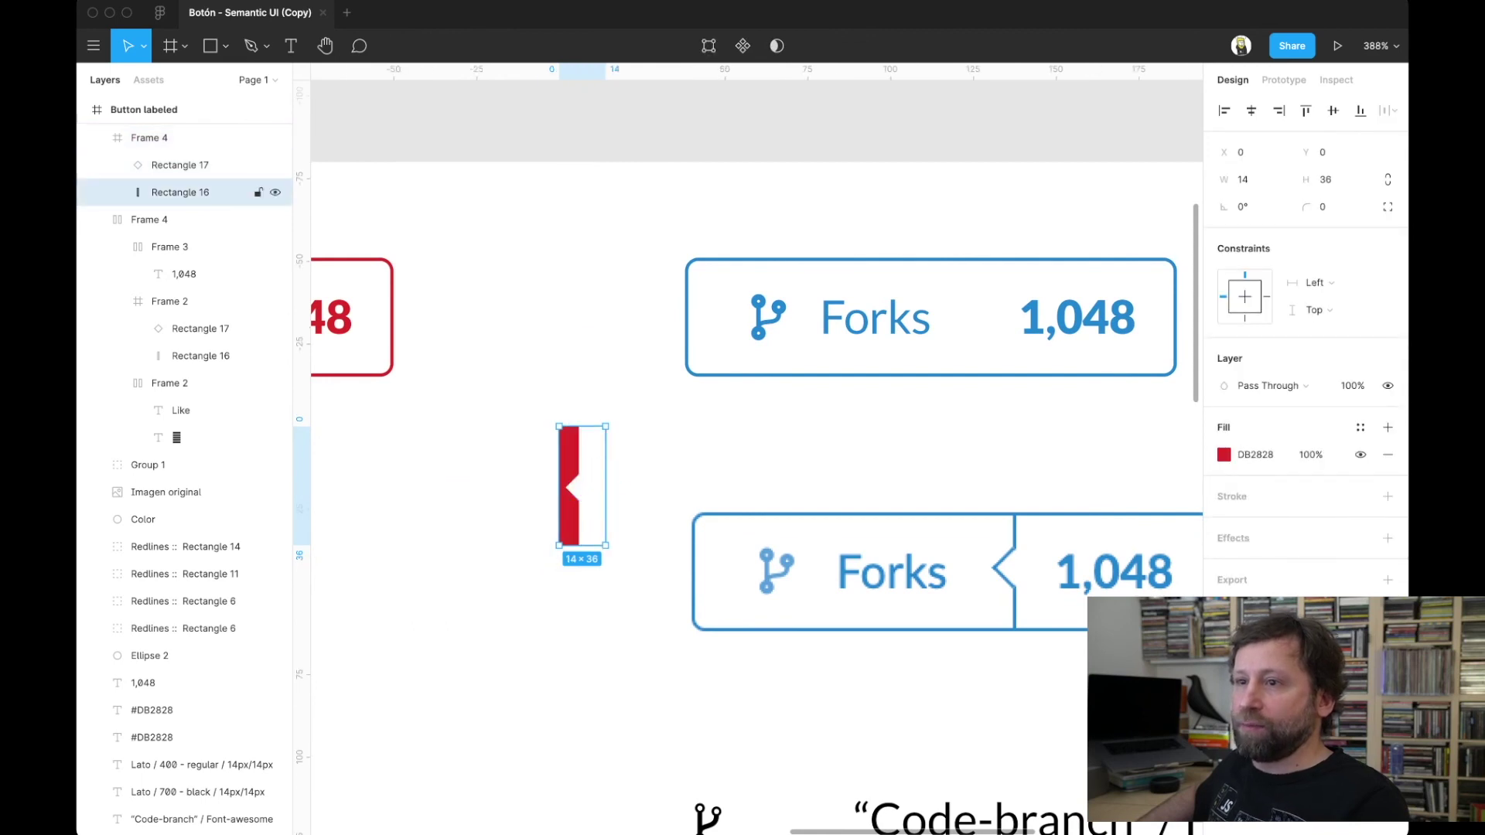
left_click(154, 138)
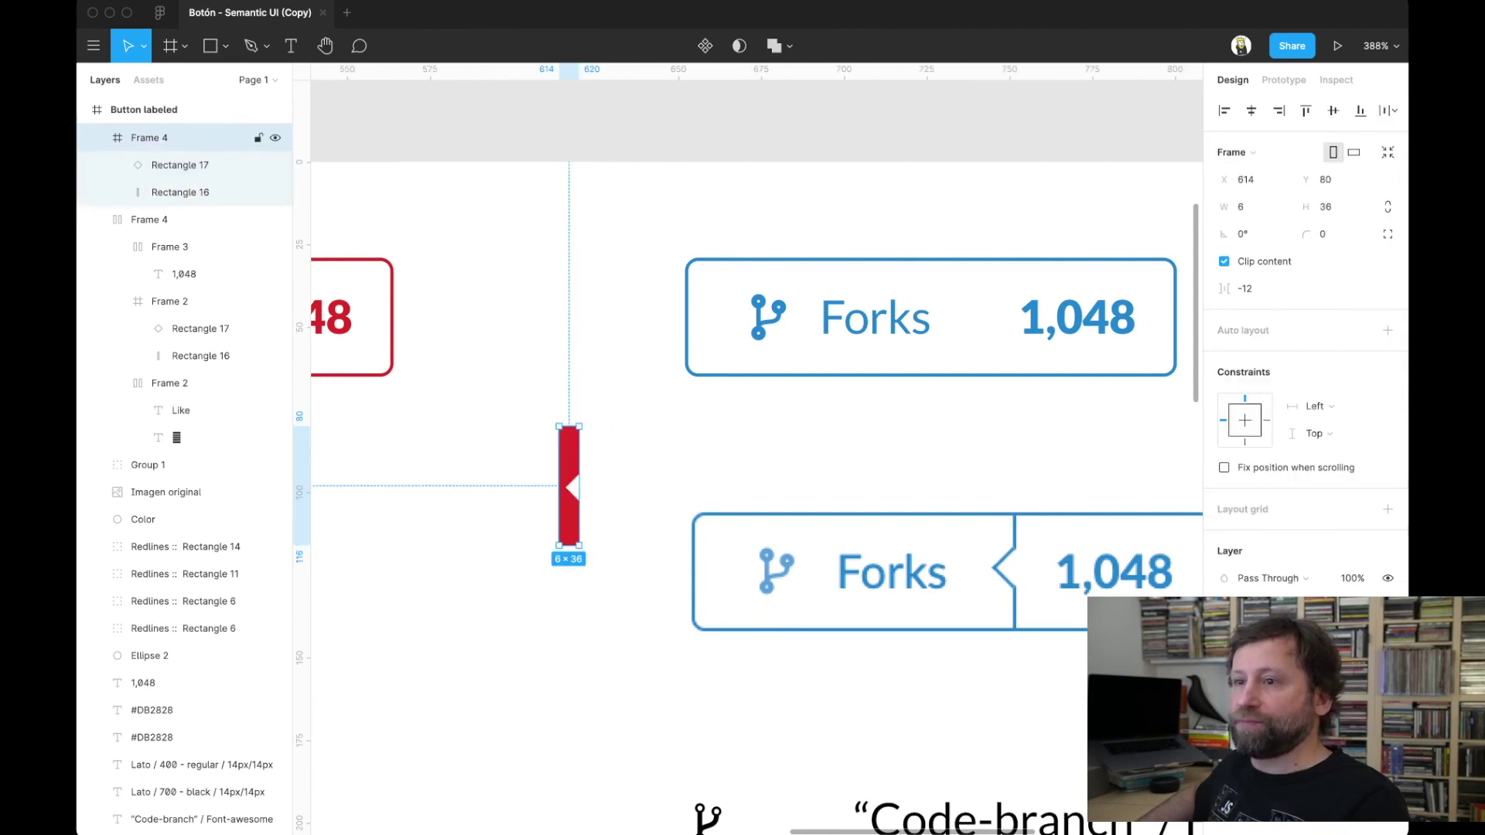
left_click(154, 138, "shift")
left_click(155, 138, "shift")
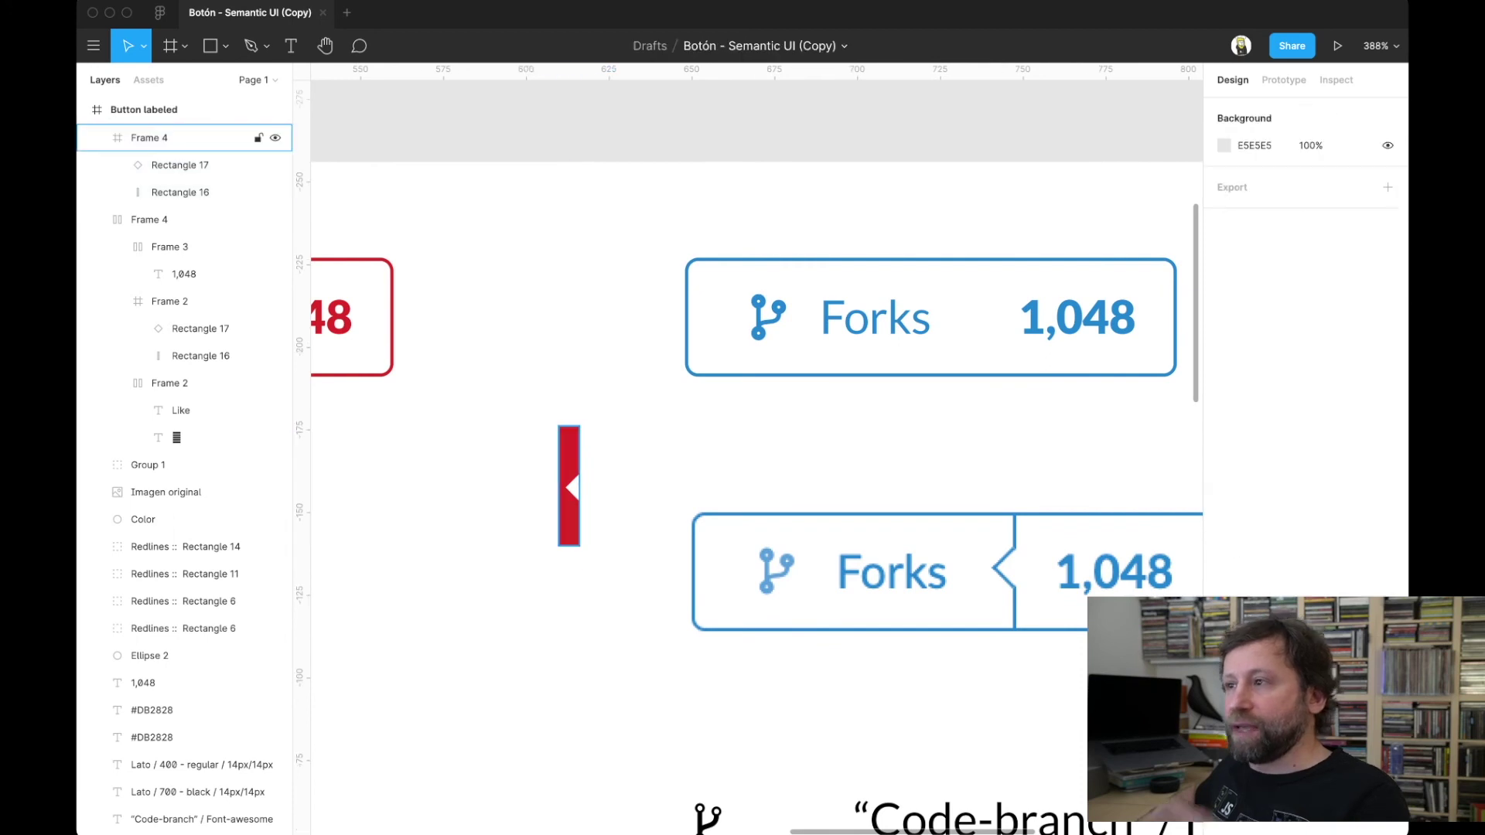
left_click(155, 138)
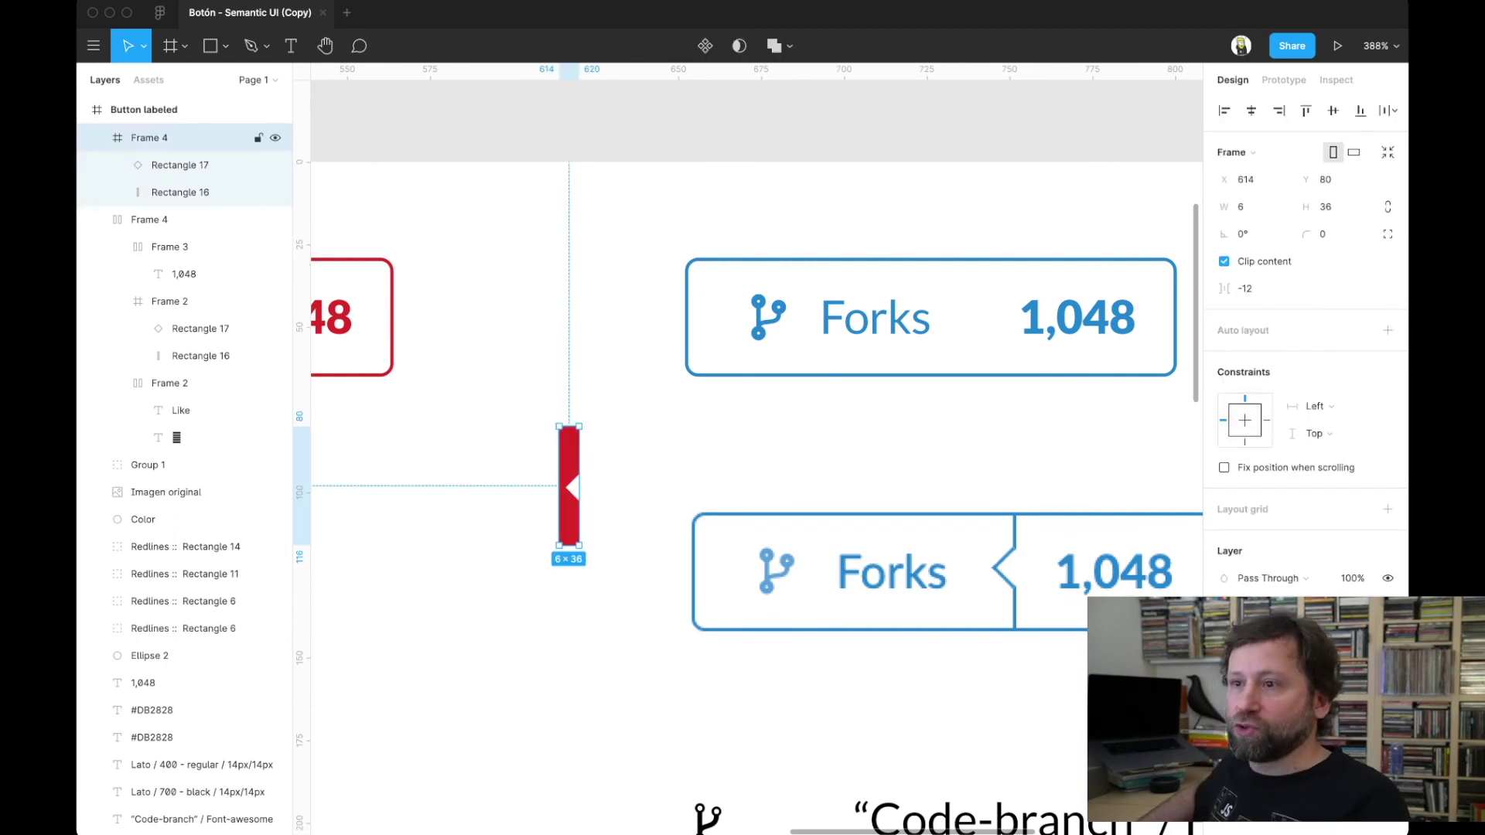
mouse_move(580, 485)
left_mouse_down()
mouse_move(648, 486)
mouse_move(577, 534)
mouse_move(613, 460)
left_mouse_up()
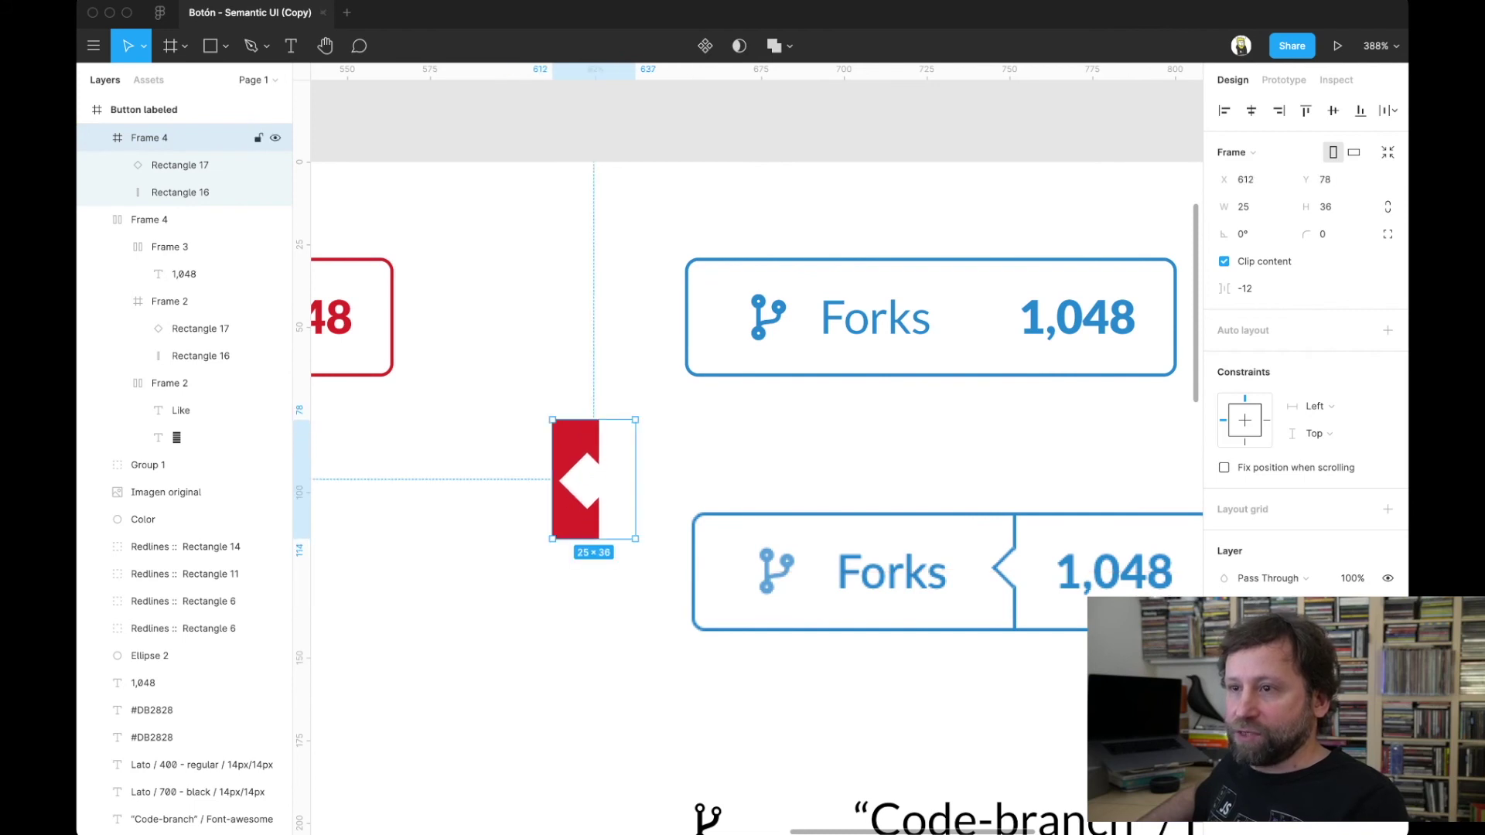
- Narrow the red bar to 6 wide and select it together with the diamond
left_click(179, 165)
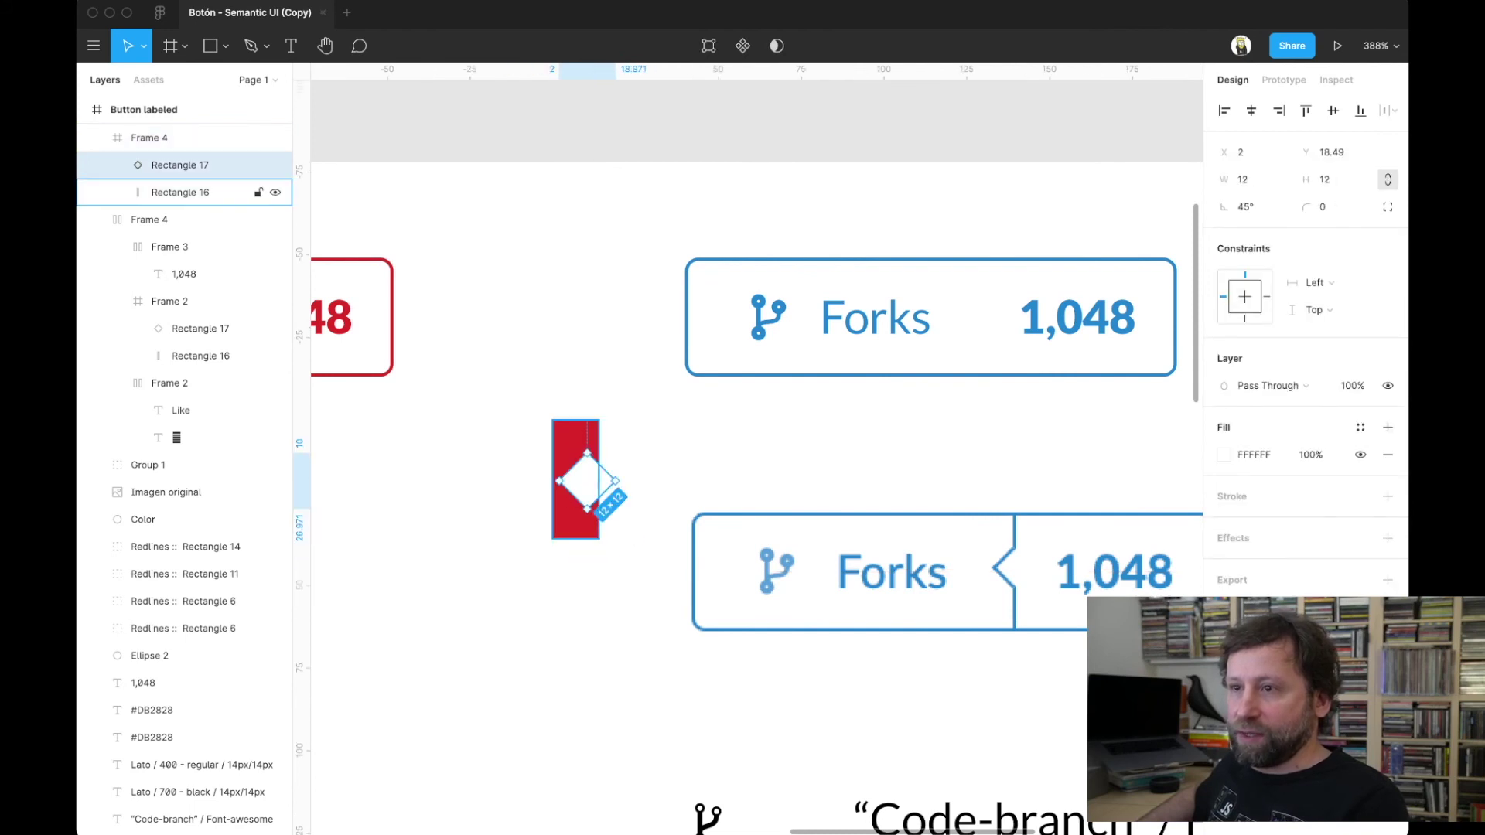
left_click(179, 192)
key("super+Left")
key("super+Left")
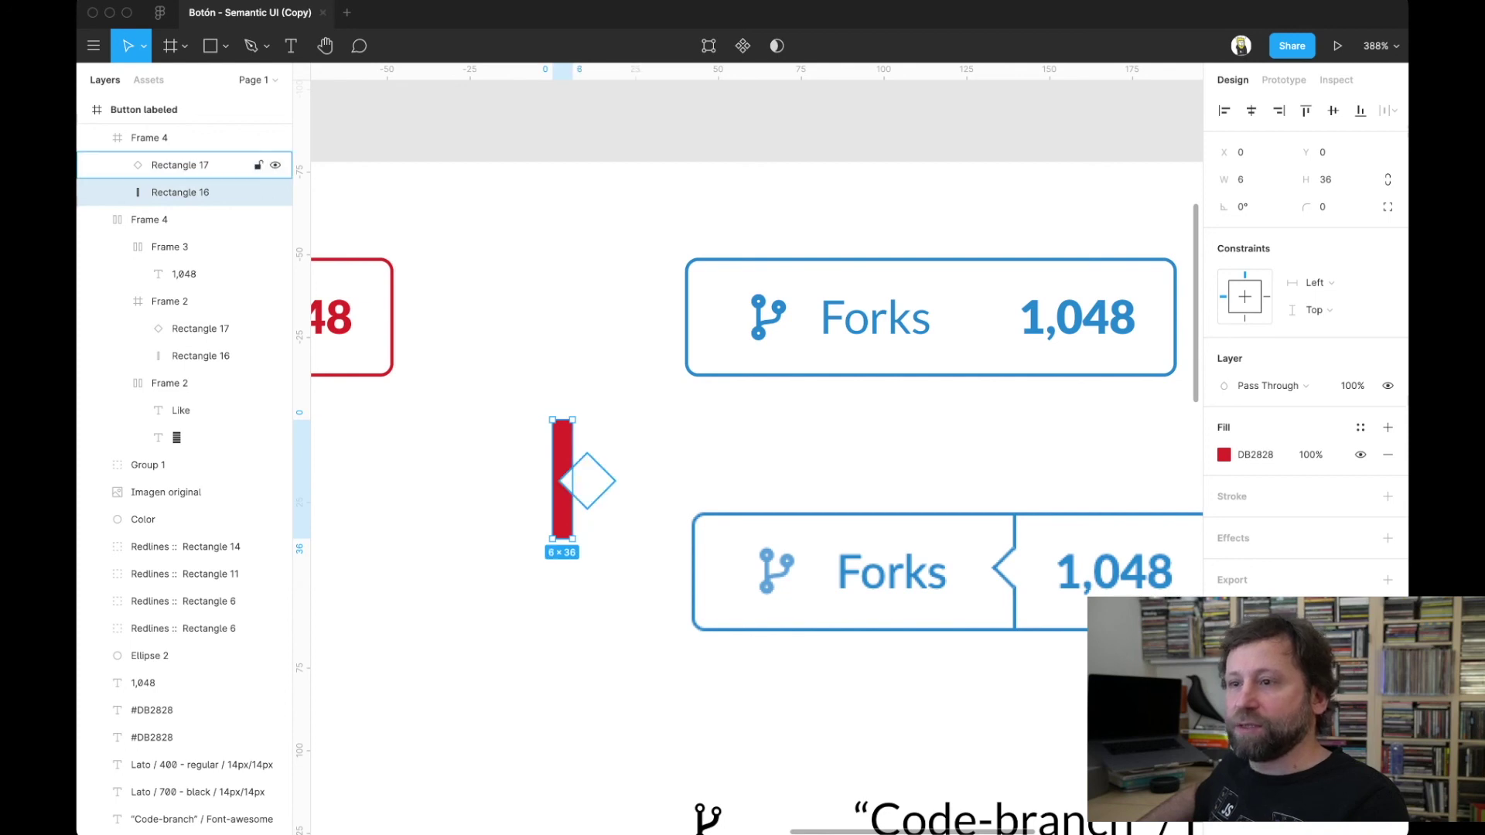
left_click(180, 165, "shift")
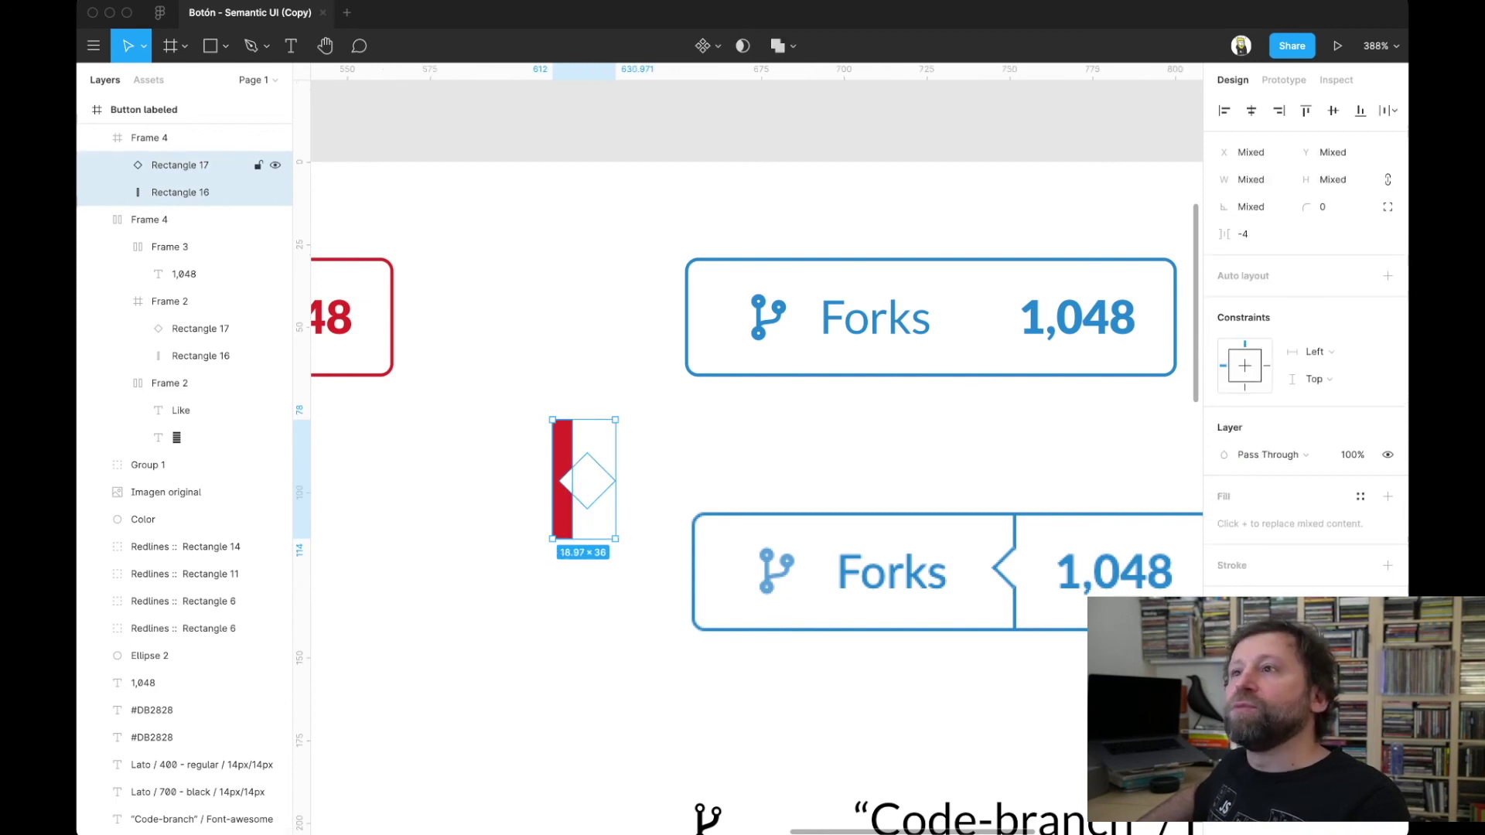
- Subtract the diamond from the red bar, flatten the result, and add a black stroke
left_click(793, 47)
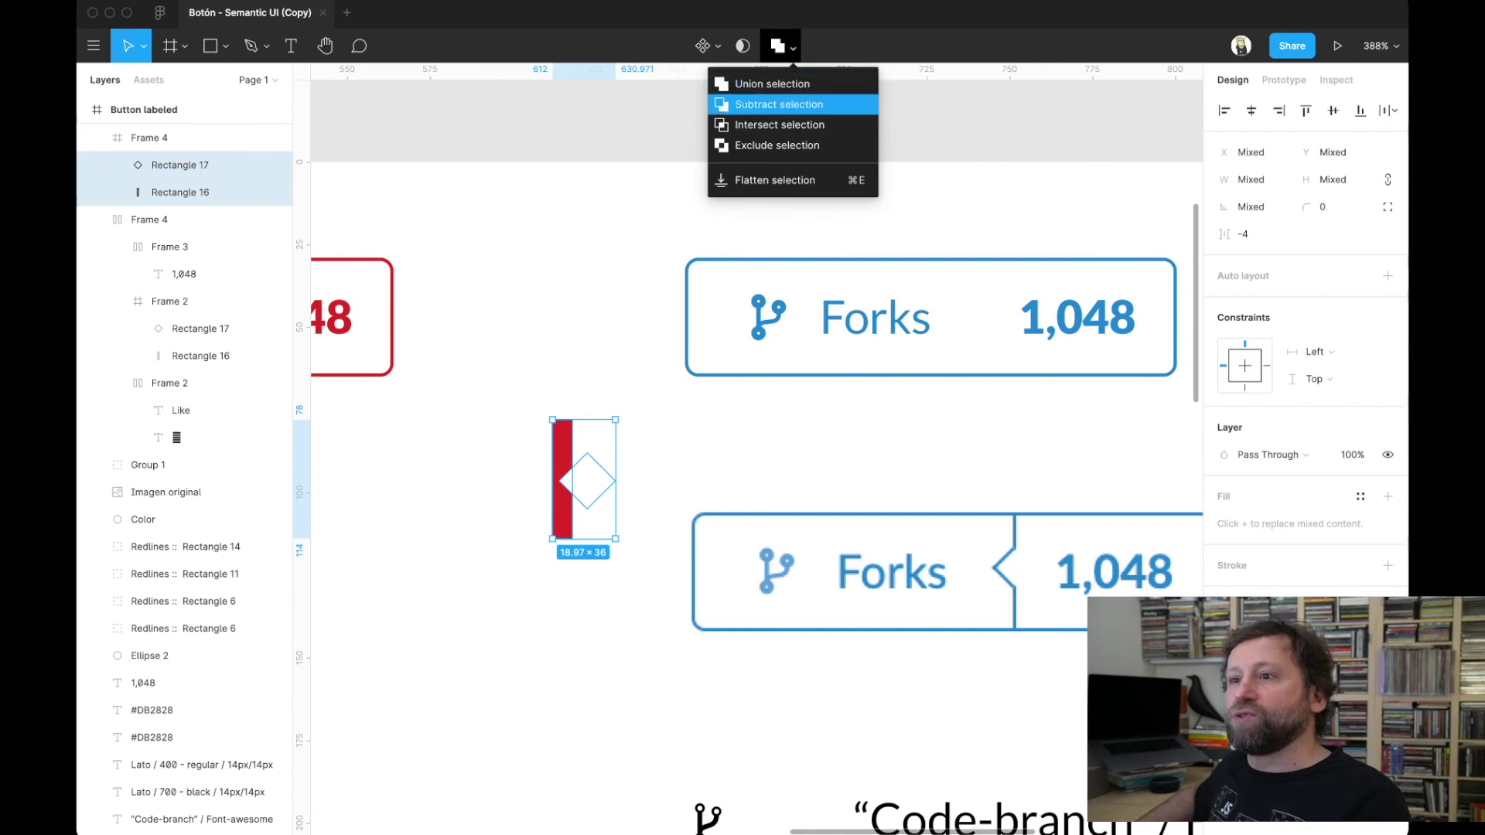
left_click(779, 104)
left_click(783, 47)
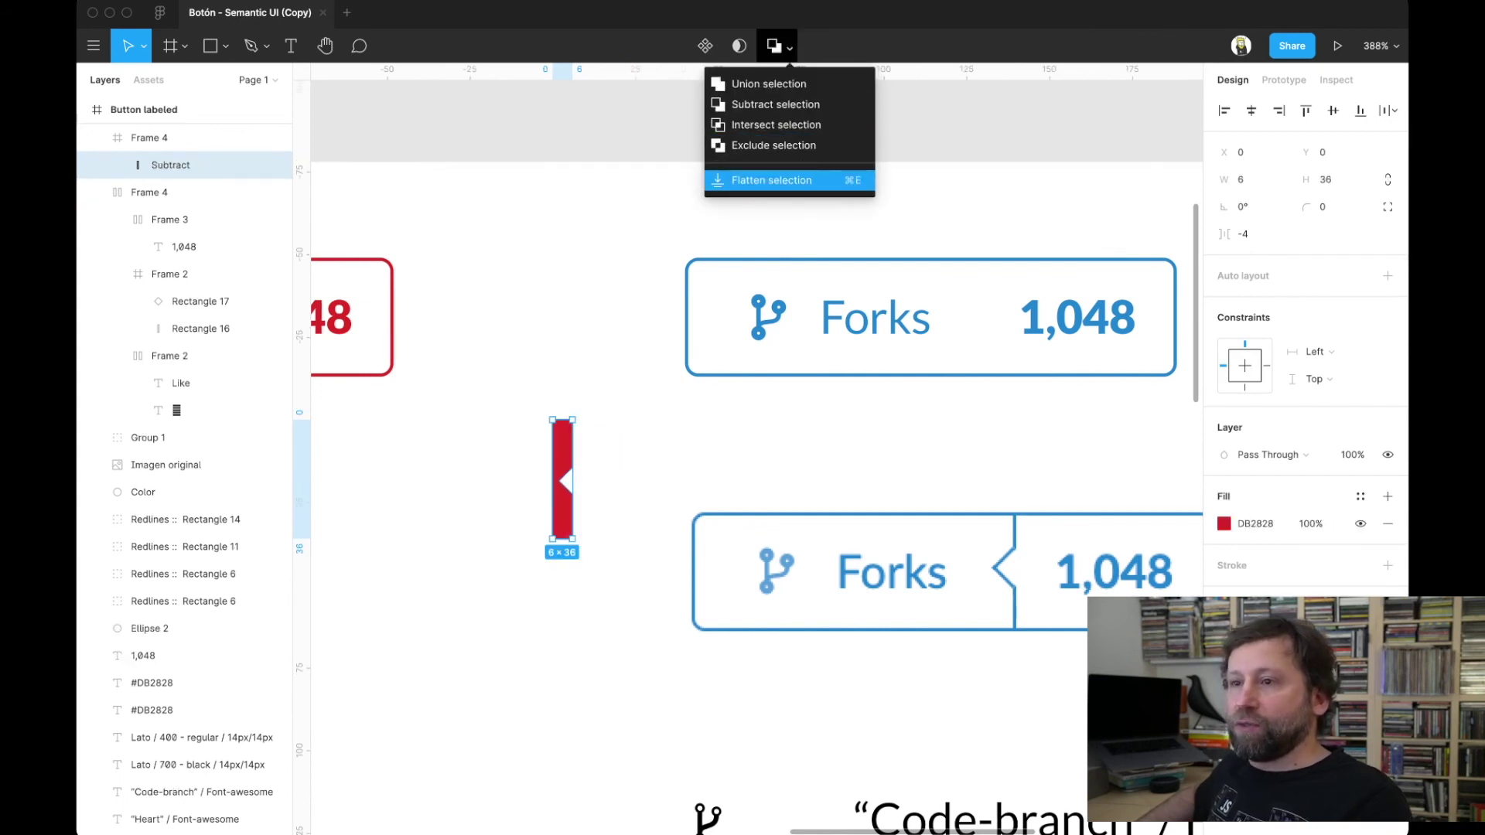
left_click(772, 181)
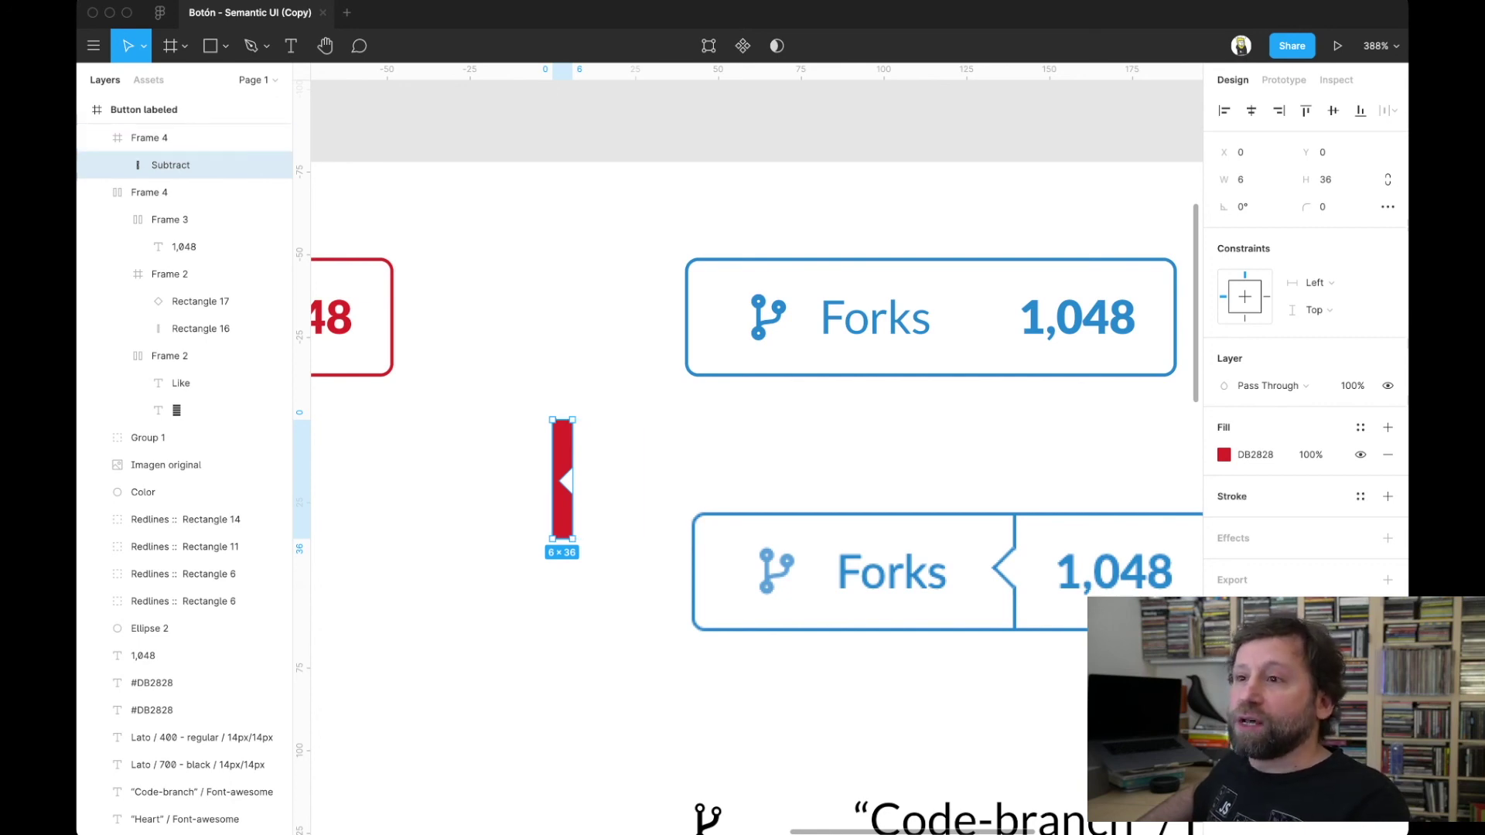
left_click(1388, 496)
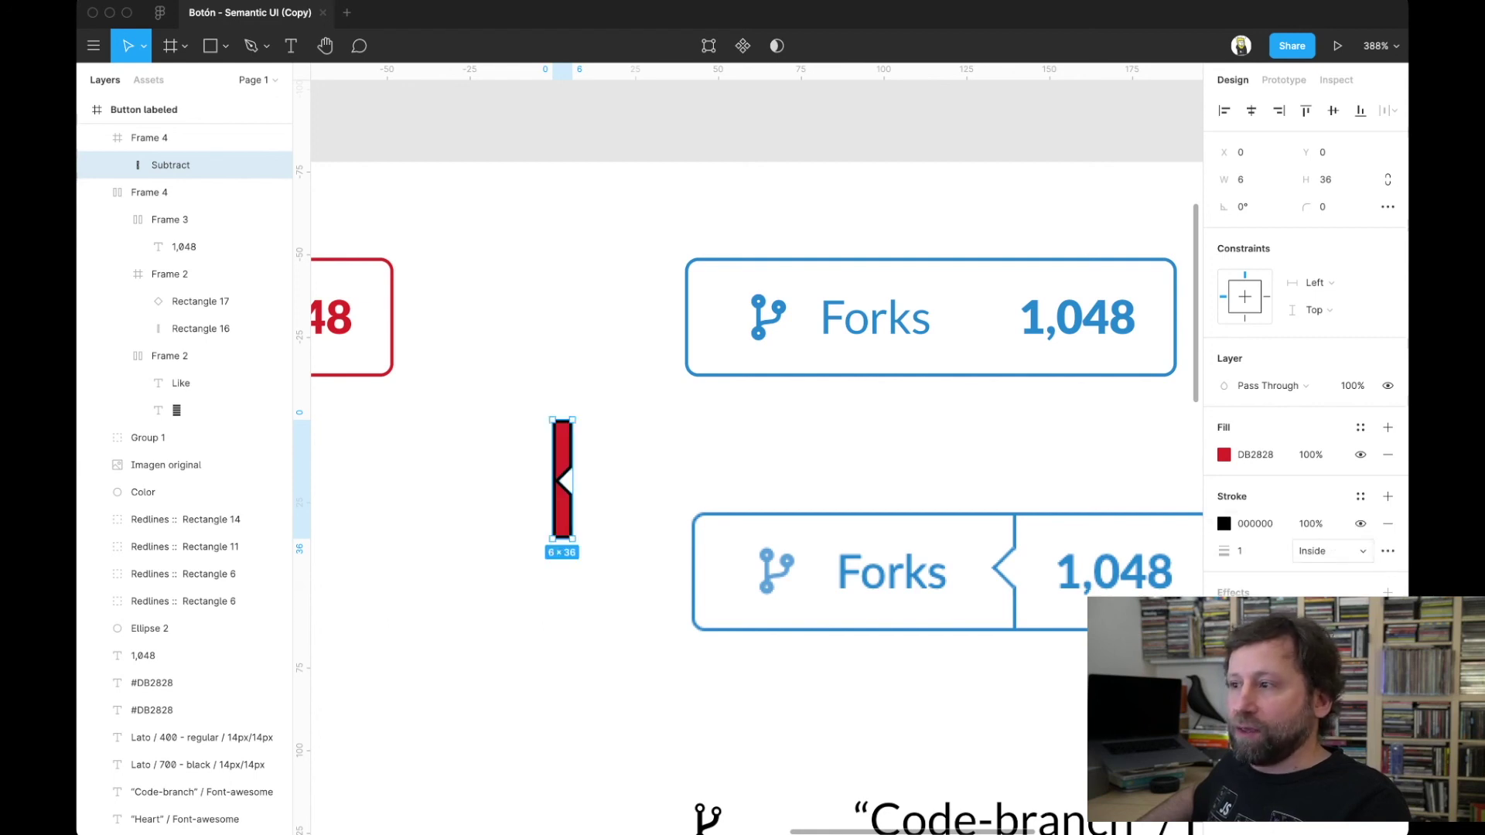
- Center the 1 px stroke and open the Subtract shape for point editing
left_click(1331, 551)
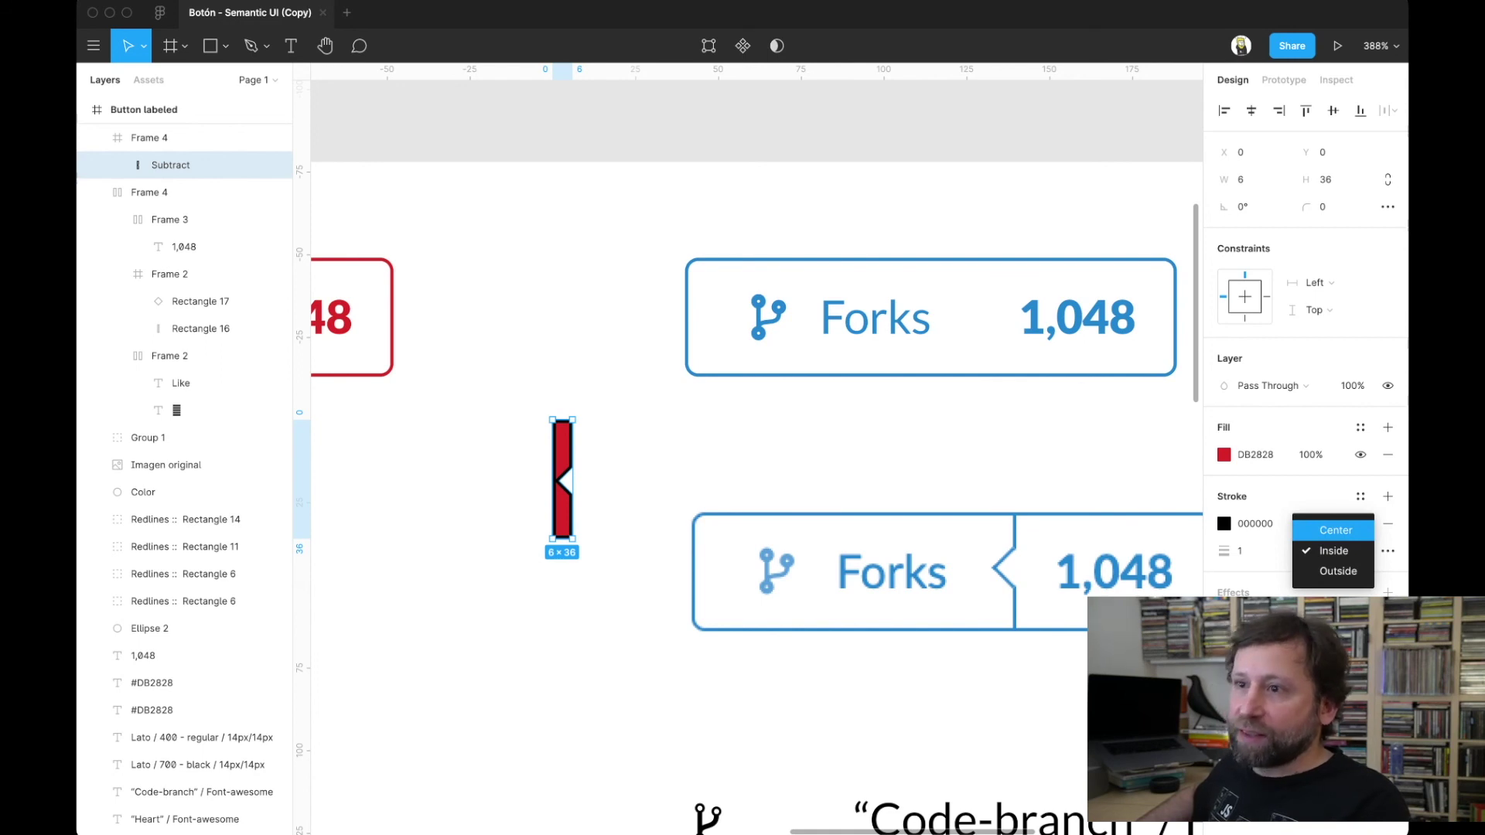
left_click(1336, 530)
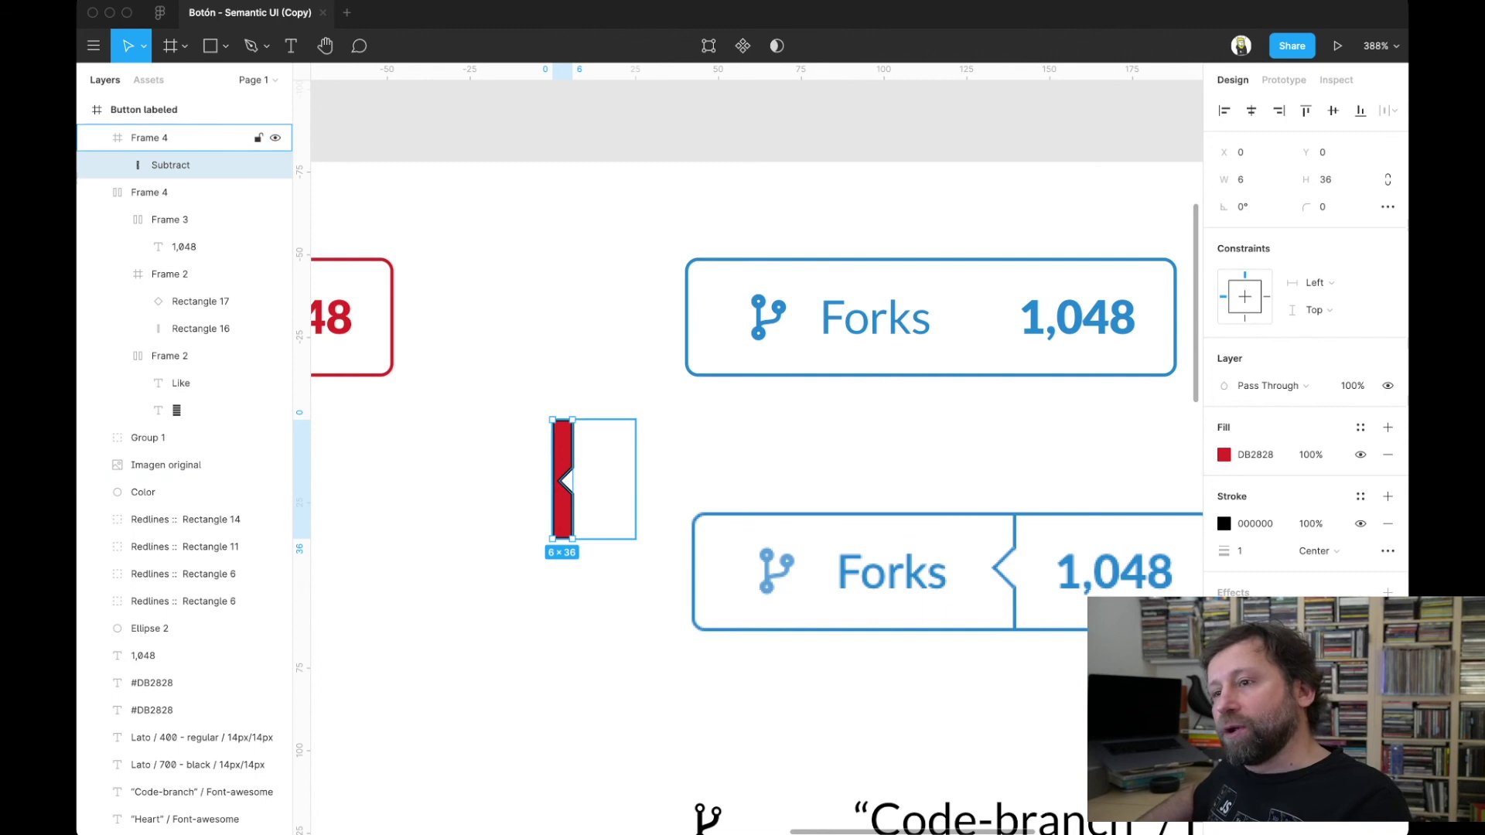
key("Escape")
left_click(185, 138)
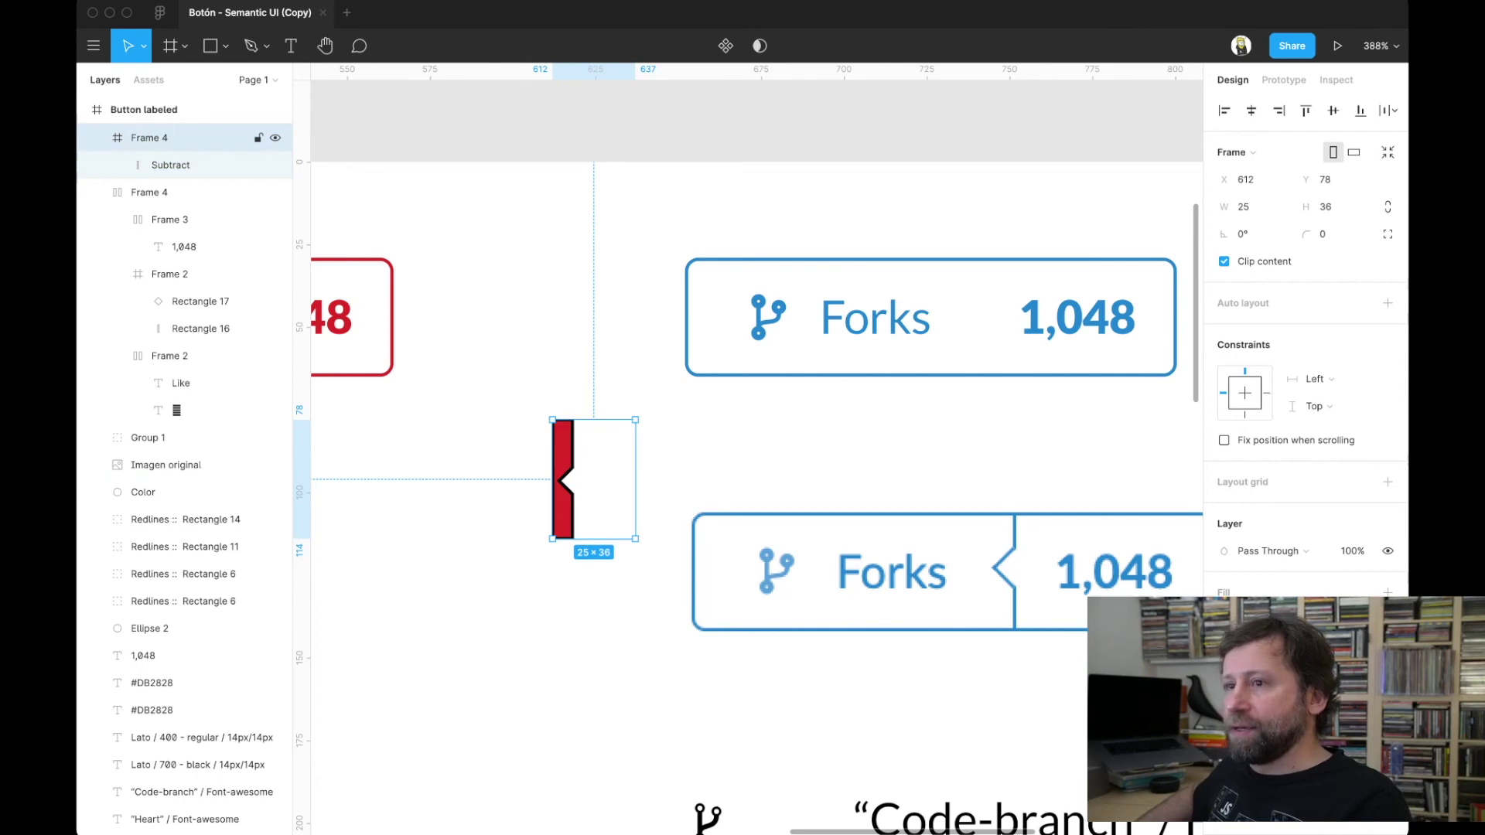
key("Return")
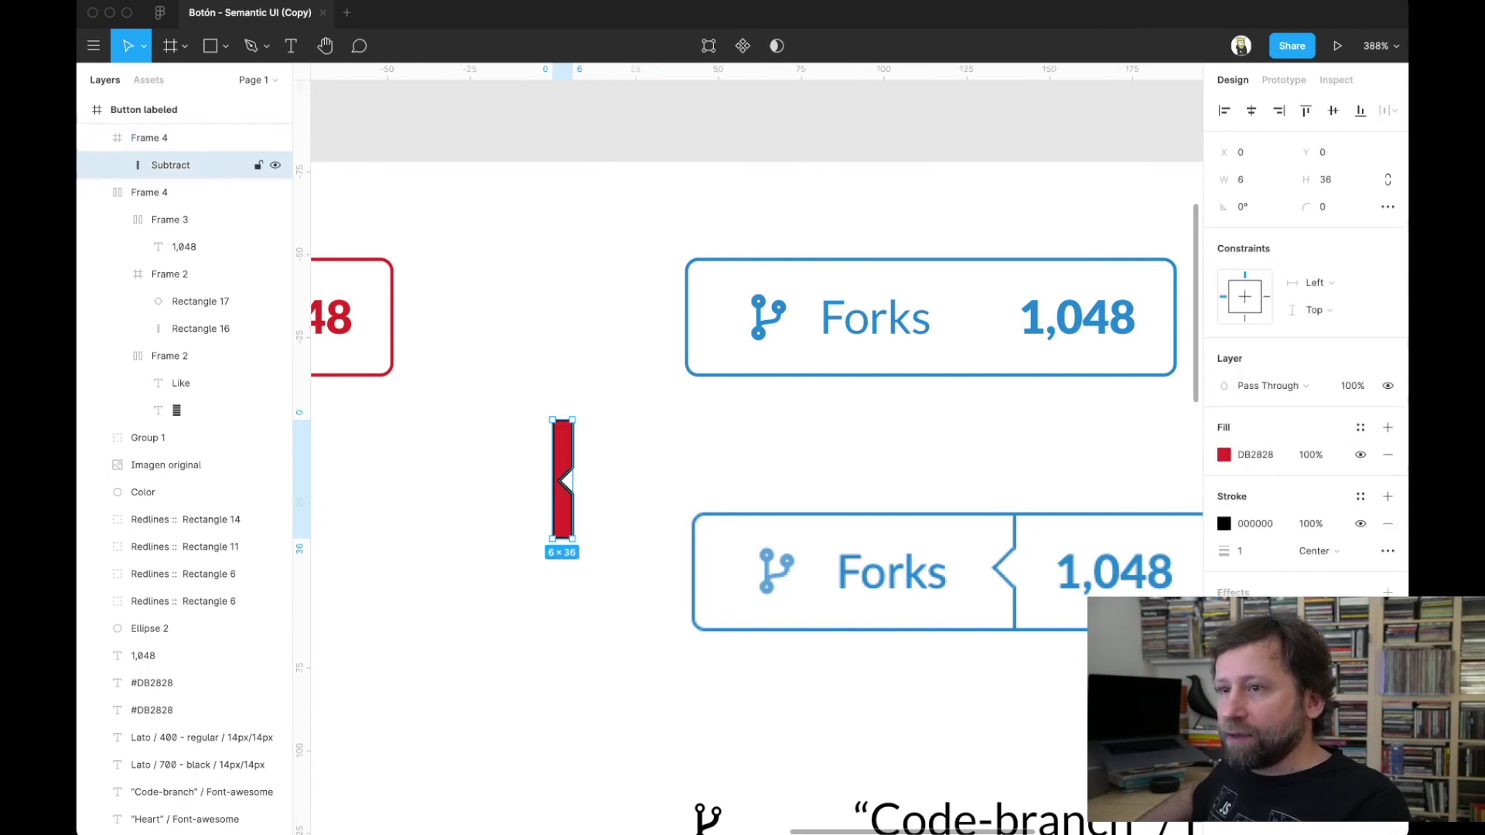
key("Return")
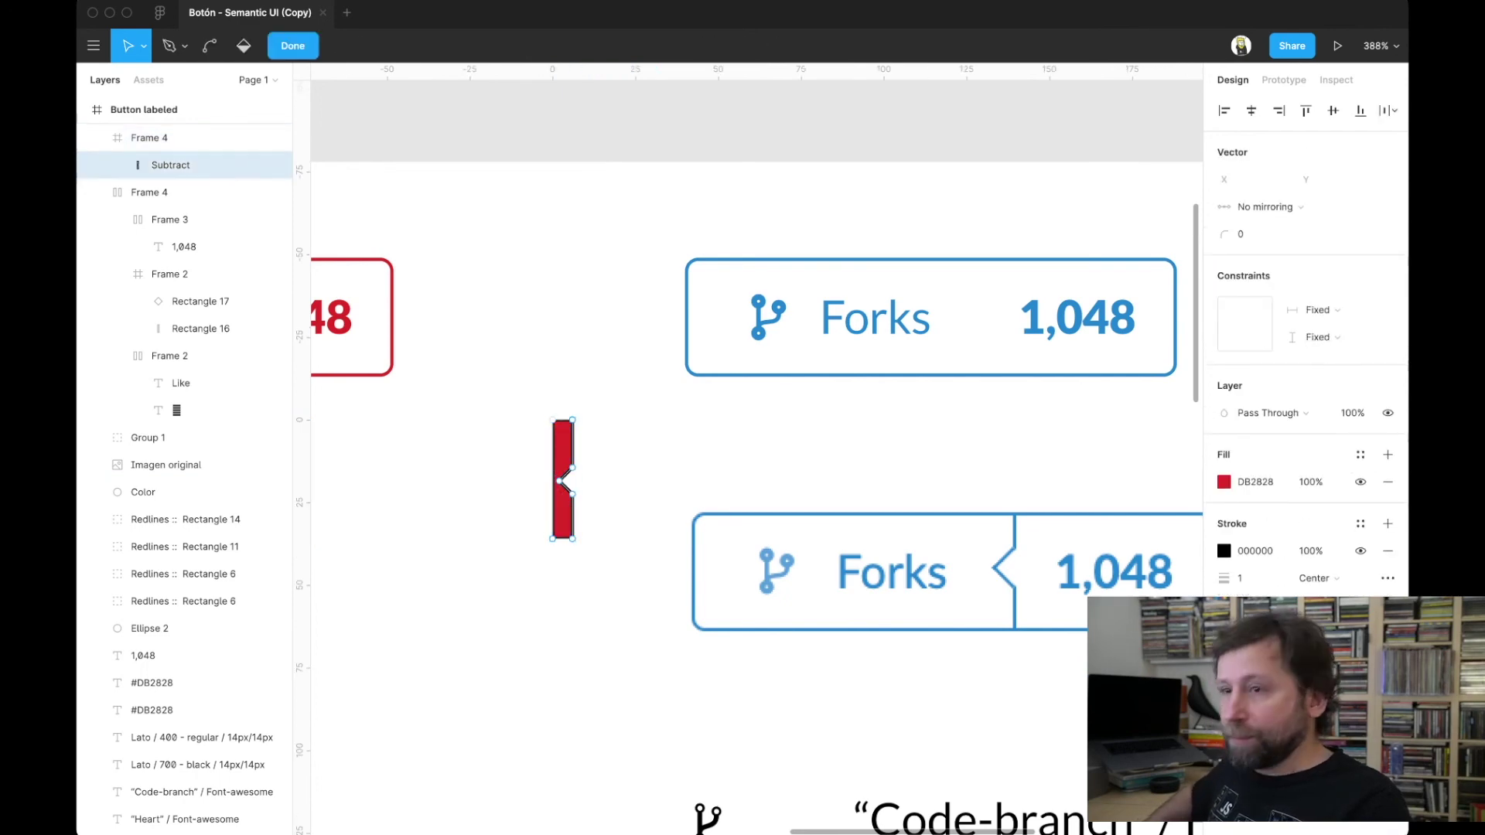
- Delete the notched shape's two left corner points, leaving a black zigzag line
scroll(557, 480, "up", 3)
scroll(557, 480, "up", 3)
scroll(557, 479, "left", 3)
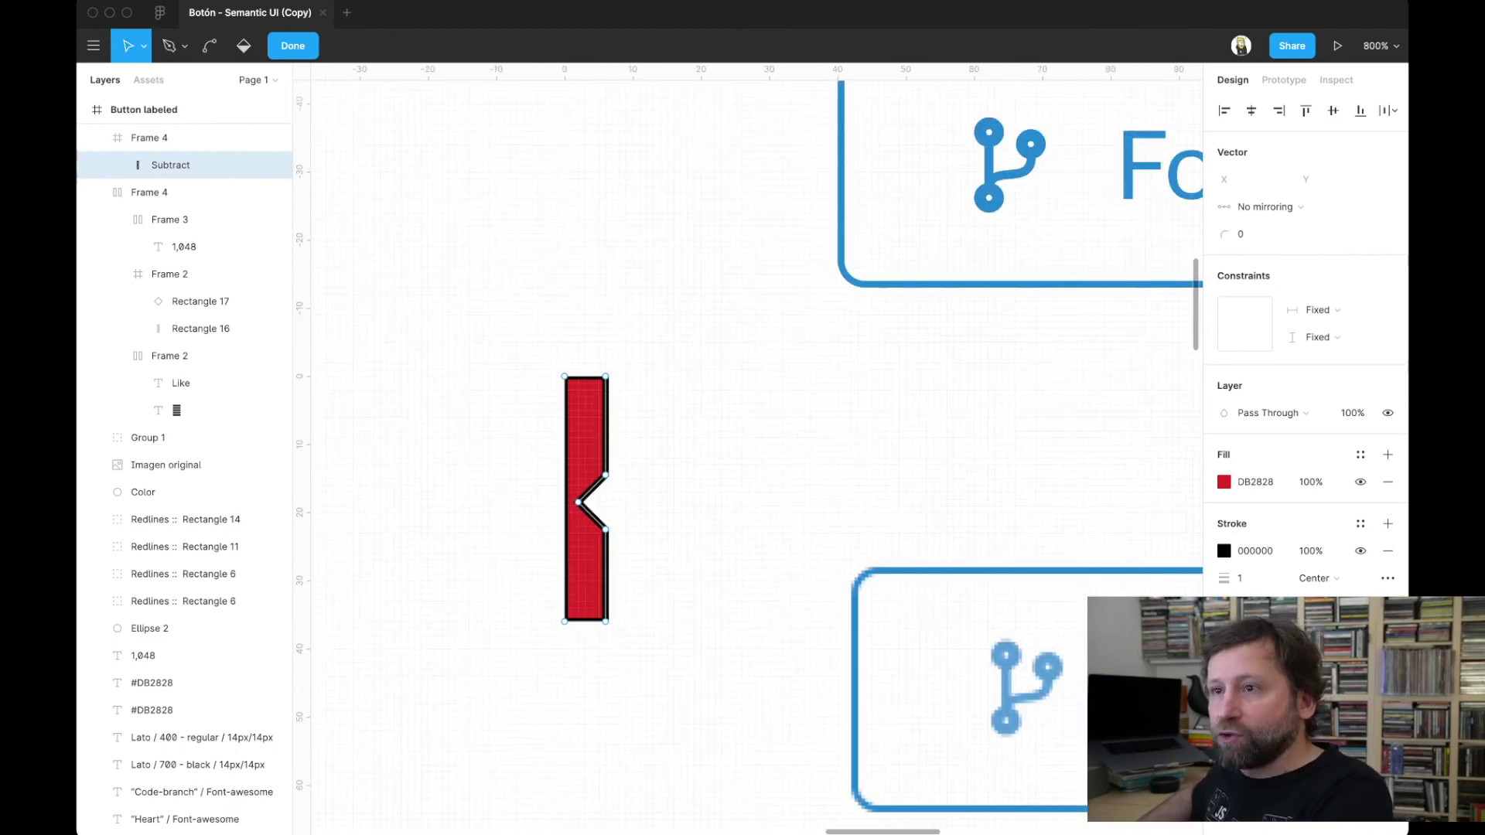
key("Delete")
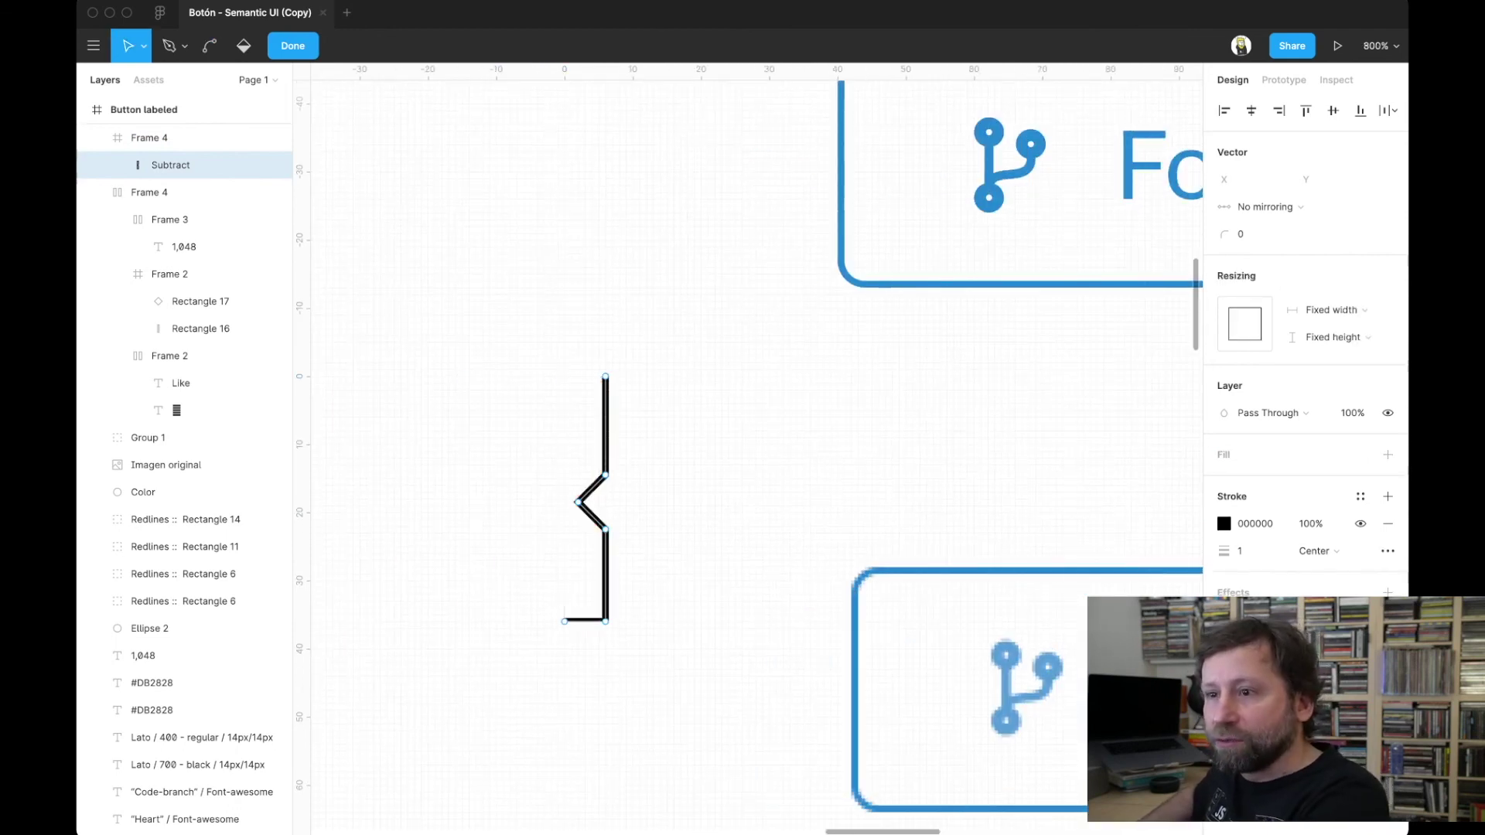
left_click(565, 621)
key("Delete")
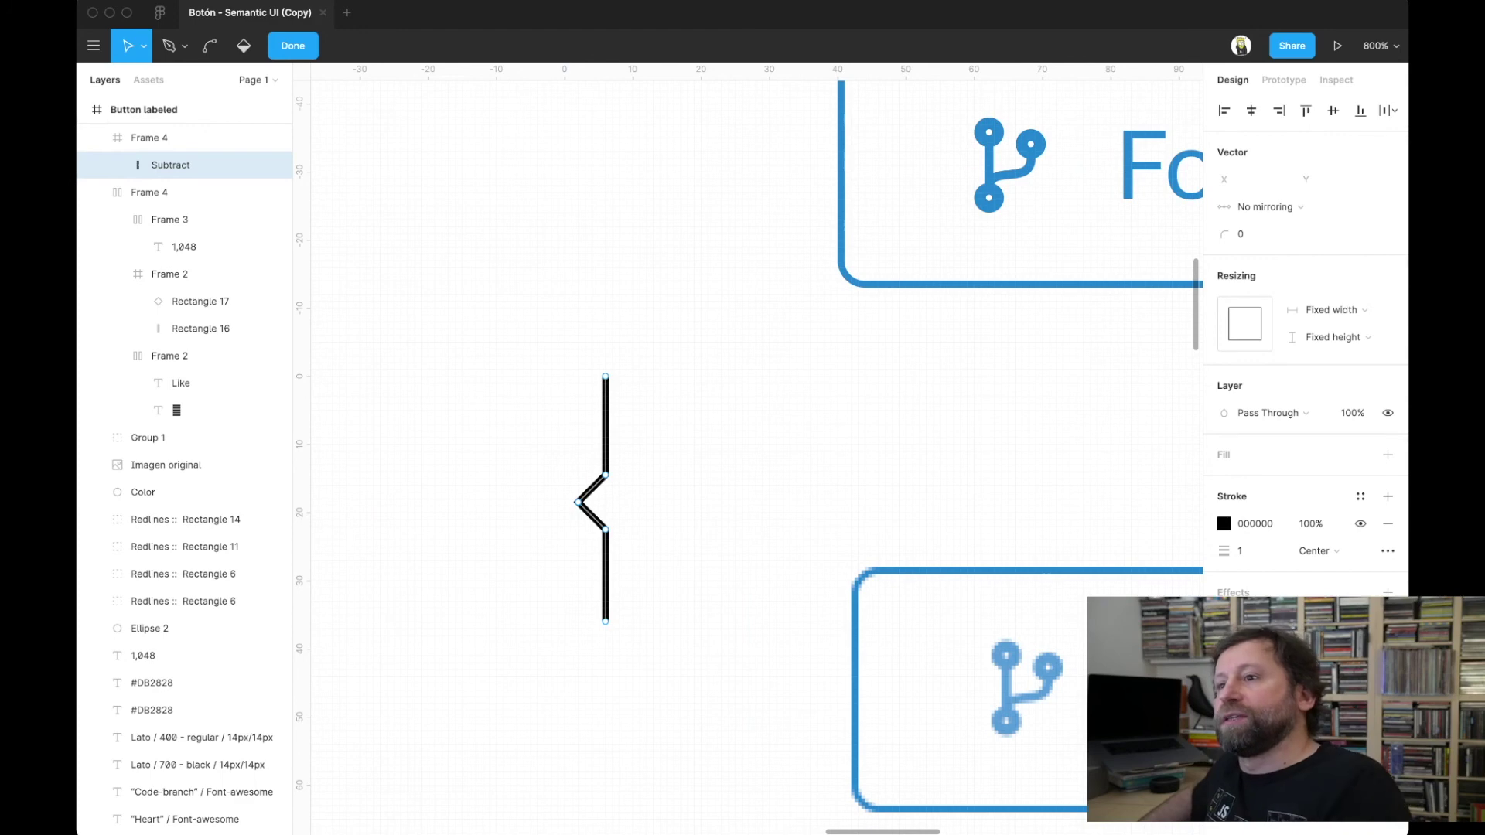
key("Escape")
key("Escape")
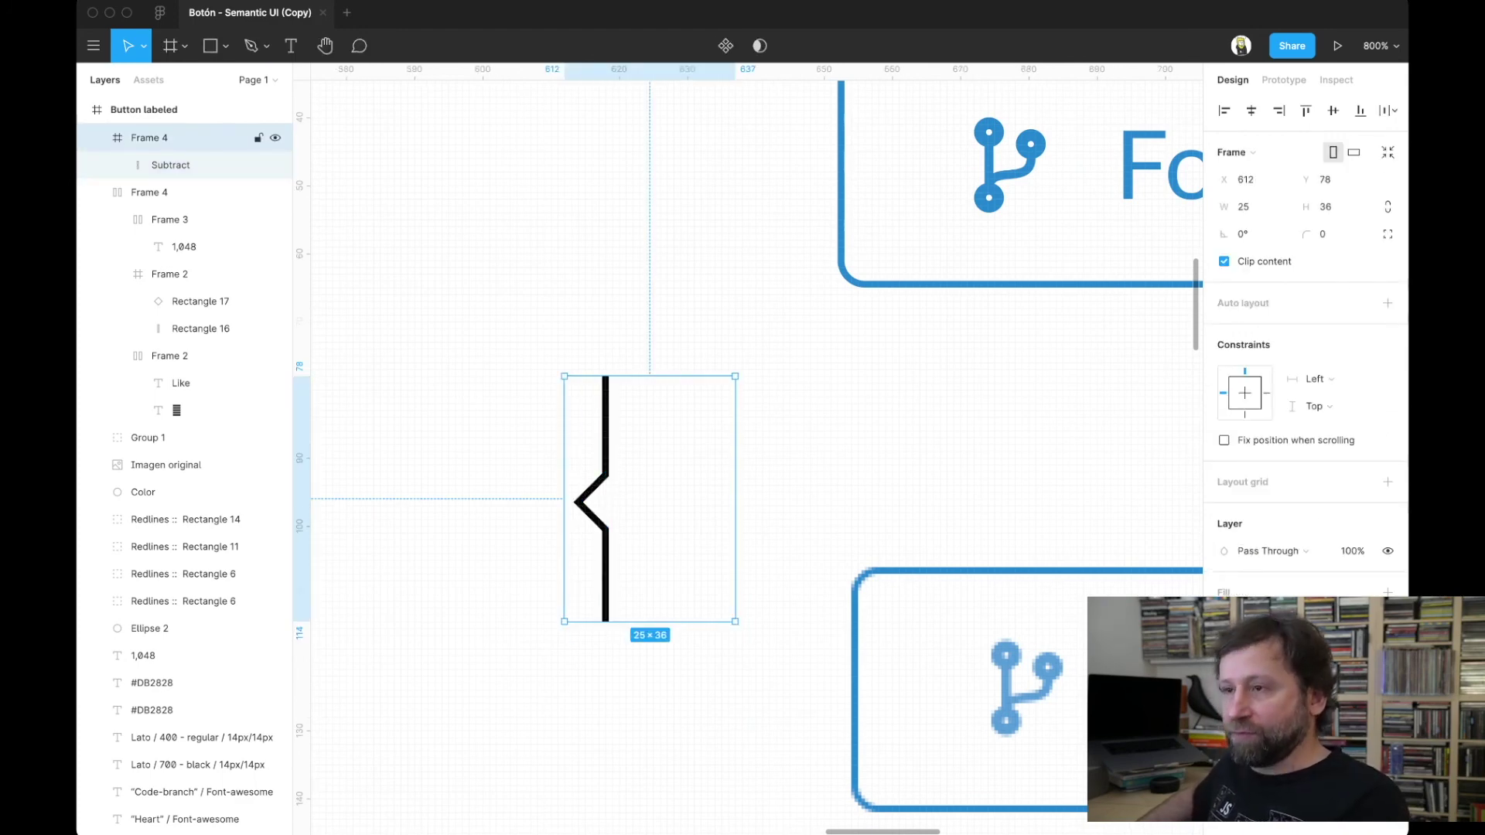
- Narrow the divider frame to about 6 wide and zoom out
left_click_drag(735, 499, 612, 498)
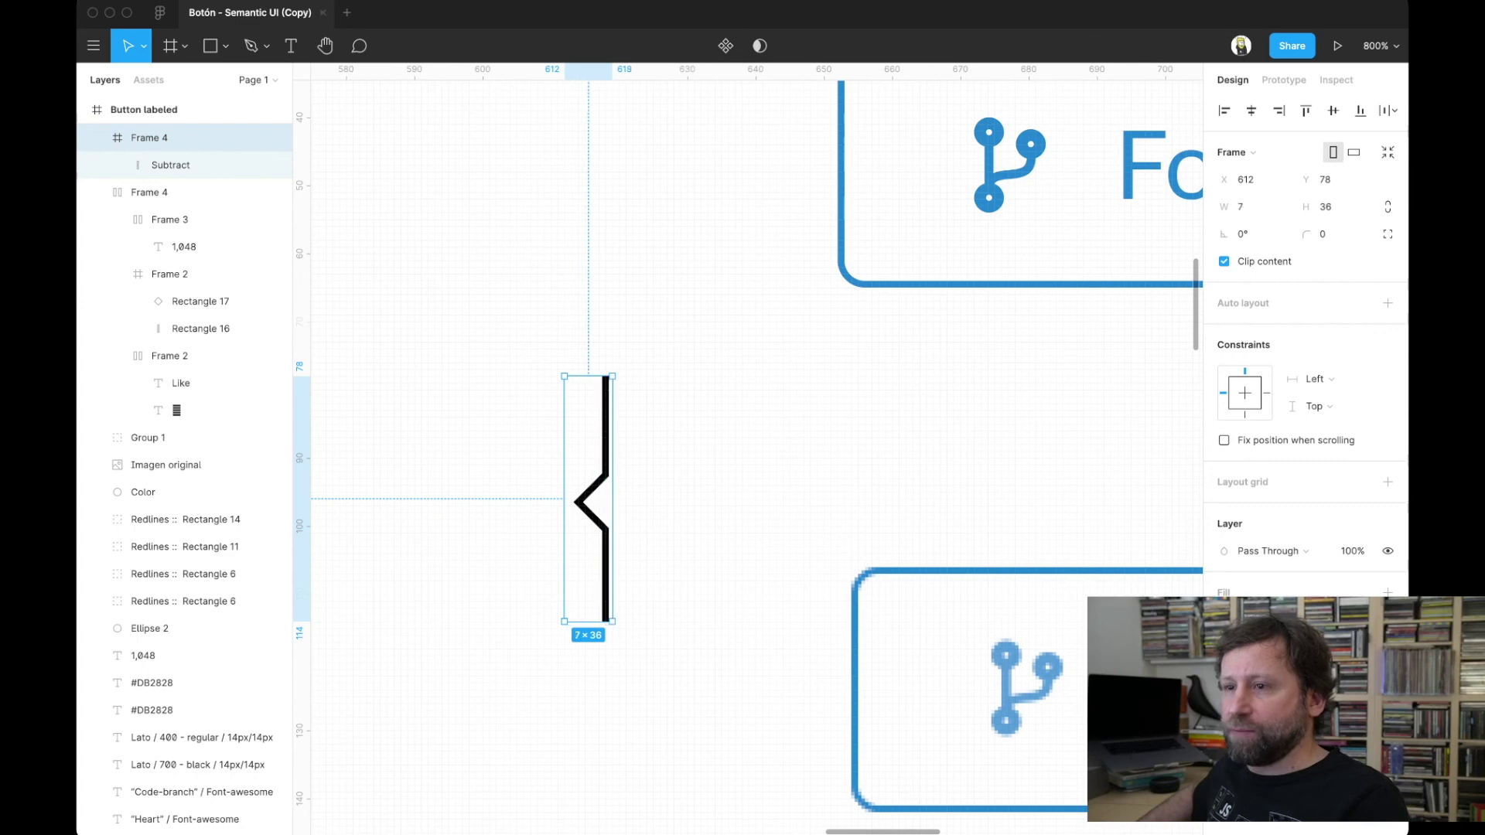
left_click_drag(564, 499, 571, 498)
key("Escape")
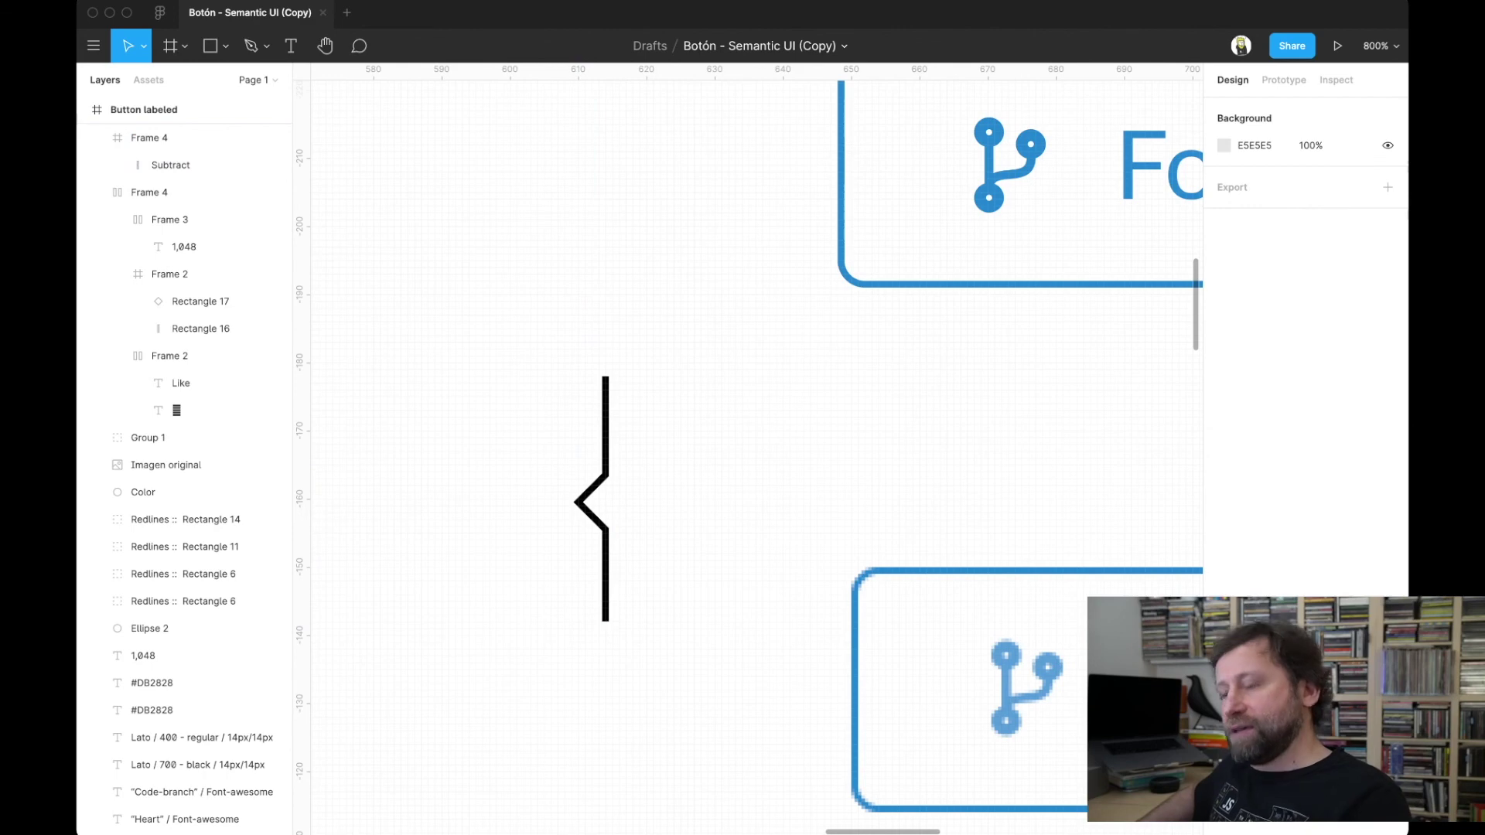
key("minus")
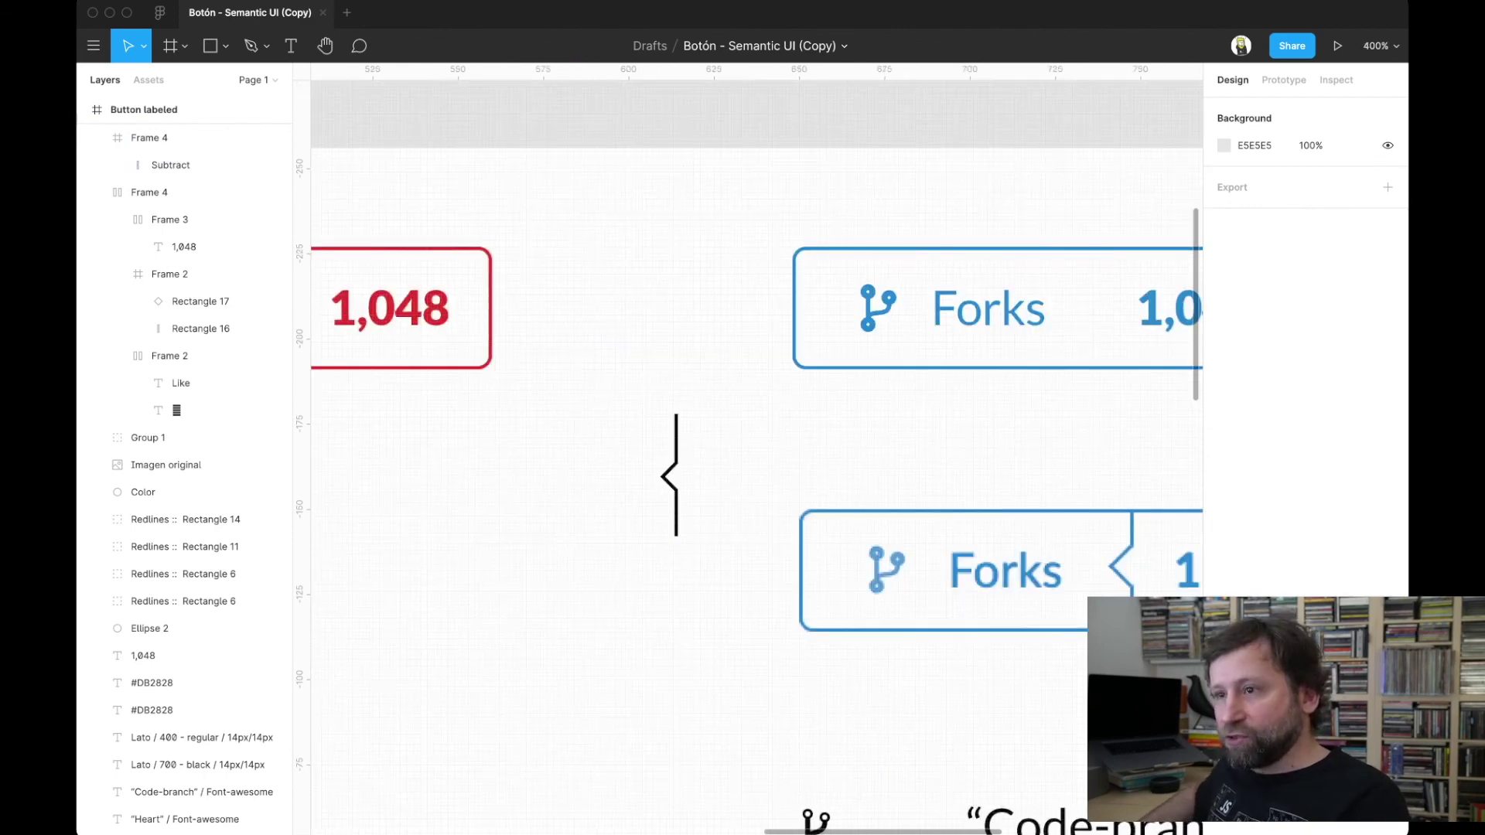
- Color the chevron divider blue
left_click(670, 476)
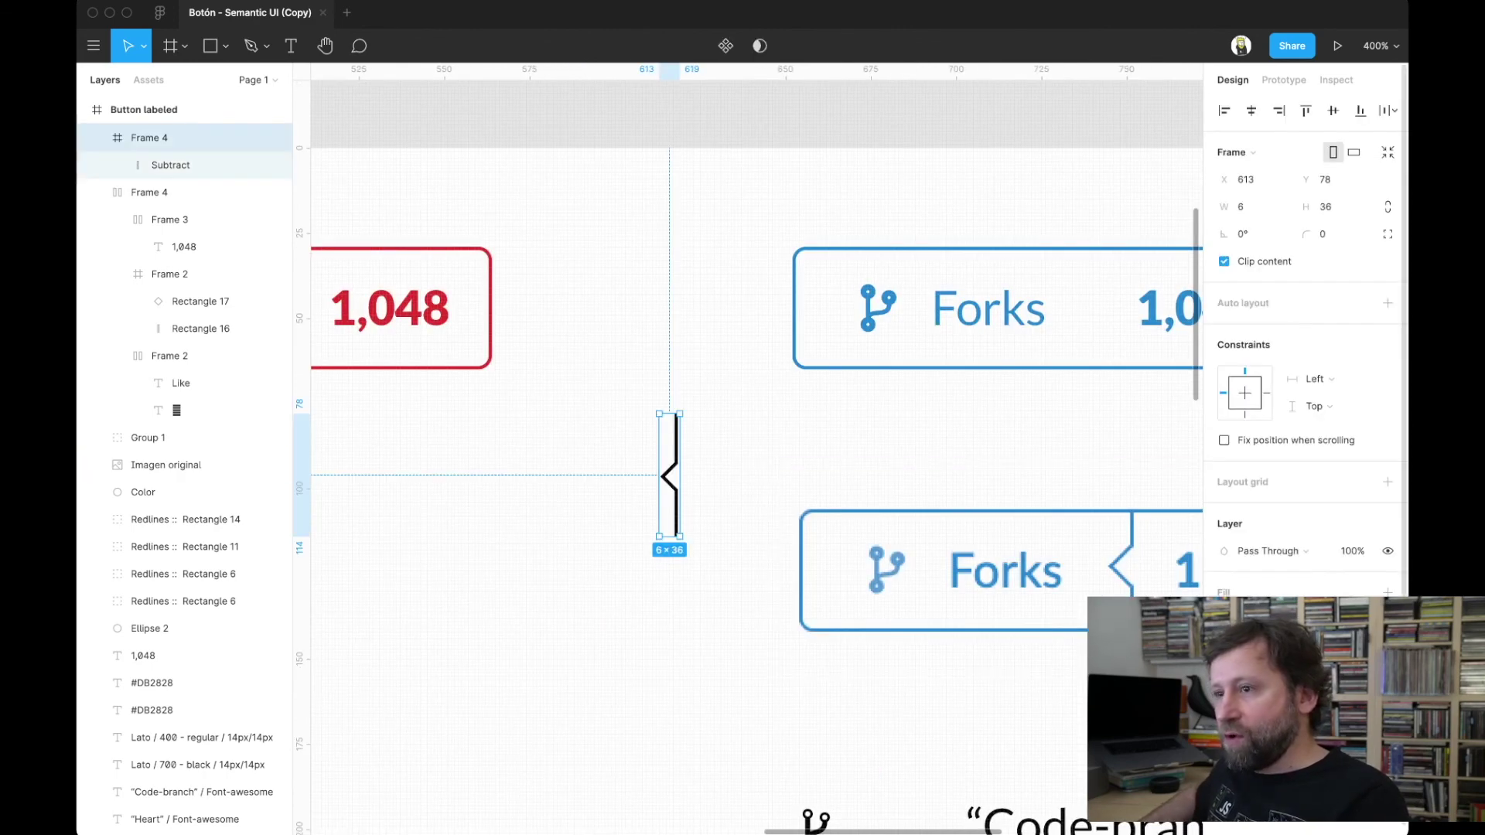
left_click(1224, 620)
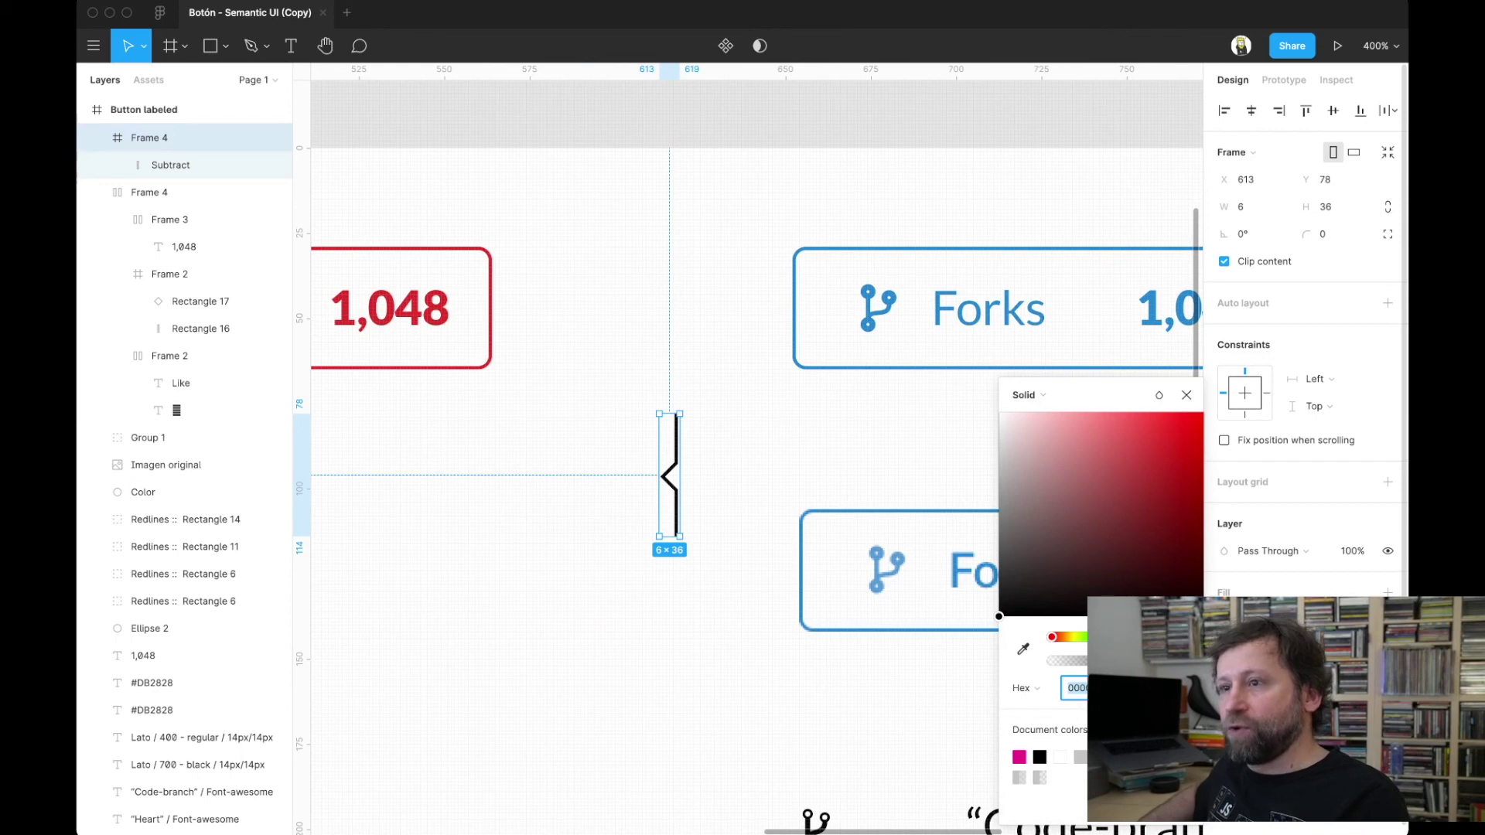
key("Escape")
- Place the divider inside the top button between Forks and 1,048
scroll(757, 464, "right", 5)
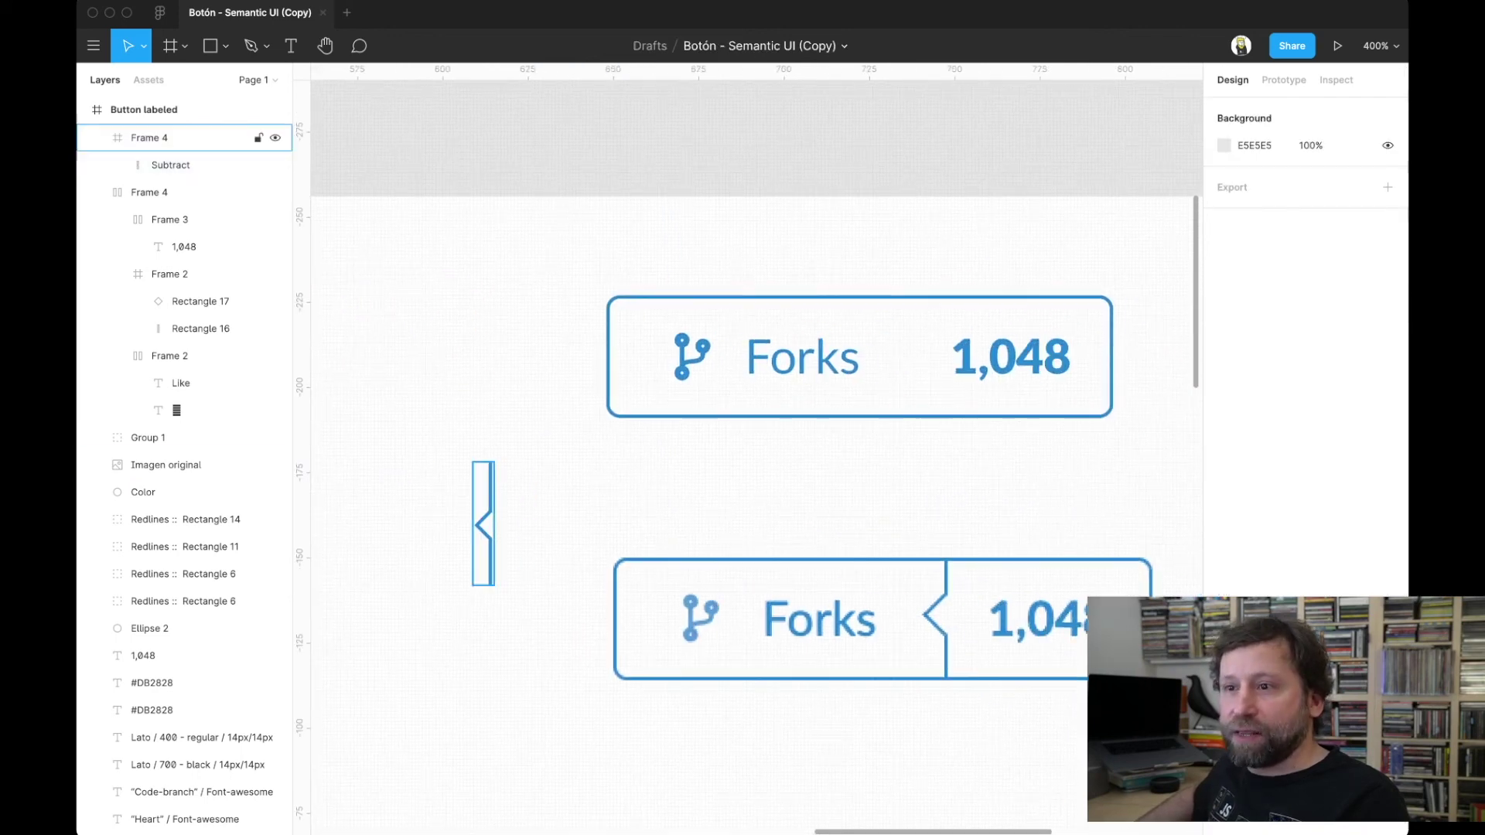
left_click(186, 138)
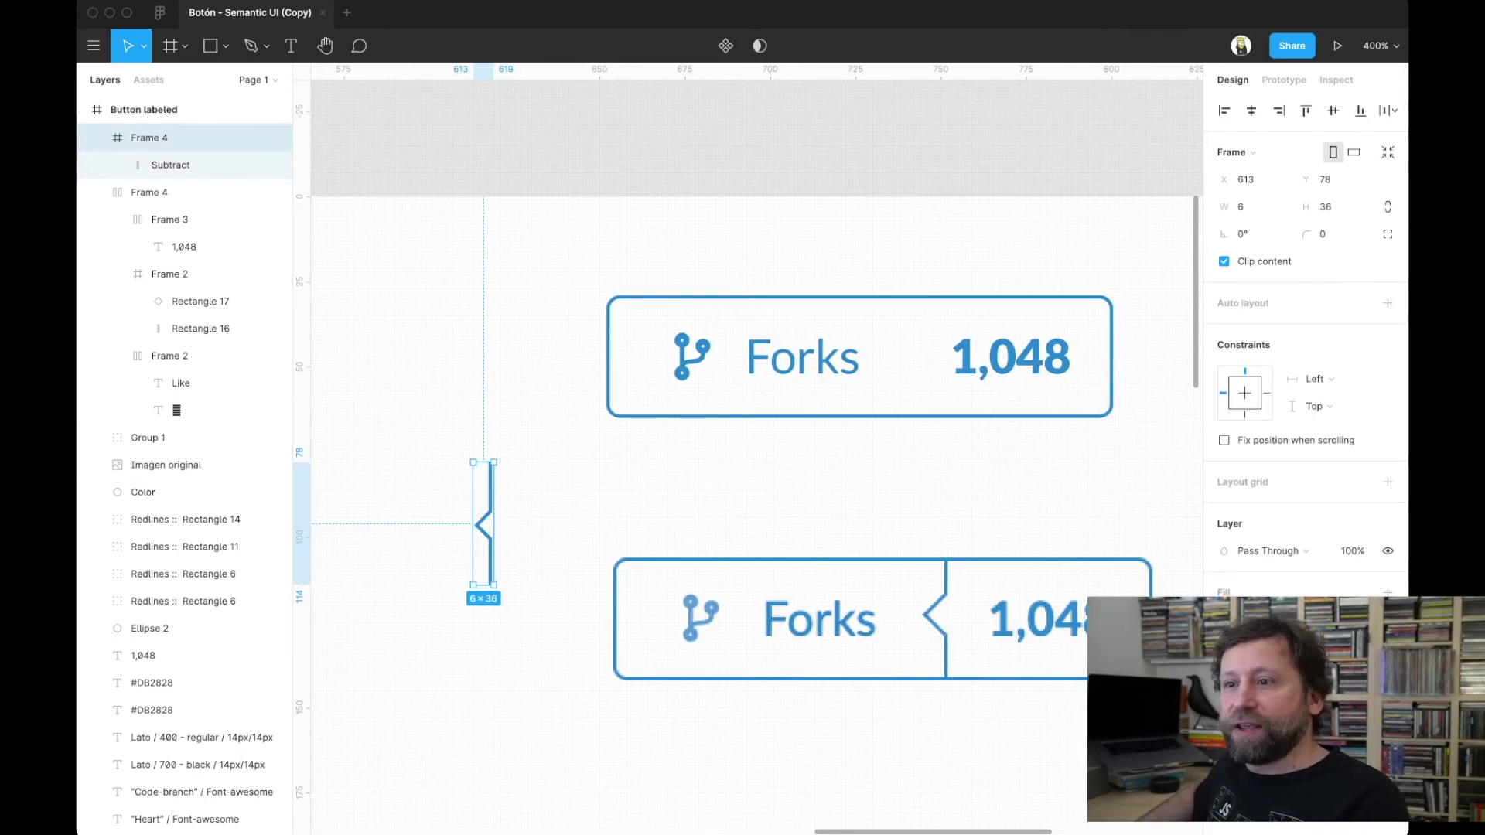
left_click_drag(484, 524, 919, 356)
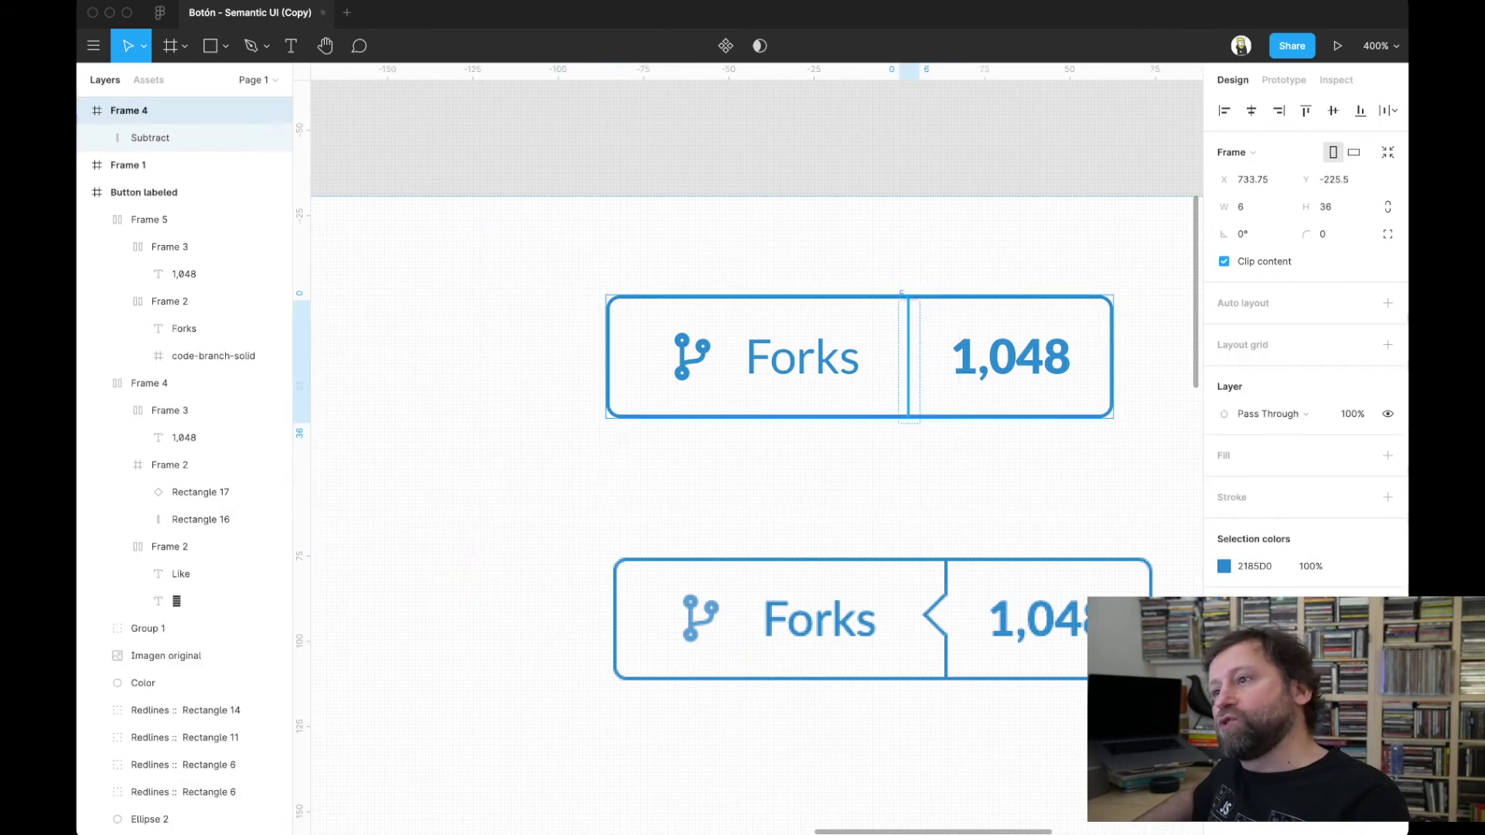
key("Escape")
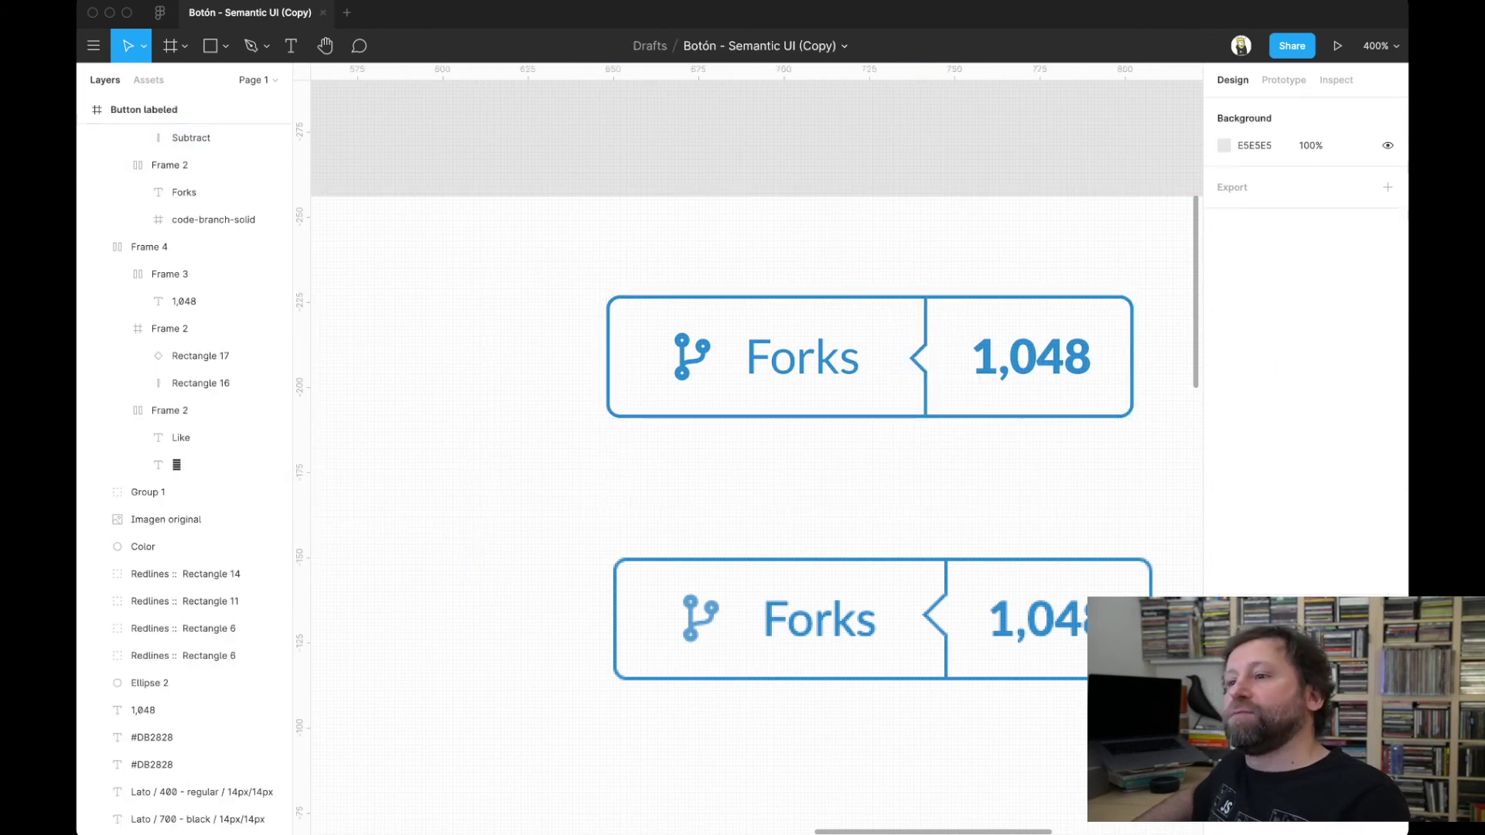
scroll(743, 464, "right", 3)
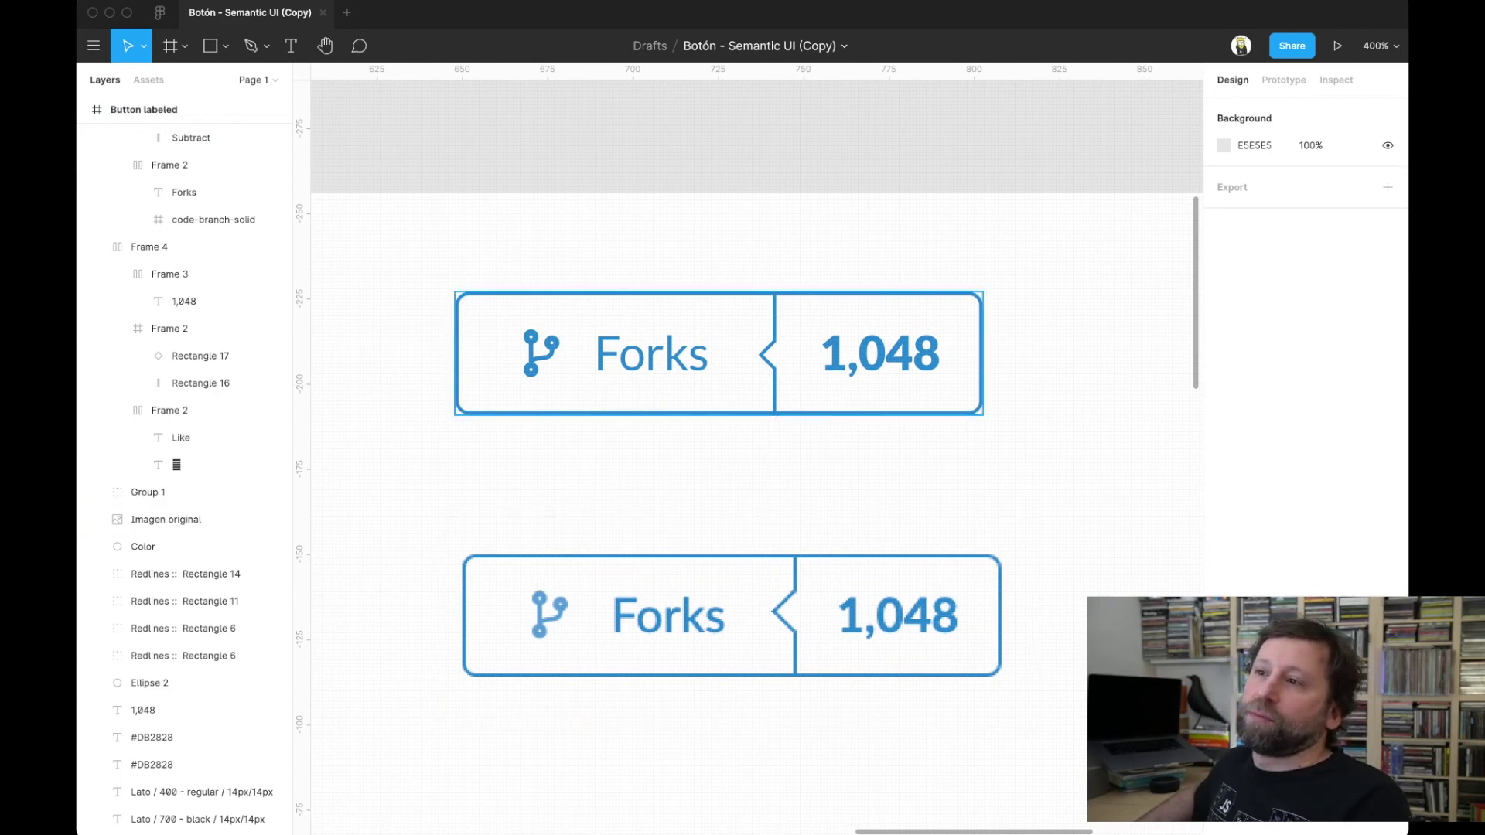
left_click(767, 354)
- Make the chevron taller and sharper by moving its upper, lower and tip nodes
key("Return")
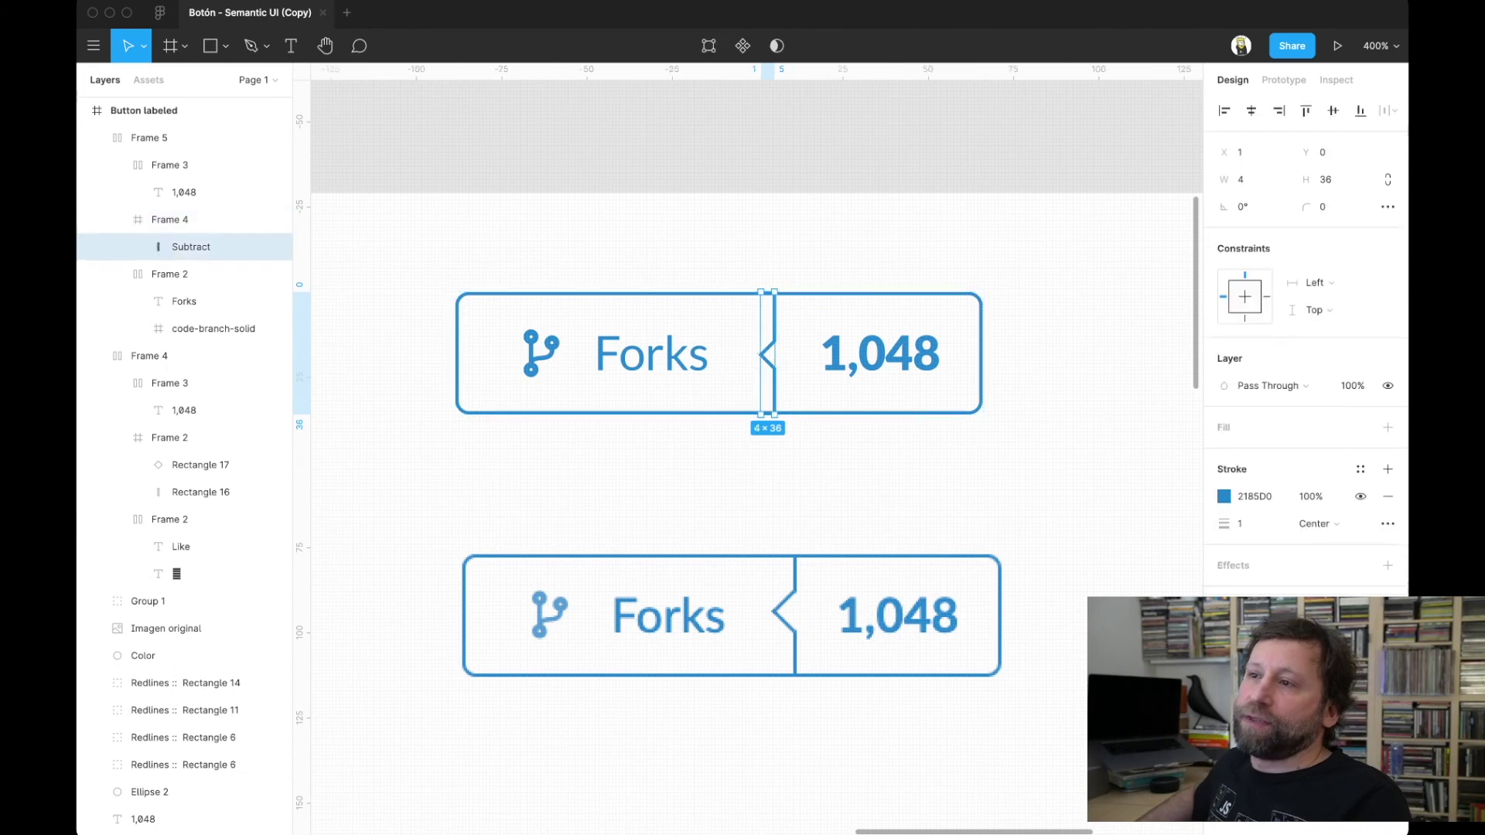
key("Return")
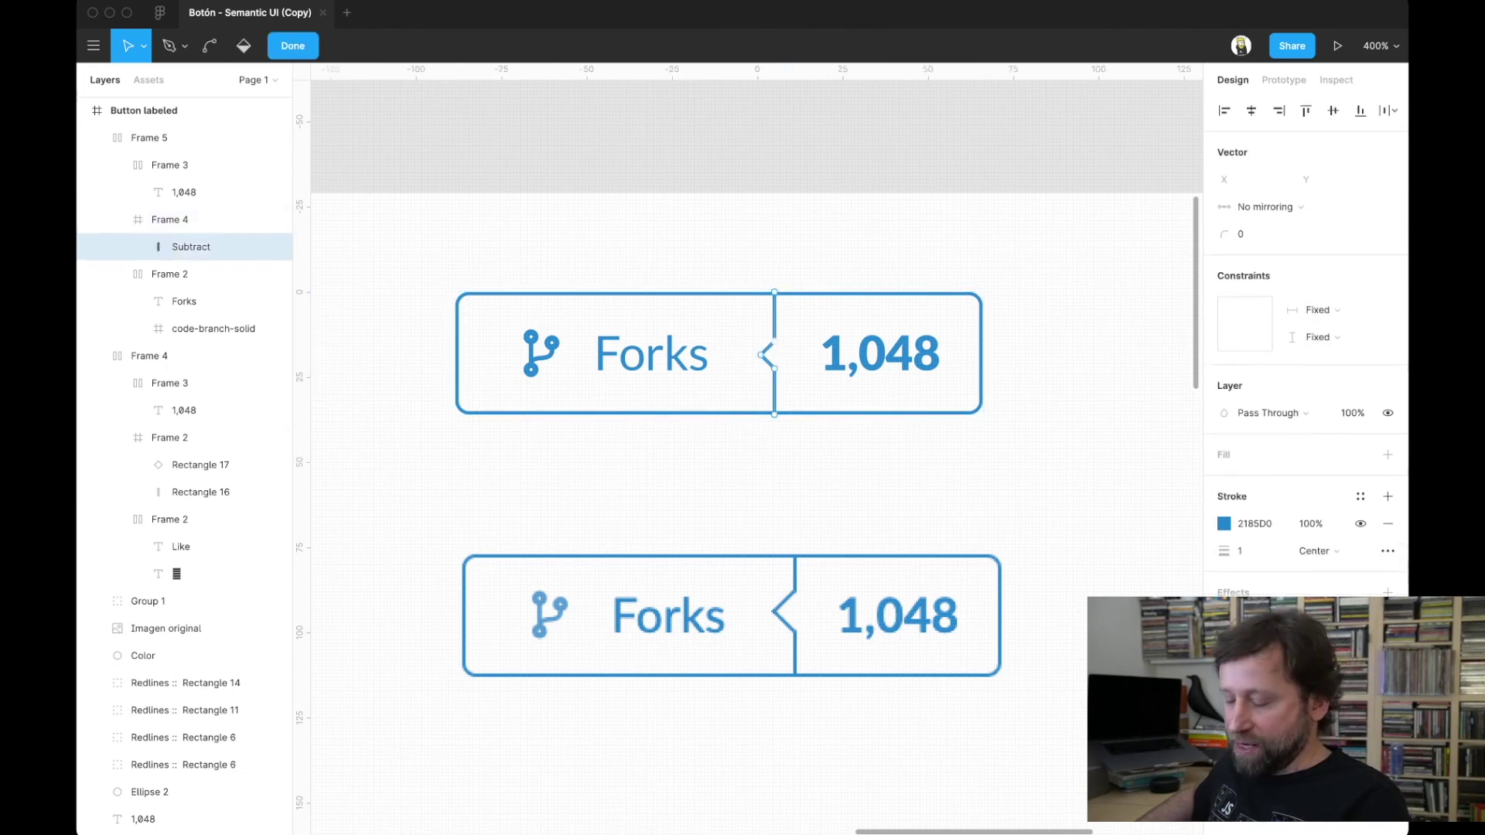
left_click(775, 341)
left_click_drag(775, 341, 775, 331)
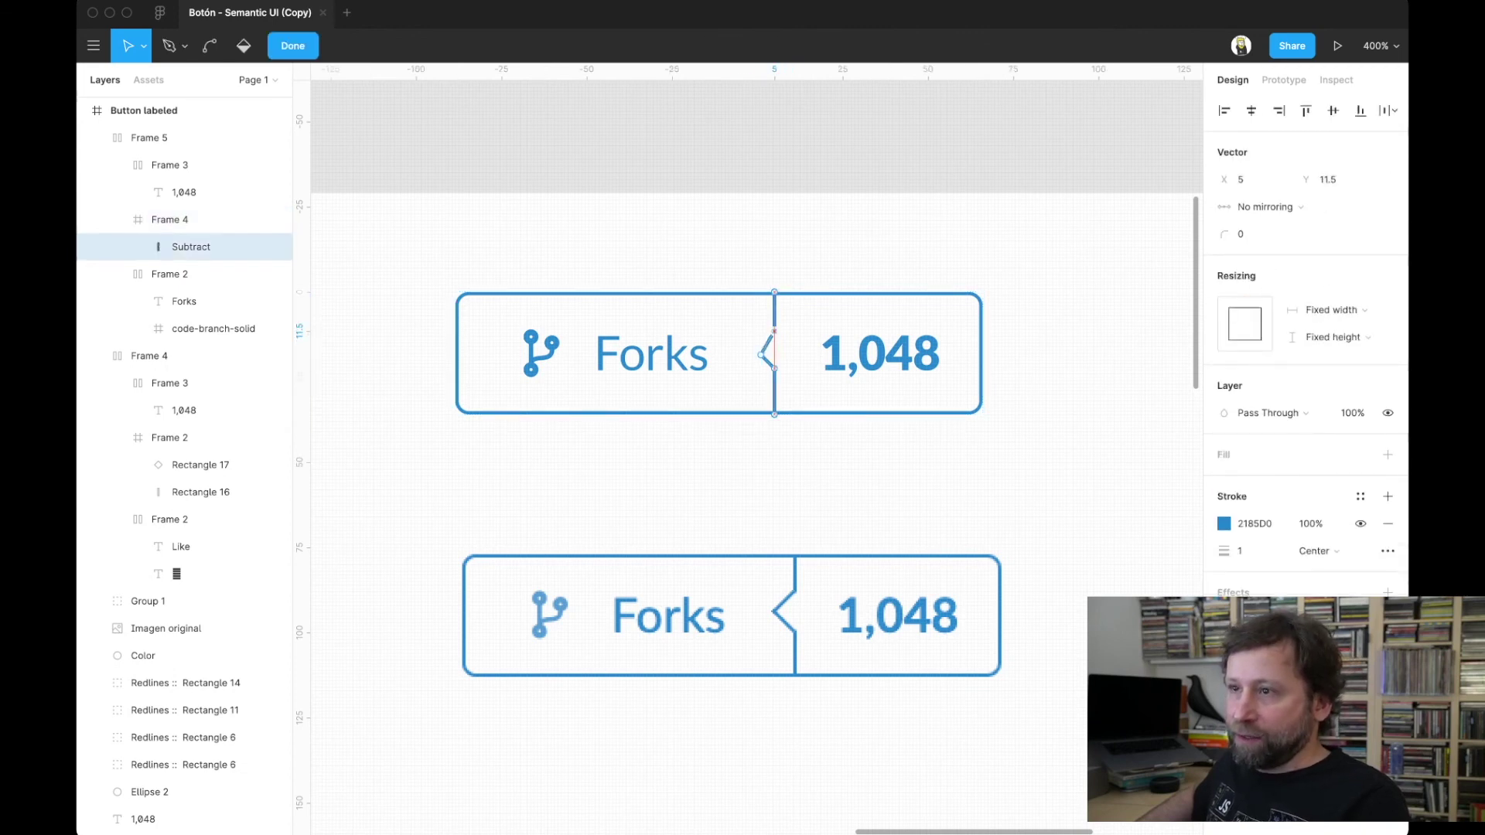
left_click(774, 372)
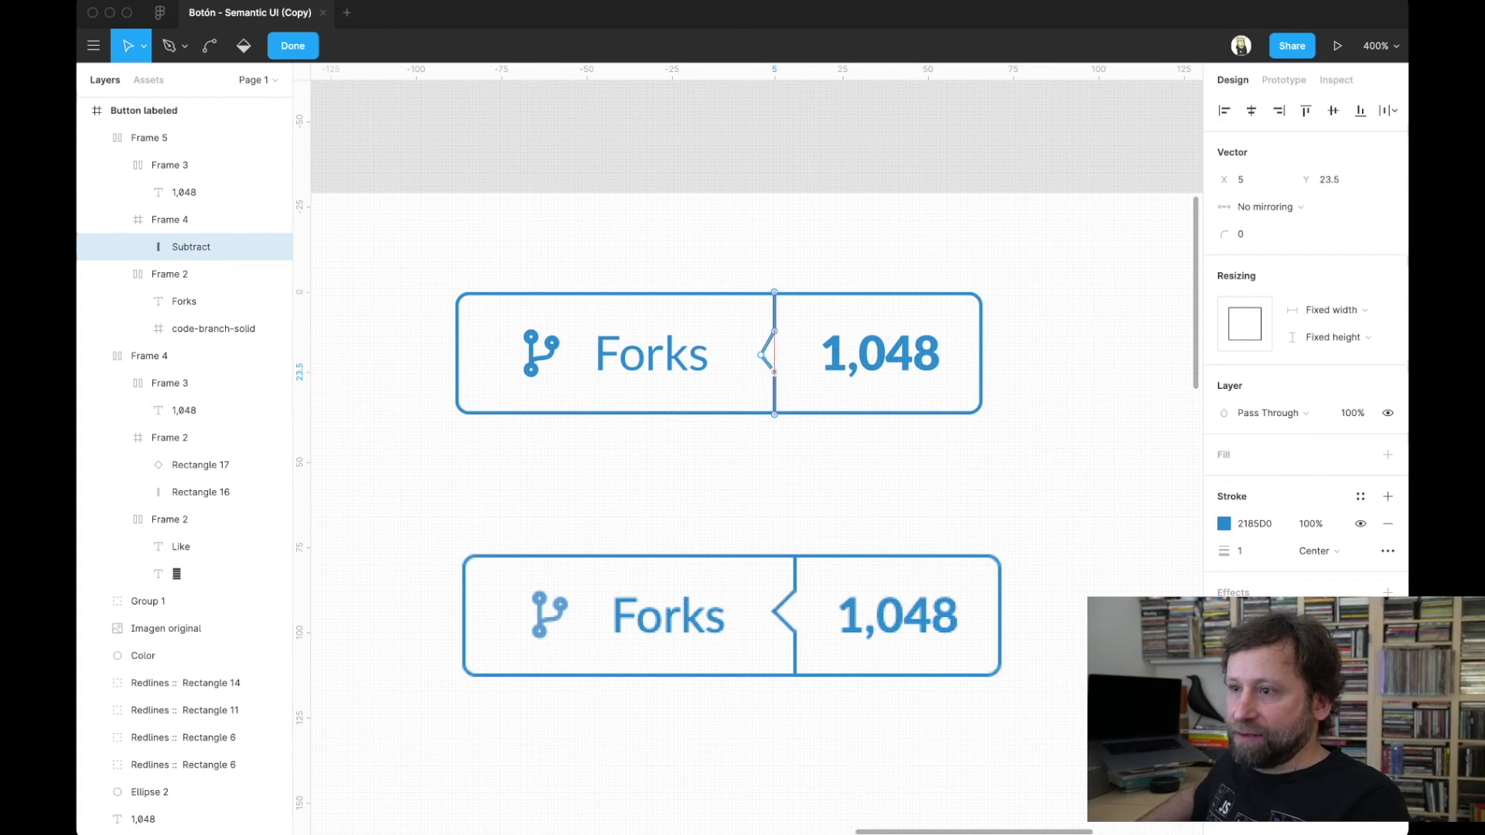
key("Down")
left_click_drag(762, 354, 756, 353)
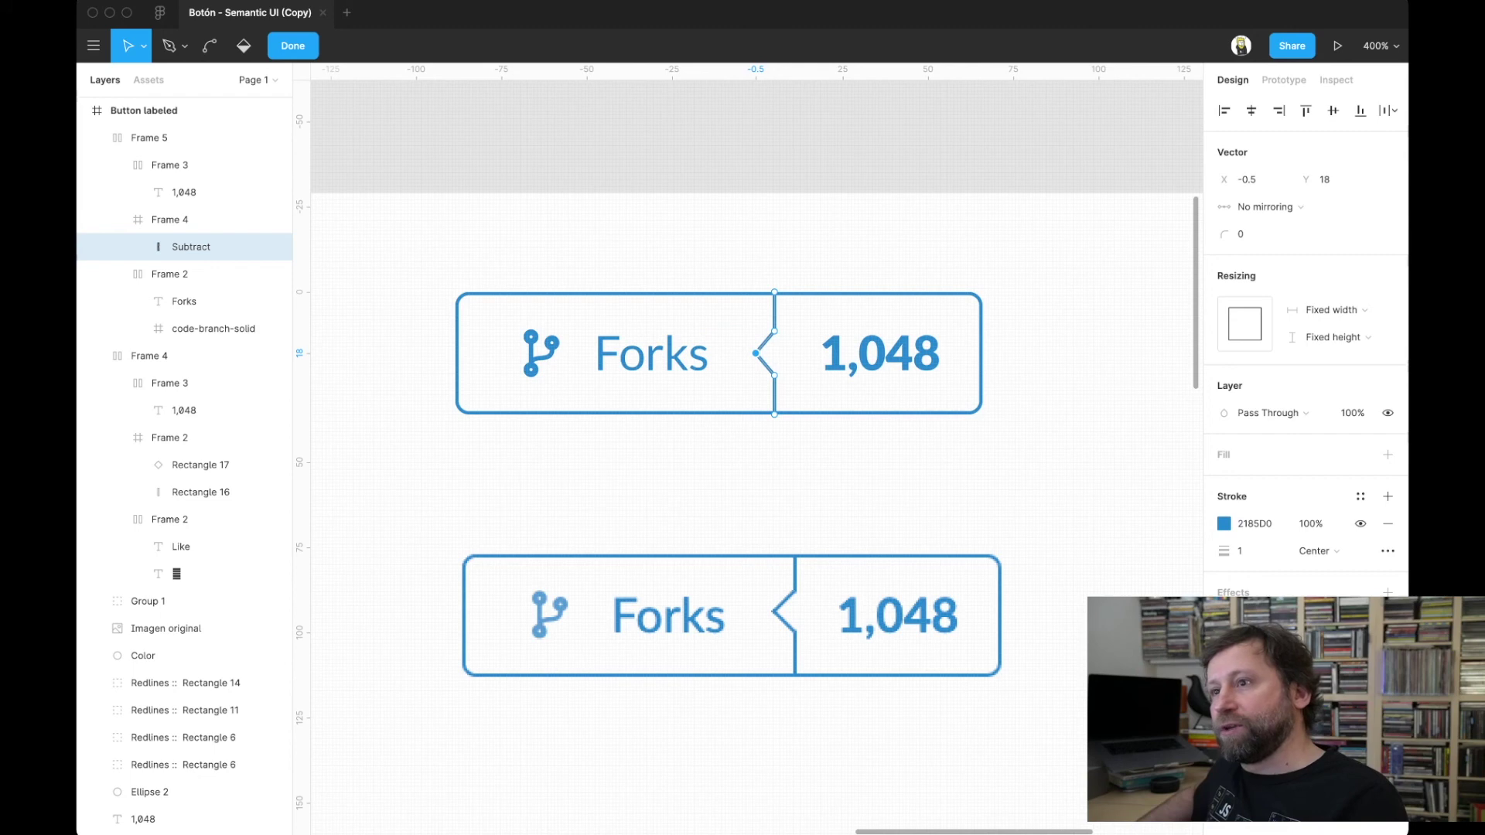
key("Escape")
key("Escape")
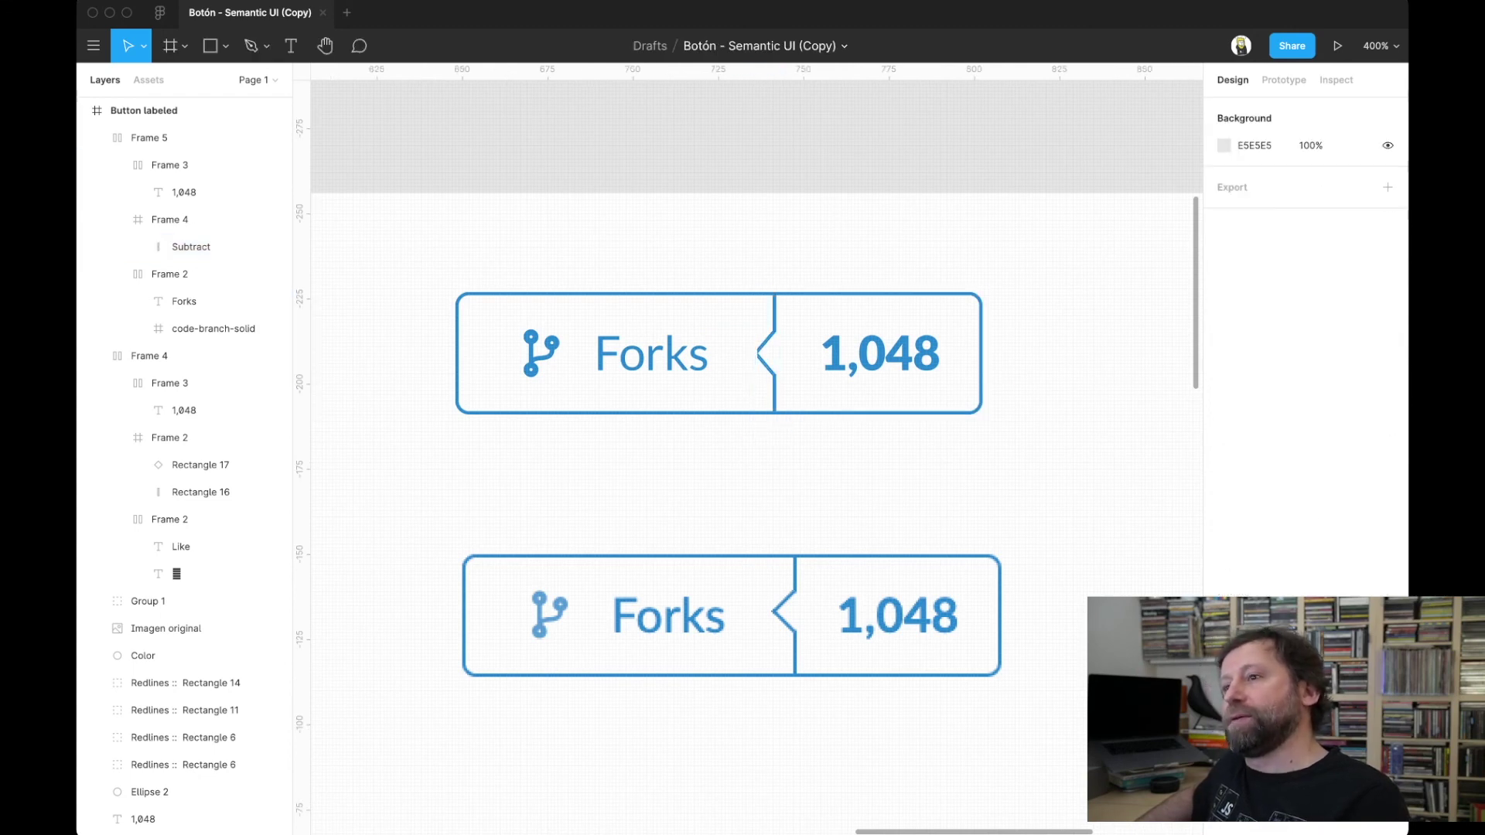
- Widen the divider frame three units so the chevron notch shows fully
left_click(170, 137)
left_click(171, 220)
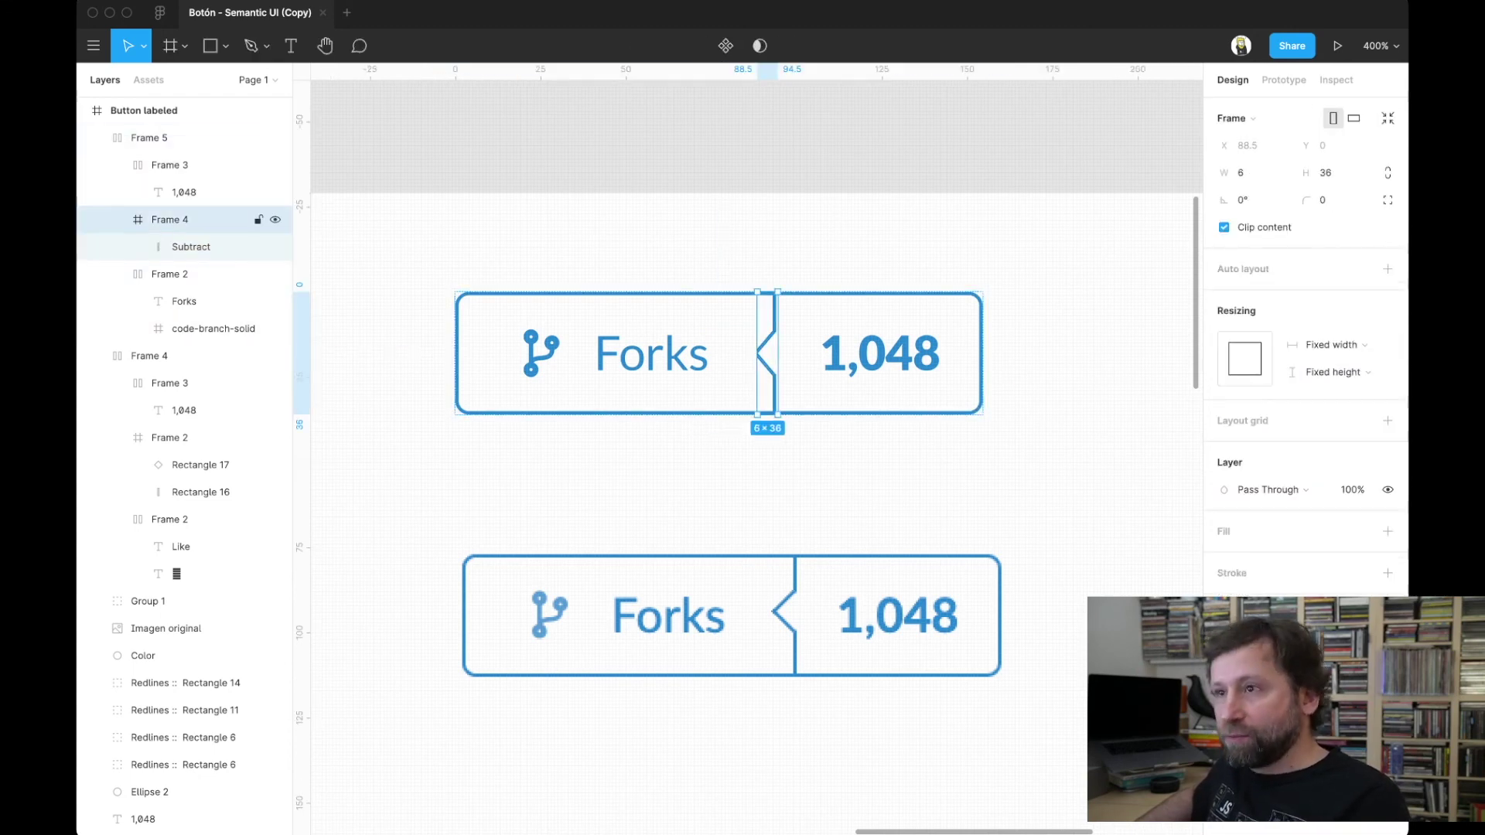
key("ctrl+Right")
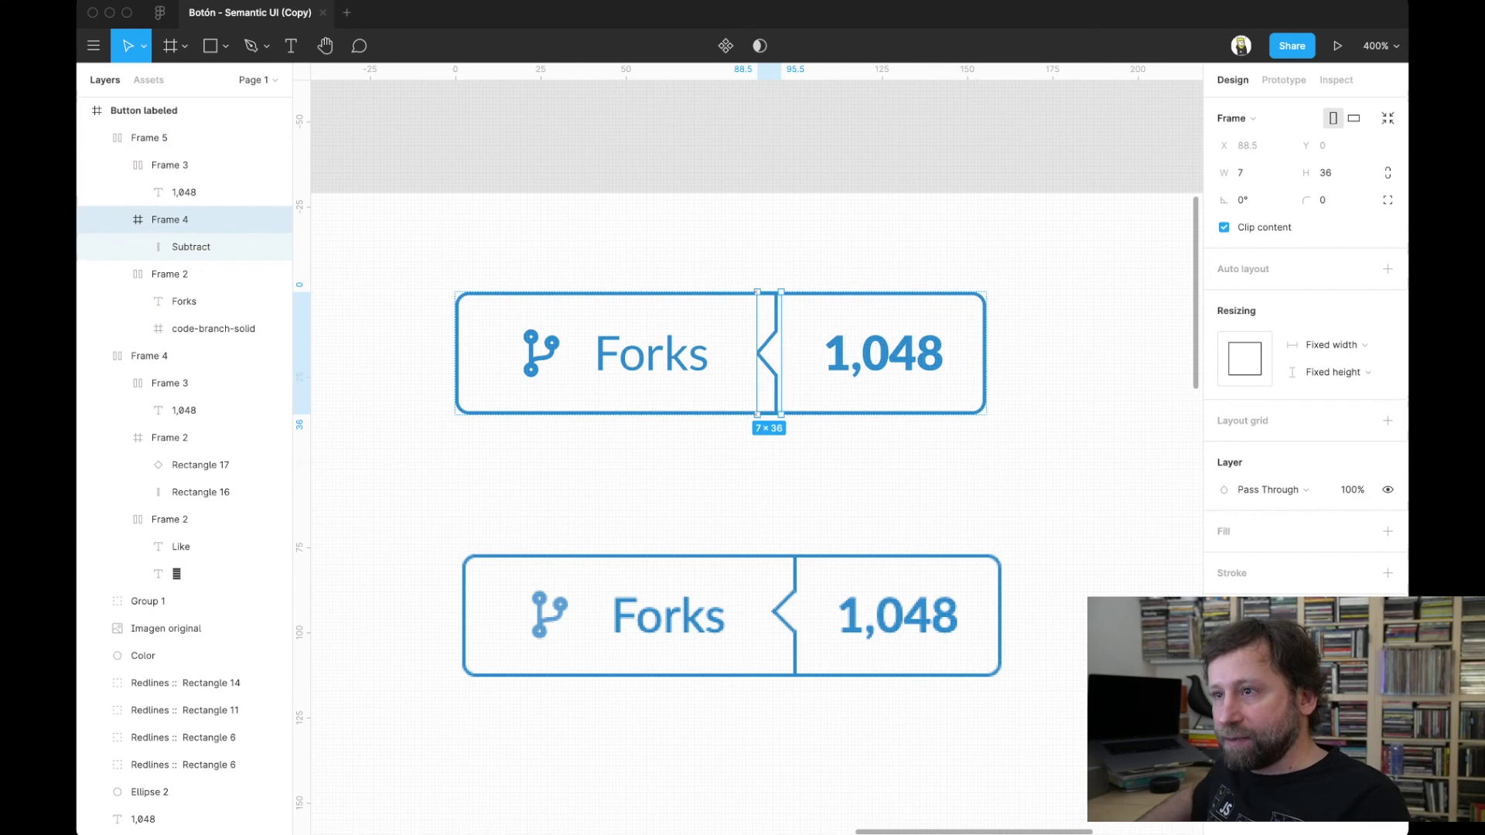
key("ctrl+Right")
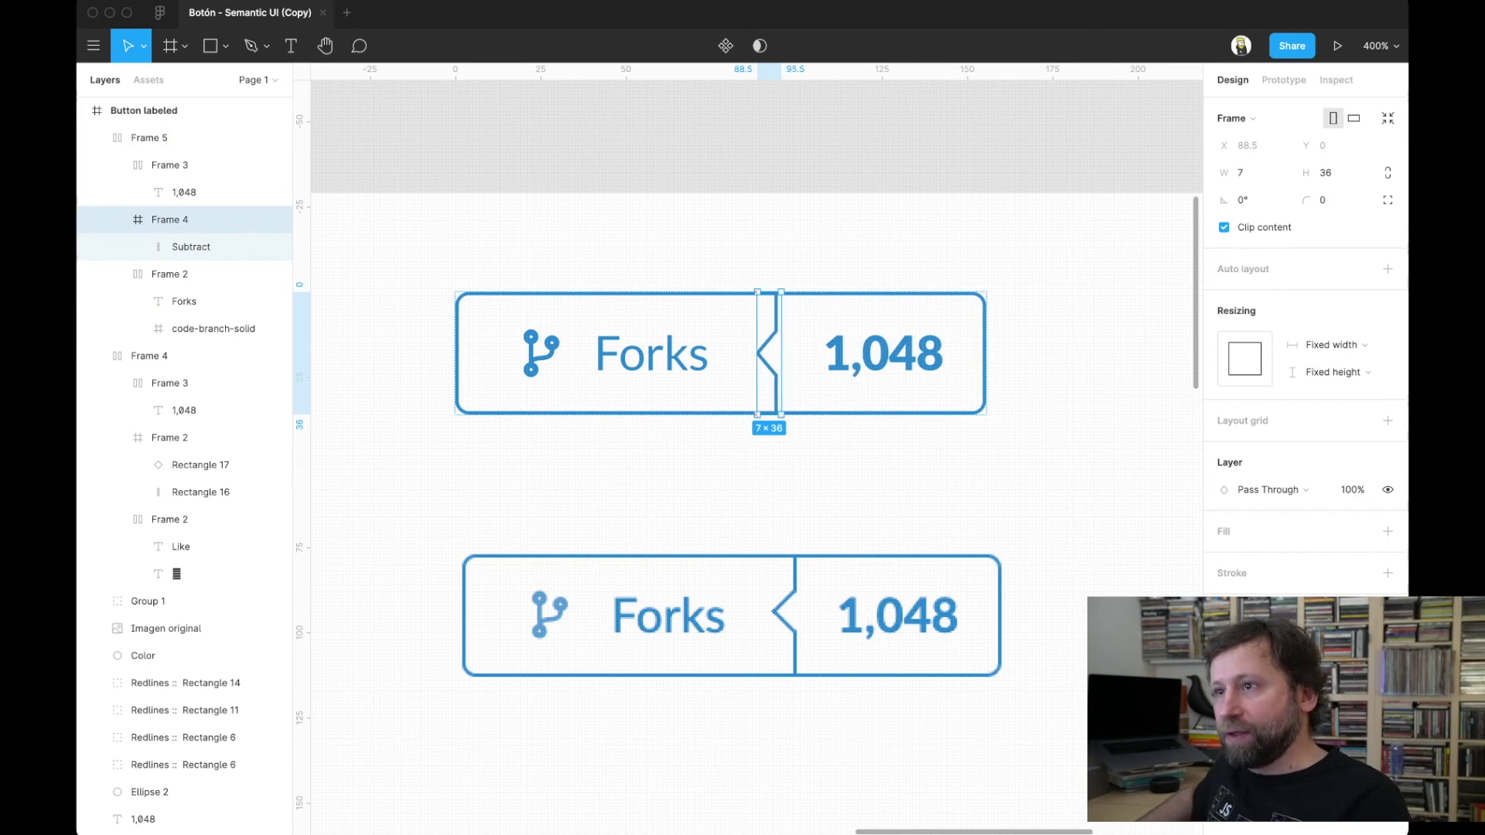
key("ctrl+Right")
key("Escape")
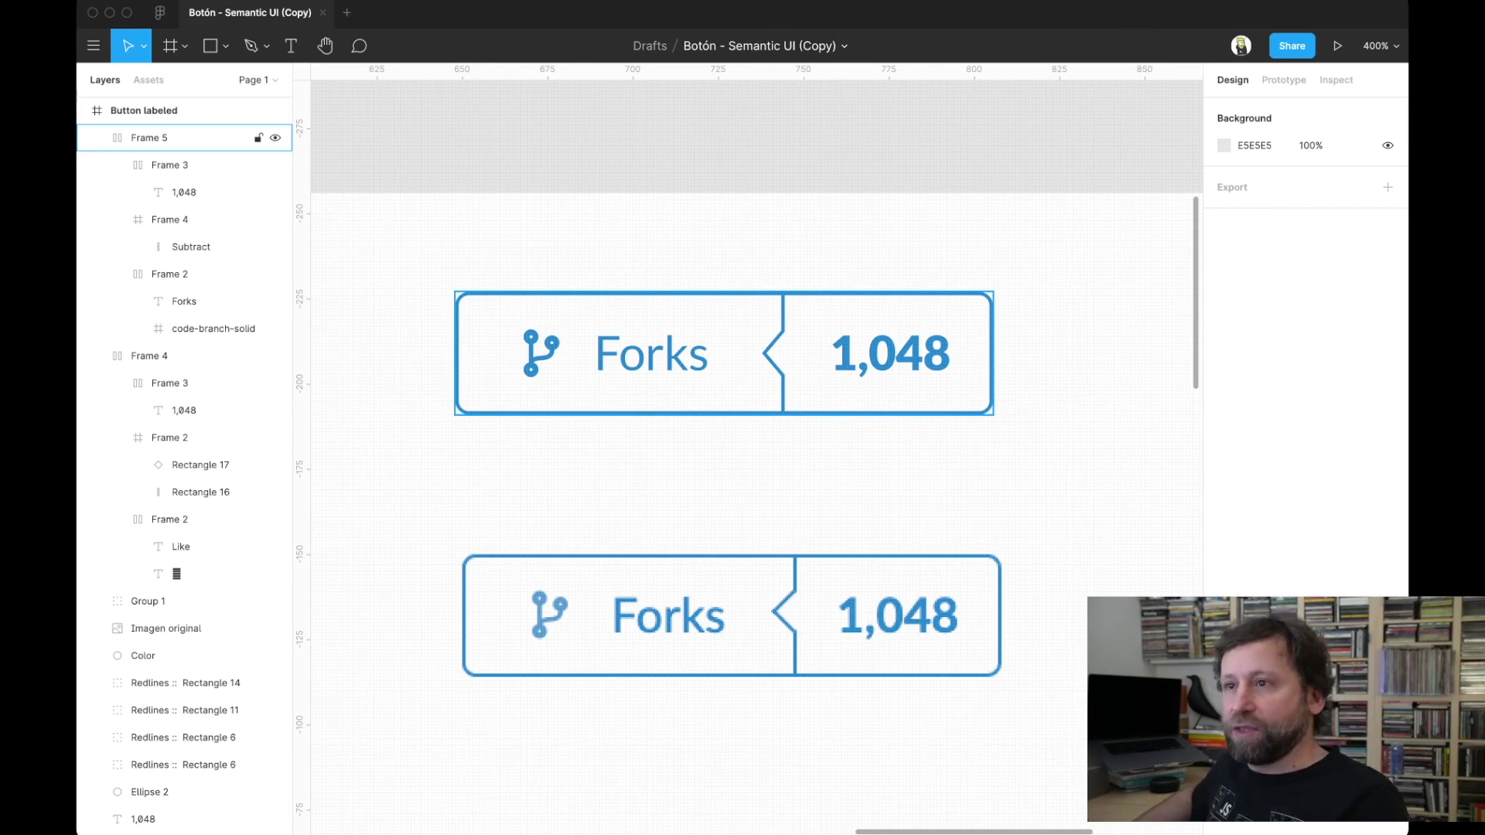
left_click(651, 355, "super")
- Relabel the top button 'Mas largo'
key("Return")
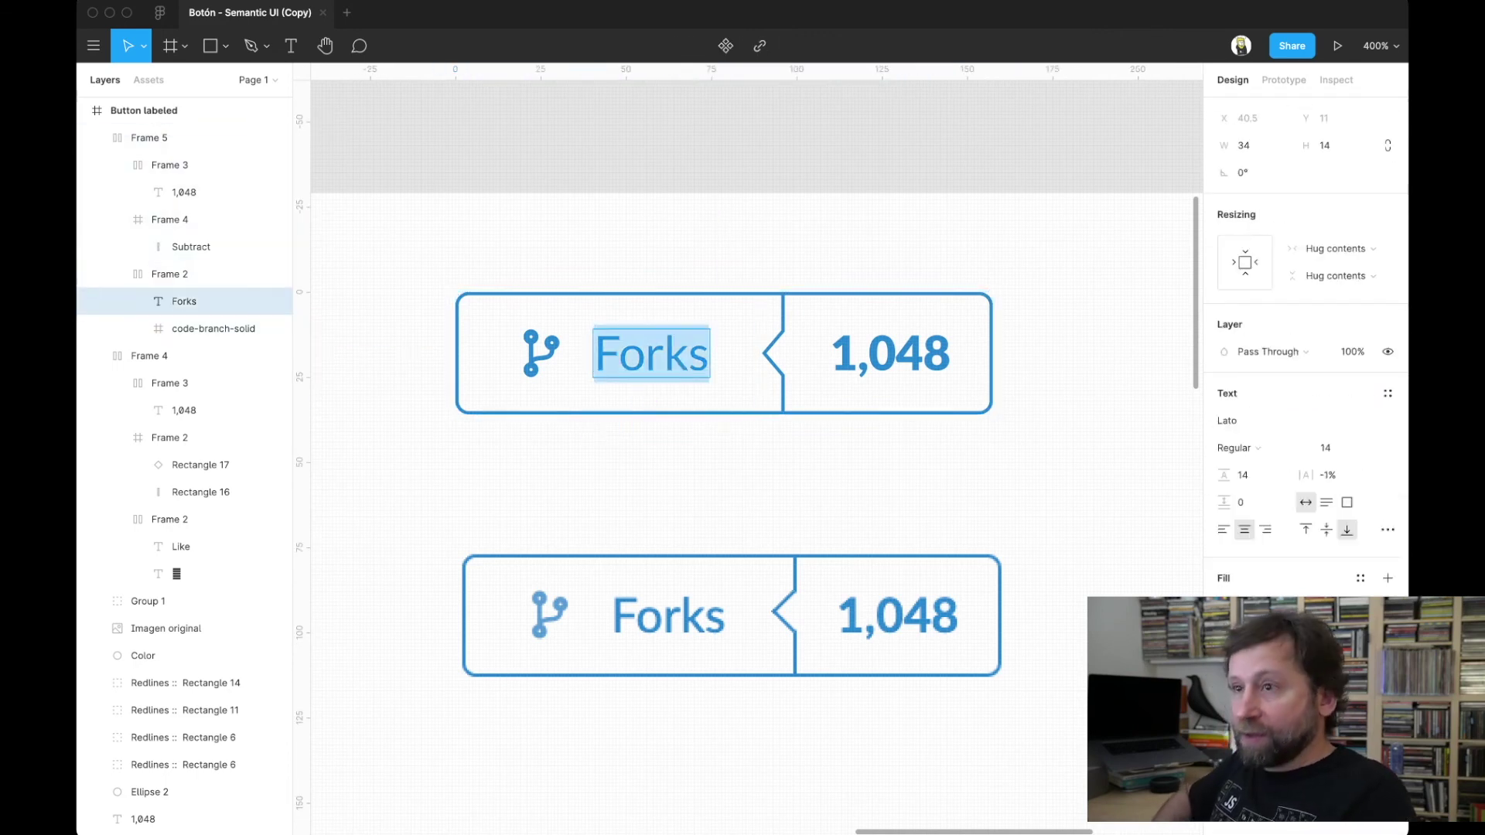
type("Mas")
type(" ka")
key("BackSpace")
key("BackSpace")
key("BackSpace")
type("largo")
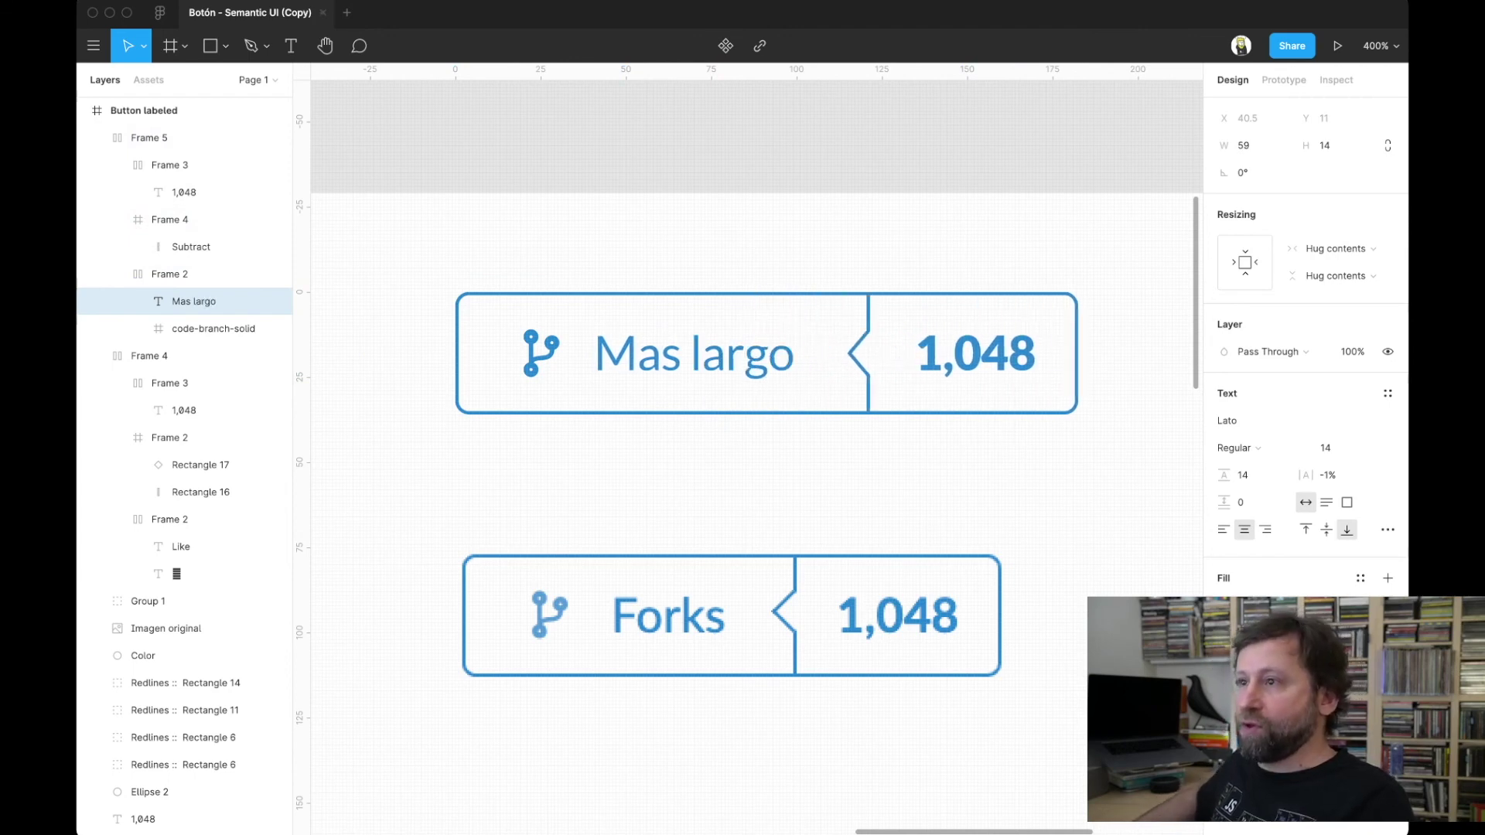
- Change the top button's count to 1,044,08
double_click(976, 355)
left_click_drag(982, 354, 1009, 354)
type("44")
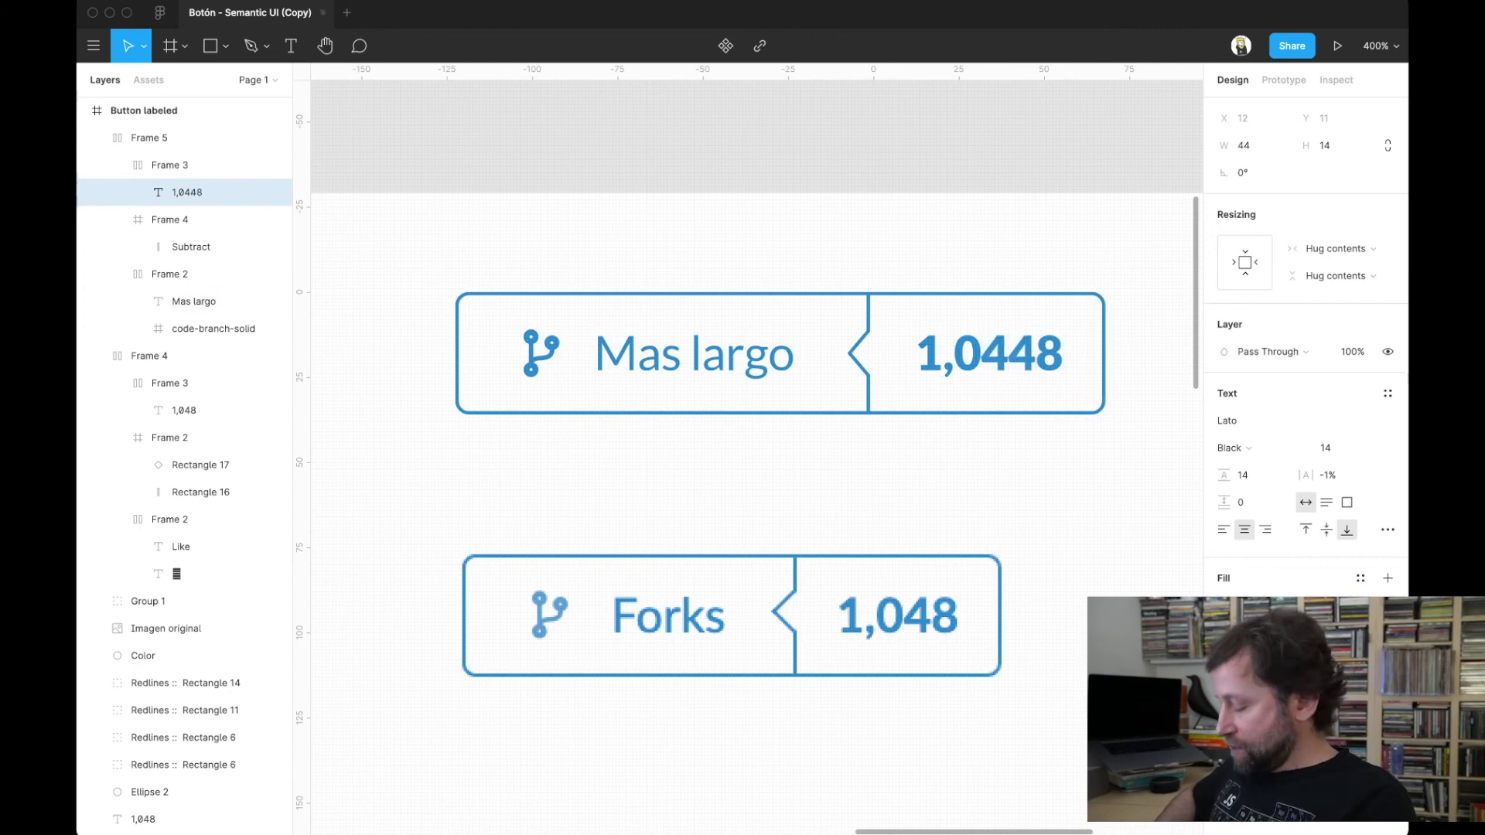
type(",0")
scroll(750, 485, "down", 2)
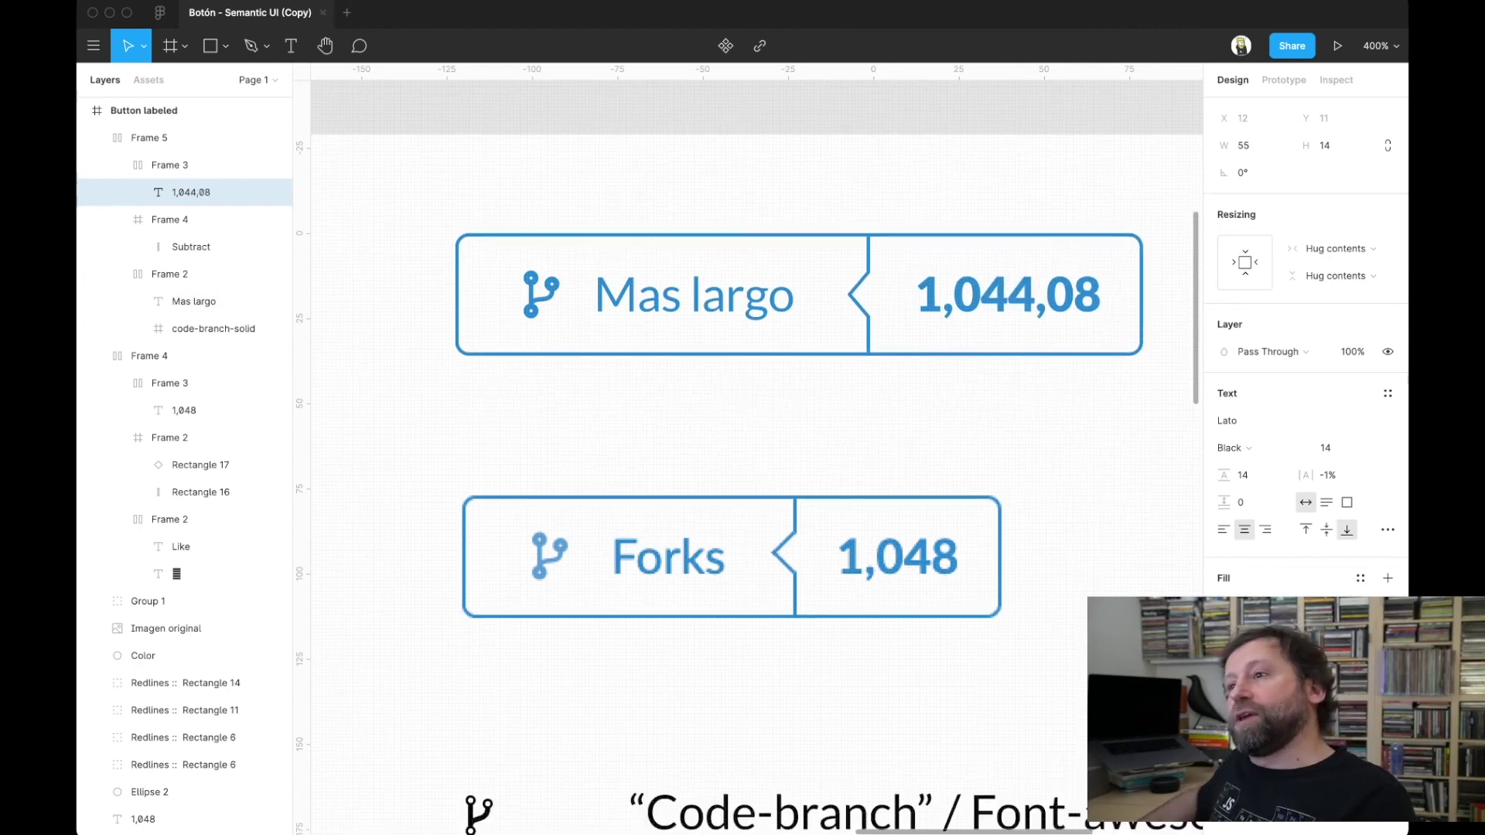
key("Escape")
- Zoom out and back in to inspect the Like button
key("minus")
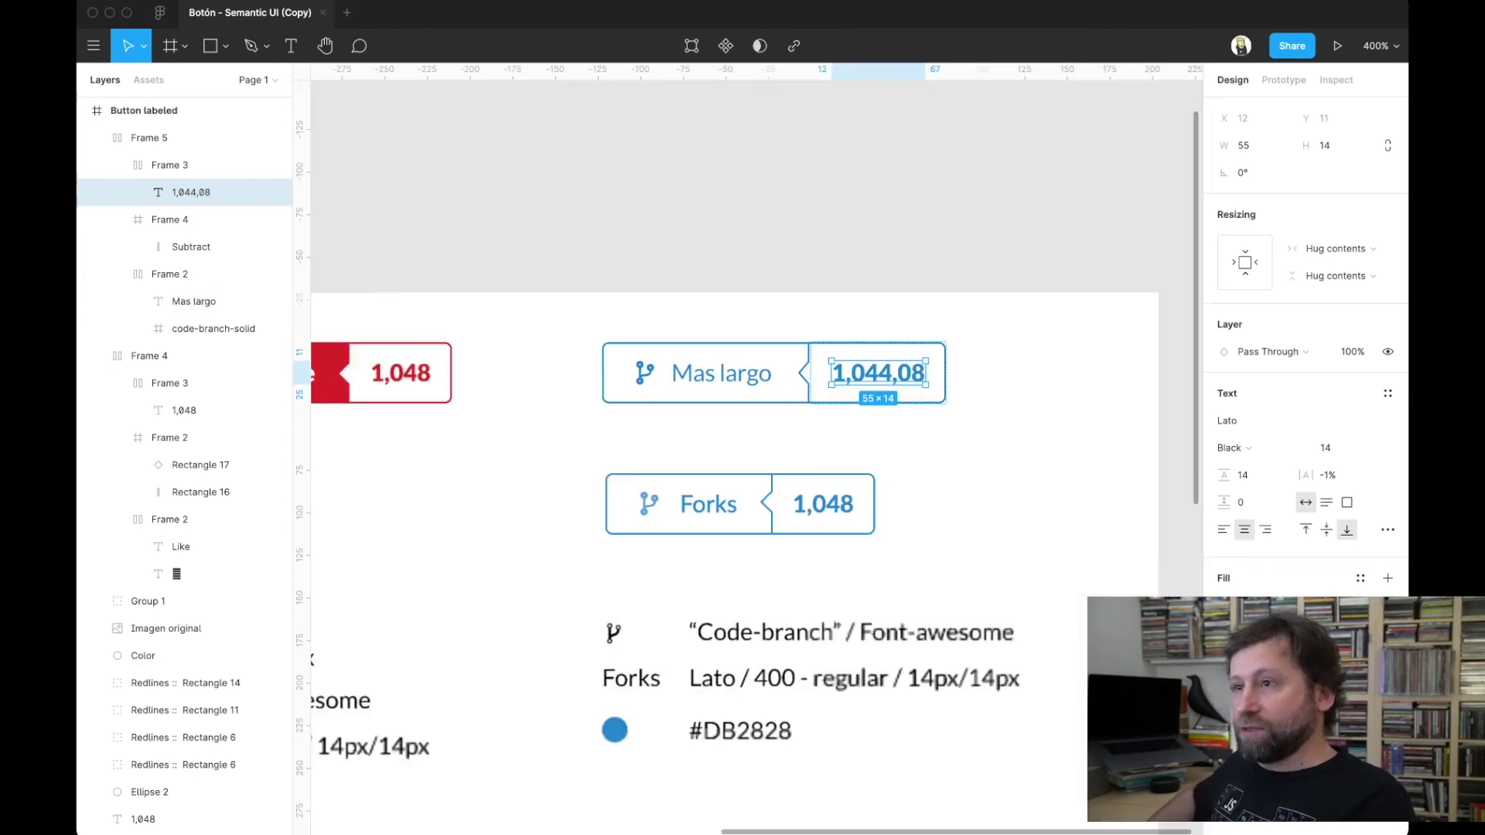
key("Escape")
scroll(743, 448, "left", 5)
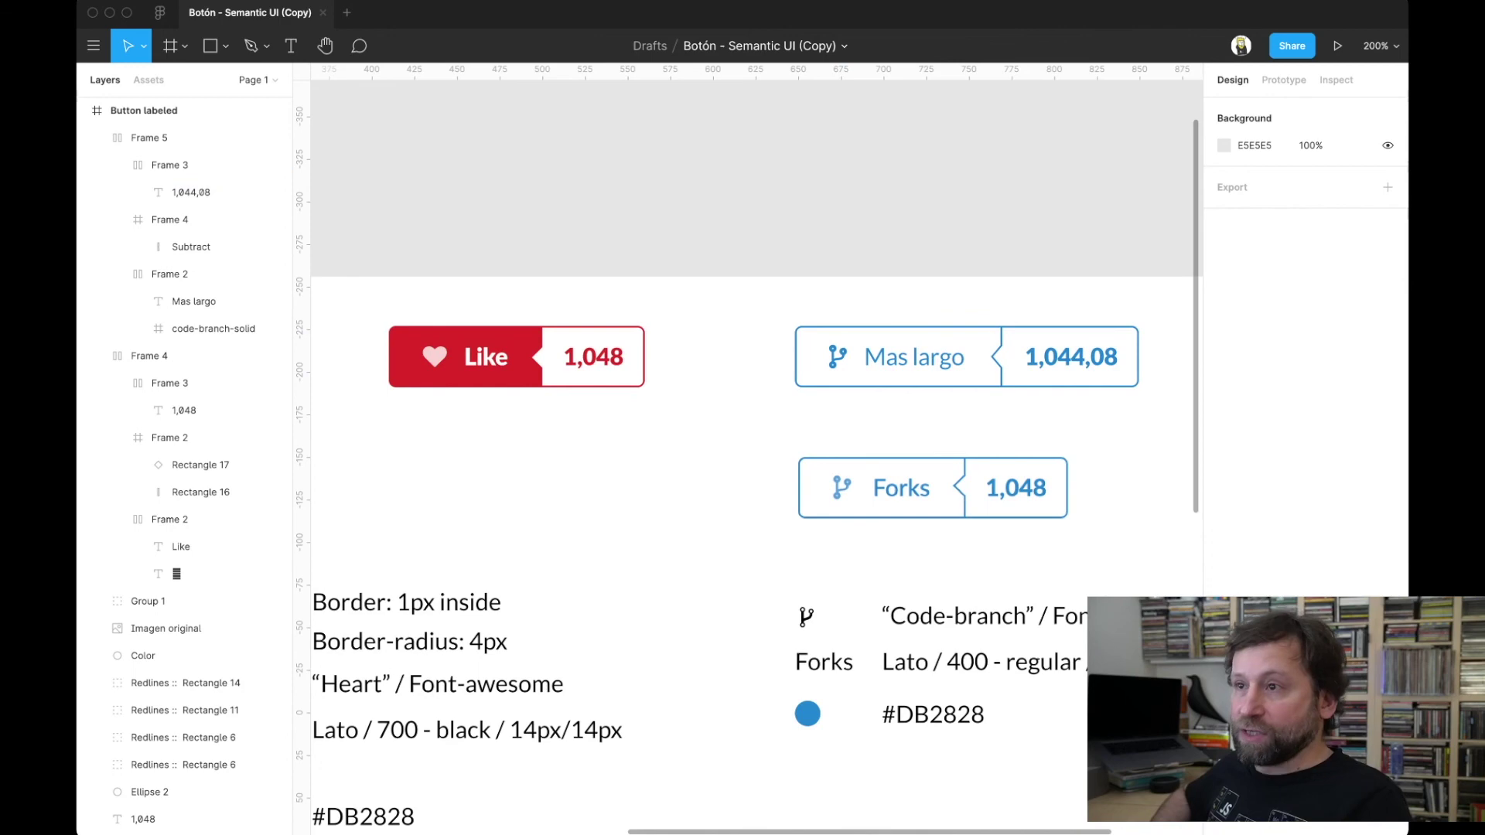
key("minus")
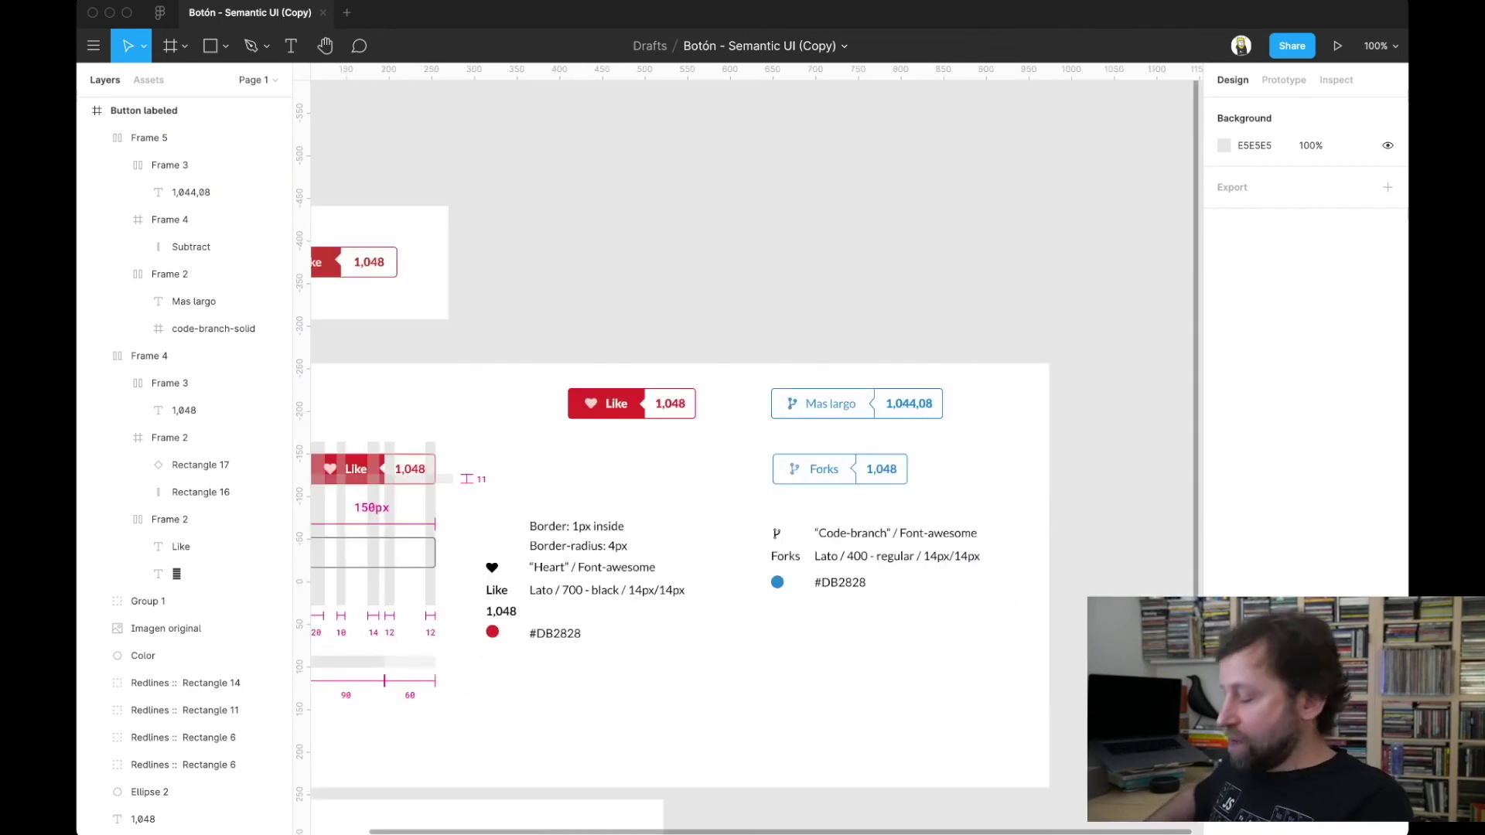
key("plus")
key("plus")
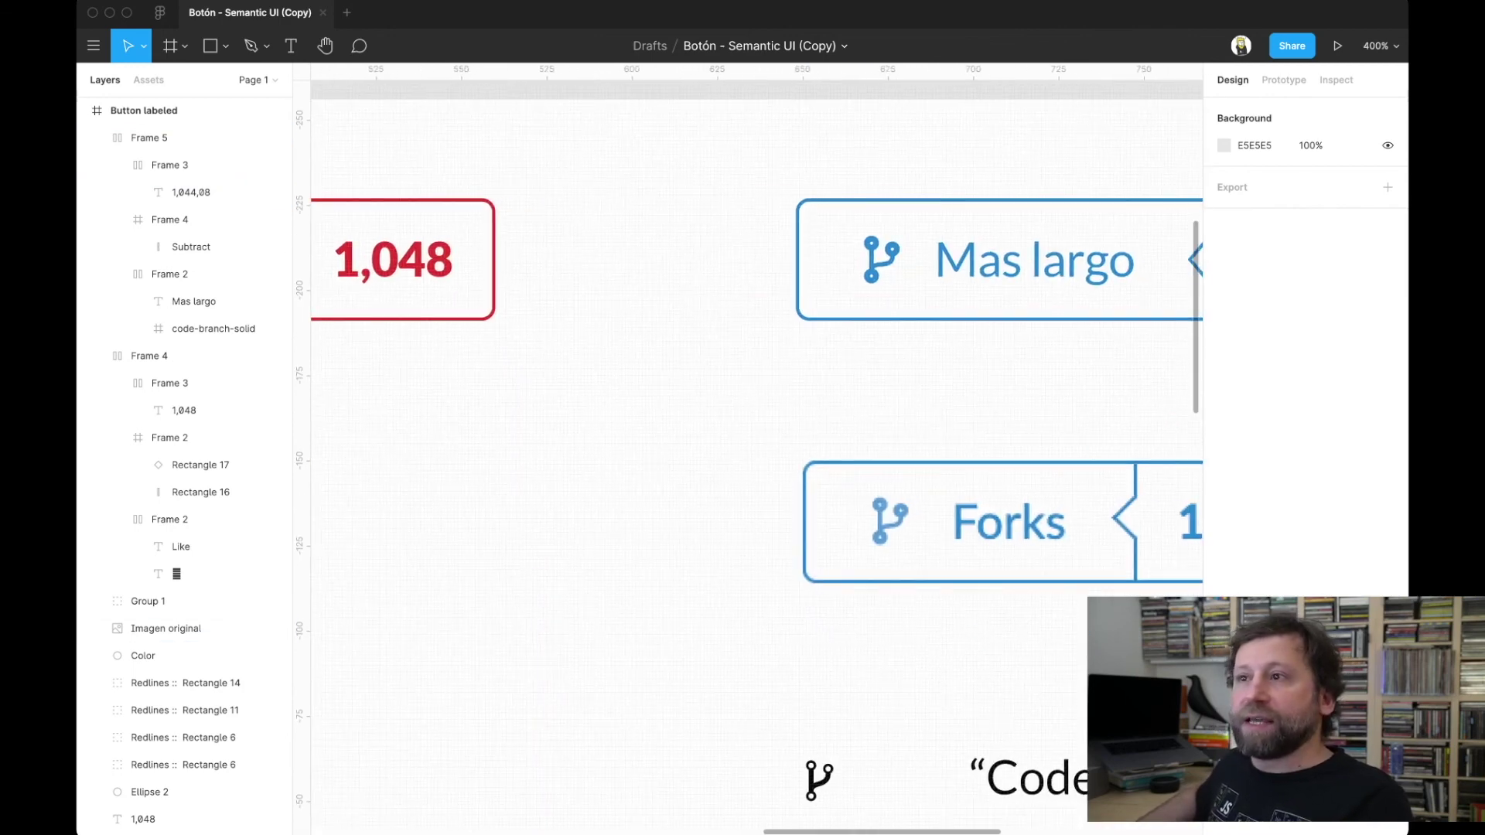
scroll(757, 449, "left", 5)
scroll(757, 448, "up", 2)
scroll(673, 333, "up", 1)
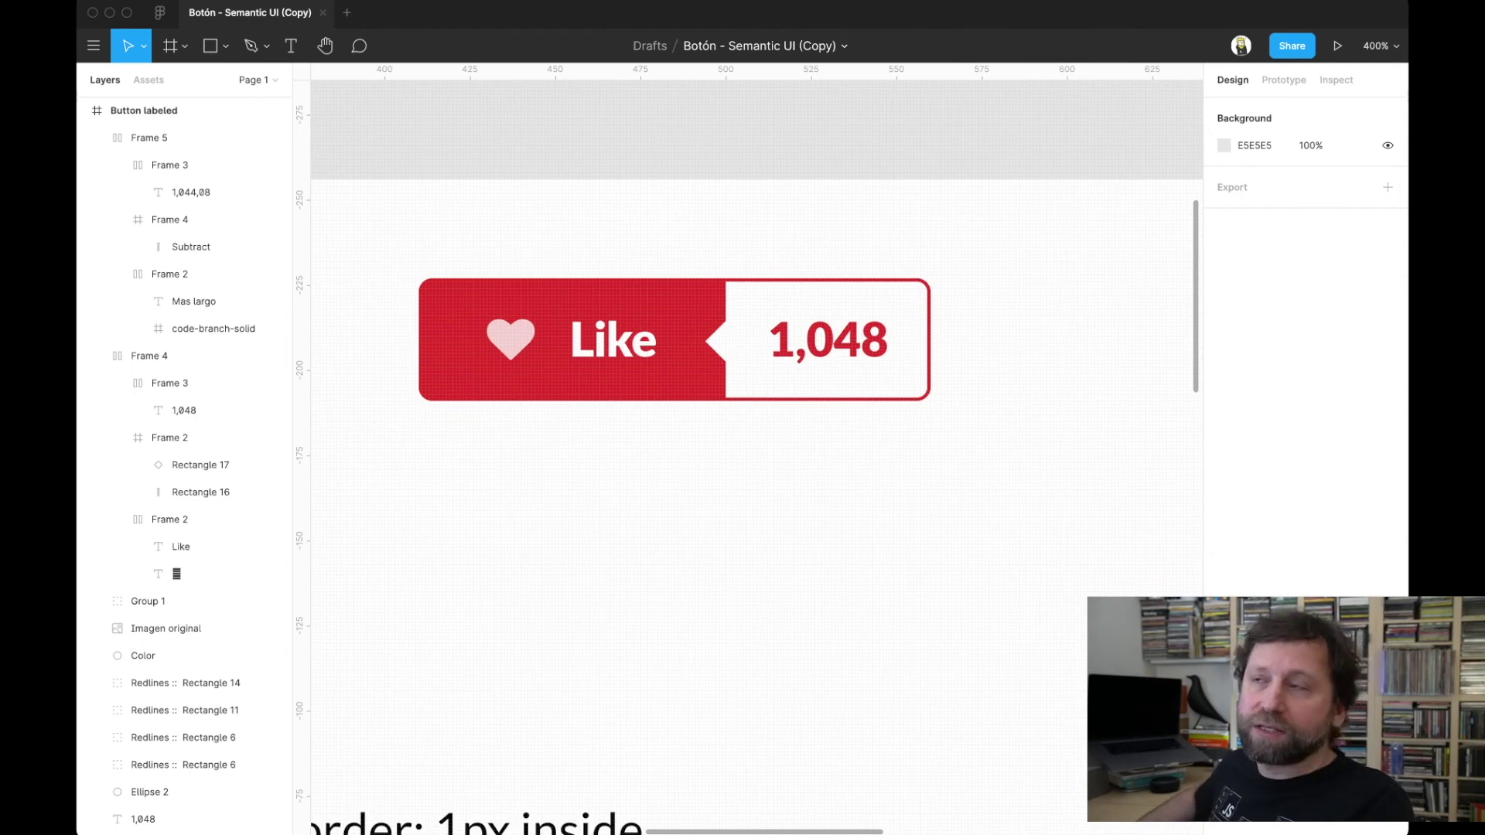